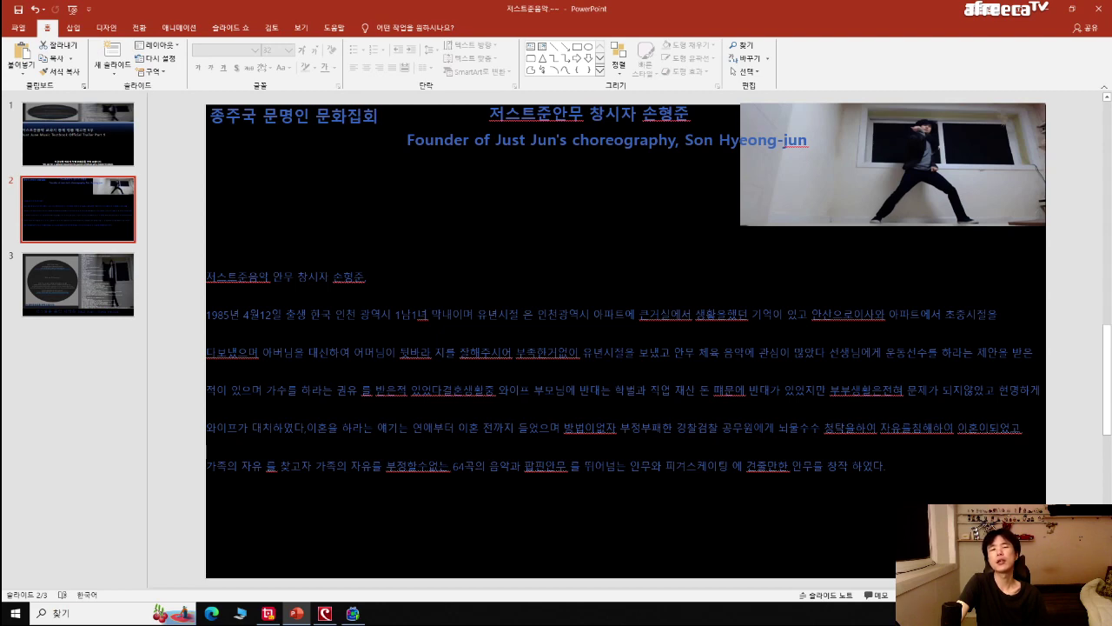
Show slide 3 with the 64-song list, look over its contents, and minimize the presentation window.
{"action": "left_click", "coordinate": [118, 284]}
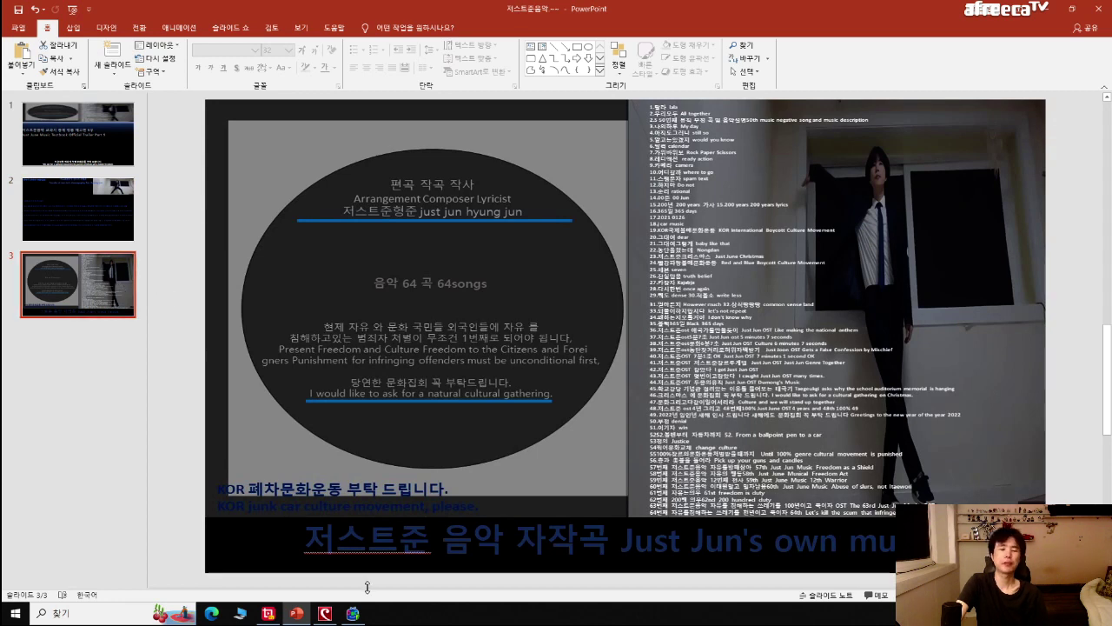
{"action": "left_click", "coordinate": [304, 541]}
{"action": "left_click_drag", "start_coordinate": [304, 540], "coordinate": [632, 538]}
{"action": "left_click", "coordinate": [924, 319]}
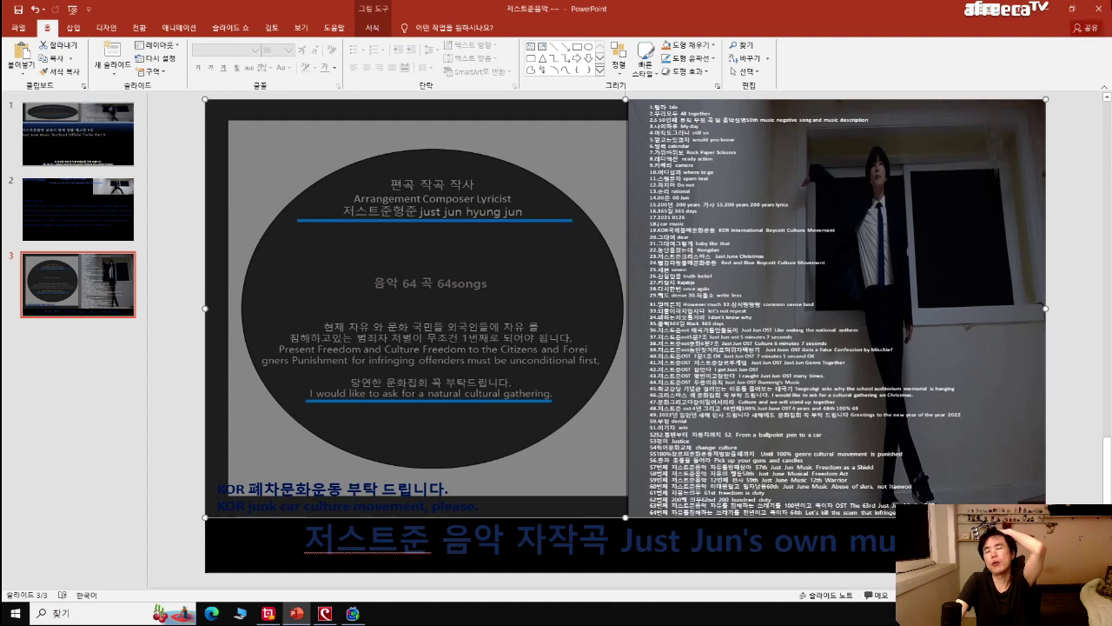
{"action": "left_click", "coordinate": [1052, 7]}
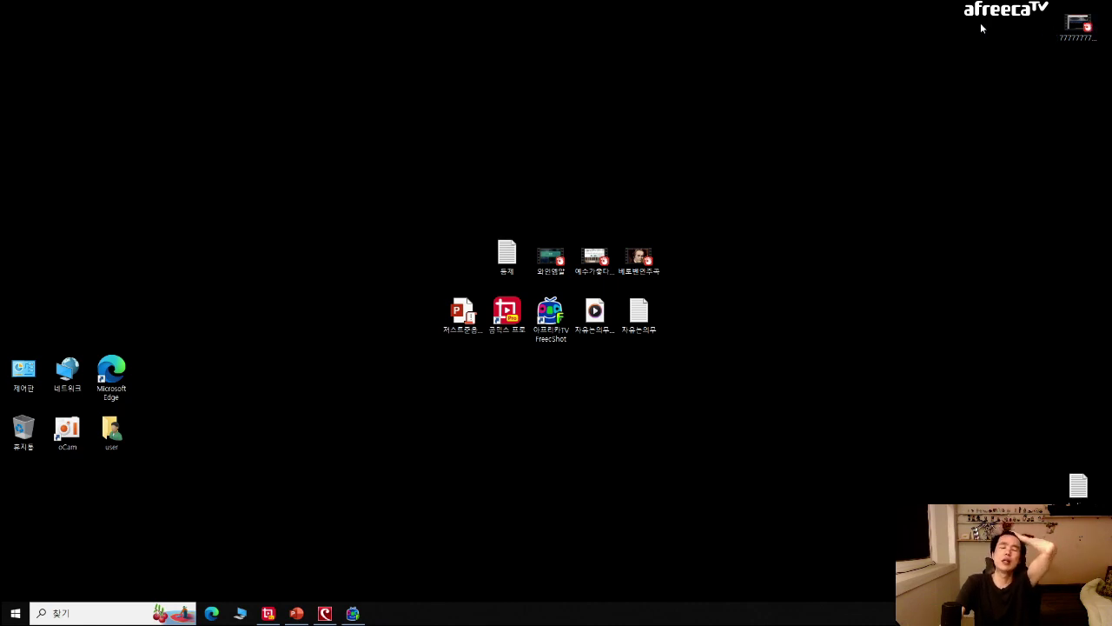
Open the 등제 text file from the desktop in Notepad and save it.
{"action": "double_click", "coordinate": [516, 260]}
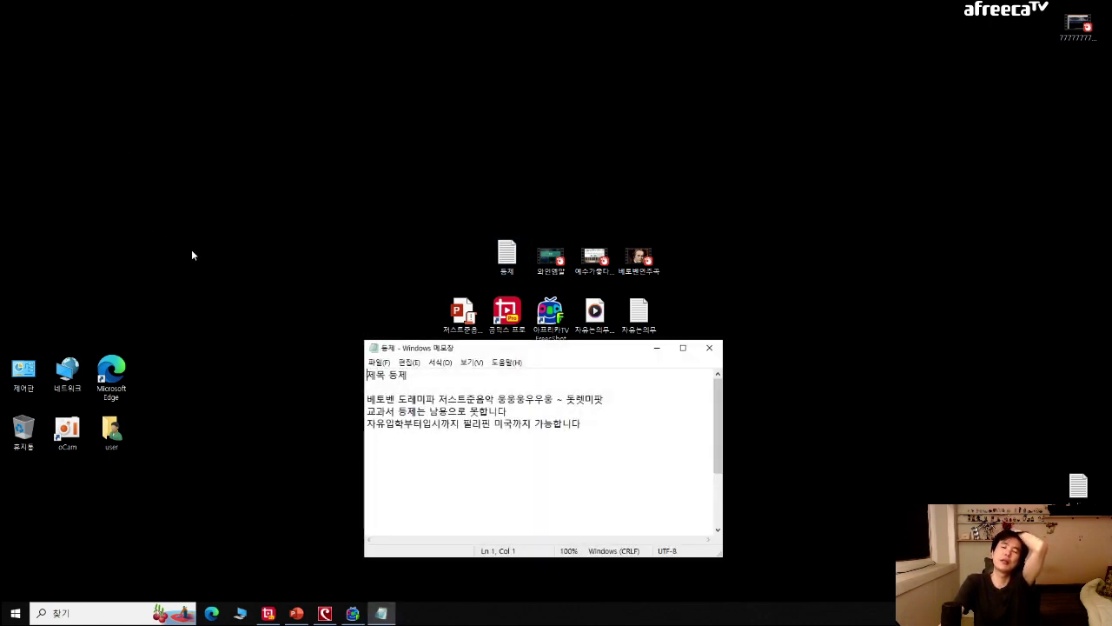
{"action": "left_click", "coordinate": [383, 363]}
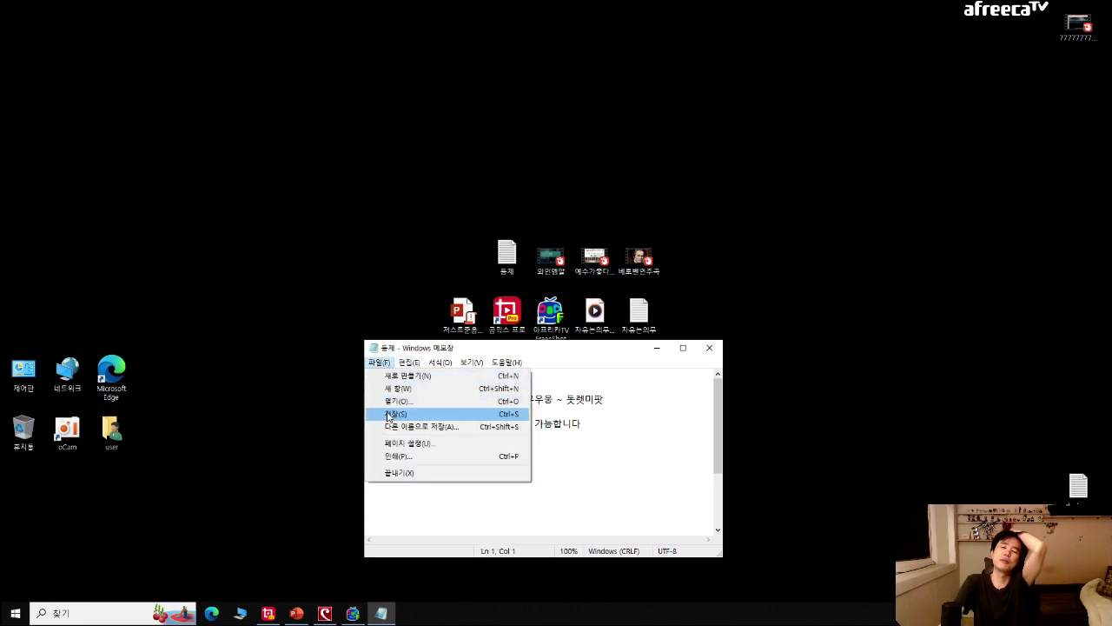
{"action": "left_click", "coordinate": [387, 415]}
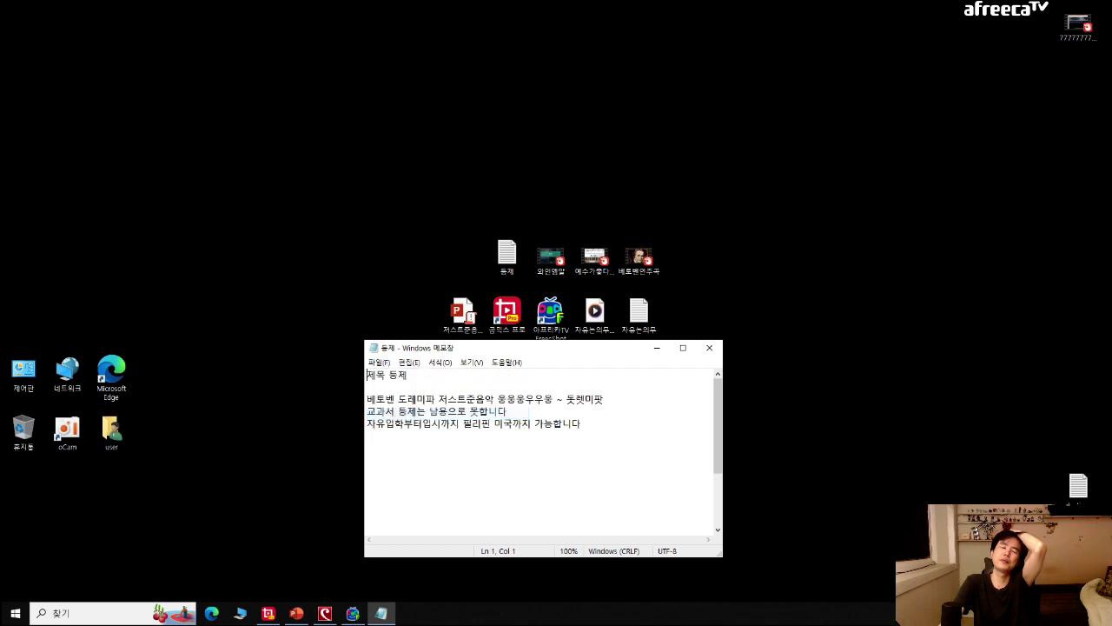
Highlight the 베토벤 line and the whole three-line body of the note, and return to the body's start.
{"action": "left_click_drag", "start_coordinate": [375, 399], "coordinate": [605, 399]}
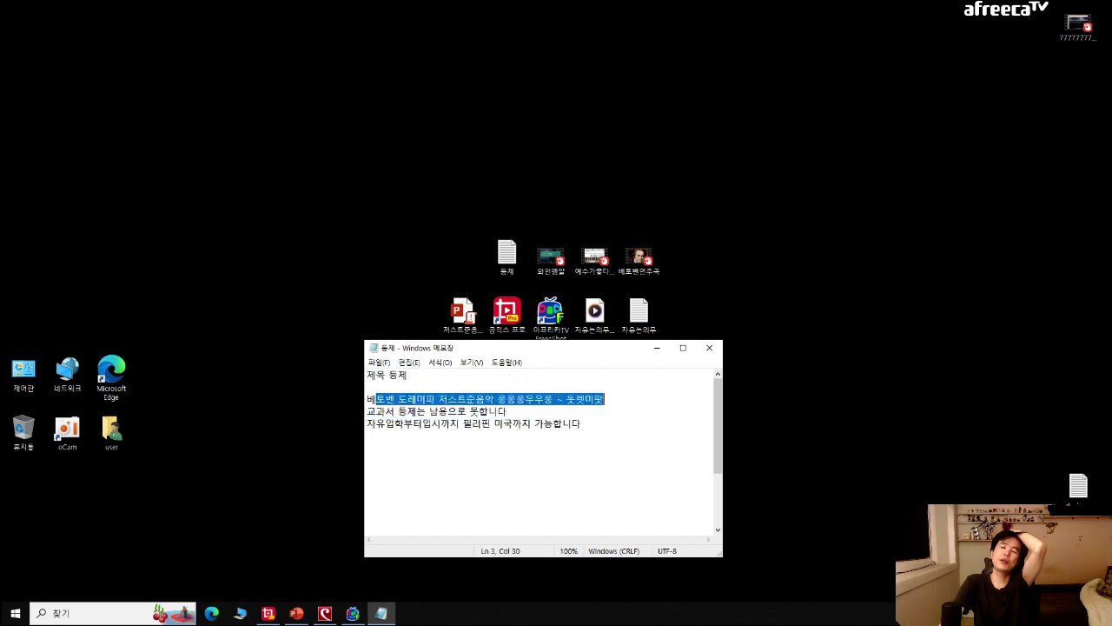
{"action": "left_click", "coordinate": [495, 399]}
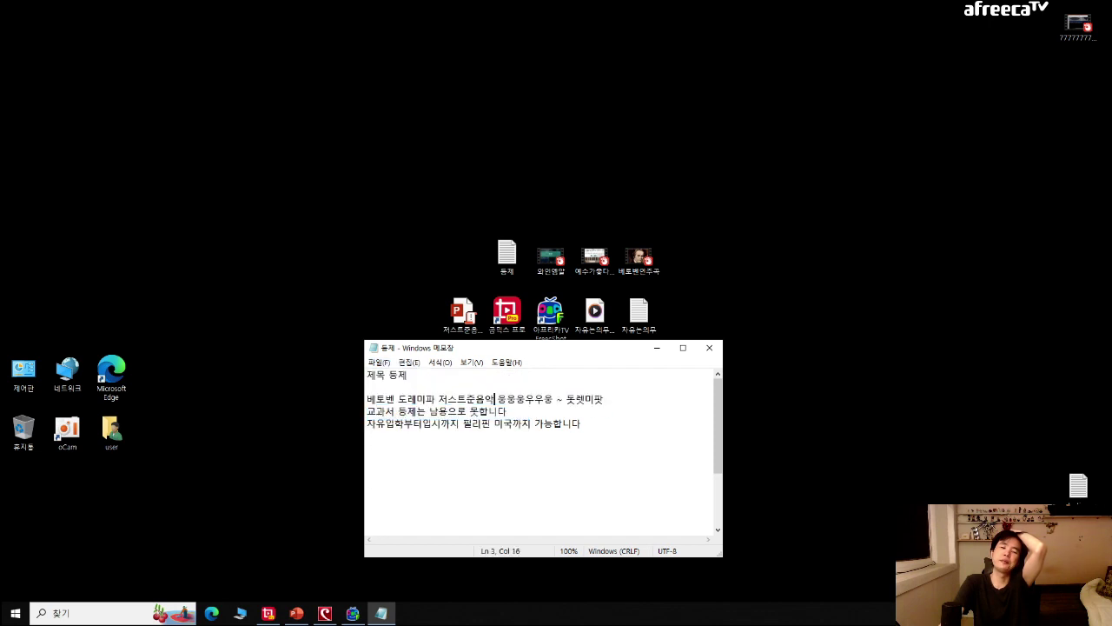
{"action": "left_click_drag", "start_coordinate": [366, 399], "coordinate": [582, 423]}
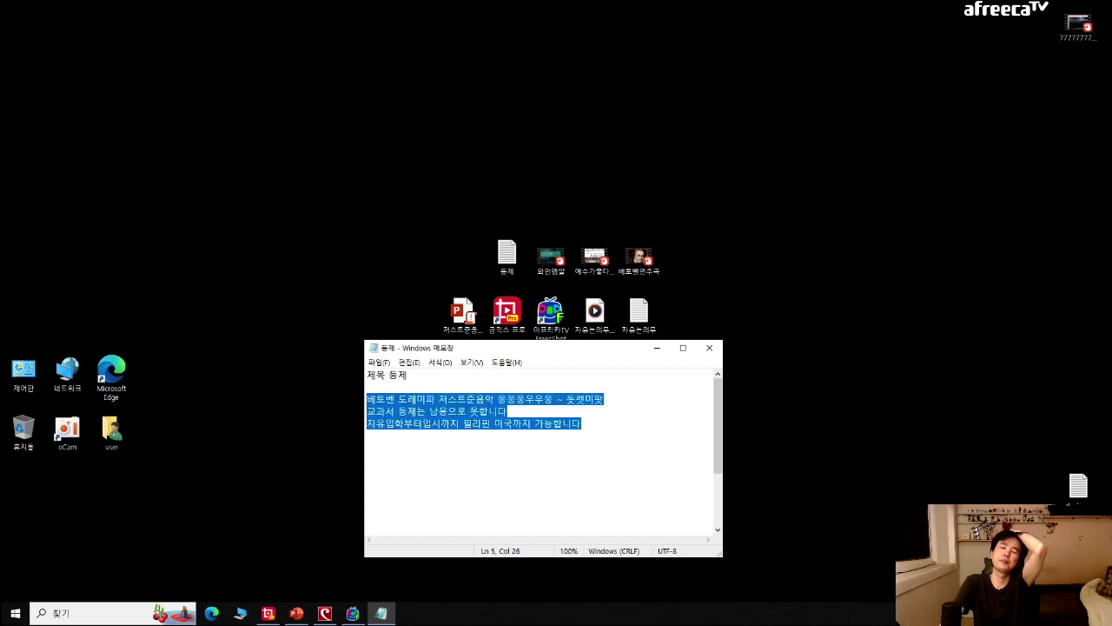
{"action": "left_click", "coordinate": [367, 399]}
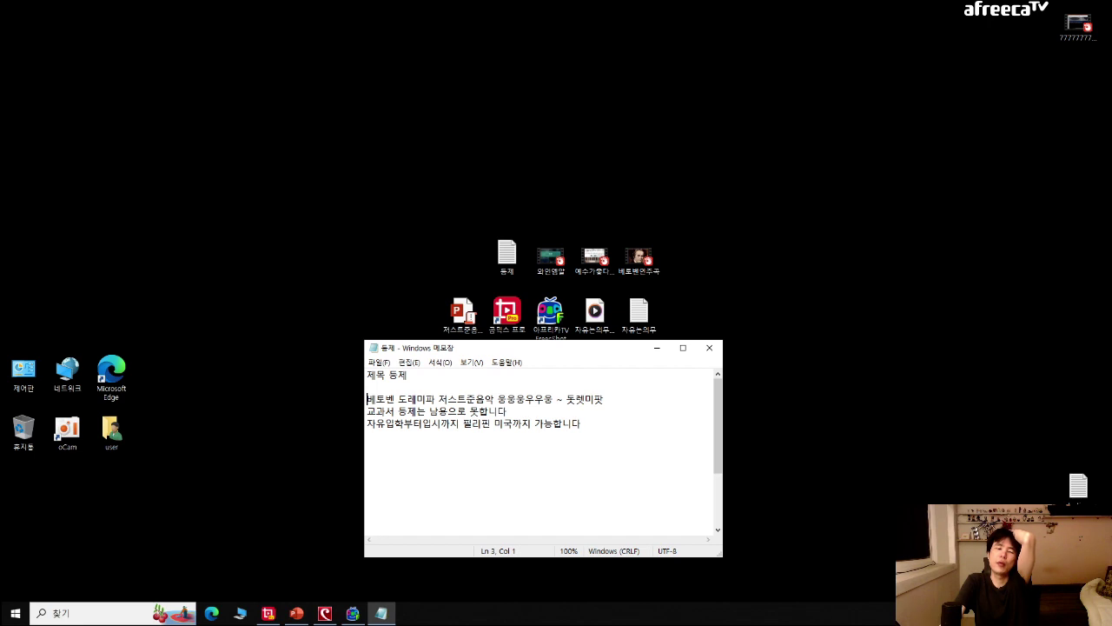
Follow the 베토벤 도레미파 line character by character, extending the highlight from its start to its end.
{"action": "key", "text": "shift+Right"}
{"action": "key", "text": "shift+Right"}
{"action": "key", "text": "shift+Right"}
{"action": "key", "text": "shift+Right"}
{"action": "key", "text": "shift+Right"}
{"action": "key", "text": "shift+Right"}
{"action": "key", "text": "shift+Right"}
{"action": "key", "text": "shift+Right"}
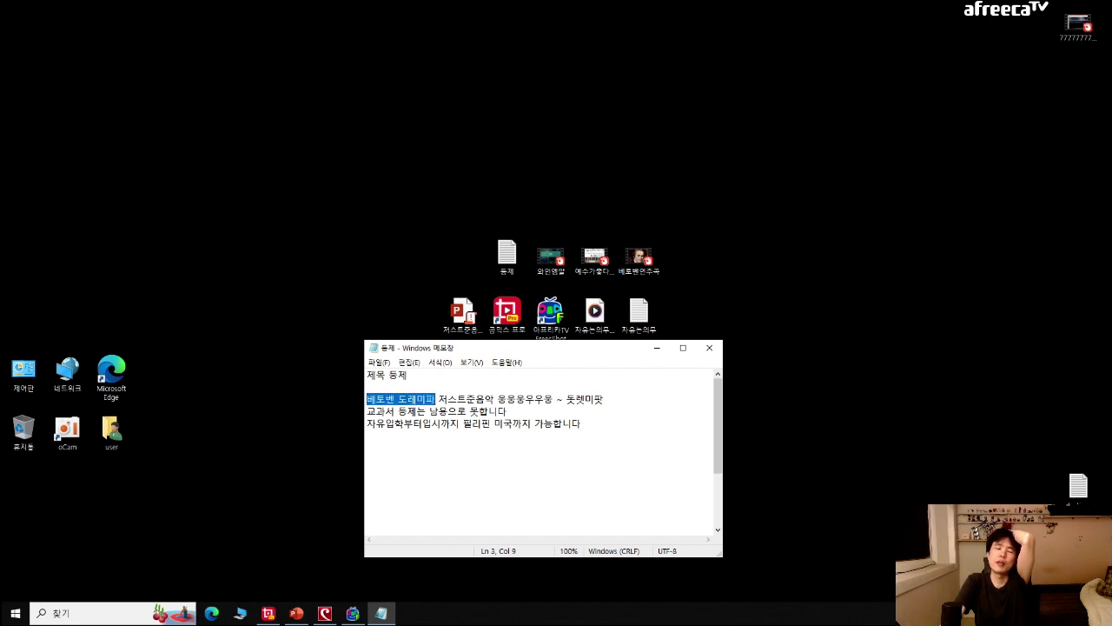
{"action": "key", "text": "shift+Right"}
{"action": "key", "text": "shift+Right"}
{"action": "key", "text": "shift+Right"}
{"action": "key", "text": "shift+Right"}
{"action": "key", "text": "shift+Right"}
{"action": "key", "text": "shift+Right"}
{"action": "key", "text": "shift+Right"}
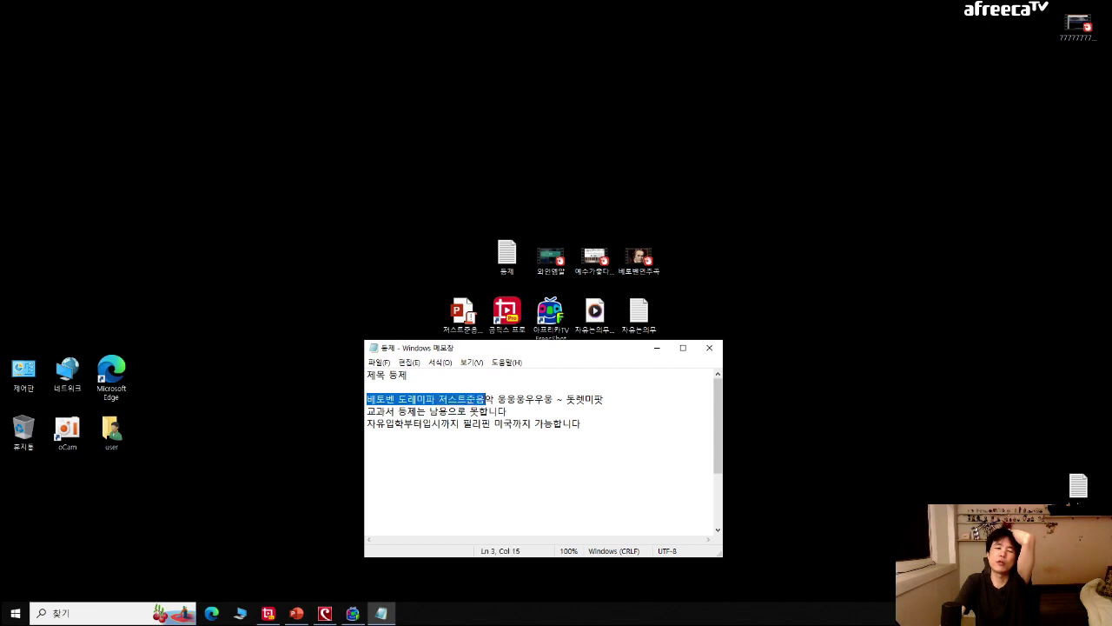
{"action": "key", "text": "shift+Right"}
{"action": "key", "text": "shift+Right"}
{"action": "key", "text": "shift+Right"}
{"action": "key", "text": "shift+Right"}
{"action": "key", "text": "shift+Right"}
{"action": "key", "text": "shift+Right"}
{"action": "key", "text": "shift+Right"}
{"action": "key", "text": "shift+Right"}
{"action": "key", "text": "shift+Right"}
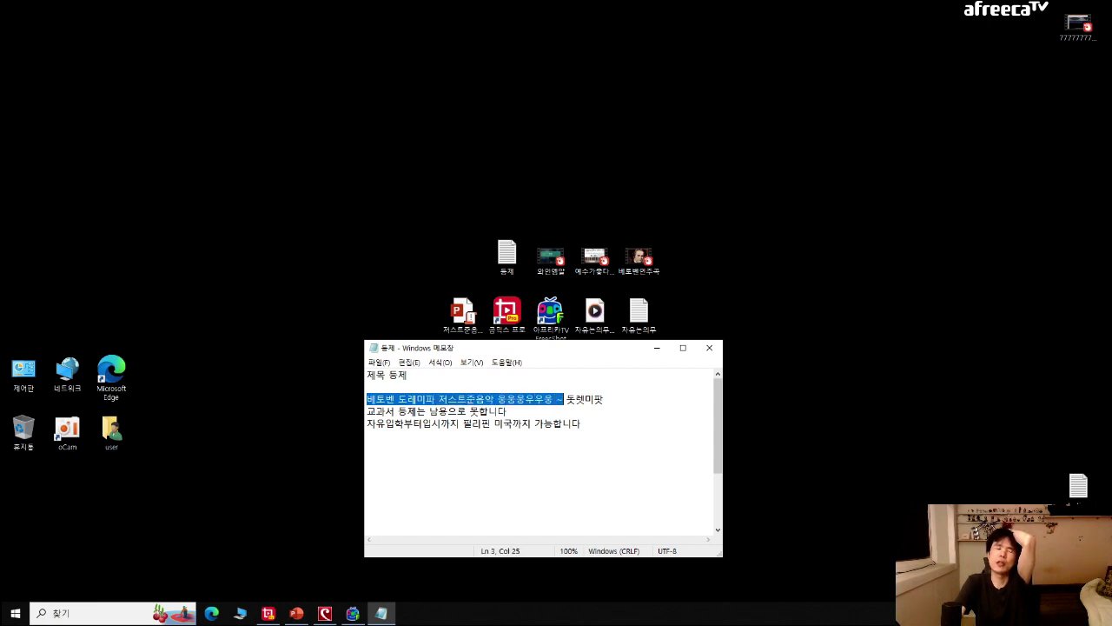
{"action": "key", "text": "shift+Right"}
{"action": "key", "text": "shift+Right"}
{"action": "key", "text": "shift+Right"}
{"action": "key", "text": "shift+Right"}
{"action": "key", "text": "shift+Right"}
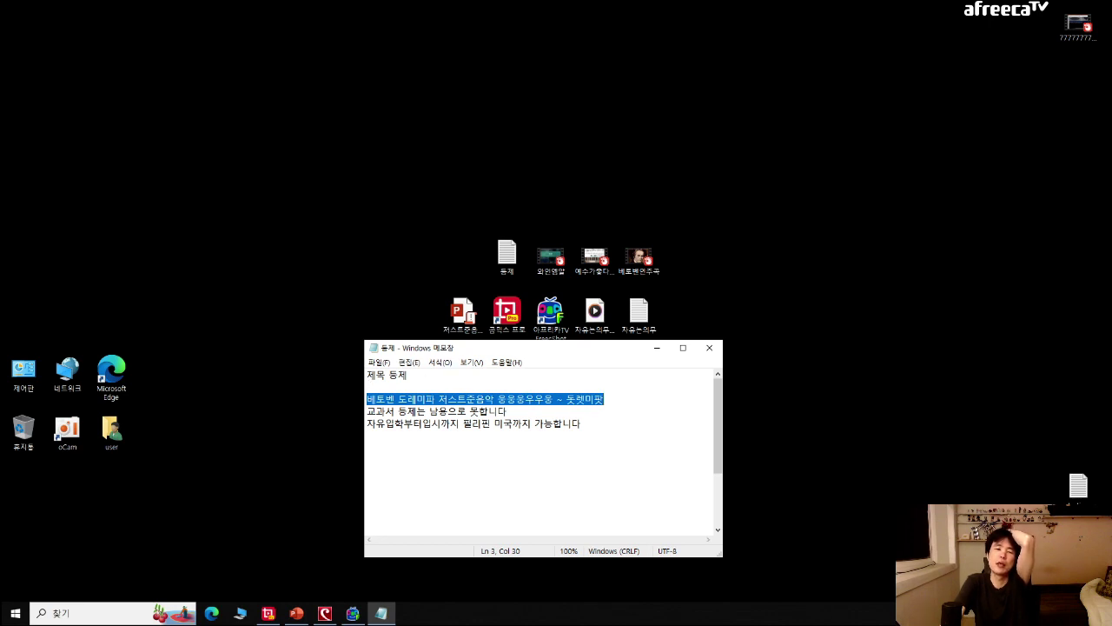
Clear the highlight and select the full 베토벤 도레미파 line again from its beginning.
{"action": "key", "text": "Left"}
{"action": "key", "text": "Right"}
{"action": "key", "text": "Right"}
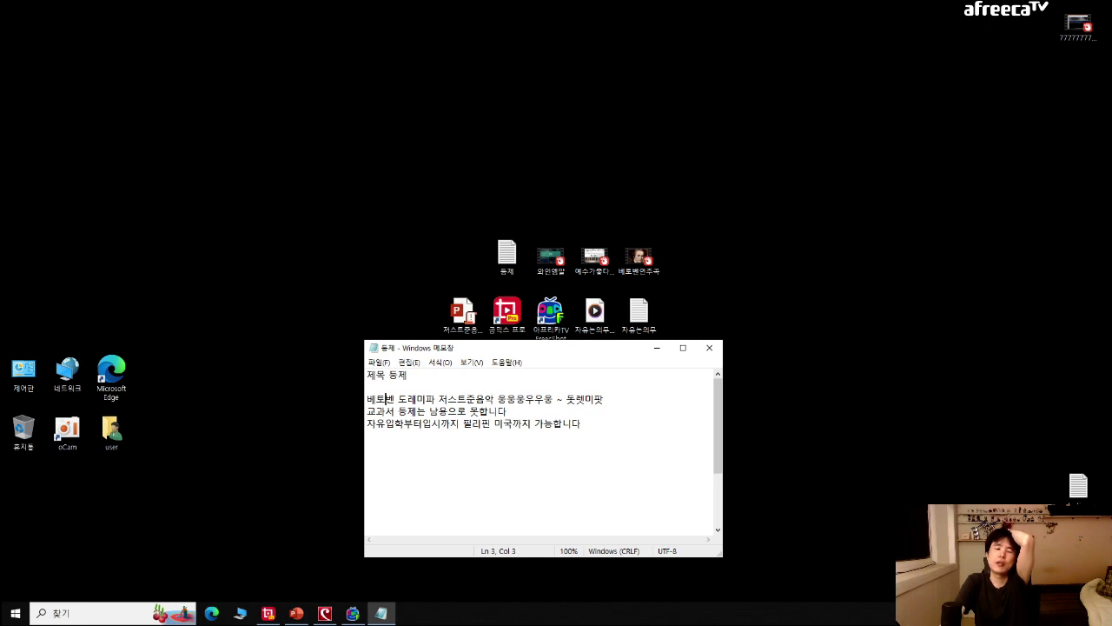
{"action": "key", "text": "Home"}
{"action": "key", "text": "shift+Right"}
{"action": "key", "text": "shift+Right"}
{"action": "key", "text": "shift+Right"}
{"action": "key", "text": "shift+Right"}
{"action": "key", "text": "shift+Right"}
{"action": "key", "text": "shift+Right"}
{"action": "key", "text": "shift+Right"}
{"action": "key", "text": "shift+Right"}
{"action": "key", "text": "shift+Right"}
{"action": "key", "text": "shift+Right"}
{"action": "key", "text": "shift+Right"}
{"action": "key", "text": "shift+Right"}
{"action": "key", "text": "shift+Right"}
{"action": "key", "text": "shift+Right"}
{"action": "key", "text": "shift+Right"}
{"action": "key", "text": "shift+Right"}
{"action": "key", "text": "shift+Right"}
{"action": "key", "text": "shift+Right"}
{"action": "key", "text": "shift+Right"}
{"action": "key", "text": "shift+Right"}
{"action": "key", "text": "shift+Right"}
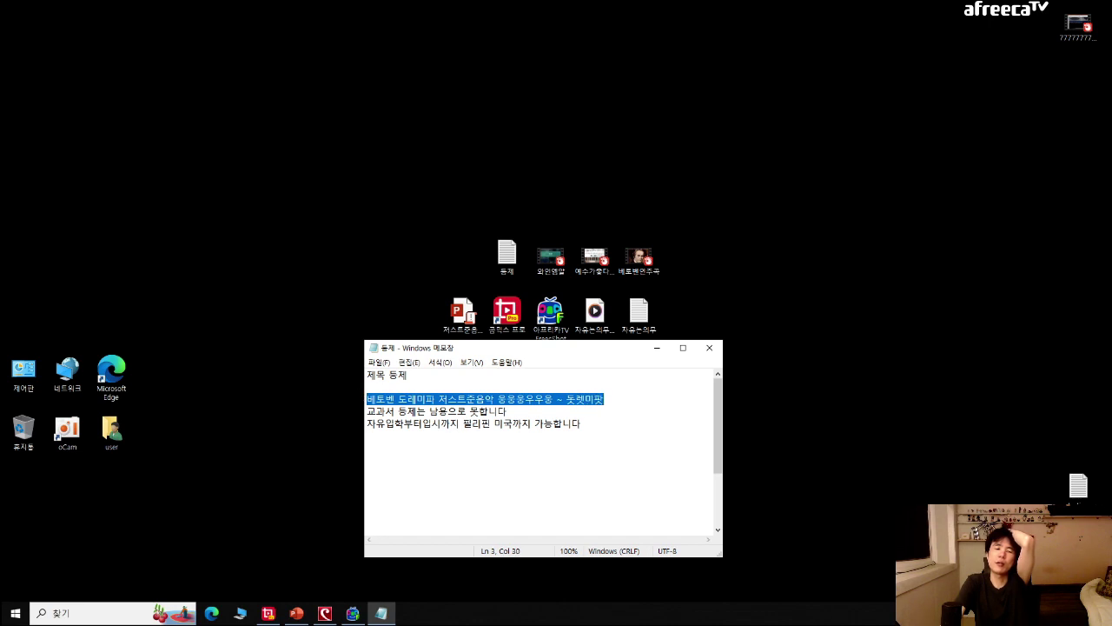
Highlight from the 베토벤 line into the 교과서 line, and after that only the words 베토벤 도레미파.
{"action": "left_click", "coordinate": [367, 386]}
{"action": "left_click_drag", "start_coordinate": [376, 399], "coordinate": [429, 411]}
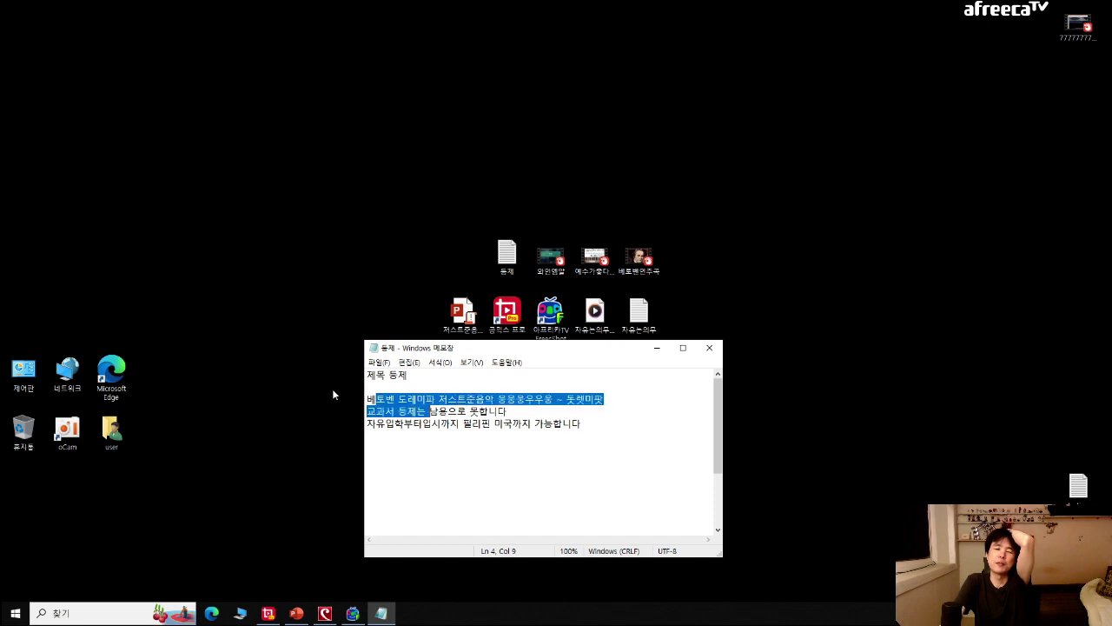
{"action": "left_click", "coordinate": [376, 398]}
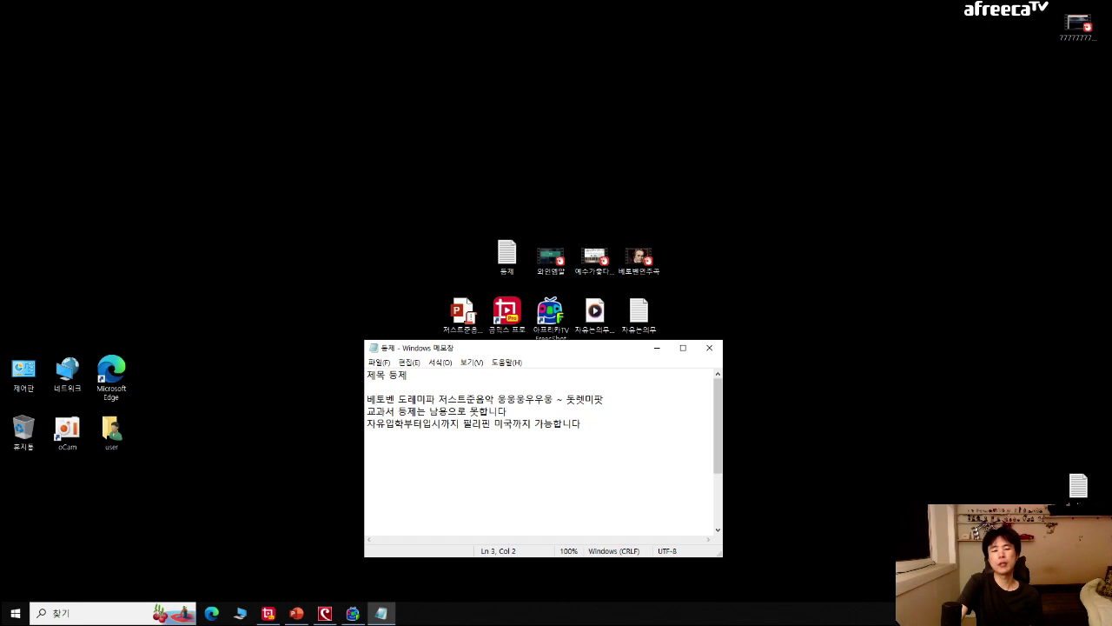
{"action": "left_click_drag", "start_coordinate": [367, 399], "coordinate": [436, 399]}
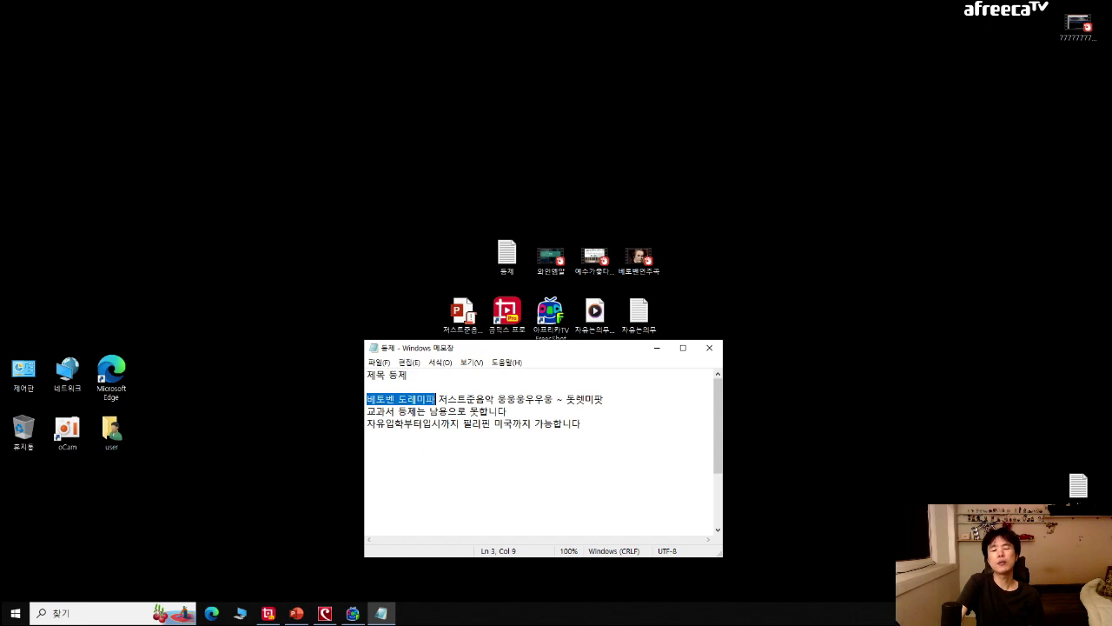
{"action": "left_click", "coordinate": [396, 398]}
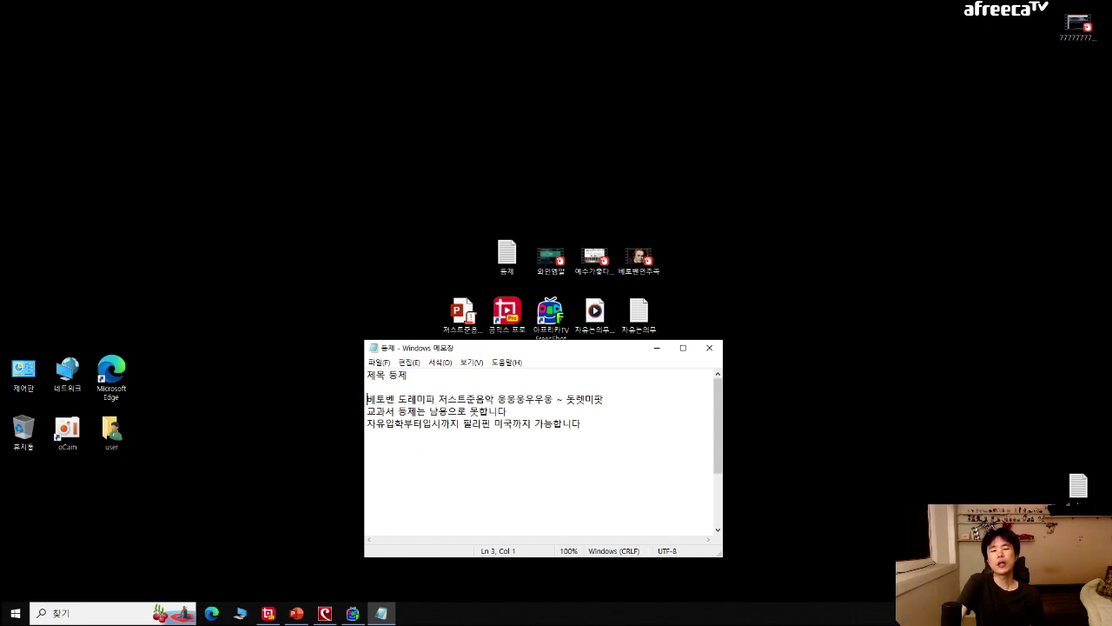
Point out the words 베토벤 도레미파 twice by extending the highlight from the line start, and clear the selection.
{"action": "key", "text": "shift+Right"}
{"action": "key", "text": "shift+Right"}
{"action": "key", "text": "shift+Right"}
{"action": "key", "text": "shift+Right"}
{"action": "key", "text": "shift+Right"}
{"action": "key", "text": "shift+Right"}
{"action": "key", "text": "shift+Right"}
{"action": "key", "text": "shift+Right"}
{"action": "key", "text": "shift+Right"}
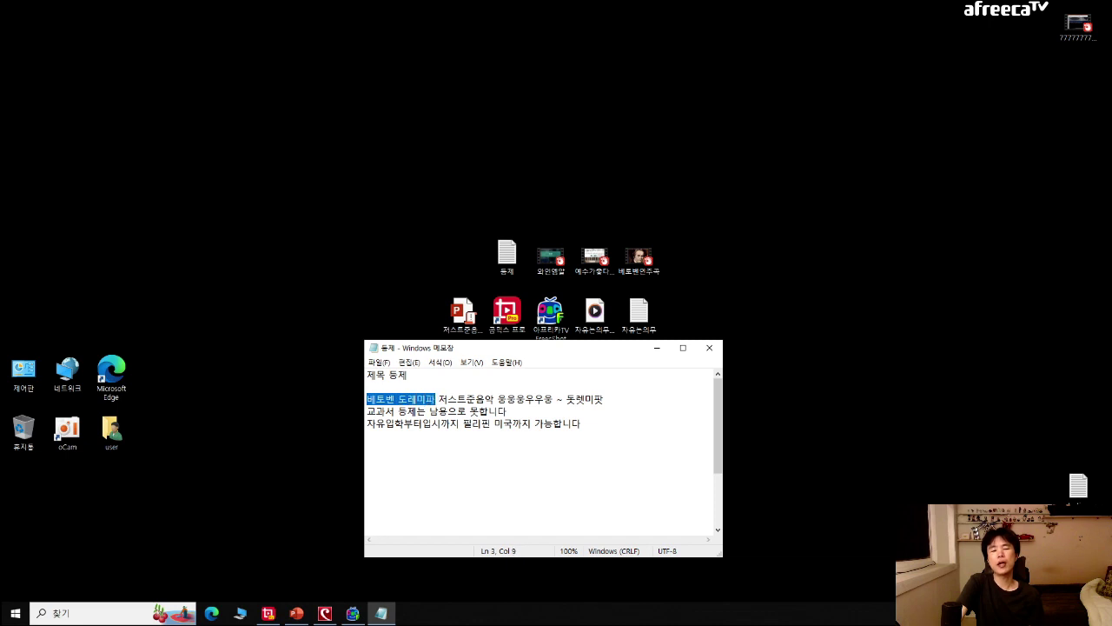
{"action": "key", "text": "shift+Right"}
{"action": "key", "text": "Home"}
{"action": "key", "text": "shift+Right"}
{"action": "key", "text": "shift+Right"}
{"action": "key", "text": "shift+Right"}
{"action": "key", "text": "shift+Right"}
{"action": "key", "text": "shift+Right"}
{"action": "key", "text": "shift+Right"}
{"action": "key", "text": "shift+Right"}
{"action": "key", "text": "shift+Right"}
{"action": "key", "text": "shift+Right"}
{"action": "key", "text": "shift+Right"}
{"action": "key", "text": "shift+Left"}
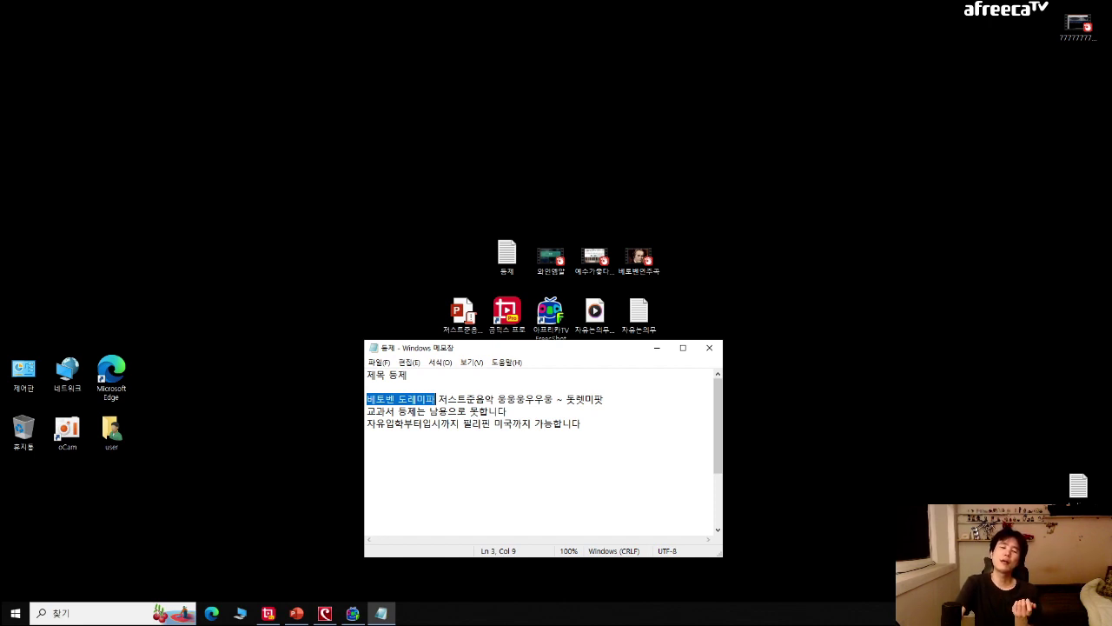
{"action": "key", "text": "Home"}
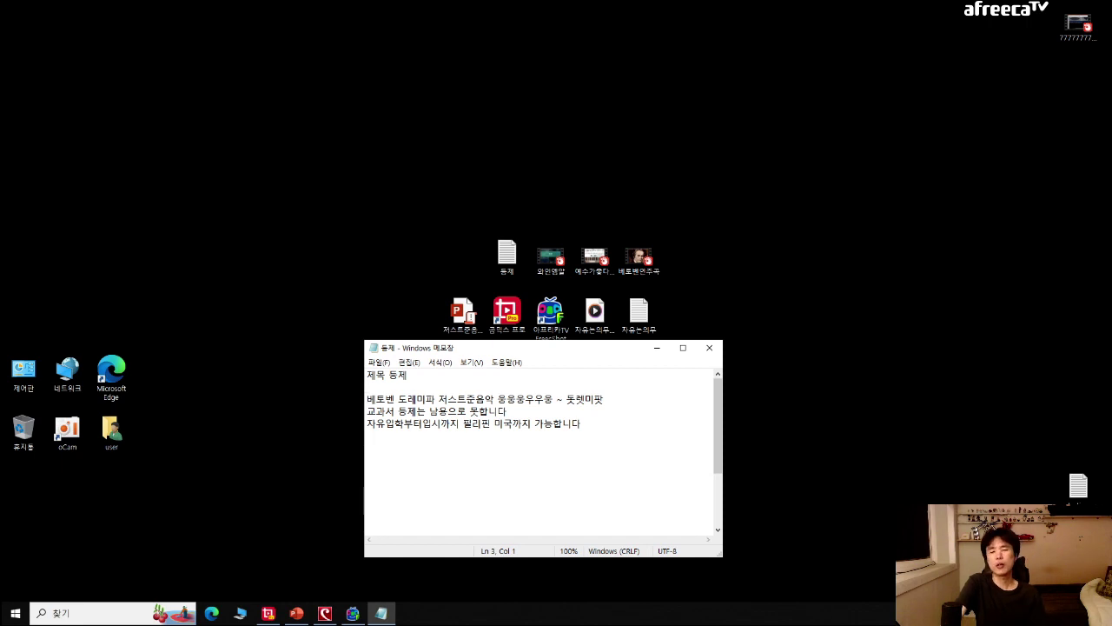
Switch to Crescendo and look over the empty untitled score with its voice and guitar staves.
{"action": "left_click", "coordinate": [324, 612]}
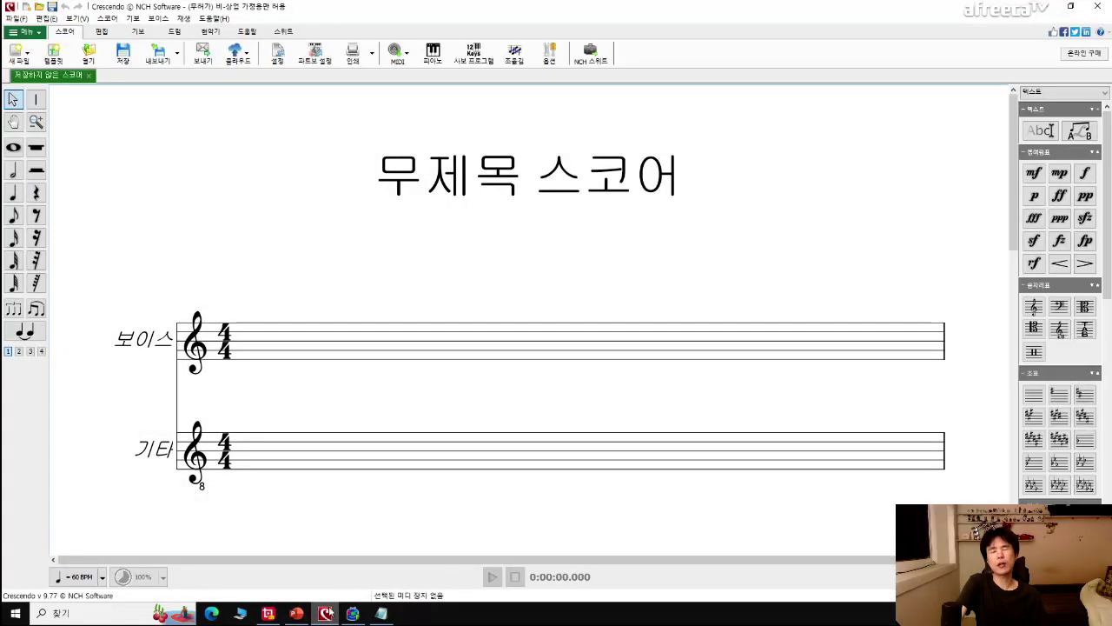
{"action": "scroll", "coordinate": [388, 289], "scroll_direction": "down", "scroll_amount": 3}
{"action": "scroll", "coordinate": [389, 289], "scroll_direction": "up", "scroll_amount": 5}
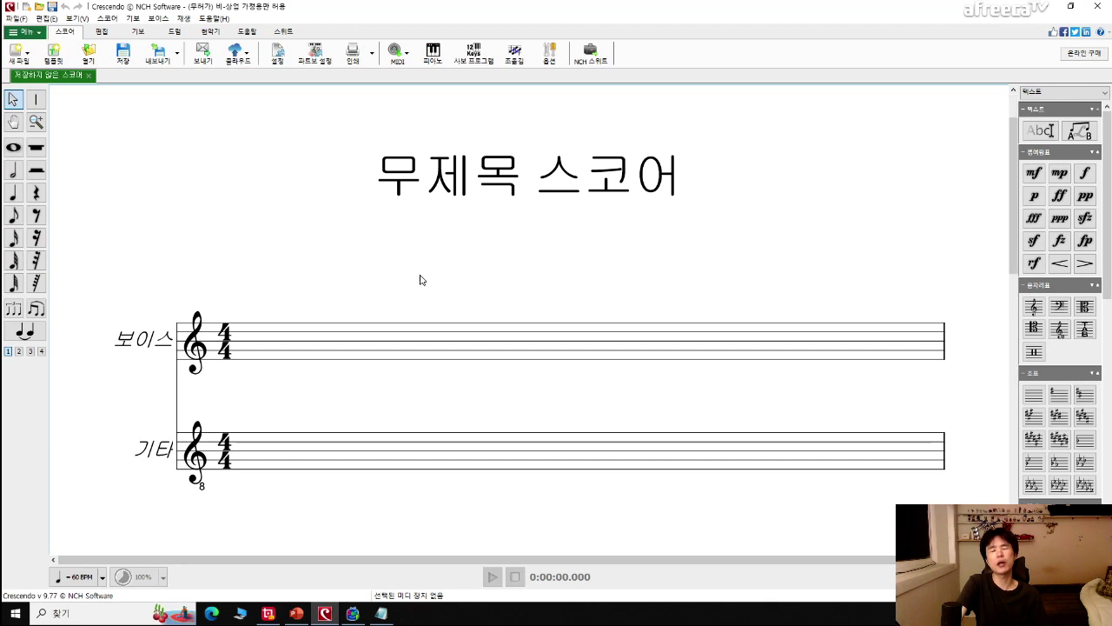
{"action": "scroll", "coordinate": [422, 278], "scroll_direction": "down", "scroll_amount": 2}
{"action": "scroll", "coordinate": [426, 215], "scroll_direction": "up", "scroll_amount": 2}
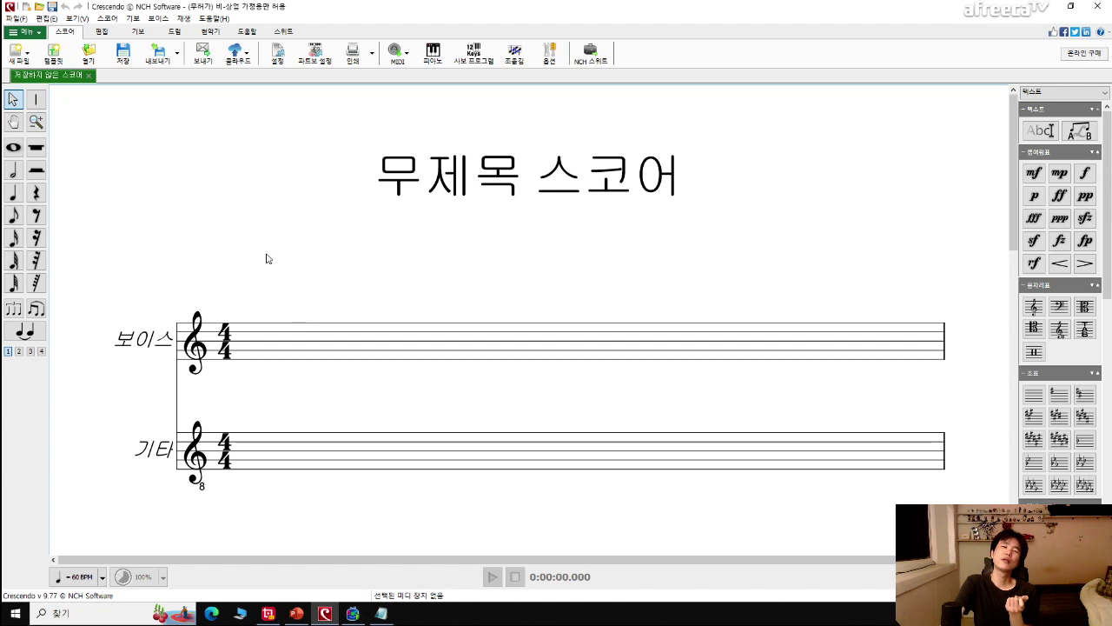
Place four ascending eighth notes F, A, C and E in the spaces at the start of the guitar (기타) staff.
{"action": "left_click", "coordinate": [15, 213]}
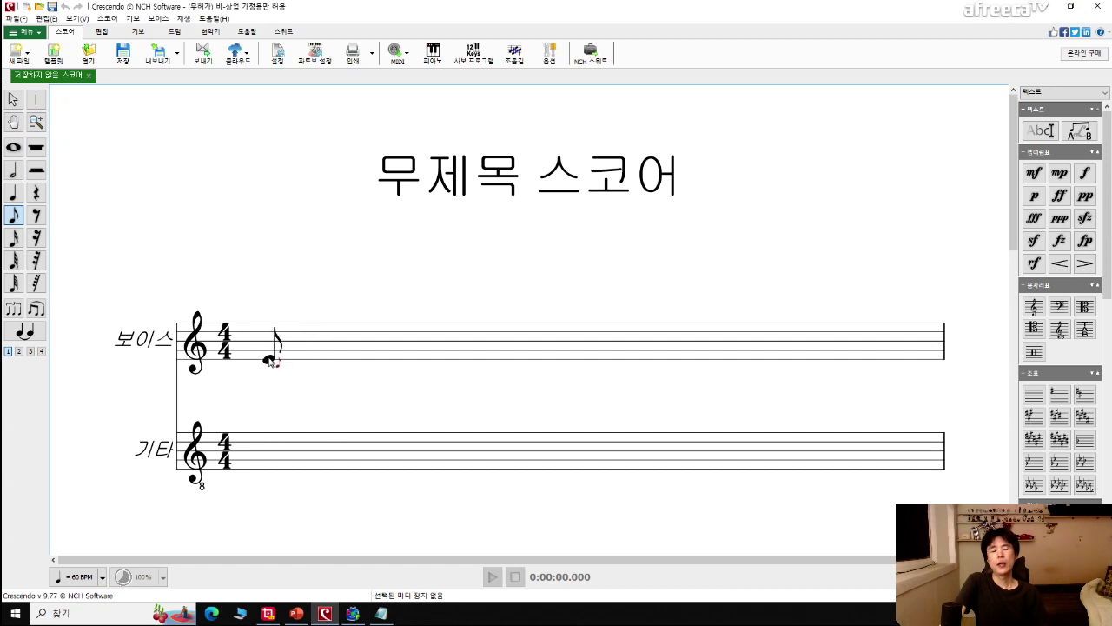
{"action": "left_click", "coordinate": [264, 466]}
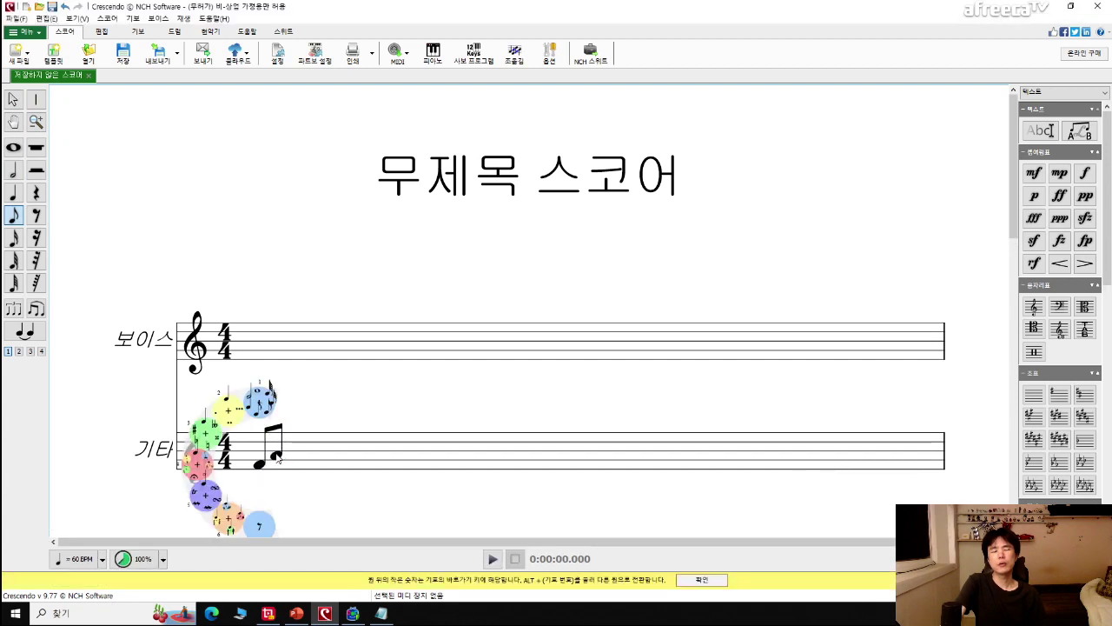
{"action": "left_click", "coordinate": [277, 453]}
{"action": "left_click", "coordinate": [295, 447]}
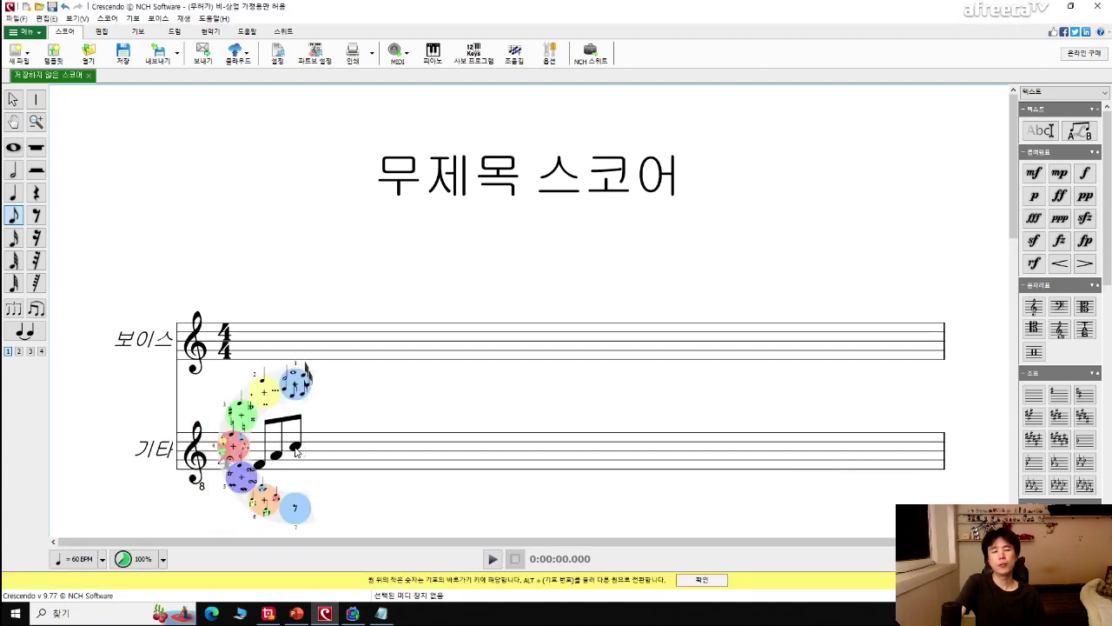
{"action": "key", "text": "Escape"}
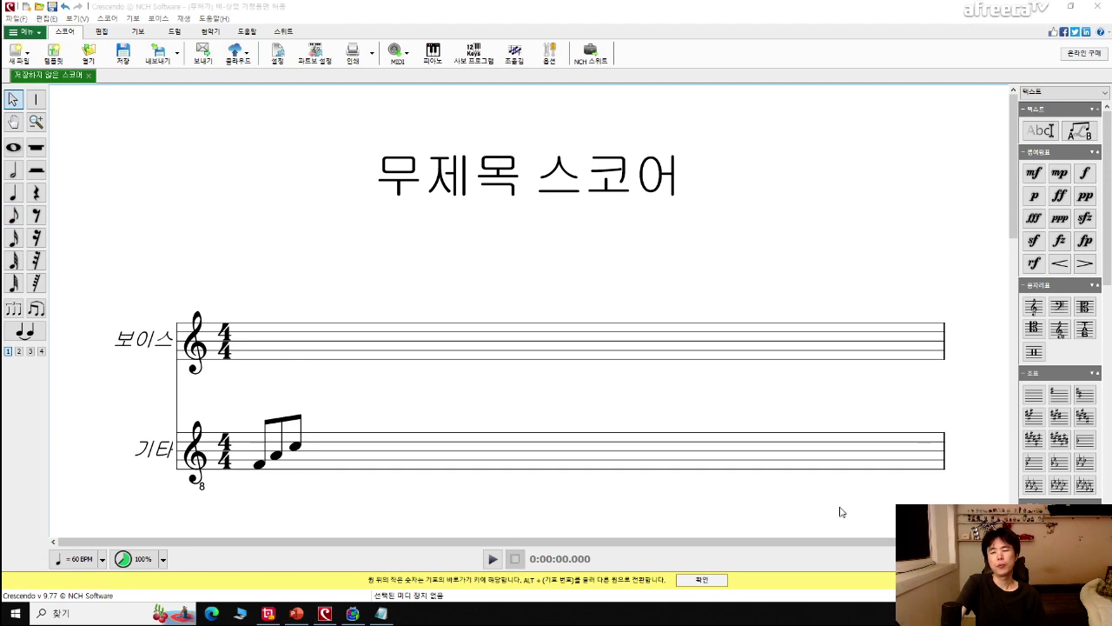
{"action": "left_click", "coordinate": [532, 418]}
{"action": "left_click", "coordinate": [13, 216]}
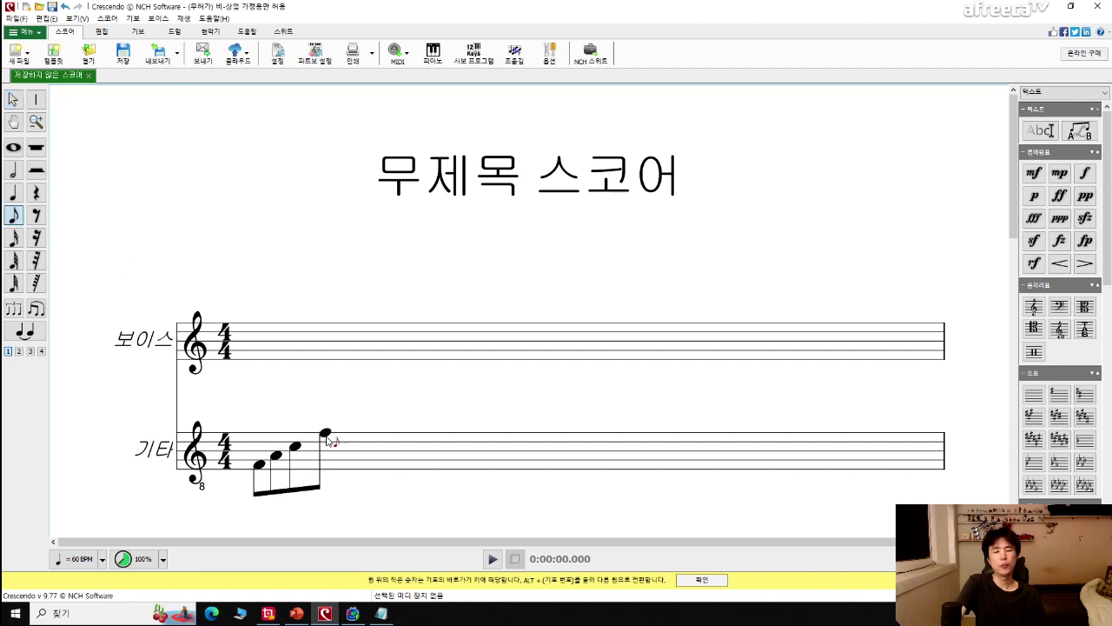
{"action": "left_click", "coordinate": [313, 441]}
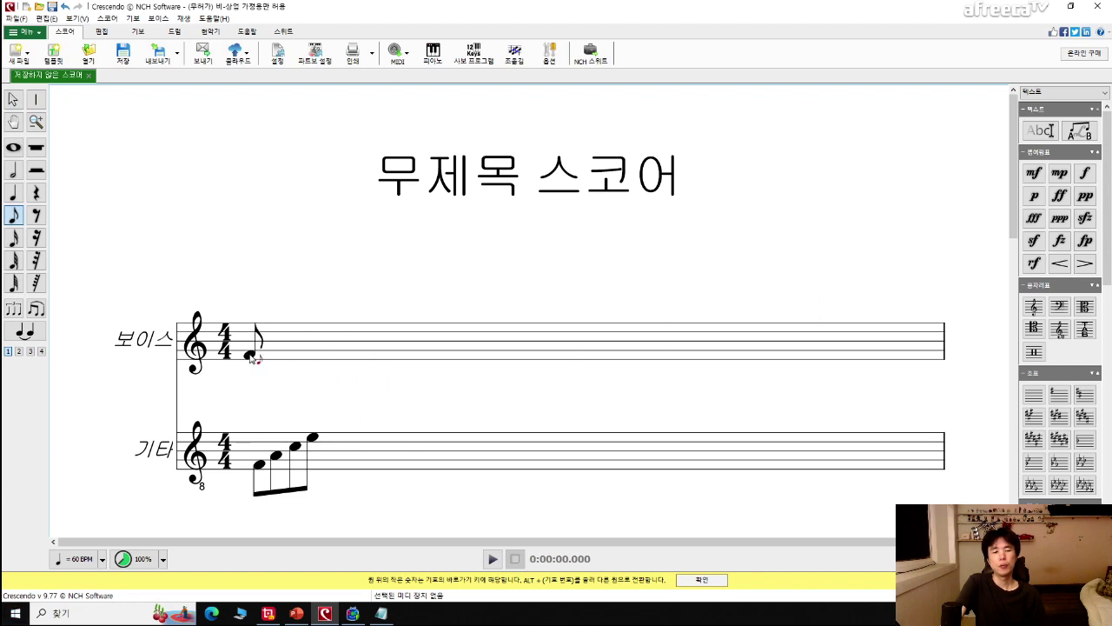
Place four ascending eighth notes F, A, C and E in the spaces at the start of the voice (보이스) staff.
{"action": "right_click", "coordinate": [253, 351]}
{"action": "left_click", "coordinate": [263, 345]}
{"action": "left_click", "coordinate": [284, 338]}
{"action": "right_click", "coordinate": [287, 338]}
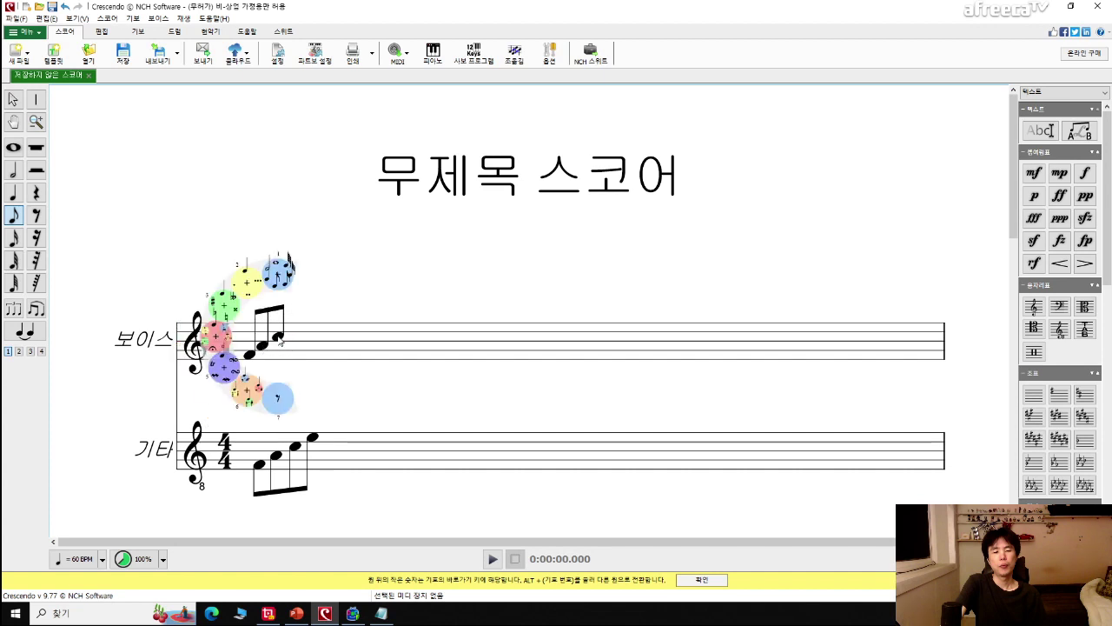
{"action": "left_click", "coordinate": [298, 325]}
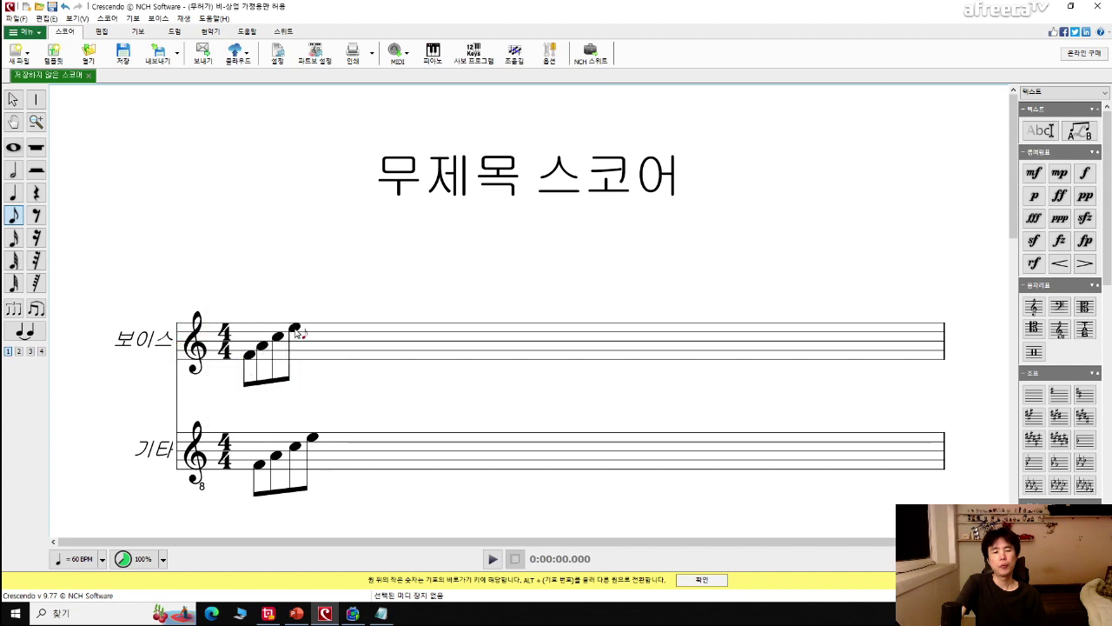
{"action": "right_click", "coordinate": [294, 331]}
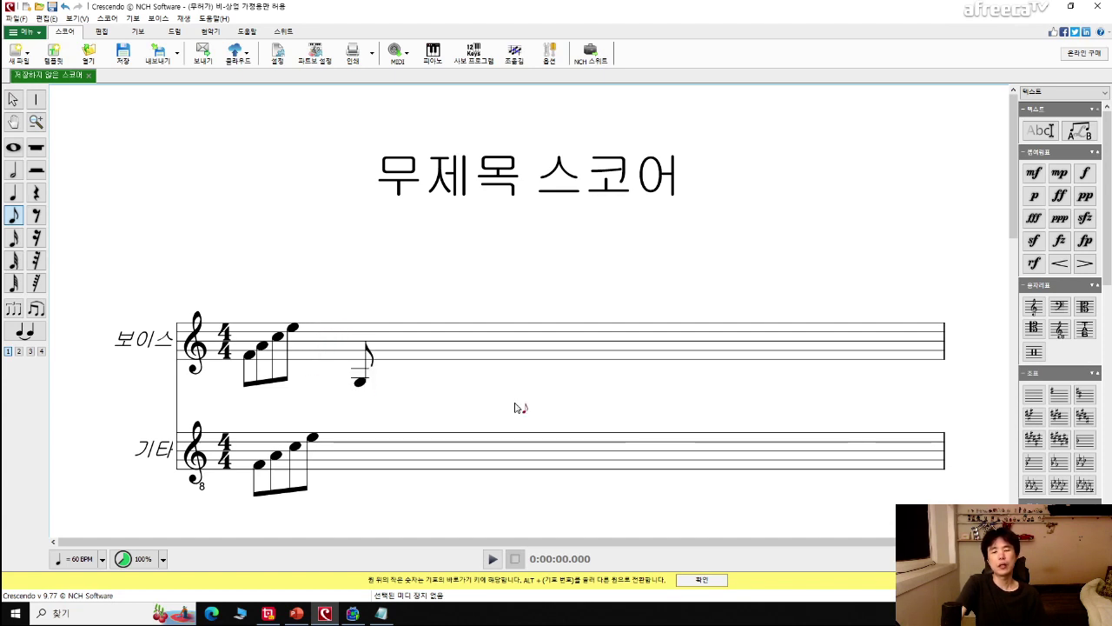
Leave note entry, clear any selection, and play back the four-note phrases on the voice and guitar staves several times.
{"action": "key", "text": "Escape"}
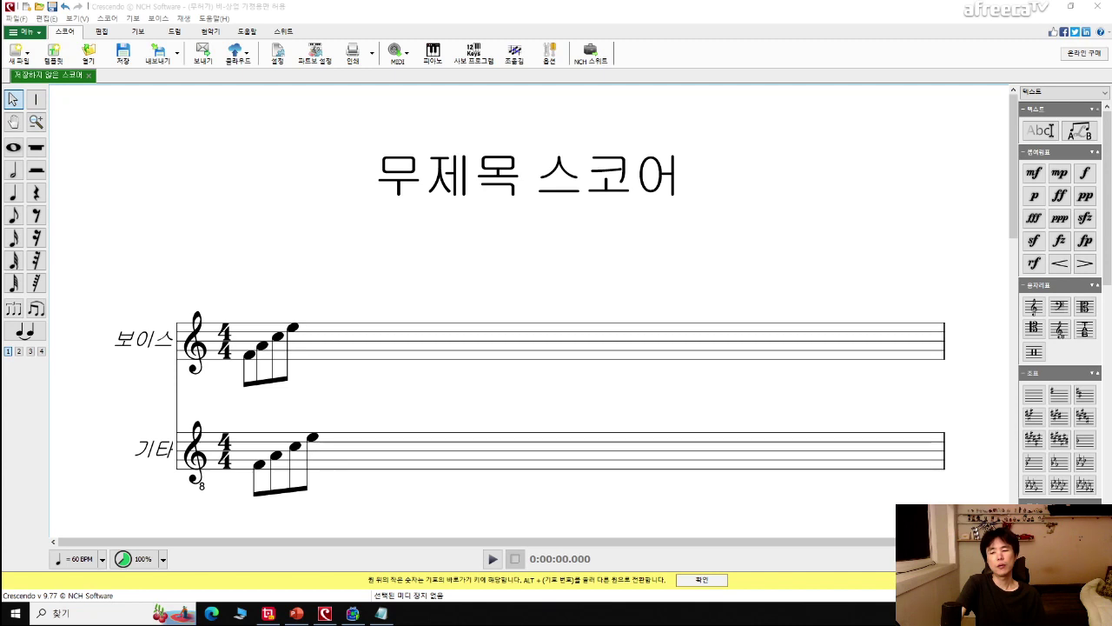
{"action": "left_click", "coordinate": [831, 260]}
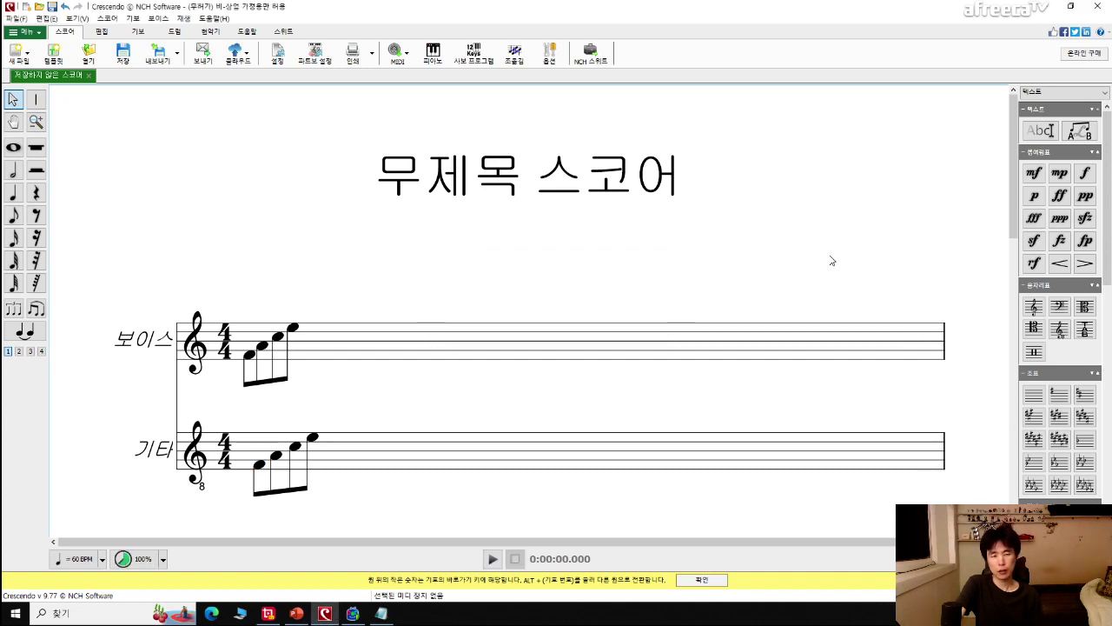
{"action": "key", "text": "space"}
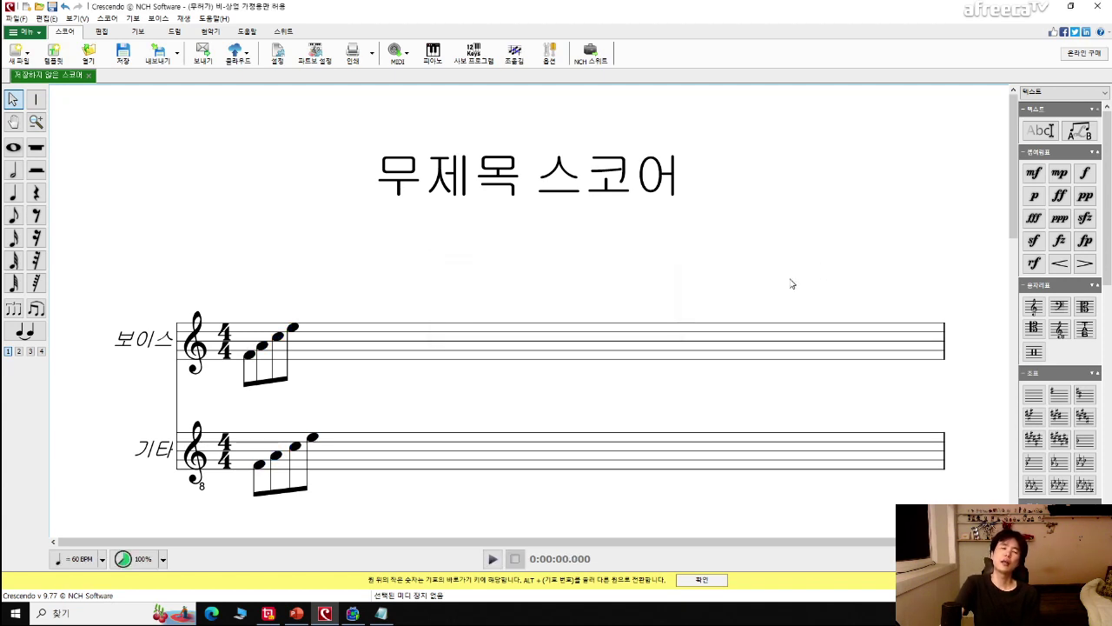
{"action": "key", "text": "space"}
{"action": "key", "text": "space"}
{"action": "key", "text": "space"}
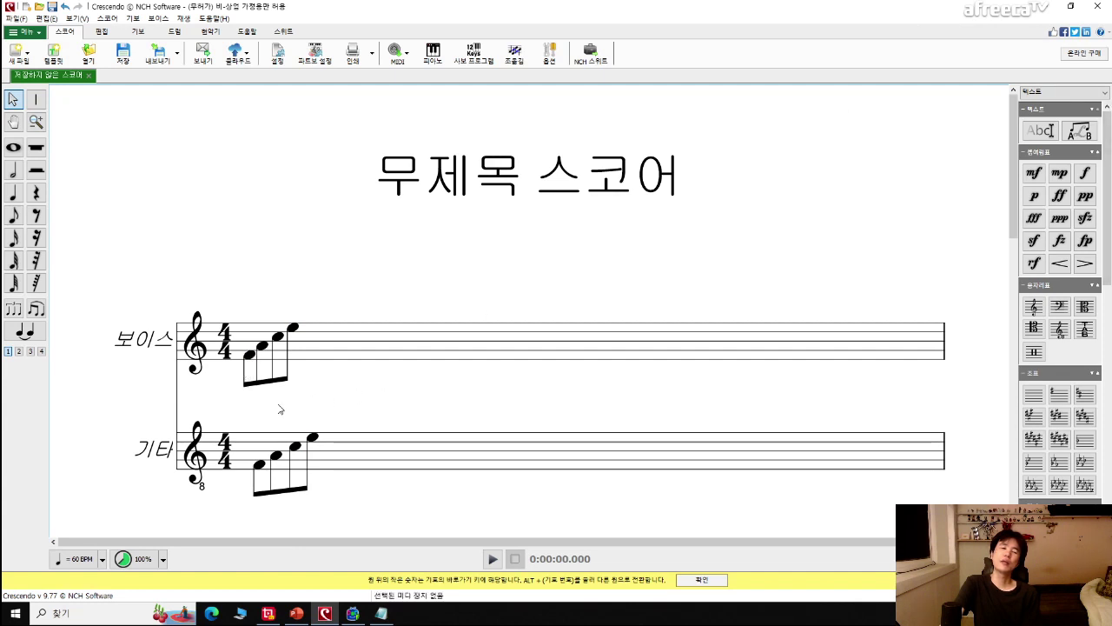
{"action": "key", "text": "space"}
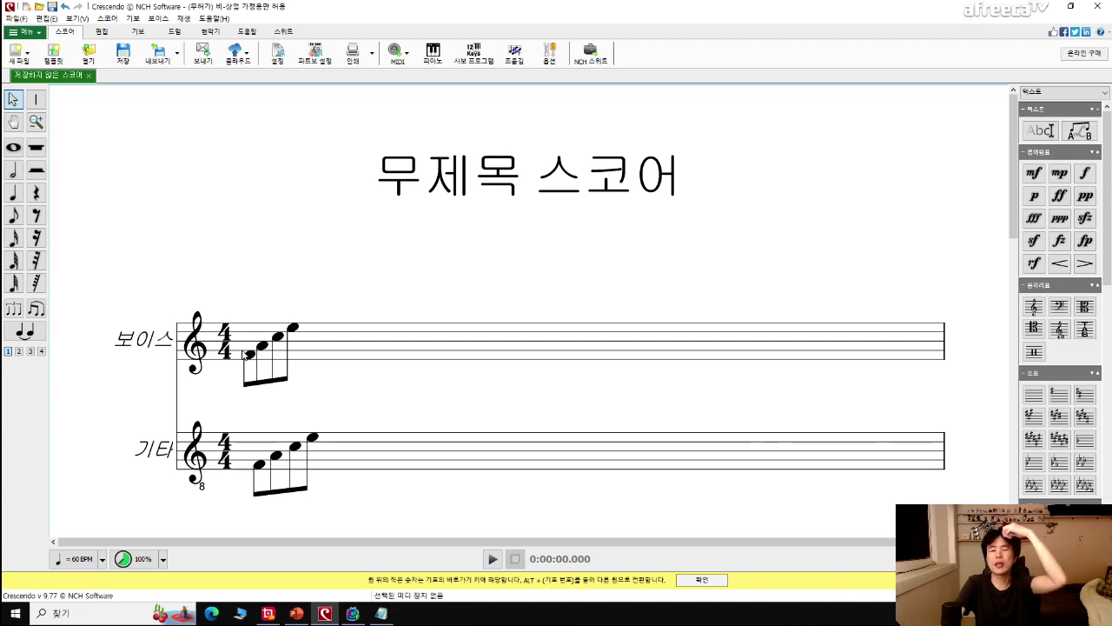
Switch to the 등제 note in Notepad, highlight 베토벤 도레미파 from the line start, and return to the voice staff in Crescendo.
{"action": "left_click", "coordinate": [380, 612]}
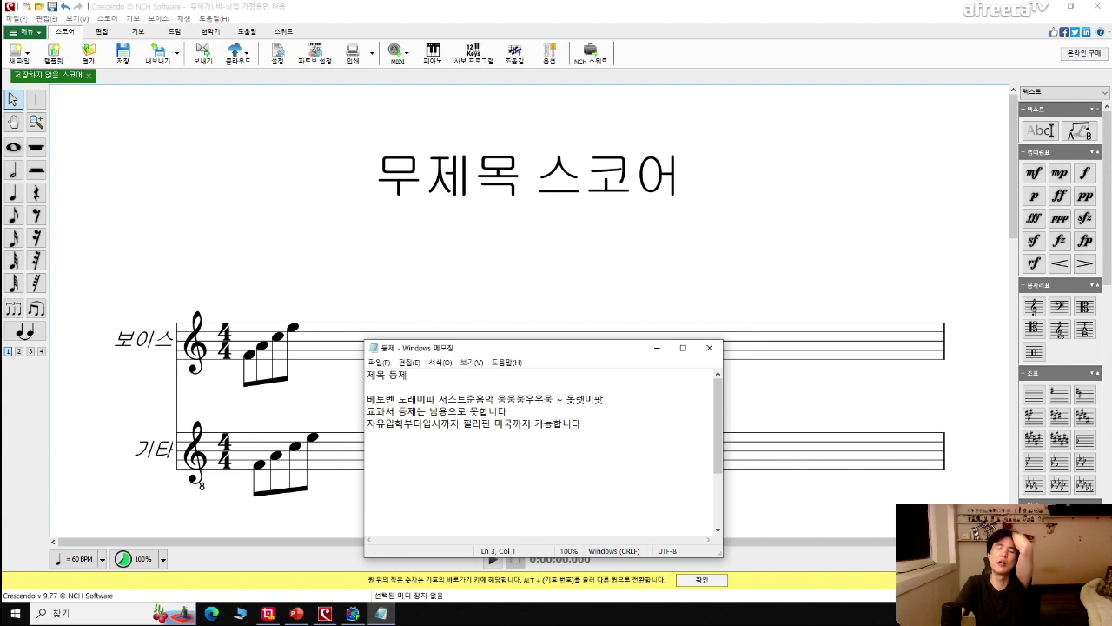
{"action": "key", "text": "shift+Right"}
{"action": "key", "text": "shift+Right"}
{"action": "key", "text": "shift+Right"}
{"action": "key", "text": "shift+Right"}
{"action": "key", "text": "shift+Right"}
{"action": "key", "text": "shift+Right"}
{"action": "key", "text": "shift+Right"}
{"action": "key", "text": "shift+Right"}
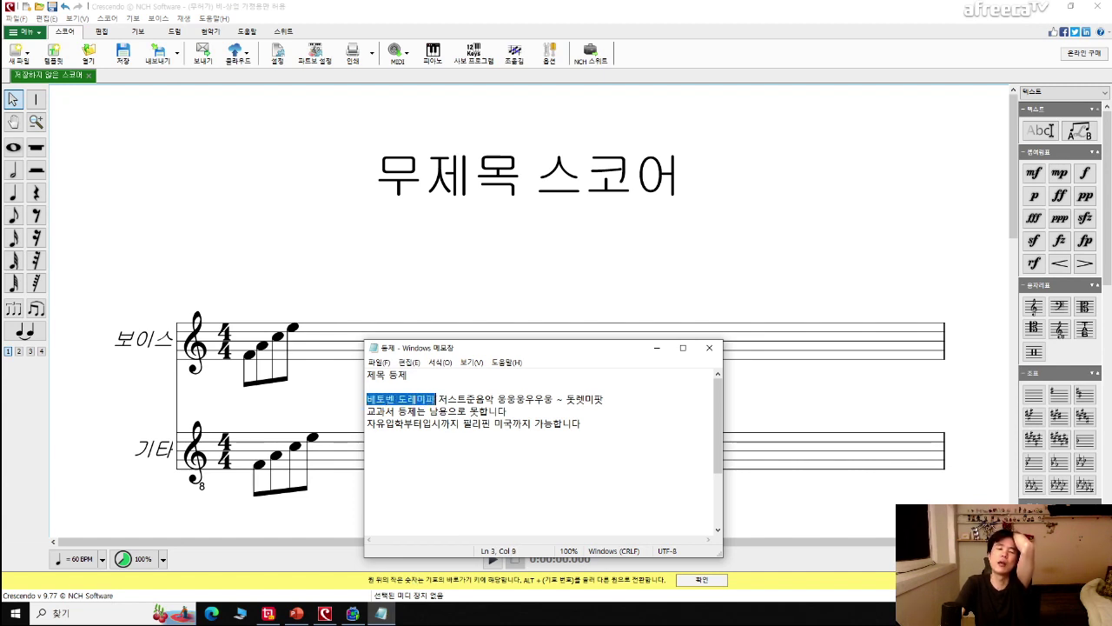
{"action": "left_click", "coordinate": [326, 350]}
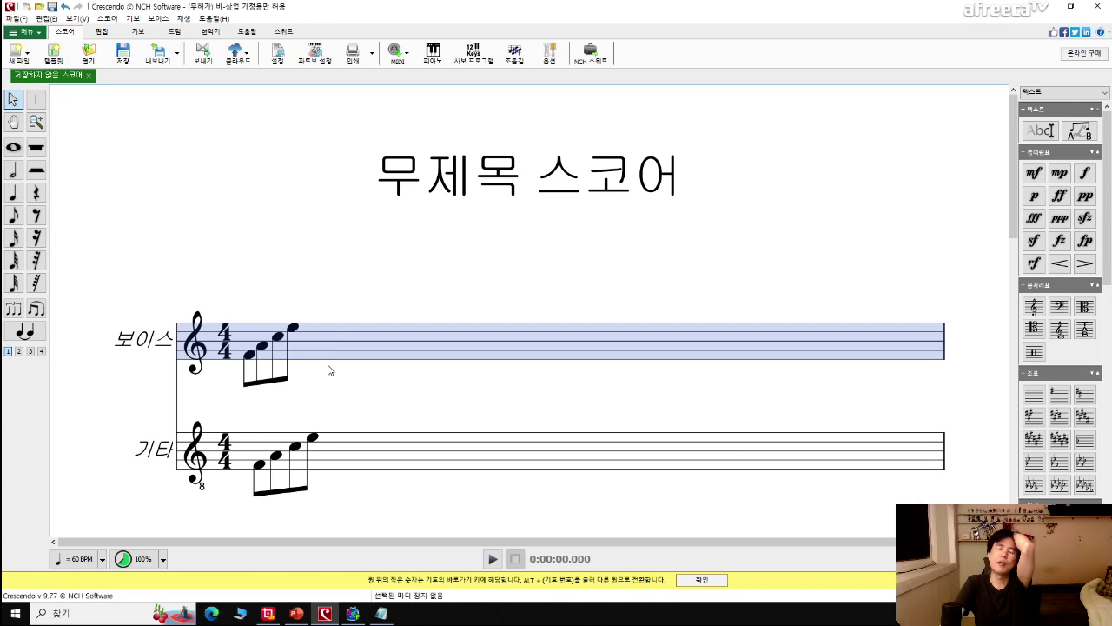
Highlight 베토벤 도레미파 again in the 등제 note, and return to the Crescendo score with the staff selection cleared.
{"action": "left_click", "coordinate": [381, 613]}
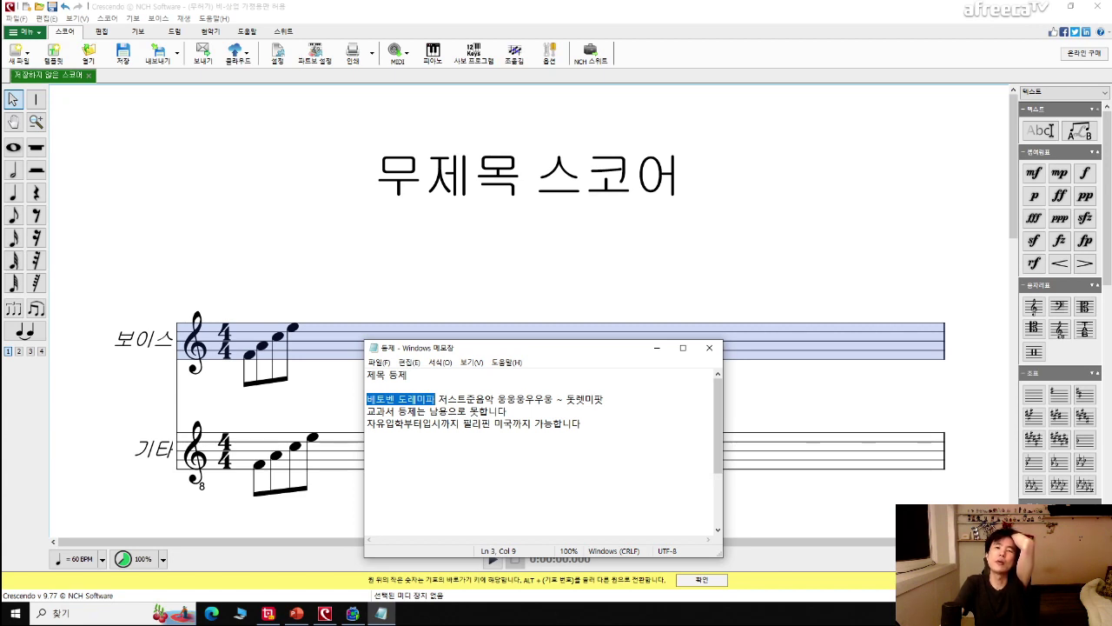
{"action": "left_click", "coordinate": [373, 399]}
{"action": "left_click_drag", "start_coordinate": [368, 399], "coordinate": [436, 399]}
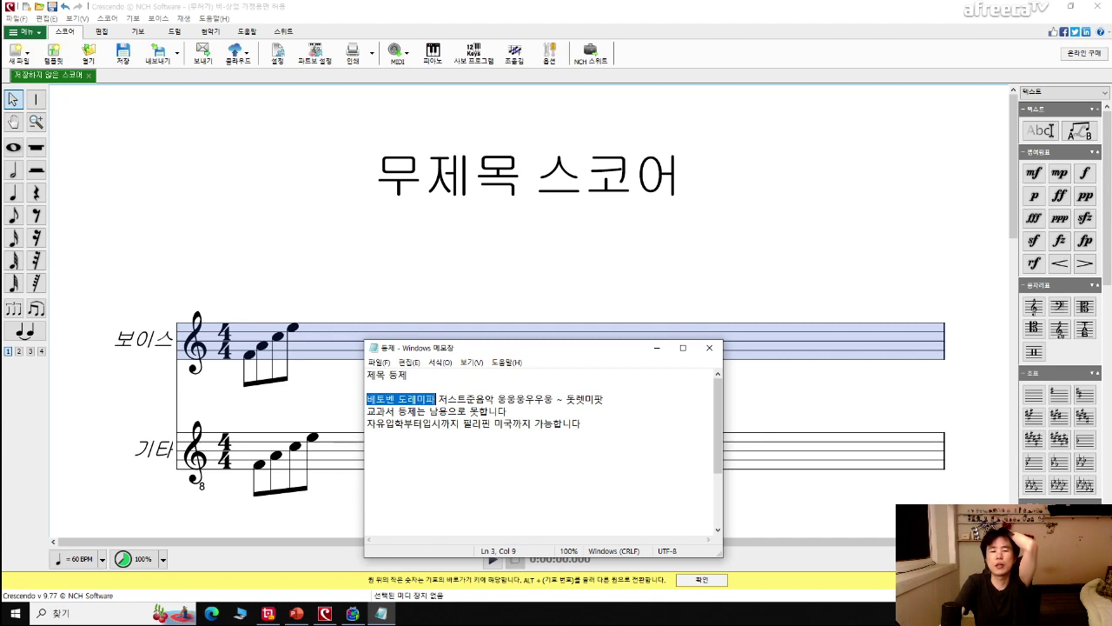
{"action": "left_click", "coordinate": [297, 391]}
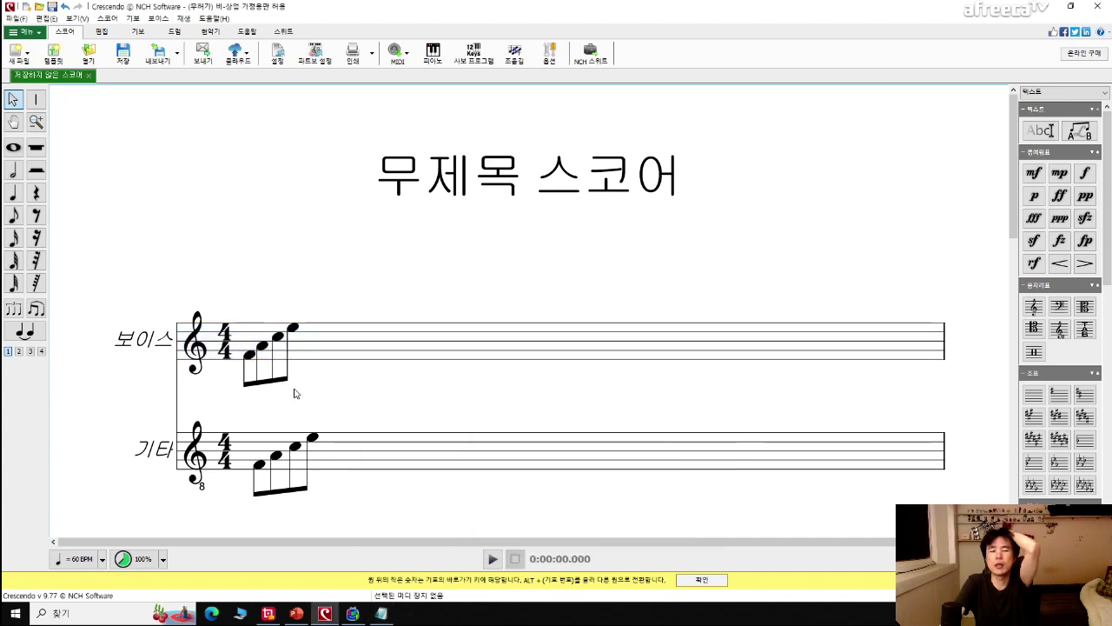
Play back the phrase once more and point out the notes of the voice staff's first group.
{"action": "key", "text": "space"}
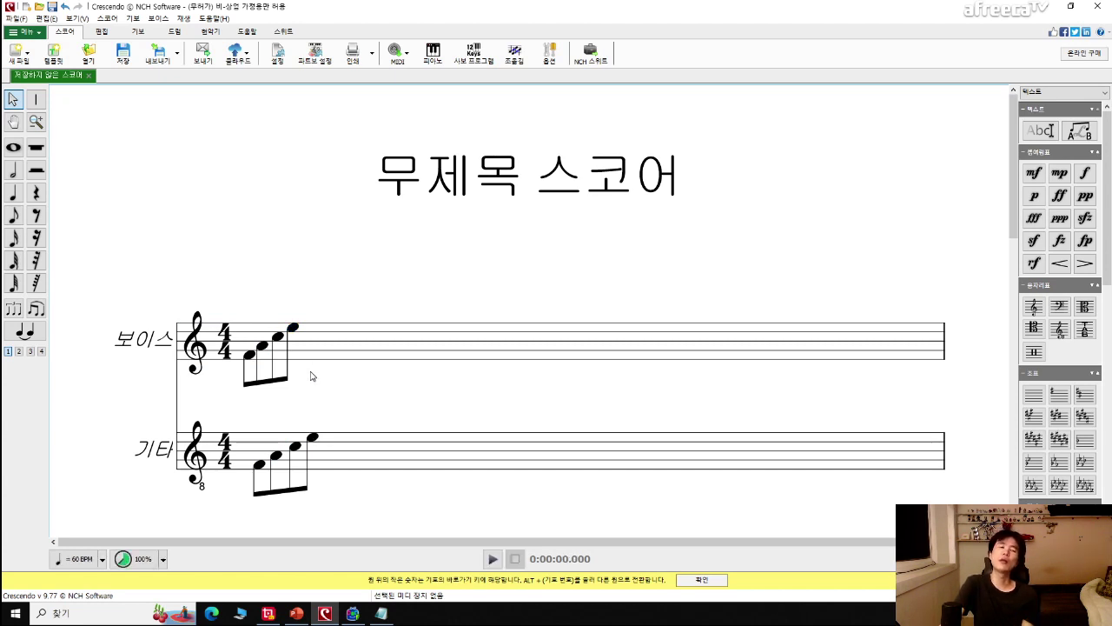
{"action": "left_click", "coordinate": [263, 347]}
{"action": "left_click", "coordinate": [286, 345]}
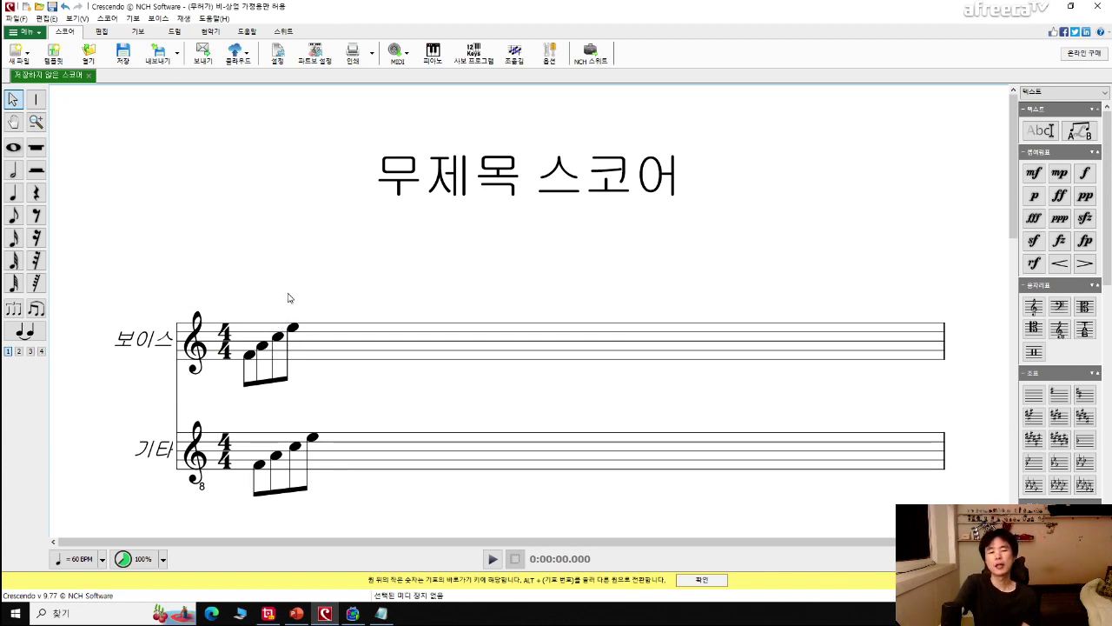
Add one eighth note F after the first four-note group on both the voice (보이스) and guitar (기타) staves.
{"action": "left_click", "coordinate": [13, 215]}
{"action": "left_click", "coordinate": [351, 344]}
{"action": "left_click", "coordinate": [334, 331]}
{"action": "left_click_drag", "start_coordinate": [335, 332], "coordinate": [330, 361]}
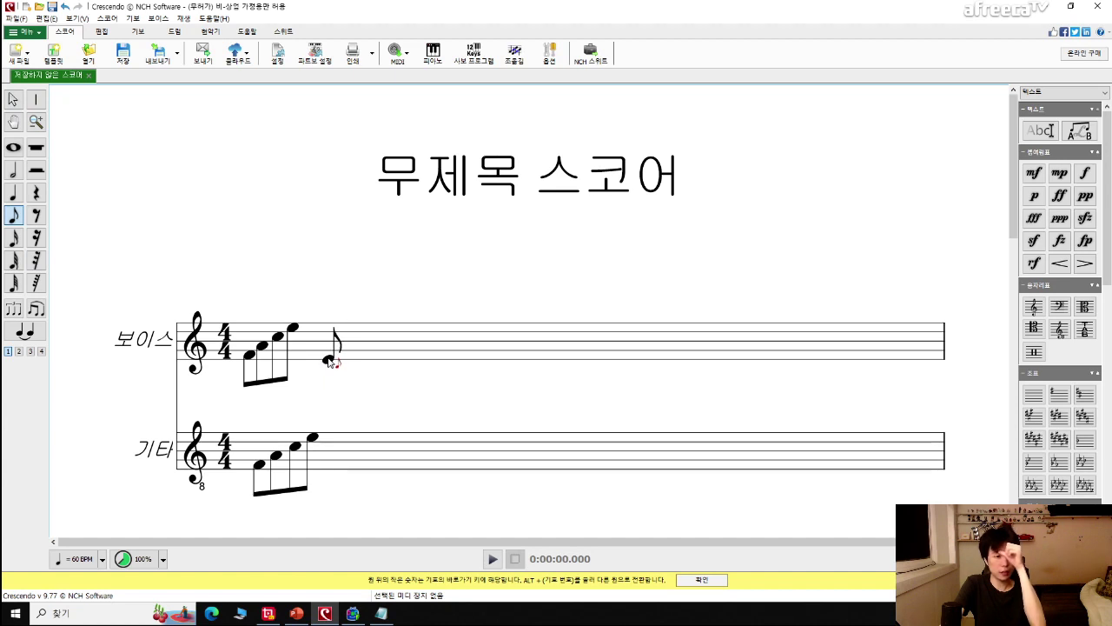
{"action": "left_click_drag", "start_coordinate": [330, 361], "coordinate": [322, 357]}
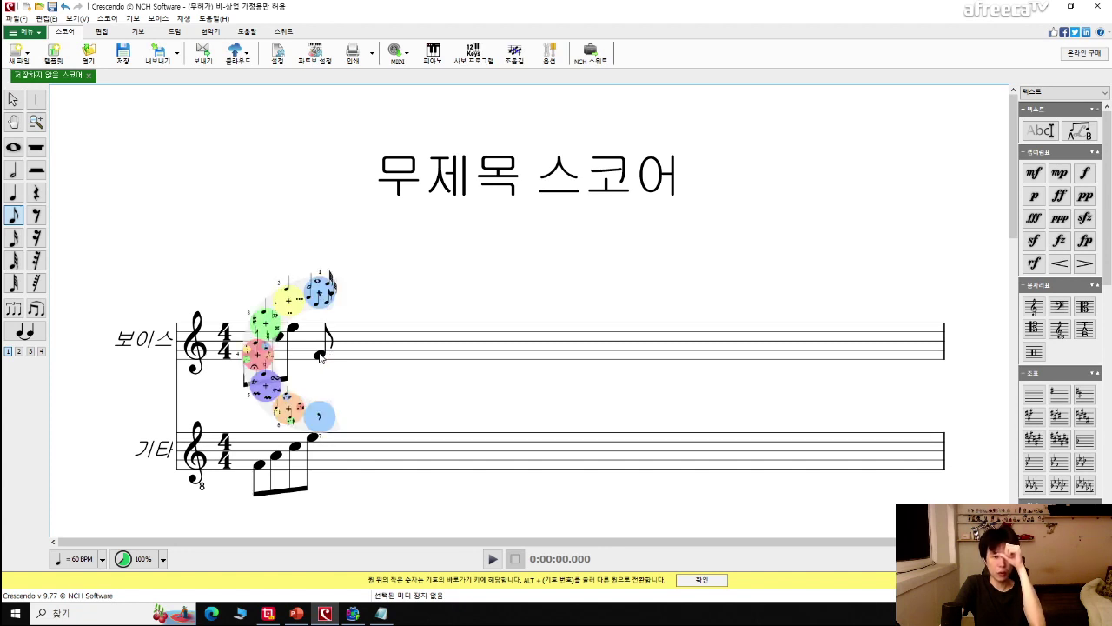
{"action": "left_click", "coordinate": [340, 350]}
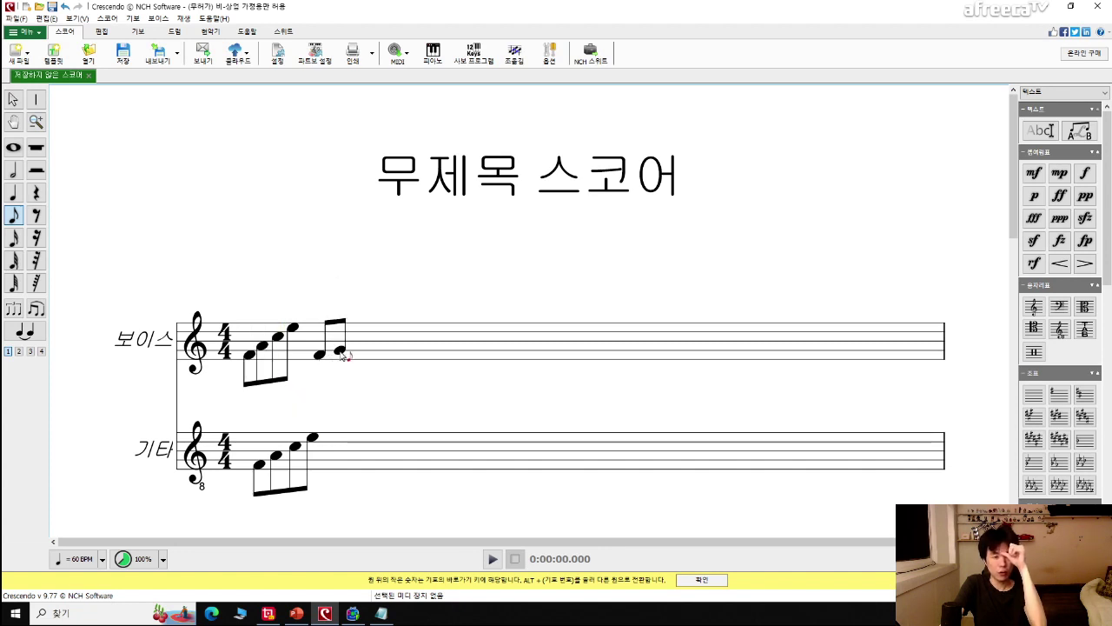
{"action": "key", "text": "ctrl+z"}
{"action": "left_click", "coordinate": [329, 465]}
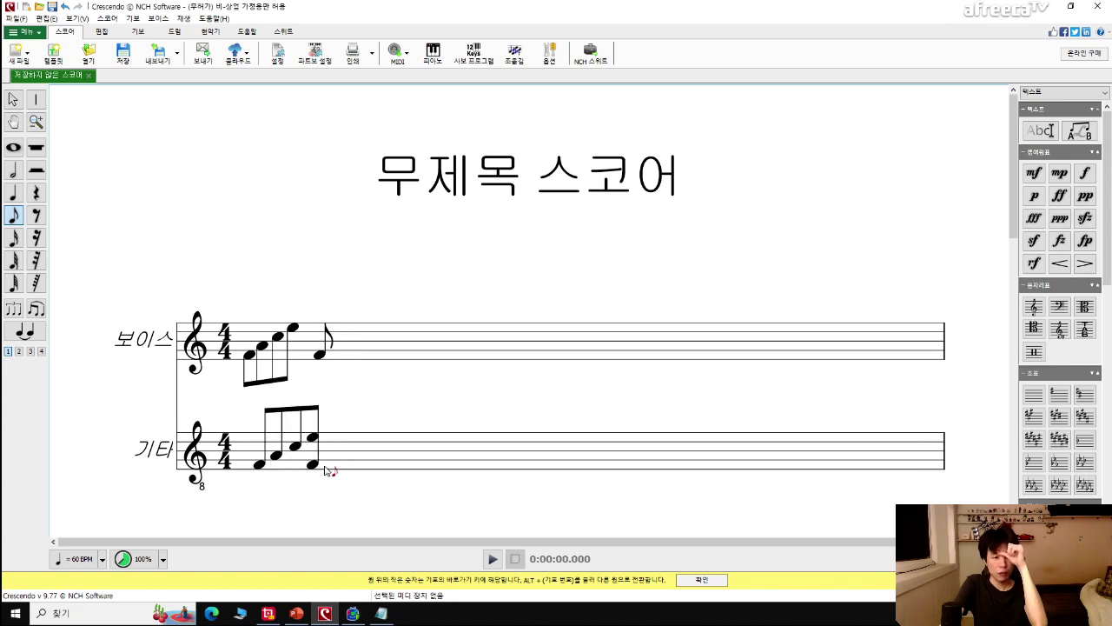
{"action": "right_click", "coordinate": [329, 470]}
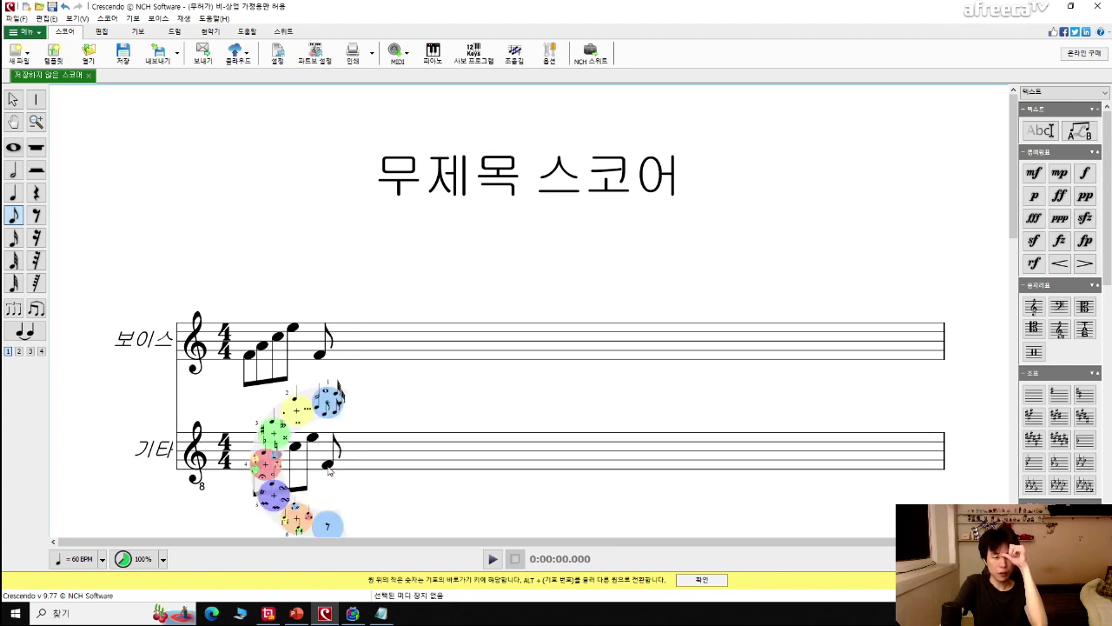
Complete the voice staff's second group with eighth notes A, C and E, and play back the score.
{"action": "left_click", "coordinate": [323, 333]}
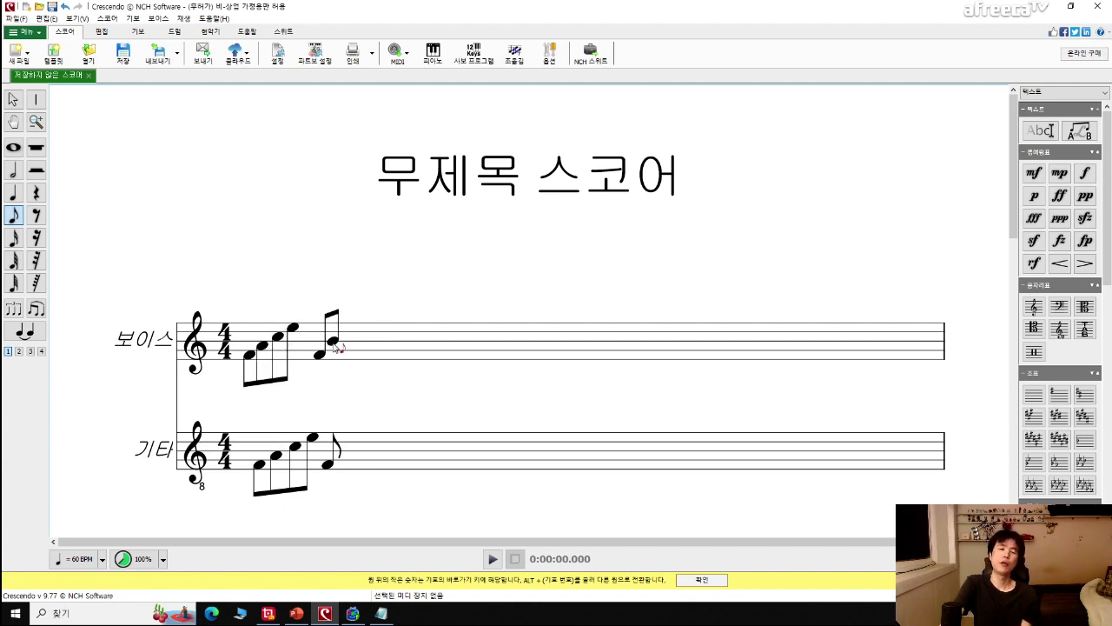
{"action": "left_click", "coordinate": [330, 347]}
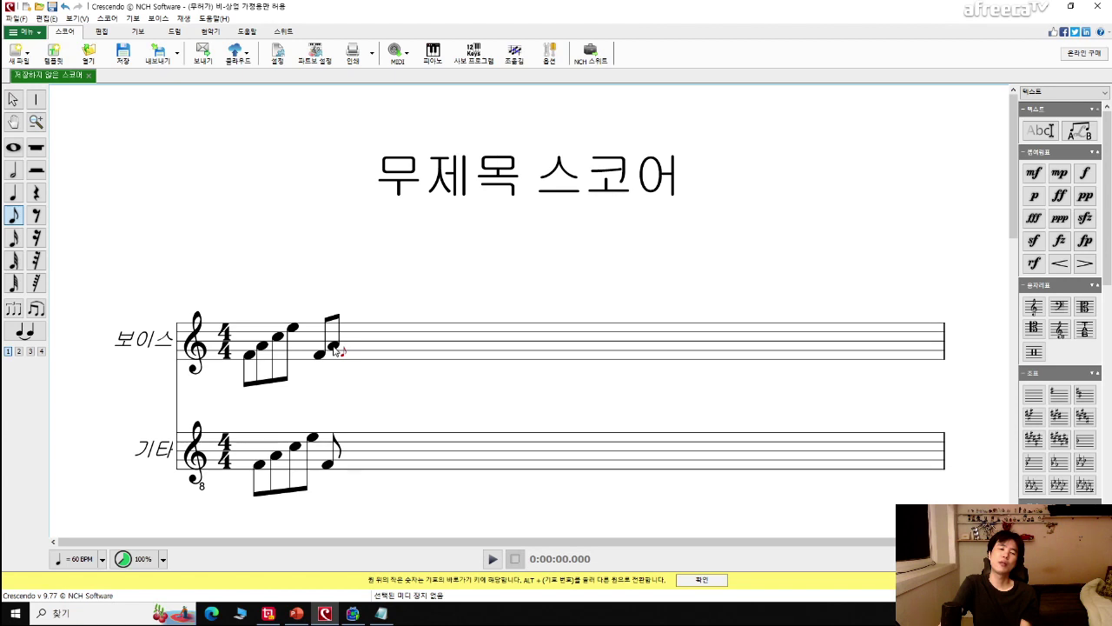
{"action": "left_click", "coordinate": [335, 347]}
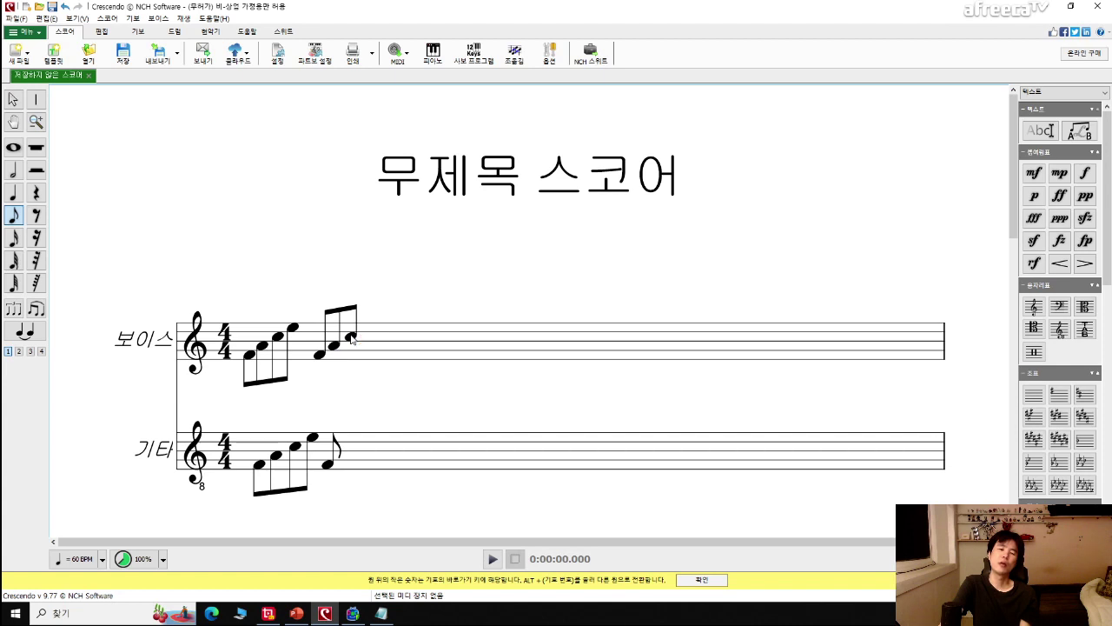
{"action": "left_click", "coordinate": [352, 339]}
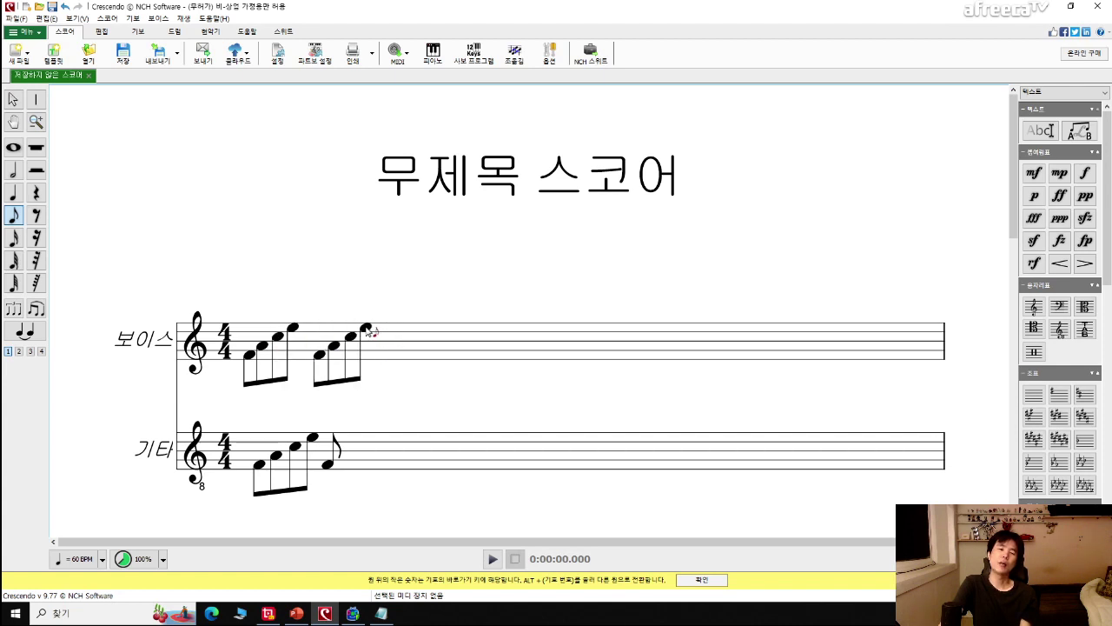
{"action": "right_click", "coordinate": [372, 332]}
{"action": "key", "text": "Escape"}
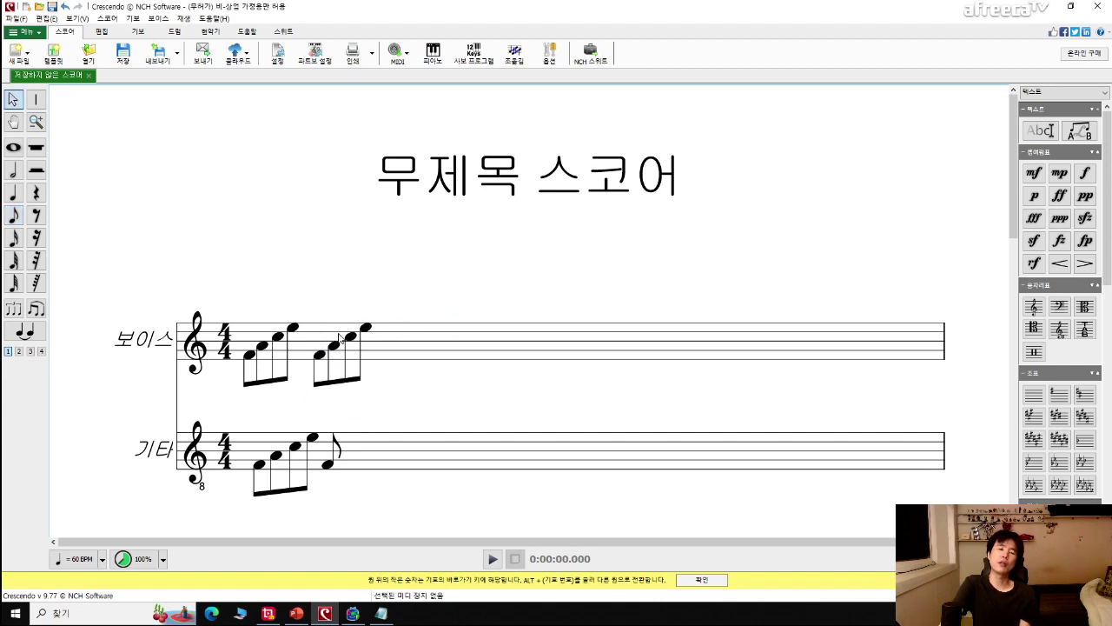
{"action": "left_click", "coordinate": [329, 466]}
{"action": "key", "text": "space"}
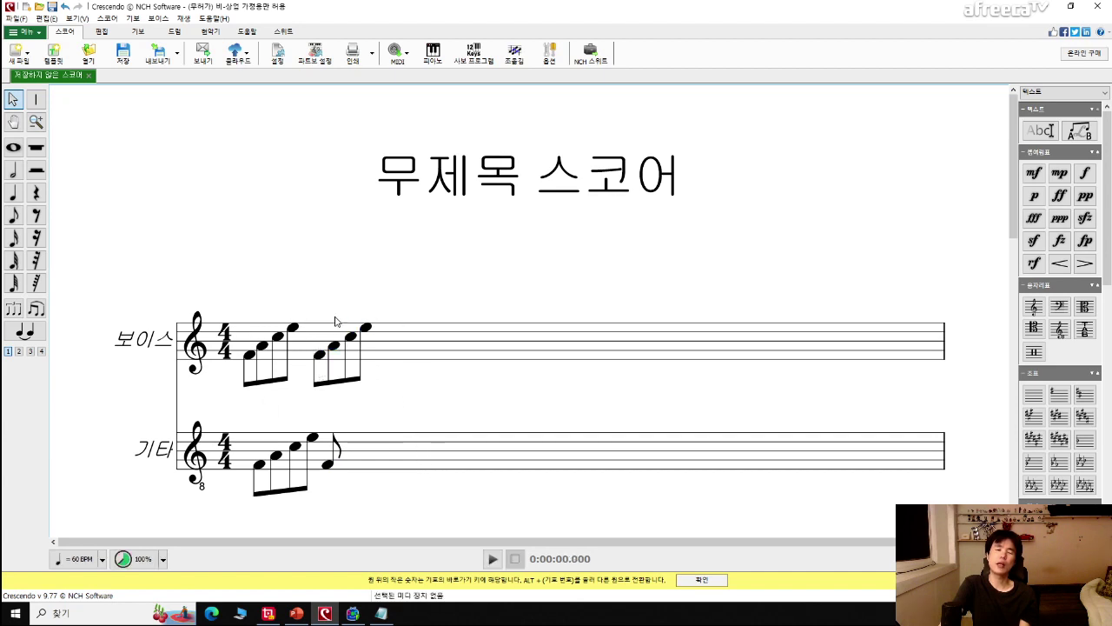
Start a third group on the voice staff with ascending eighth notes F, A and C.
{"action": "left_click", "coordinate": [14, 216]}
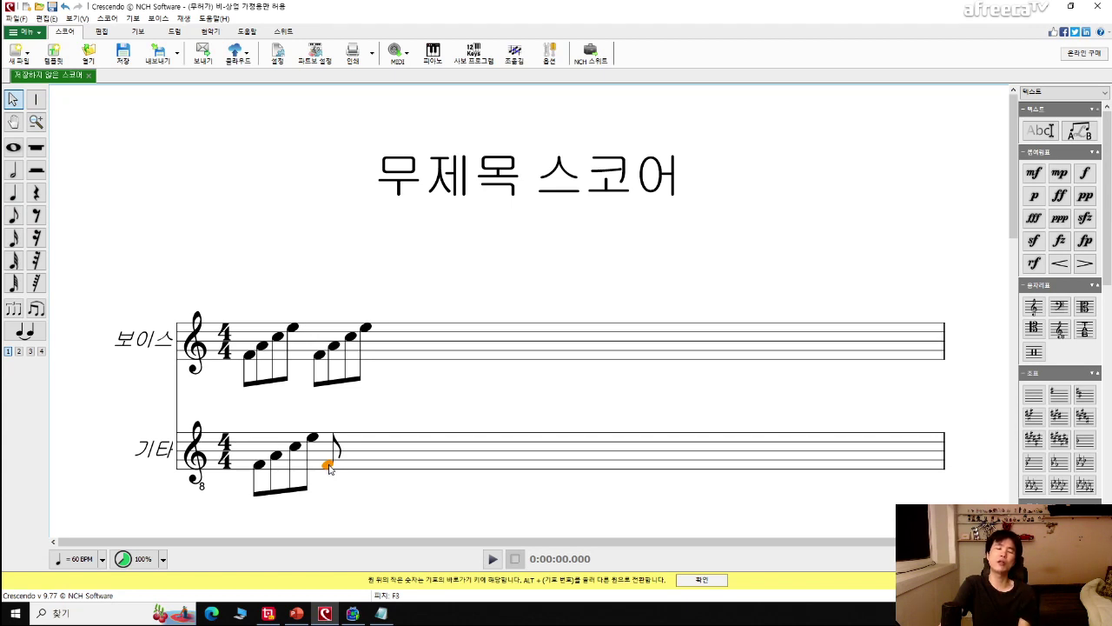
{"action": "left_click", "coordinate": [15, 216]}
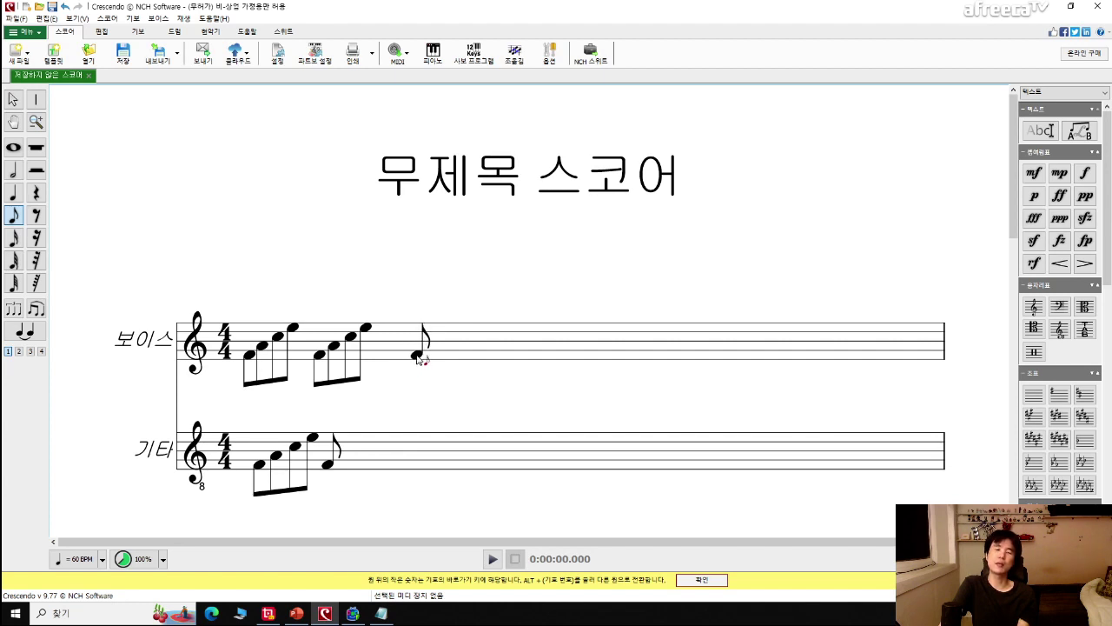
{"action": "left_click", "coordinate": [419, 358]}
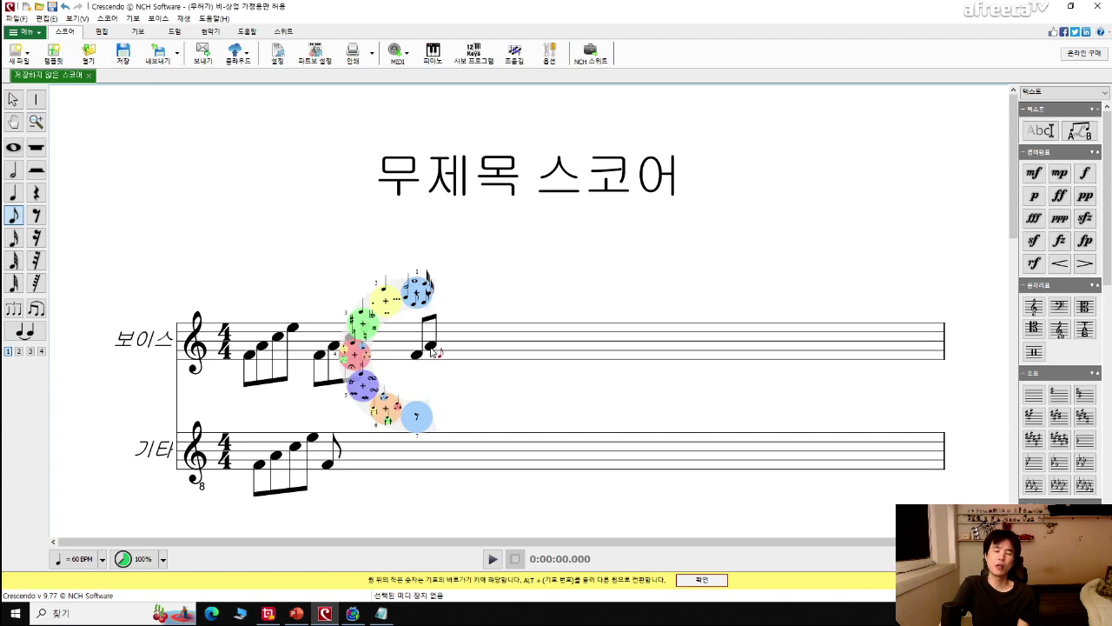
{"action": "left_click", "coordinate": [434, 344]}
{"action": "left_click", "coordinate": [444, 335]}
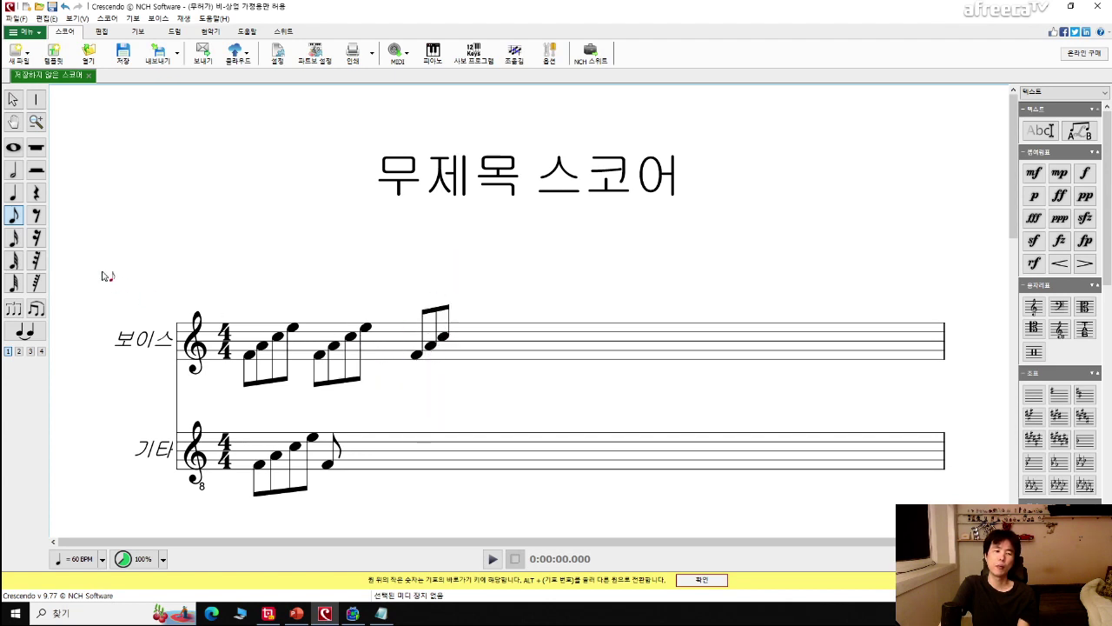
Extend the voice staff's third group with two sixteenth notes, bring both to C, and follow them with an eighth note C.
{"action": "left_click", "coordinate": [13, 237]}
{"action": "left_click", "coordinate": [460, 329]}
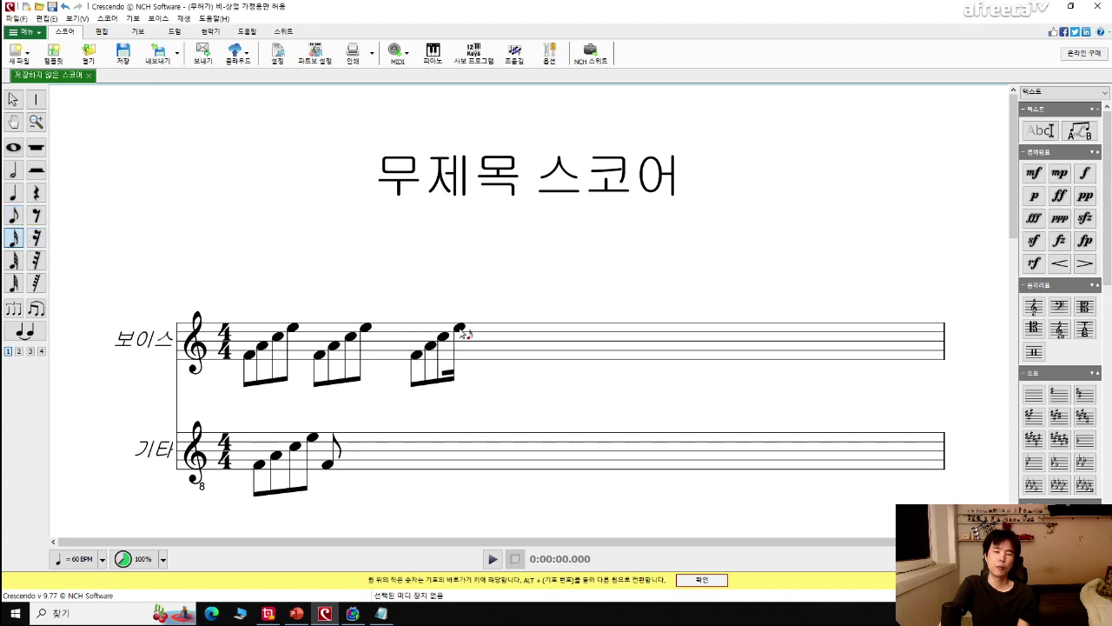
{"action": "left_click", "coordinate": [474, 320]}
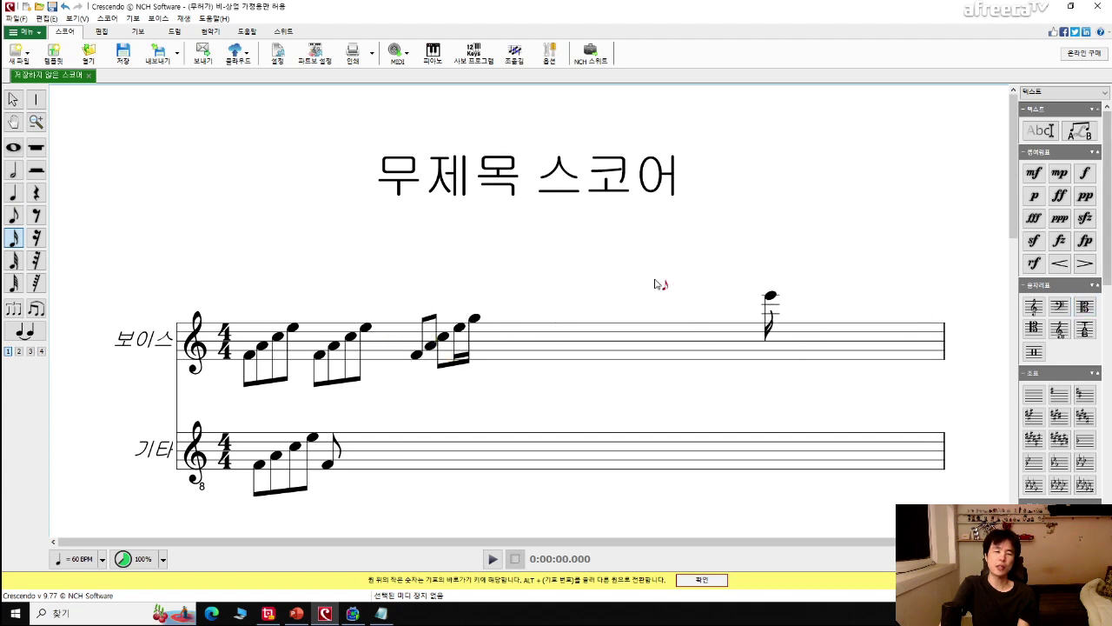
{"action": "left_click", "coordinate": [14, 216]}
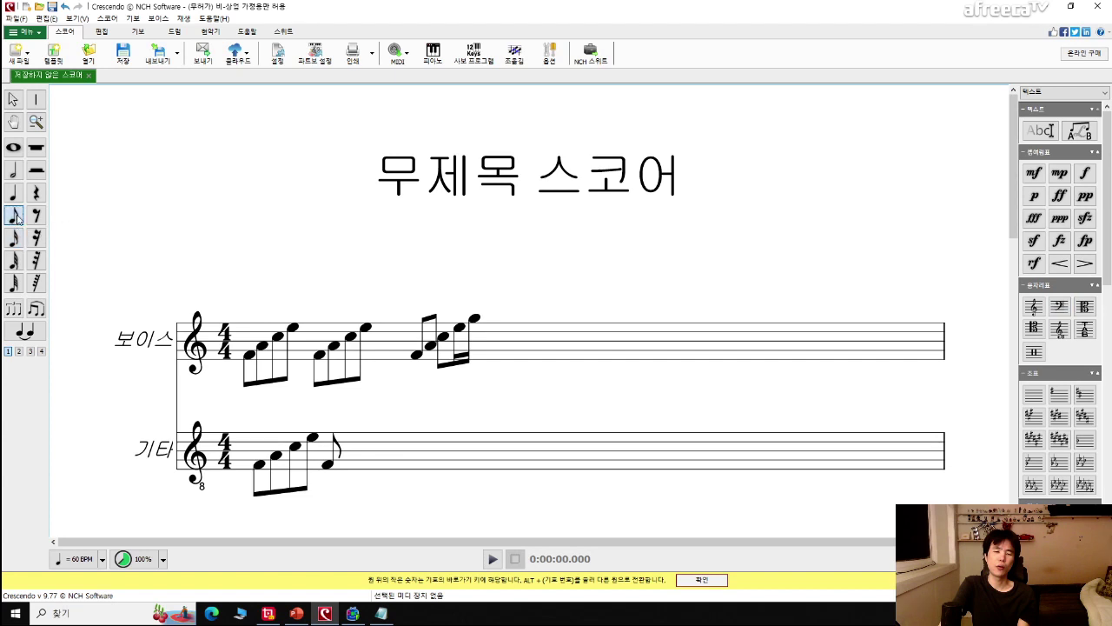
{"action": "left_click", "coordinate": [475, 334]}
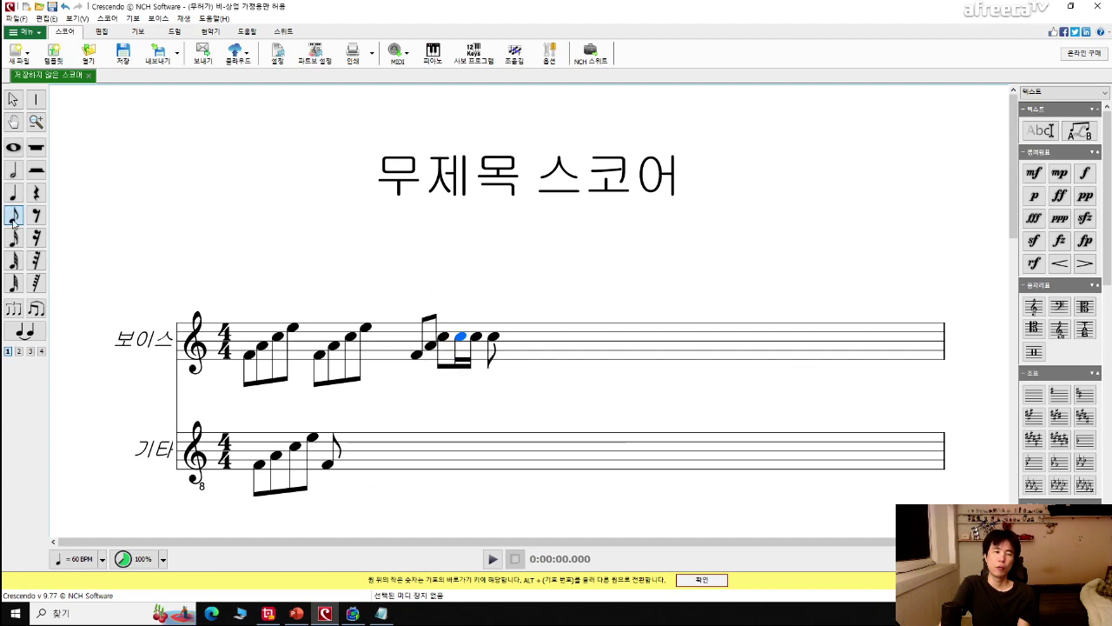
Continue the voice (보이스) staff after the last C with two eighth notes F and a sixteenth note F.
{"action": "left_click", "coordinate": [505, 357]}
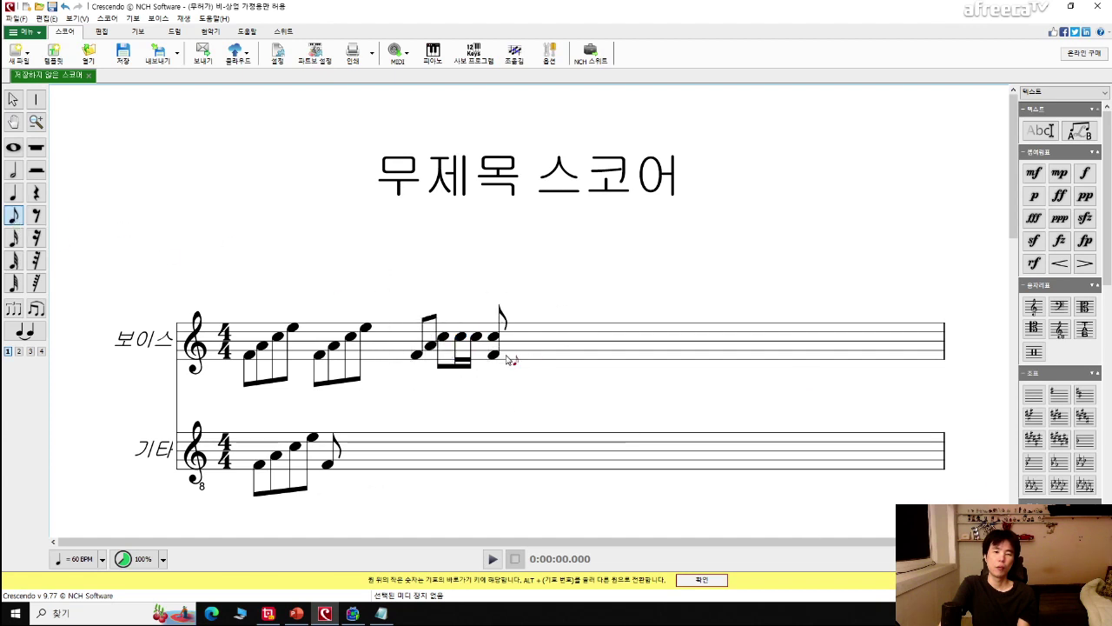
{"action": "left_click", "coordinate": [524, 356]}
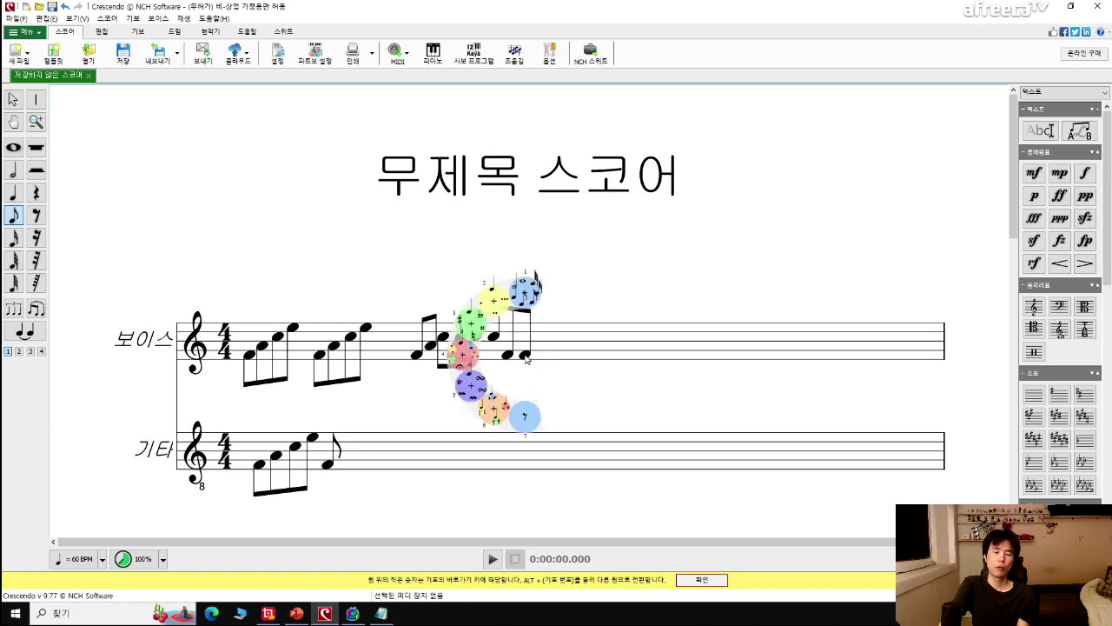
{"action": "left_click", "coordinate": [13, 237]}
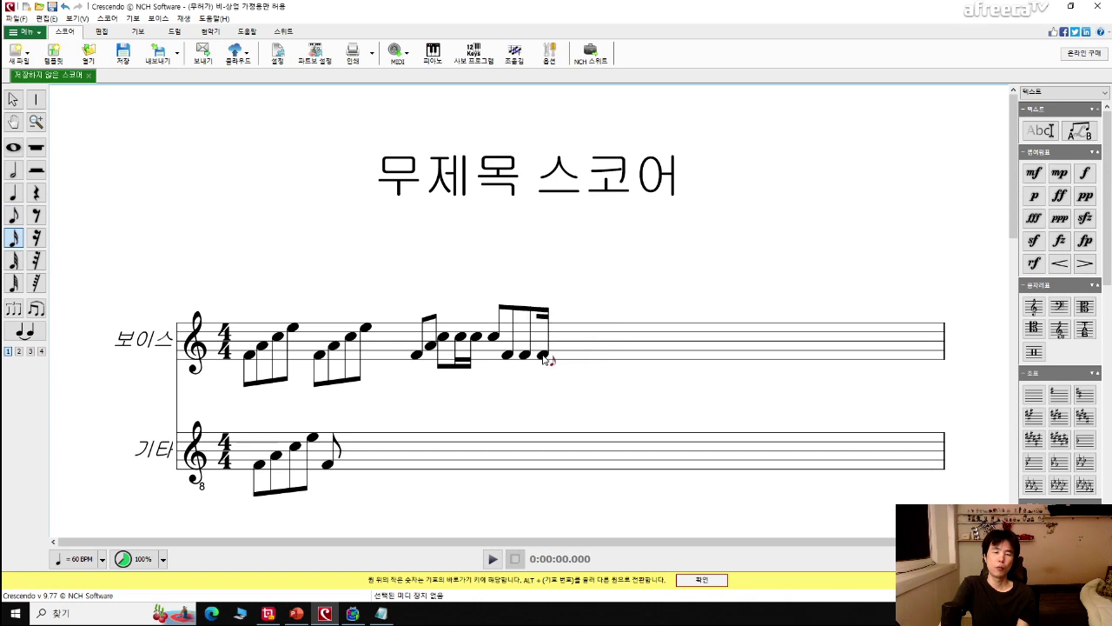
{"action": "right_click", "coordinate": [542, 358]}
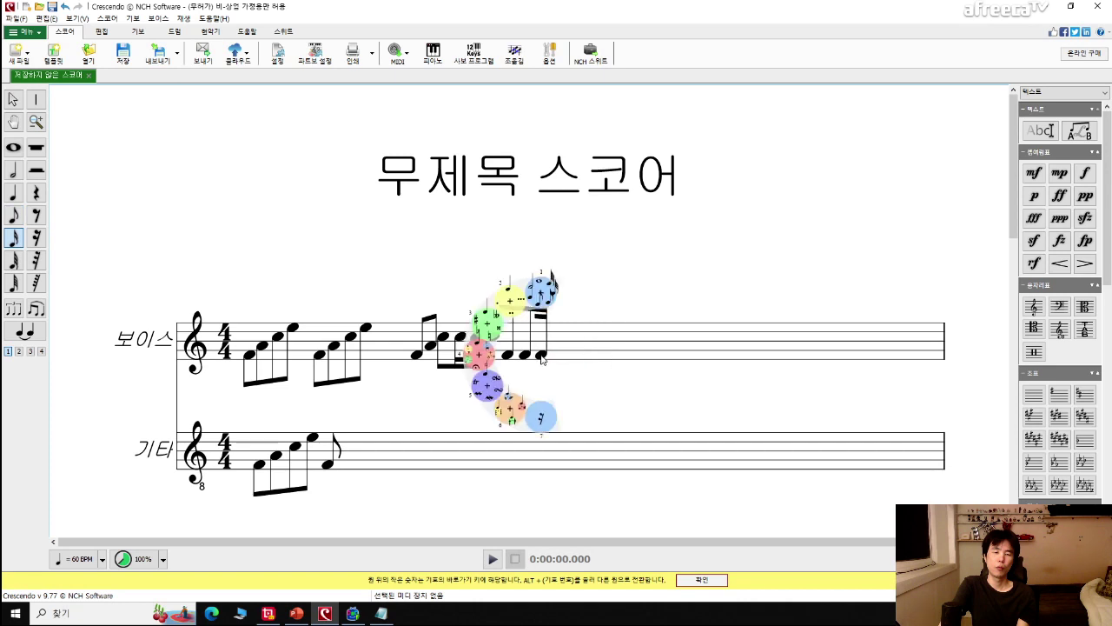
{"action": "right_click", "coordinate": [542, 358]}
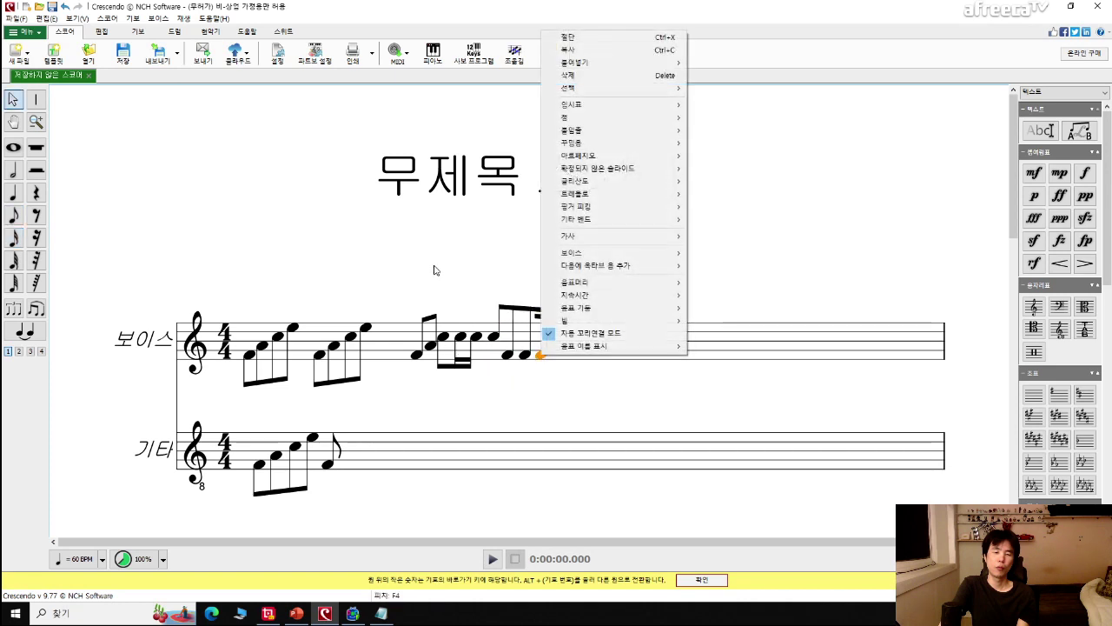
{"action": "key", "text": "Escape"}
{"action": "key", "text": "space"}
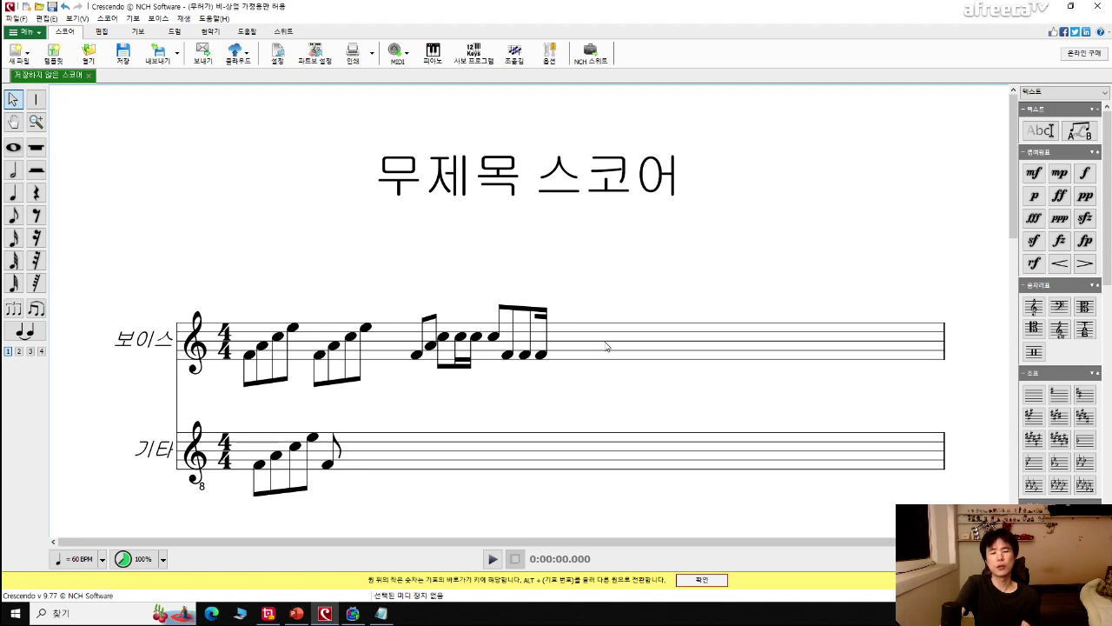
Switch to GOM Mix Pro, briefly play the 베토벤연주곡.mp4 project, and return the playhead to the start.
{"action": "left_click", "coordinate": [277, 615]}
{"action": "key", "text": "space"}
{"action": "key", "text": "space"}
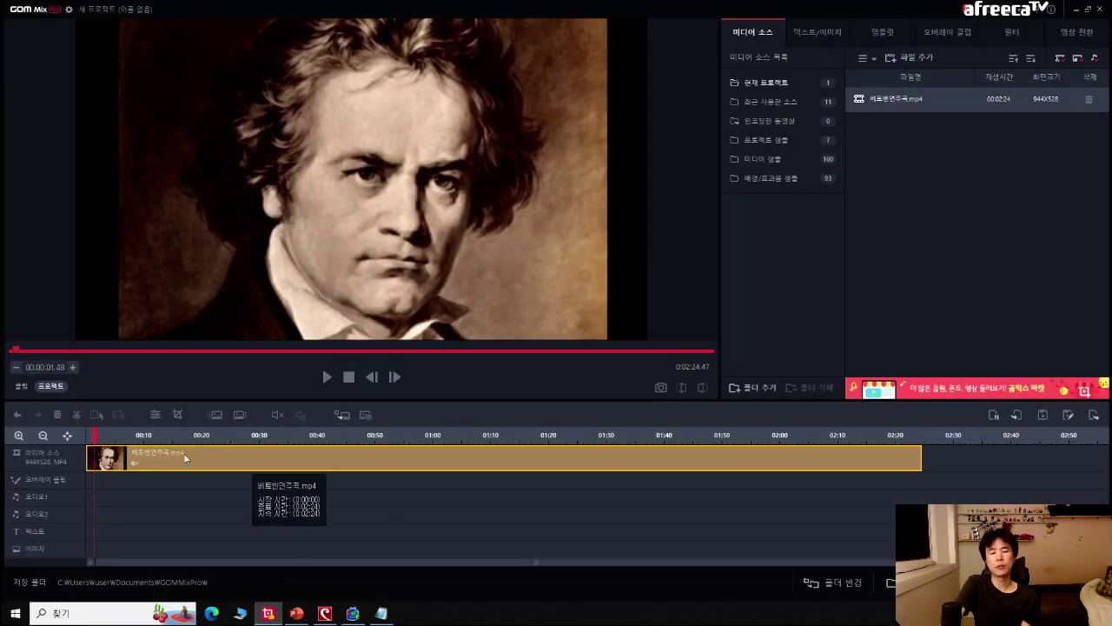
{"action": "left_click_drag", "start_coordinate": [17, 352], "coordinate": [4, 352]}
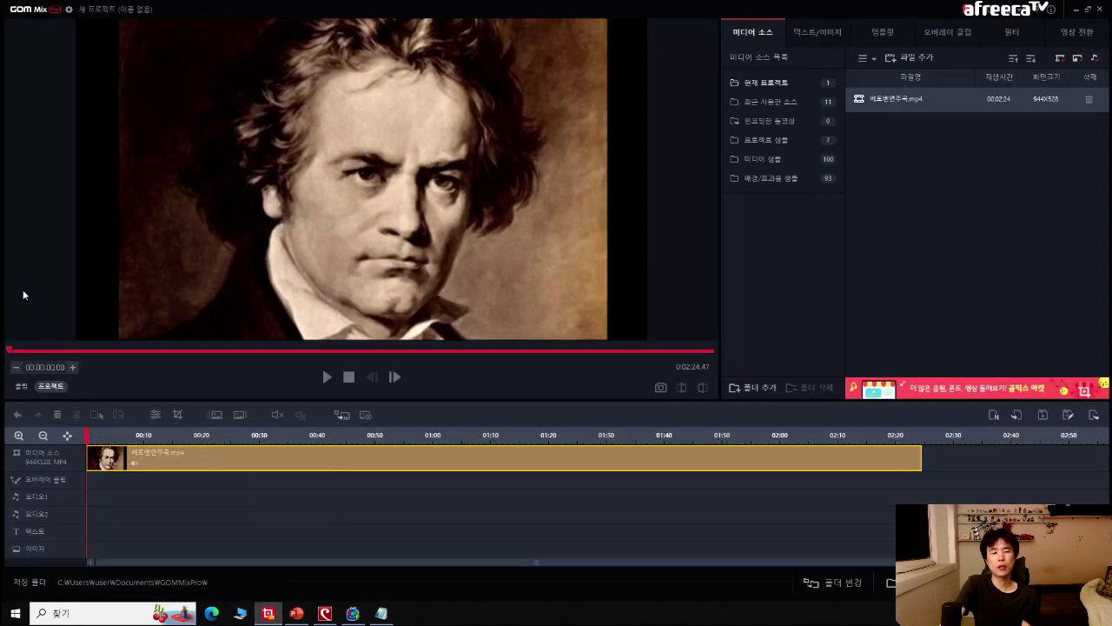
Import the 자유는의무mr.mp3 file from the desktop into the project's media sources.
{"action": "left_click", "coordinate": [1087, 11]}
{"action": "key", "text": "super+d"}
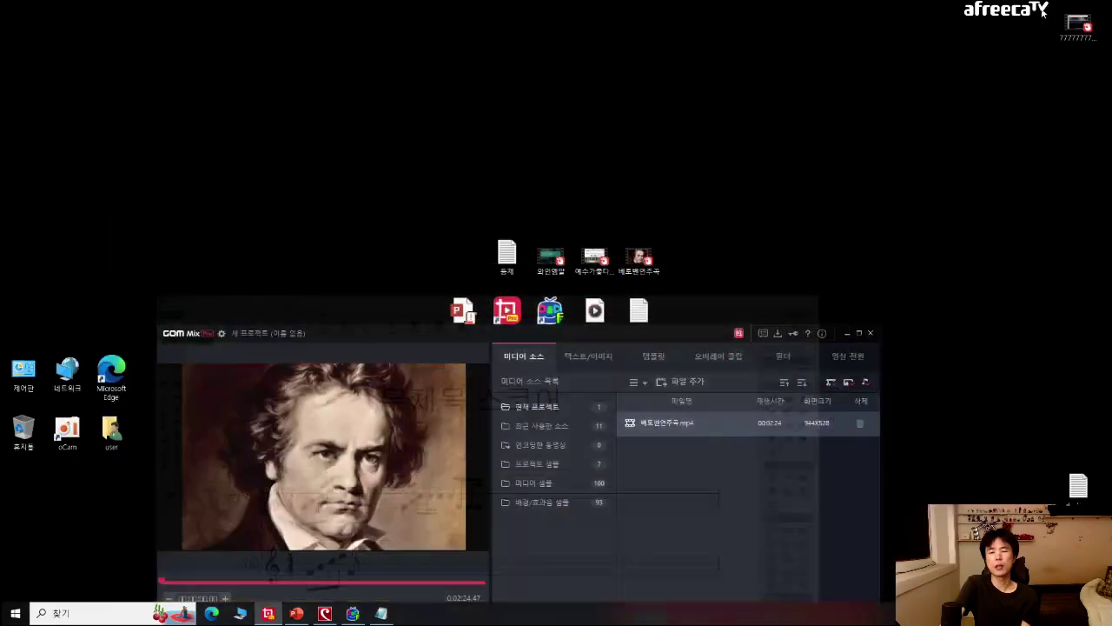
{"action": "left_click_drag", "start_coordinate": [596, 311], "coordinate": [719, 422]}
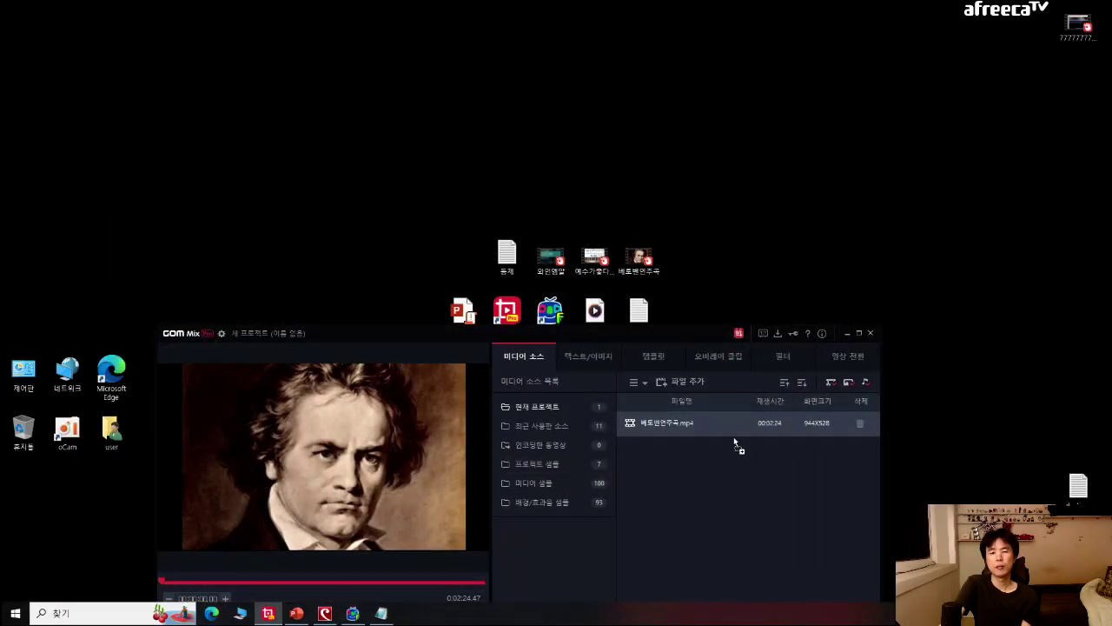
{"action": "left_click_drag", "start_coordinate": [744, 472], "coordinate": [732, 451]}
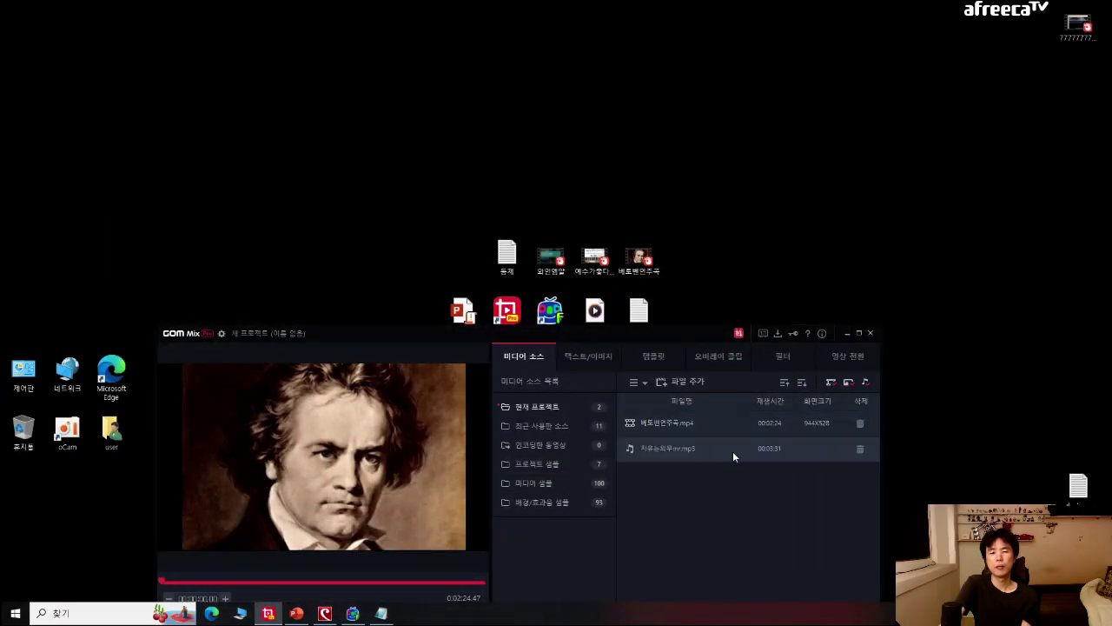
Place 자유는의무mr.mp3 at the start of the 오디오1 track, and play the project briefly with the Beethoven video.
{"action": "left_click", "coordinate": [859, 333]}
{"action": "key", "text": "space"}
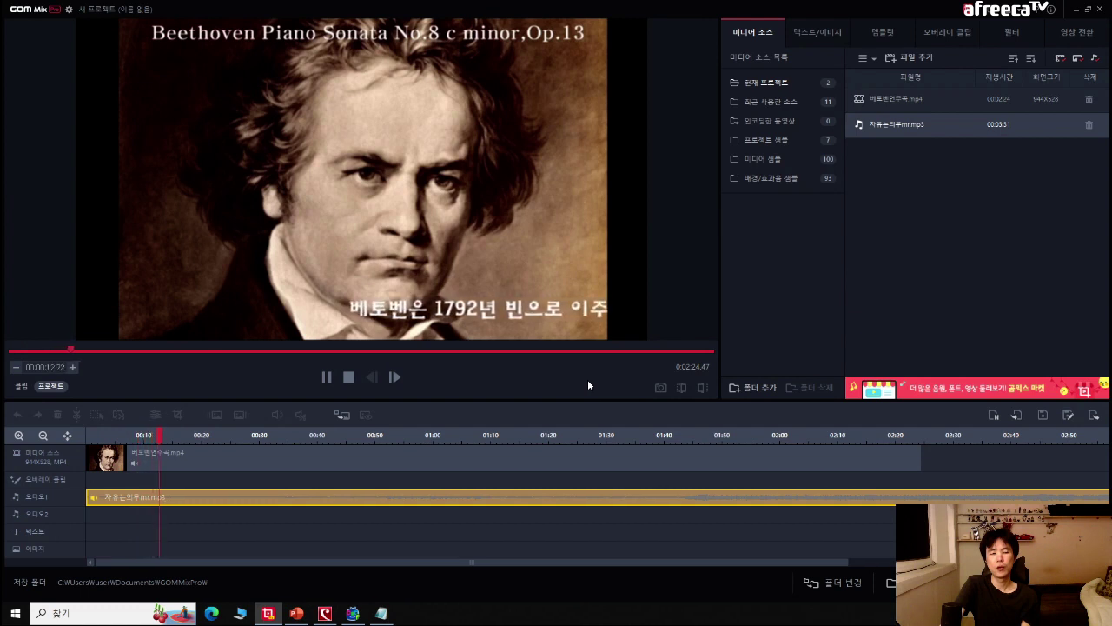
{"action": "key", "text": "space"}
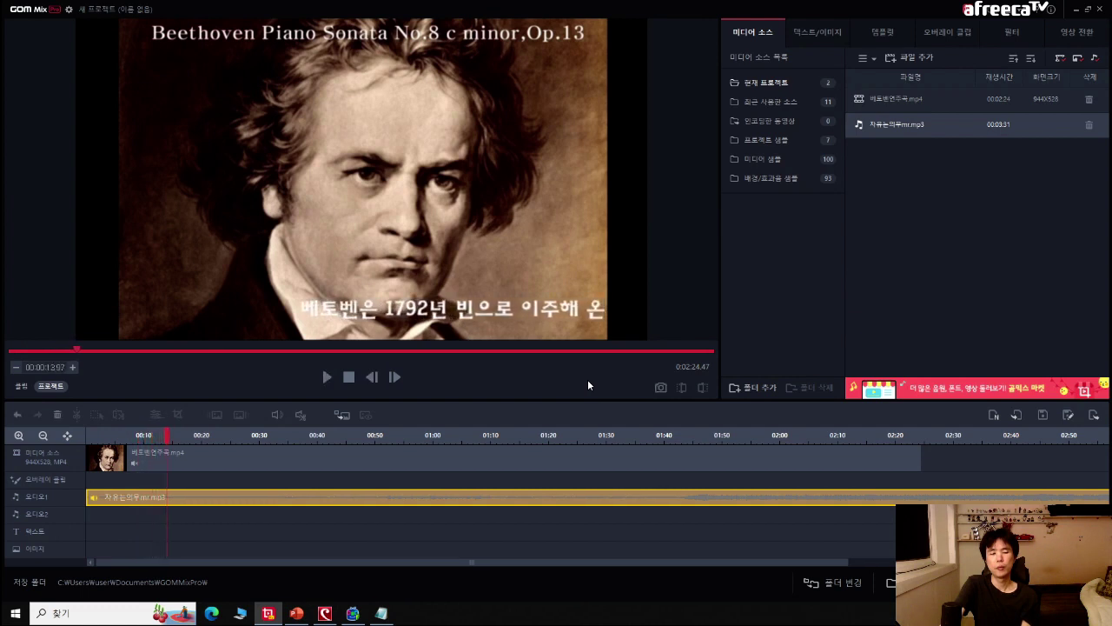
Return to the 등제 note and highlight its full line from 베토벤 도레미파 through 돗렛미팟.
{"action": "left_click", "coordinate": [1078, 9]}
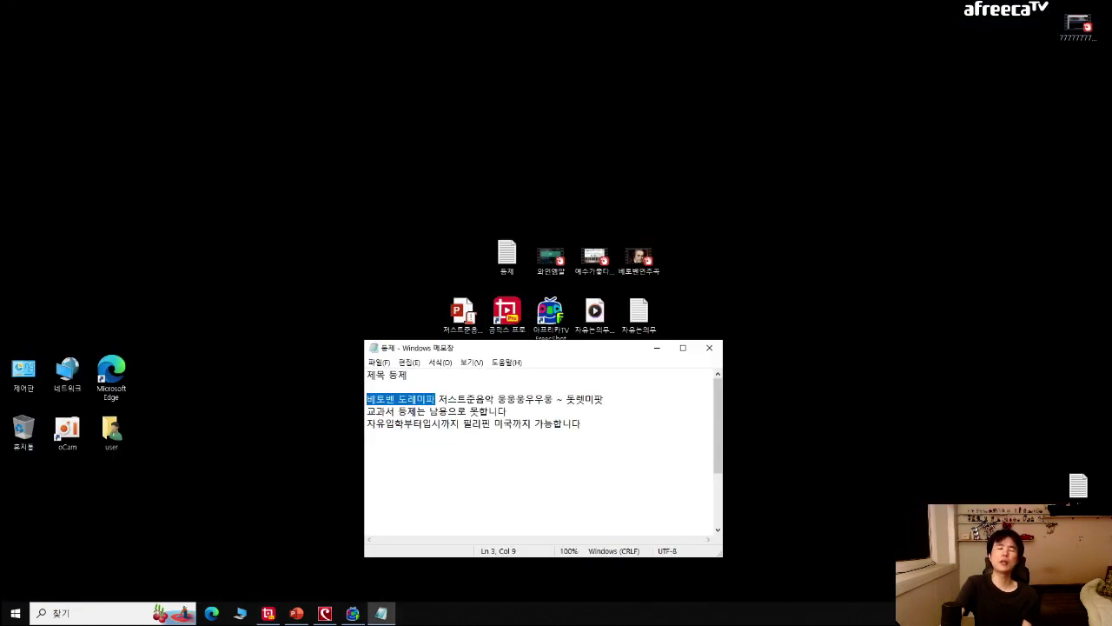
{"action": "left_click", "coordinate": [375, 398]}
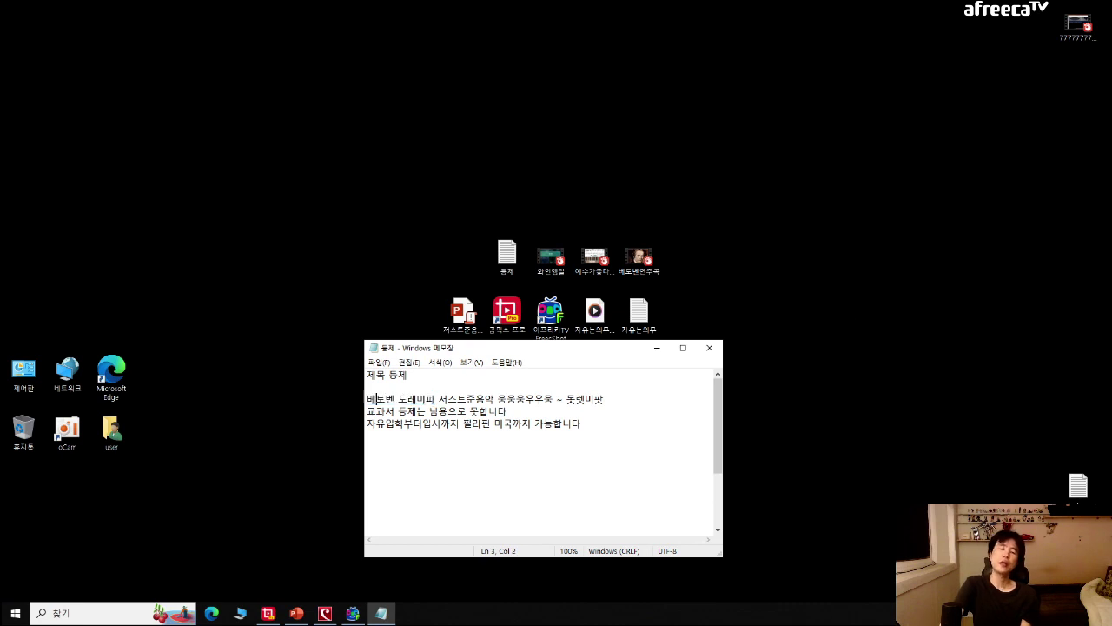
{"action": "left_click", "coordinate": [397, 398]}
{"action": "key", "text": "ctrl+shift+Right"}
{"action": "key", "text": "ctrl+shift+Right"}
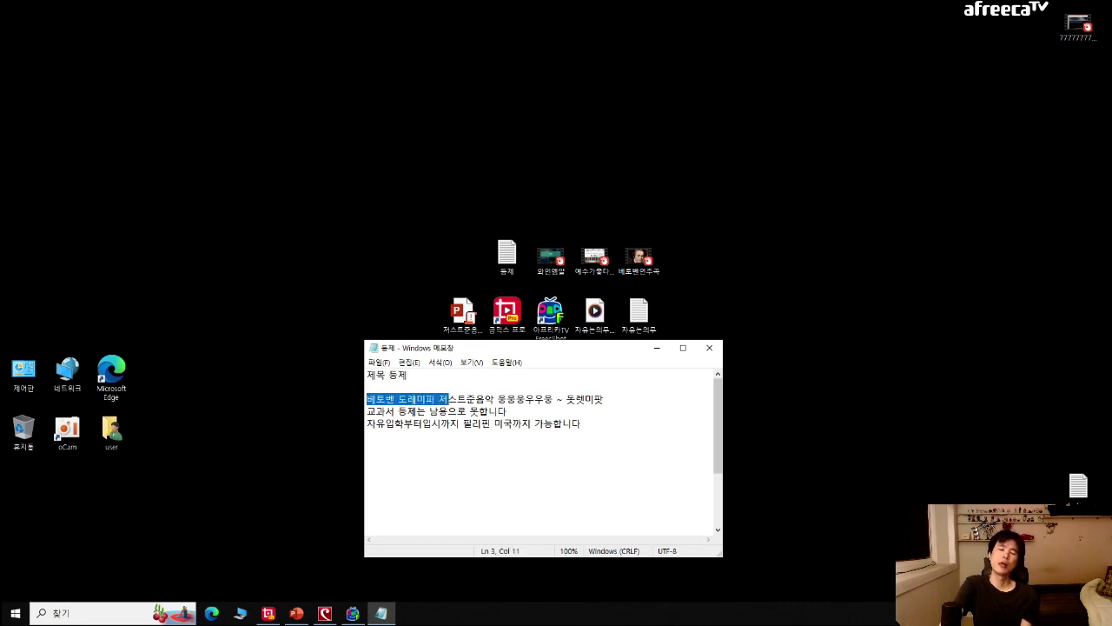
{"action": "key", "text": "shift+Right"}
{"action": "key", "text": "shift+Right"}
{"action": "key", "text": "shift+Right"}
{"action": "key", "text": "shift+Right"}
{"action": "key", "text": "shift+Right"}
{"action": "key", "text": "shift+Right"}
{"action": "key", "text": "shift+Right"}
{"action": "key", "text": "shift+Right"}
{"action": "key", "text": "shift+Right"}
{"action": "key", "text": "shift+Right"}
{"action": "key", "text": "shift+Right"}
{"action": "key", "text": "shift+Right"}
{"action": "key", "text": "shift+Right"}
{"action": "key", "text": "shift+Right"}
{"action": "key", "text": "shift+Right"}
{"action": "key", "text": "shift+Right"}
{"action": "key", "text": "shift+Right"}
{"action": "key", "text": "shift+Right"}
{"action": "key", "text": "shift+Right"}
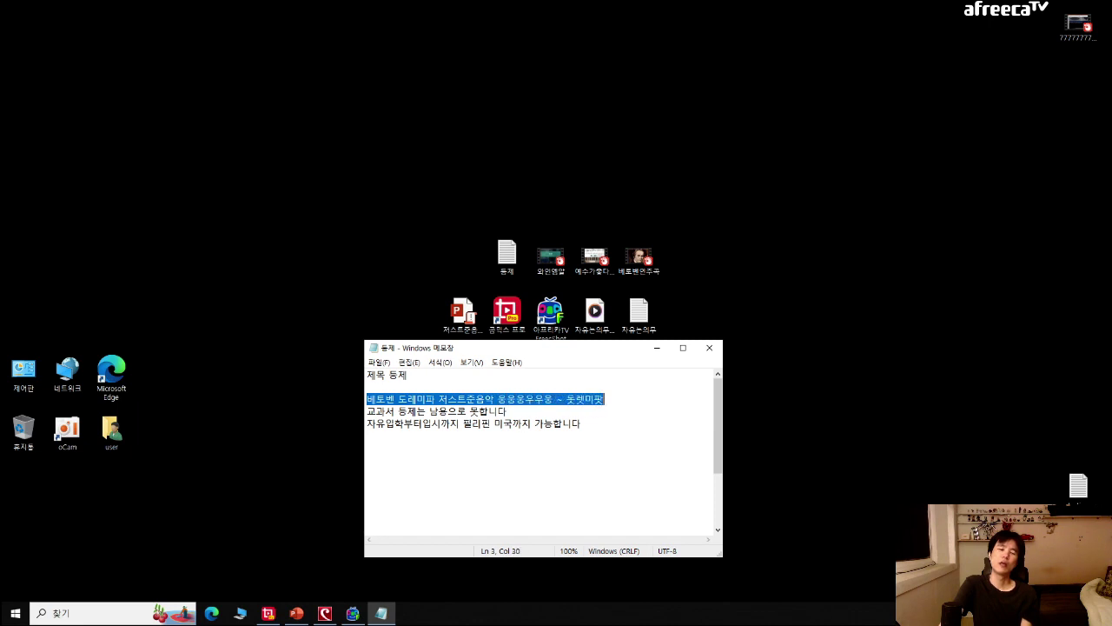
{"action": "left_click", "coordinate": [466, 399]}
{"action": "key", "text": "shift+End"}
{"action": "key", "text": "End"}
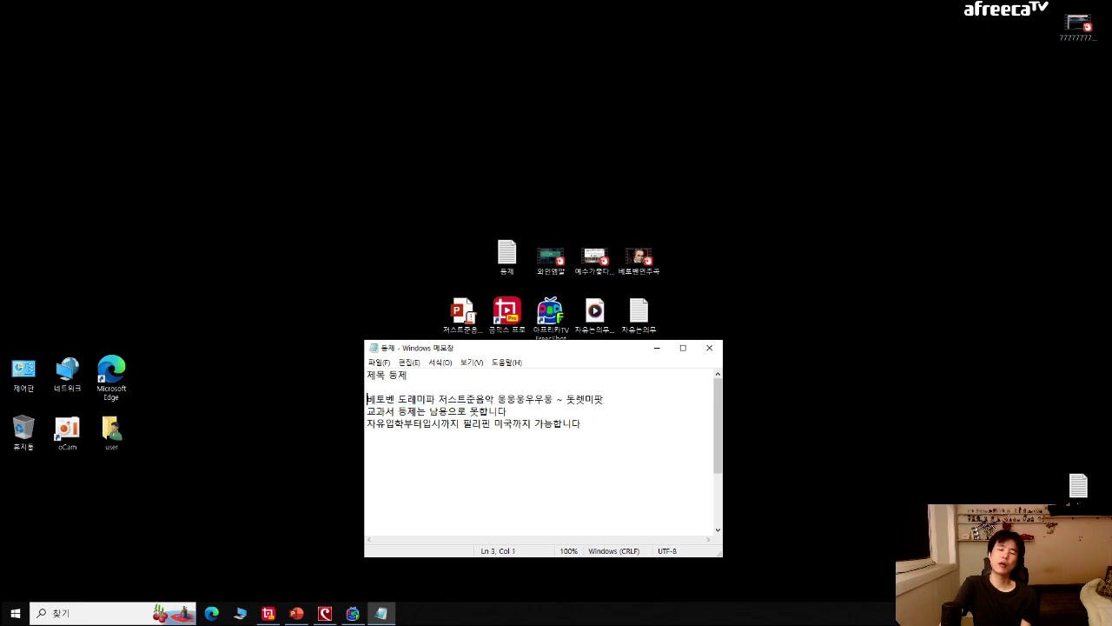
{"action": "key", "text": "shift+Right"}
{"action": "key", "text": "shift+Right"}
{"action": "key", "text": "shift+Right"}
{"action": "key", "text": "shift+Right"}
{"action": "key", "text": "shift+Right"}
{"action": "key", "text": "shift+Right"}
{"action": "key", "text": "shift+Right"}
{"action": "key", "text": "shift+Right"}
{"action": "key", "text": "shift+Right"}
{"action": "key", "text": "shift+Right"}
{"action": "key", "text": "shift+Right"}
{"action": "key", "text": "shift+Right"}
{"action": "key", "text": "shift+Right"}
{"action": "key", "text": "shift+Right"}
{"action": "key", "text": "shift+Right"}
{"action": "key", "text": "shift+Right"}
{"action": "key", "text": "shift+Right"}
{"action": "key", "text": "shift+Right"}
{"action": "key", "text": "shift+Right"}
{"action": "key", "text": "shift+Right"}
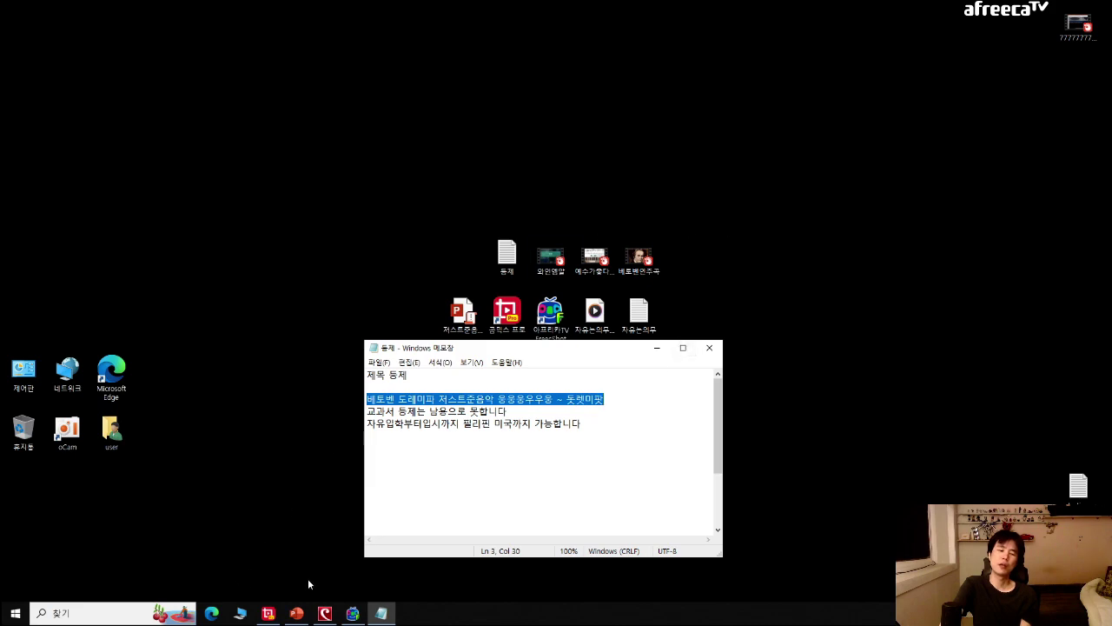
Switch to Crescendo and cut all notes from both the voice (보이스) and guitar (기타) staves.
{"action": "left_click", "coordinate": [326, 615]}
{"action": "left_click", "coordinate": [377, 350]}
{"action": "right_click", "coordinate": [380, 347]}
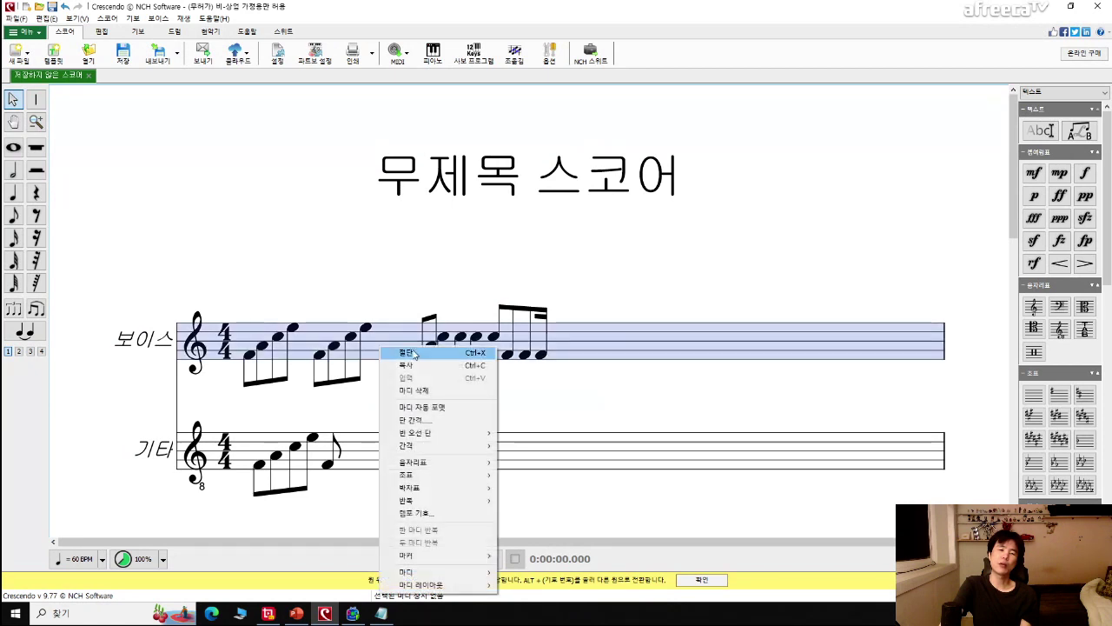
{"action": "left_click", "coordinate": [629, 389]}
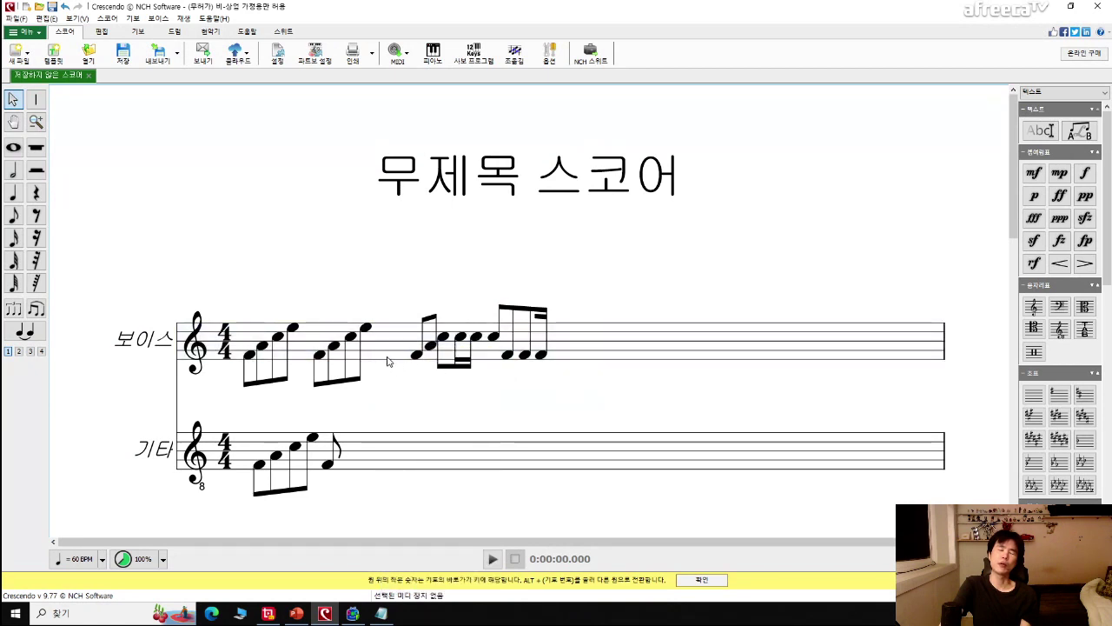
{"action": "left_click", "coordinate": [390, 351]}
{"action": "right_click", "coordinate": [397, 356]}
{"action": "left_click", "coordinate": [409, 361]}
{"action": "left_click", "coordinate": [371, 467]}
{"action": "right_click", "coordinate": [372, 467]}
{"action": "left_click", "coordinate": [424, 215]}
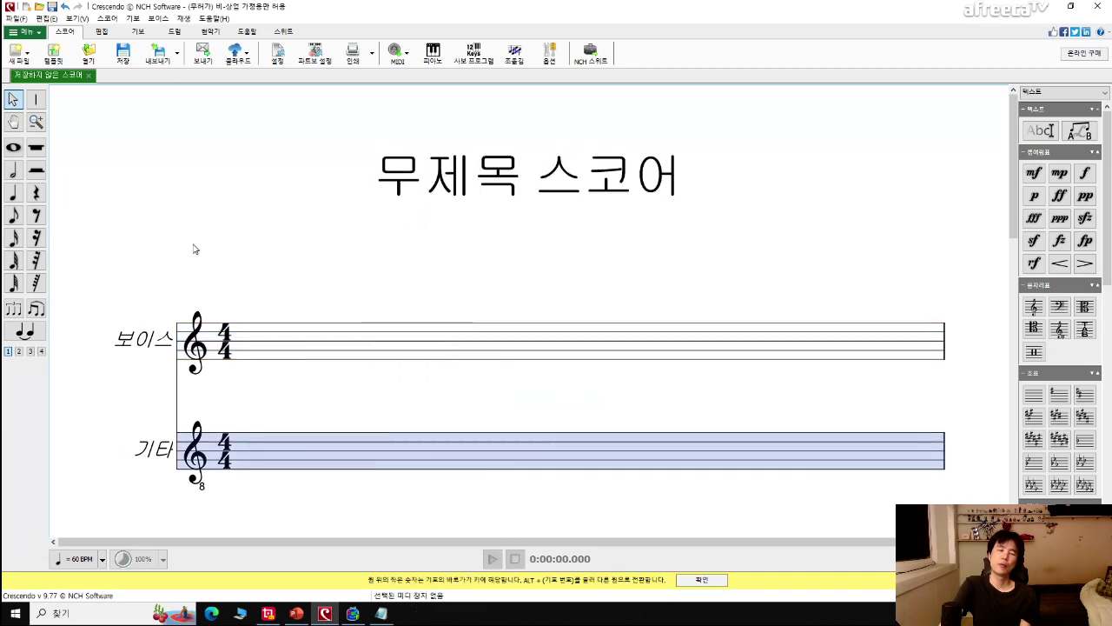
Start the empty voice staff with ascending eighth notes F, A and C.
{"action": "left_click", "coordinate": [13, 216]}
{"action": "left_click", "coordinate": [247, 355]}
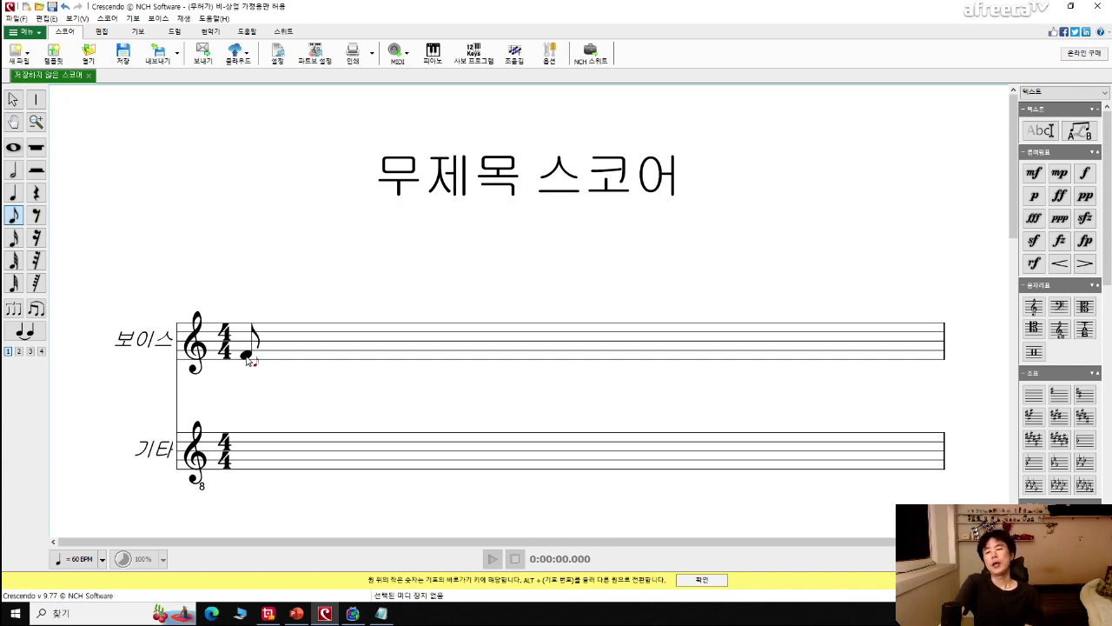
{"action": "left_click", "coordinate": [261, 348]}
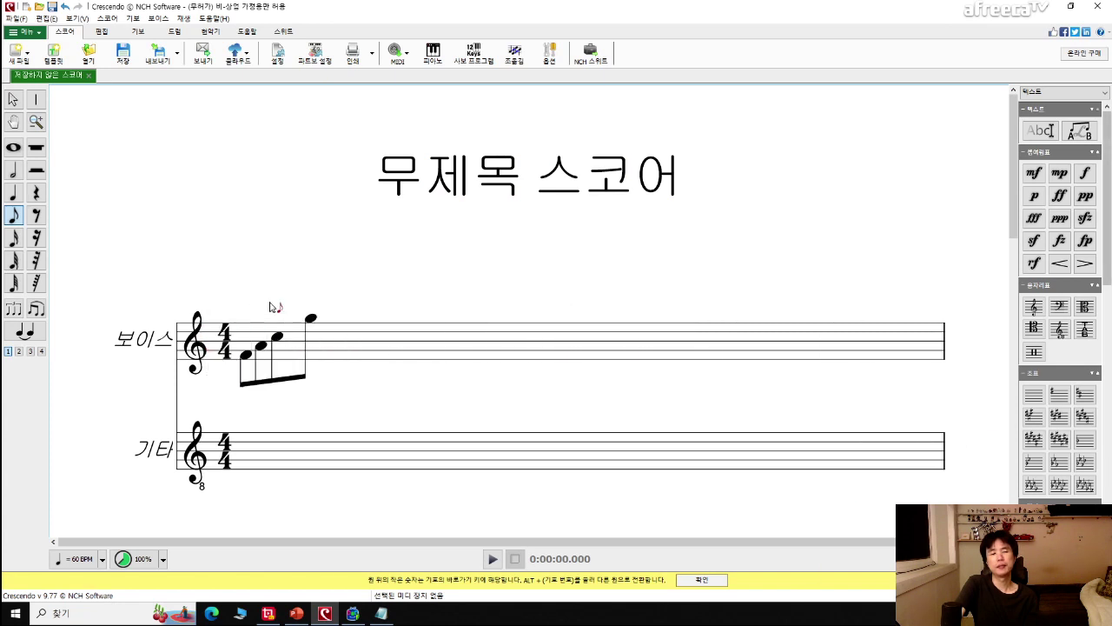
Write eighth notes E, G, B, D, F, A and C on the guitar (기타) staff.
{"action": "left_click", "coordinate": [13, 216]}
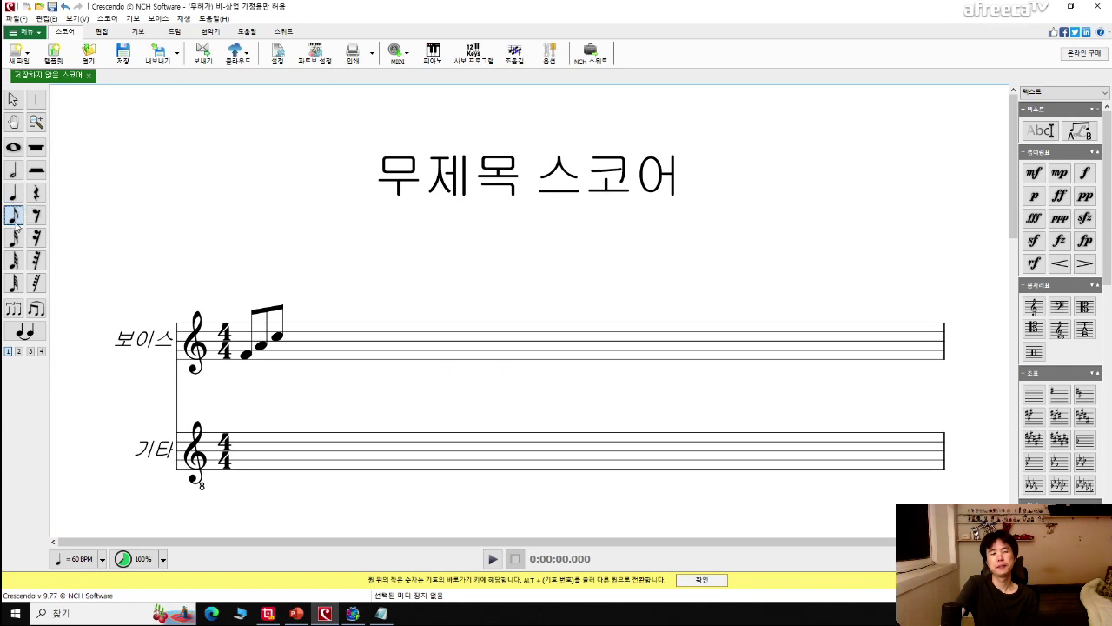
{"action": "left_click", "coordinate": [263, 440]}
{"action": "left_click", "coordinate": [278, 426]}
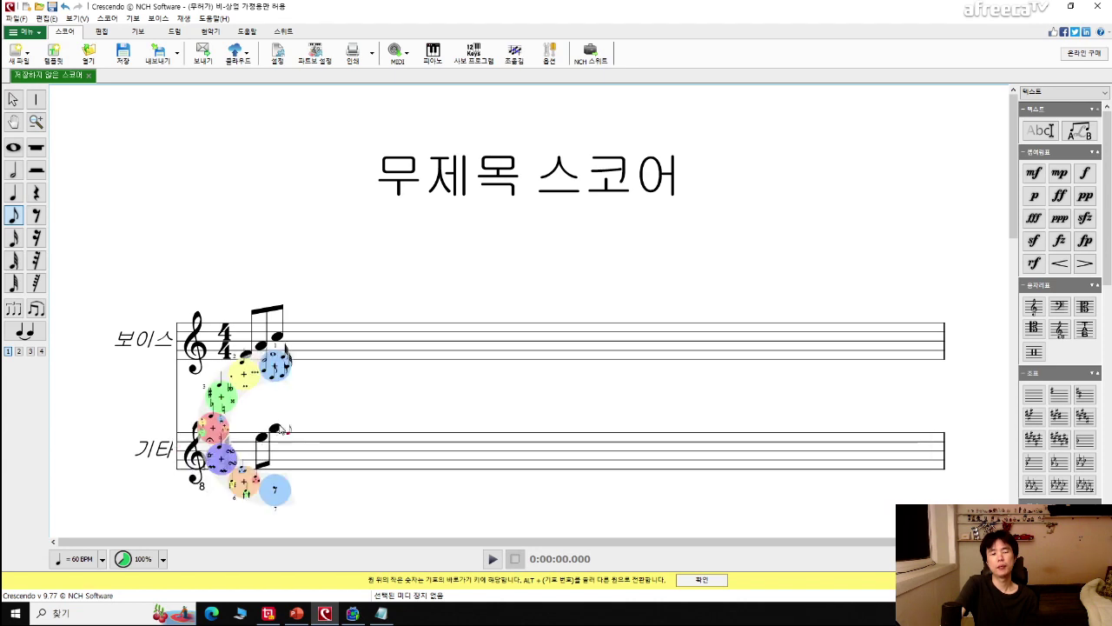
{"action": "left_click", "coordinate": [290, 423]}
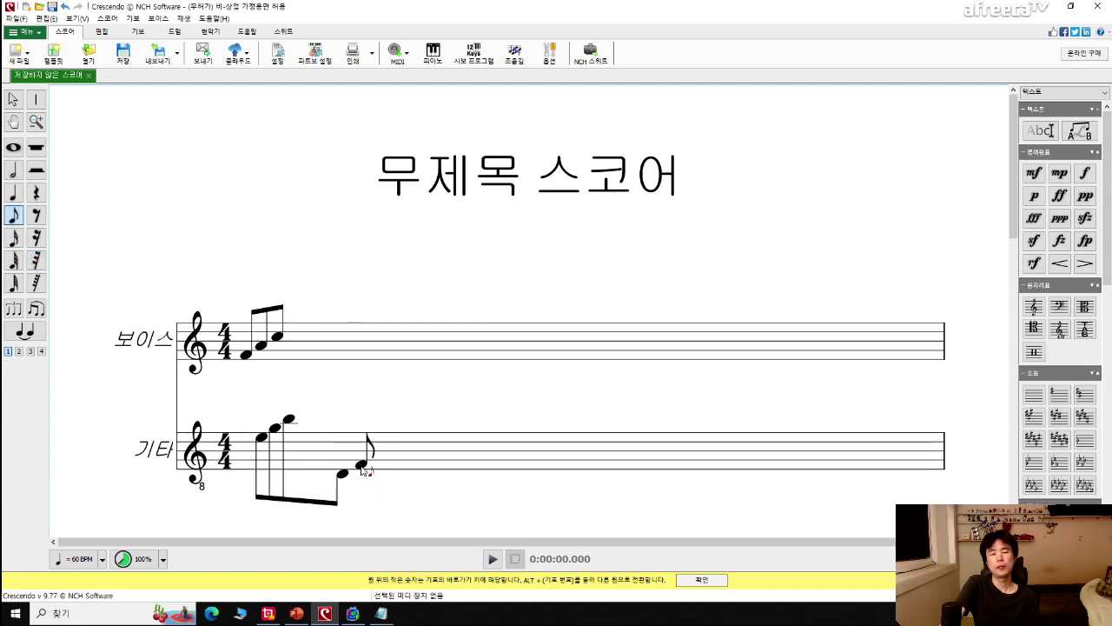
{"action": "left_click", "coordinate": [361, 465]}
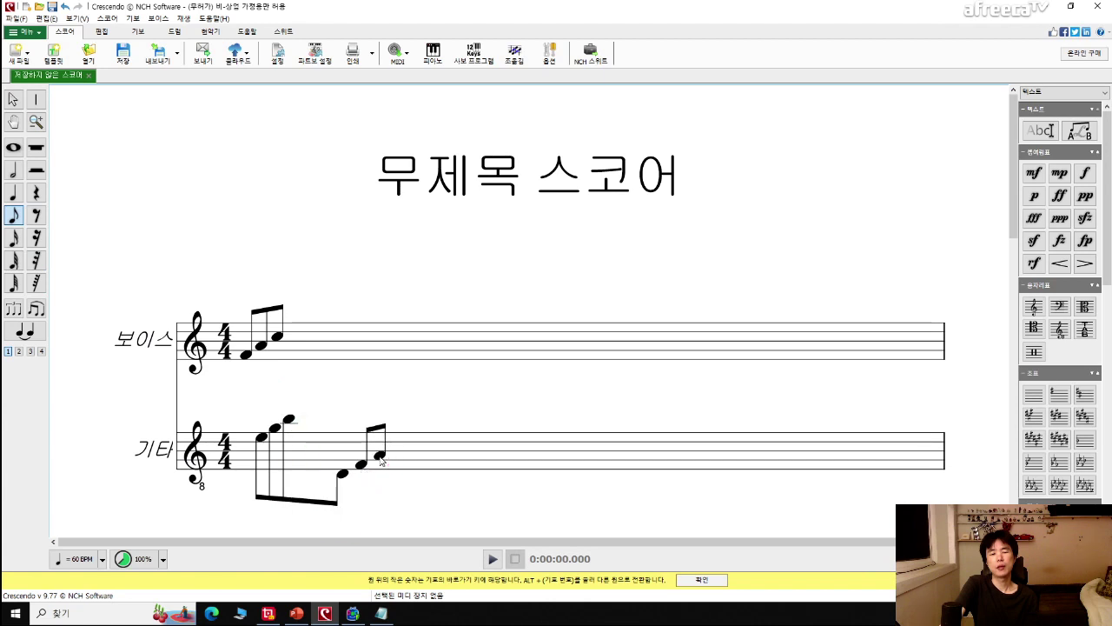
{"action": "left_click", "coordinate": [383, 455]}
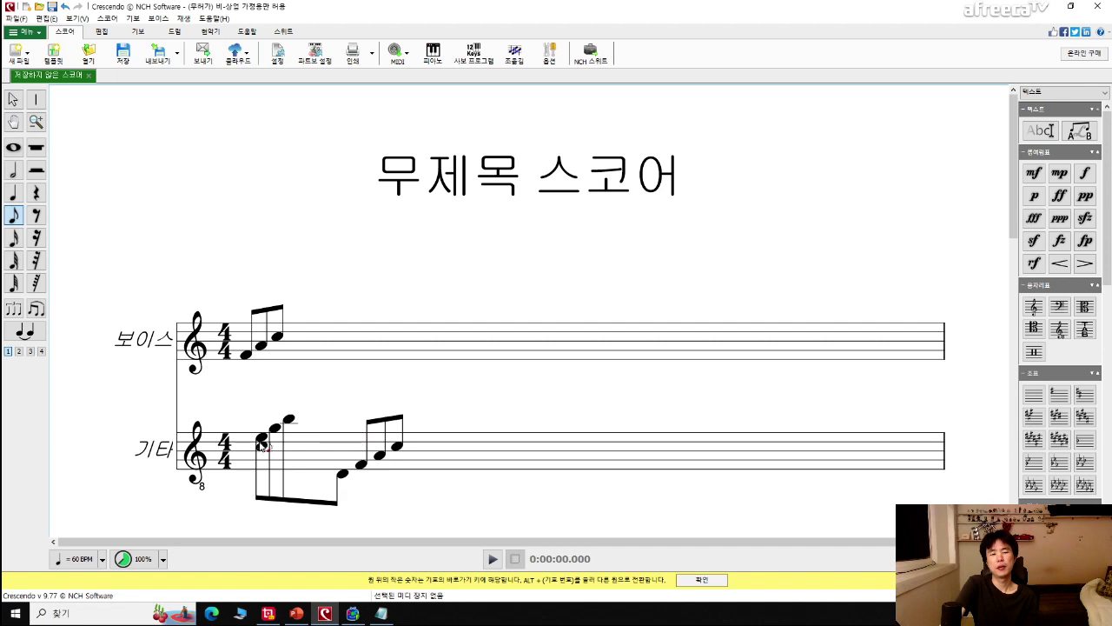
Shift the voice and guitar note groups later in the measure, lowering the voice group's first note to D and keeping the guitar's first note on E.
{"action": "left_click_drag", "start_coordinate": [262, 443], "coordinate": [323, 438]}
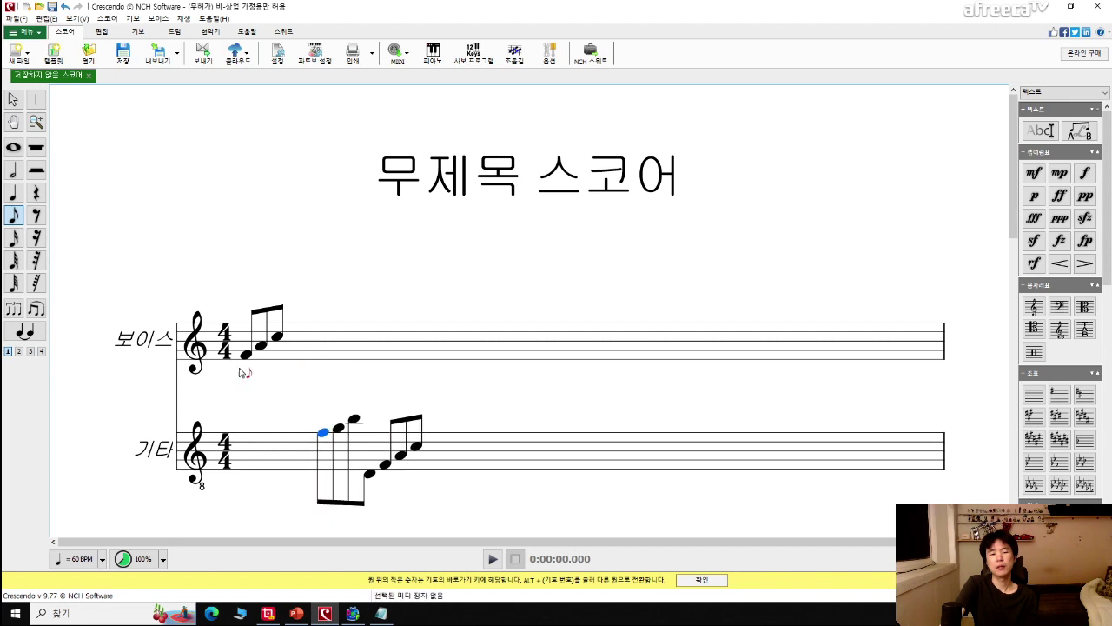
{"action": "left_click_drag", "start_coordinate": [246, 359], "coordinate": [360, 363]}
{"action": "left_click", "coordinate": [322, 442]}
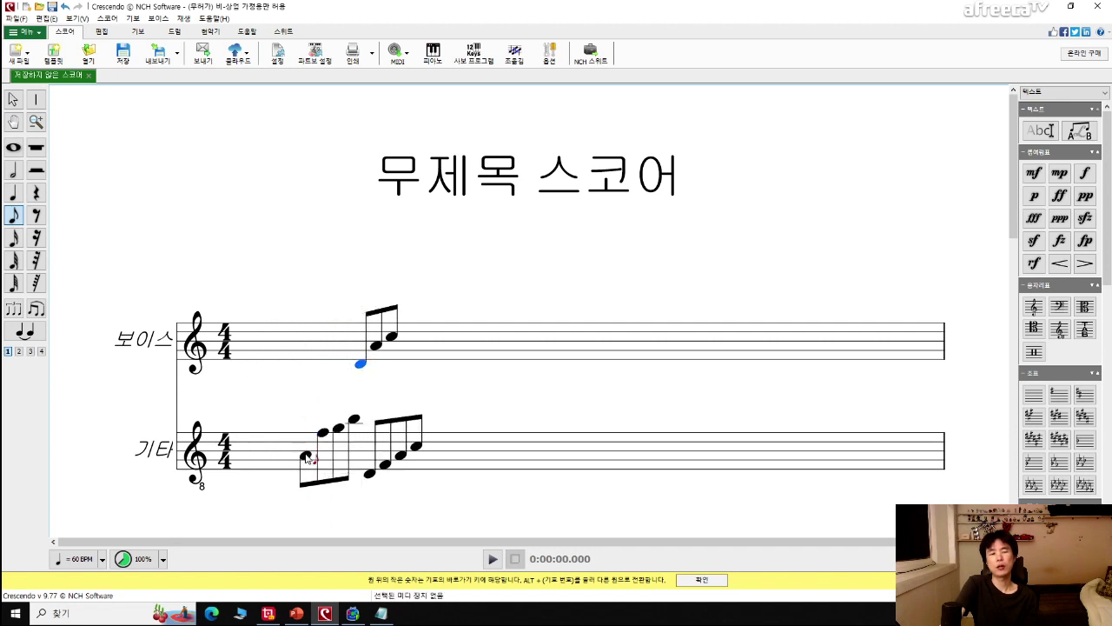
{"action": "left_click_drag", "start_coordinate": [322, 436], "coordinate": [345, 437]}
{"action": "left_click", "coordinate": [644, 401]}
{"action": "key", "text": "Escape"}
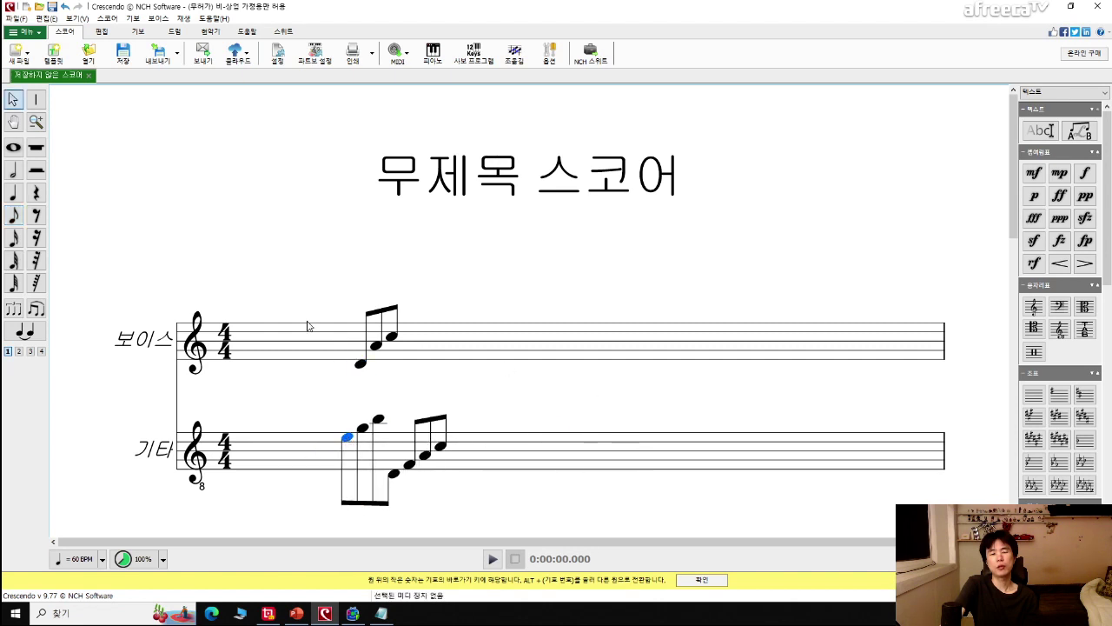
Try eighth notes E and C at the start of the voice staff, undo both, and place an eighth note D there.
{"action": "left_click", "coordinate": [13, 214]}
{"action": "left_click", "coordinate": [247, 329]}
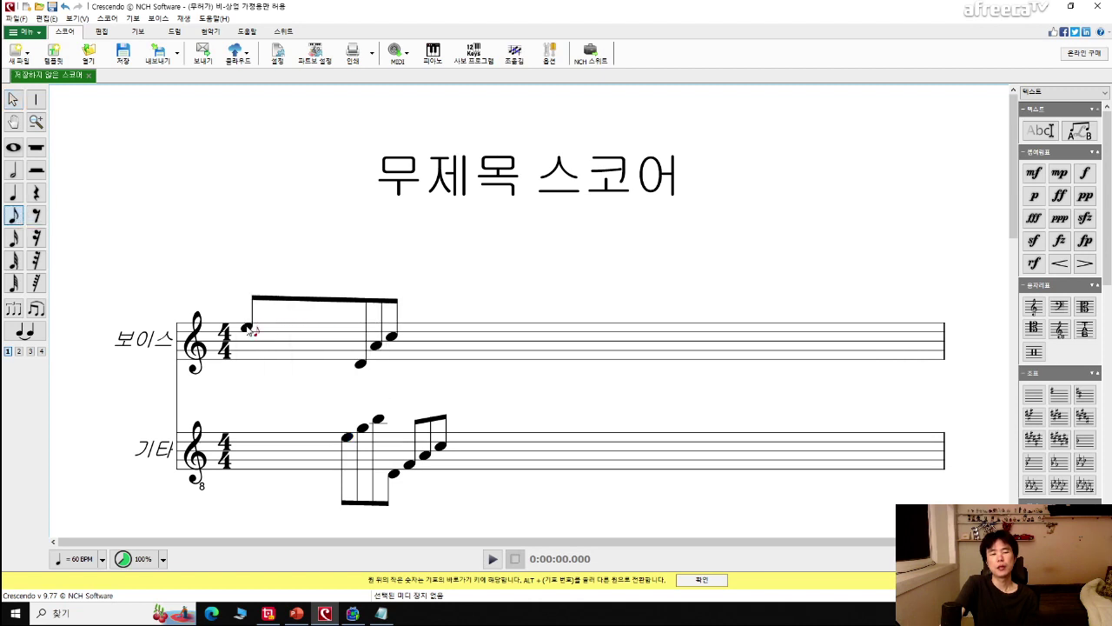
{"action": "key", "text": "ctrl+z"}
{"action": "left_click", "coordinate": [249, 338]}
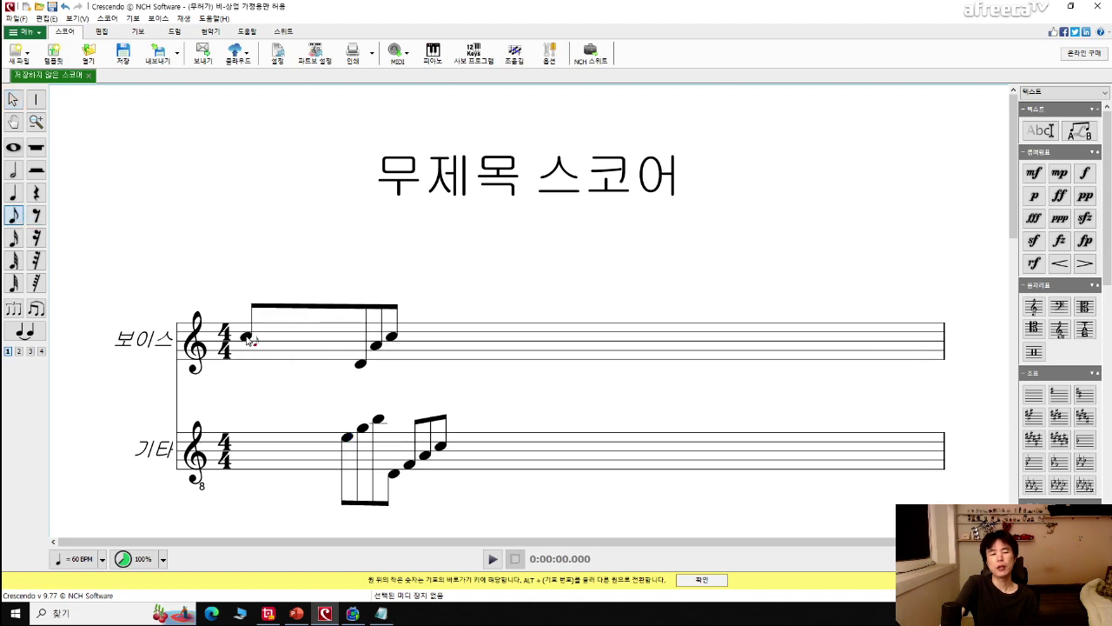
{"action": "key", "text": "ctrl+z"}
{"action": "left_click", "coordinate": [250, 364]}
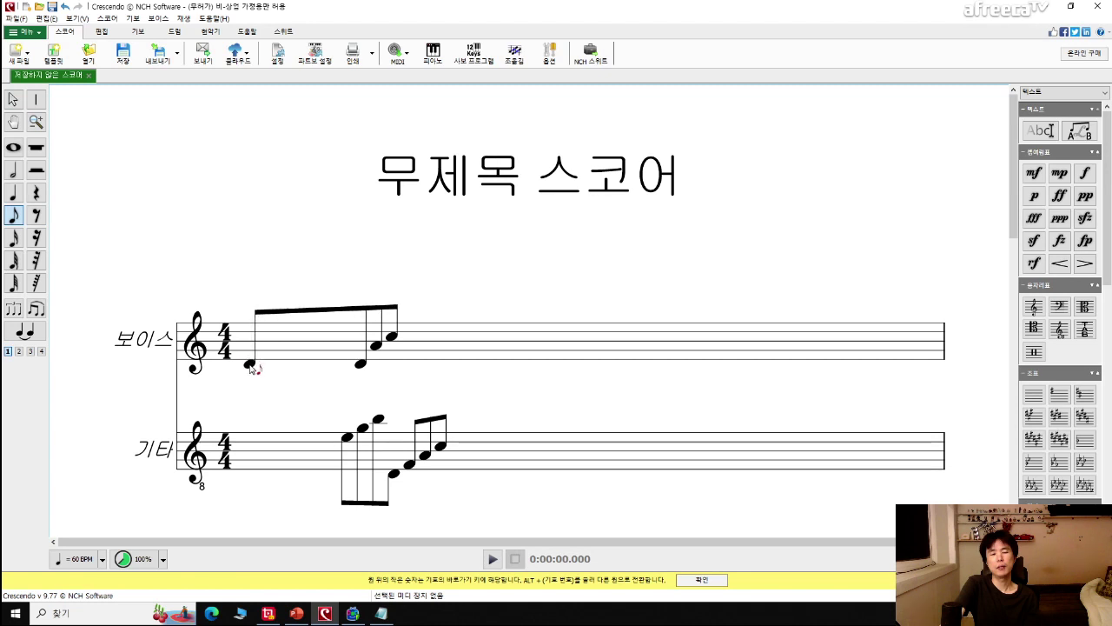
Start the guitar staff with an eighth note D, follow it with quarter note F, and play back the score.
{"action": "left_click", "coordinate": [251, 475]}
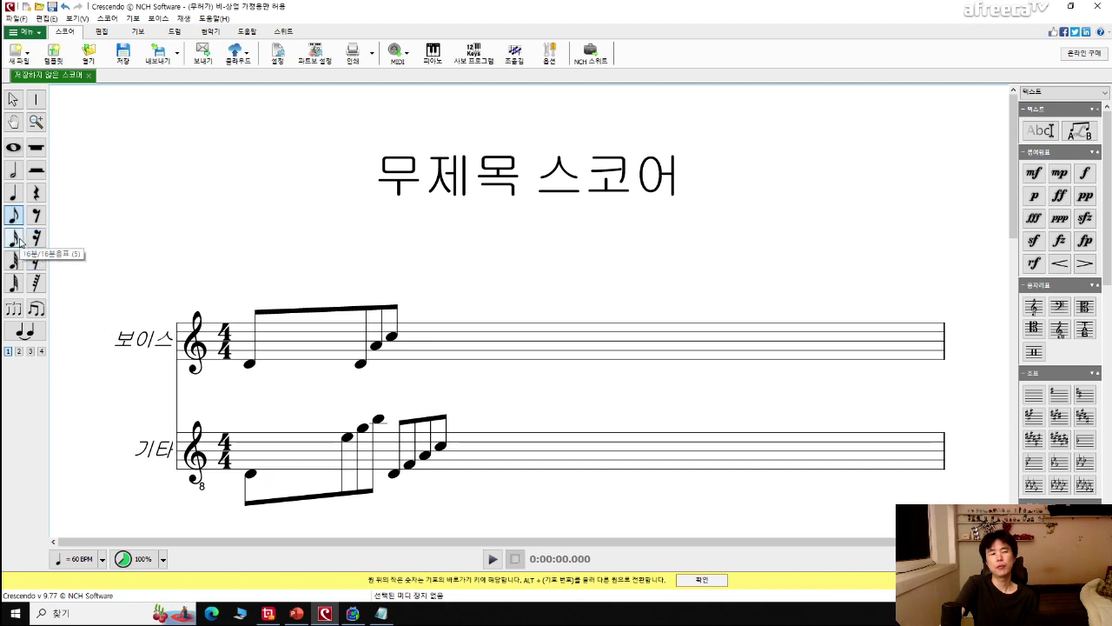
{"action": "left_click", "coordinate": [12, 195]}
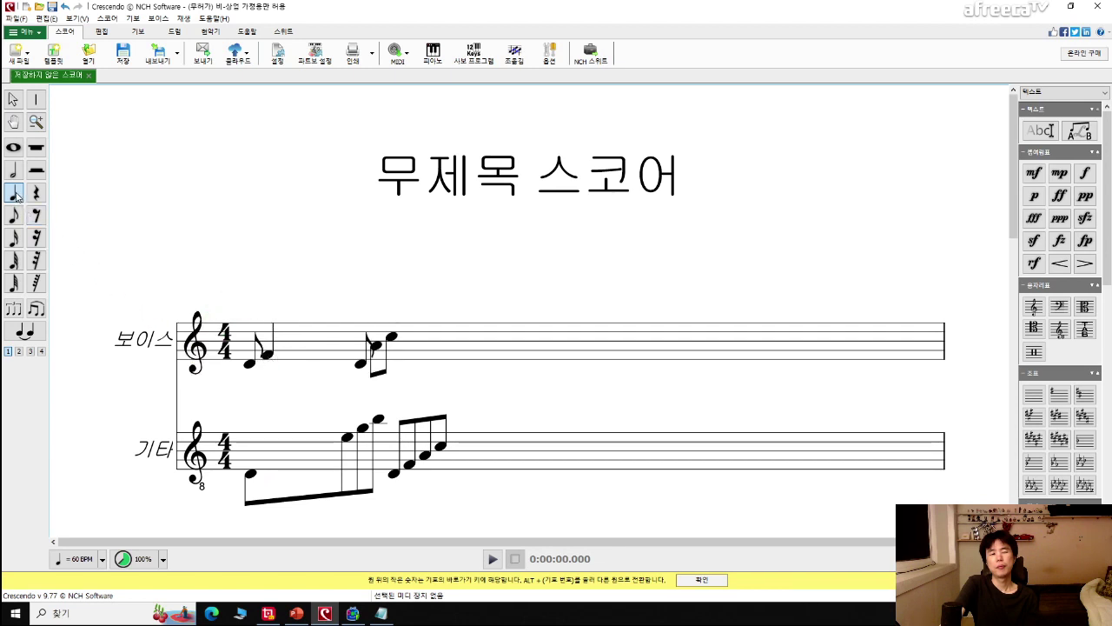
{"action": "left_click", "coordinate": [270, 466]}
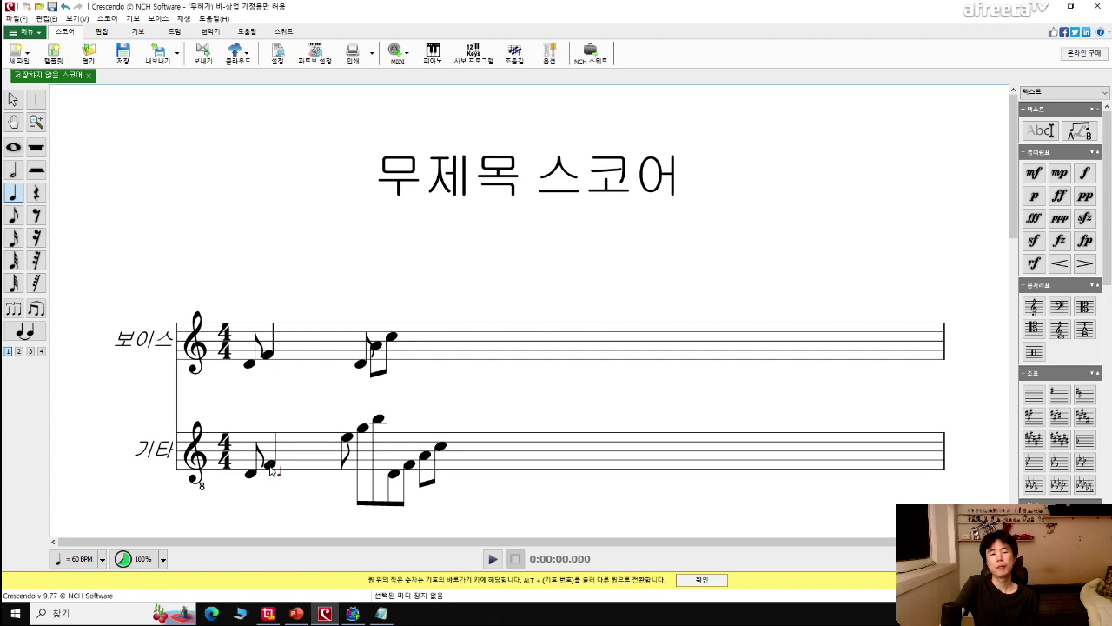
{"action": "key", "text": "Escape"}
{"action": "key", "text": "space"}
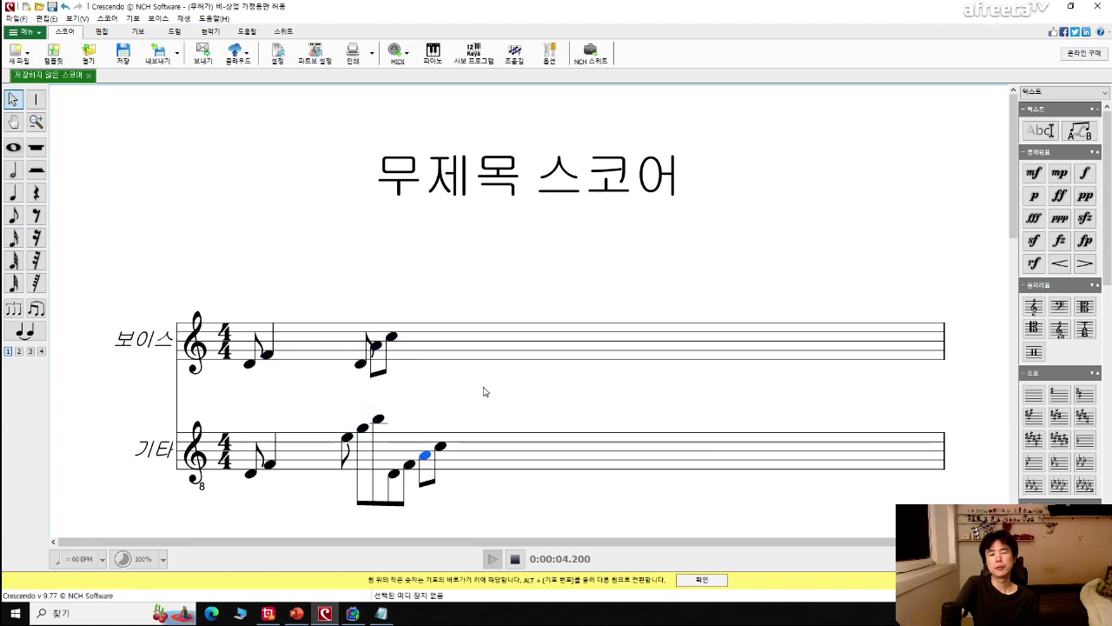
Raise the opening quarter notes on the guitar and voice staves from F to A.
{"action": "left_click", "coordinate": [270, 464]}
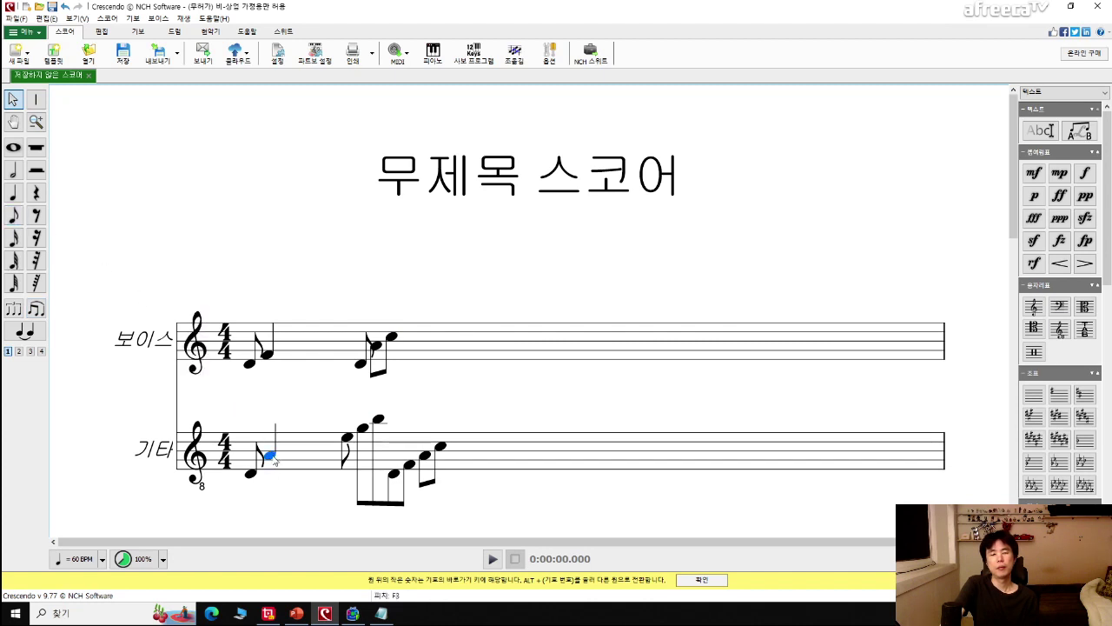
{"action": "left_click", "coordinate": [269, 348]}
{"action": "right_click", "coordinate": [268, 349]}
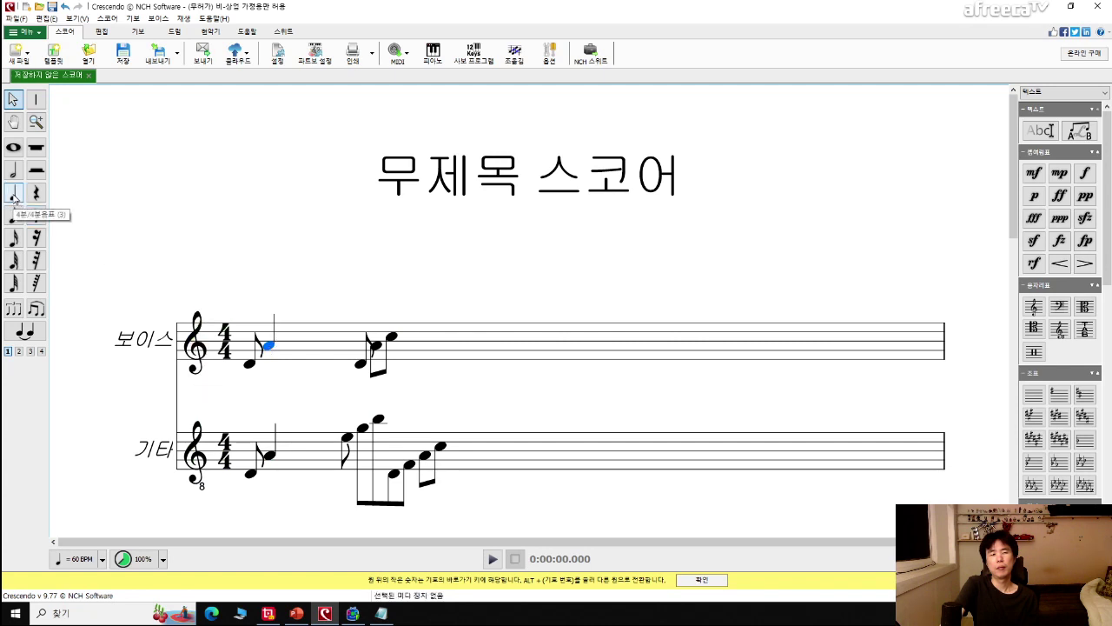
Add a quarter note E after the voice staff's opening quarter note A and play back the score.
{"action": "left_click", "coordinate": [13, 196]}
{"action": "left_click", "coordinate": [292, 341]}
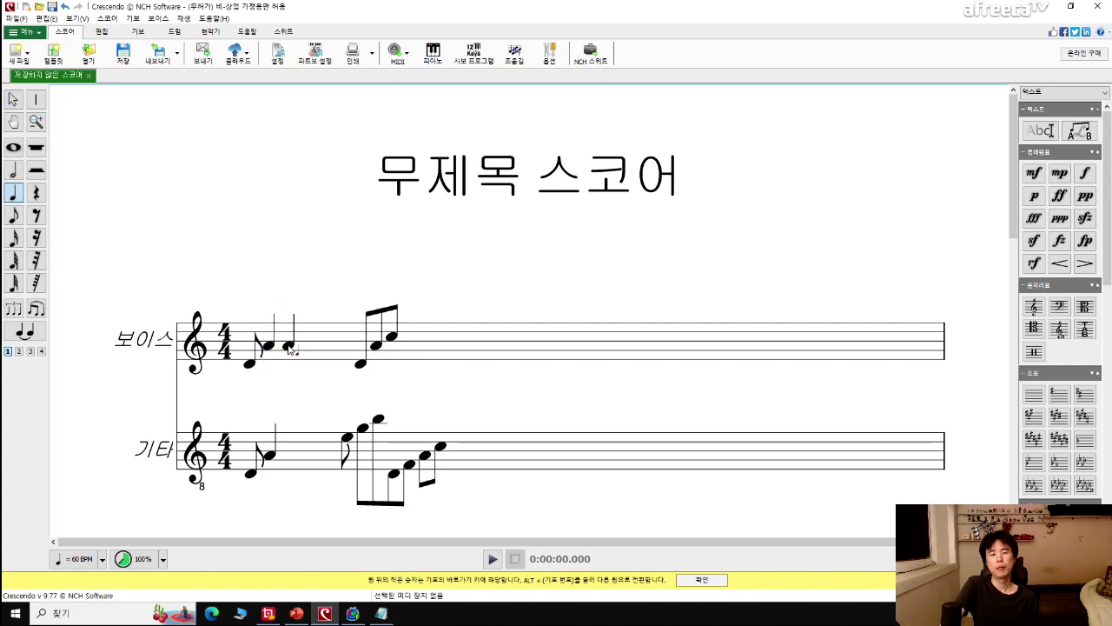
{"action": "left_click_drag", "start_coordinate": [297, 342], "coordinate": [292, 332]}
{"action": "right_click", "coordinate": [286, 331]}
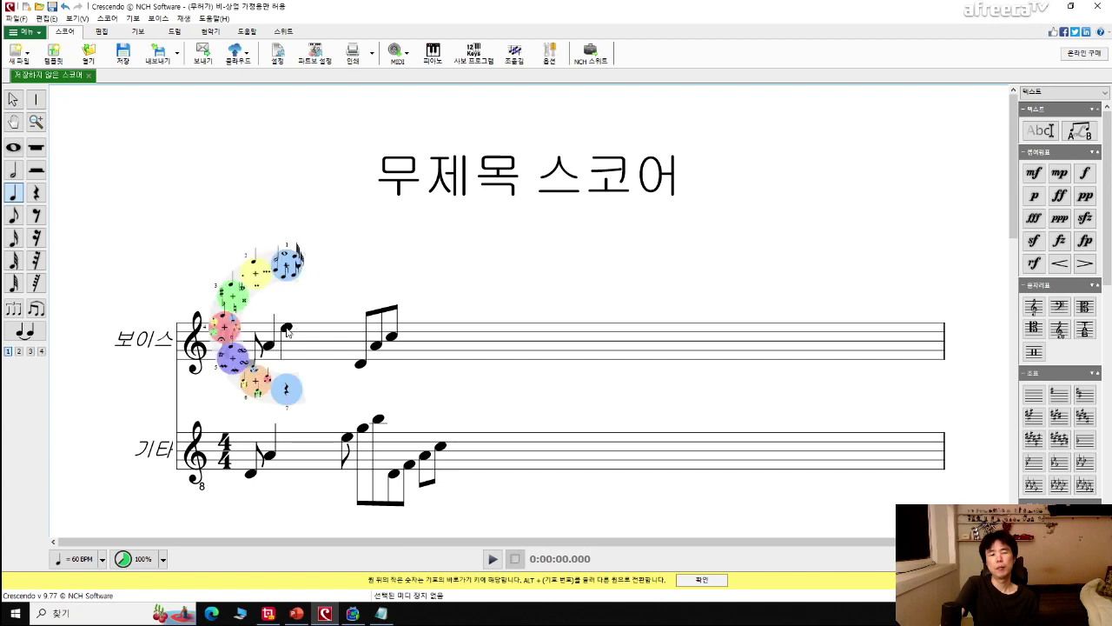
{"action": "key", "text": "Escape"}
{"action": "key", "text": "space"}
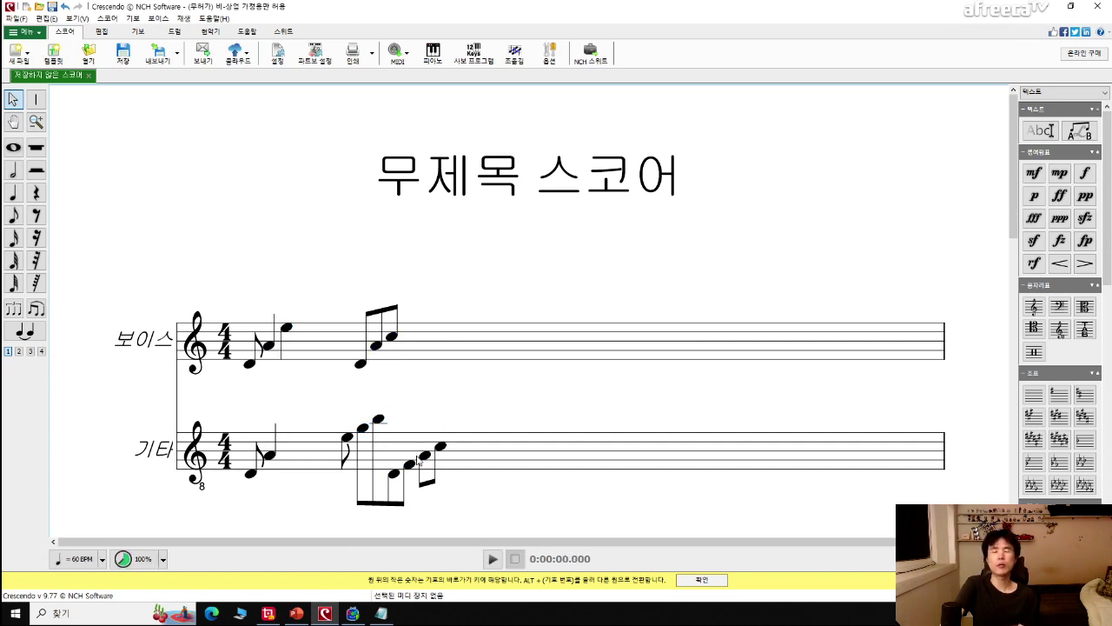
{"action": "key", "text": "space"}
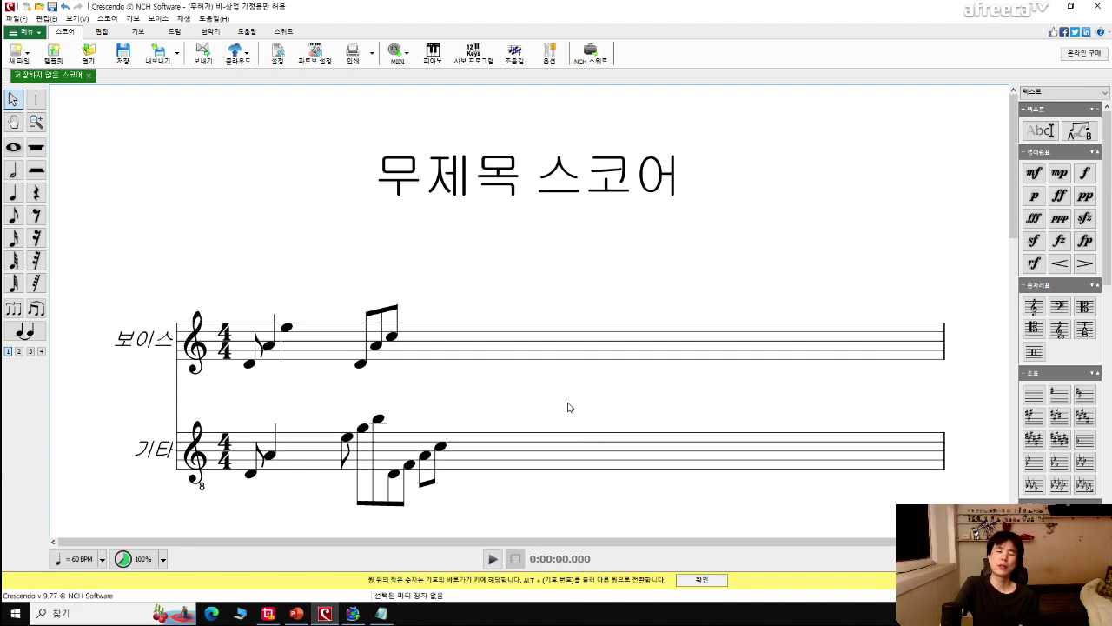
Switch to the 등제 note in Notepad, highlight 도레미파 in its Beethoven line, and return to the Crescendo score.
{"action": "left_click", "coordinate": [383, 612]}
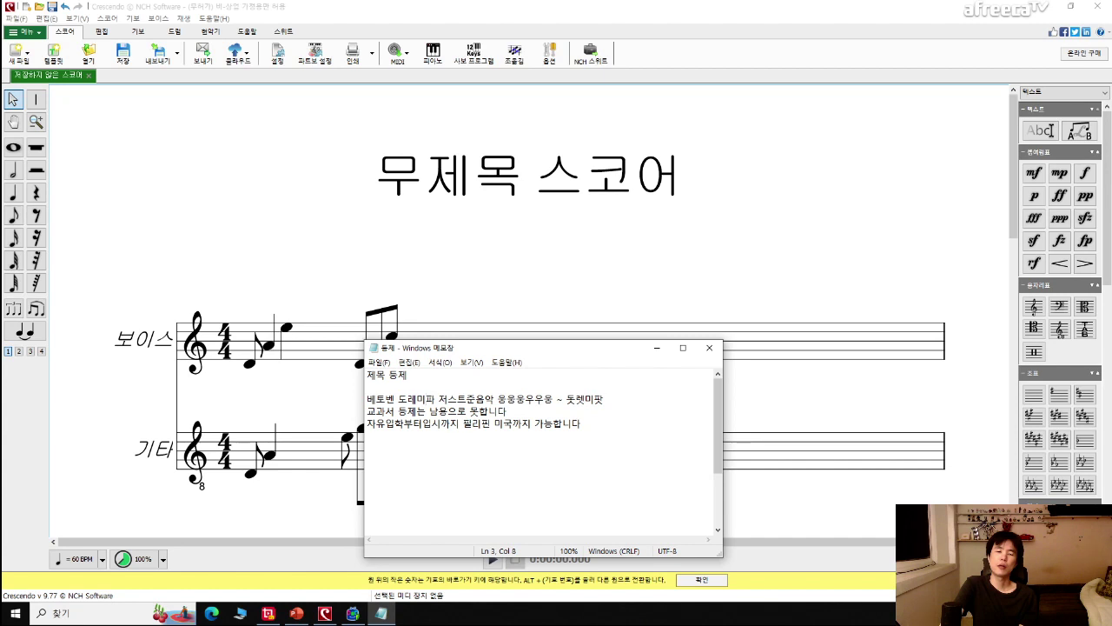
{"action": "left_click_drag", "start_coordinate": [395, 398], "coordinate": [448, 398]}
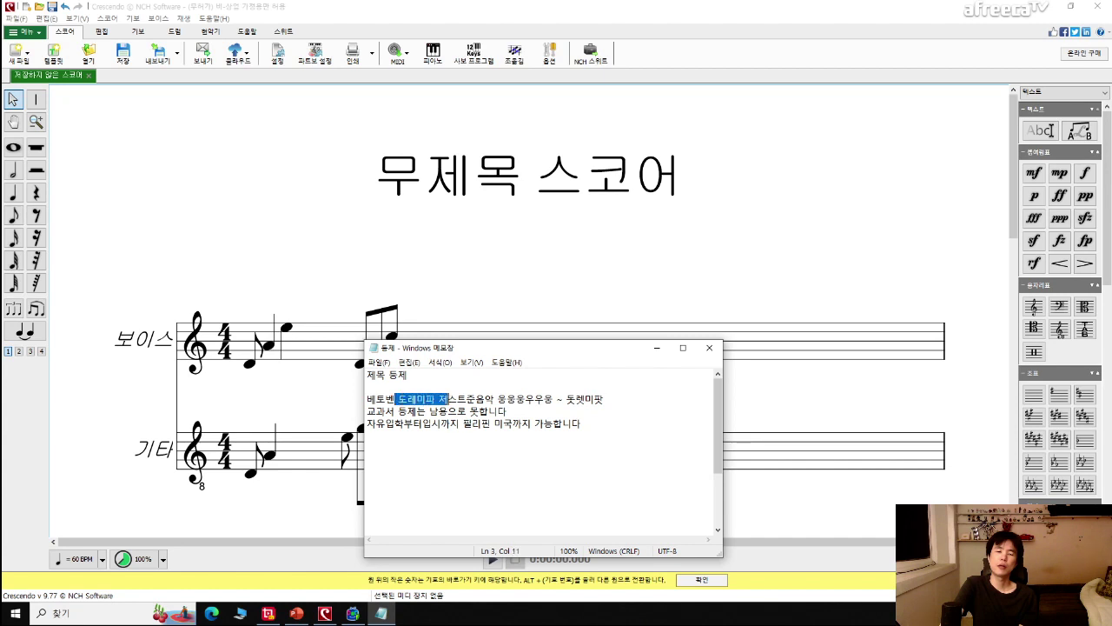
{"action": "left_click", "coordinate": [586, 242]}
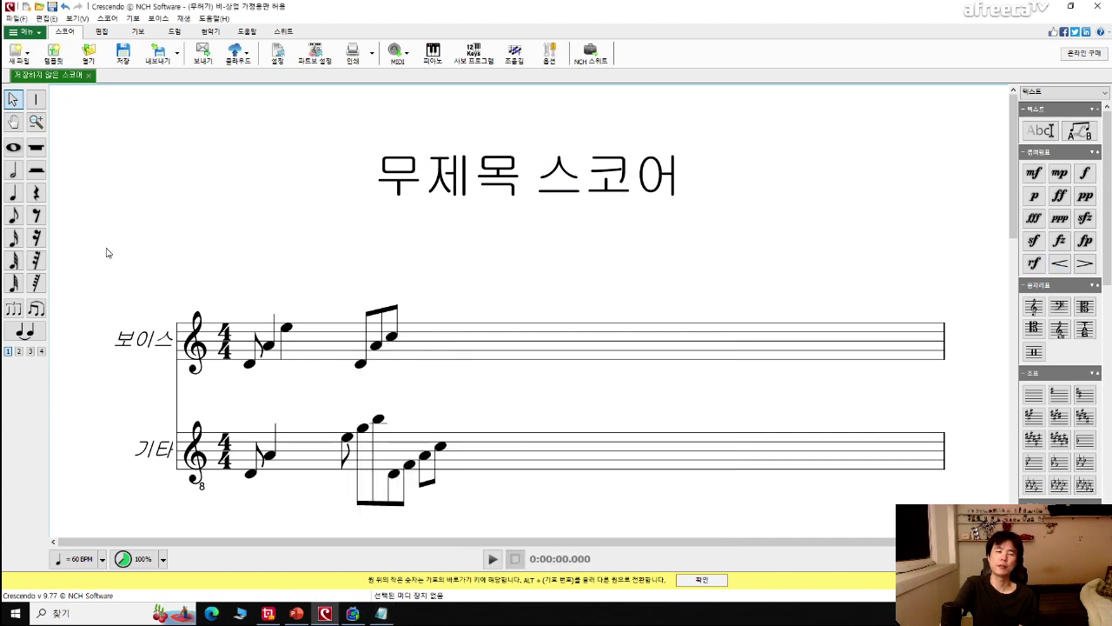
Write two eighth notes A and a half note A after the voice staff's D, A, C group.
{"action": "left_click", "coordinate": [14, 216]}
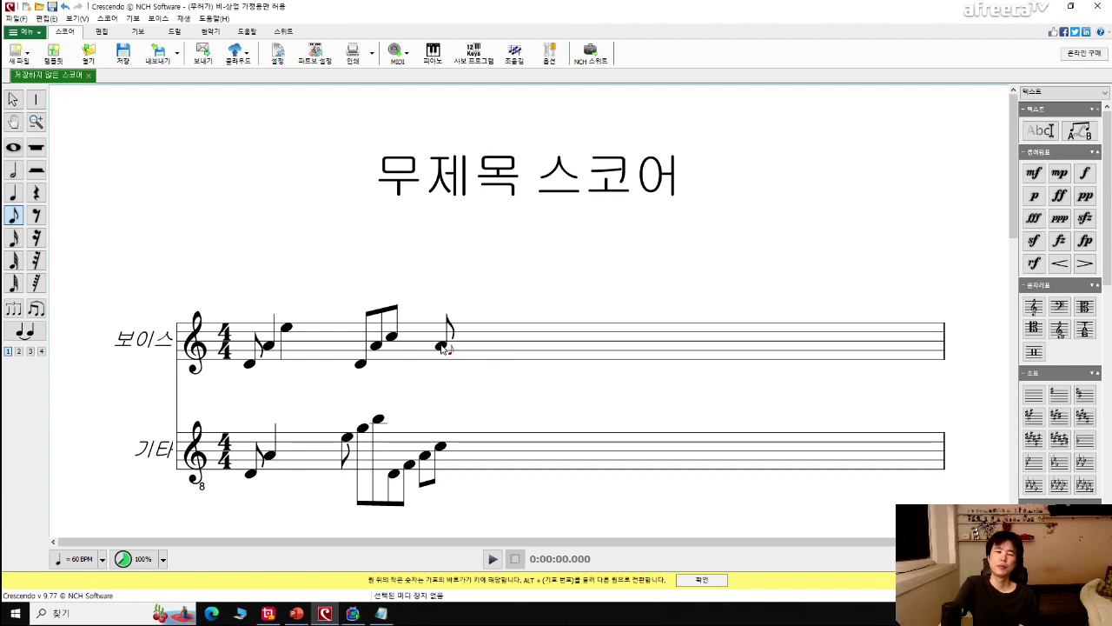
{"action": "left_click", "coordinate": [443, 345]}
{"action": "left_click", "coordinate": [453, 346]}
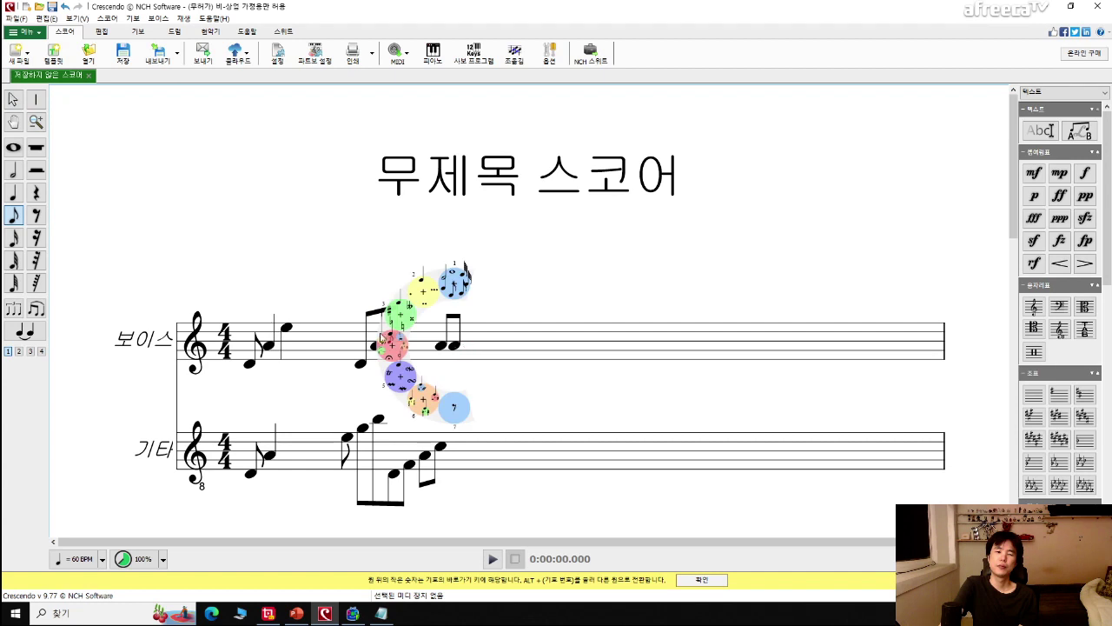
{"action": "left_click", "coordinate": [13, 169]}
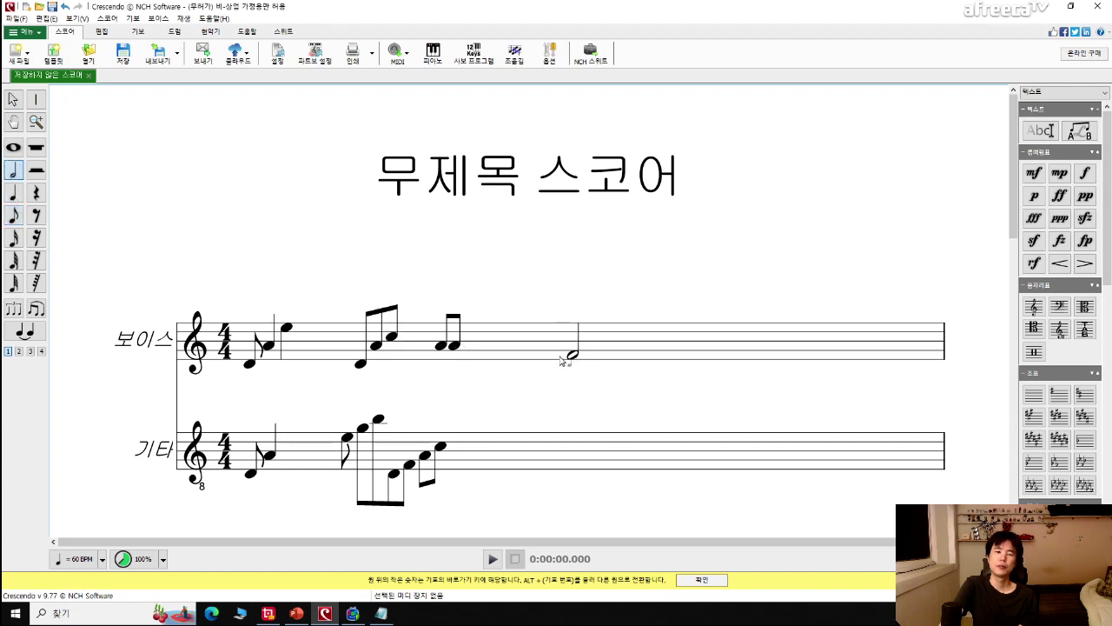
{"action": "left_click", "coordinate": [471, 346]}
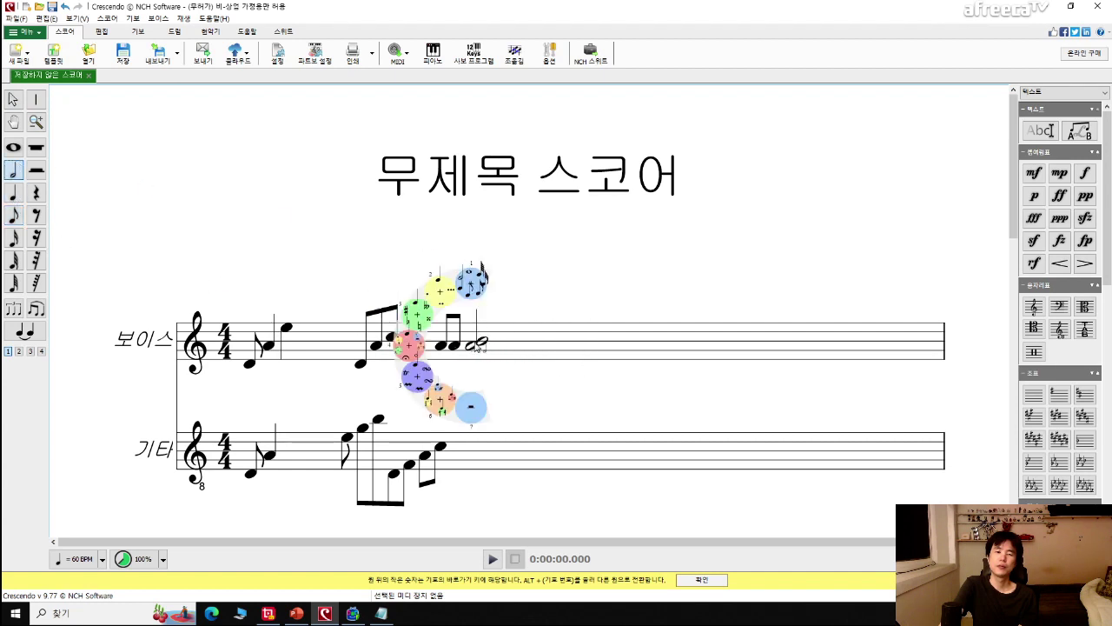
Play back the score to hear the new repeated A notes on the voice staff.
{"action": "key", "text": "Escape"}
{"action": "key", "text": "space"}
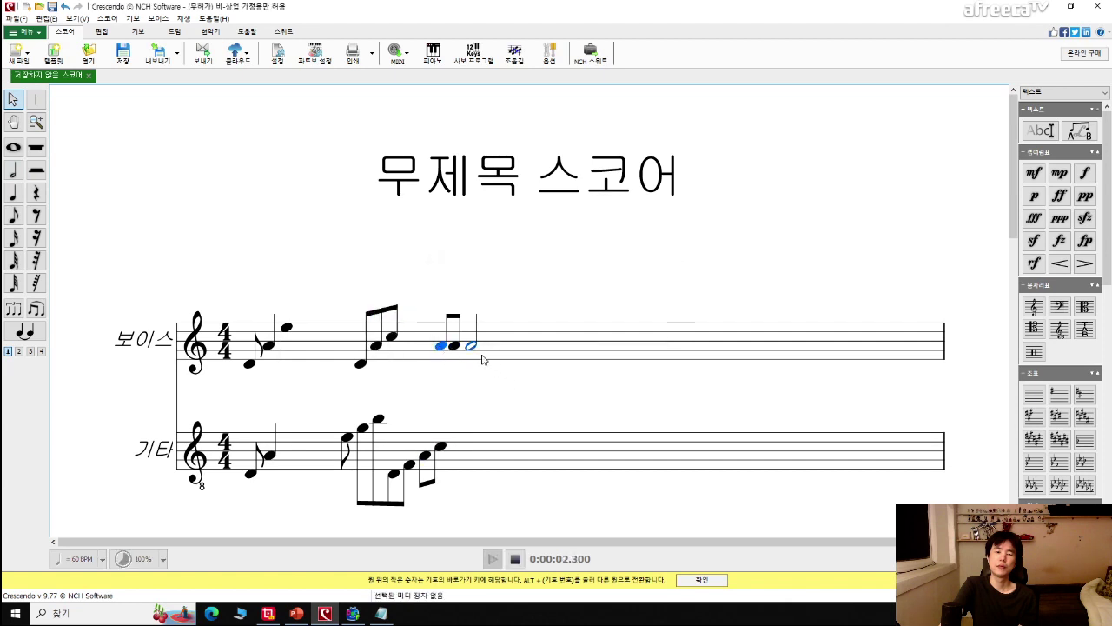
{"action": "key", "text": "space"}
{"action": "key", "text": "space"}
{"action": "key", "text": "space"}
Add ascending eighth notes F, A and C at the end of the guitar staff's existing phrase.
{"action": "left_click", "coordinate": [13, 214]}
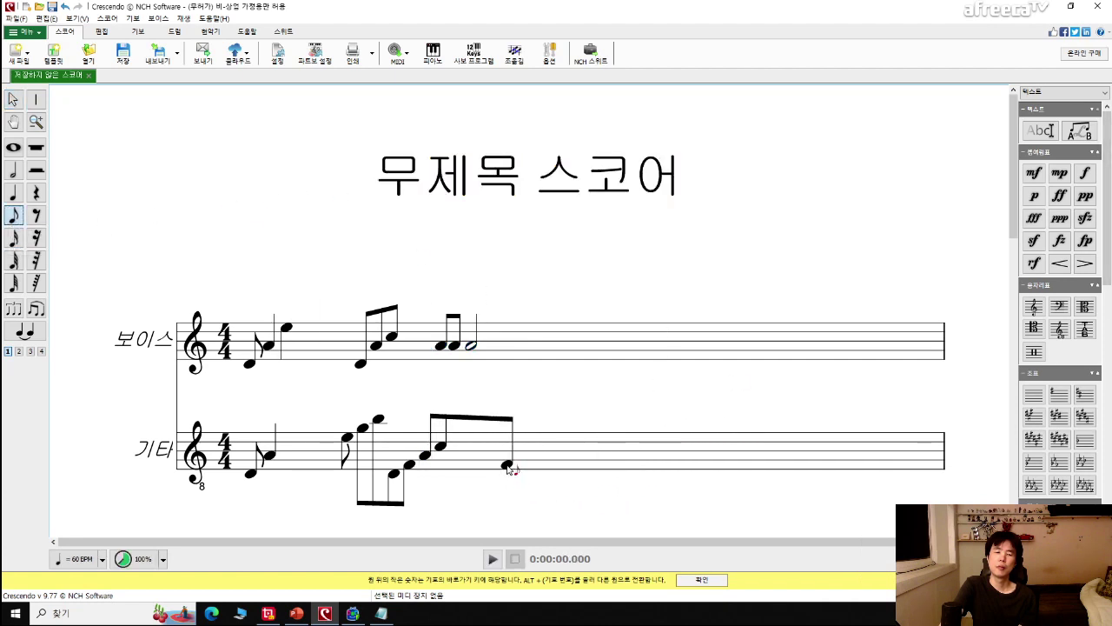
{"action": "left_click", "coordinate": [509, 466]}
{"action": "left_click", "coordinate": [522, 455]}
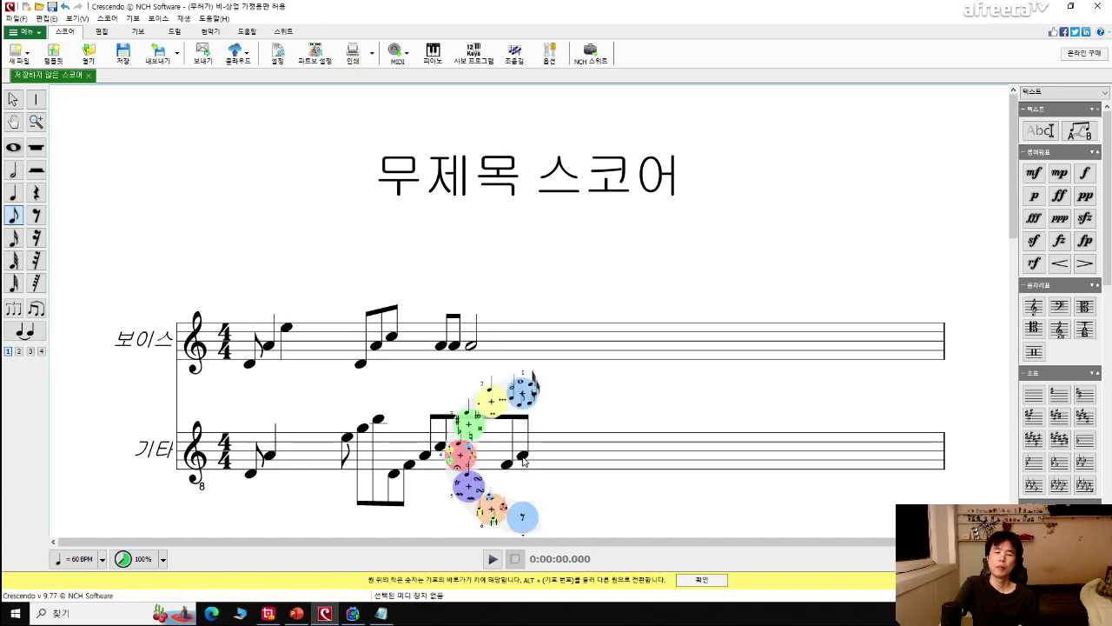
{"action": "left_click", "coordinate": [545, 447]}
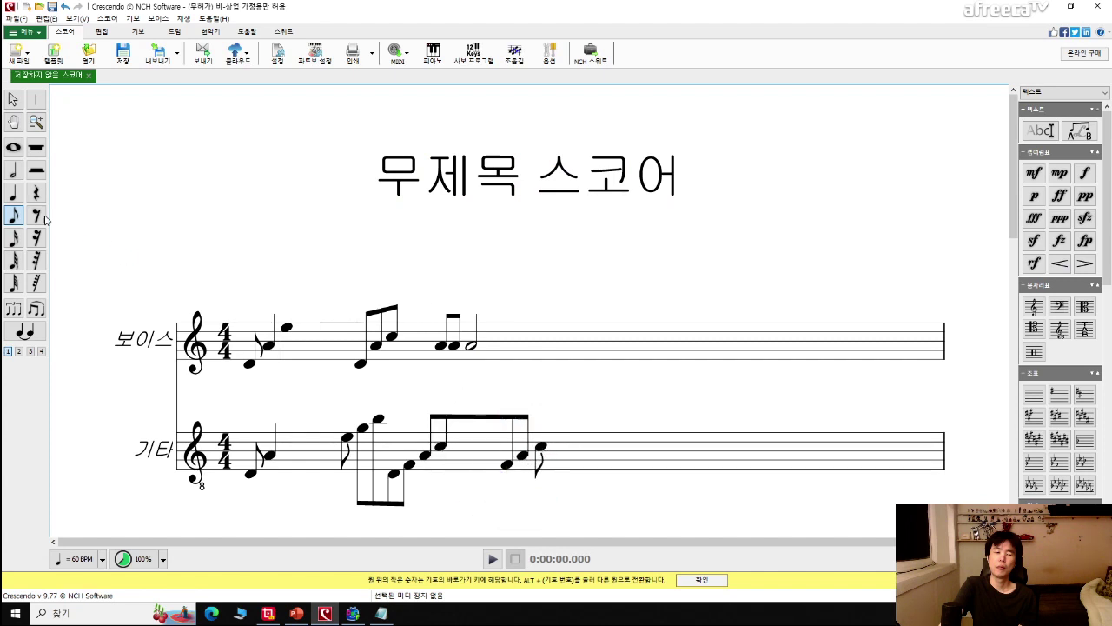
Repeat the voice motif with a second group of two eighth notes A and a half note A.
{"action": "left_click", "coordinate": [535, 344]}
{"action": "left_click", "coordinate": [13, 170]}
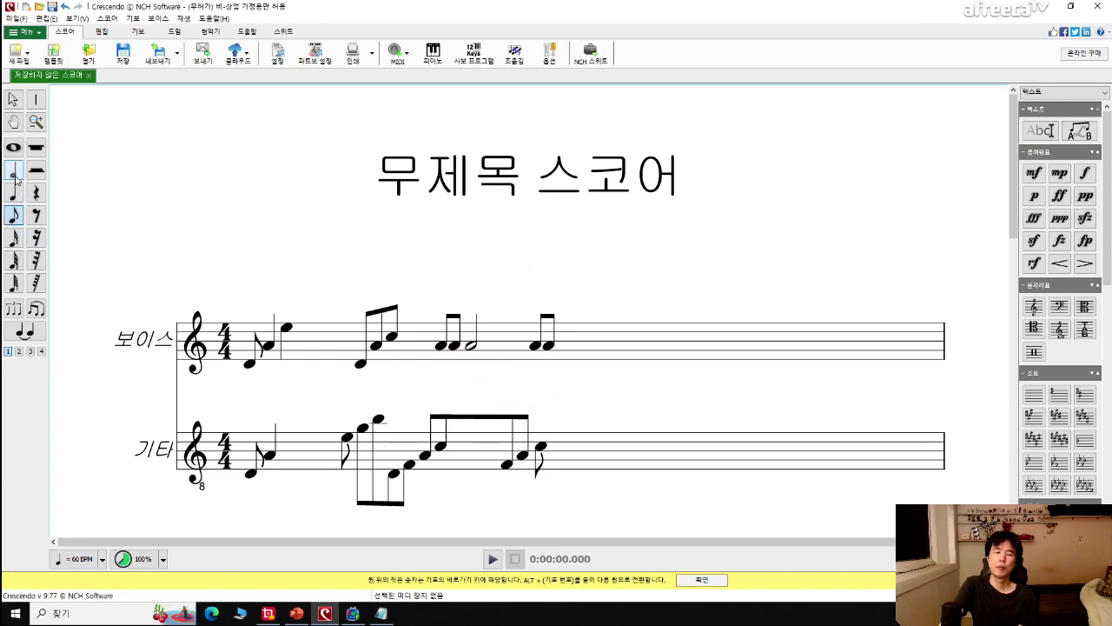
{"action": "left_click", "coordinate": [563, 344]}
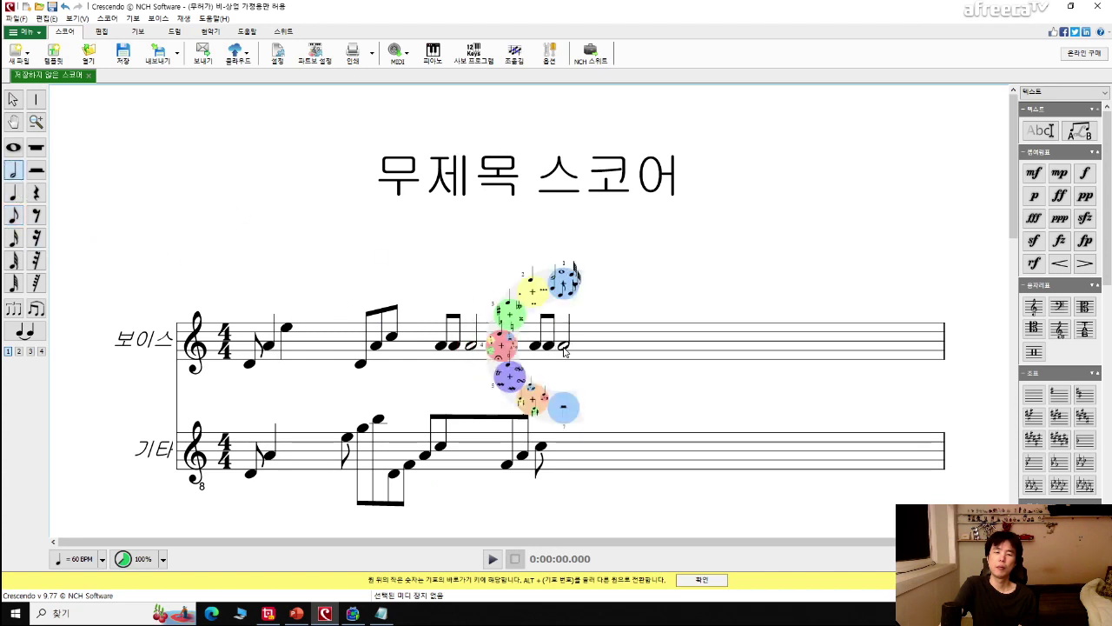
Add a second ascending eighth-note group F, A and C on the guitar staff.
{"action": "left_click", "coordinate": [14, 214]}
{"action": "left_click", "coordinate": [575, 466]}
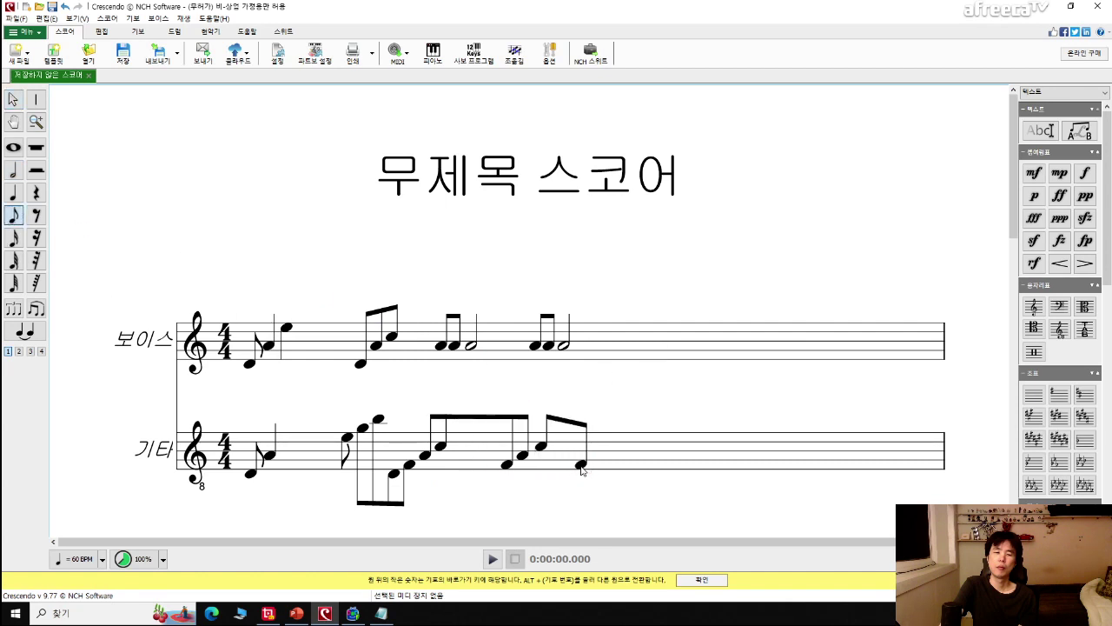
{"action": "left_click", "coordinate": [601, 456]}
{"action": "left_click", "coordinate": [626, 445]}
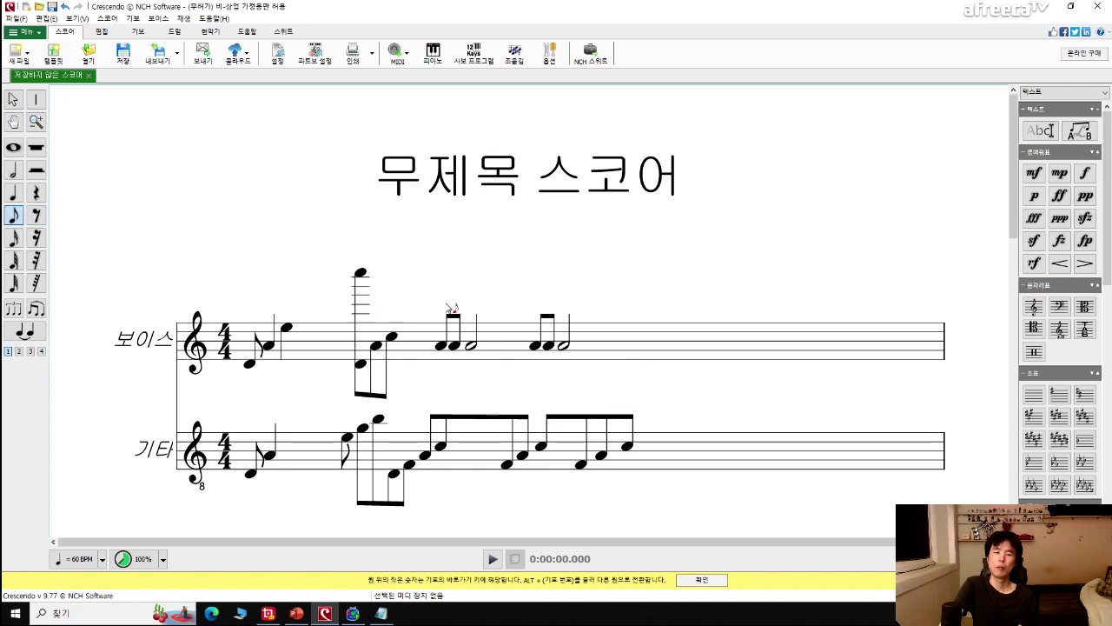
Add a third group of two eighth notes A and a half note A on the voice staff and play the score.
{"action": "left_click", "coordinate": [614, 346]}
{"action": "left_click", "coordinate": [627, 346]}
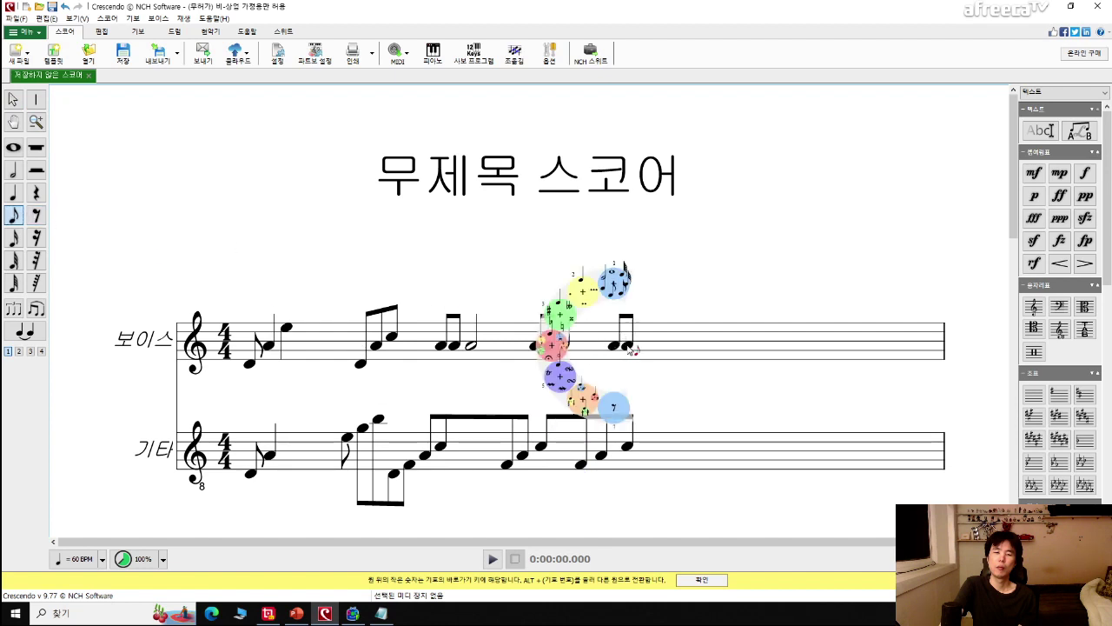
{"action": "left_click", "coordinate": [13, 170]}
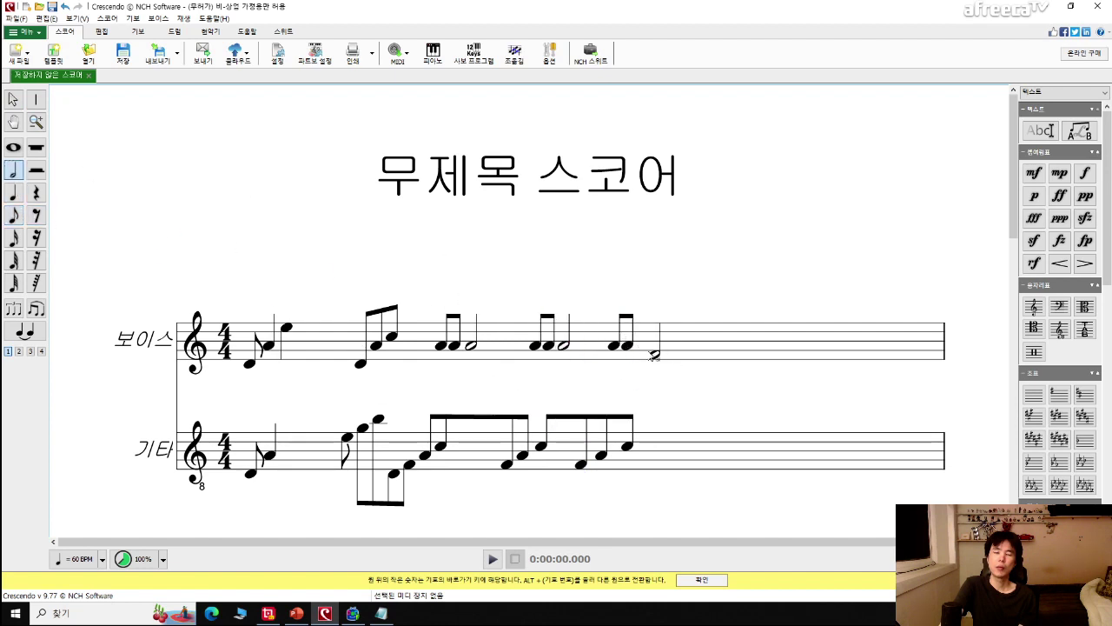
{"action": "left_click", "coordinate": [641, 346]}
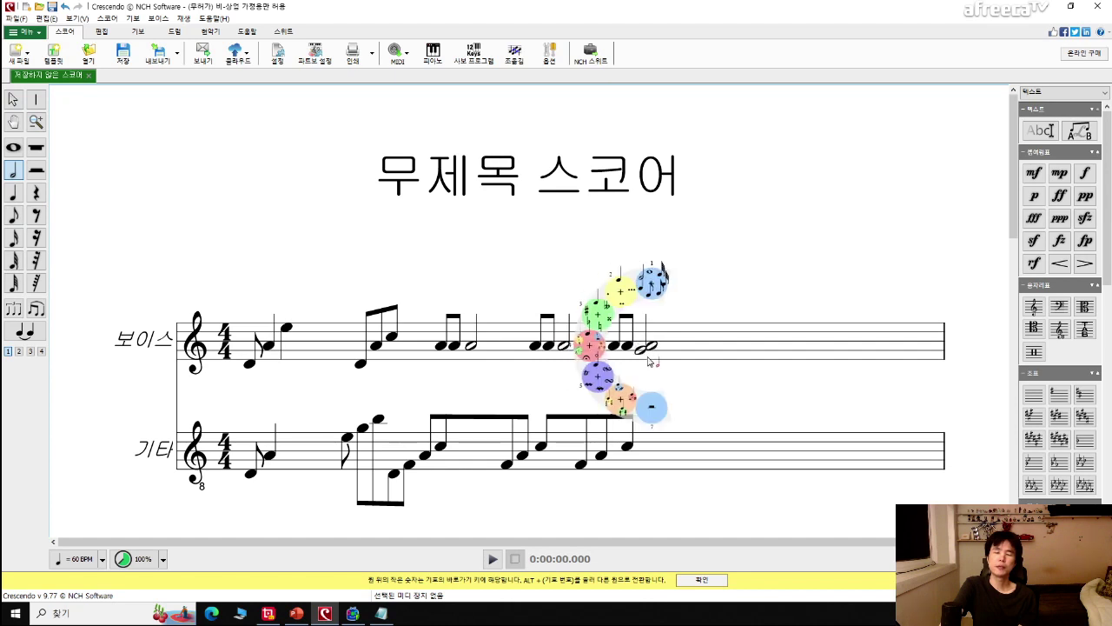
{"action": "key", "text": "Escape"}
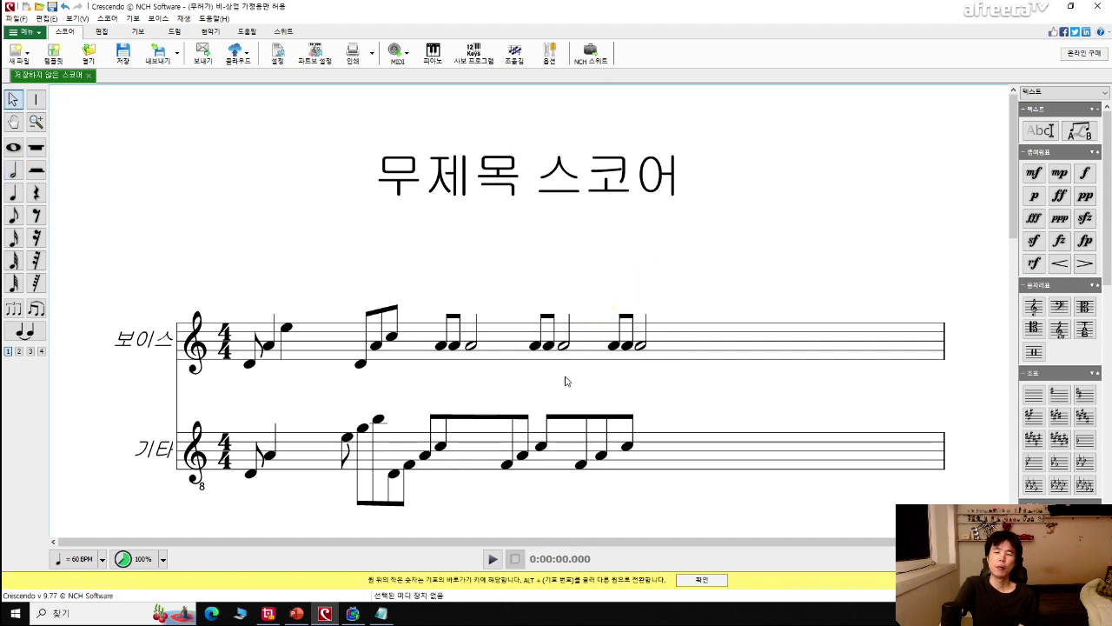
{"action": "key", "text": "space"}
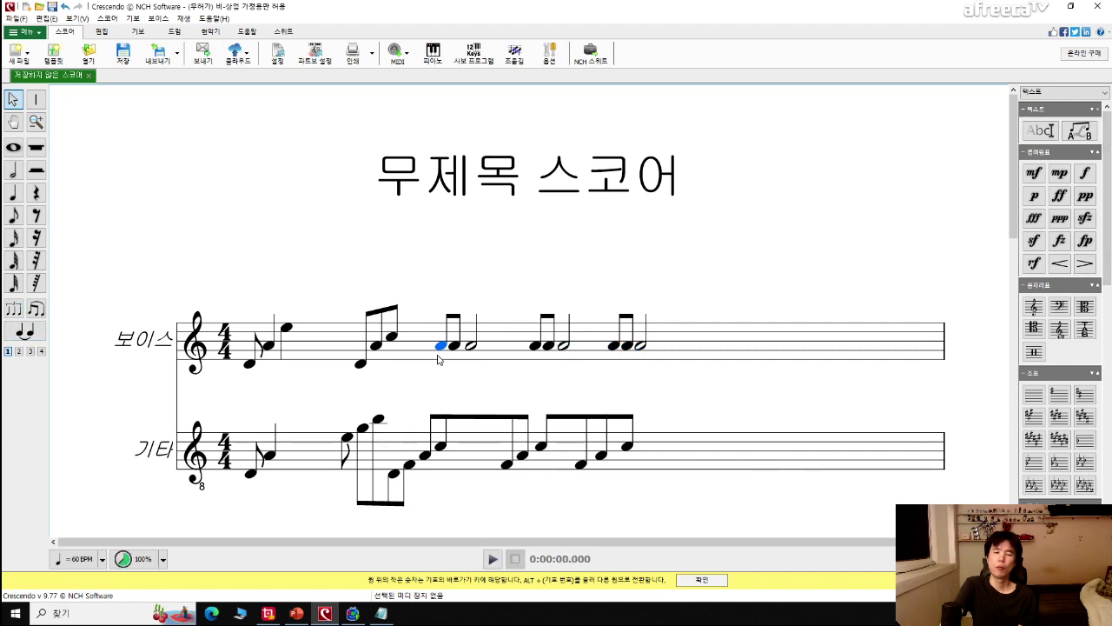
Write ascending eighth notes F, A, C and E after the voice staff's third repeated-A group.
{"action": "left_click", "coordinate": [13, 215]}
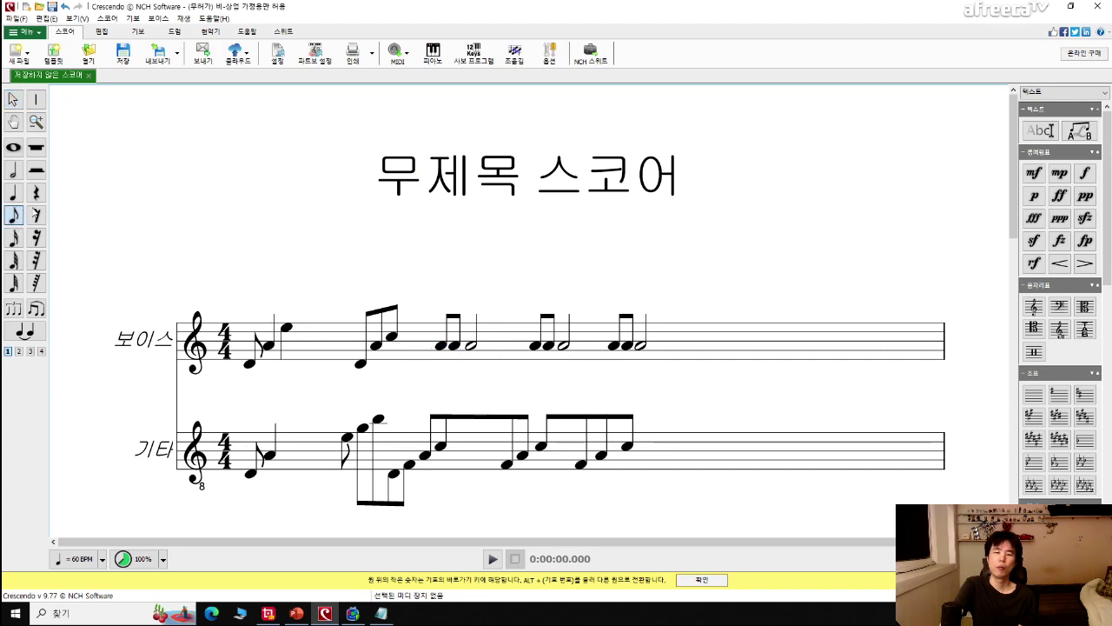
{"action": "left_click", "coordinate": [667, 353]}
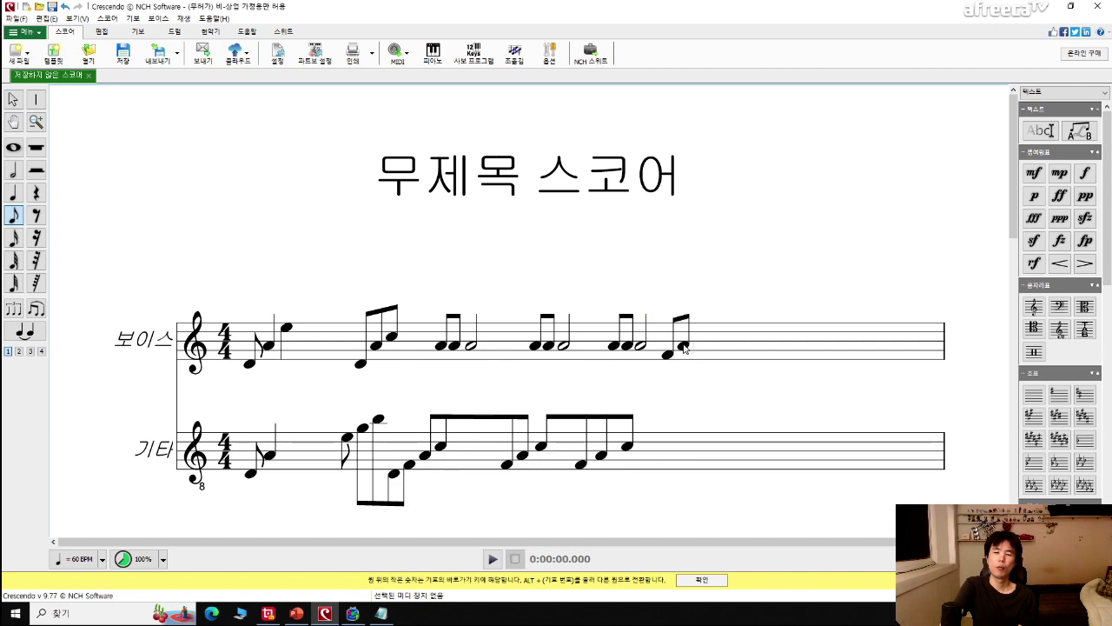
{"action": "left_click", "coordinate": [688, 345]}
{"action": "left_click", "coordinate": [702, 338]}
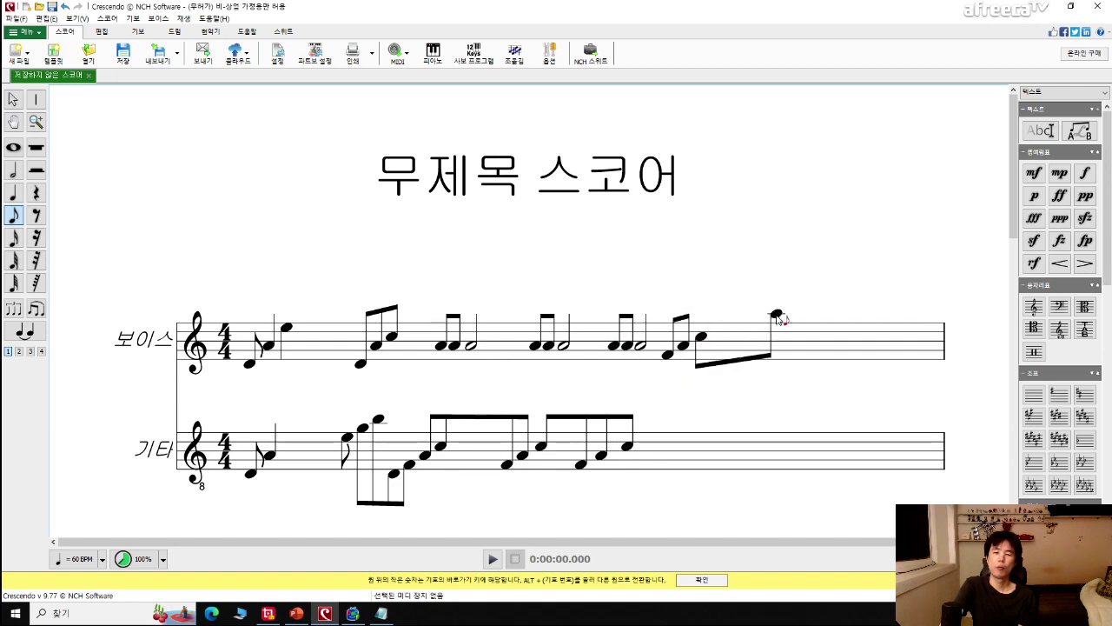
{"action": "left_click", "coordinate": [715, 331]}
End the voice phrase with a half note A and play from the first eighth note of the first repeated-A group.
{"action": "left_click", "coordinate": [13, 169]}
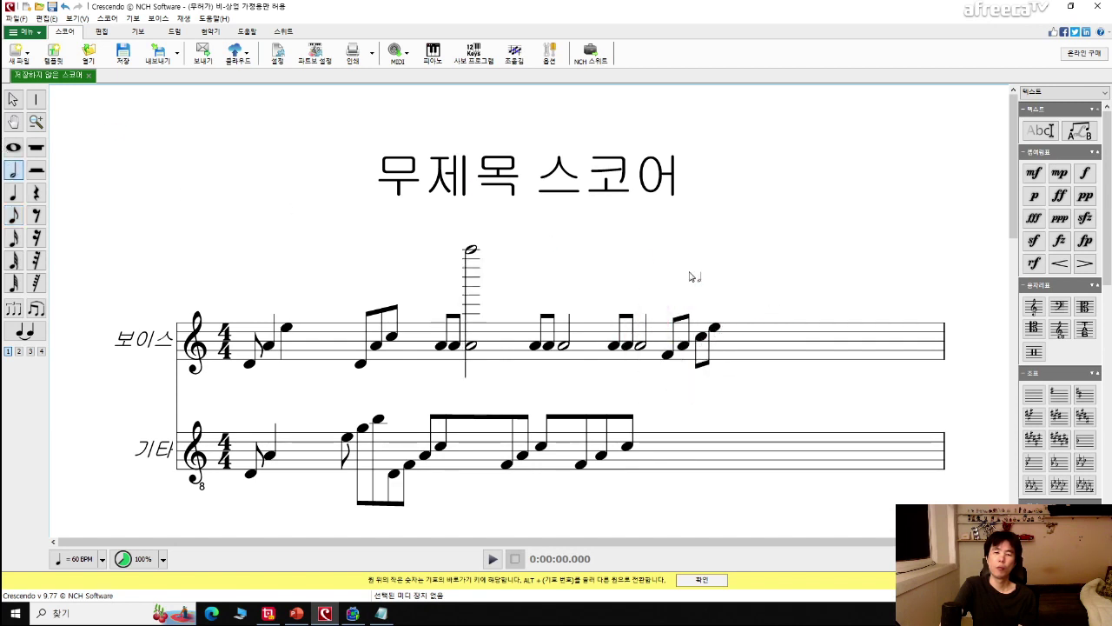
{"action": "right_click", "coordinate": [734, 347]}
{"action": "left_click", "coordinate": [734, 346]}
{"action": "key", "text": "Escape"}
{"action": "right_click", "coordinate": [441, 344]}
{"action": "key", "text": "space"}
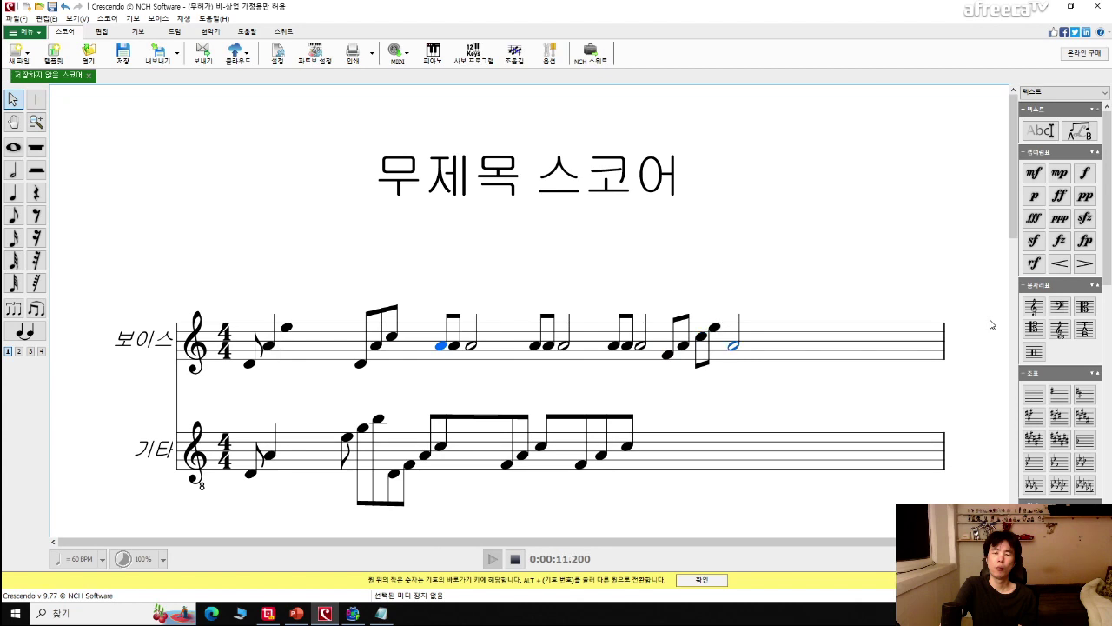
Glance at the 등제 note and write ascending eighth notes F, A, C and E after the guitar staff's third F-A-C group.
{"action": "left_click", "coordinate": [379, 614]}
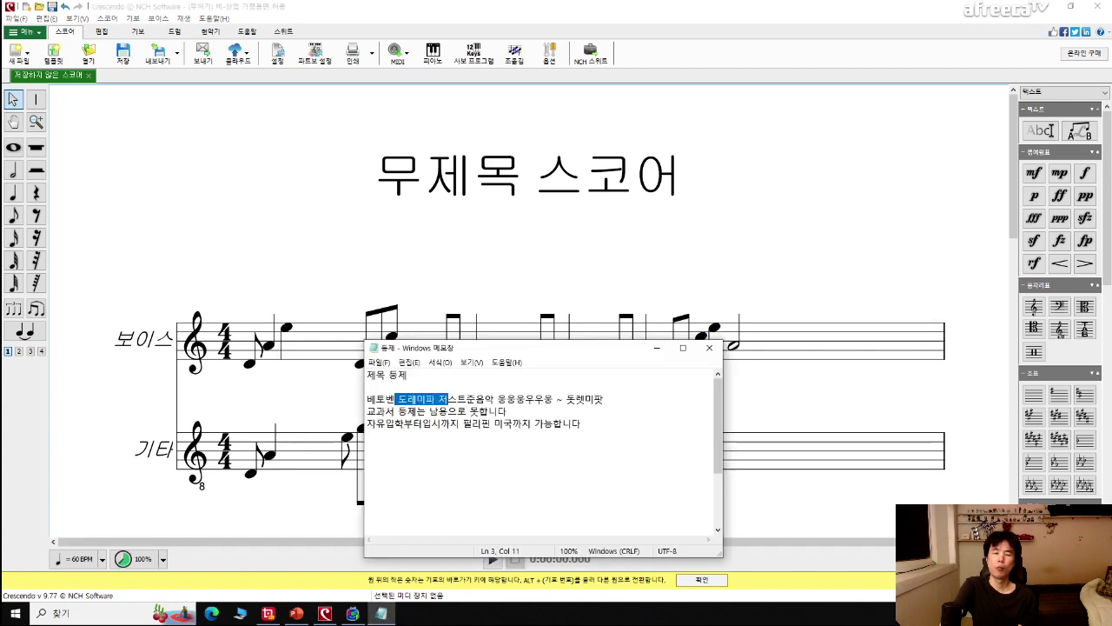
{"action": "left_click", "coordinate": [794, 383]}
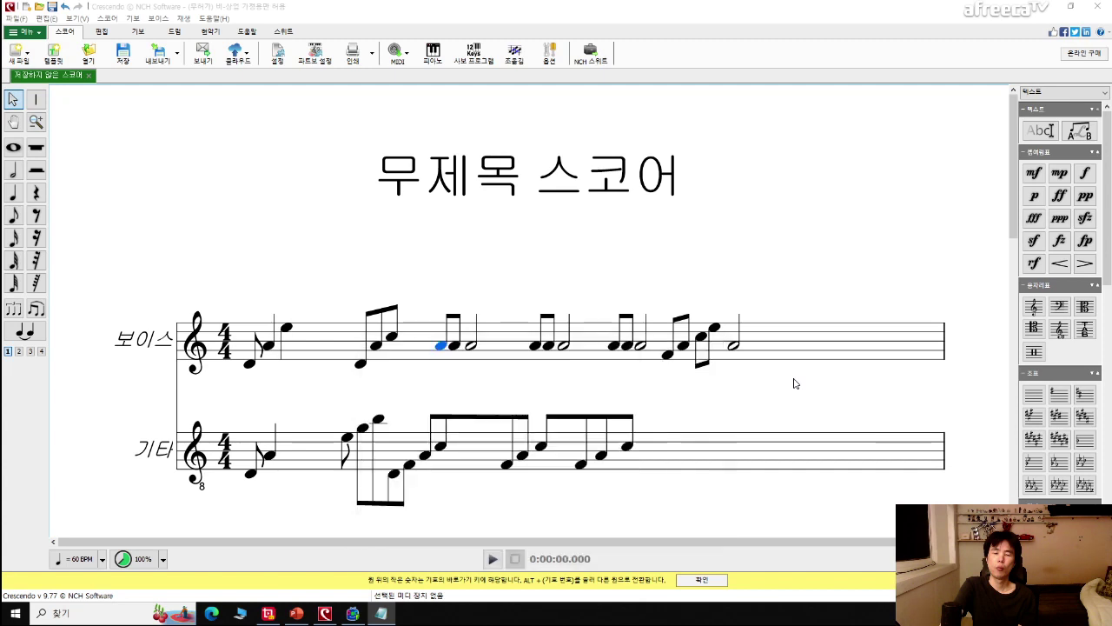
{"action": "left_click", "coordinate": [13, 216]}
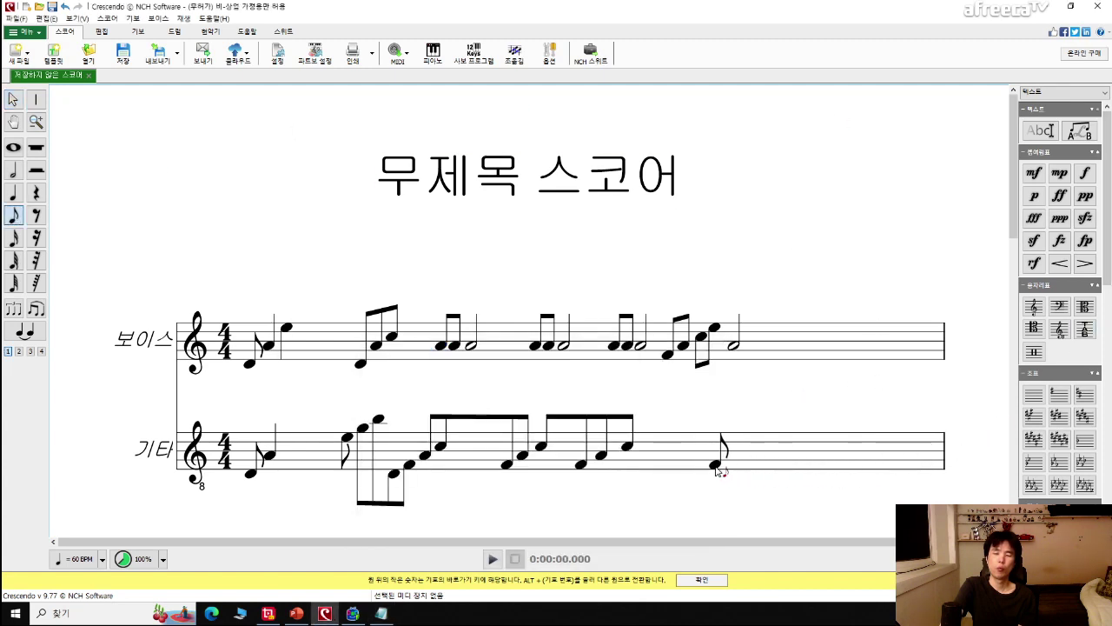
{"action": "left_click", "coordinate": [657, 466]}
{"action": "left_click", "coordinate": [674, 453]}
{"action": "left_click", "coordinate": [689, 446]}
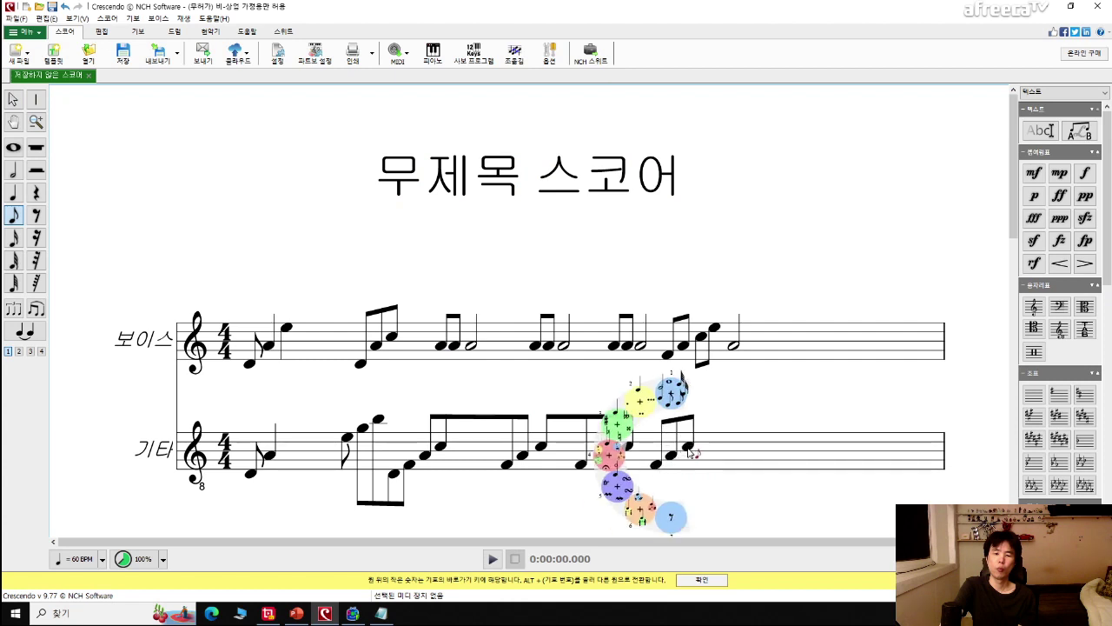
{"action": "left_click", "coordinate": [703, 443]}
{"action": "left_click", "coordinate": [704, 435]}
{"action": "left_click", "coordinate": [687, 429]}
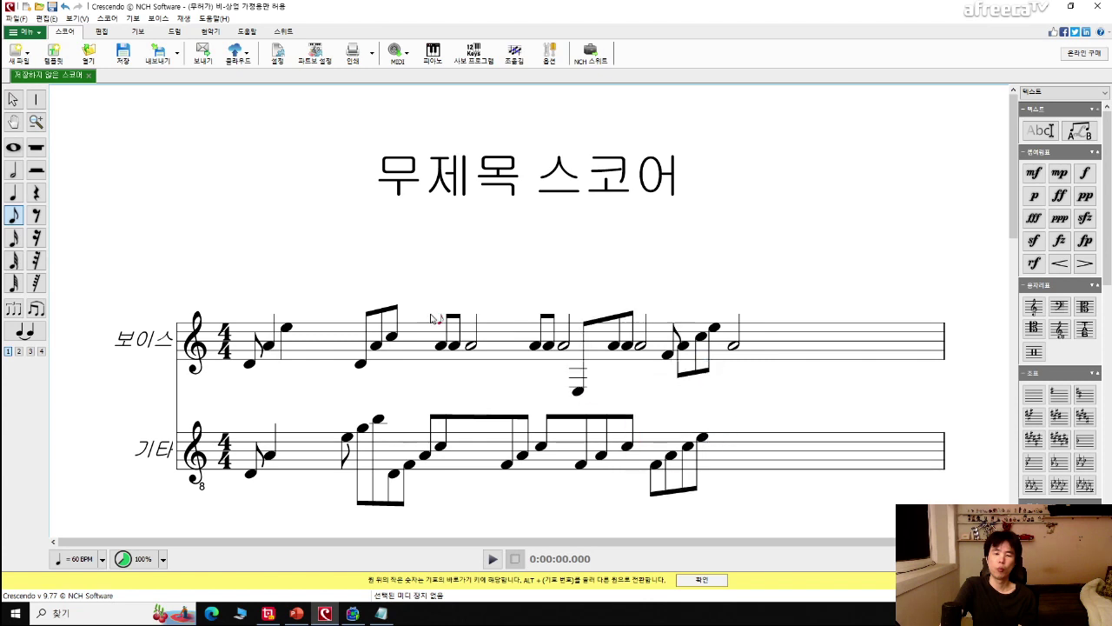
End the guitar phrase with half notes G and B and play the score.
{"action": "left_click", "coordinate": [13, 169]}
{"action": "left_click", "coordinate": [715, 426]}
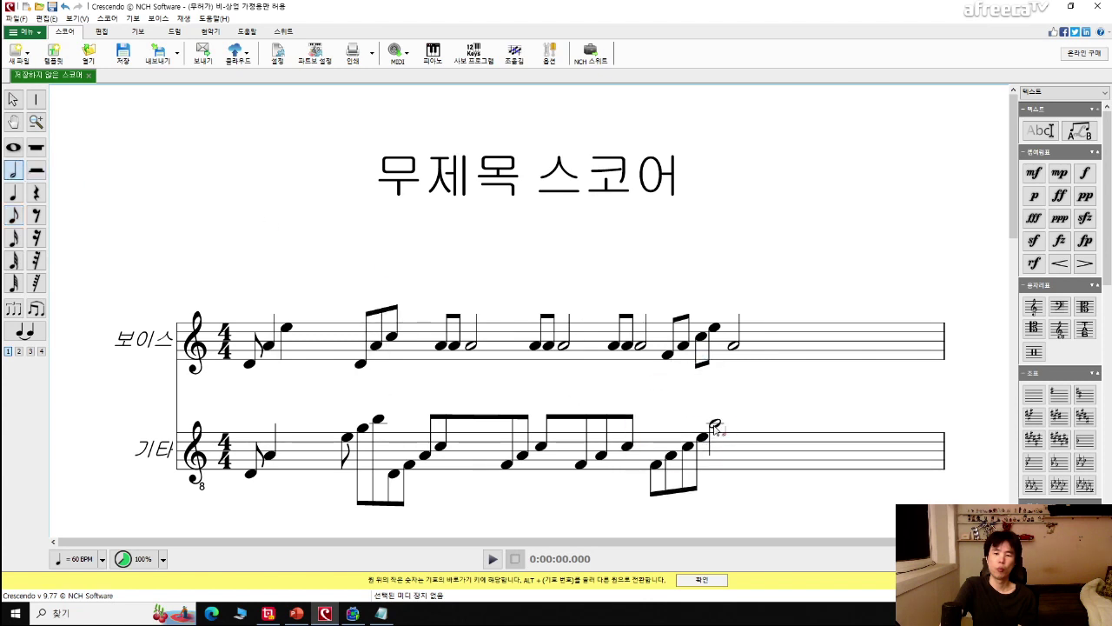
{"action": "left_click", "coordinate": [715, 428]}
{"action": "left_click", "coordinate": [732, 422]}
{"action": "key", "text": "Escape"}
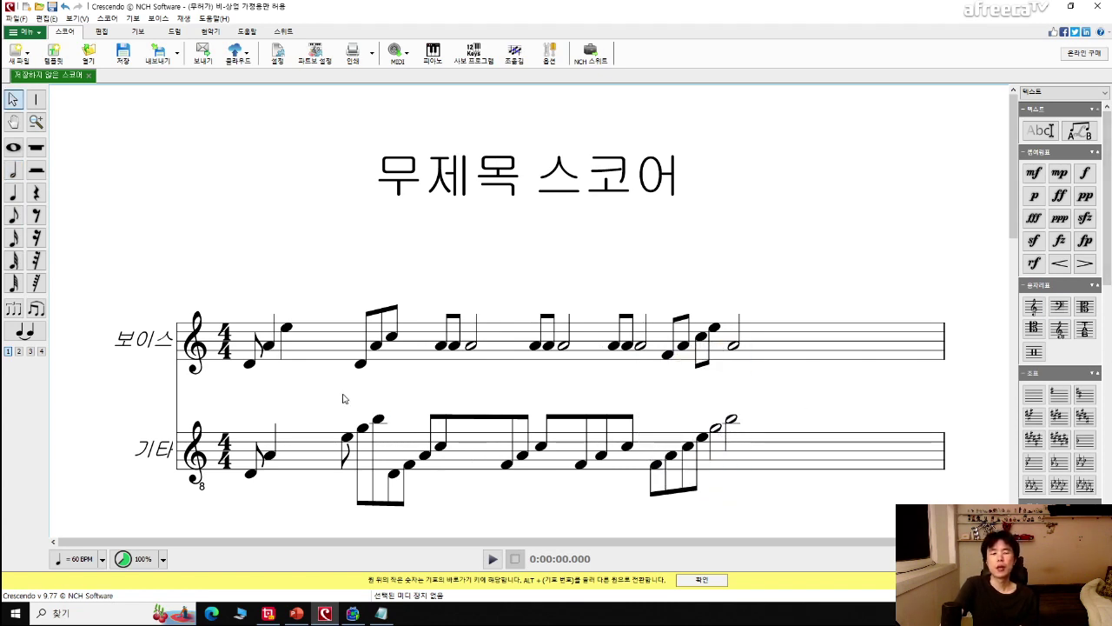
{"action": "key", "text": "space"}
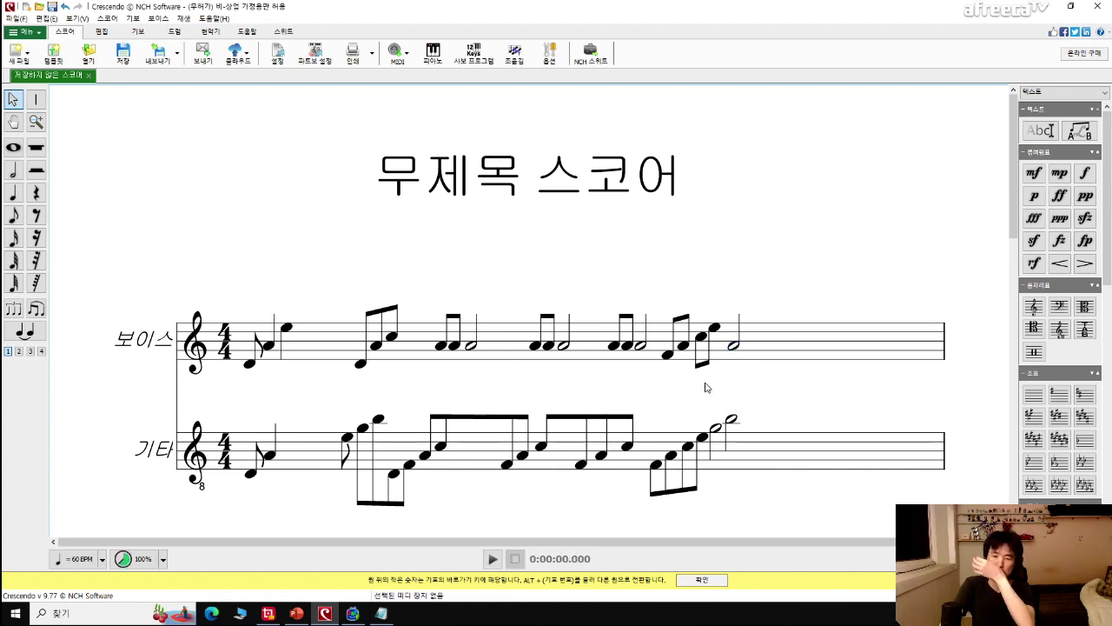
Show the 베토벤 line of the 등제 note and bring the note back up while the score plays.
{"action": "left_click", "coordinate": [380, 613]}
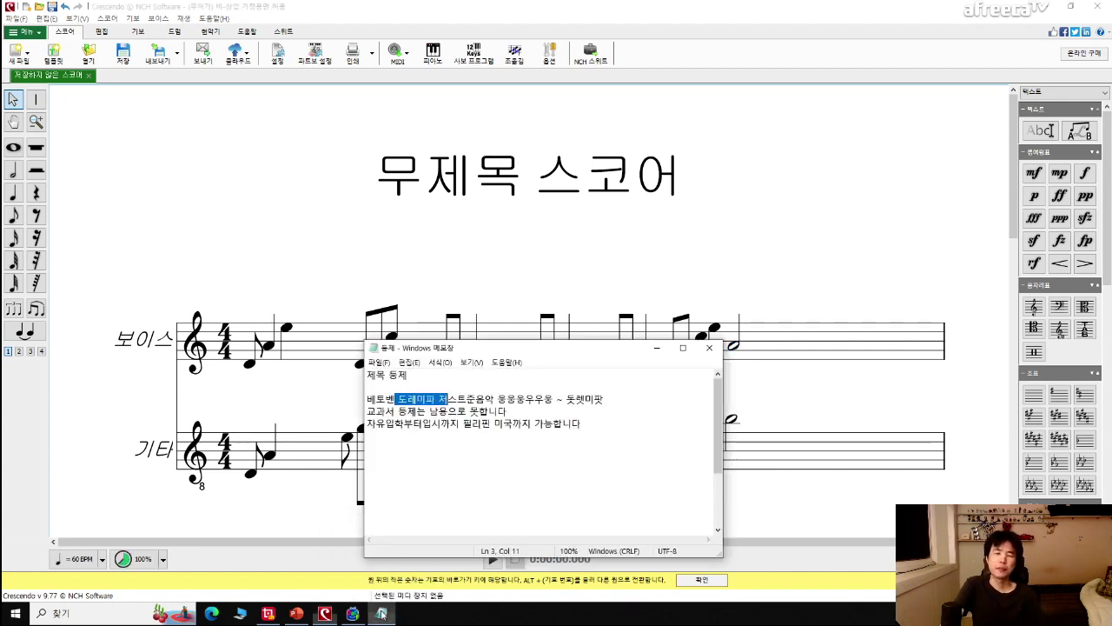
{"action": "left_click", "coordinate": [372, 399]}
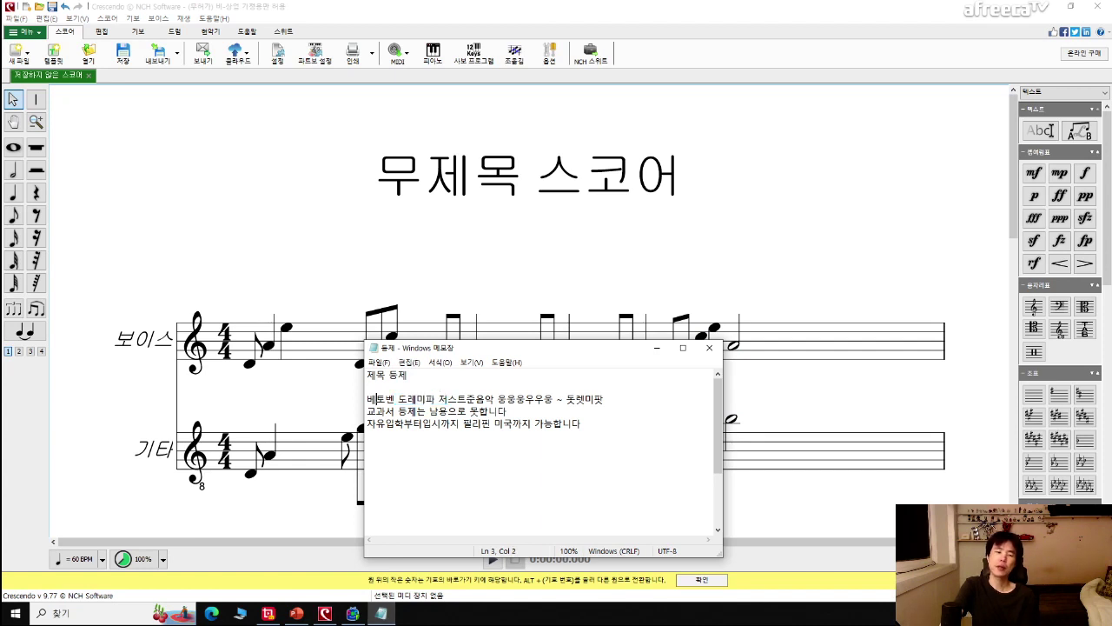
{"action": "left_click", "coordinate": [494, 240]}
{"action": "key", "text": "space"}
{"action": "left_click", "coordinate": [374, 613]}
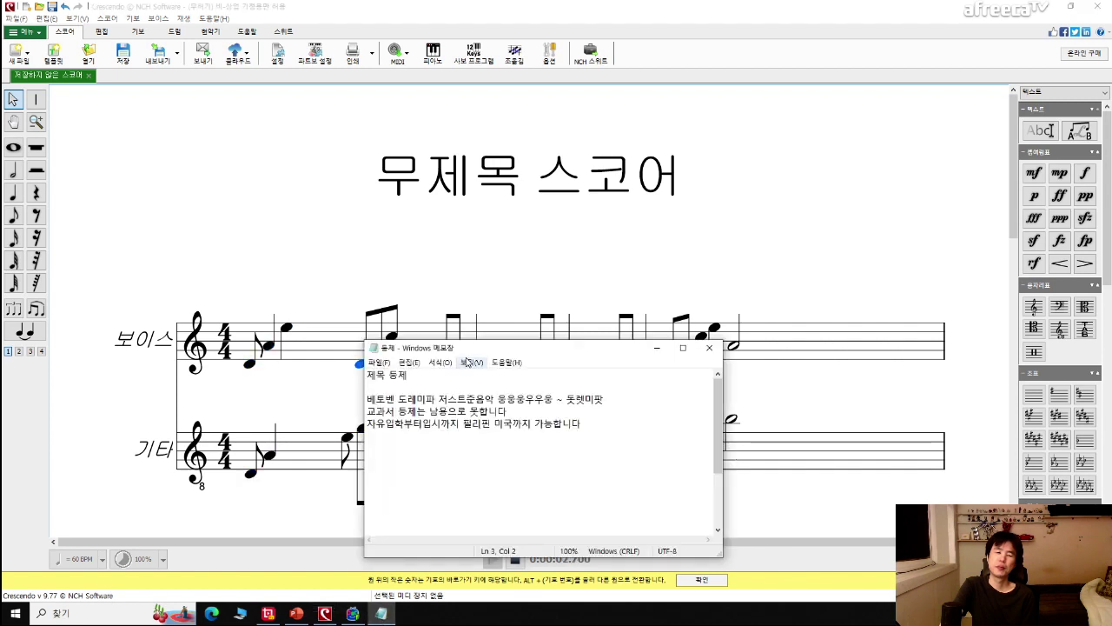
{"action": "left_click", "coordinate": [439, 361]}
Replay the score and move the 등제 note window up over the voice staff, ending with playback stopped.
{"action": "left_click", "coordinate": [304, 446]}
{"action": "key", "text": "space"}
{"action": "key", "text": "space"}
{"action": "left_click", "coordinate": [383, 613]}
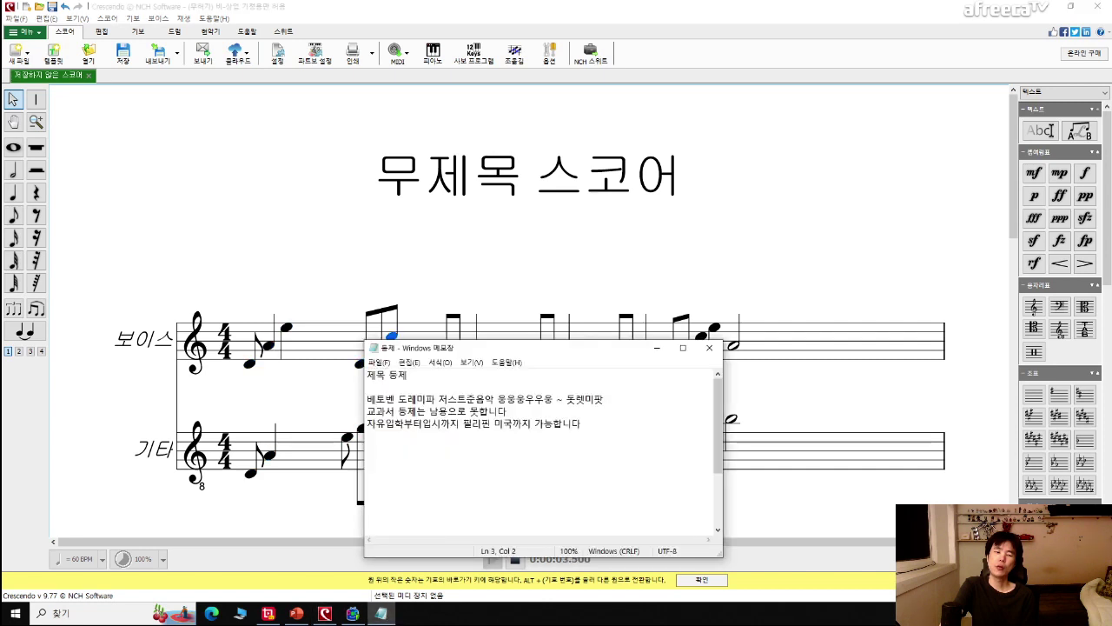
{"action": "left_click_drag", "start_coordinate": [521, 358], "coordinate": [690, 223]}
{"action": "left_click", "coordinate": [444, 399]}
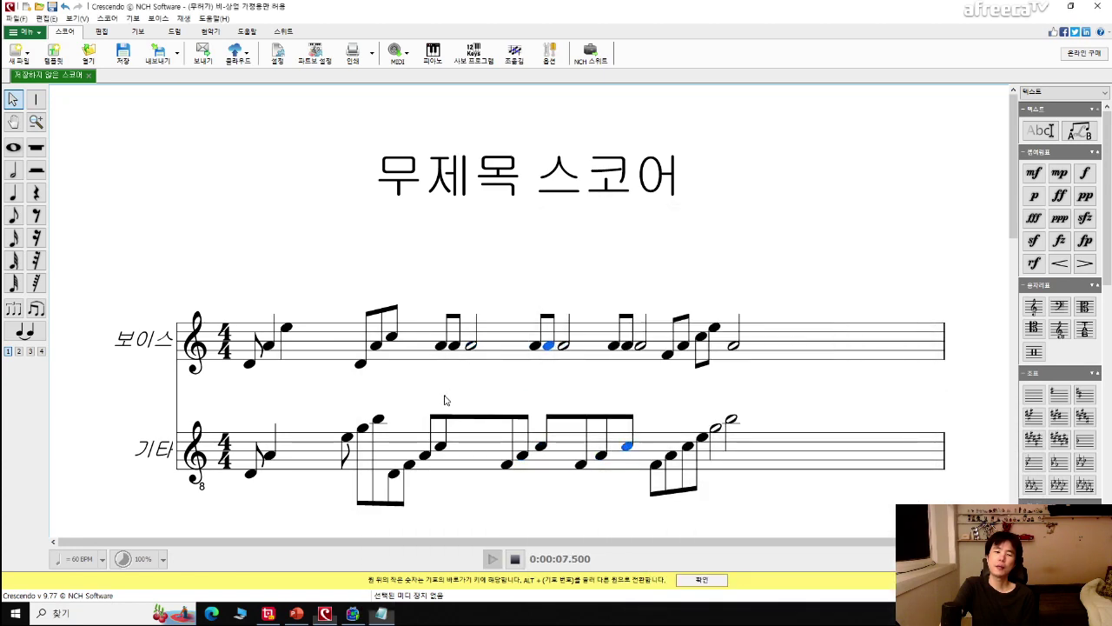
{"action": "key", "text": "space"}
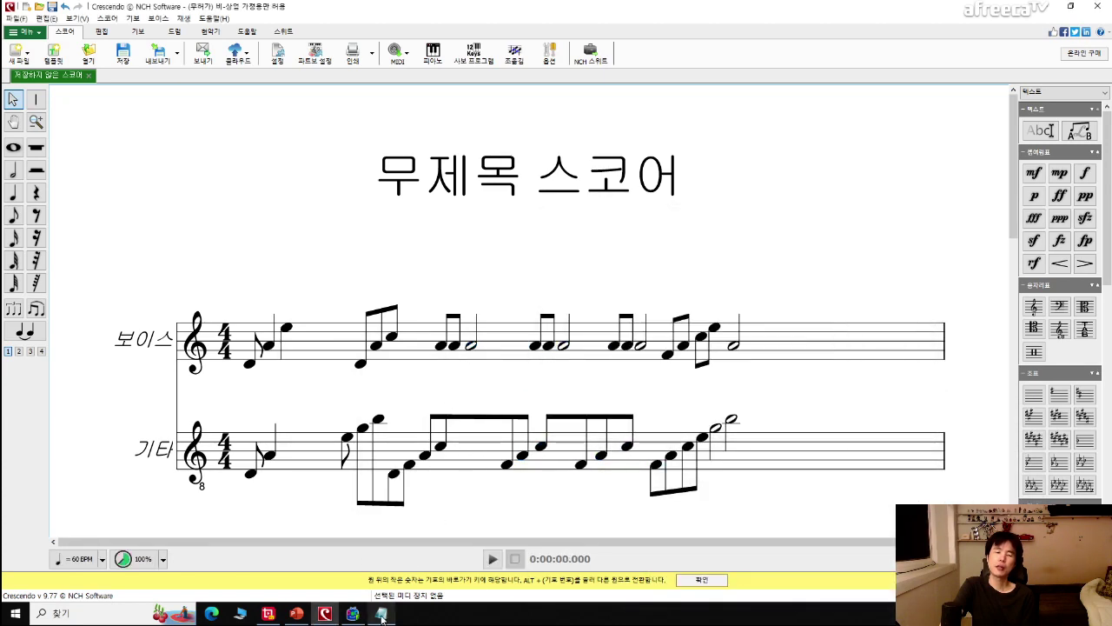
{"action": "mouse_move", "coordinate": [382, 613]}
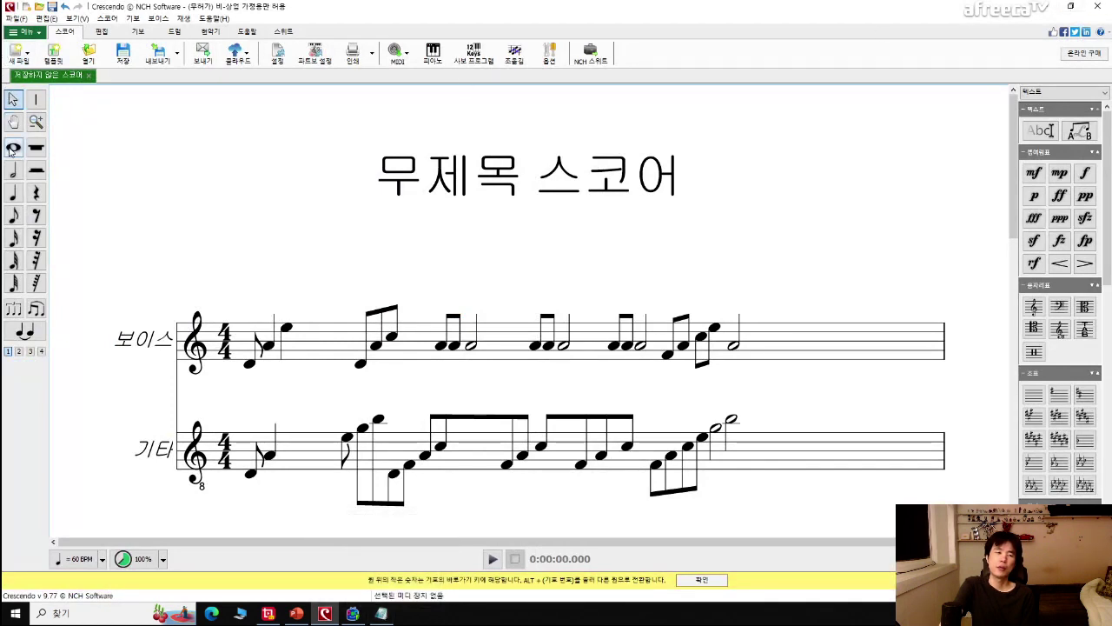
{"action": "left_click", "coordinate": [13, 215]}
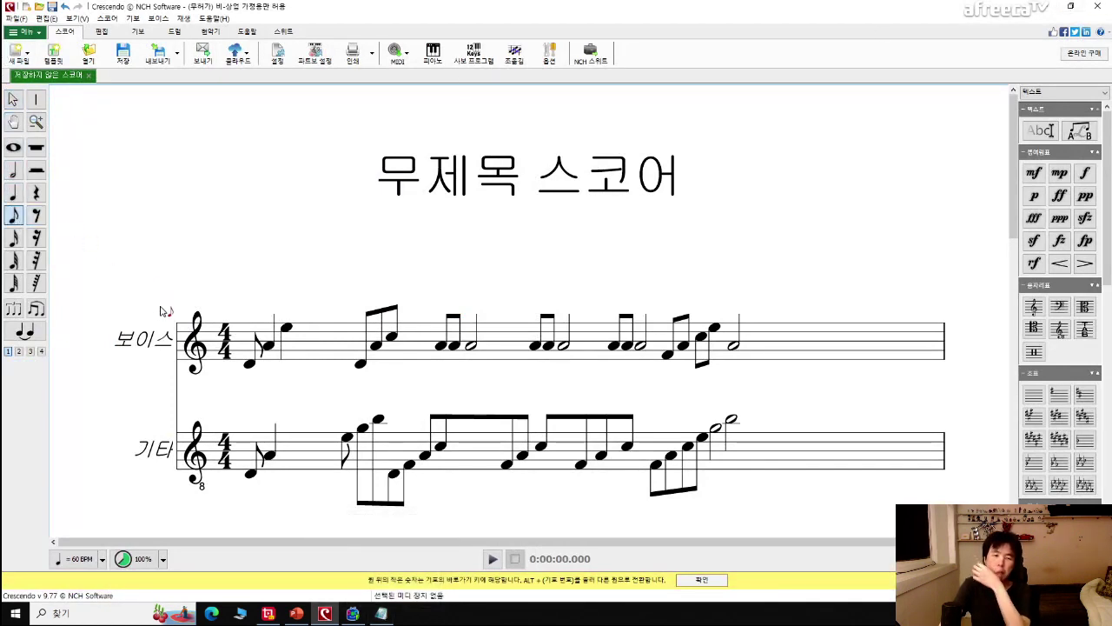
{"action": "left_click", "coordinate": [347, 368]}
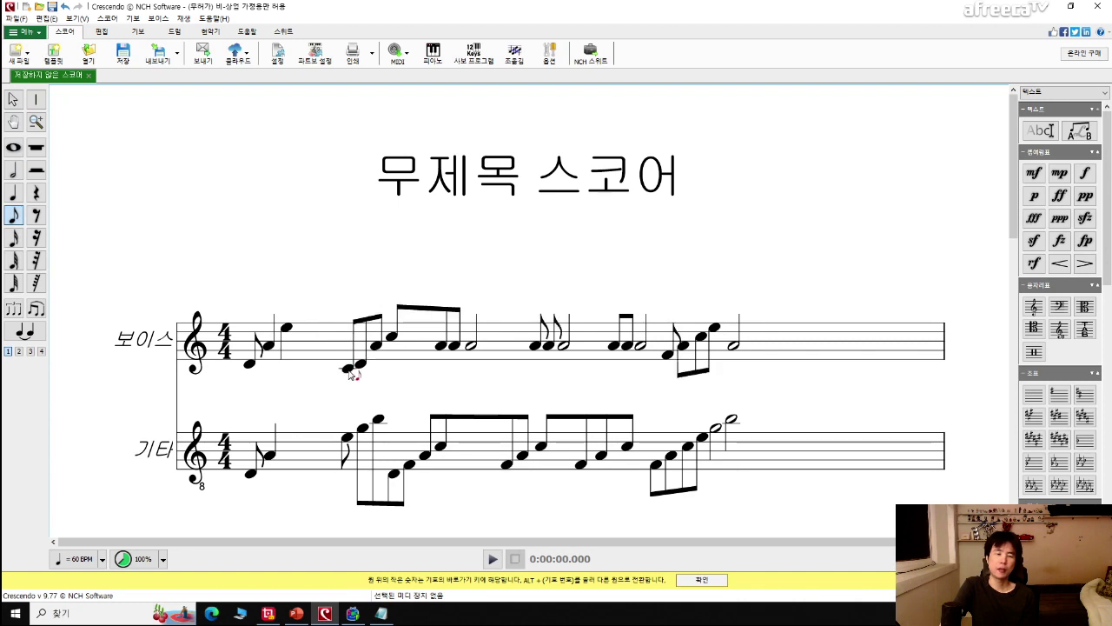
{"action": "left_click", "coordinate": [300, 333]}
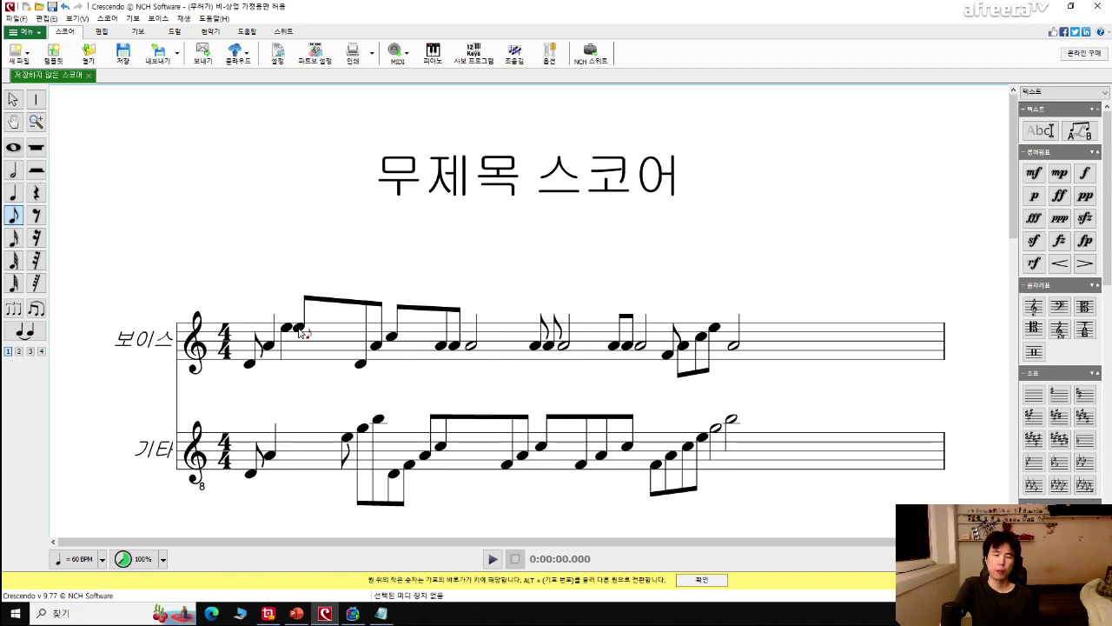
{"action": "key", "text": "ctrl+z"}
{"action": "key", "text": "ctrl+z"}
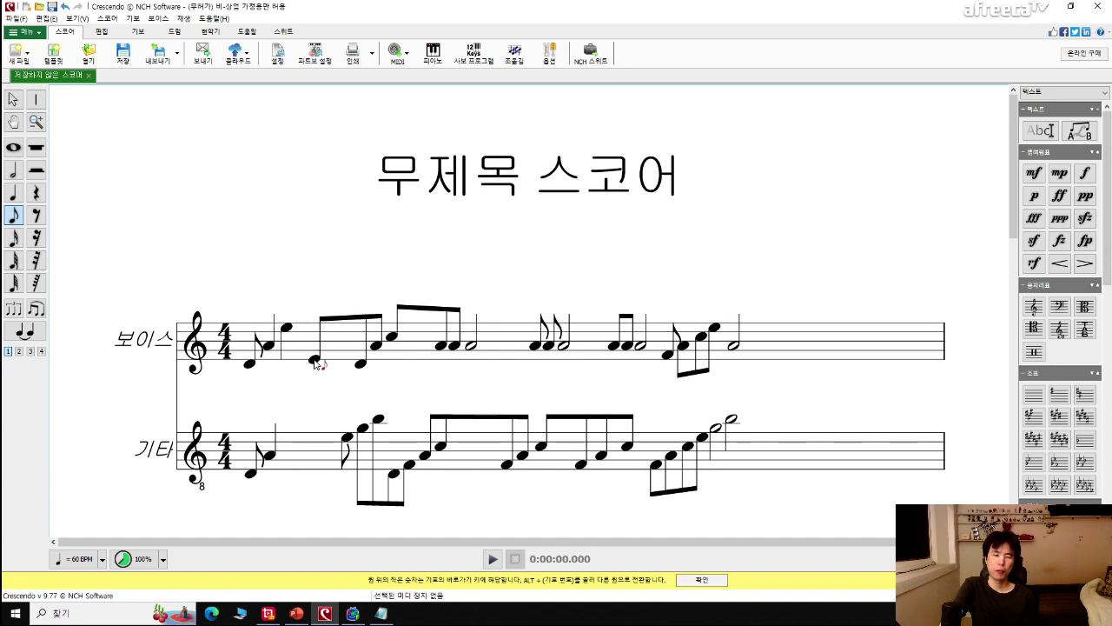
{"action": "key", "text": "Escape"}
Show the 등제 note once more and replay the score from the beginning.
{"action": "left_click", "coordinate": [380, 614]}
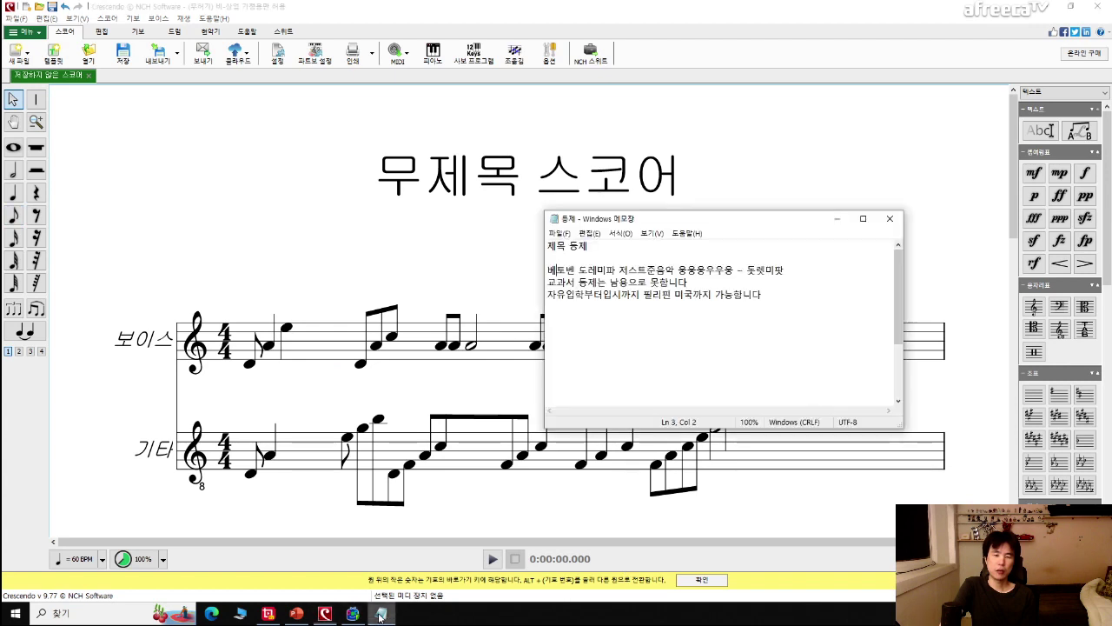
{"action": "left_click", "coordinate": [465, 278]}
{"action": "key", "text": "space"}
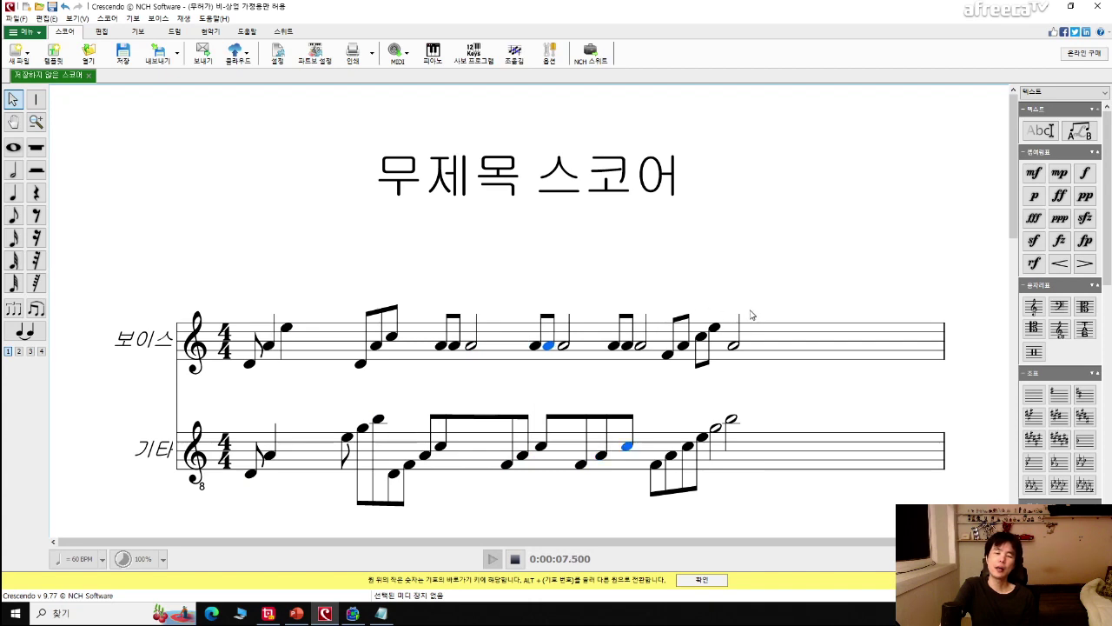
{"action": "key", "text": "space"}
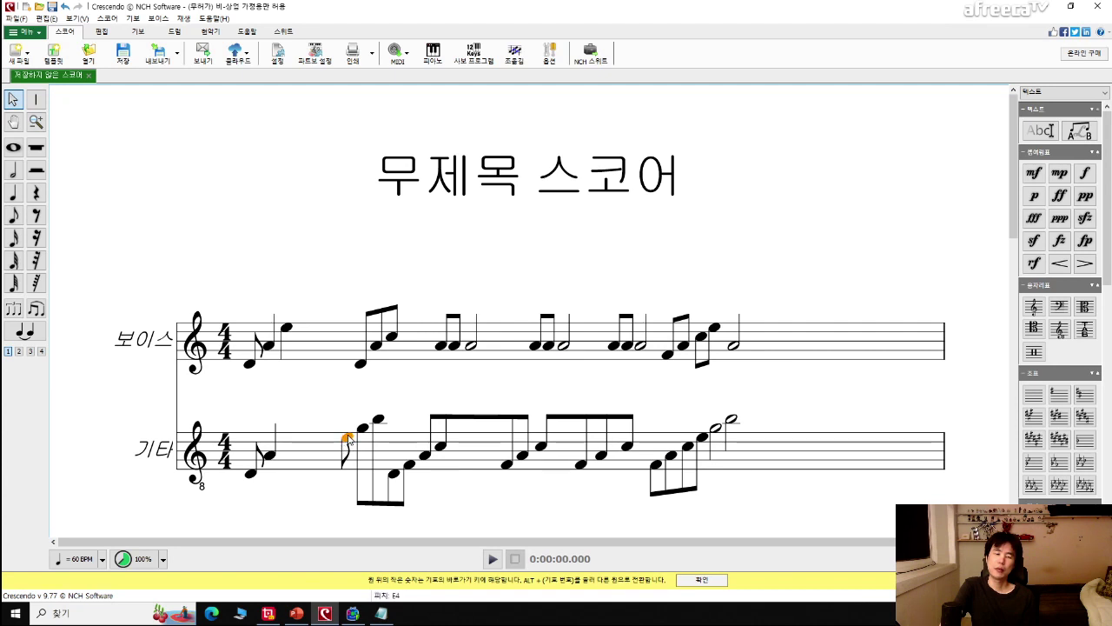
{"action": "left_click", "coordinate": [13, 216]}
{"action": "left_click", "coordinate": [339, 344]}
{"action": "left_click", "coordinate": [340, 344]}
{"action": "right_click", "coordinate": [341, 345]}
{"action": "left_click", "coordinate": [414, 23]}
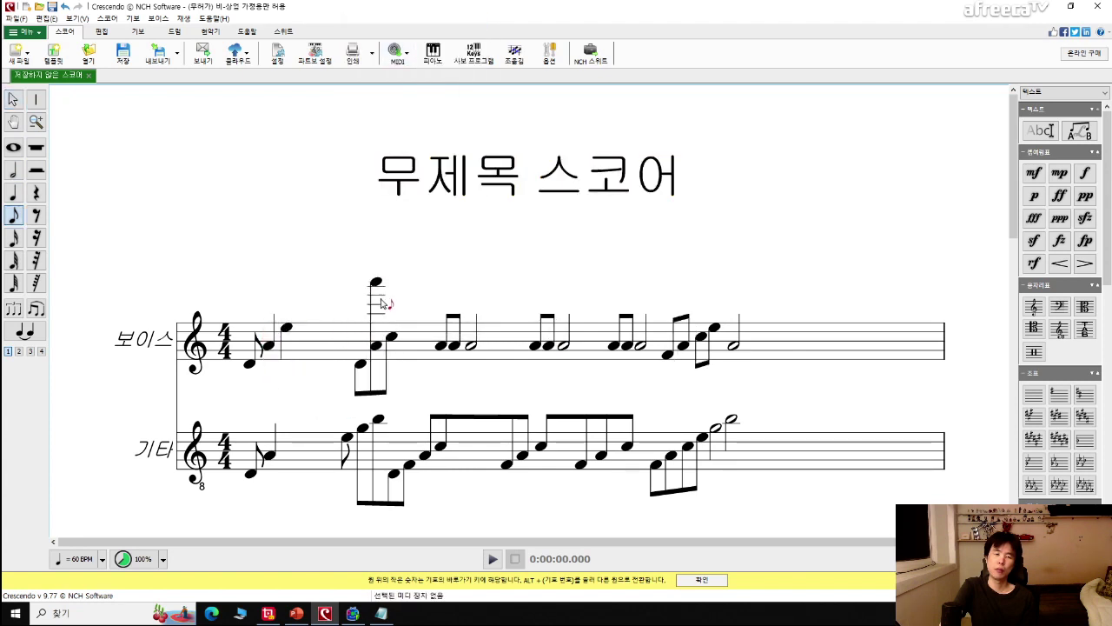
{"action": "key", "text": "Escape"}
Move the voice group D, A, C and the guitar group E, G, B back to just after the opening notes.
{"action": "left_click_drag", "start_coordinate": [391, 341], "coordinate": [339, 341]}
{"action": "left_click_drag", "start_coordinate": [378, 420], "coordinate": [328, 421]}
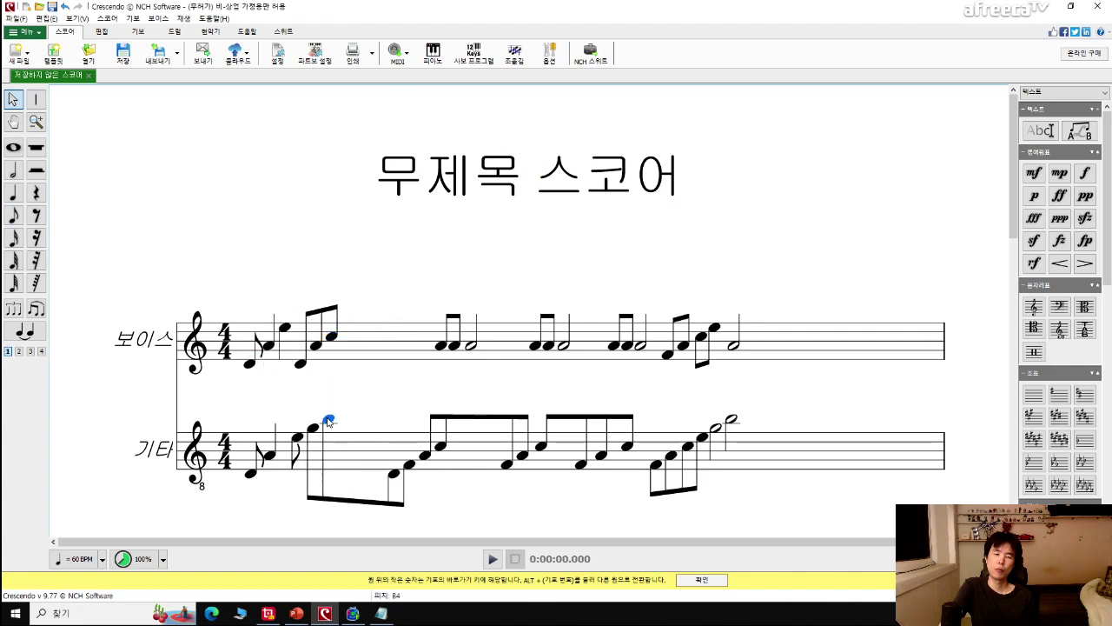
Add ascending eighth notes A, C and E on the guitar staff right after the E-G-B group.
{"action": "left_click", "coordinate": [14, 217]}
{"action": "left_click", "coordinate": [346, 466]}
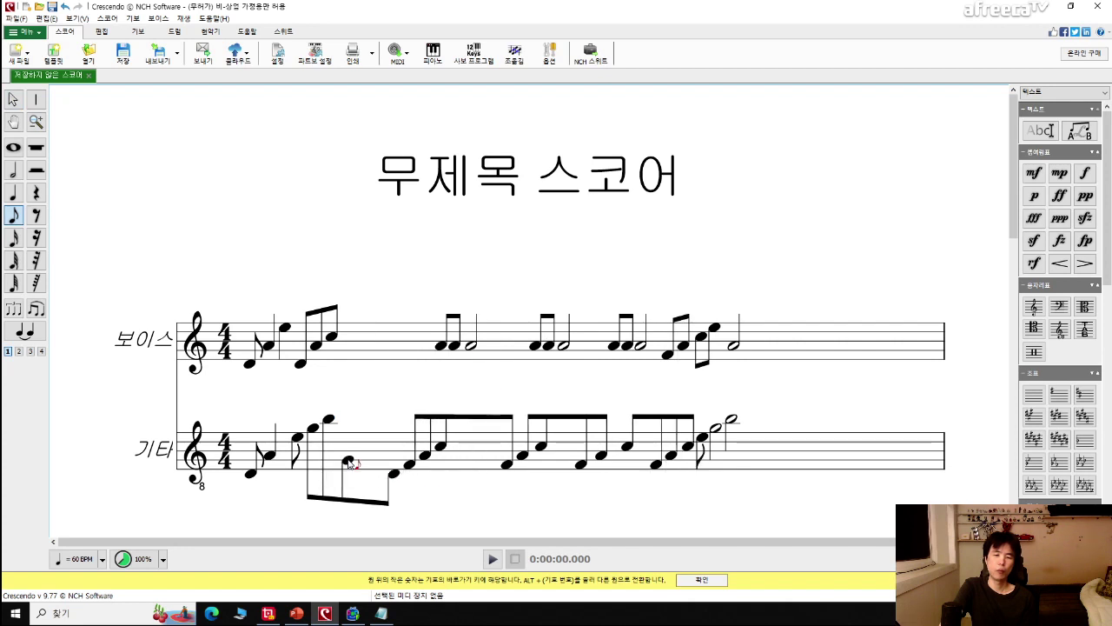
{"action": "left_click_drag", "start_coordinate": [346, 468], "coordinate": [359, 451]}
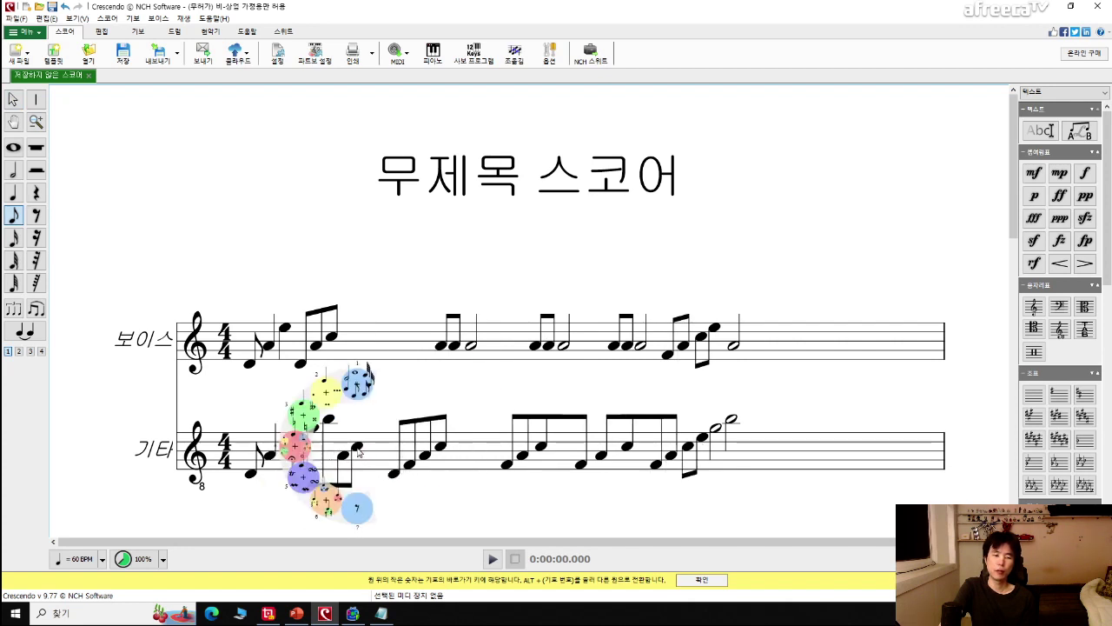
{"action": "left_click", "coordinate": [376, 438]}
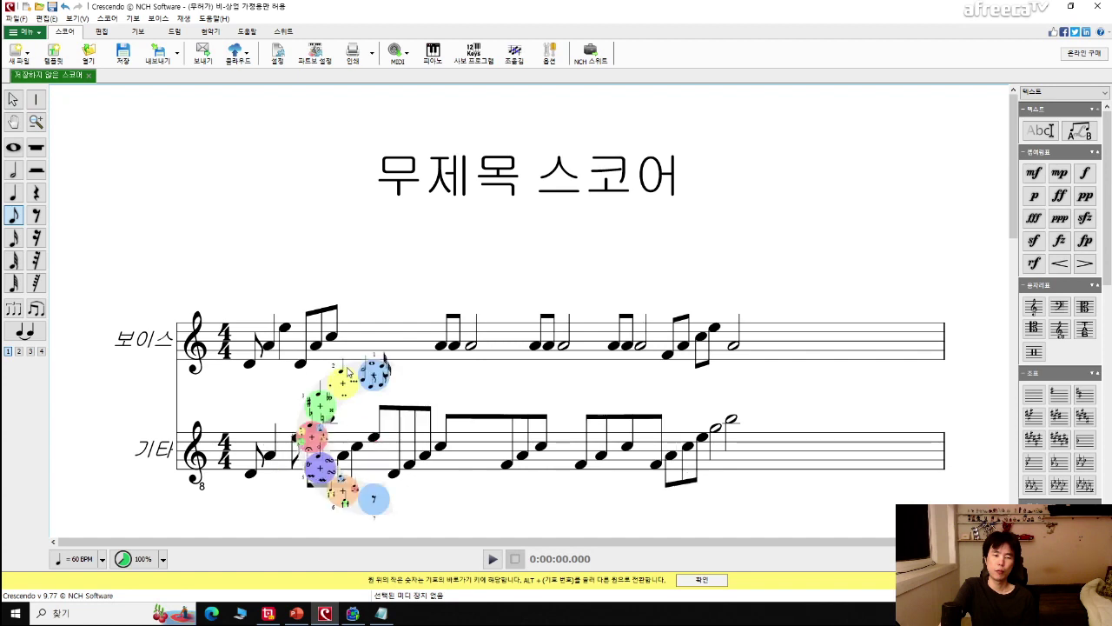
Add ascending eighth notes A, C and E on the voice staff after the D-A-C group and play the score.
{"action": "left_click", "coordinate": [365, 342]}
{"action": "left_click_drag", "start_coordinate": [366, 344], "coordinate": [368, 347]}
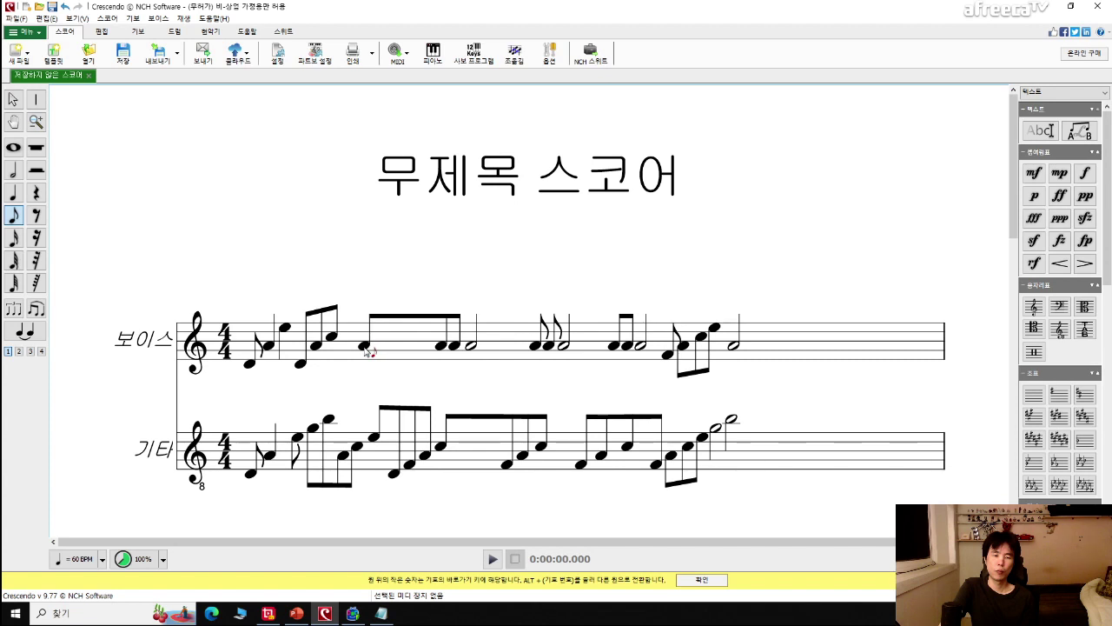
{"action": "left_click", "coordinate": [380, 343]}
{"action": "left_click_drag", "start_coordinate": [379, 344], "coordinate": [379, 340]}
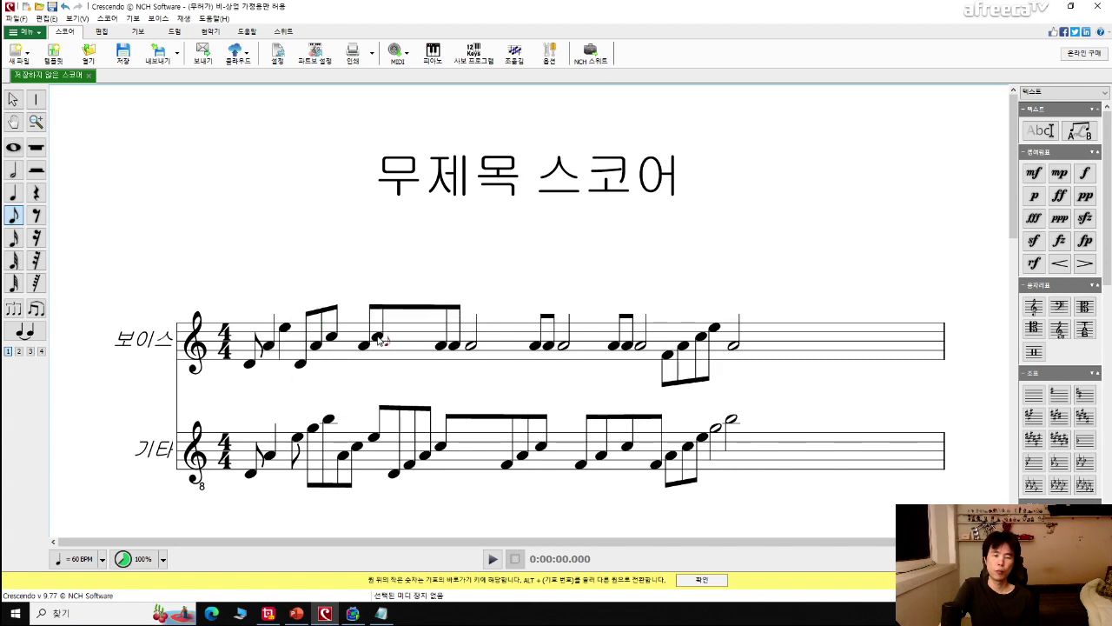
{"action": "left_click", "coordinate": [396, 332]}
{"action": "right_click", "coordinate": [396, 332]}
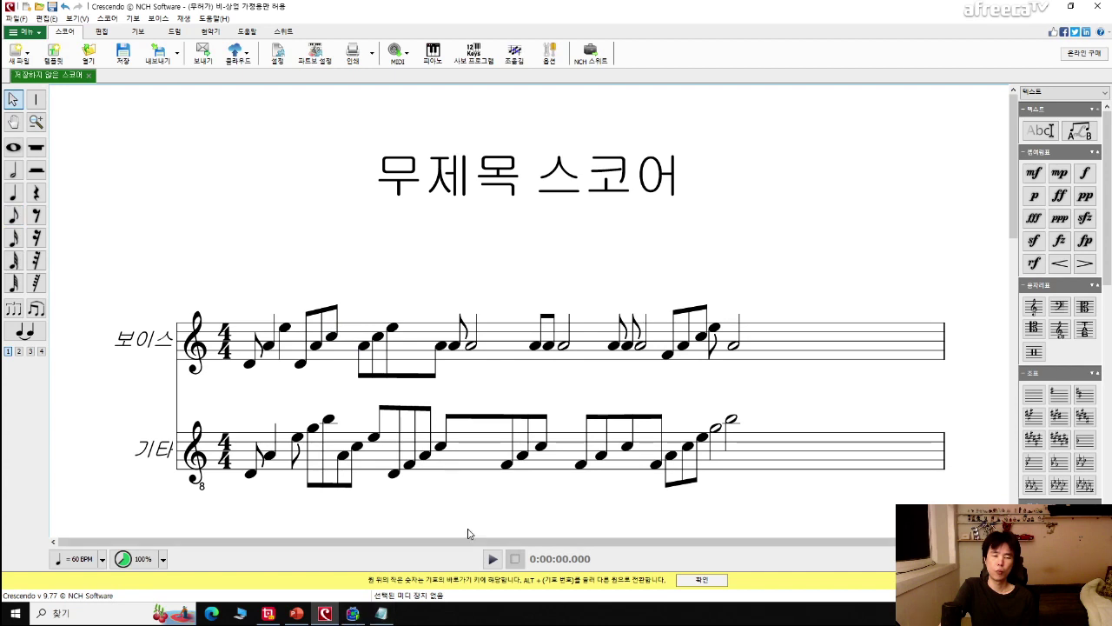
{"action": "key", "text": "space"}
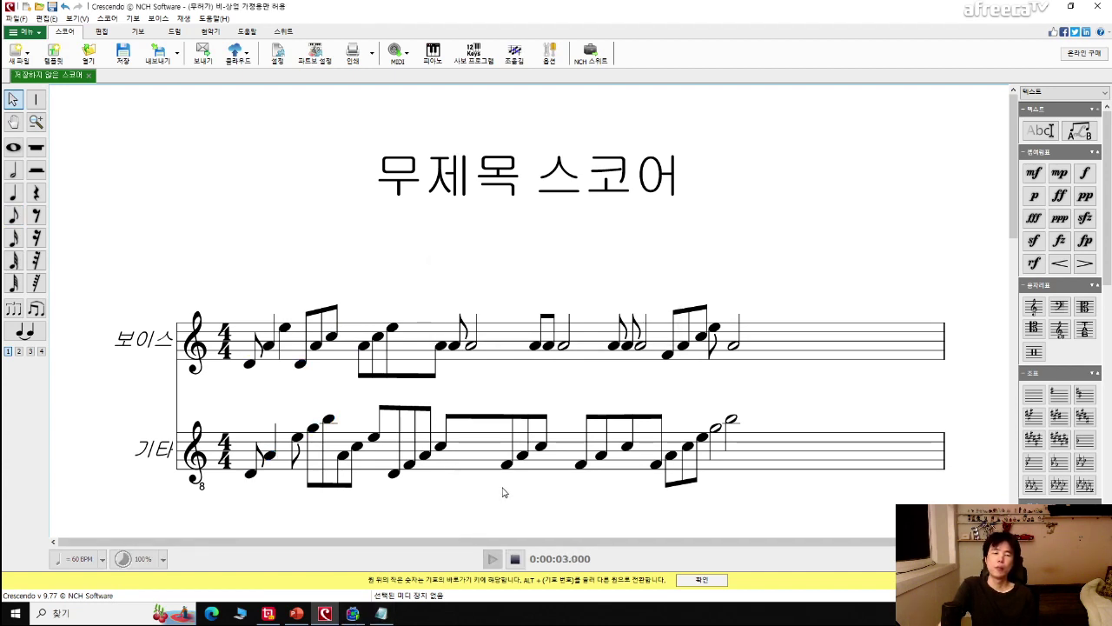
{"action": "key", "text": "space"}
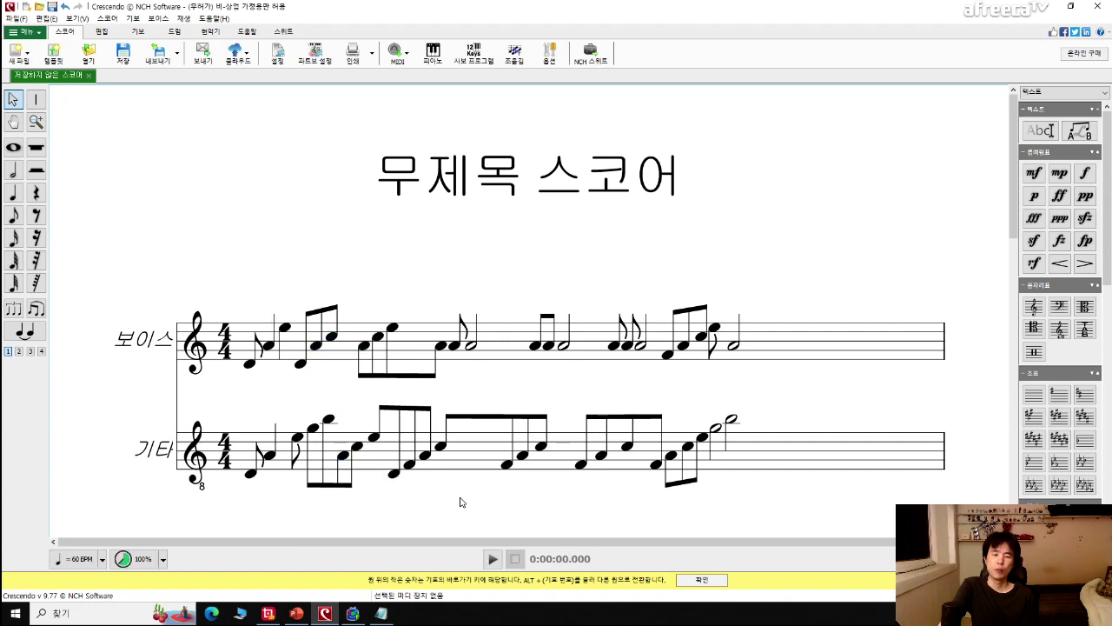
Add an eighth note G after the new A-C-E groups on both the voice and guitar staves.
{"action": "left_click", "coordinate": [13, 215]}
{"action": "left_click", "coordinate": [407, 321]}
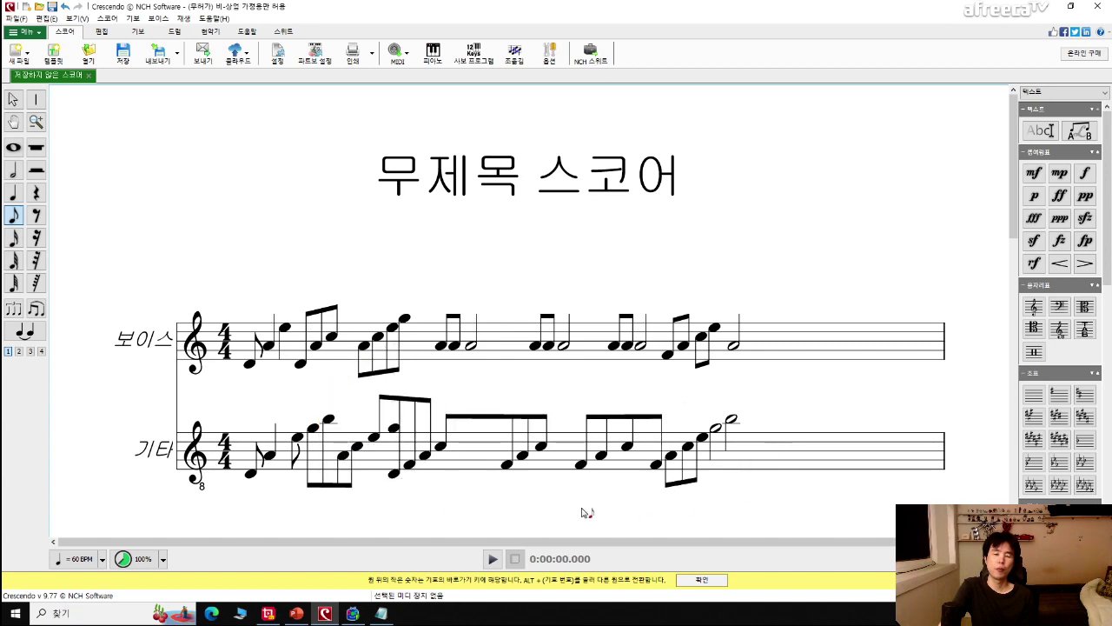
{"action": "key", "text": "Escape"}
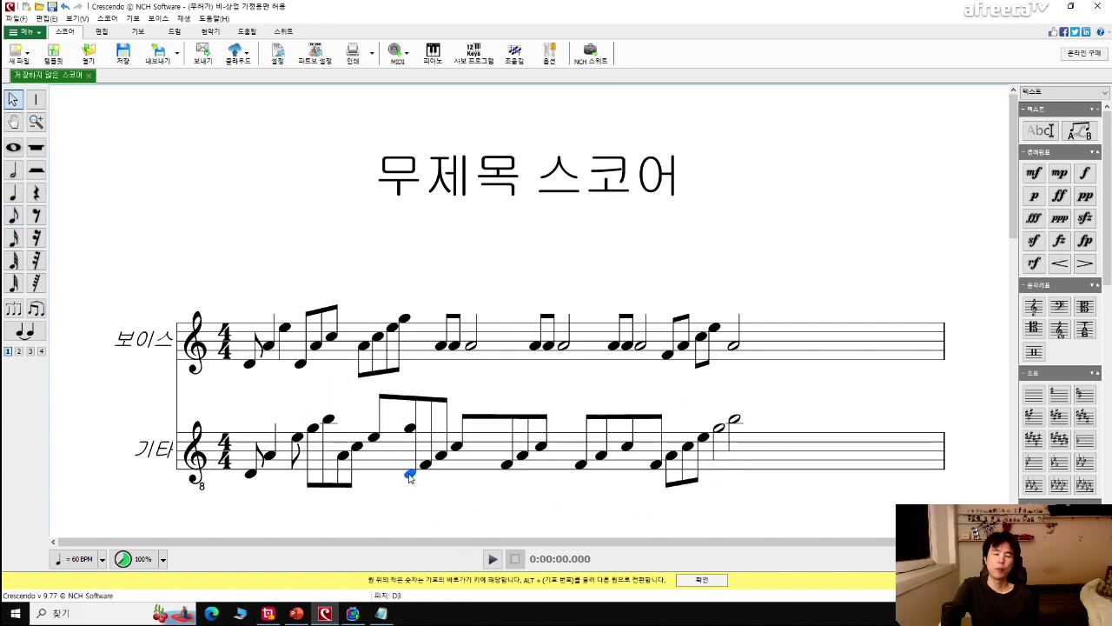
Cut the high G stacked above the D on the guitar staff and add an eighth note G right after the A-C-E group.
{"action": "left_click", "coordinate": [412, 431]}
{"action": "right_click", "coordinate": [413, 433]}
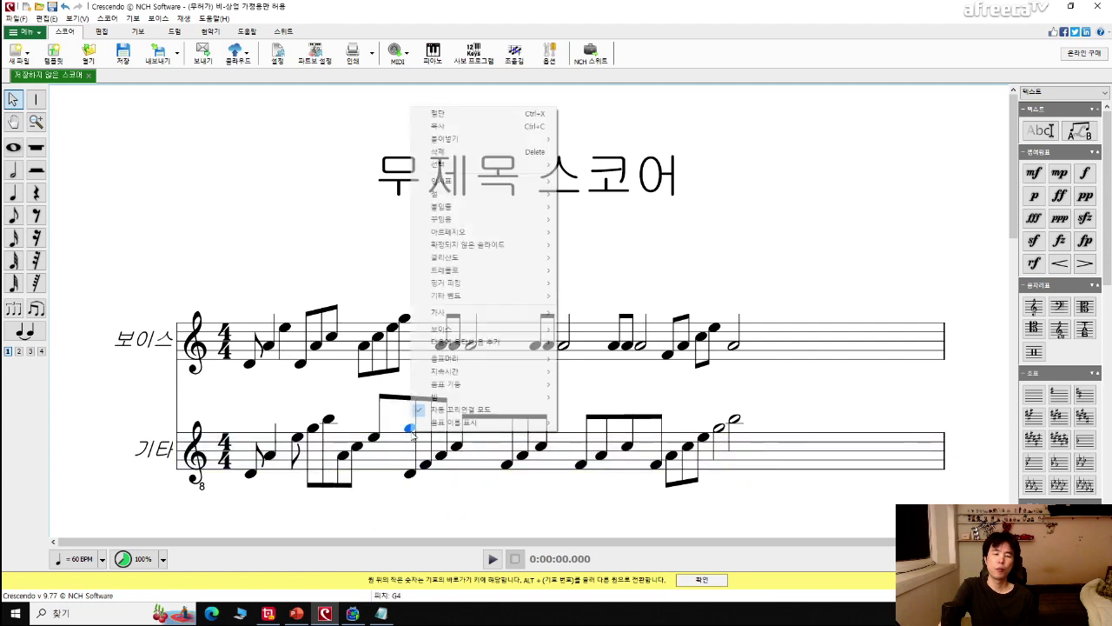
{"action": "left_click", "coordinate": [440, 114]}
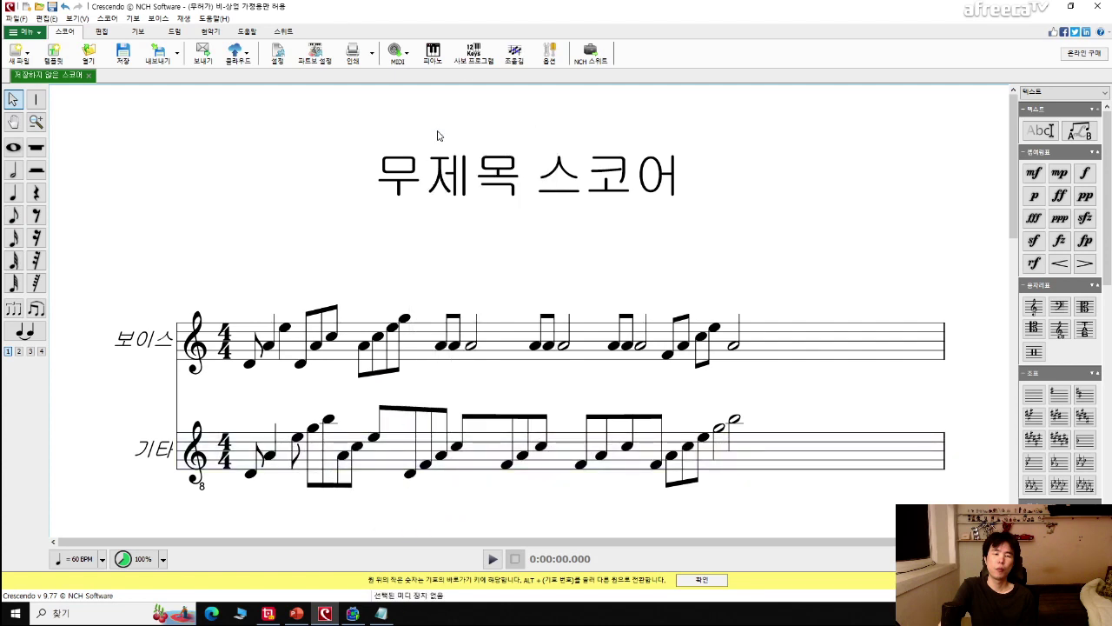
{"action": "left_click", "coordinate": [13, 216]}
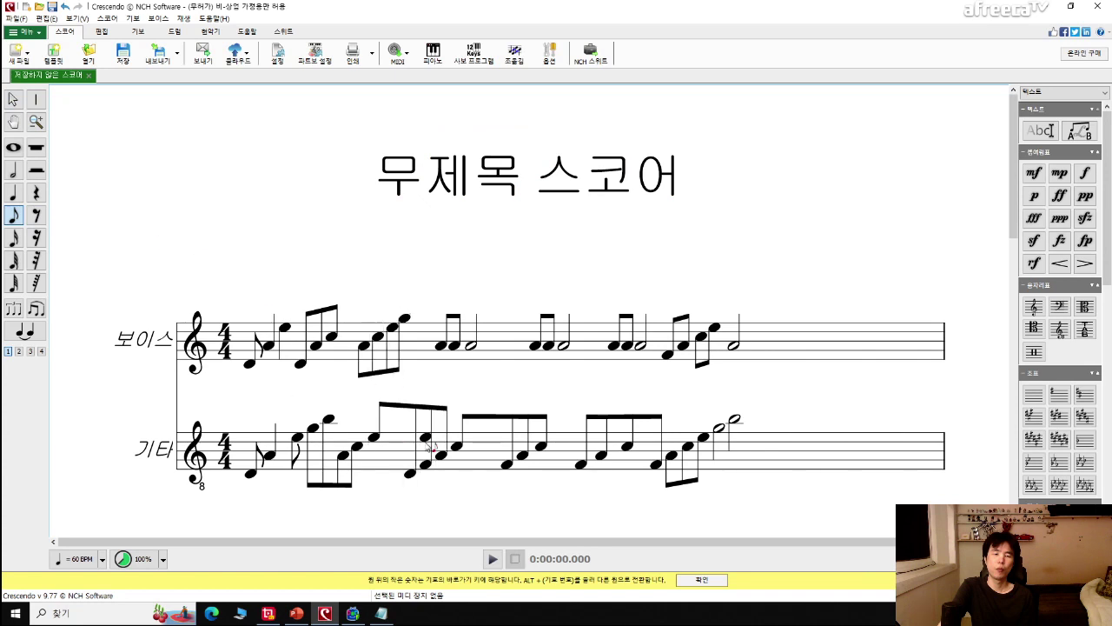
{"action": "left_click", "coordinate": [391, 434]}
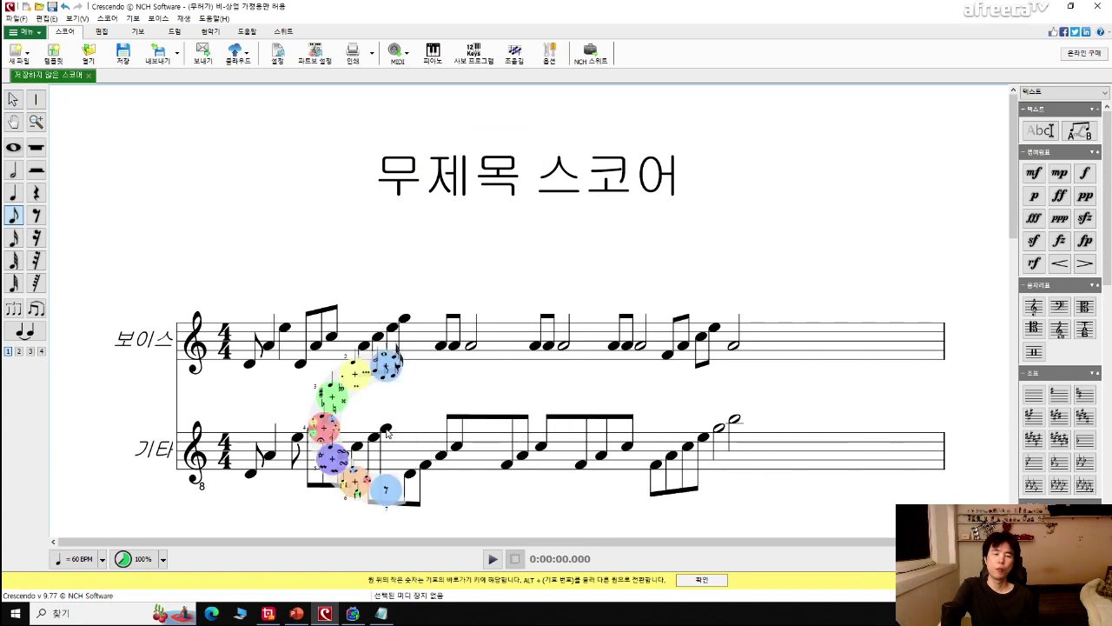
{"action": "key", "text": "Escape"}
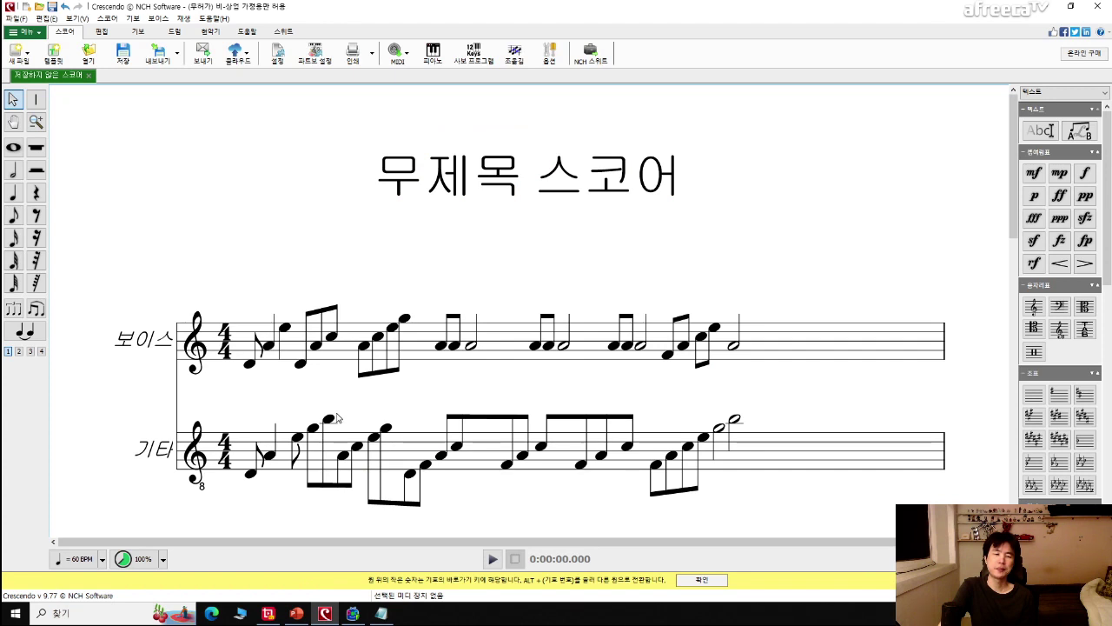
Play back the score to check the voice and guitar phrases together.
{"action": "key", "text": "space"}
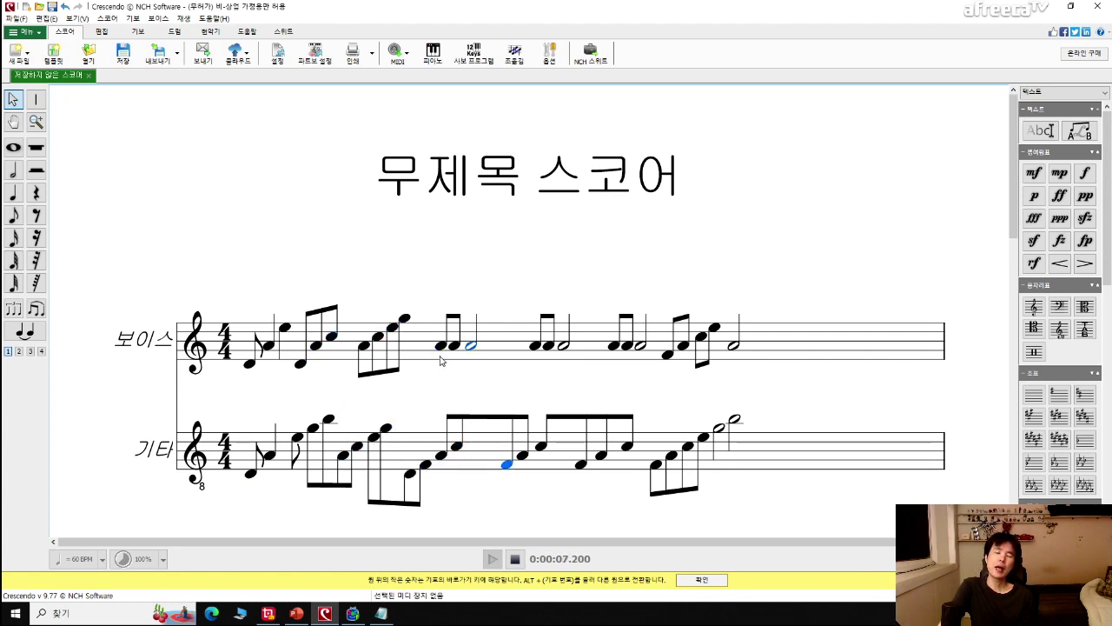
{"action": "key", "text": "space"}
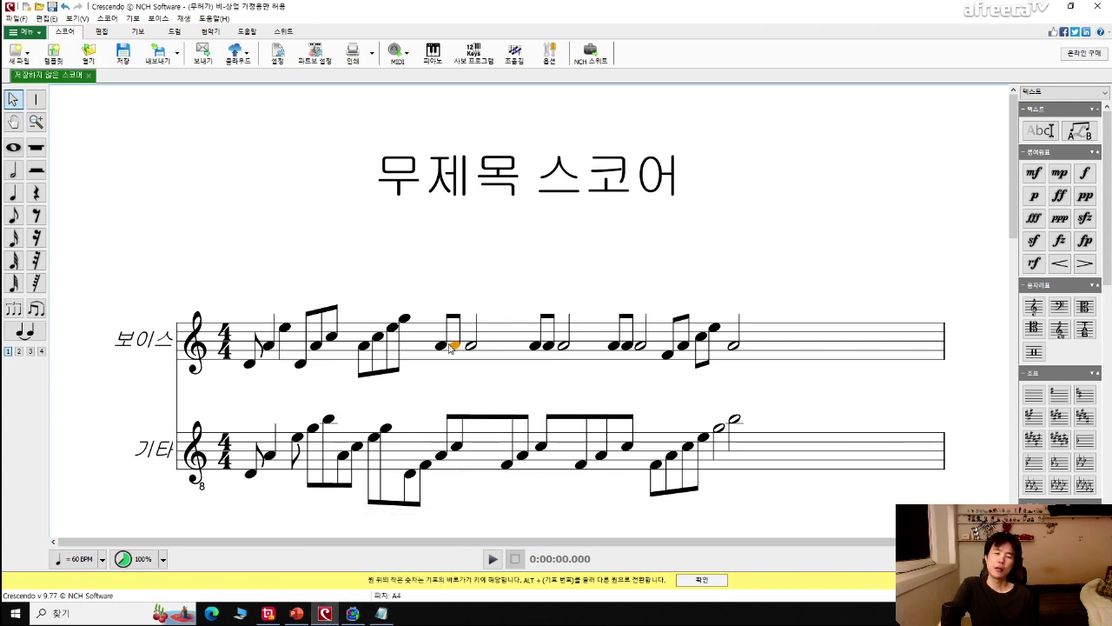
{"action": "left_click", "coordinate": [457, 446]}
{"action": "key", "text": "space"}
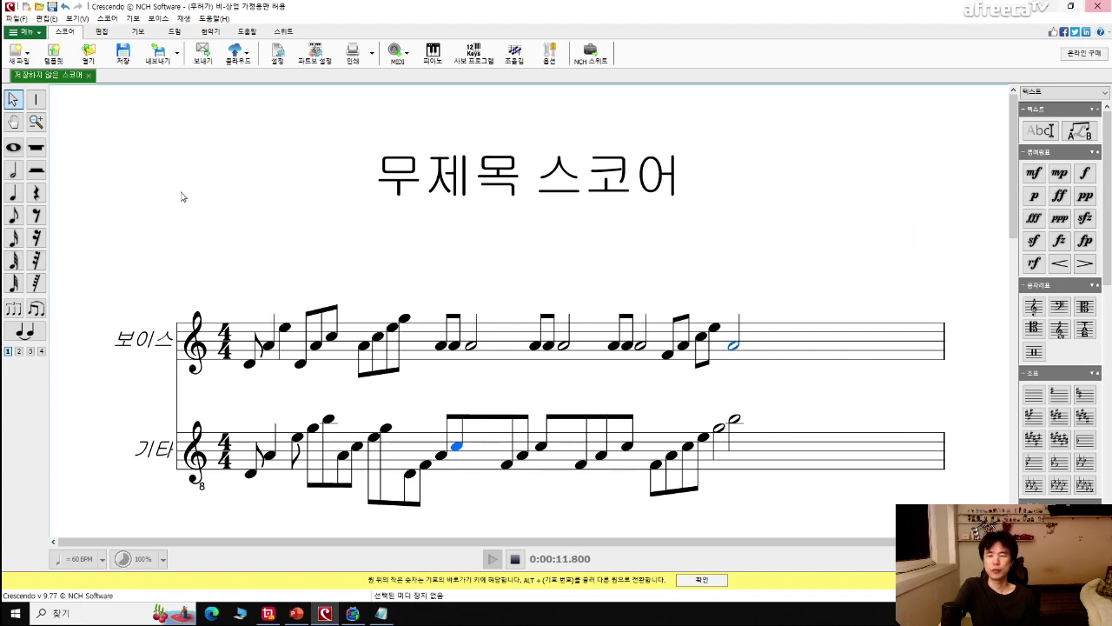
Shift the F-A-C-E-A phrase toward the end of the voice measure and add sixteenth notes E, C and A after the preceding half note.
{"action": "left_click_drag", "start_coordinate": [667, 356], "coordinate": [830, 358]}
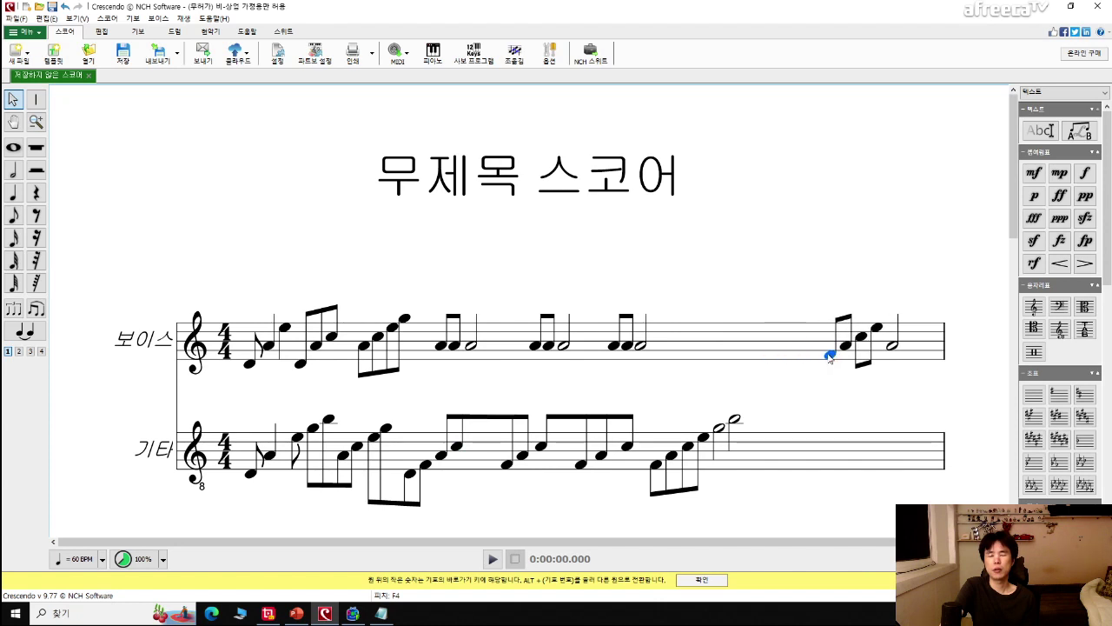
{"action": "left_click_drag", "start_coordinate": [830, 358], "coordinate": [830, 356]}
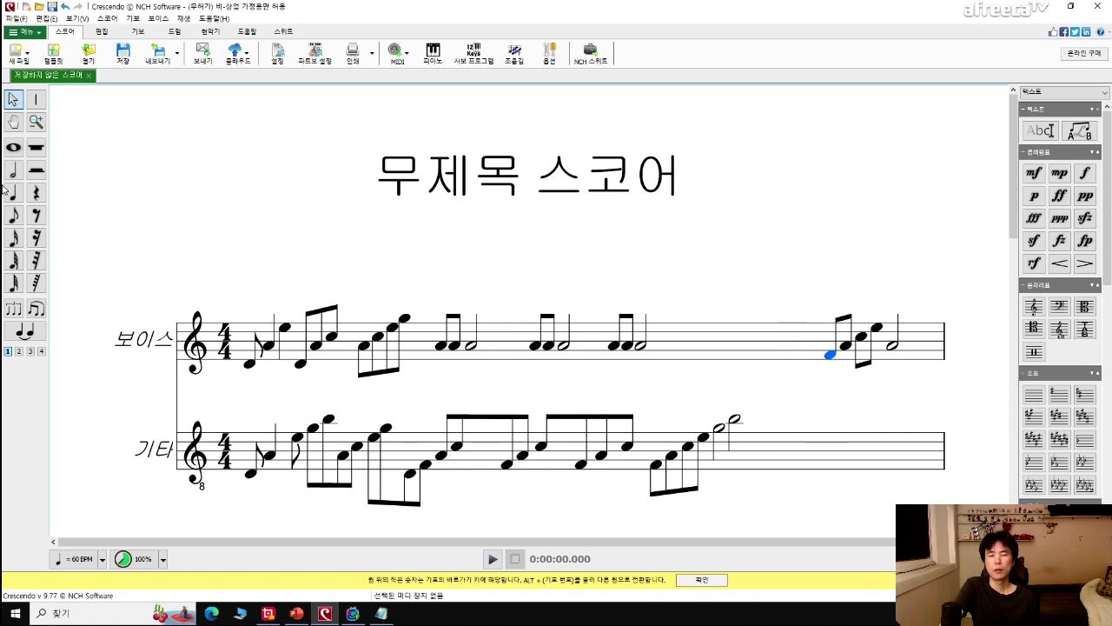
{"action": "left_click", "coordinate": [14, 237]}
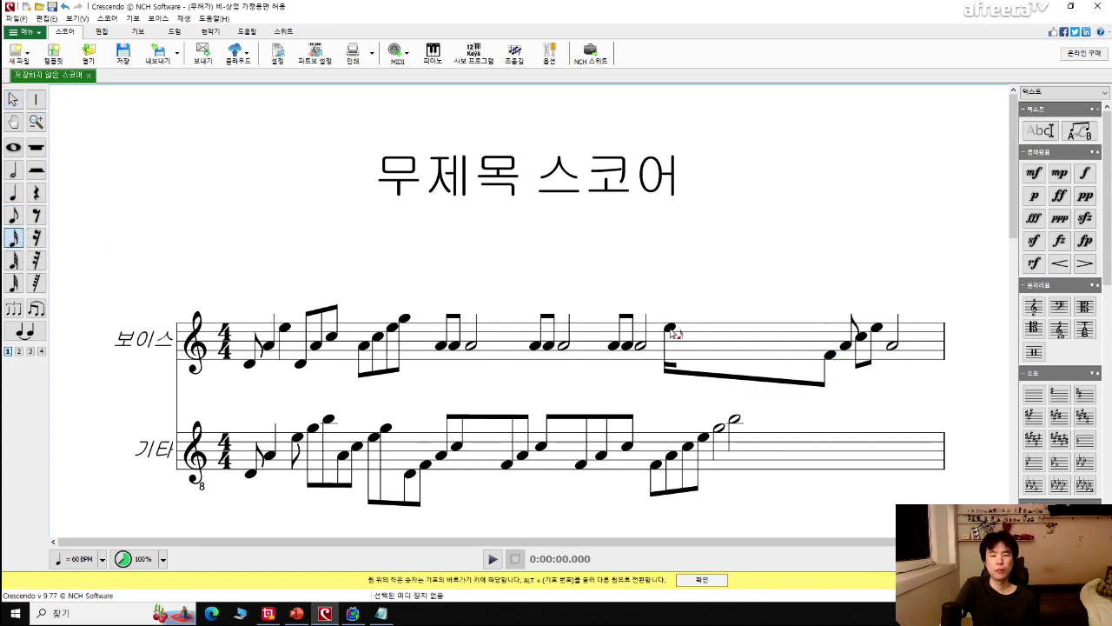
{"action": "left_click", "coordinate": [676, 339]}
{"action": "left_click", "coordinate": [684, 340]}
{"action": "left_click", "coordinate": [697, 341]}
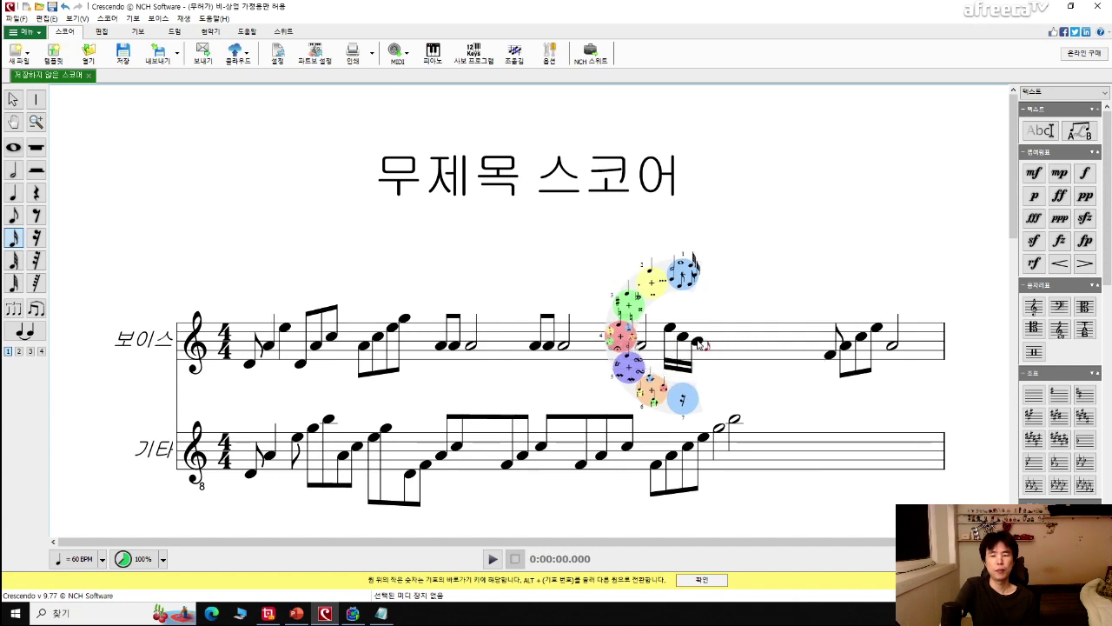
{"action": "left_click", "coordinate": [710, 345]}
{"action": "key", "text": "ctrl+z"}
{"action": "key", "text": "ctrl+z"}
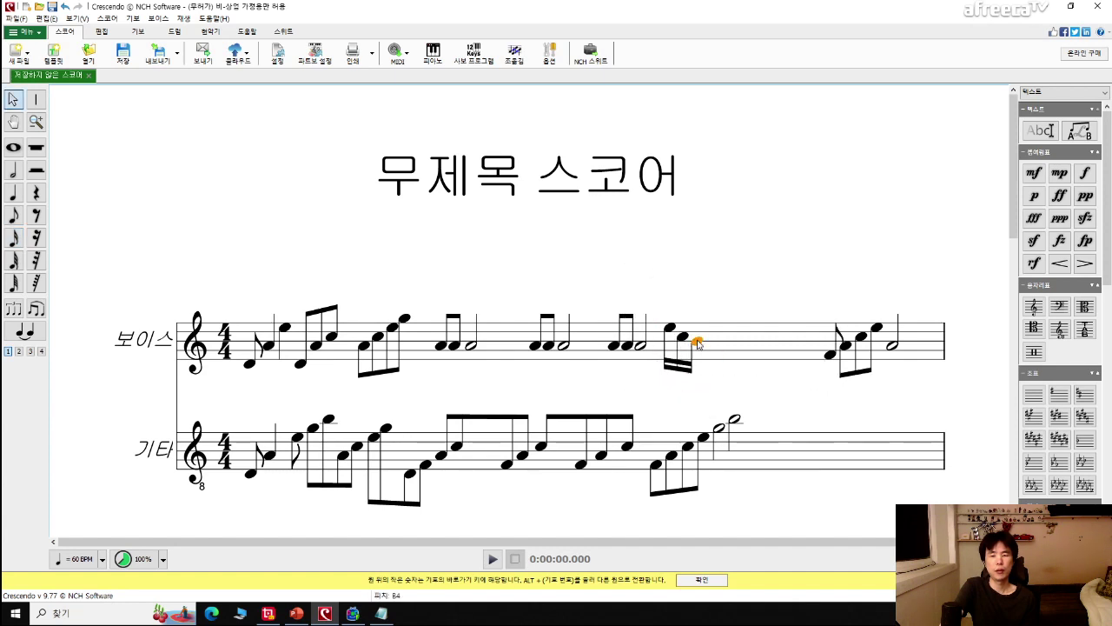
Add an eighth note F and a sixteenth note D after the E-C-A sixteenth notes on the voice staff.
{"action": "left_click", "coordinate": [13, 217]}
{"action": "left_click", "coordinate": [710, 354]}
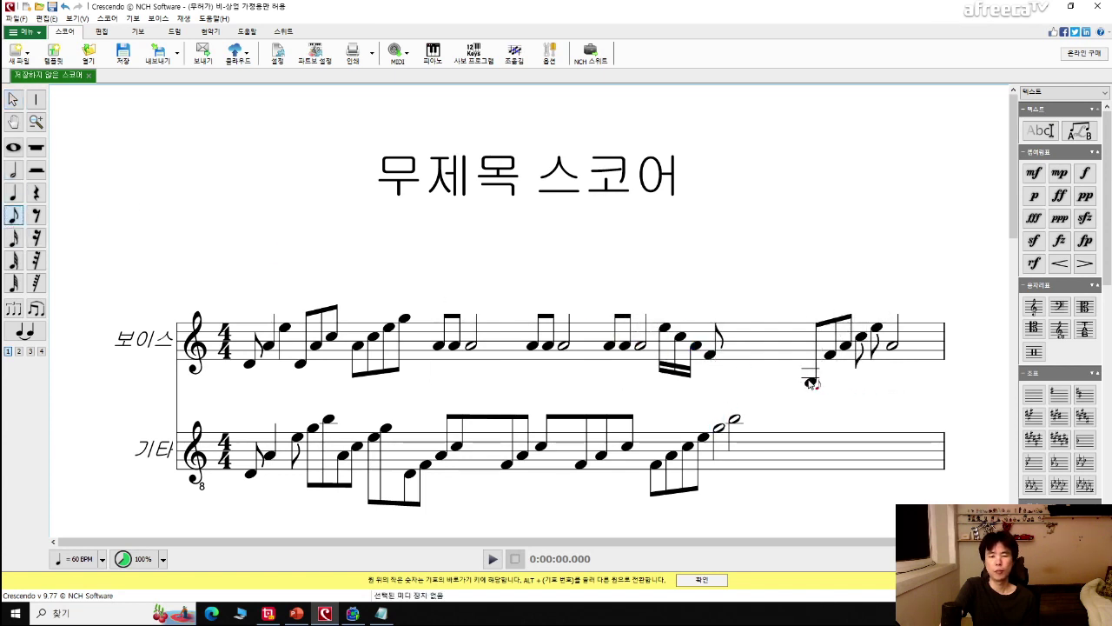
{"action": "left_click", "coordinate": [13, 239]}
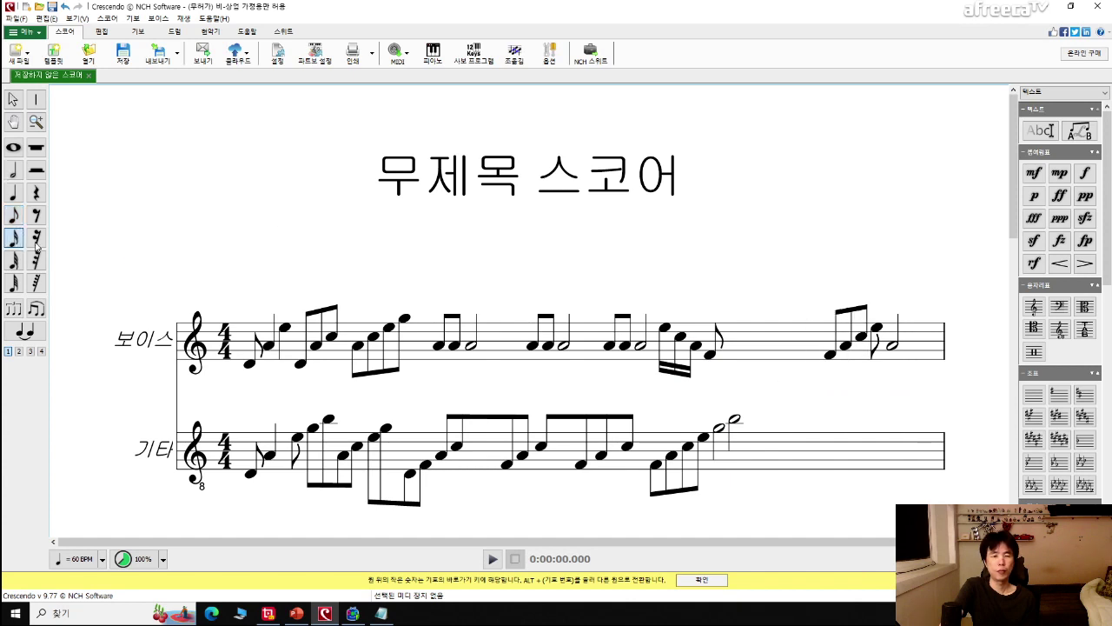
{"action": "right_click", "coordinate": [728, 369]}
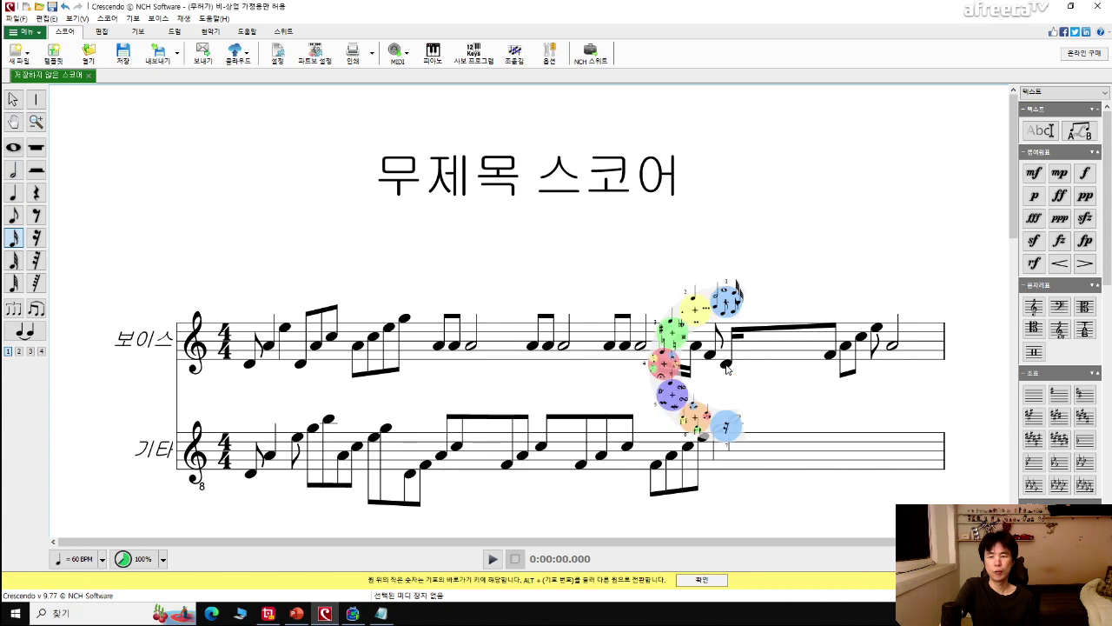
{"action": "key", "text": "Escape"}
Move the voice's F-A-C-E eighth notes and final half note back to follow the sixteenth note D, changing the half note's pitch to E.
{"action": "left_click_drag", "start_coordinate": [877, 330], "coordinate": [795, 331]}
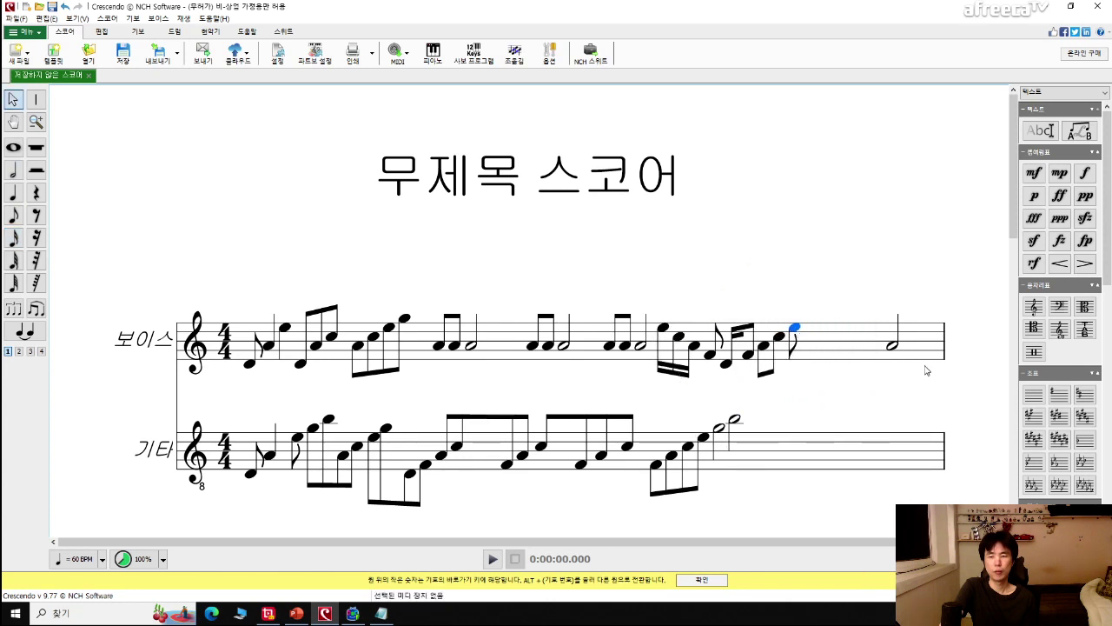
{"action": "left_click_drag", "start_coordinate": [893, 344], "coordinate": [812, 331]}
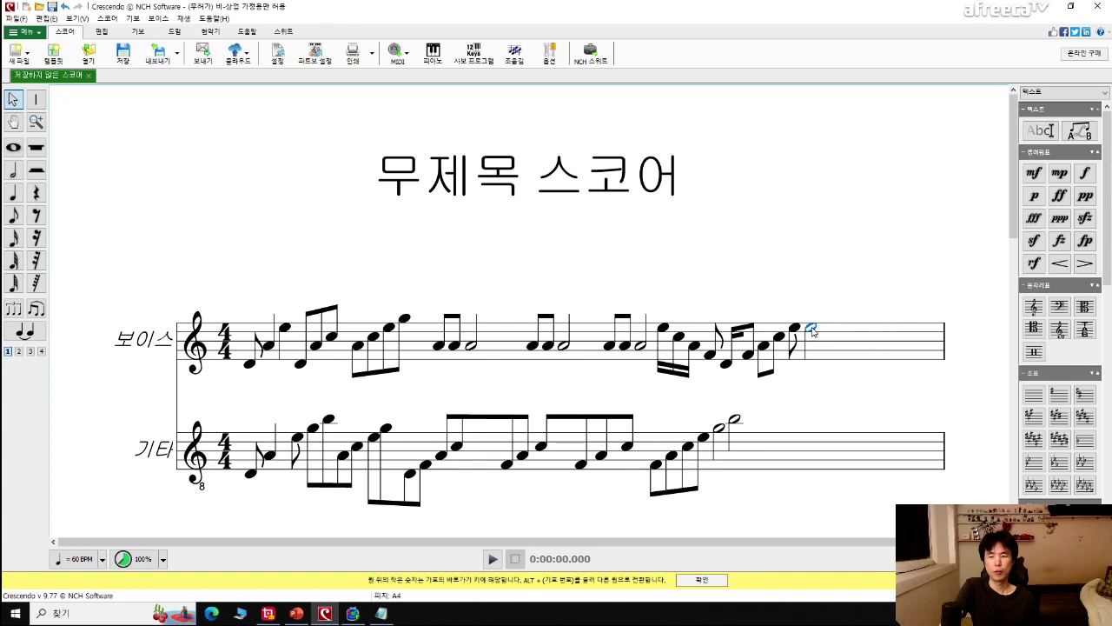
{"action": "right_click", "coordinate": [813, 331]}
{"action": "key", "text": "Escape"}
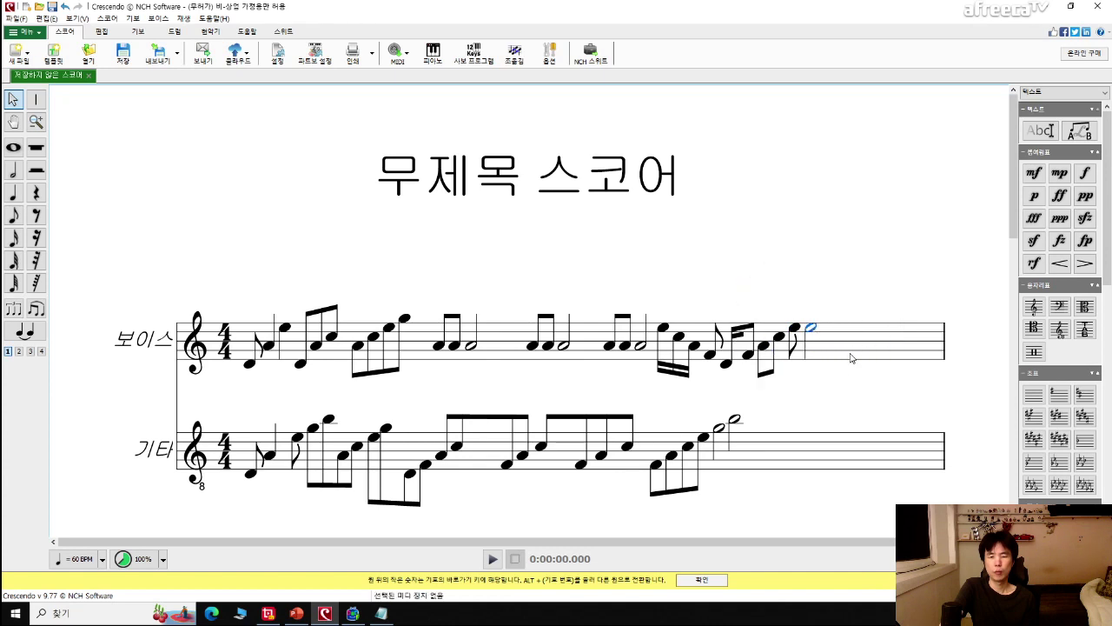
Play the score through to hear the revised ending of the voice phrase.
{"action": "right_click", "coordinate": [837, 405]}
{"action": "key", "text": "Escape"}
{"action": "right_click", "coordinate": [357, 348]}
{"action": "key", "text": "Escape"}
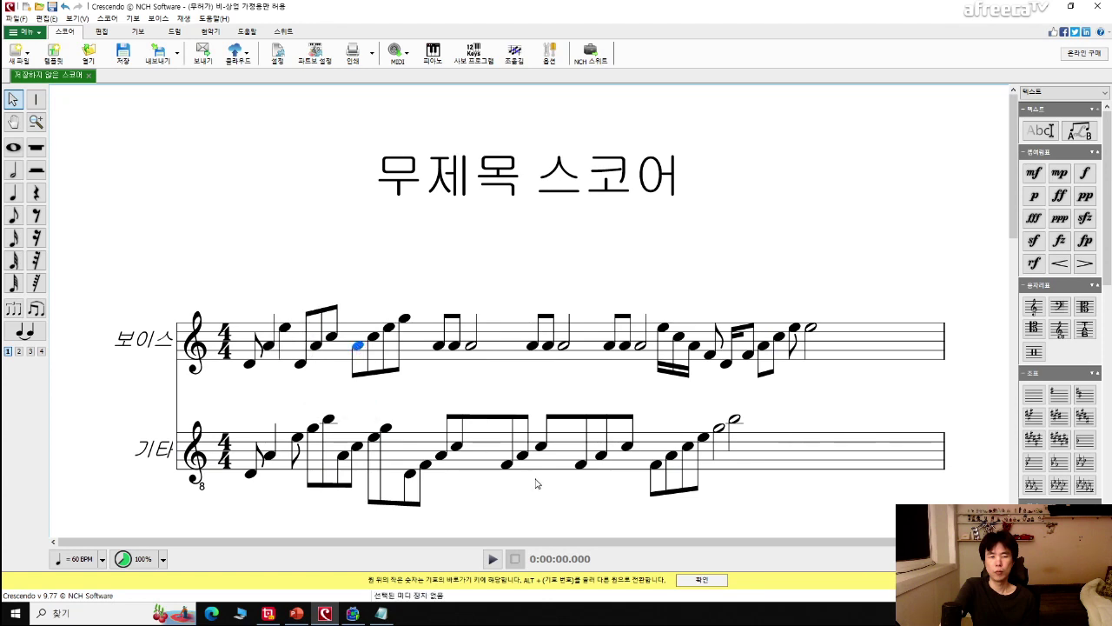
{"action": "key", "text": "space"}
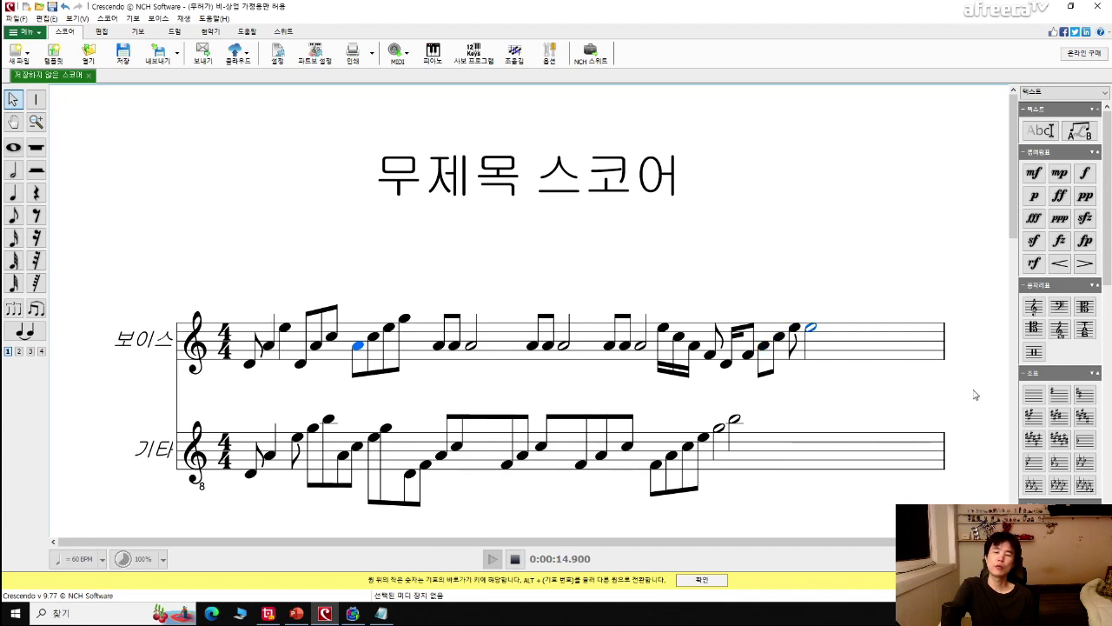
Switch to the 등제 memo in Notepad, highlight its 베토벤 도레미파 line, and return to the Crescendo score.
{"action": "left_click", "coordinate": [382, 613]}
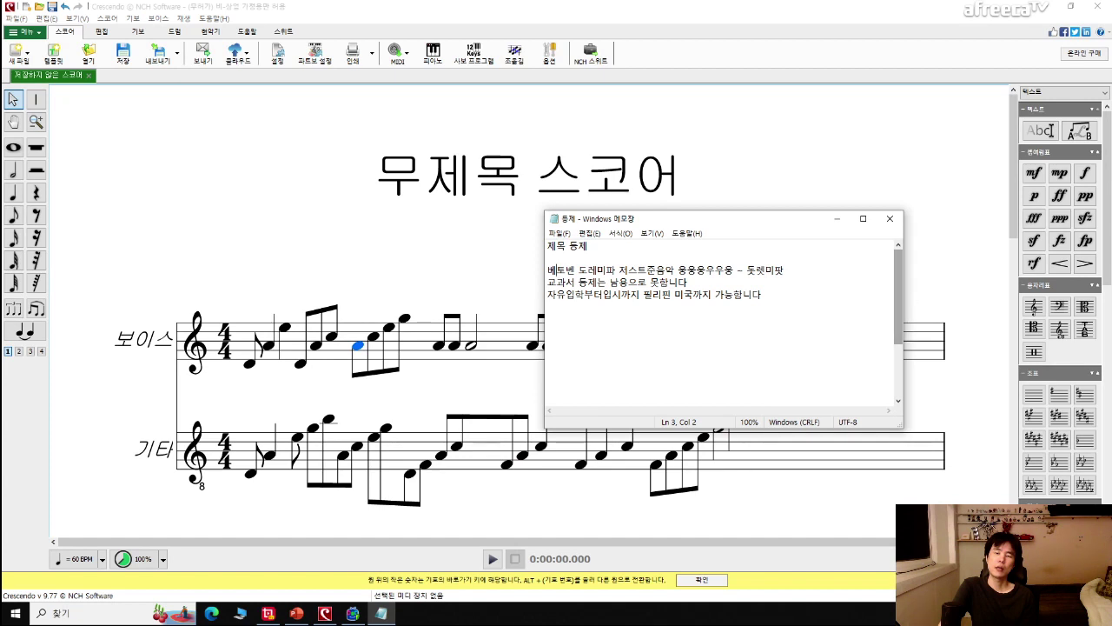
{"action": "left_click_drag", "start_coordinate": [748, 270], "coordinate": [548, 269]}
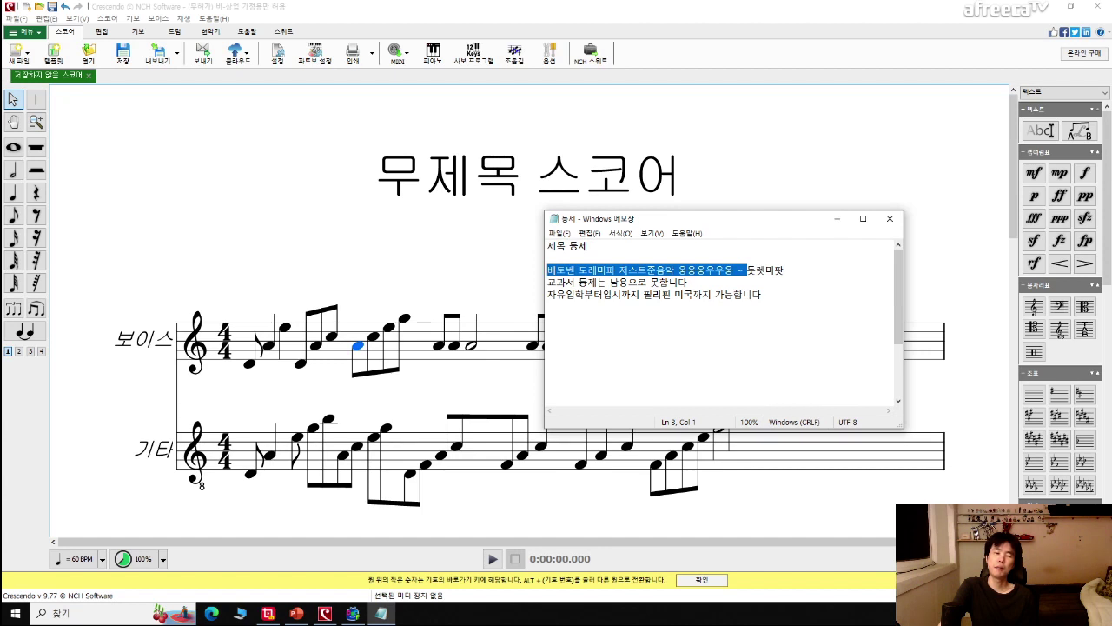
{"action": "key", "text": "Right"}
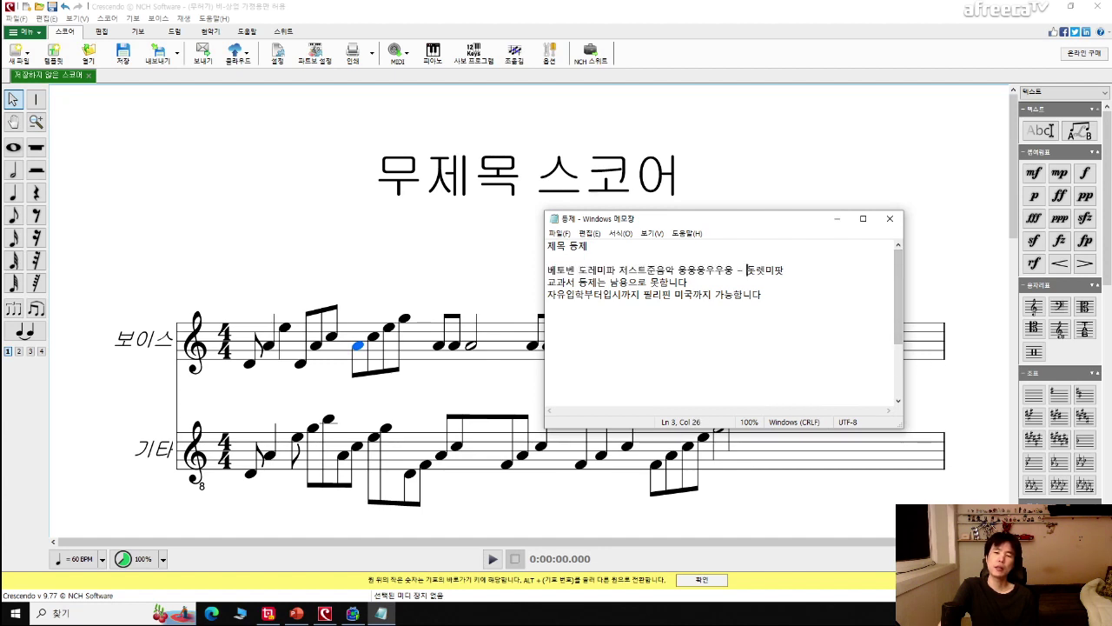
{"action": "left_click", "coordinate": [979, 275]}
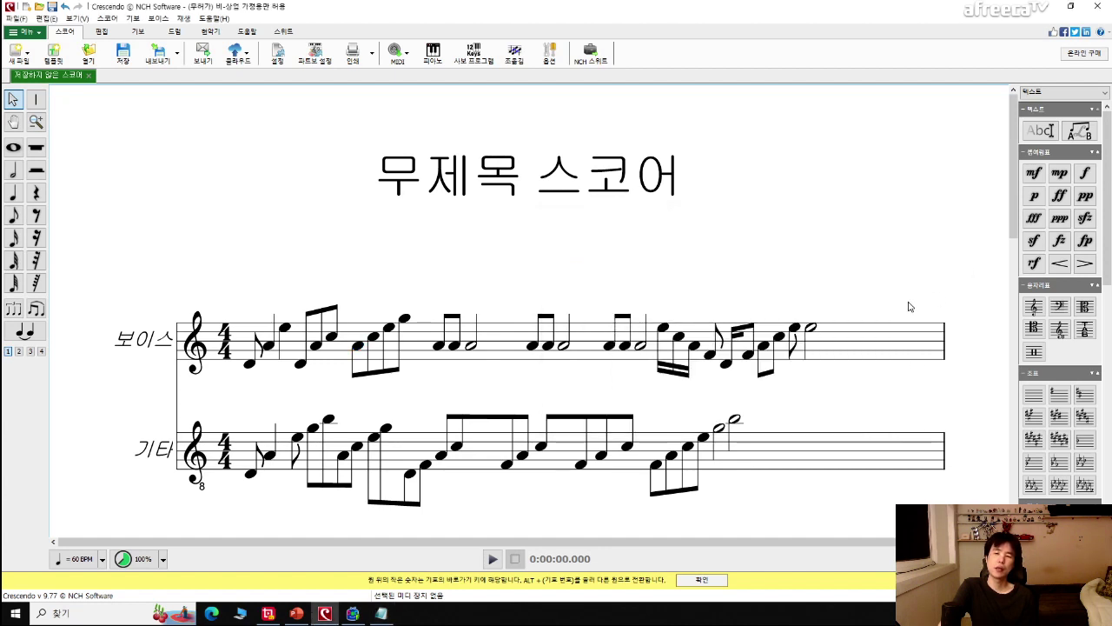
Begin the guitar staff's second measure with an eighth note D, a sixteenth note F and an eighth note A.
{"action": "scroll", "coordinate": [200, 375], "scroll_direction": "down", "scroll_amount": 3}
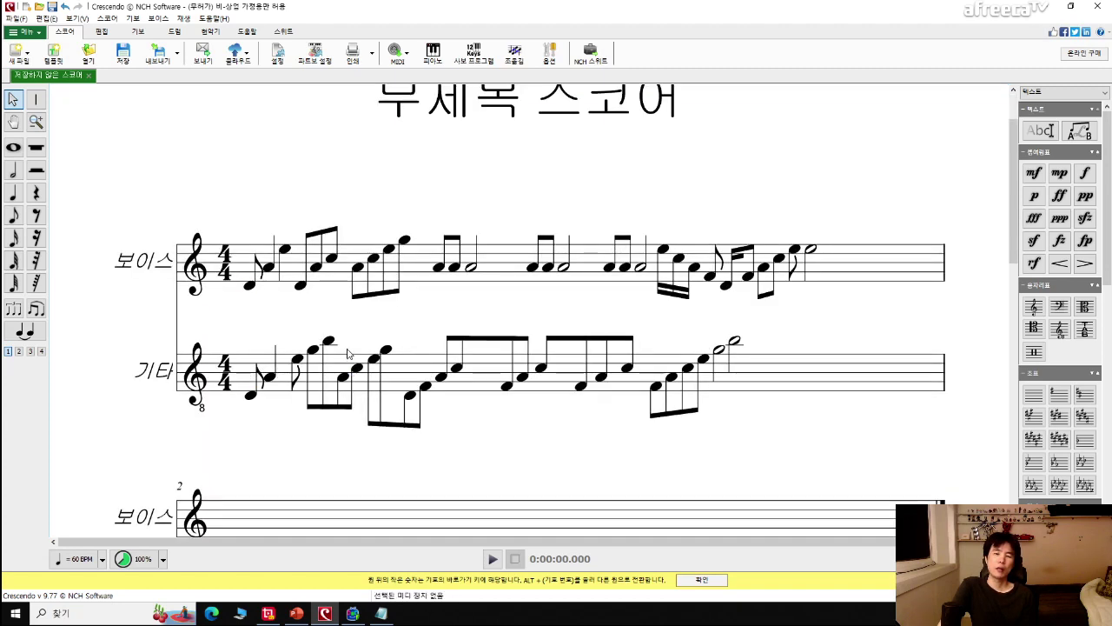
{"action": "left_click", "coordinate": [13, 214]}
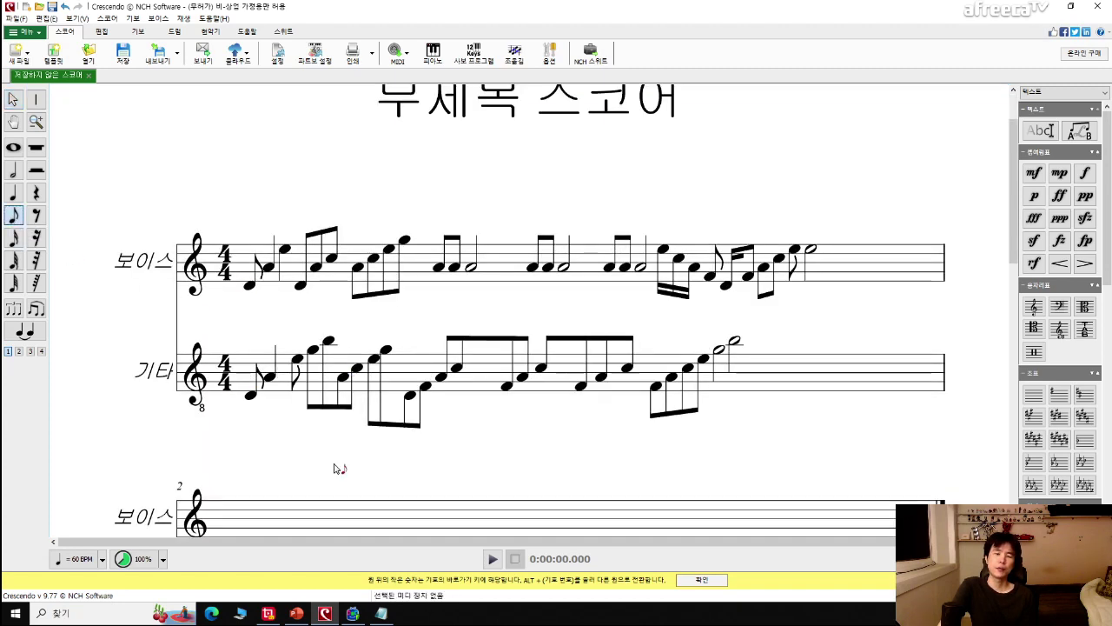
{"action": "scroll", "coordinate": [343, 460], "scroll_direction": "down", "scroll_amount": 3}
{"action": "scroll", "coordinate": [329, 408], "scroll_direction": "down", "scroll_amount": 5}
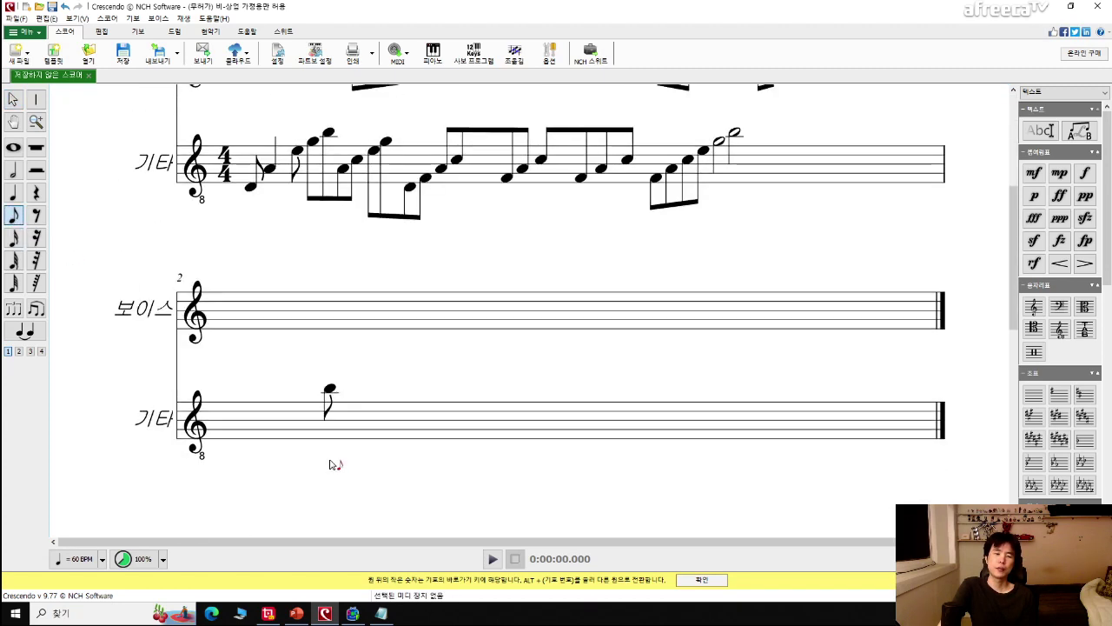
{"action": "left_click", "coordinate": [243, 446]}
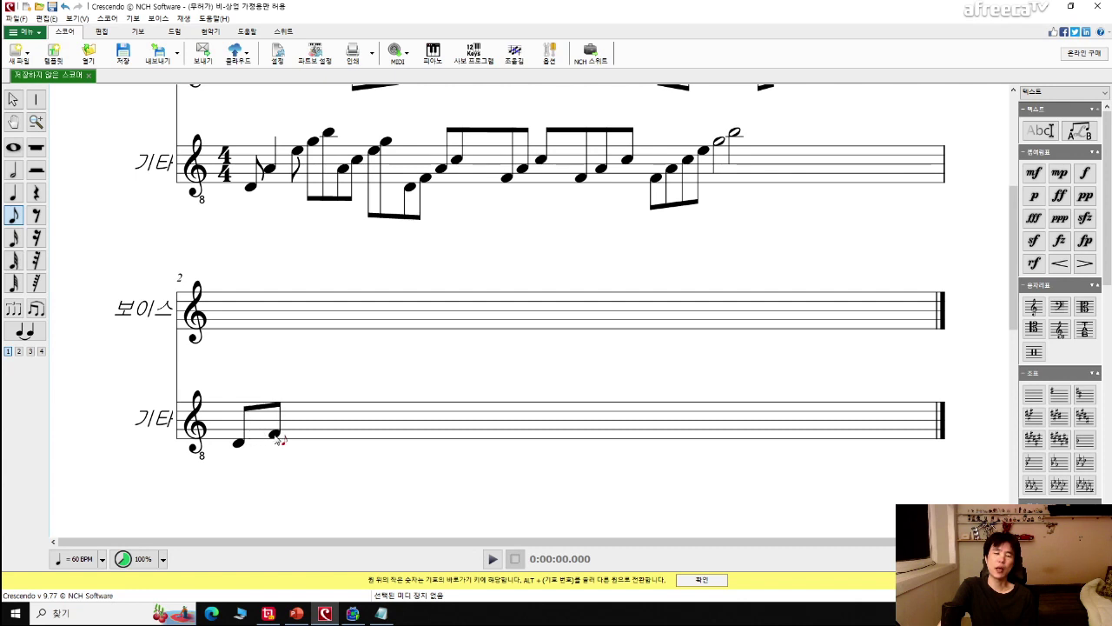
{"action": "left_click", "coordinate": [276, 426]}
{"action": "left_click", "coordinate": [14, 238]}
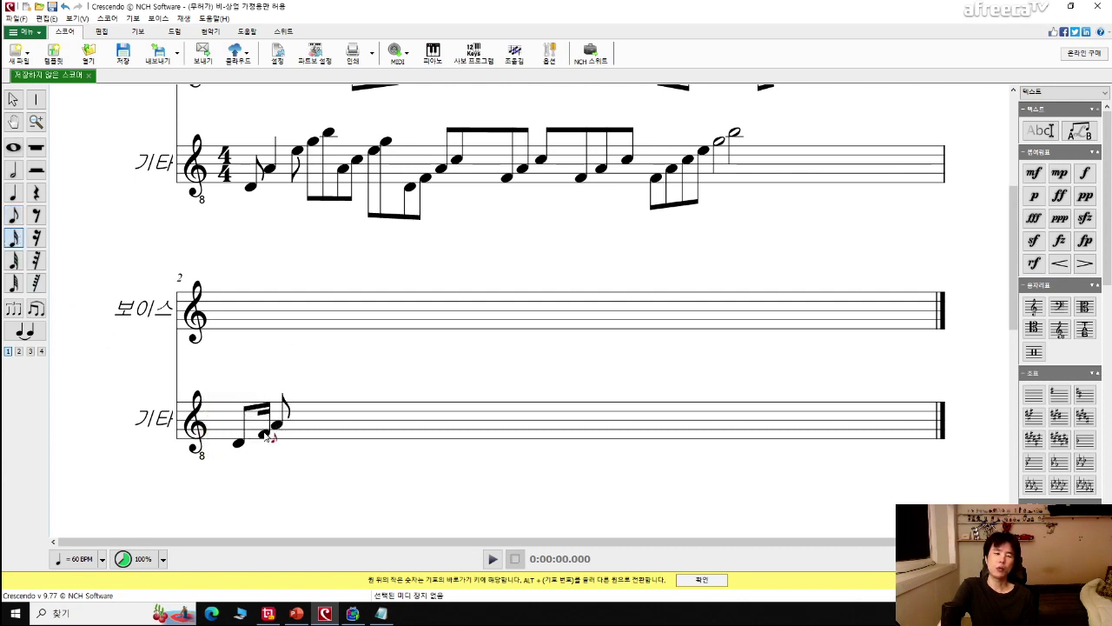
{"action": "left_click", "coordinate": [257, 434]}
Continue the guitar's second measure with an eighth note C, a sixteenth note E and an eighth note G.
{"action": "left_click", "coordinate": [14, 214]}
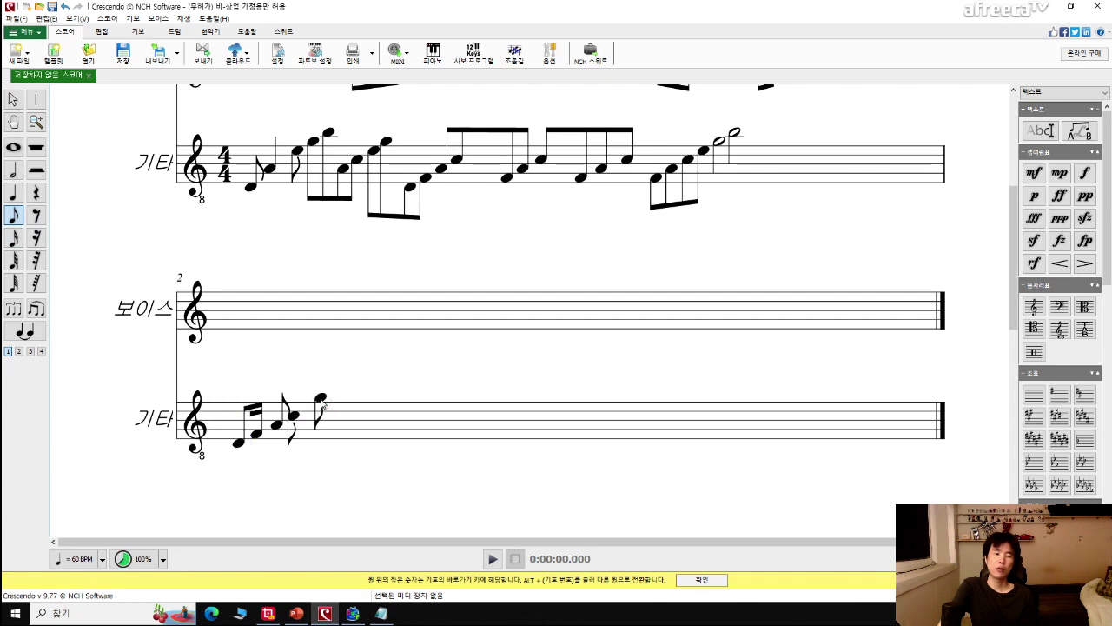
{"action": "key", "text": "5"}
{"action": "left_click", "coordinate": [310, 412]}
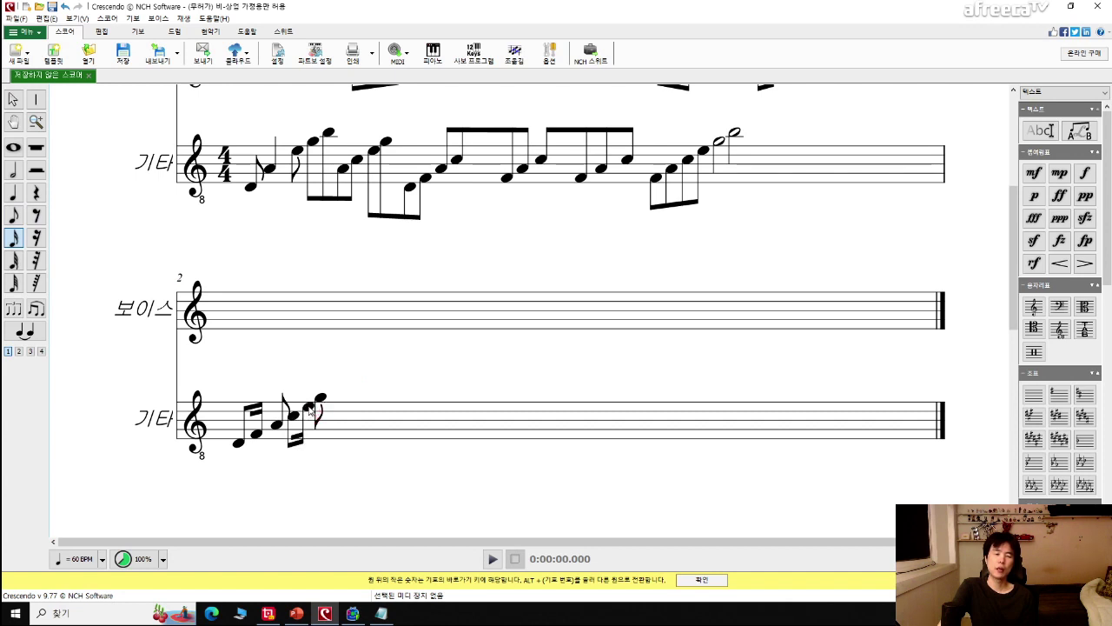
{"action": "key", "text": "Escape"}
Play back the new guitar phrase in the second measure and return to the start of the score.
{"action": "left_click", "coordinate": [241, 445]}
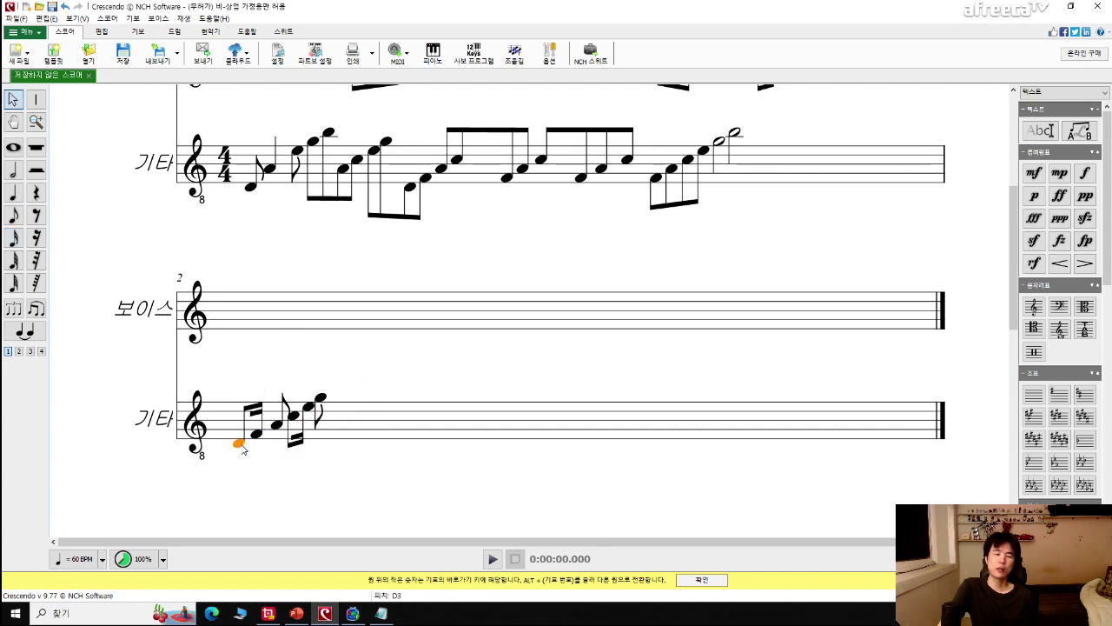
{"action": "left_click", "coordinate": [321, 400]}
{"action": "key", "text": "space"}
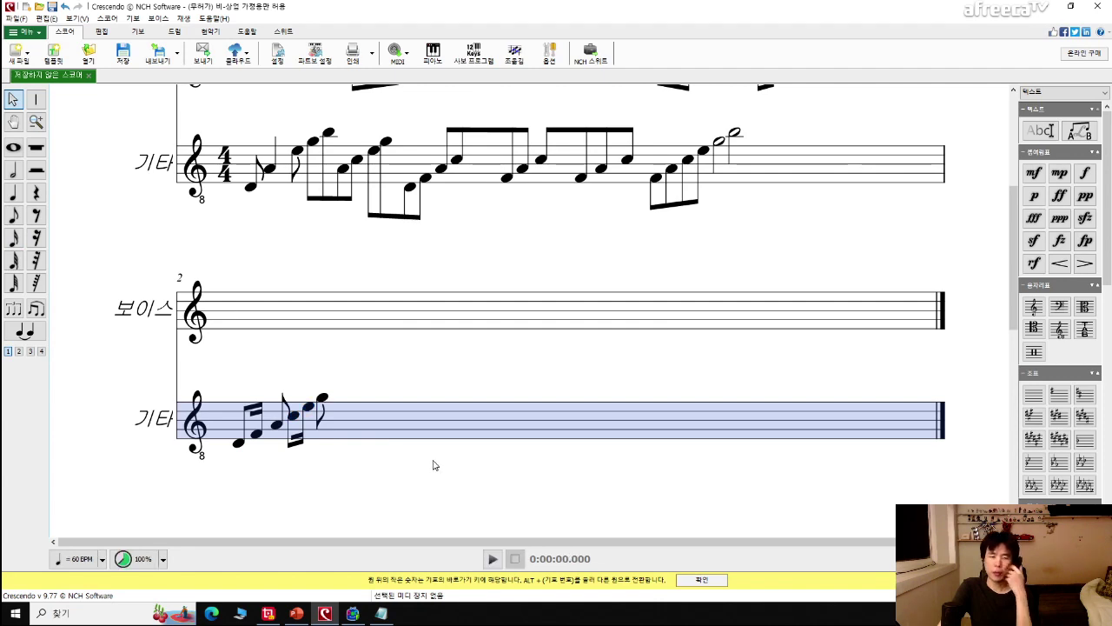
{"action": "scroll", "coordinate": [477, 439], "scroll_direction": "up", "scroll_amount": 5}
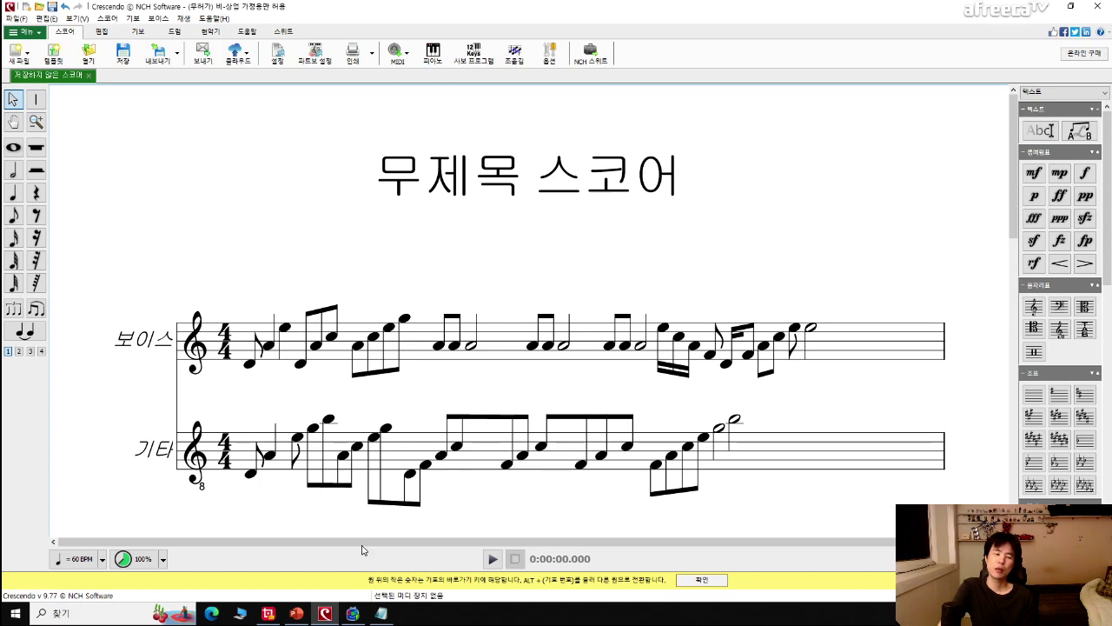
Play back the score and highlight the 베토벤 도레미파 line of the 등제 memo in Notepad.
{"action": "mouse_move", "coordinate": [383, 614]}
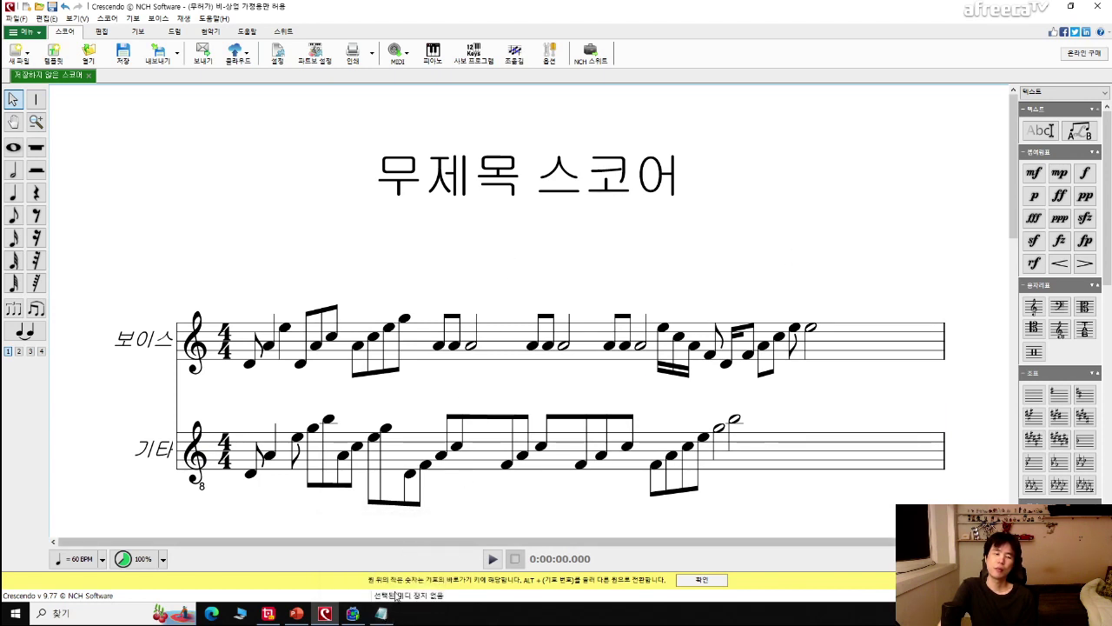
{"action": "key", "text": "space"}
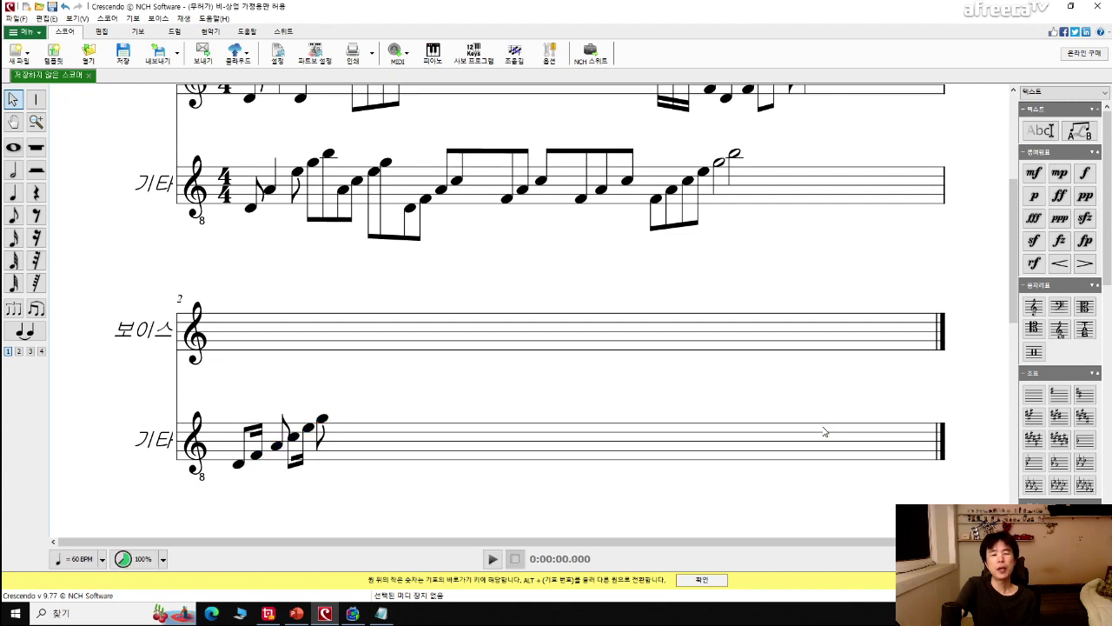
{"action": "left_click", "coordinate": [381, 613]}
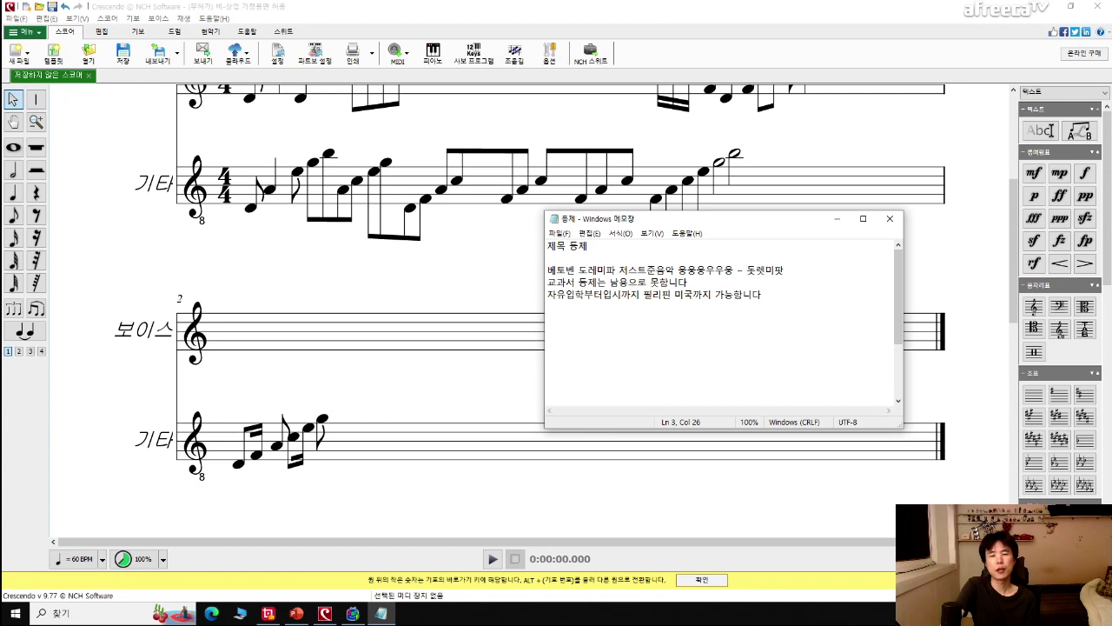
{"action": "key", "text": "shift+Left"}
{"action": "key", "text": "shift+Left"}
{"action": "key", "text": "shift+Left"}
{"action": "key", "text": "shift+Left"}
{"action": "key", "text": "shift+Left"}
{"action": "key", "text": "shift+Left"}
{"action": "key", "text": "shift+Left"}
{"action": "key", "text": "shift+Left"}
{"action": "key", "text": "shift+Left"}
{"action": "key", "text": "shift+Left"}
{"action": "key", "text": "shift+Left"}
{"action": "key", "text": "shift+Left"}
{"action": "key", "text": "shift+Left"}
{"action": "key", "text": "shift+Left"}
{"action": "key", "text": "shift+Left"}
{"action": "key", "text": "shift+Left"}
{"action": "key", "text": "shift+Left"}
{"action": "key", "text": "shift+Left"}
{"action": "key", "text": "shift+Left"}
{"action": "key", "text": "shift+Left"}
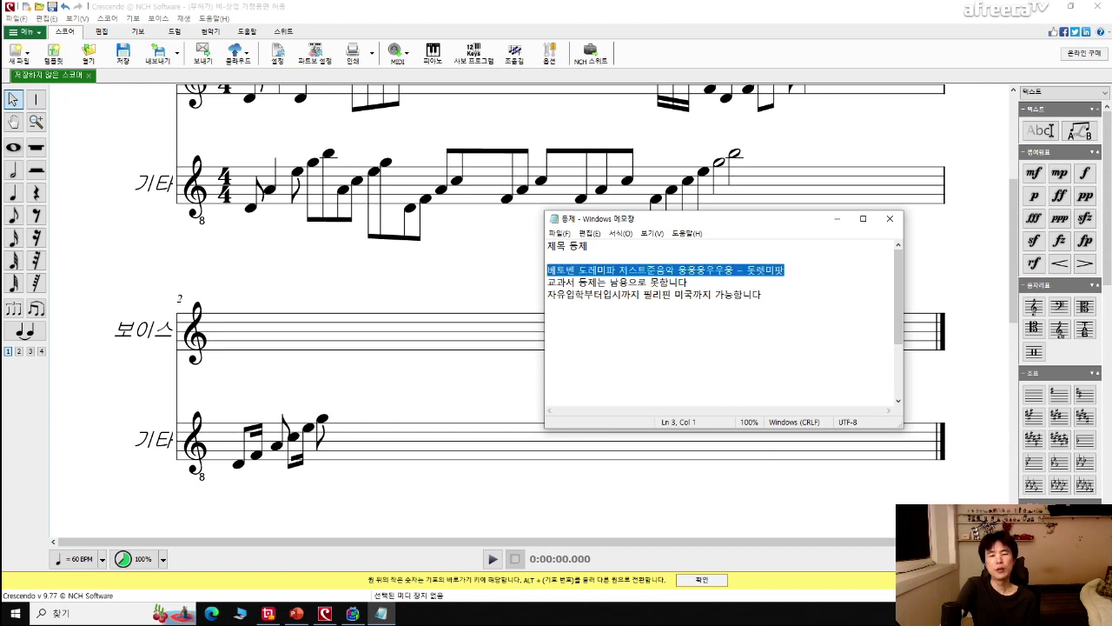
Highlight the memo's line 교과서 등제는 남용으로 못합니다 and return to the Crescendo score.
{"action": "key", "text": "Down"}
{"action": "key", "text": "shift+Right"}
{"action": "key", "text": "shift+Right"}
{"action": "key", "text": "shift+Right"}
{"action": "key", "text": "shift+Right"}
{"action": "key", "text": "shift+Right"}
{"action": "key", "text": "shift+Right"}
{"action": "key", "text": "shift+Right"}
{"action": "key", "text": "shift+Right"}
{"action": "key", "text": "shift+Right"}
{"action": "key", "text": "shift+Right"}
{"action": "key", "text": "shift+Right"}
{"action": "key", "text": "shift+Right"}
{"action": "key", "text": "shift+Right"}
{"action": "key", "text": "shift+Right"}
{"action": "key", "text": "shift+Right"}
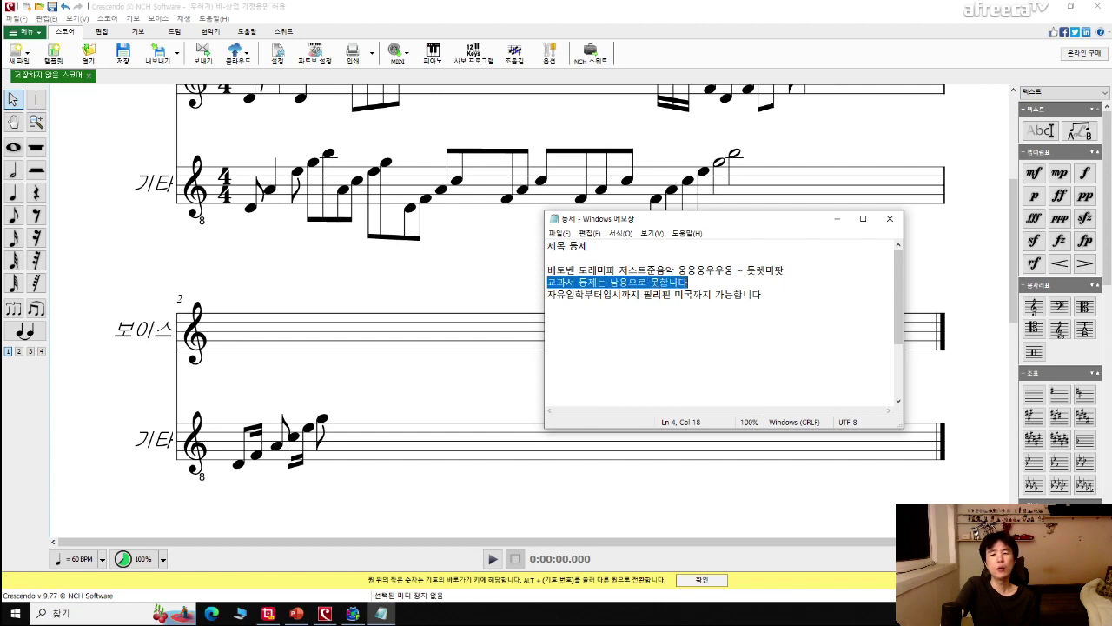
{"action": "left_click", "coordinate": [436, 376]}
Start the voice staff's third measure with eighth notes F, A, C and E.
{"action": "scroll", "coordinate": [516, 387], "scroll_direction": "down", "scroll_amount": 5}
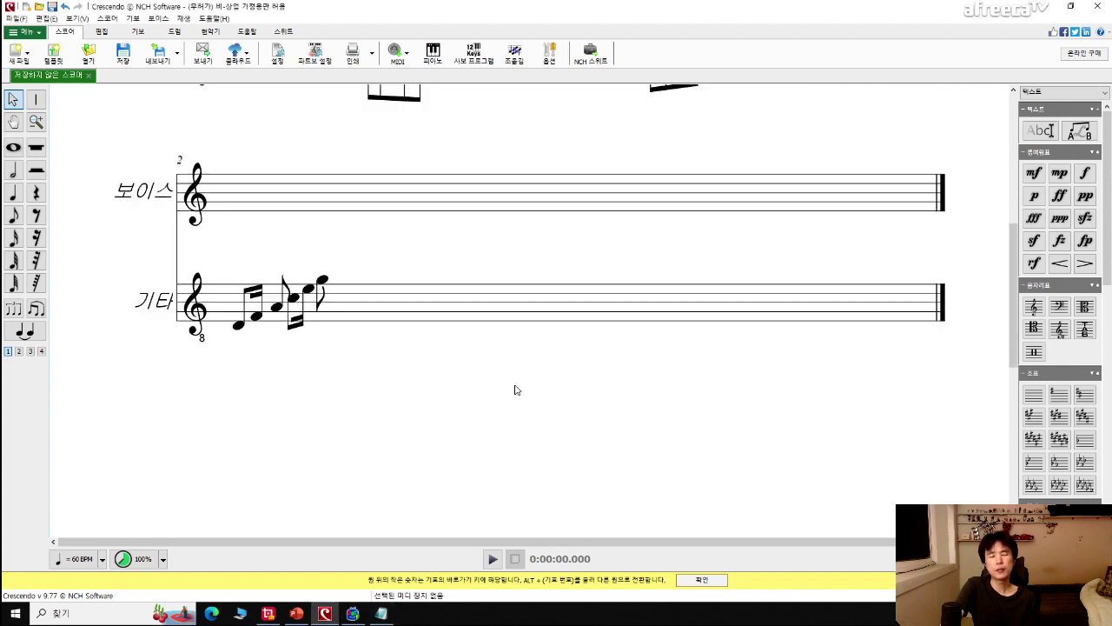
{"action": "left_click", "coordinate": [13, 214]}
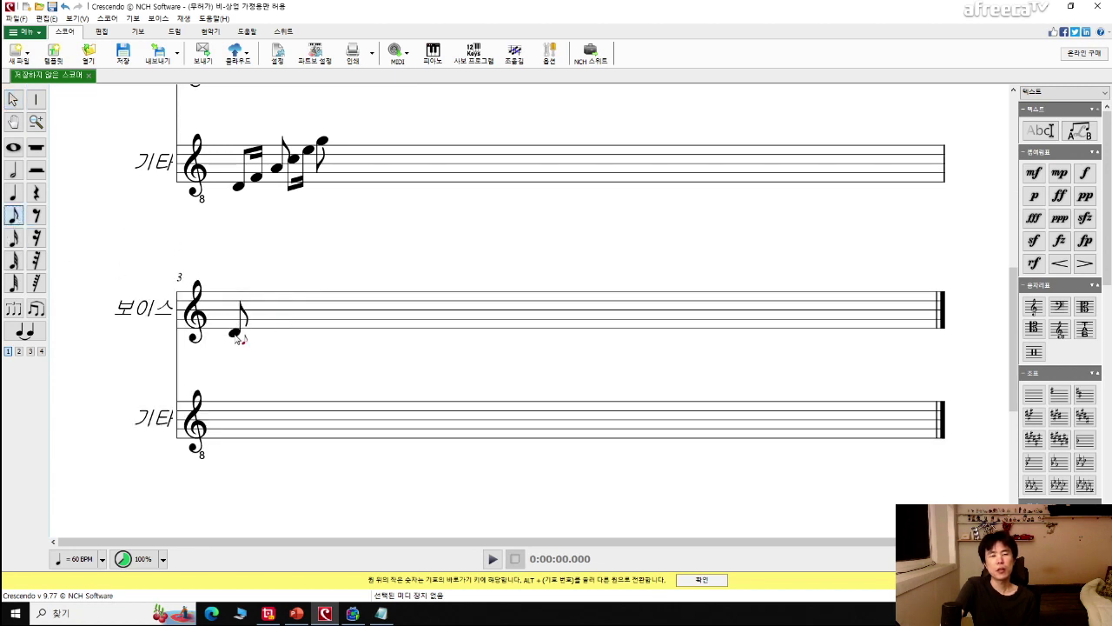
{"action": "left_click", "coordinate": [232, 323]}
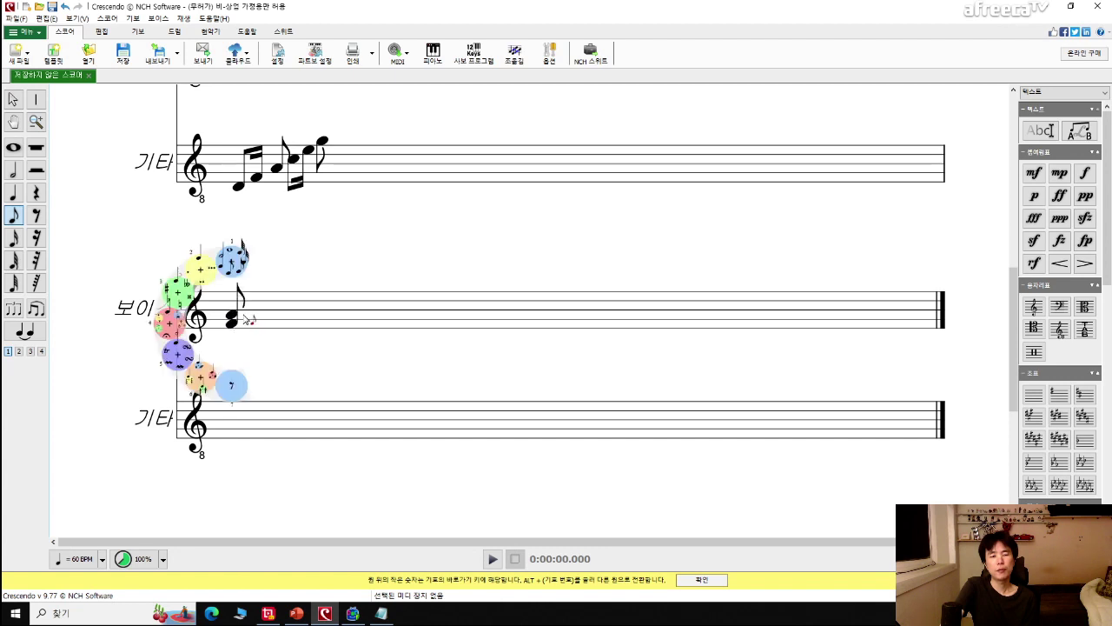
{"action": "left_click", "coordinate": [250, 311]}
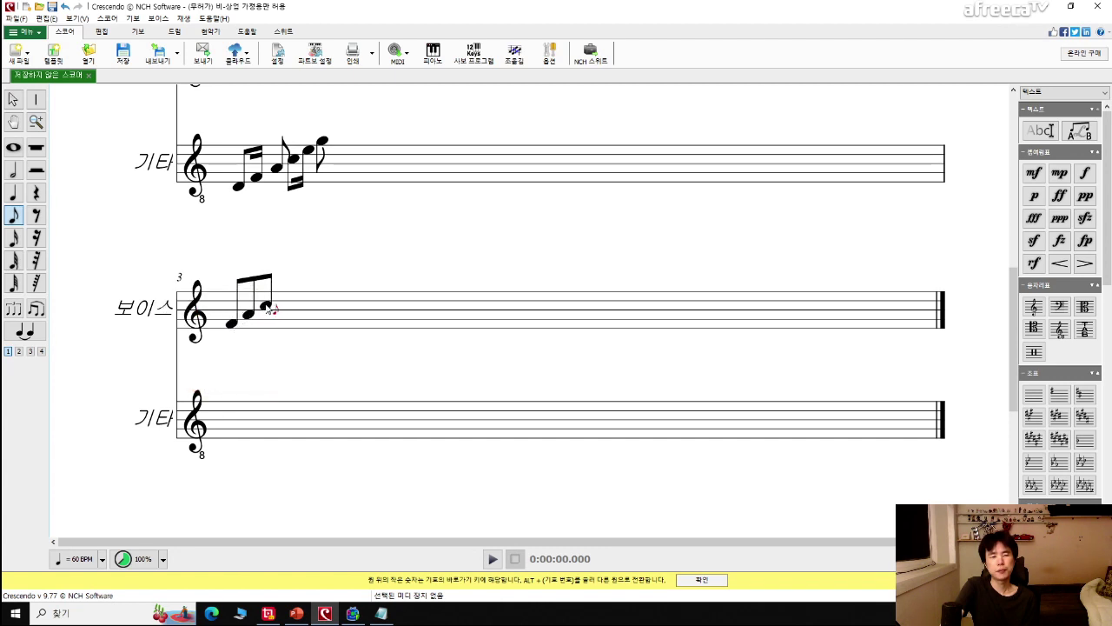
{"action": "left_click", "coordinate": [267, 305]}
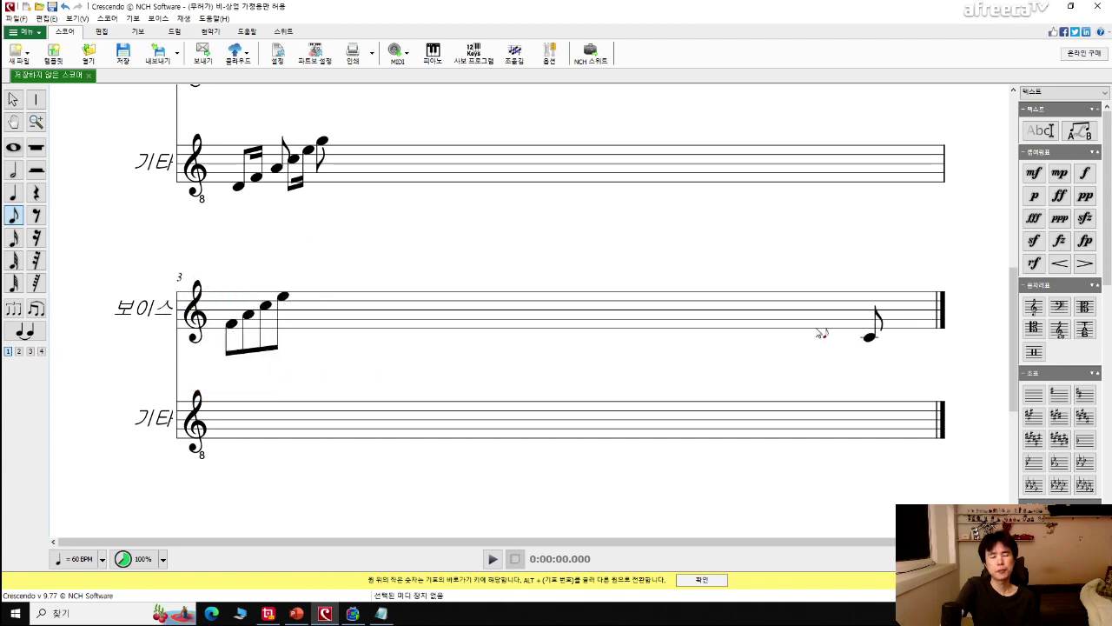
{"action": "scroll", "coordinate": [398, 348], "scroll_direction": "up", "scroll_amount": 1}
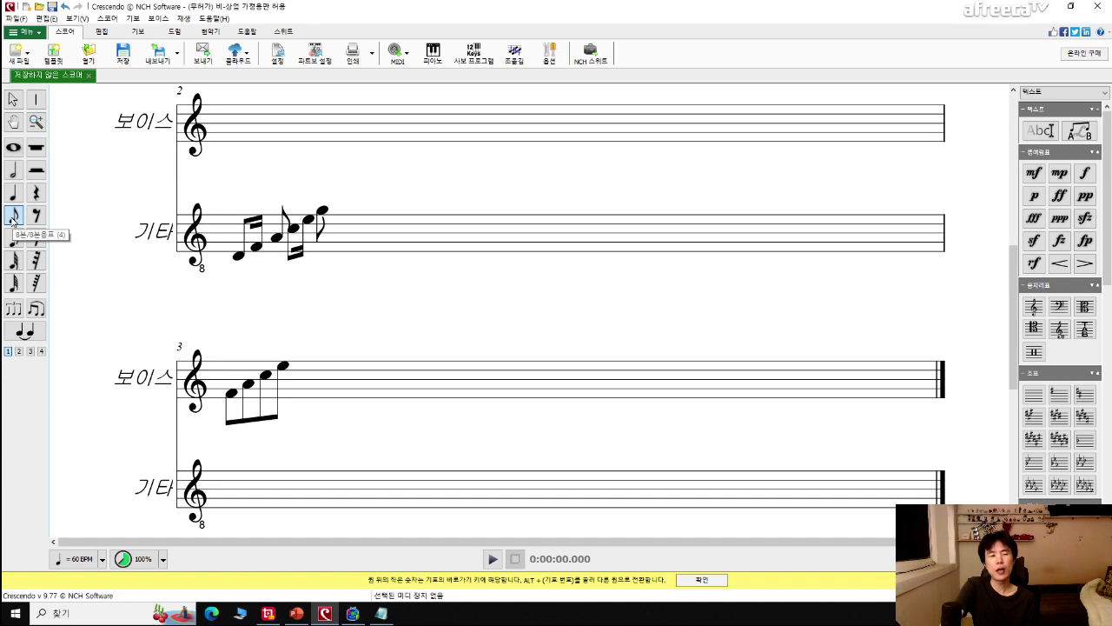
Add a fifth eighth note to the voice phrase in measure three and make the fourth and fifth notes C and A.
{"action": "left_click", "coordinate": [304, 369]}
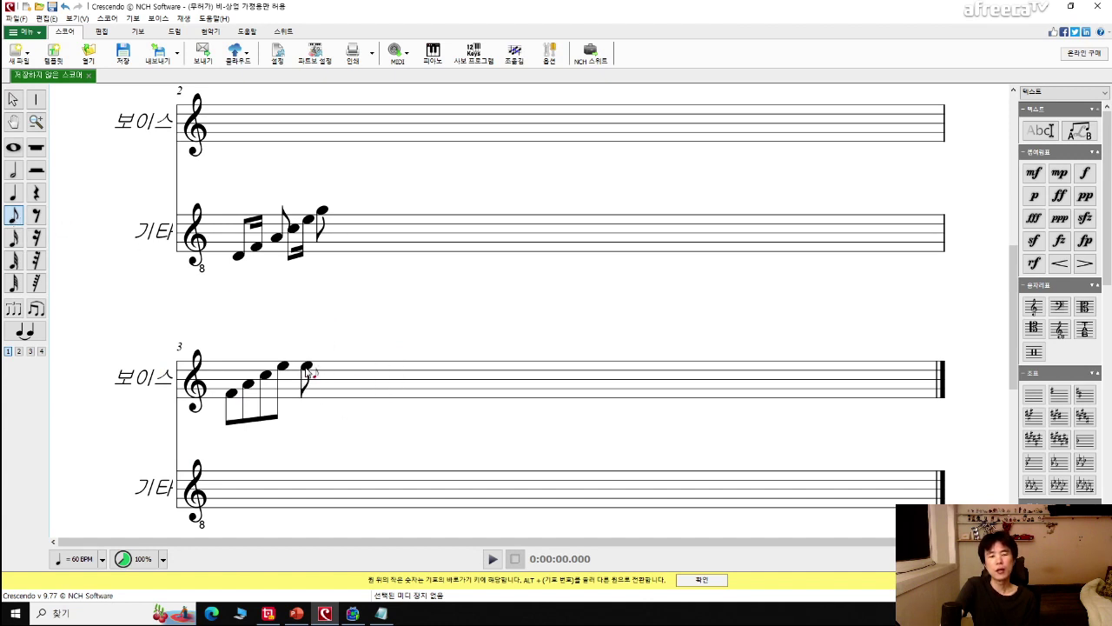
{"action": "left_click", "coordinate": [306, 374]}
{"action": "key", "text": "Delete"}
{"action": "left_click", "coordinate": [300, 382]}
{"action": "right_click", "coordinate": [300, 382]}
{"action": "left_click", "coordinate": [269, 382]}
{"action": "right_click", "coordinate": [268, 386]}
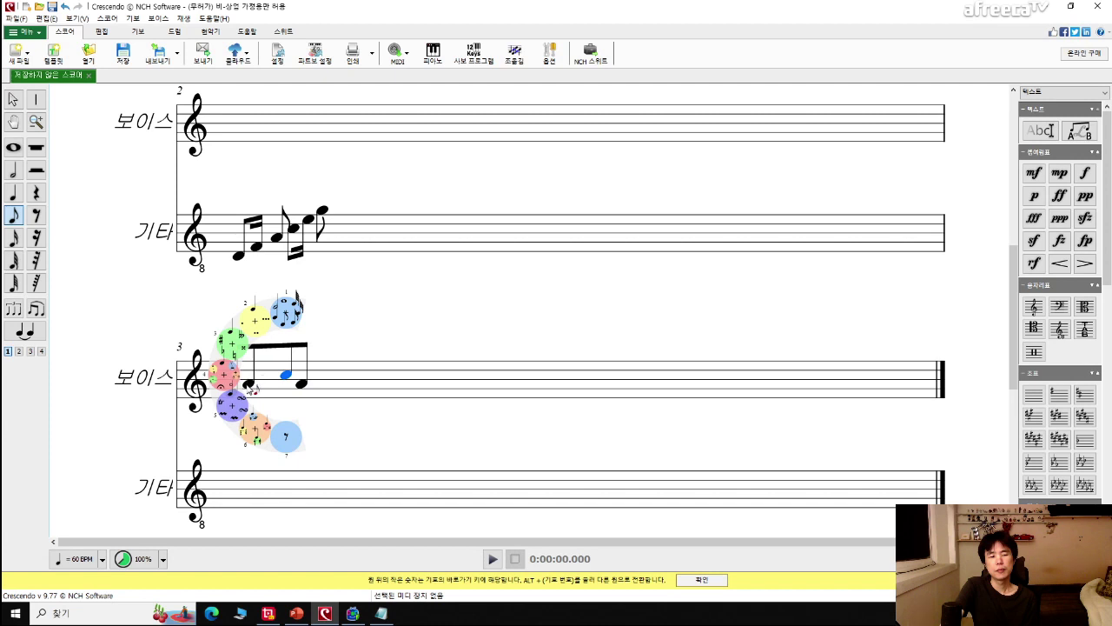
Change the voice phrase's first three notes to A, C and A and shift the phrase farther into measure three.
{"action": "left_click", "coordinate": [264, 389]}
{"action": "left_click_drag", "start_coordinate": [264, 393], "coordinate": [267, 392]}
{"action": "right_click", "coordinate": [267, 390]}
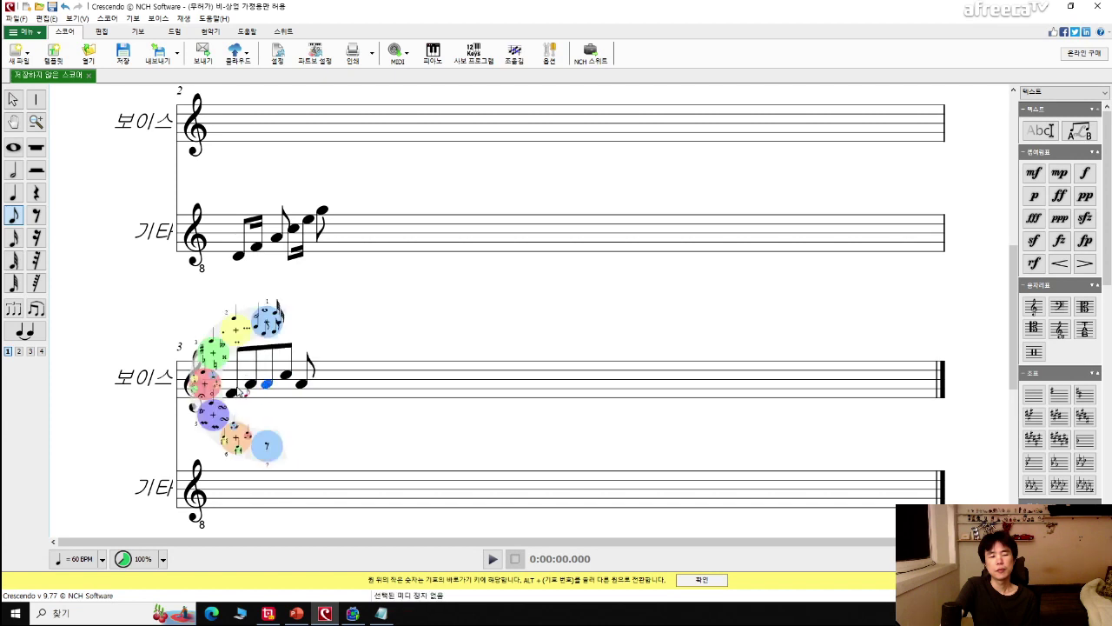
{"action": "left_click", "coordinate": [257, 383]}
{"action": "left_click", "coordinate": [250, 380]}
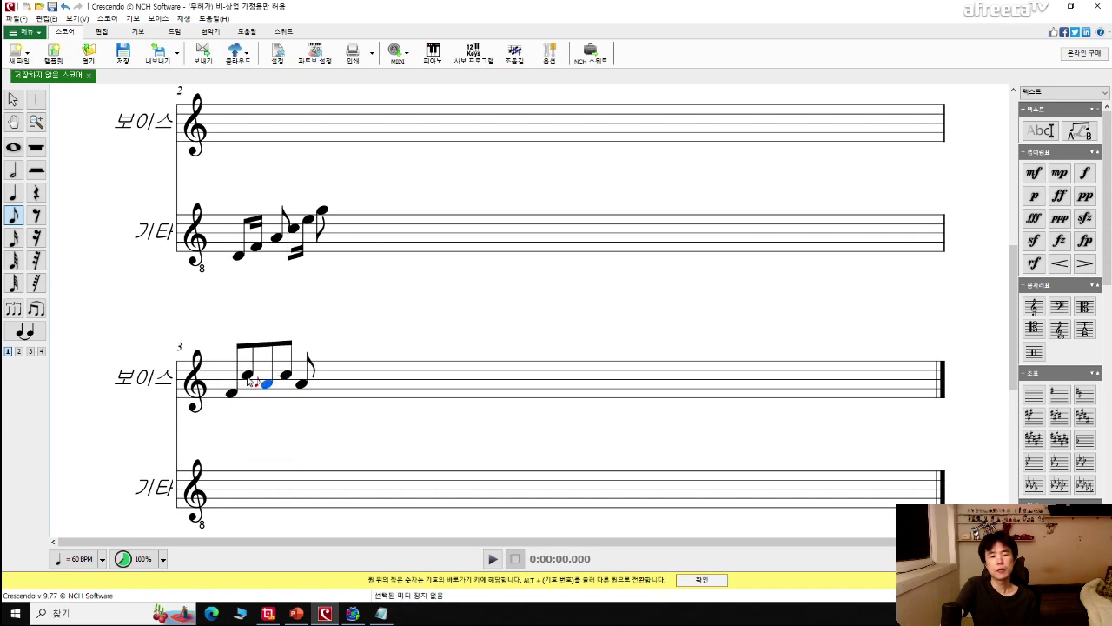
{"action": "right_click", "coordinate": [250, 380]}
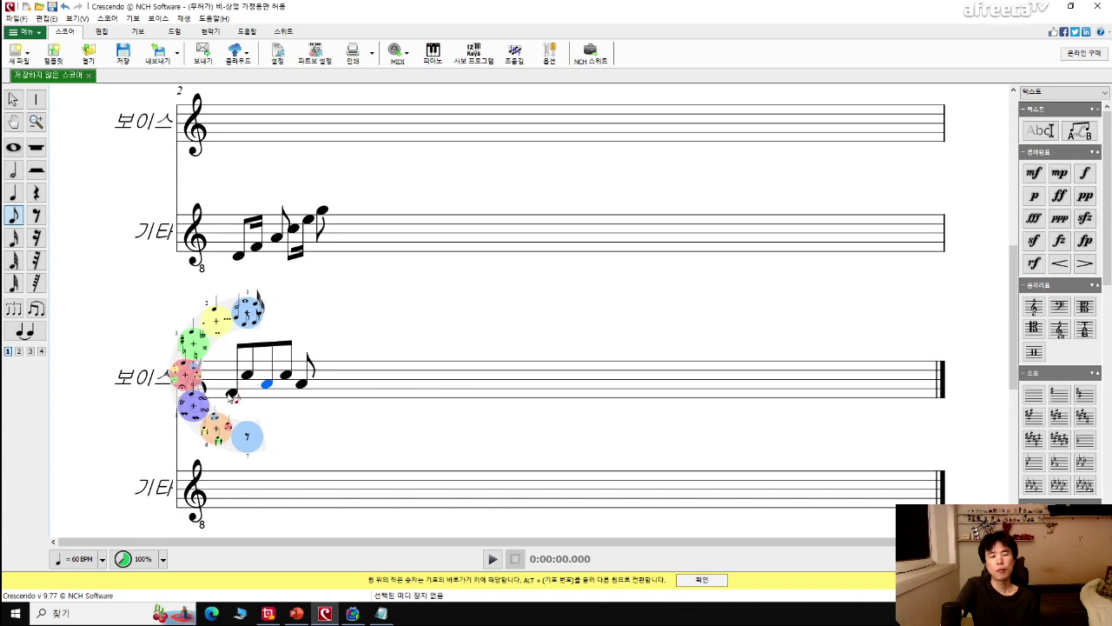
{"action": "left_click", "coordinate": [231, 395]}
{"action": "left_click_drag", "start_coordinate": [226, 387], "coordinate": [369, 388]}
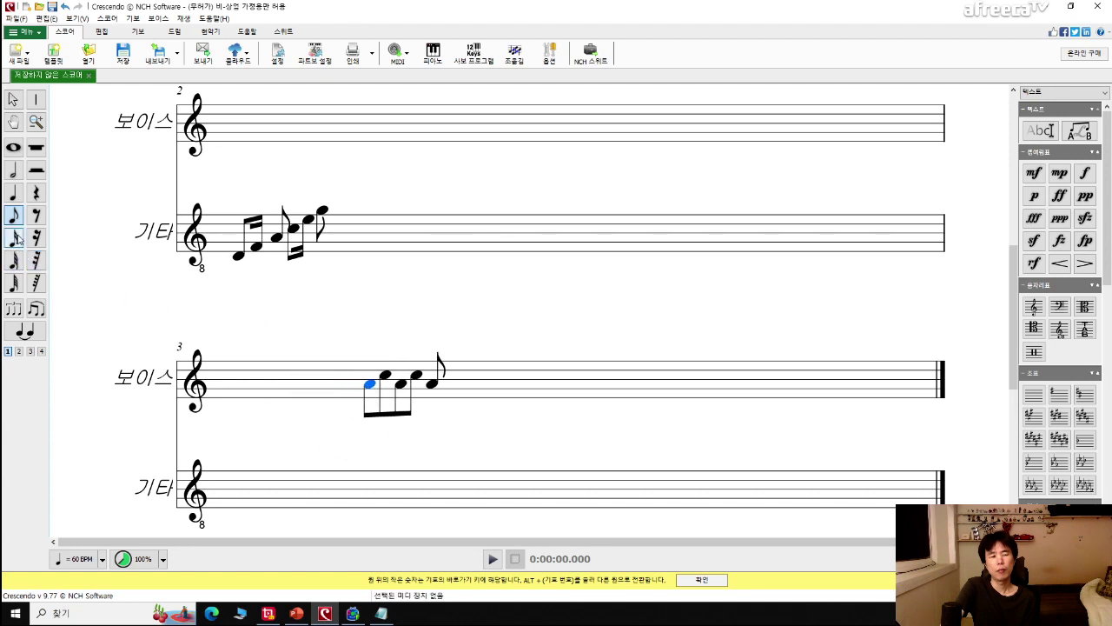
Insert eighth notes E, C and A at the start of the voice staff's third measure.
{"action": "left_click", "coordinate": [232, 372]}
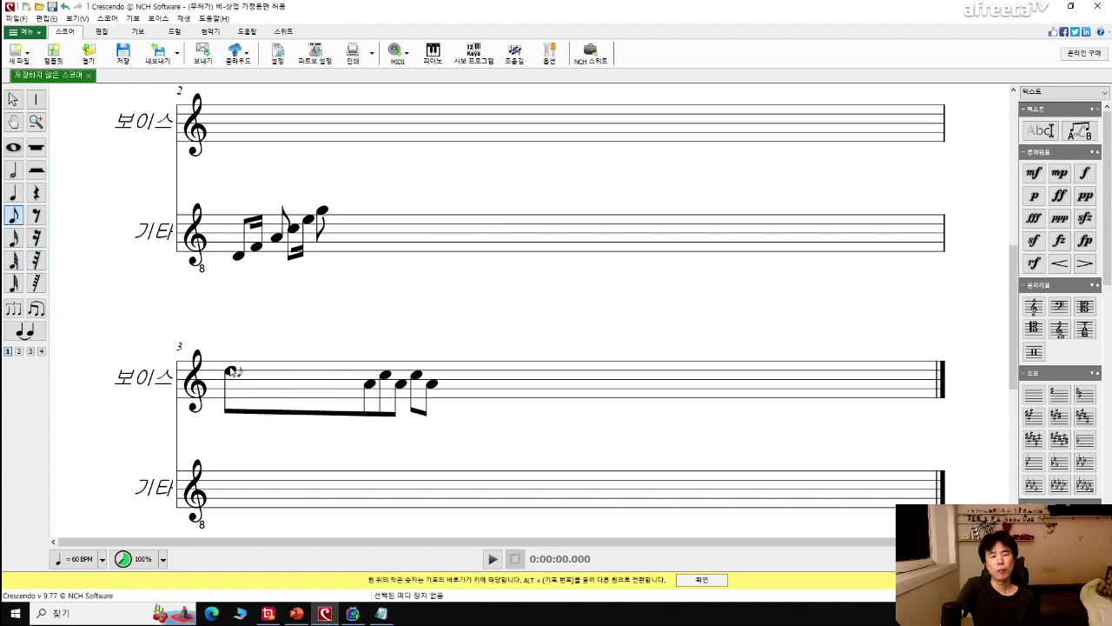
{"action": "left_click", "coordinate": [248, 376]}
{"action": "left_click", "coordinate": [268, 385]}
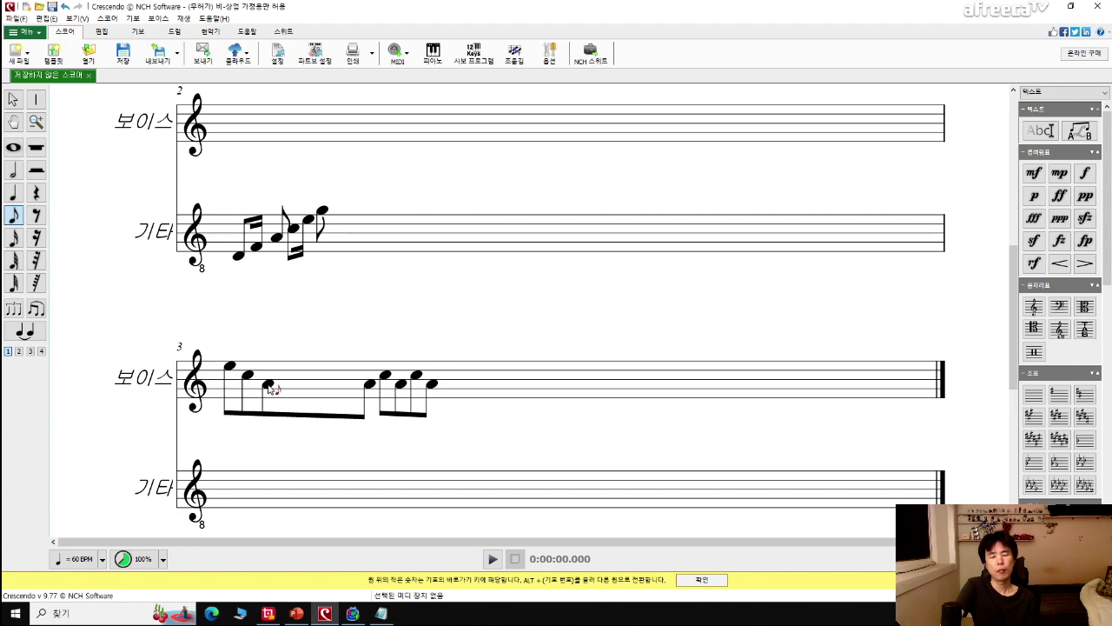
{"action": "right_click", "coordinate": [269, 389]}
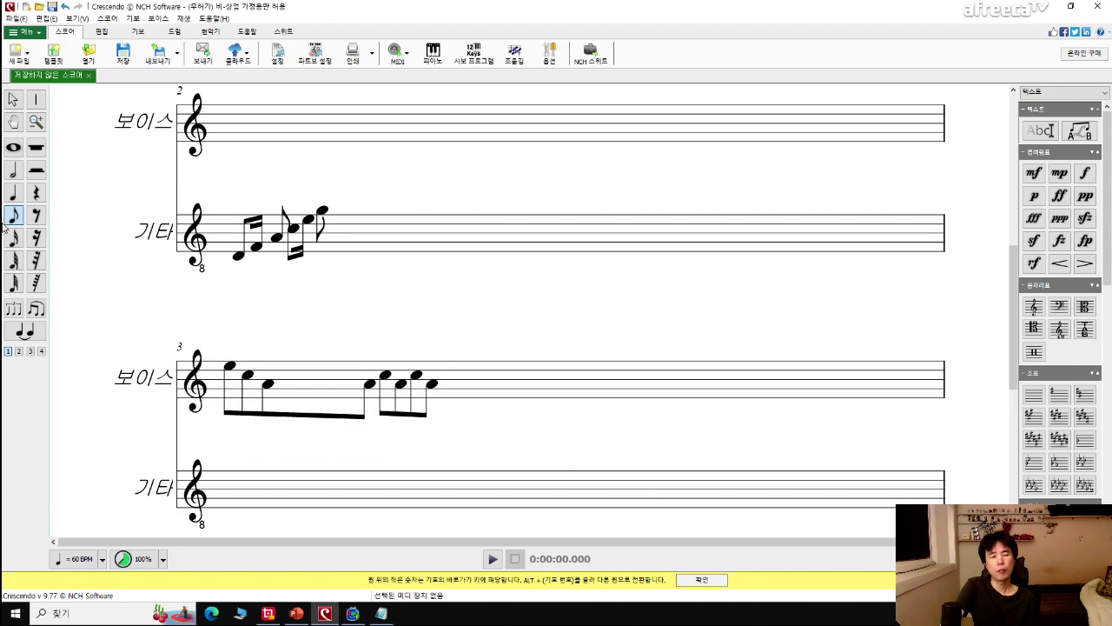
Begin the guitar staff's third measure with quarter notes A, C and E.
{"action": "left_click", "coordinate": [13, 192]}
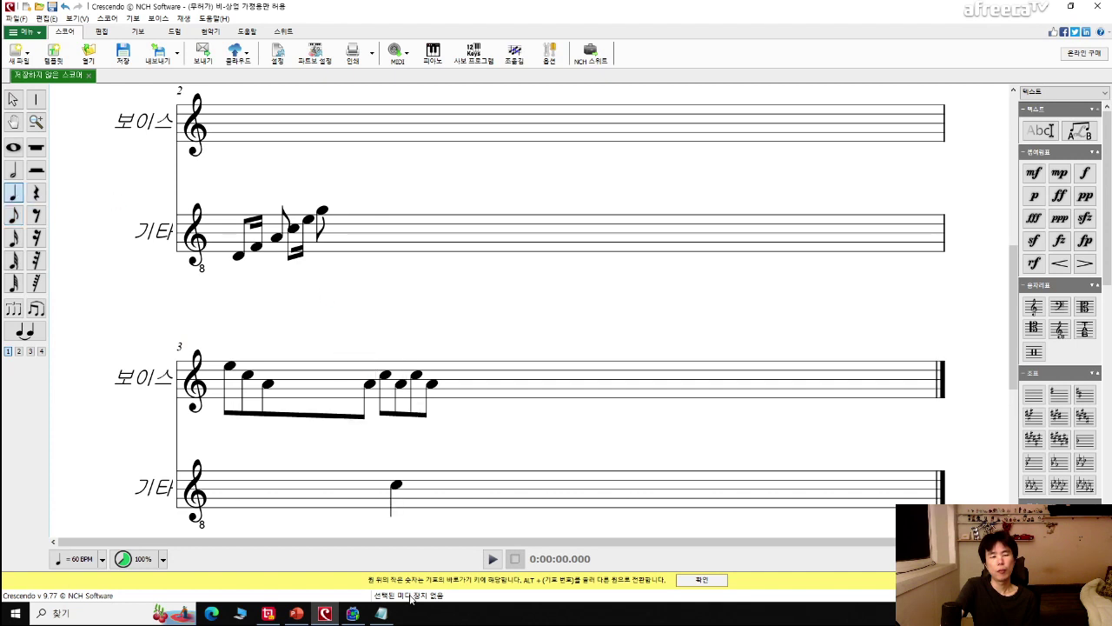
{"action": "right_click", "coordinate": [228, 478]}
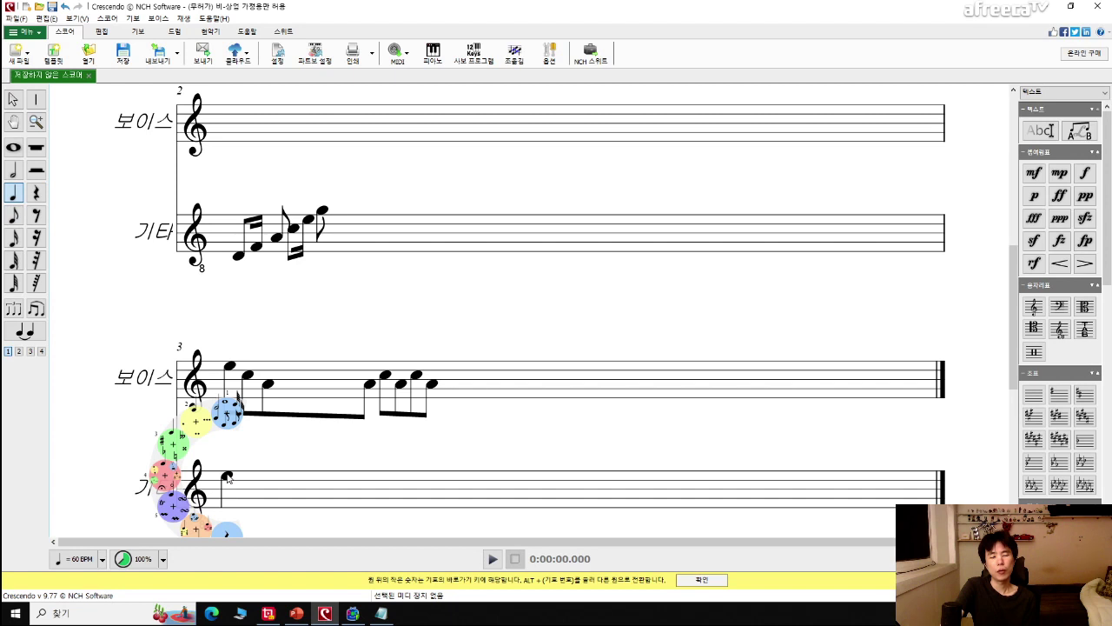
{"action": "left_click", "coordinate": [230, 481]}
{"action": "right_click", "coordinate": [226, 488]}
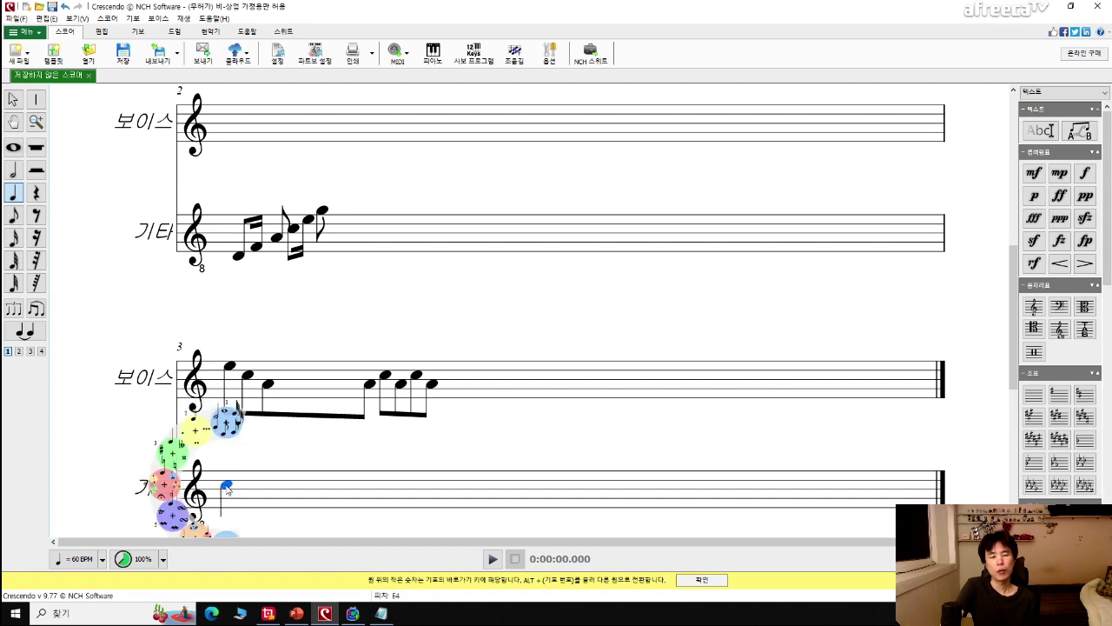
{"action": "right_click", "coordinate": [226, 495]}
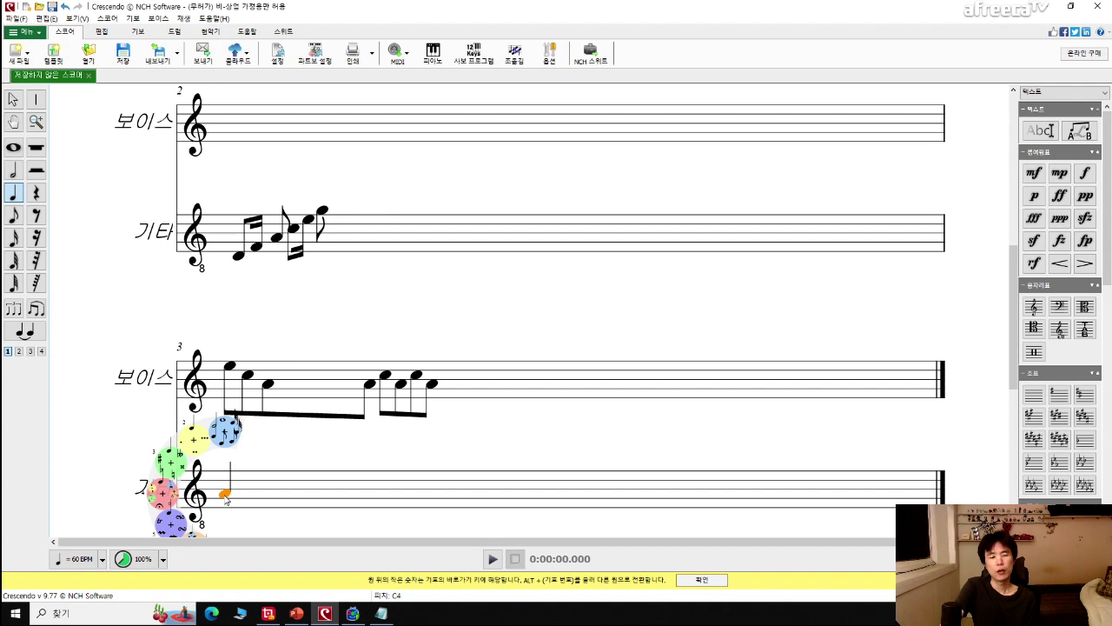
{"action": "left_click", "coordinate": [228, 498]}
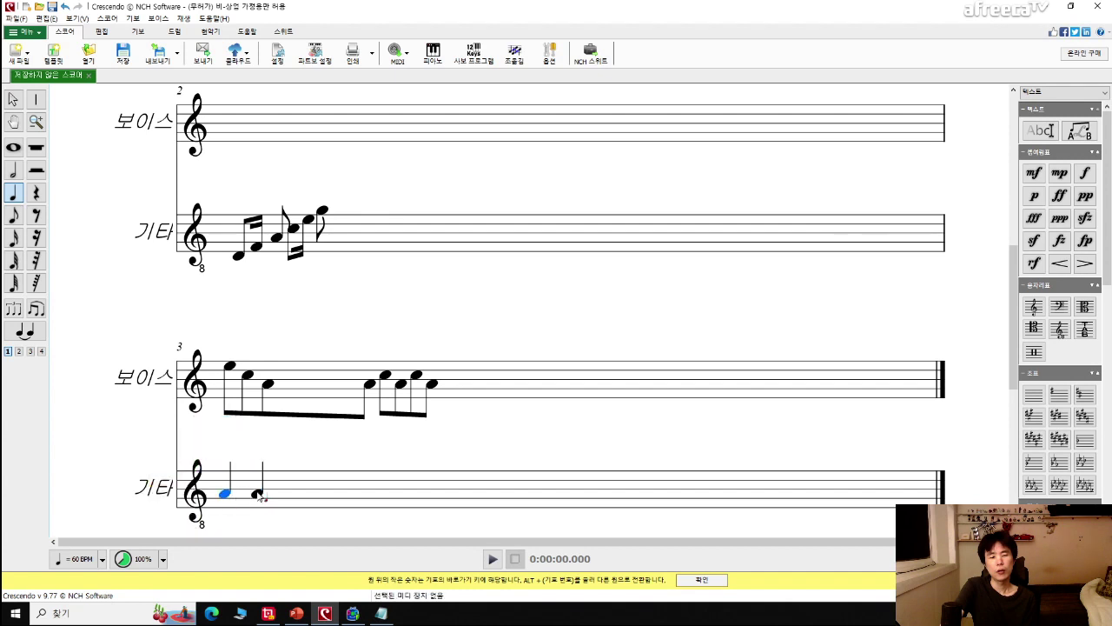
{"action": "right_click", "coordinate": [257, 489]}
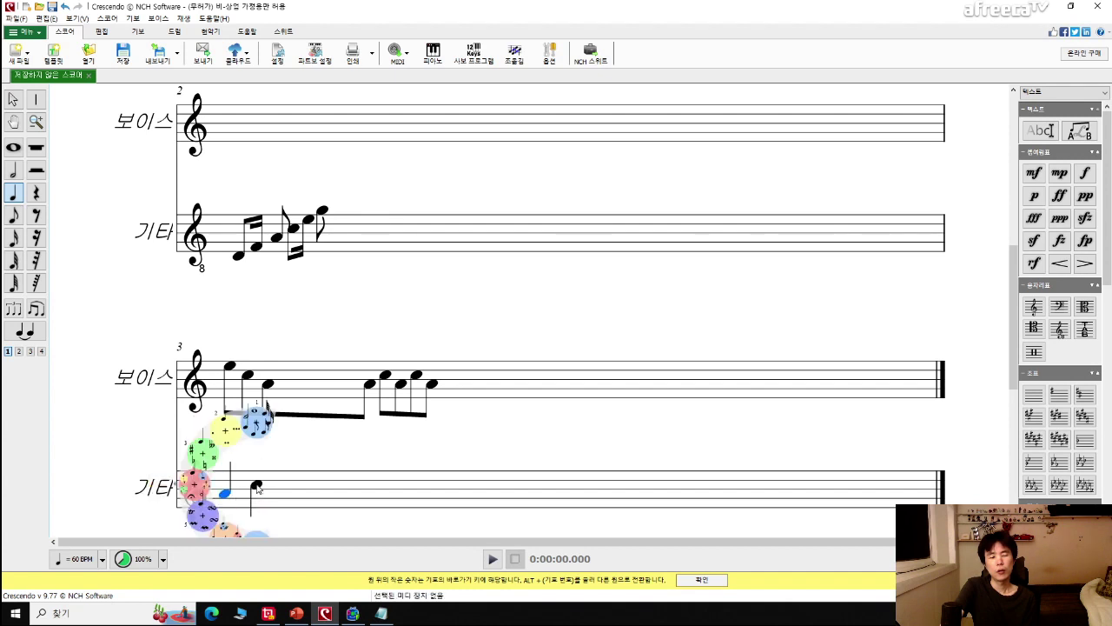
{"action": "left_click", "coordinate": [263, 488]}
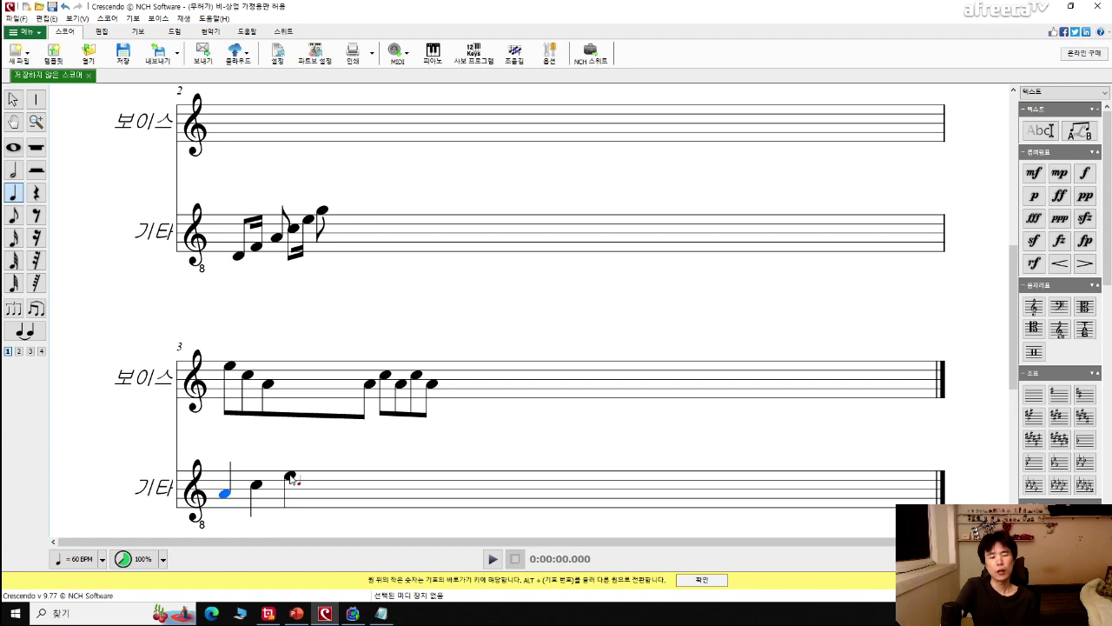
{"action": "right_click", "coordinate": [290, 477]}
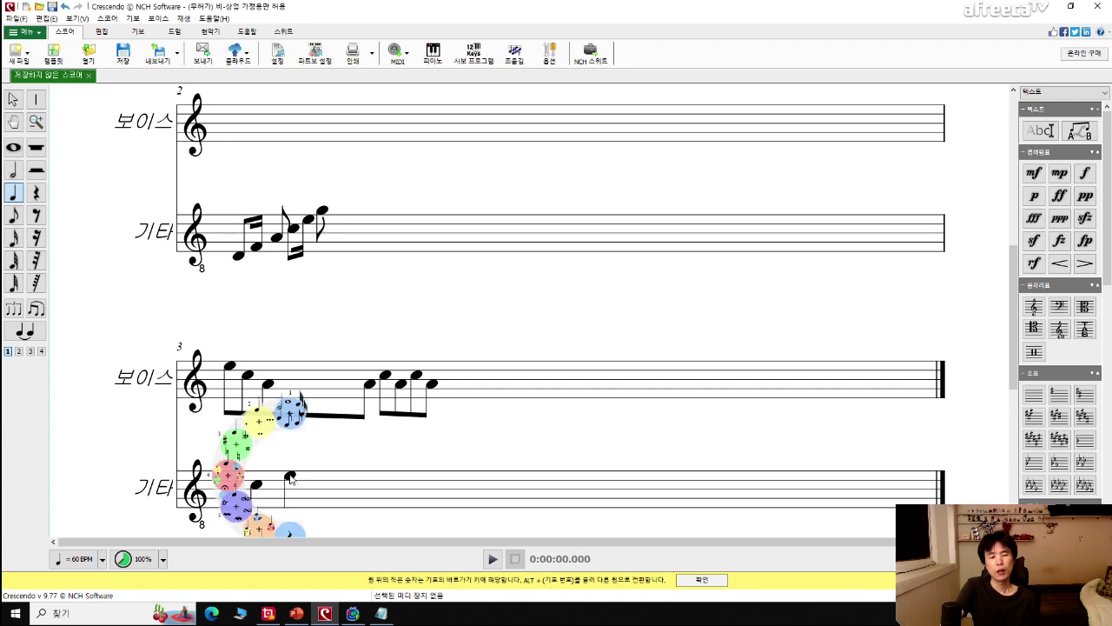
{"action": "left_click", "coordinate": [257, 479]}
{"action": "key", "text": "Escape"}
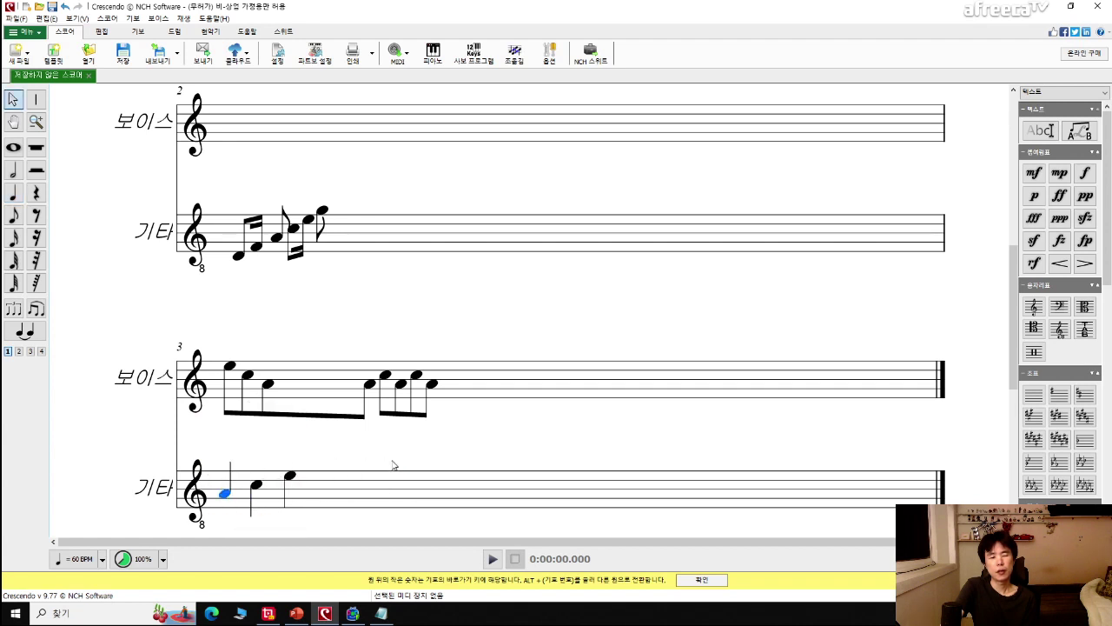
Play the score briefly from the start and stop the playback.
{"action": "key", "text": "space"}
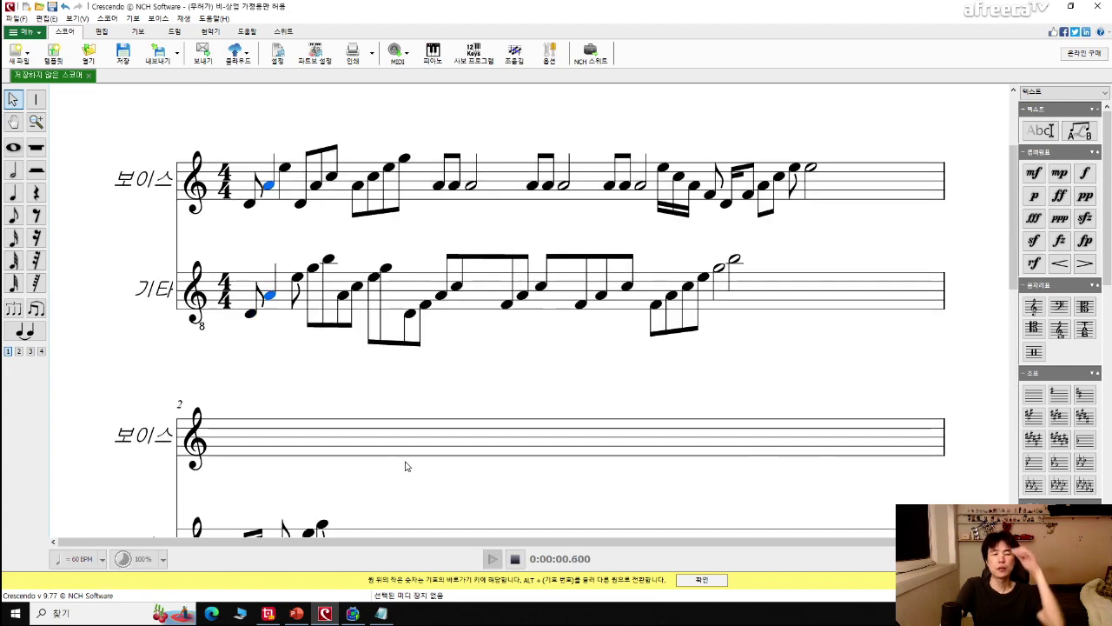
{"action": "key", "text": "space"}
{"action": "scroll", "coordinate": [404, 452], "scroll_direction": "down", "scroll_amount": 4}
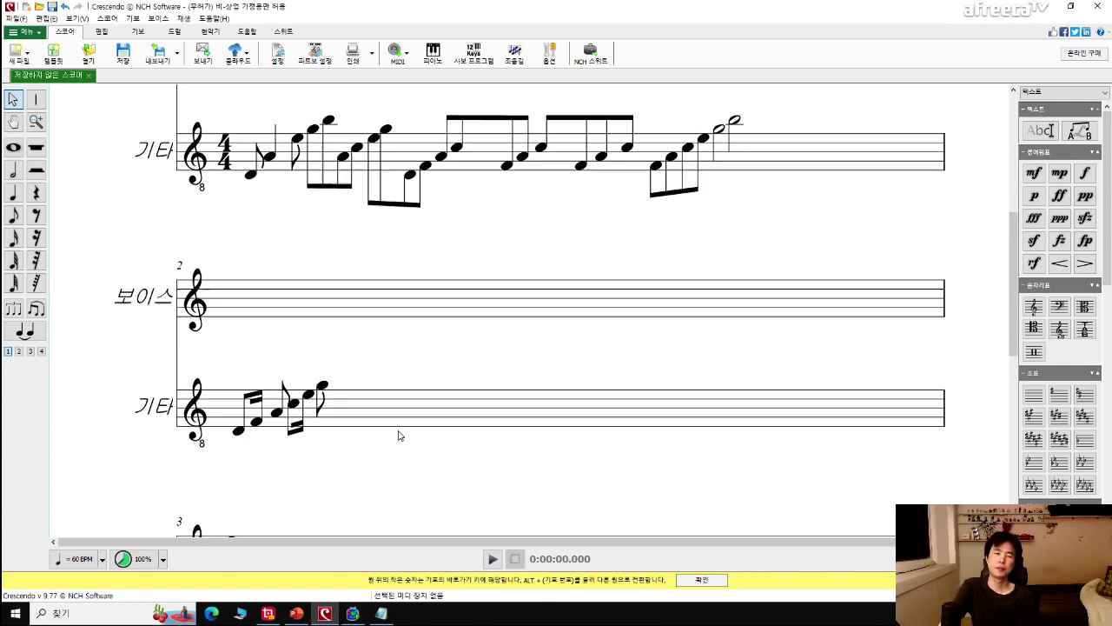
Play back the third measure from the voice staff and again from the guitar staff.
{"action": "left_click", "coordinate": [290, 422]}
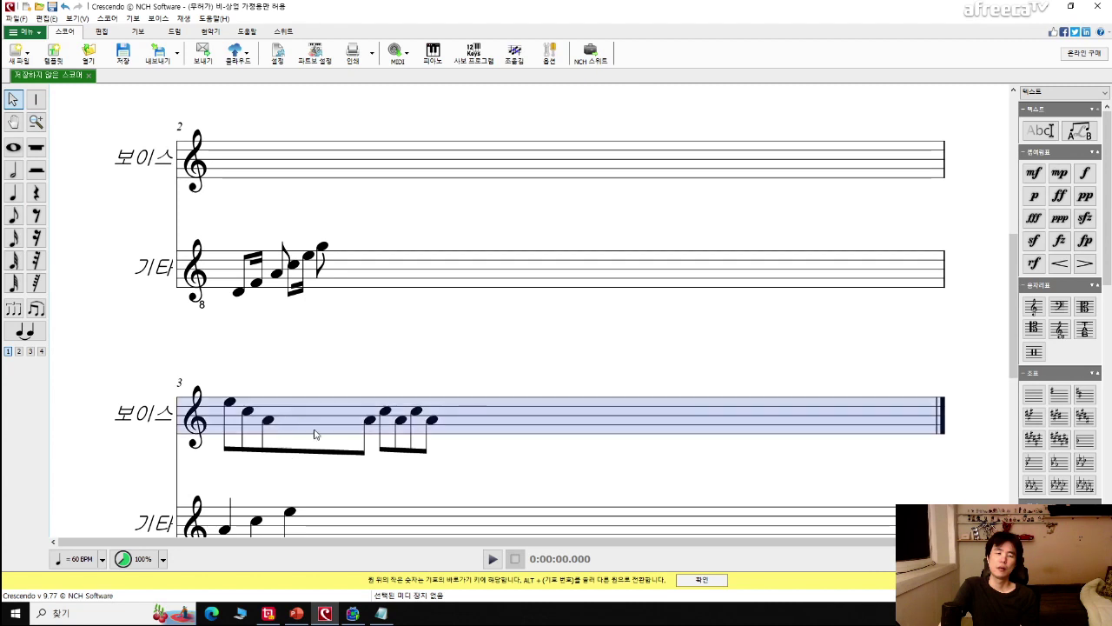
{"action": "scroll", "coordinate": [331, 443], "scroll_direction": "down", "scroll_amount": 2}
{"action": "key", "text": "space"}
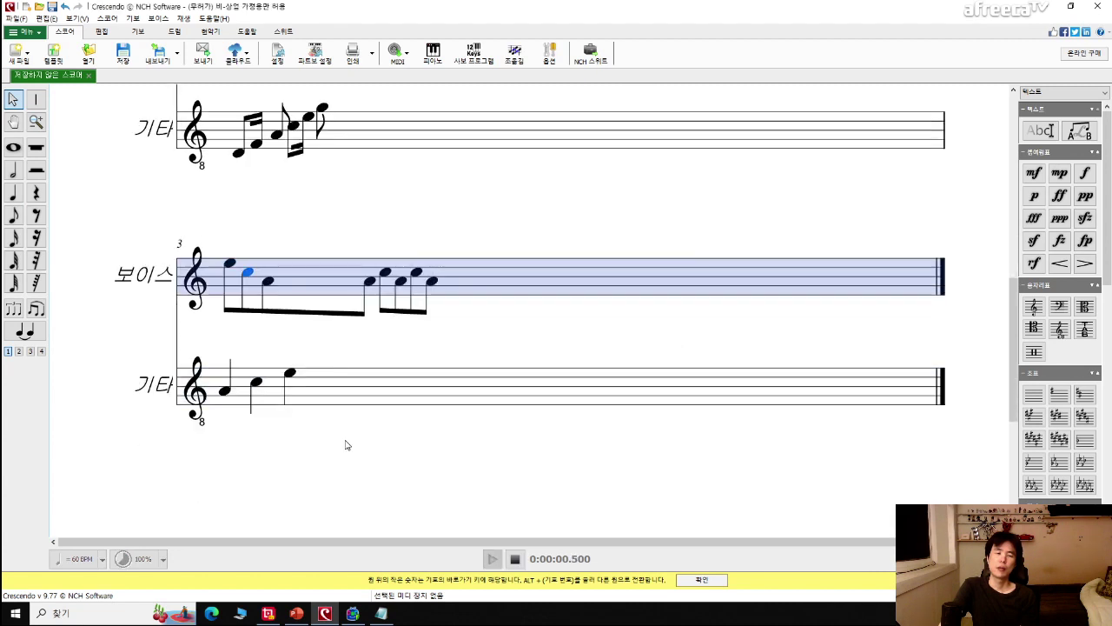
{"action": "left_click", "coordinate": [372, 386]}
{"action": "key", "text": "space"}
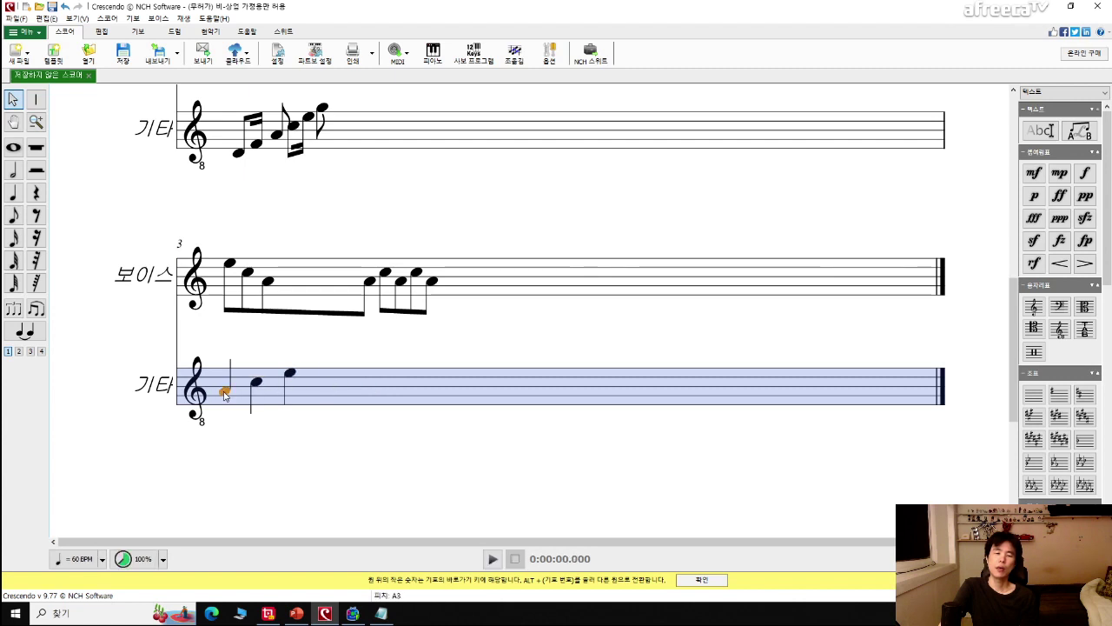
{"action": "key", "text": "space"}
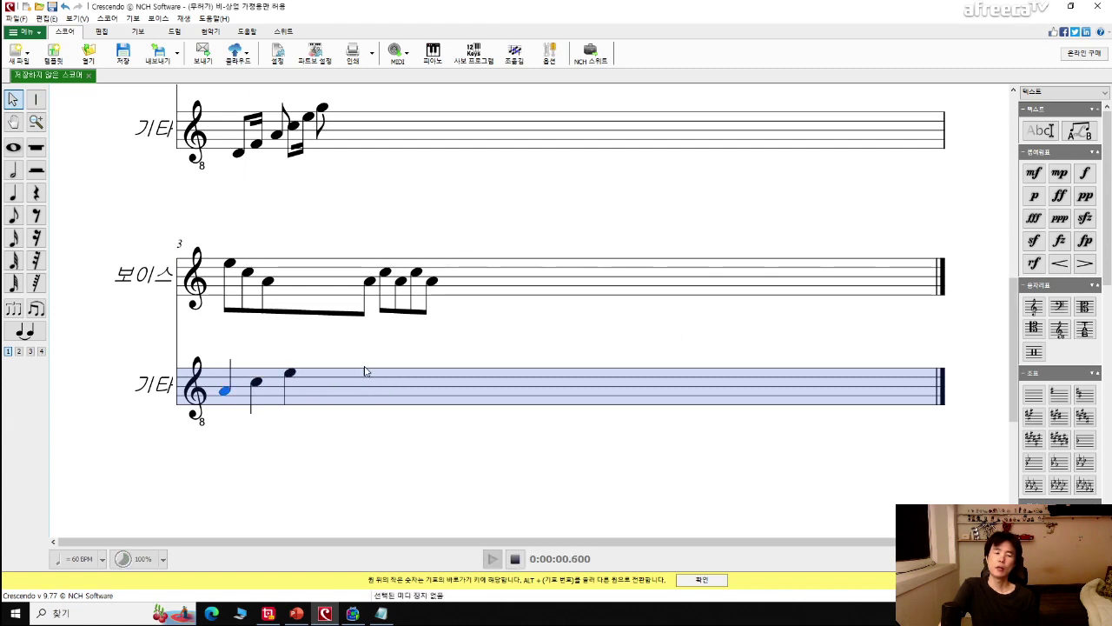
Play back the third measure with the voice and guitar staves selected together.
{"action": "key", "text": "space"}
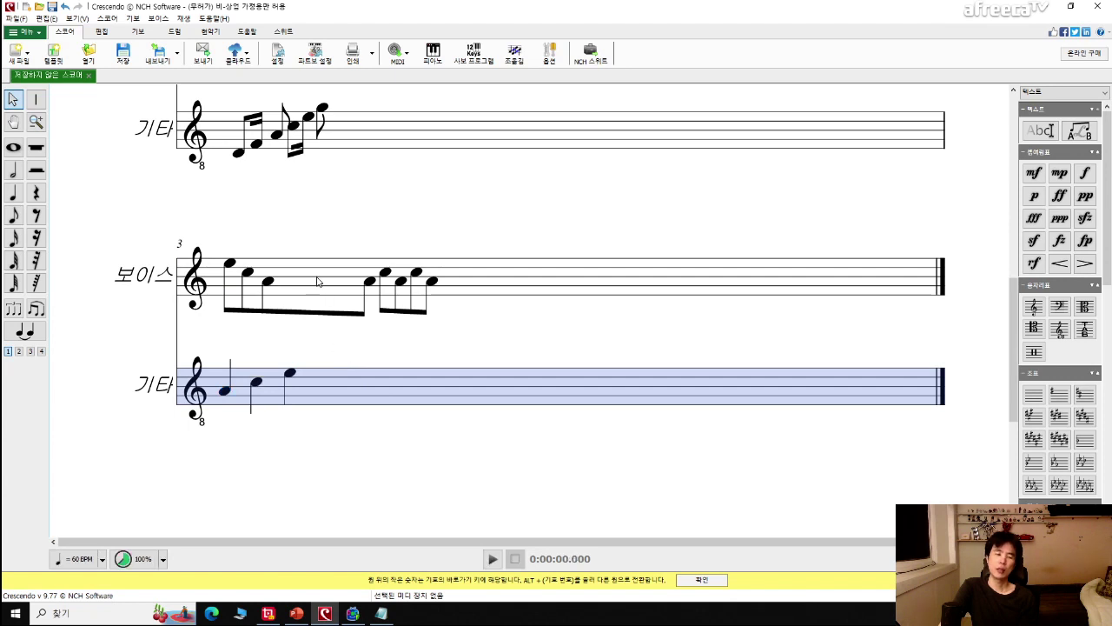
{"action": "left_click", "coordinate": [318, 279], "text": "shift"}
{"action": "key", "text": "space"}
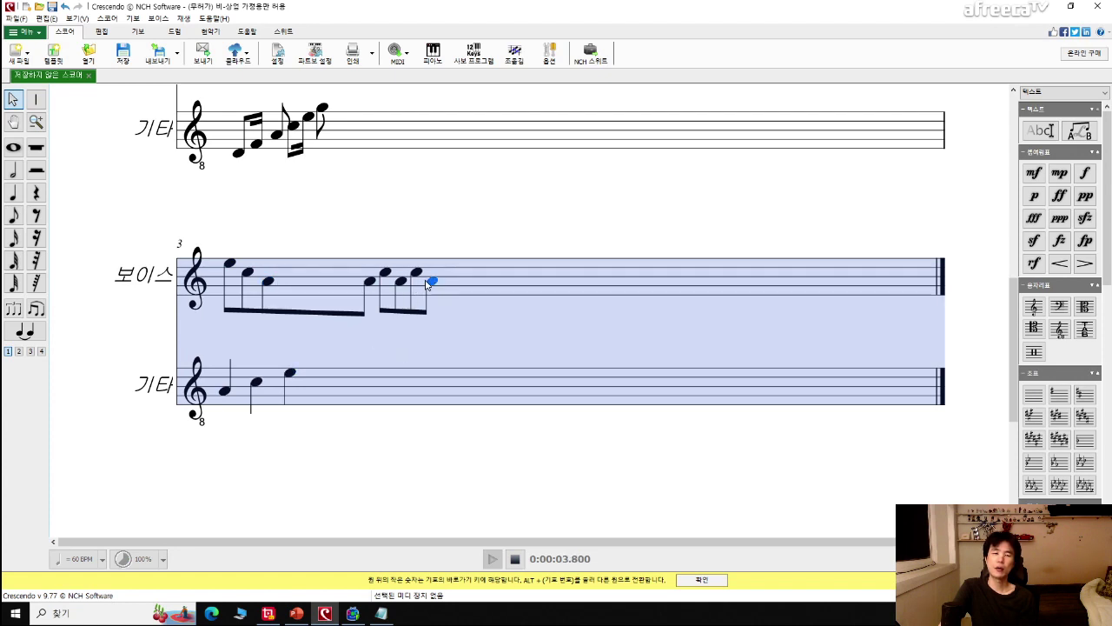
{"action": "left_click", "coordinate": [374, 288]}
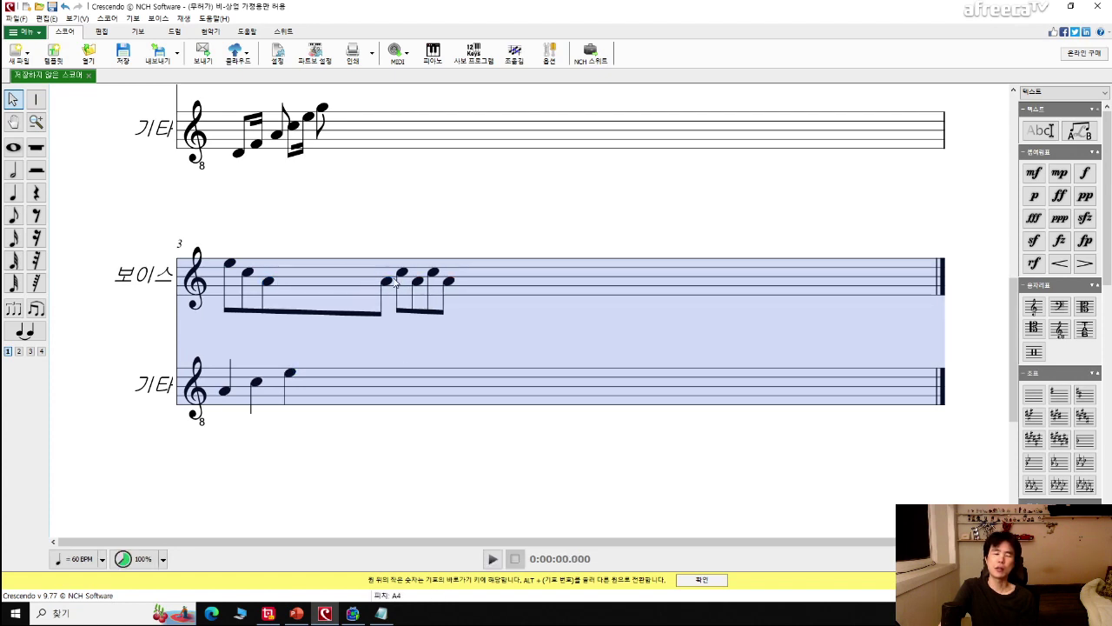
Add eighth notes C, A, C, E, G, C, A and F after the existing notes in the voice staff's third measure.
{"action": "left_click", "coordinate": [14, 215]}
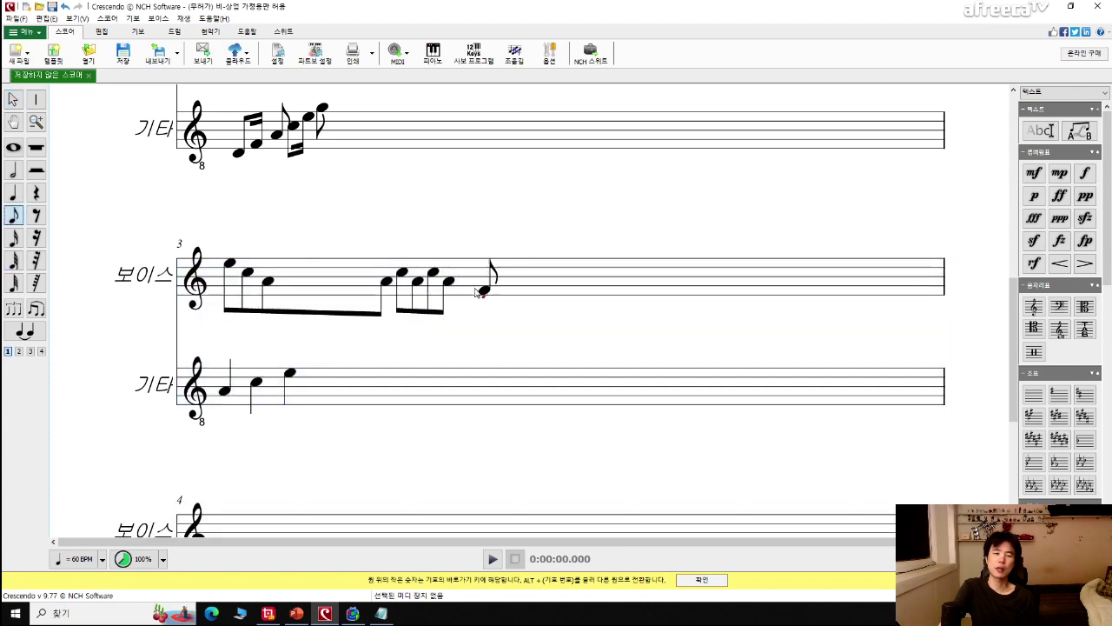
{"action": "left_click", "coordinate": [476, 276]}
{"action": "left_click", "coordinate": [493, 280]}
{"action": "left_click", "coordinate": [512, 273]}
{"action": "left_click", "coordinate": [528, 261]}
{"action": "left_click", "coordinate": [545, 253]}
{"action": "left_click", "coordinate": [571, 275]}
{"action": "left_click", "coordinate": [585, 280]}
{"action": "left_click", "coordinate": [599, 295]}
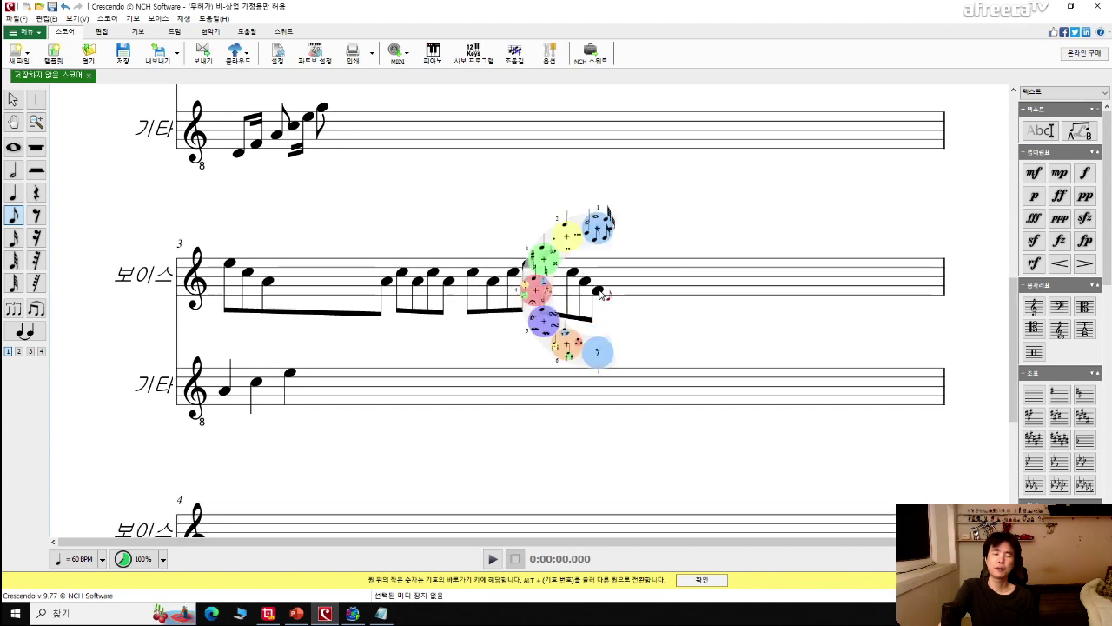
{"action": "key", "text": "Escape"}
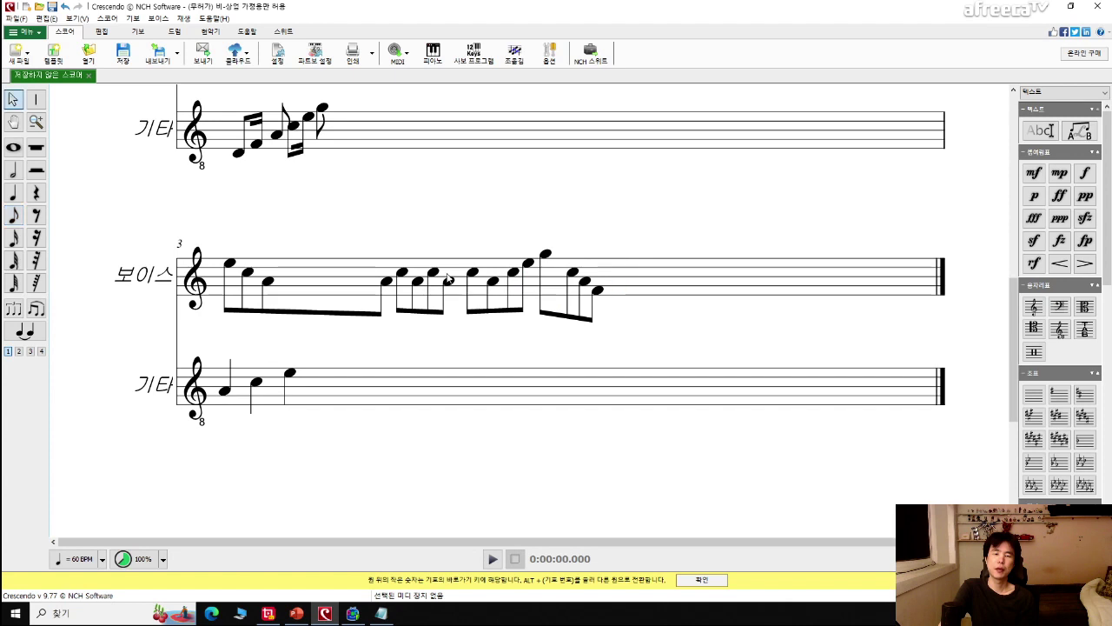
Play back the voice staff's third measure and remove its last three eighth notes, C, A and F.
{"action": "left_click", "coordinate": [340, 284]}
{"action": "key", "text": "space"}
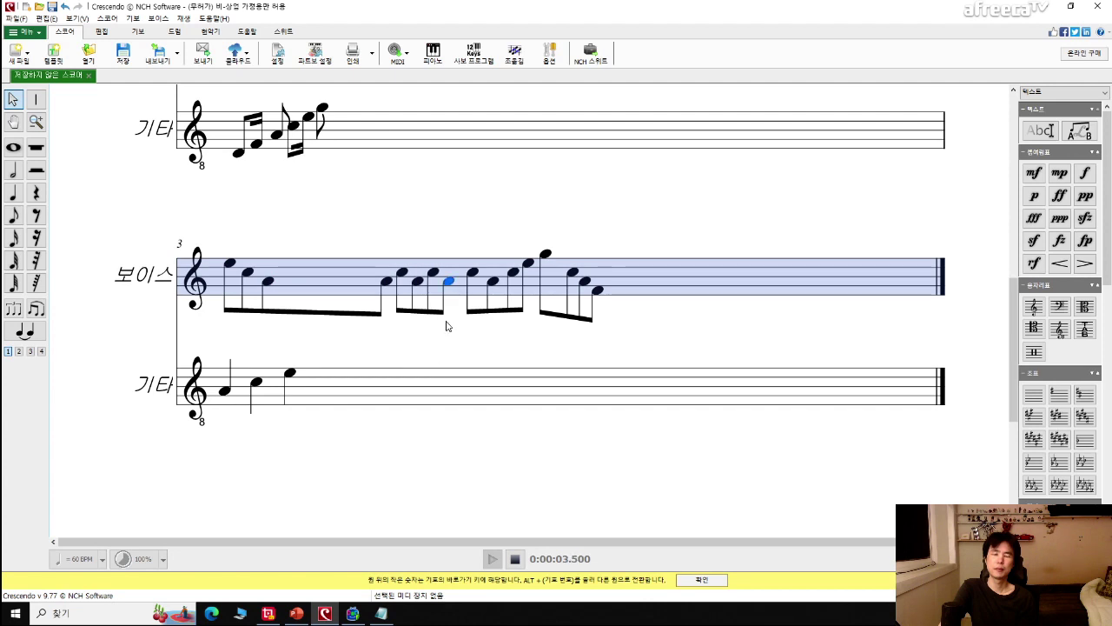
{"action": "right_click", "coordinate": [576, 276]}
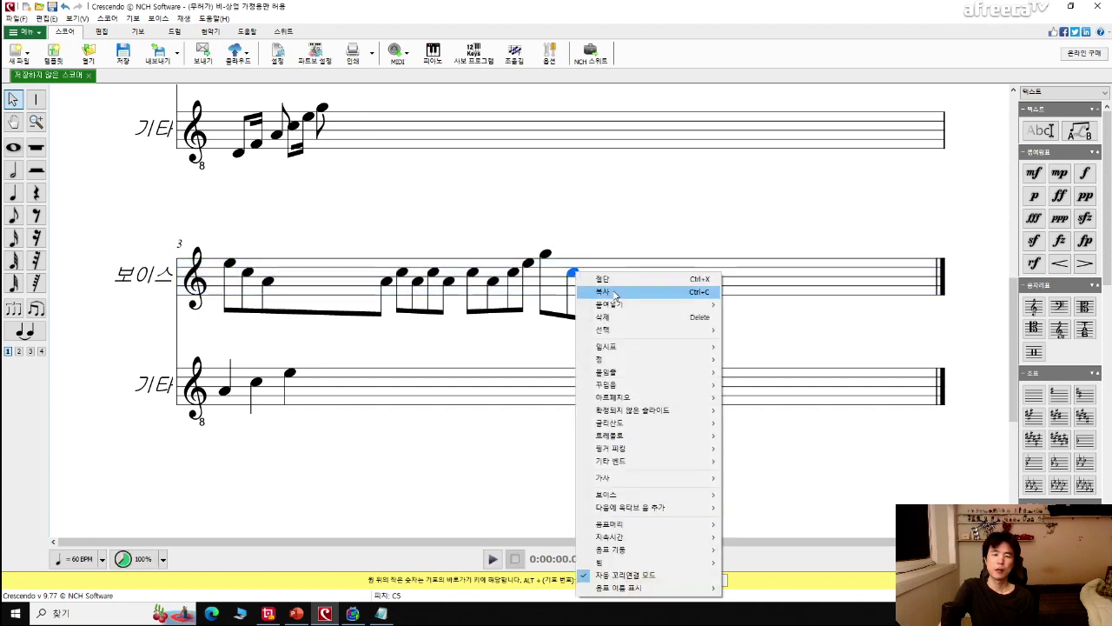
{"action": "left_click", "coordinate": [588, 295]}
{"action": "right_click", "coordinate": [585, 278]}
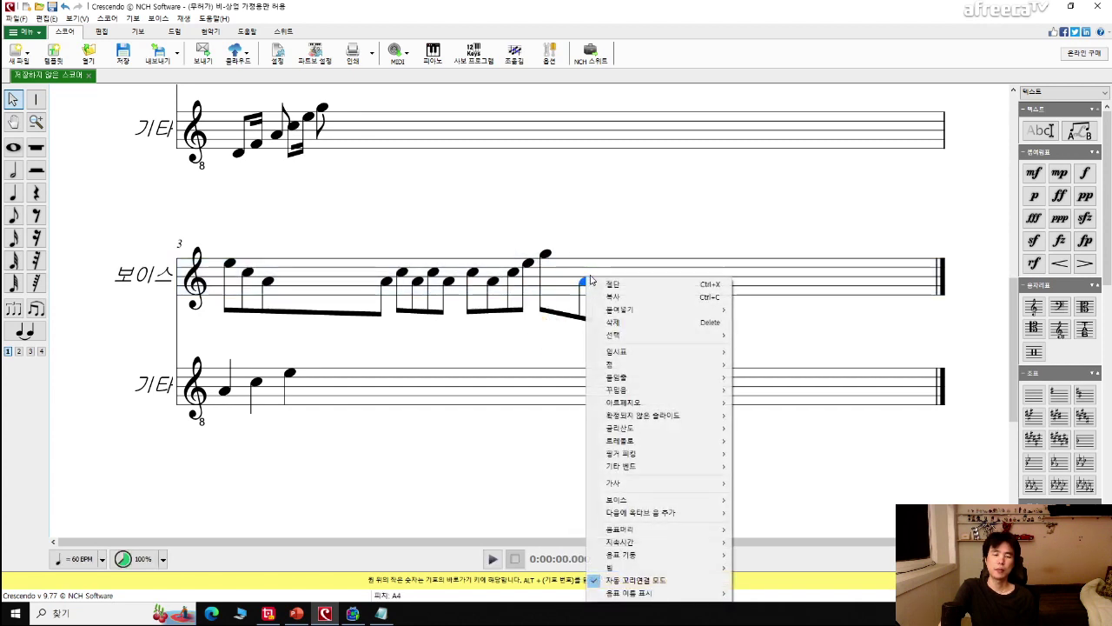
{"action": "left_click", "coordinate": [599, 280]}
{"action": "right_click", "coordinate": [598, 289]}
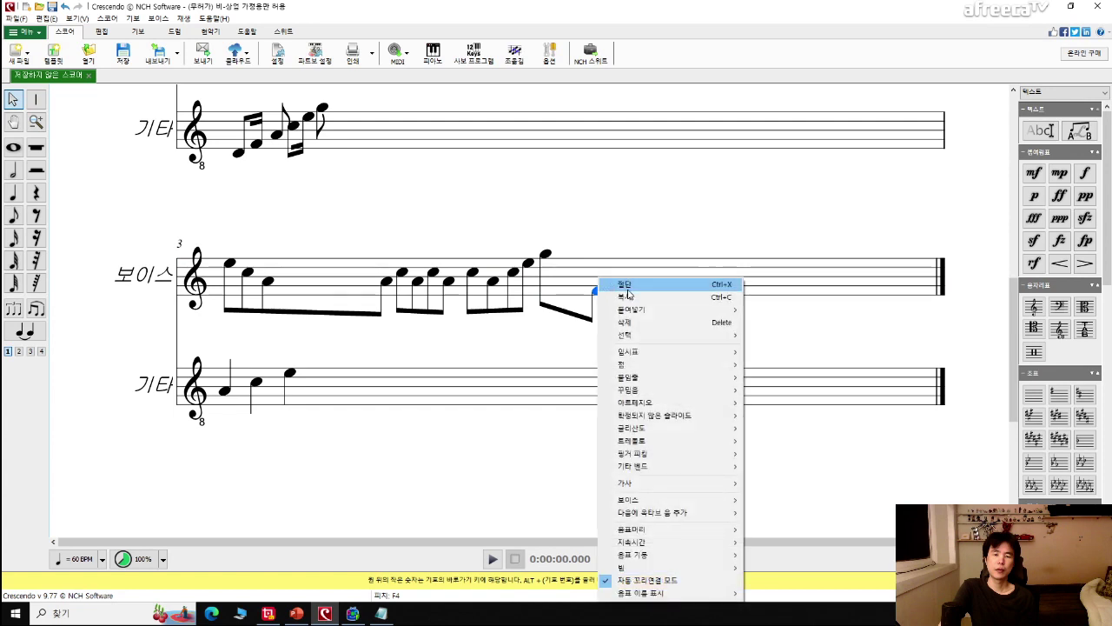
{"action": "left_click", "coordinate": [626, 283]}
Continue the voice staff's third measure with a half note E, an eighth note C and a sixteenth note A.
{"action": "left_click", "coordinate": [13, 169]}
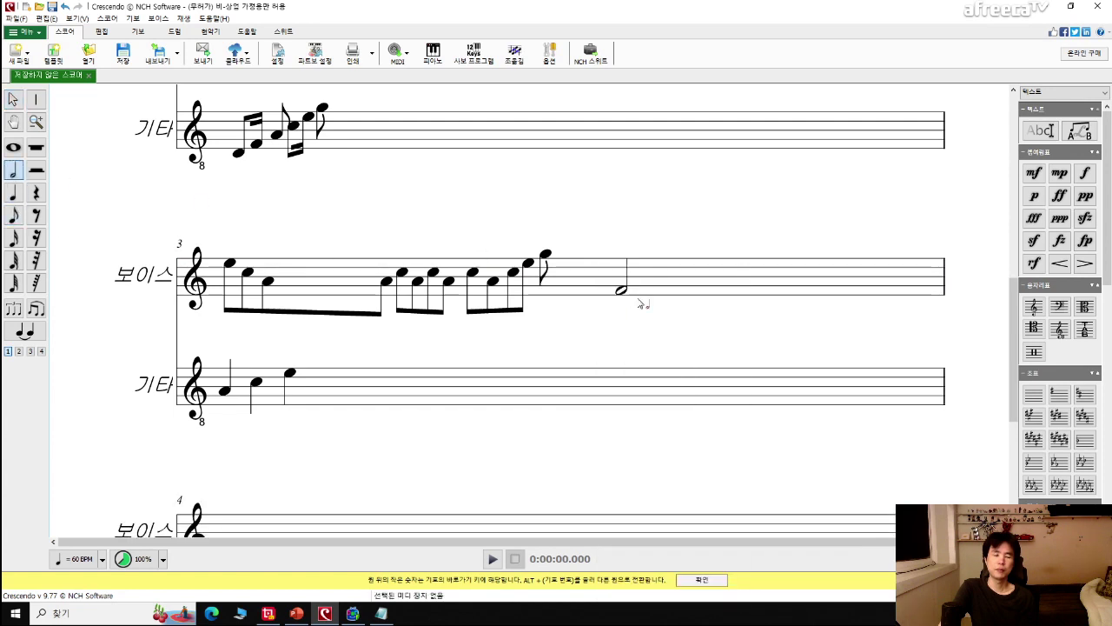
{"action": "left_click", "coordinate": [569, 269]}
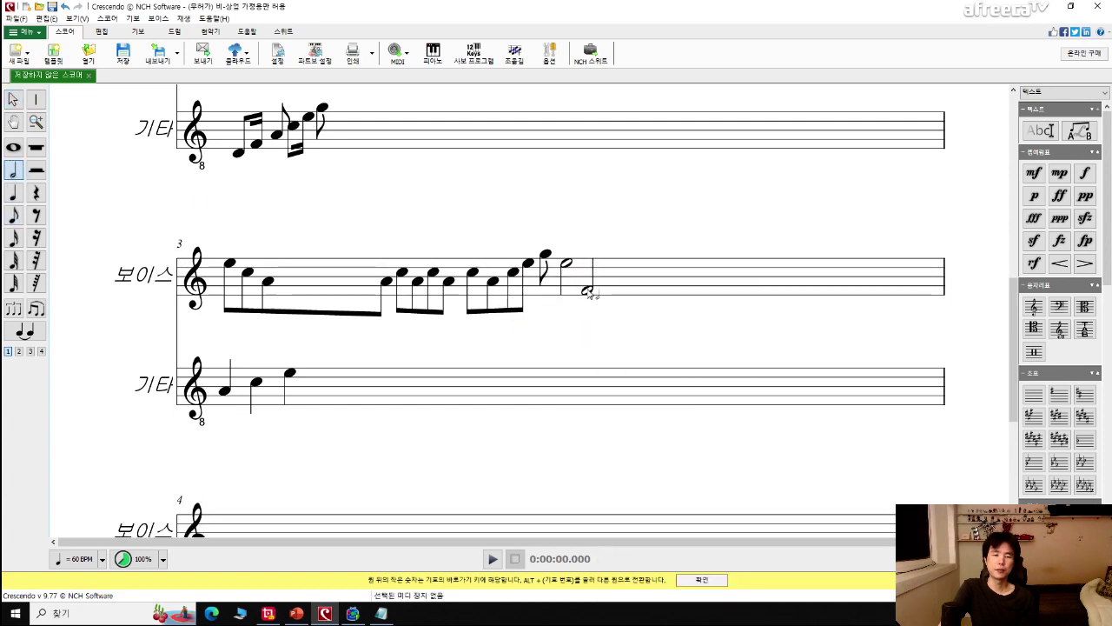
{"action": "left_click", "coordinate": [13, 215]}
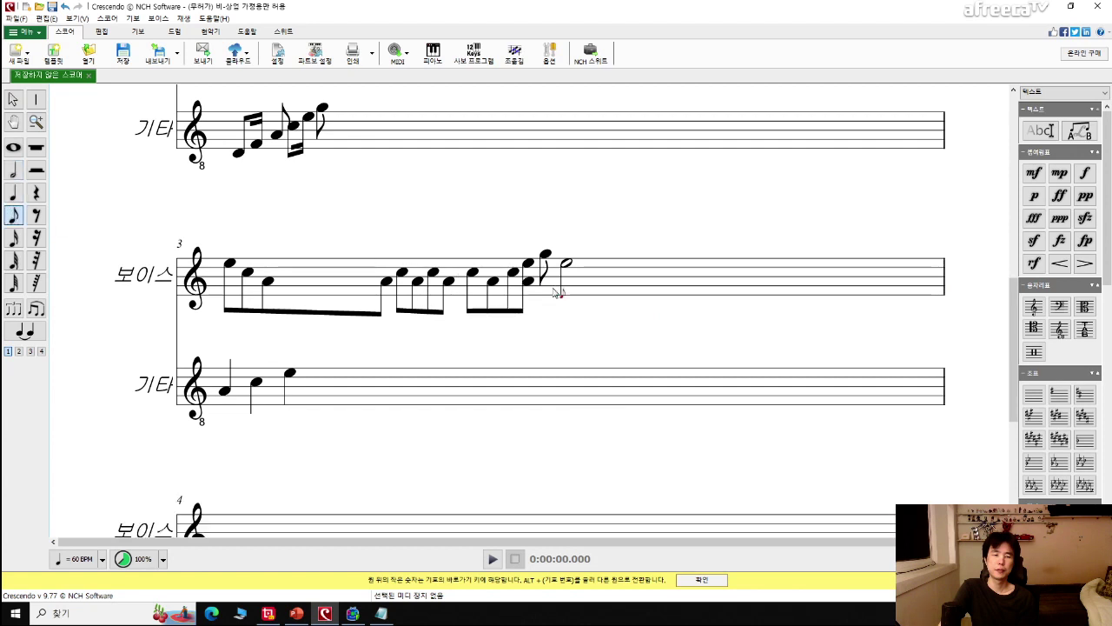
{"action": "left_click", "coordinate": [14, 238]}
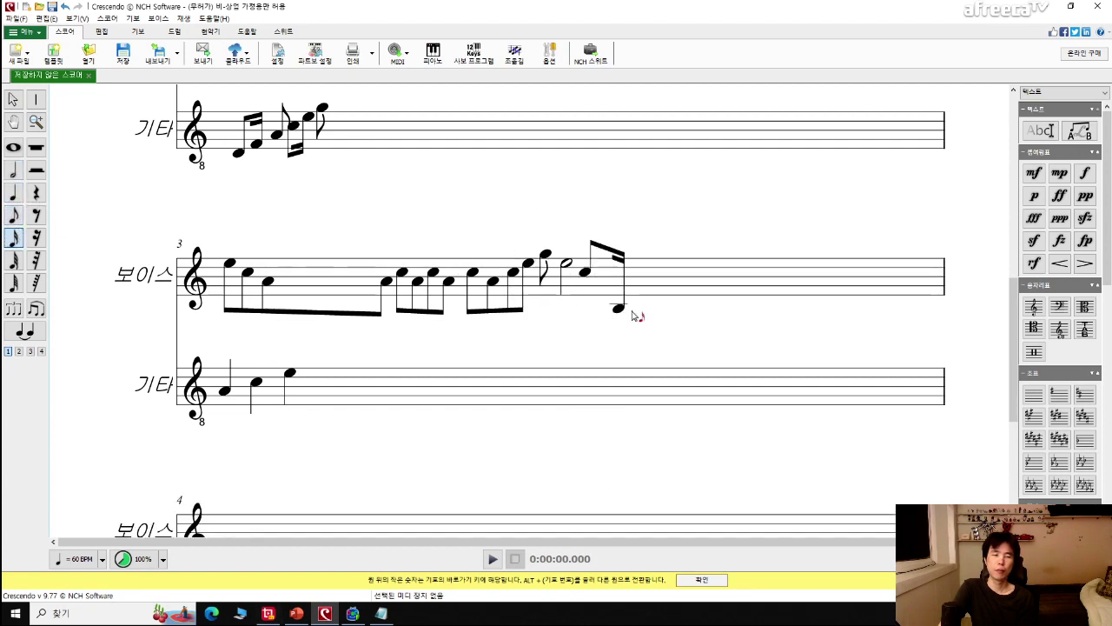
{"action": "right_click", "coordinate": [577, 286]}
{"action": "left_click", "coordinate": [543, 279]}
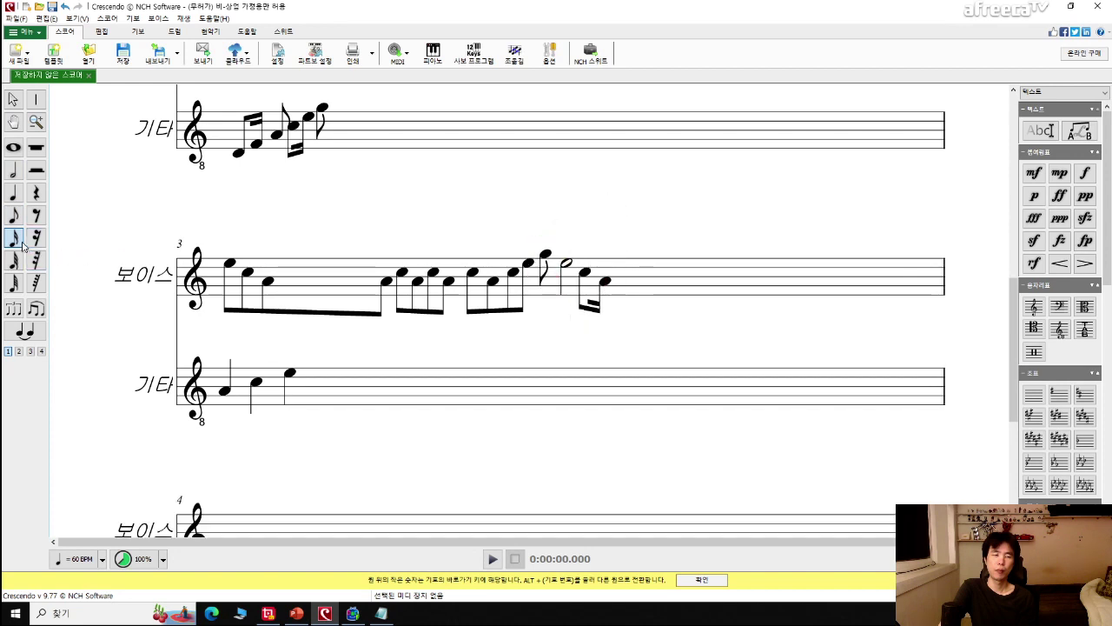
Add descending sixteenth notes F and D after the sixteenth A in the voice staff's third measure.
{"action": "left_click", "coordinate": [613, 293]}
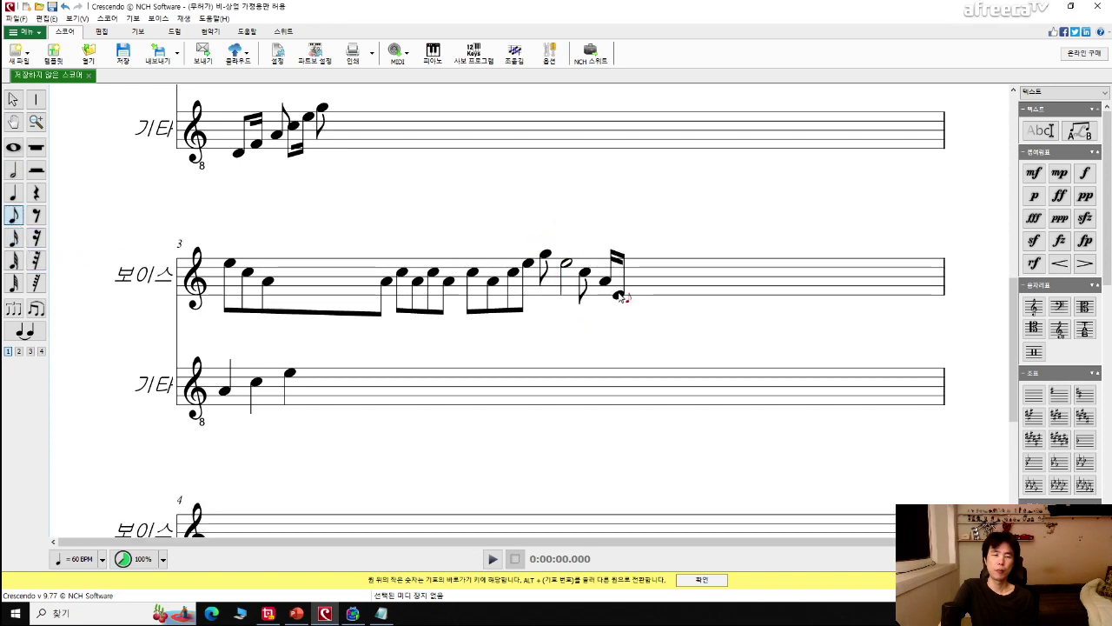
{"action": "right_click", "coordinate": [611, 294]}
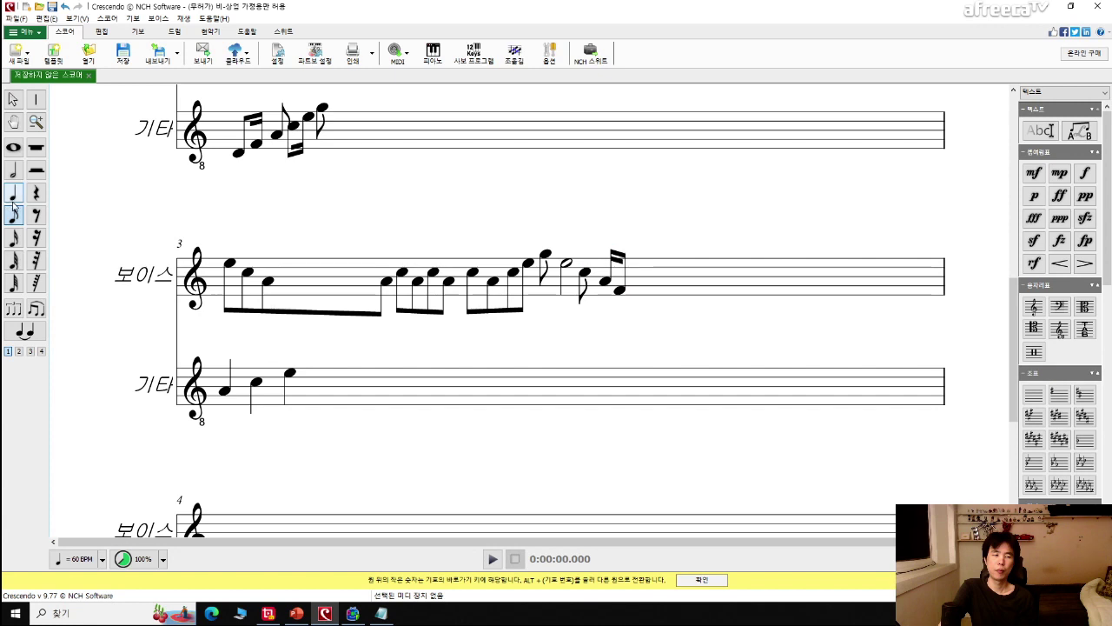
{"action": "left_click", "coordinate": [14, 238]}
{"action": "left_click", "coordinate": [619, 295]}
{"action": "left_click", "coordinate": [630, 299]}
{"action": "right_click", "coordinate": [626, 300]}
{"action": "left_click", "coordinate": [572, 294]}
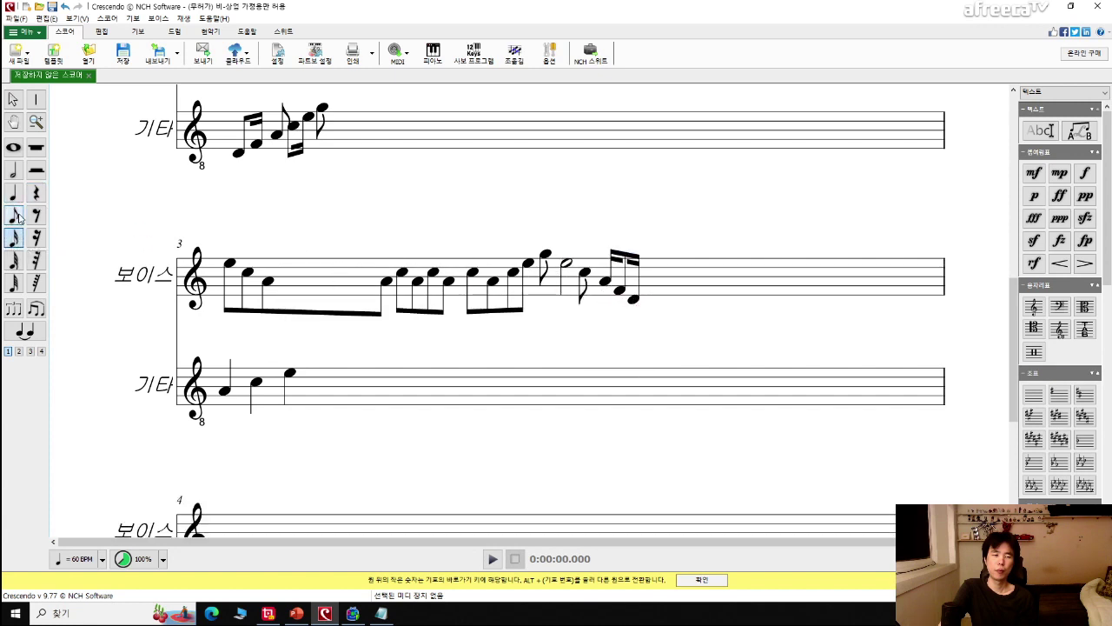
Extend the descending voice line in measure three with low eighth notes B, G, E and D below the staff.
{"action": "left_click", "coordinate": [651, 310]}
{"action": "right_click", "coordinate": [650, 310]}
{"action": "left_click", "coordinate": [669, 315]}
{"action": "right_click", "coordinate": [673, 319]}
{"action": "left_click", "coordinate": [687, 323]}
{"action": "left_click", "coordinate": [702, 332]}
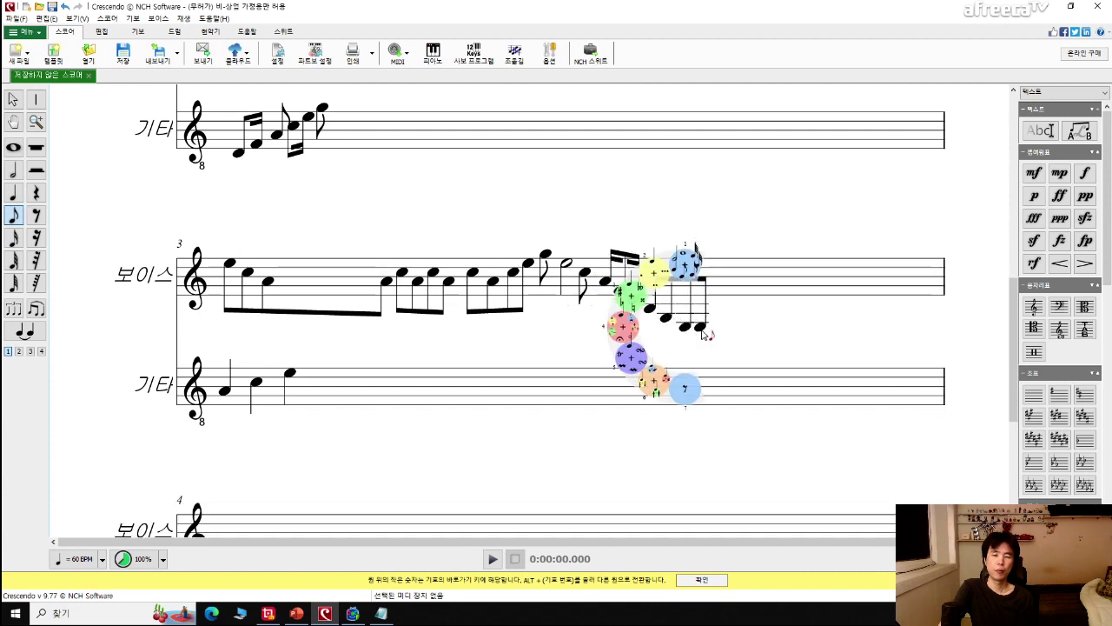
Add eighth notes F, A, C, A, E, C, G and D after the low D in the voice staff's third measure.
{"action": "left_click", "coordinate": [724, 289]}
{"action": "left_click", "coordinate": [745, 280]}
{"action": "left_click", "coordinate": [766, 276]}
{"action": "mouse_move", "coordinate": [768, 278]}
{"action": "left_mouse_down"}
{"action": "mouse_move", "coordinate": [767, 310]}
{"action": "mouse_move", "coordinate": [815, 308]}
{"action": "mouse_move", "coordinate": [765, 268]}
{"action": "mouse_move", "coordinate": [772, 284]}
{"action": "mouse_move", "coordinate": [773, 275]}
{"action": "left_mouse_up"}
{"action": "left_click", "coordinate": [796, 283]}
{"action": "left_click", "coordinate": [821, 263]}
{"action": "left_click", "coordinate": [846, 275]}
{"action": "left_click", "coordinate": [864, 254]}
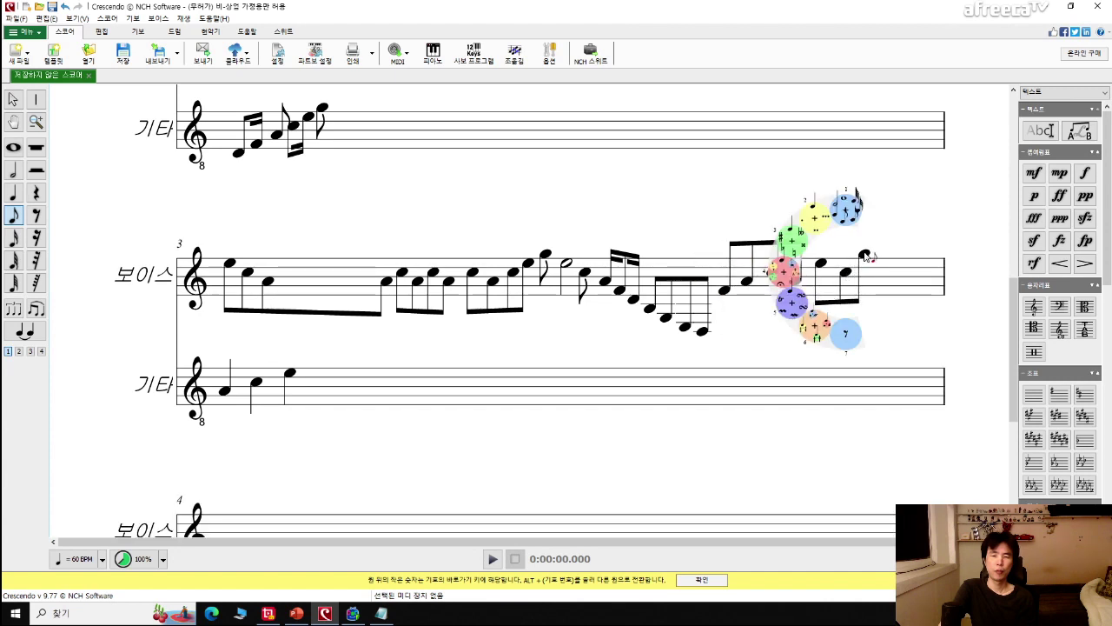
{"action": "left_click", "coordinate": [883, 265]}
{"action": "left_click", "coordinate": [907, 252]}
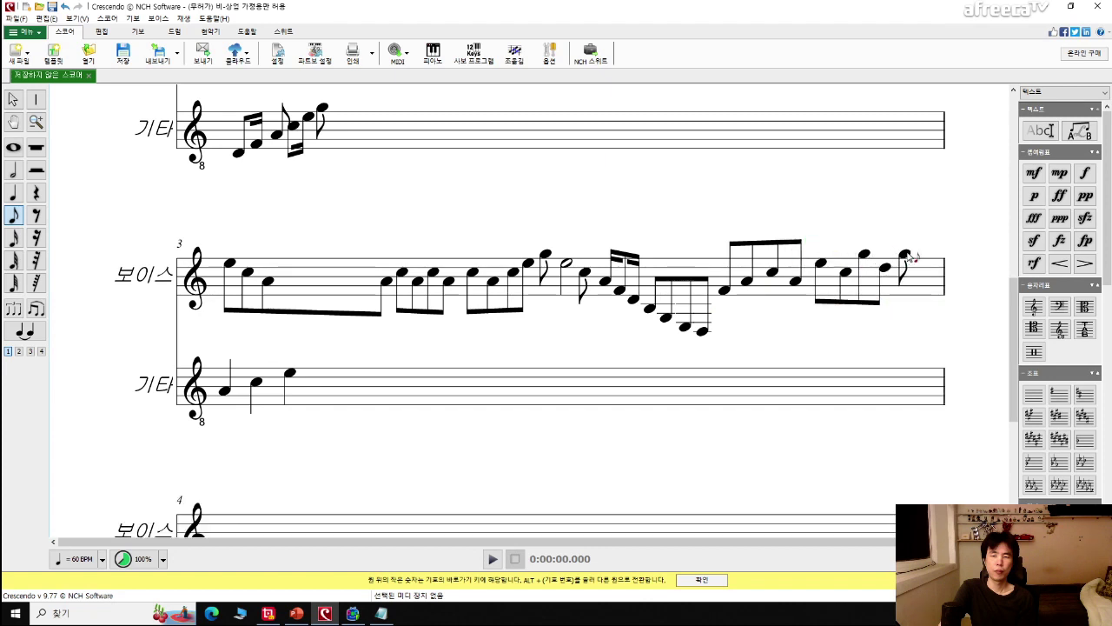
Finish the voice staff's third measure with three high sixteenth-note A's.
{"action": "left_click", "coordinate": [13, 238]}
{"action": "left_click", "coordinate": [904, 251]}
{"action": "left_click", "coordinate": [926, 250]}
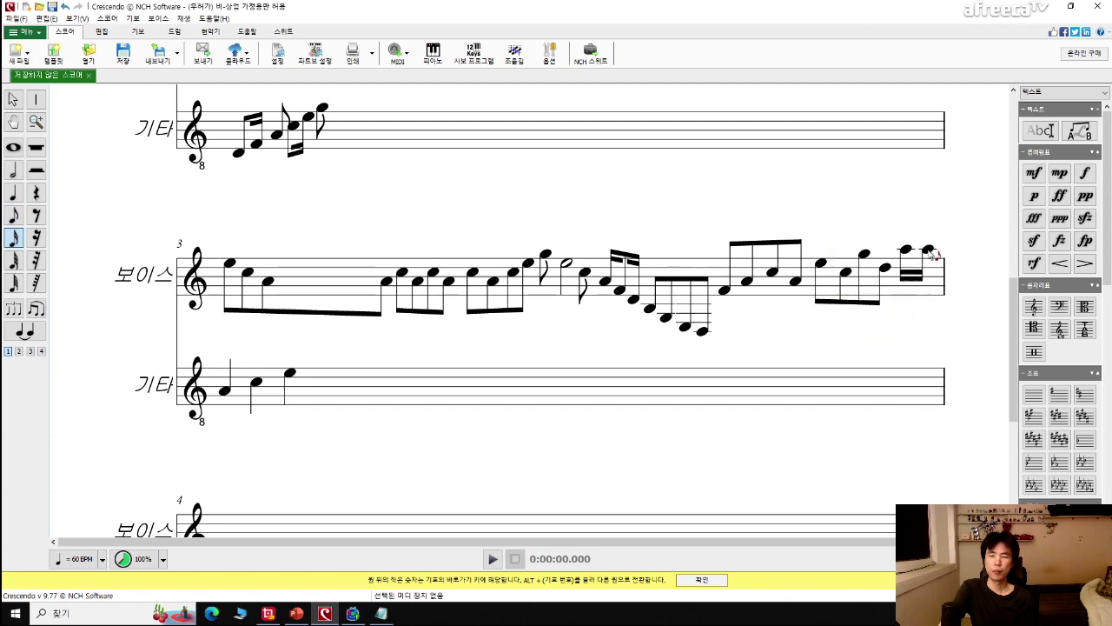
{"action": "right_click", "coordinate": [928, 252]}
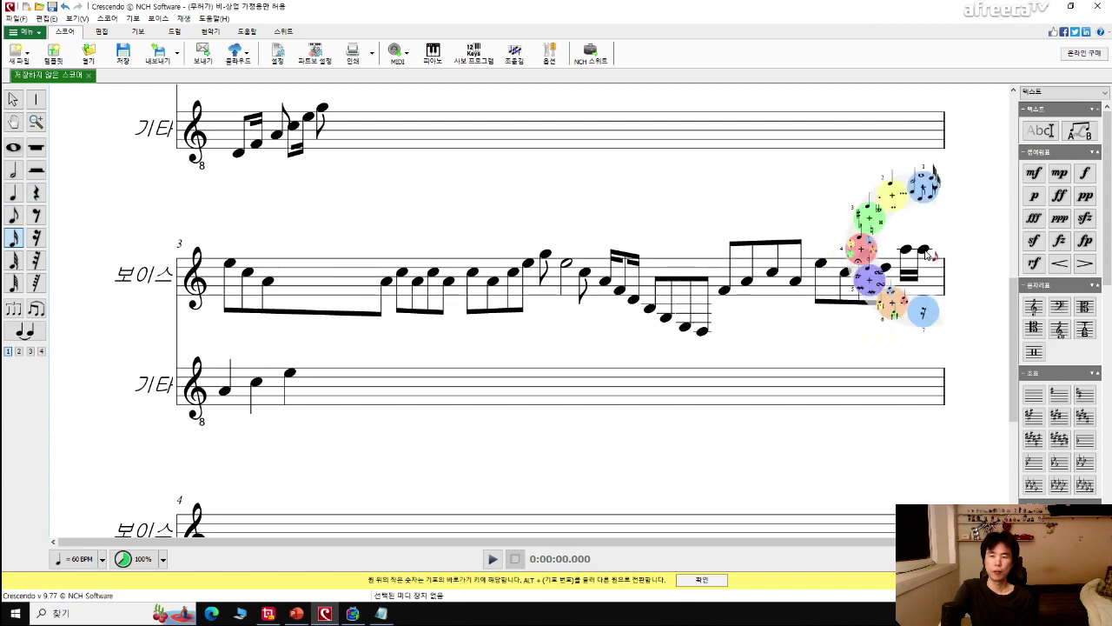
{"action": "left_click", "coordinate": [914, 251]}
{"action": "right_click", "coordinate": [927, 254]}
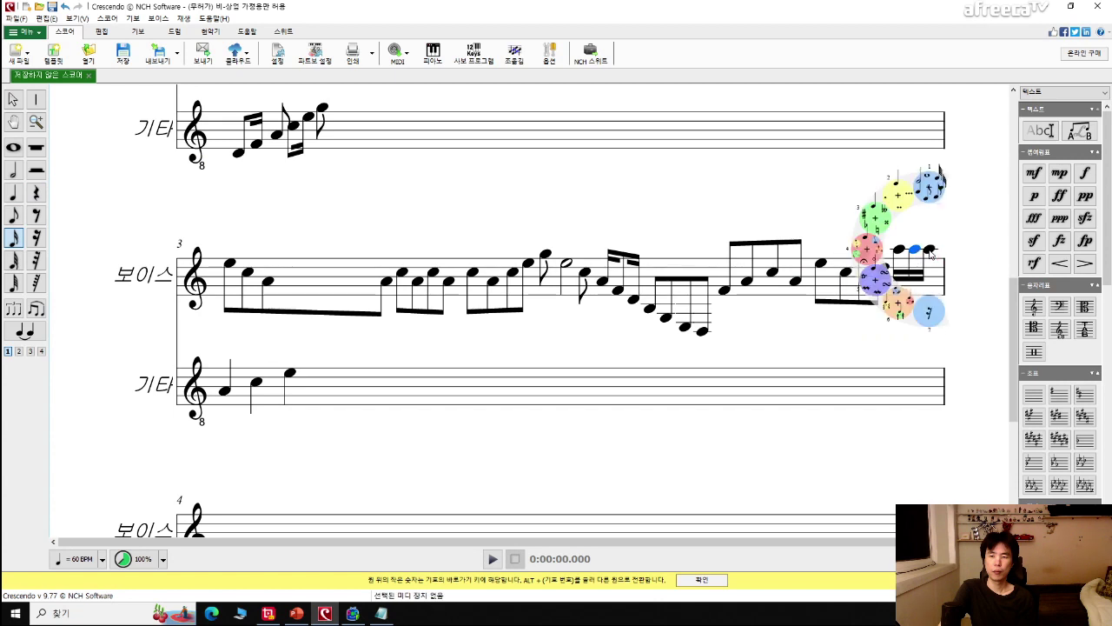
{"action": "key", "text": "Escape"}
Select the third measure on both the voice and guitar staves, play it back and clear the selection.
{"action": "left_click", "coordinate": [293, 283]}
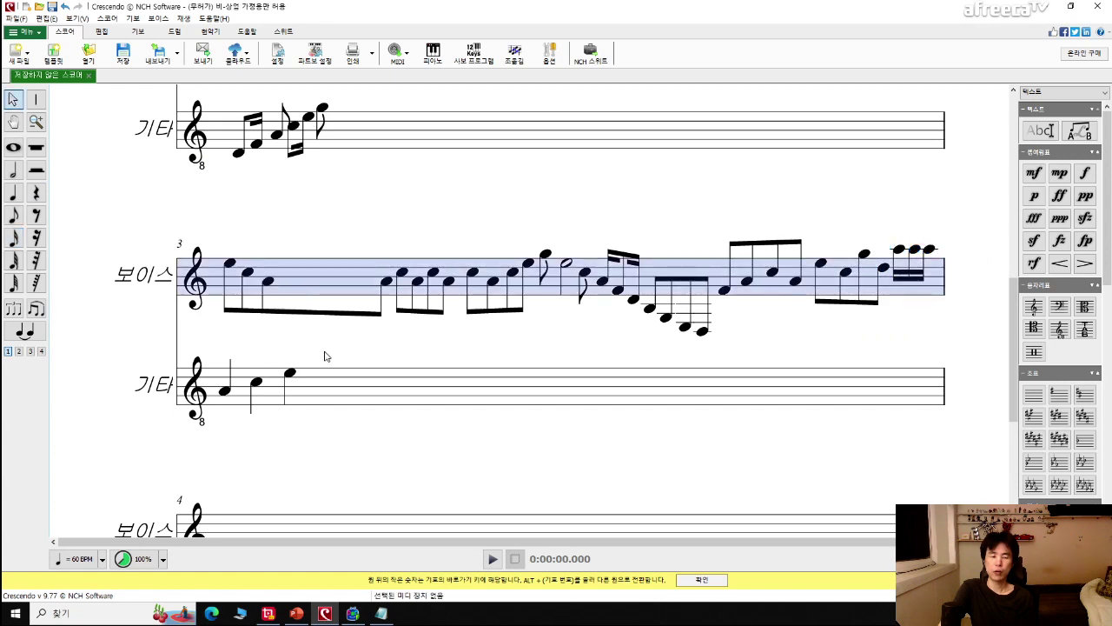
{"action": "left_click", "coordinate": [347, 387], "text": "shift"}
{"action": "key", "text": "space"}
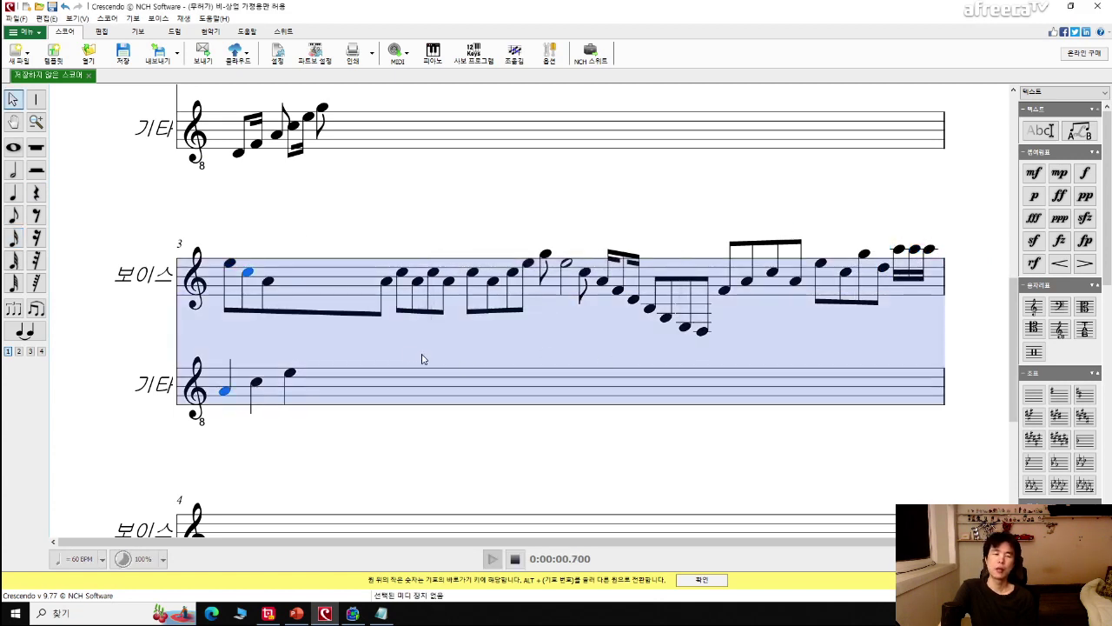
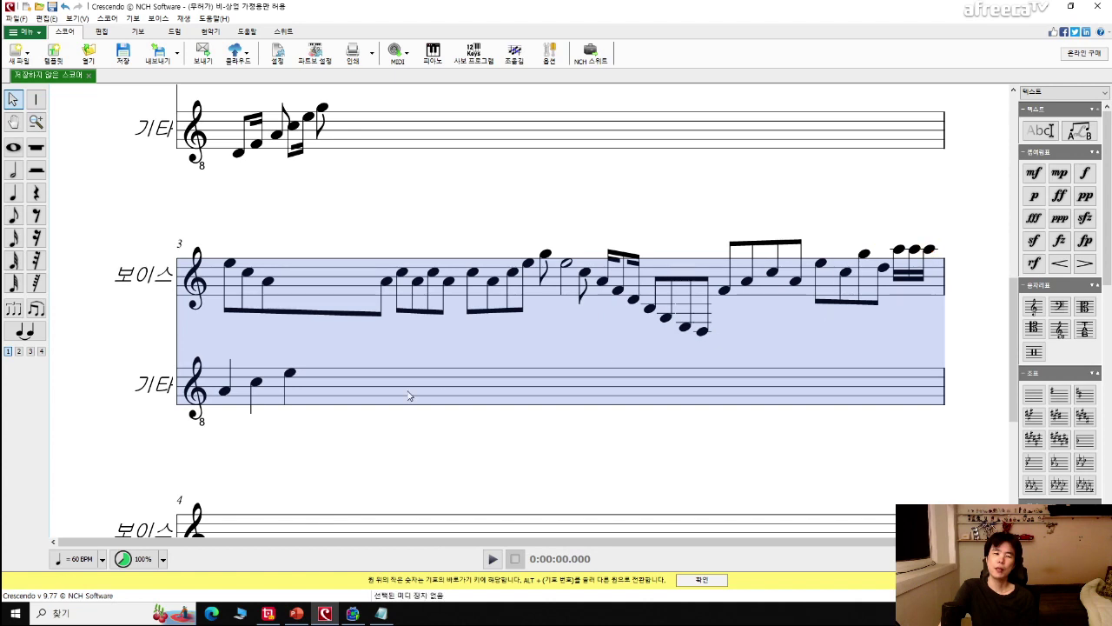
{"action": "left_click", "coordinate": [347, 350]}
Review measures two and three, replay the third measure on both staves and stop the playback.
{"action": "scroll", "coordinate": [356, 352], "scroll_direction": "up", "scroll_amount": 2}
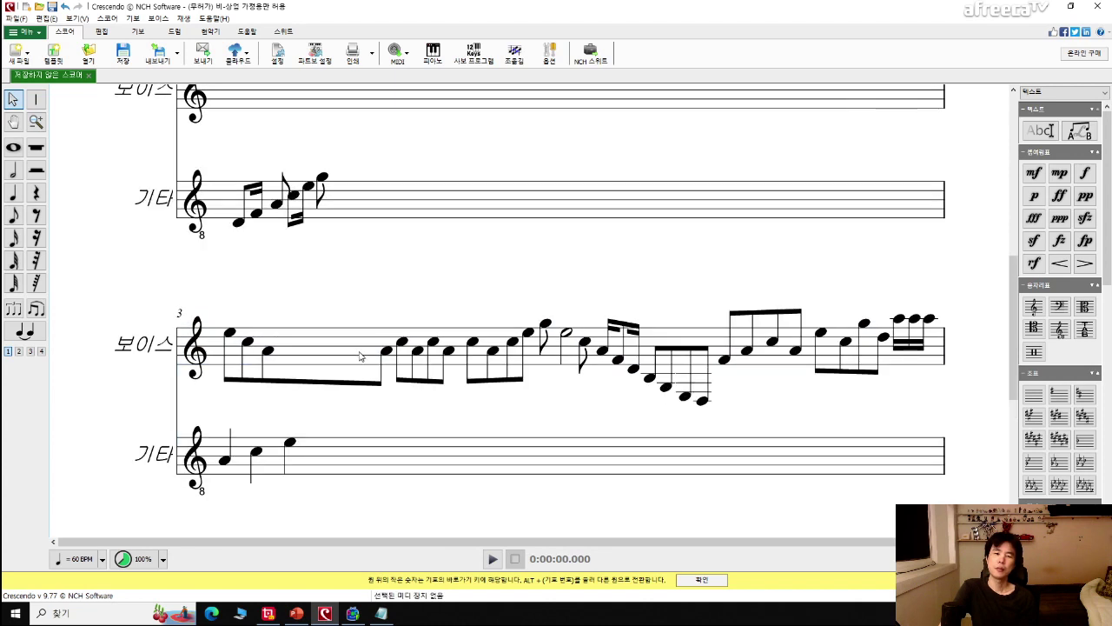
{"action": "scroll", "coordinate": [360, 355], "scroll_direction": "up", "scroll_amount": 2}
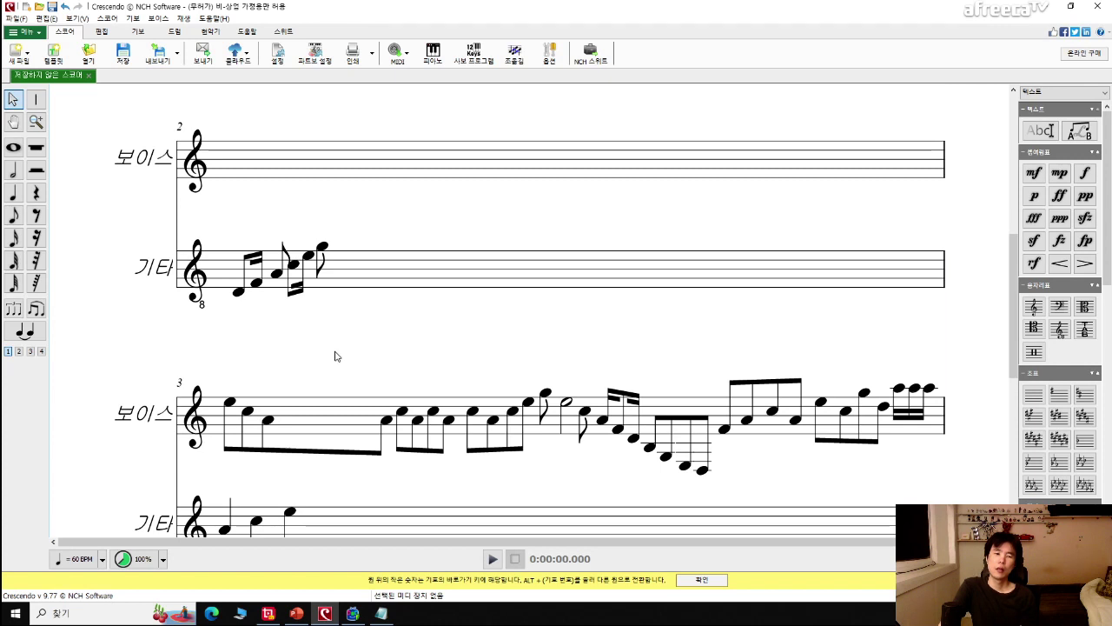
{"action": "scroll", "coordinate": [371, 371], "scroll_direction": "down", "scroll_amount": 2}
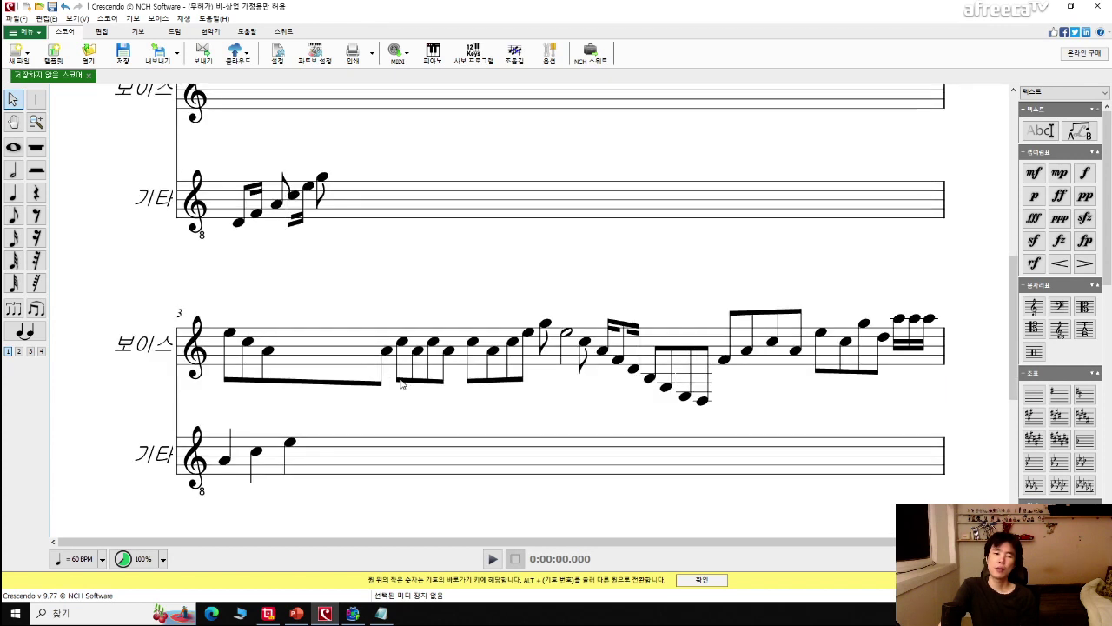
{"action": "left_click_drag", "start_coordinate": [342, 354], "coordinate": [342, 463]}
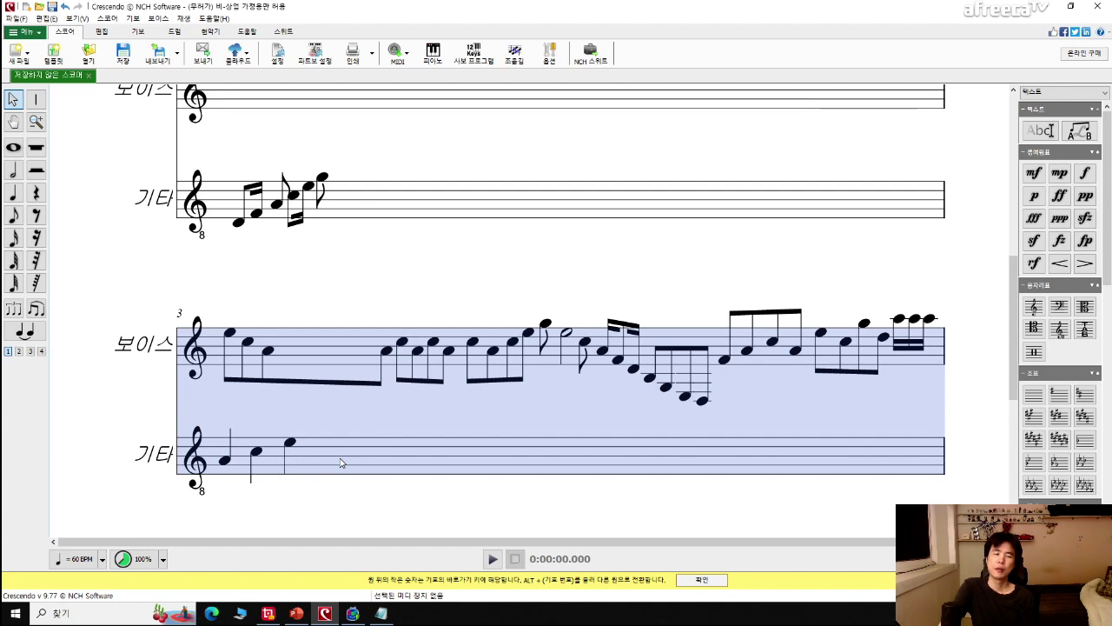
{"action": "scroll", "coordinate": [342, 459], "scroll_direction": "up", "scroll_amount": 3}
{"action": "scroll", "coordinate": [343, 458], "scroll_direction": "down", "scroll_amount": 3}
{"action": "key", "text": "space"}
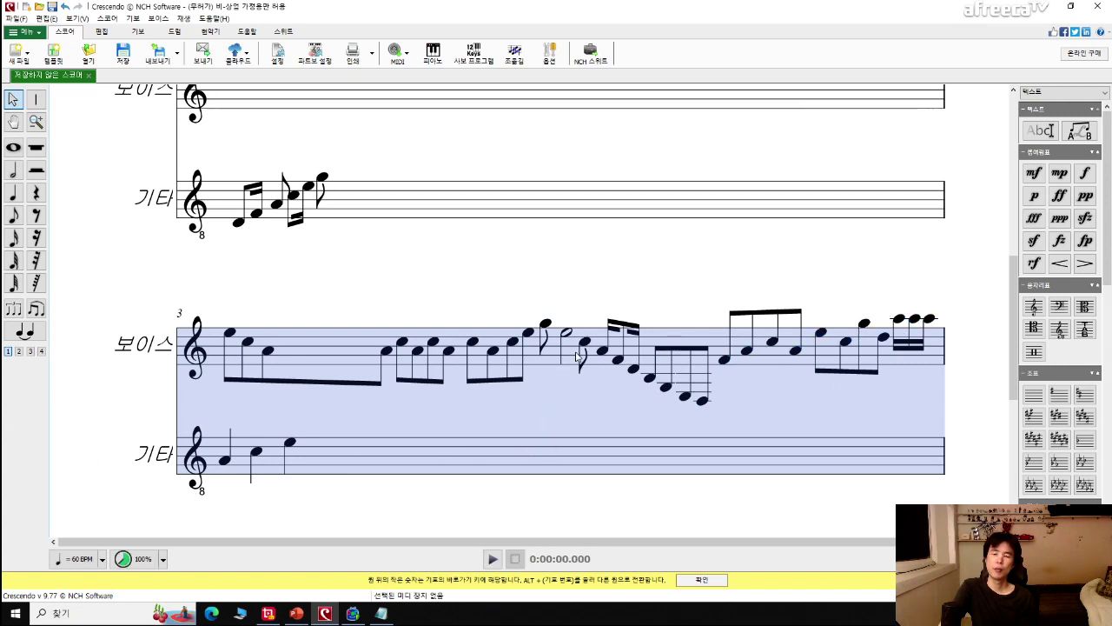
{"action": "key", "text": "space"}
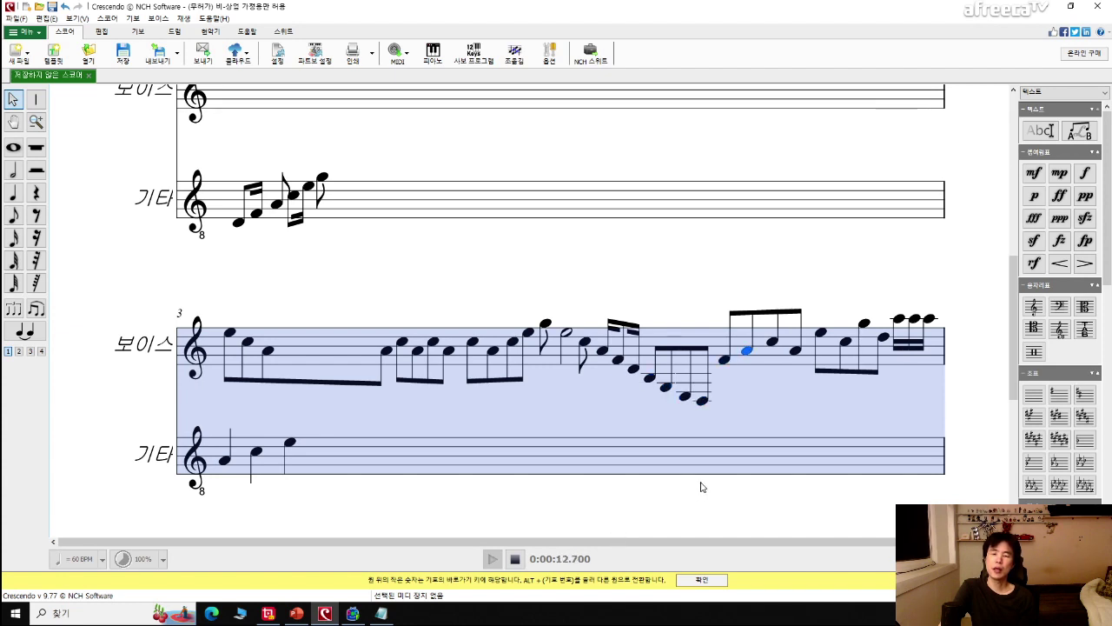
{"action": "key", "text": "space"}
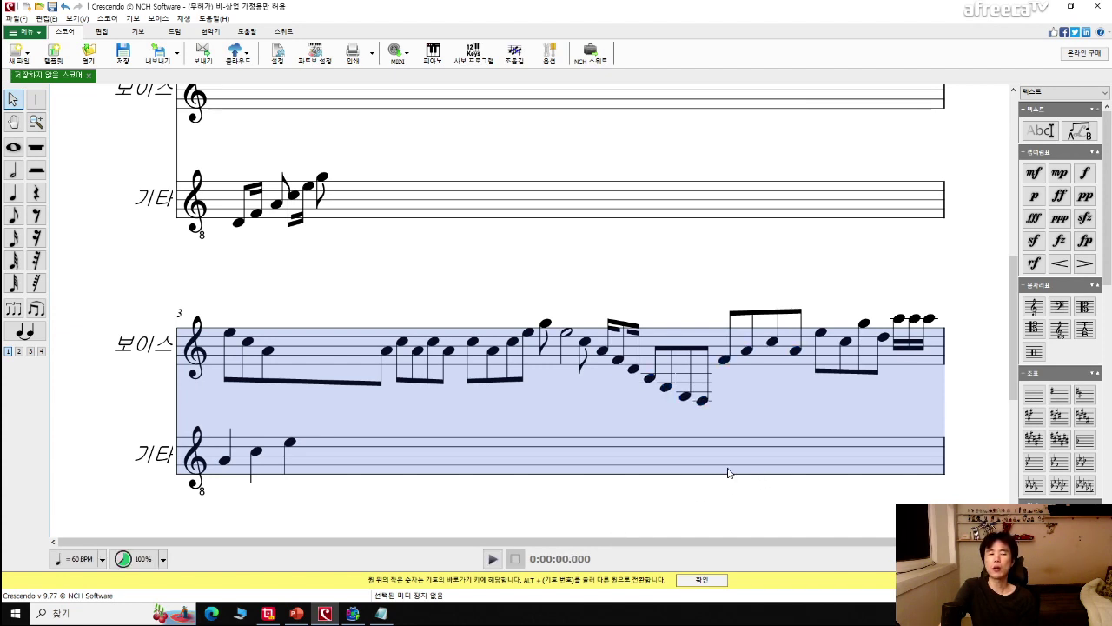
Switch to the 등제 note in Notepad.
{"action": "left_click", "coordinate": [383, 614]}
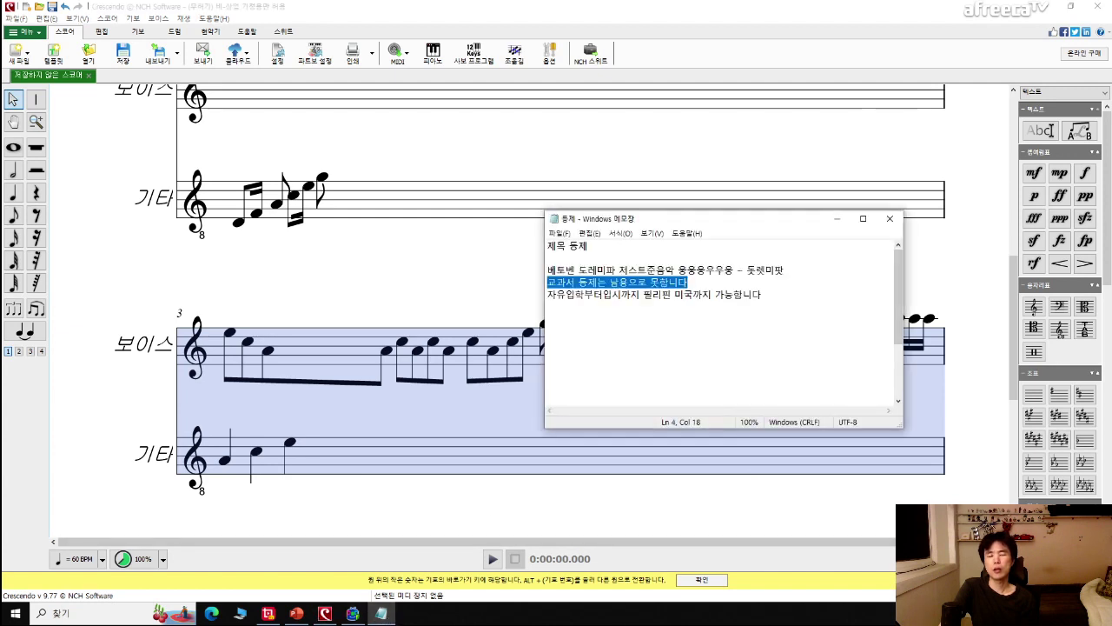
Highlight the word 자유입학 at the start of the note's last line.
{"action": "left_click", "coordinate": [548, 318]}
{"action": "key", "text": "Up"}
{"action": "key", "text": "Up"}
{"action": "key", "text": "shift+Right"}
{"action": "key", "text": "shift+Right"}
{"action": "key", "text": "shift+Right"}
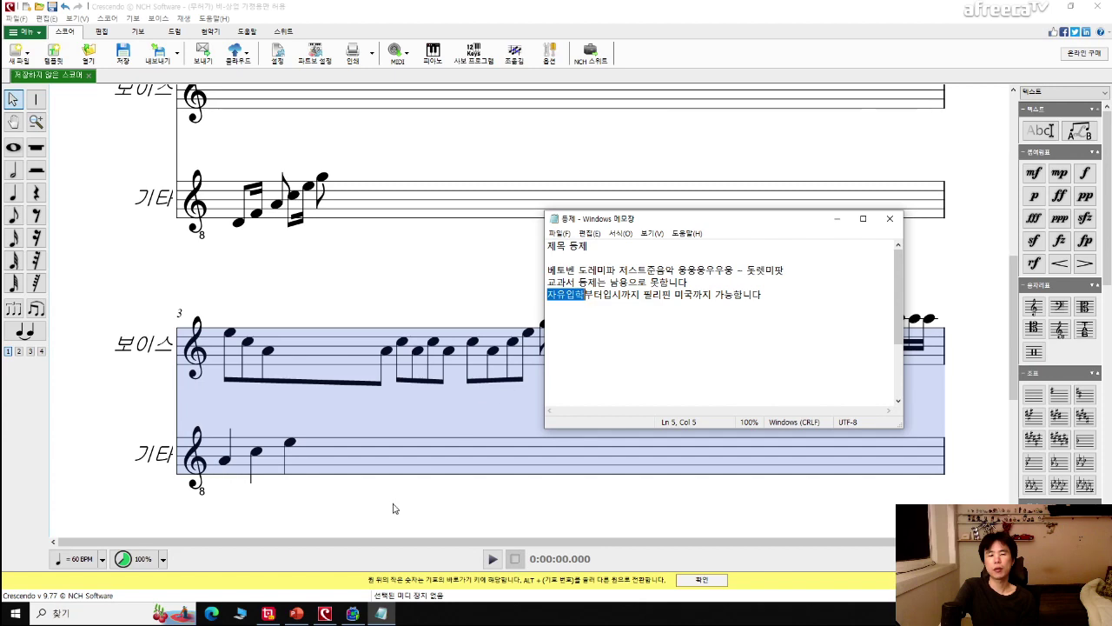
Return to the Crescendo score and add quarter notes A, C and E at the start of the guitar staff's fourth measure.
{"action": "left_click", "coordinate": [380, 517]}
{"action": "scroll", "coordinate": [378, 516], "scroll_direction": "down", "scroll_amount": 3}
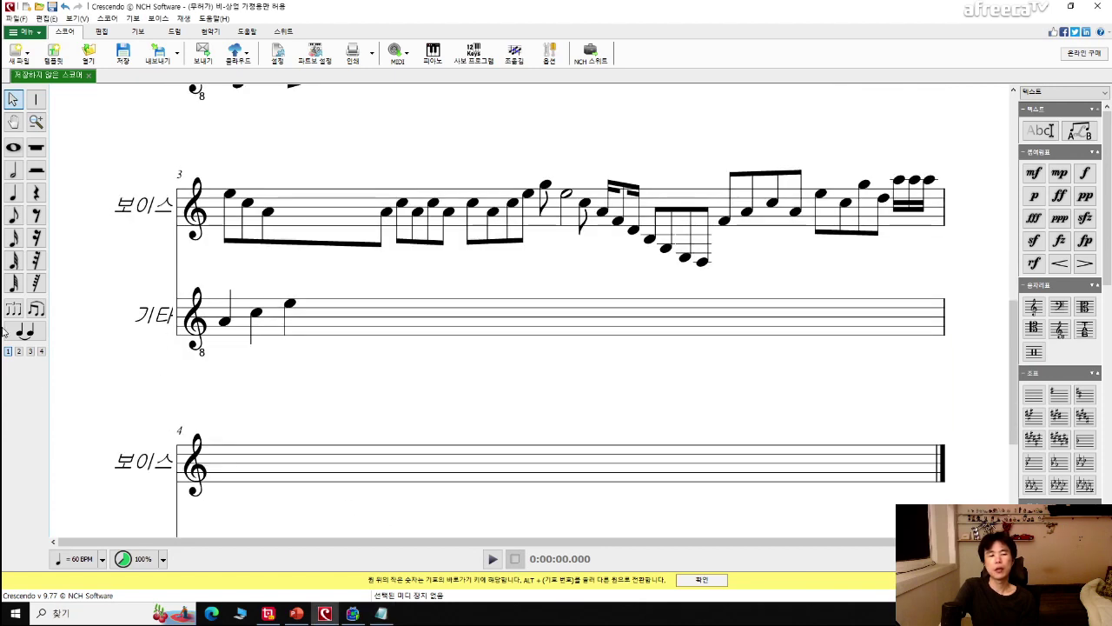
{"action": "left_click", "coordinate": [13, 216]}
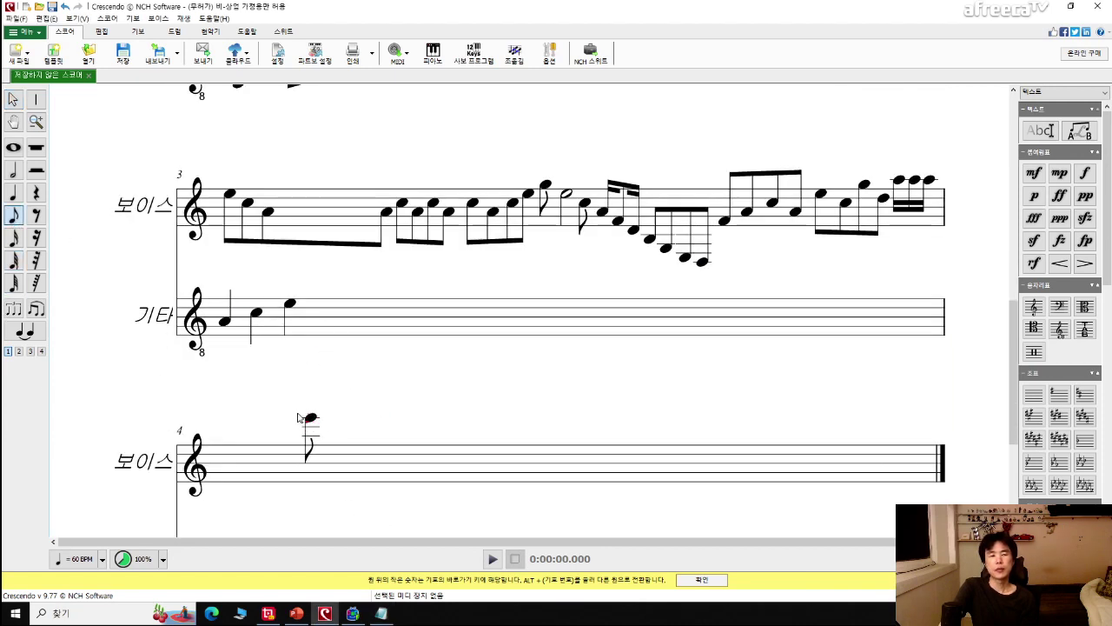
{"action": "scroll", "coordinate": [308, 427], "scroll_direction": "down", "scroll_amount": 1}
{"action": "left_click", "coordinate": [245, 273]}
{"action": "key", "text": "ctrl+z"}
{"action": "scroll", "coordinate": [282, 421], "scroll_direction": "down", "scroll_amount": 1}
{"action": "left_click", "coordinate": [248, 436]}
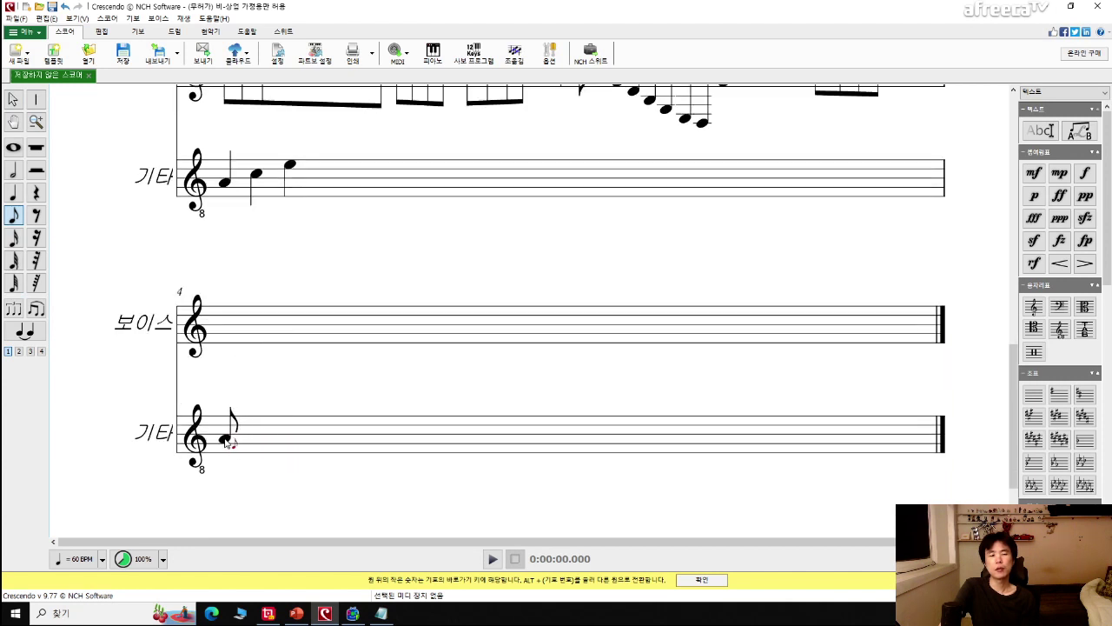
{"action": "key", "text": "3"}
{"action": "left_click", "coordinate": [230, 438]}
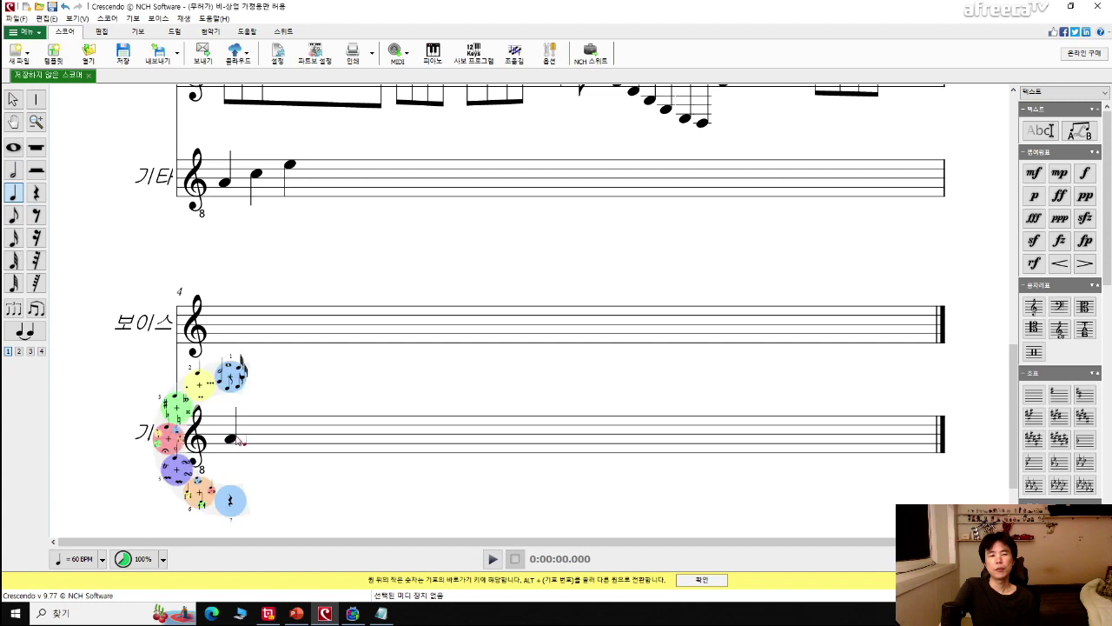
{"action": "left_click", "coordinate": [257, 434]}
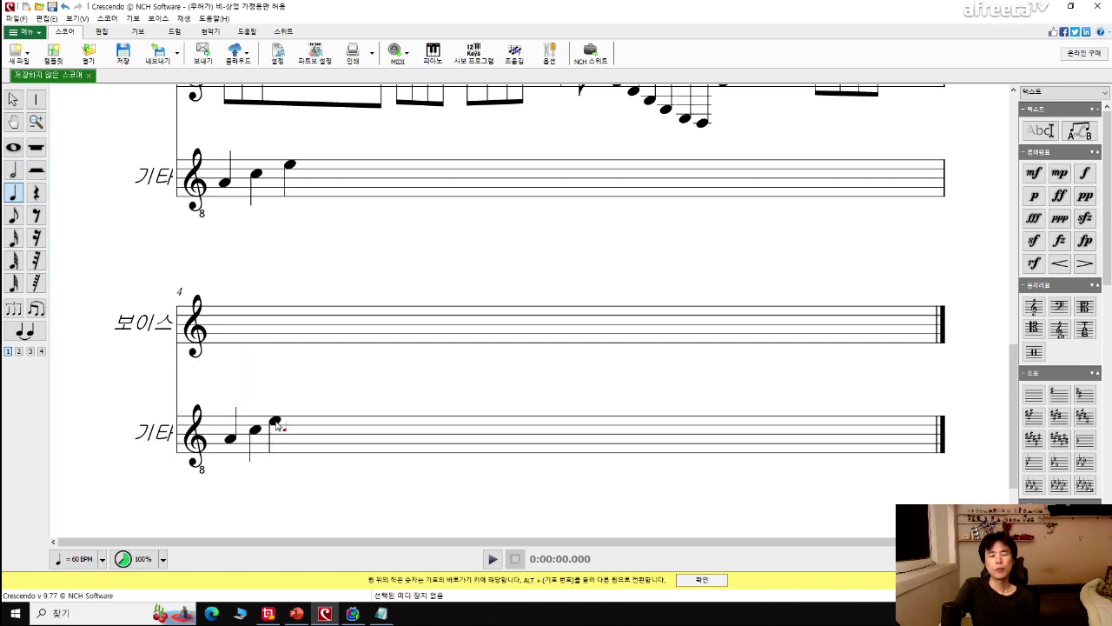
{"action": "left_click", "coordinate": [276, 424]}
{"action": "left_click", "coordinate": [332, 434]}
{"action": "scroll", "coordinate": [335, 441], "scroll_direction": "down", "scroll_amount": 1}
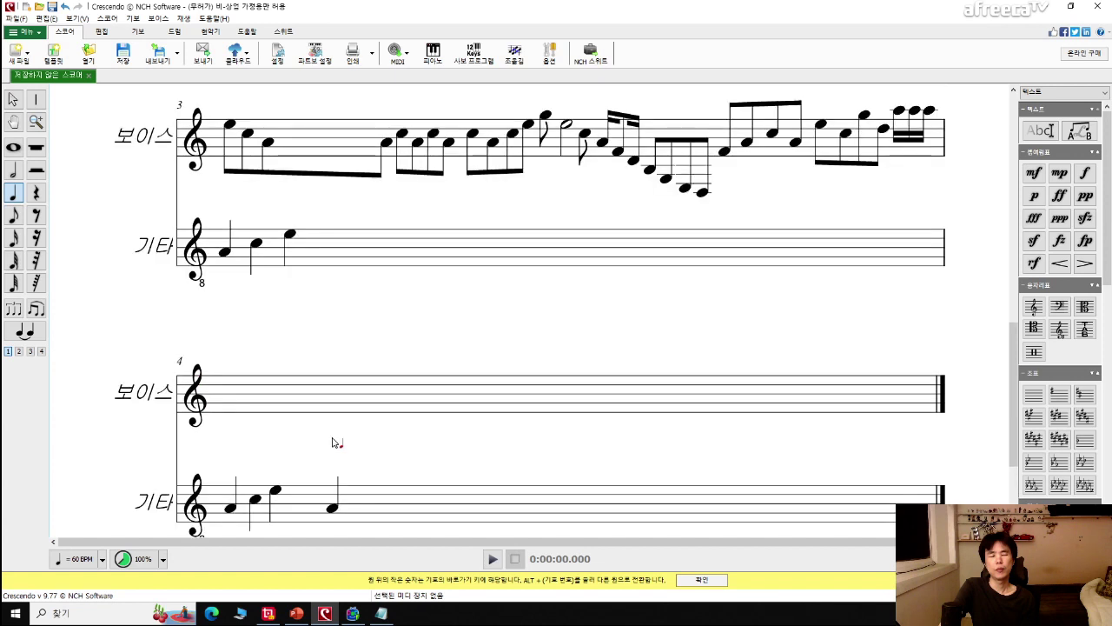
{"action": "scroll", "coordinate": [336, 442], "scroll_direction": "down", "scroll_amount": 1}
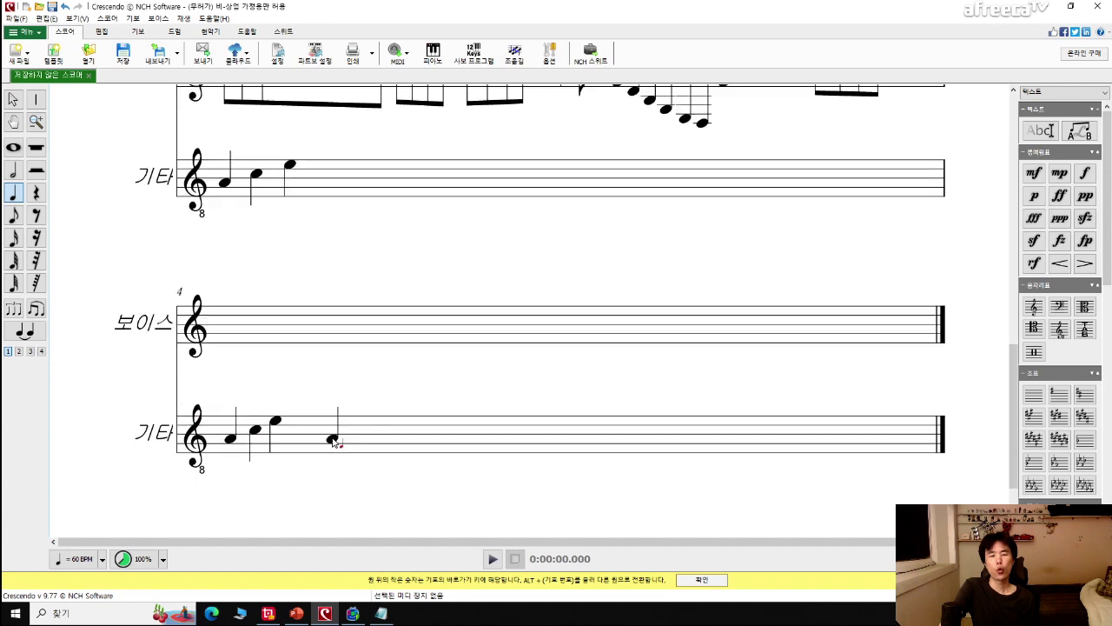
{"action": "scroll", "coordinate": [335, 443], "scroll_direction": "up", "scroll_amount": 1}
{"action": "key", "text": "ctrl+z"}
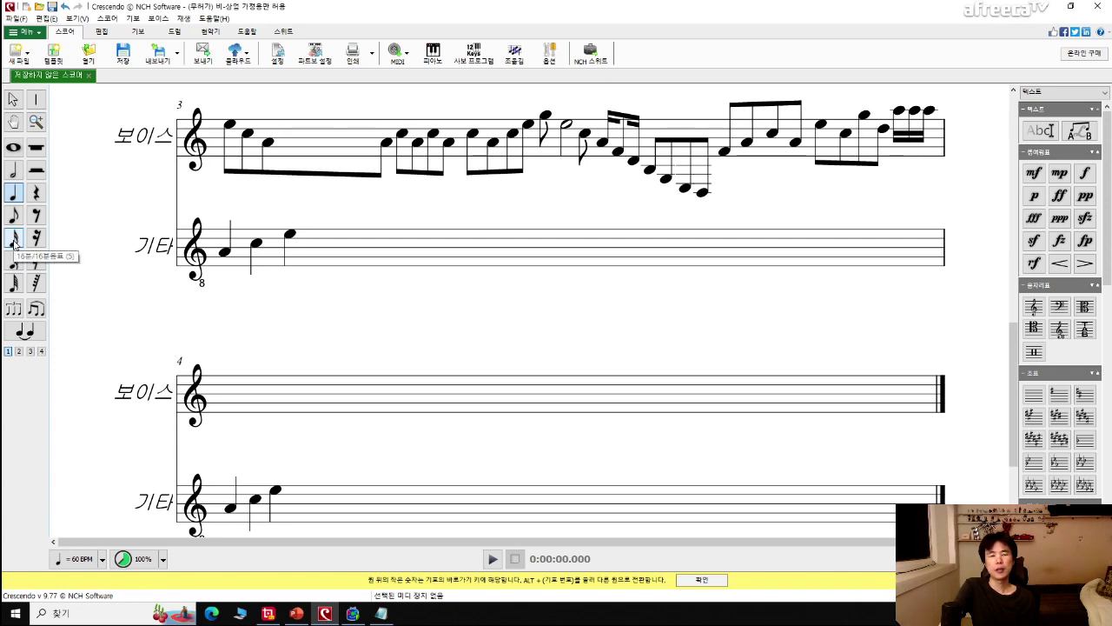
Continue the guitar staff's fourth measure with rising sixteenth notes F, A, C, E, G and B and a high half note D.
{"action": "left_click", "coordinate": [13, 240]}
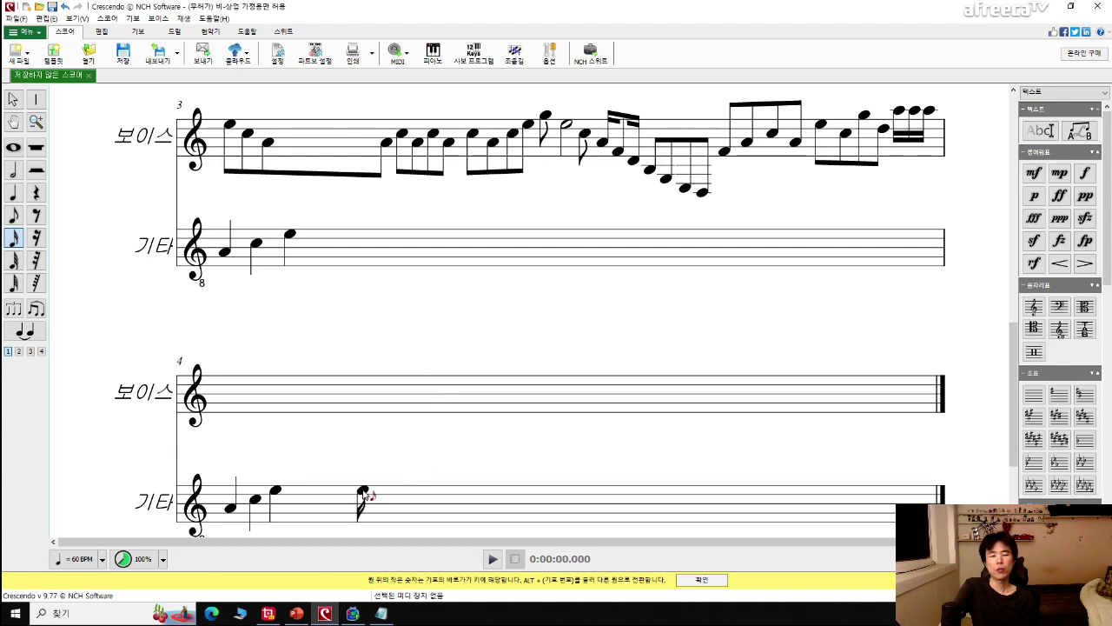
{"action": "left_click", "coordinate": [312, 519]}
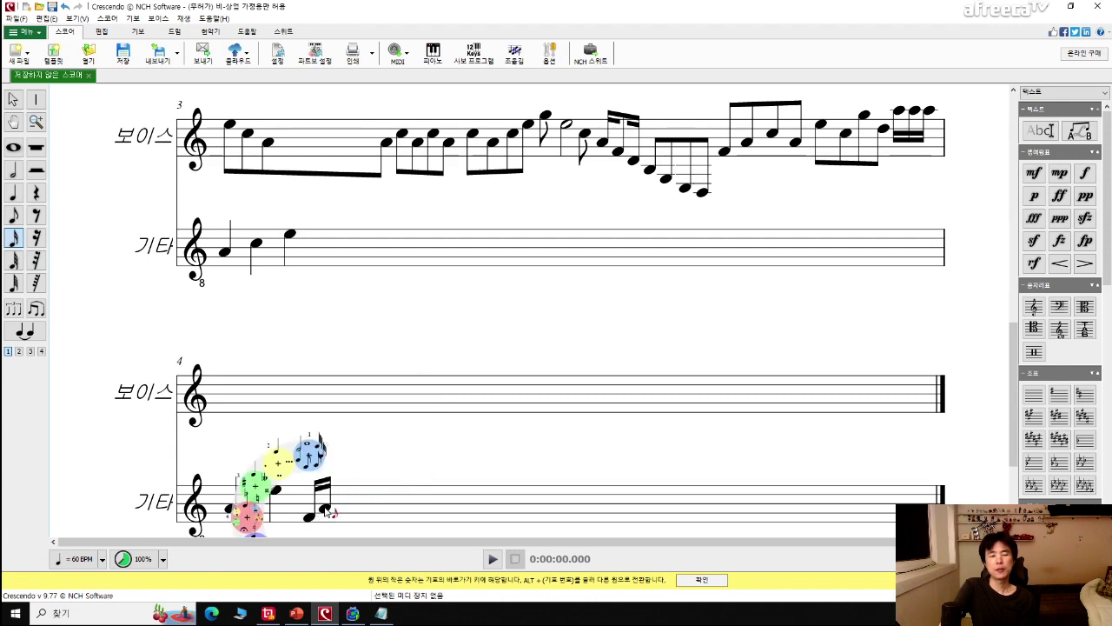
{"action": "left_click", "coordinate": [327, 507]}
{"action": "left_click", "coordinate": [341, 501]}
{"action": "left_click", "coordinate": [354, 492]}
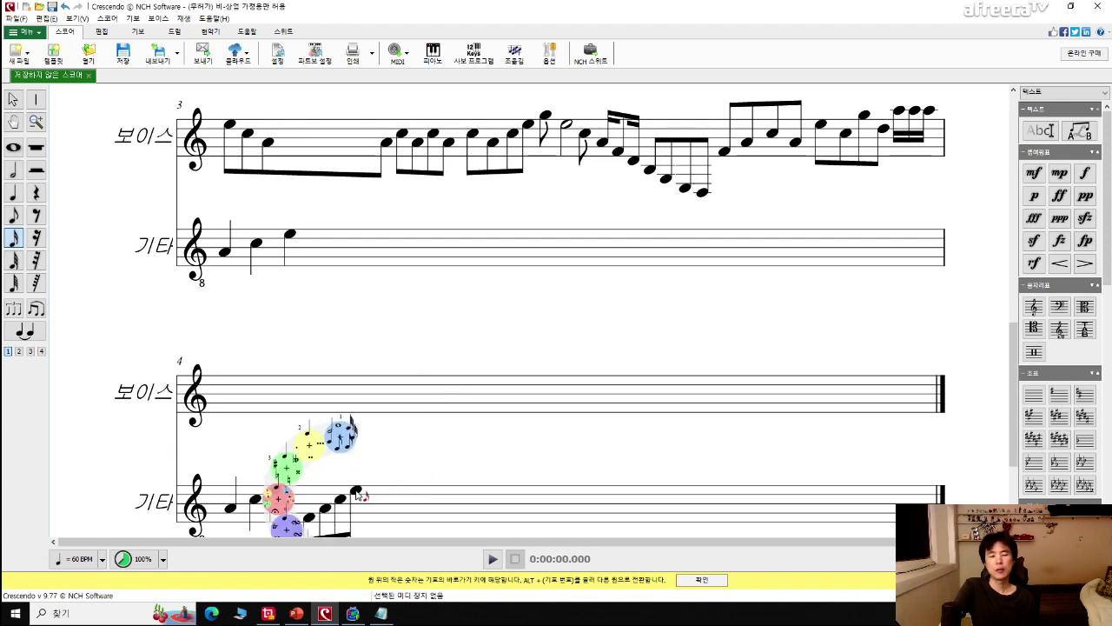
{"action": "left_click", "coordinate": [369, 485]}
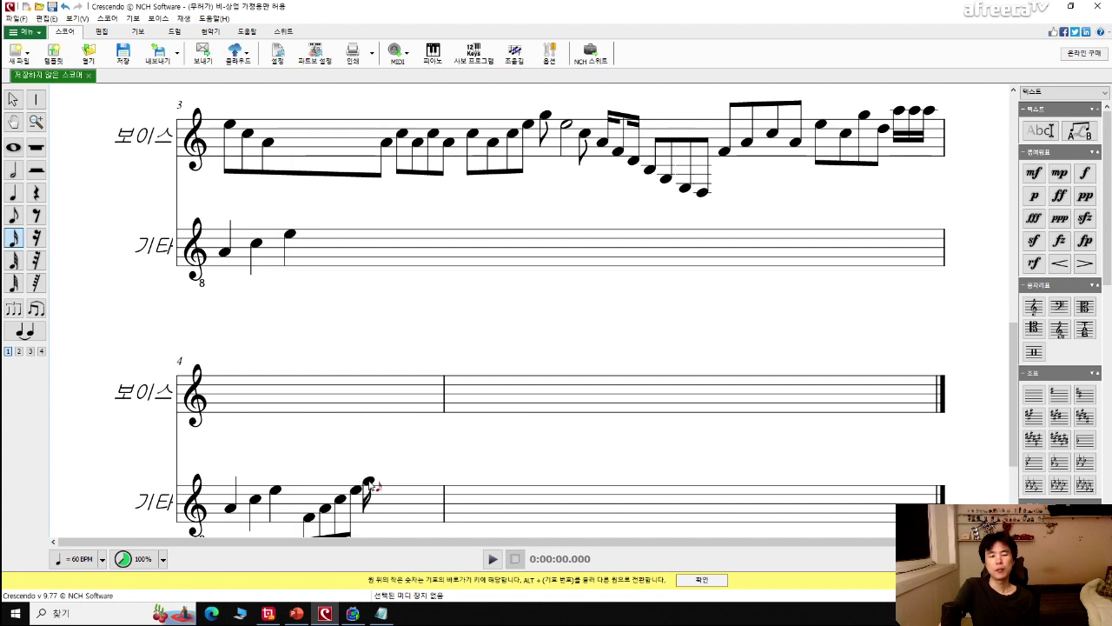
{"action": "left_click", "coordinate": [383, 475]}
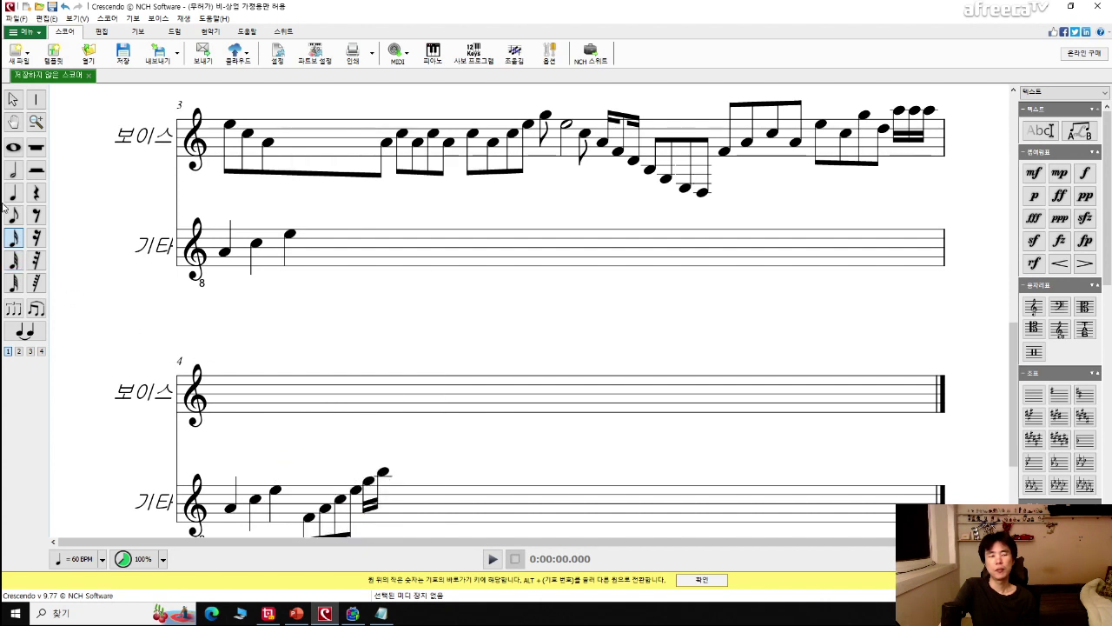
{"action": "left_click", "coordinate": [13, 171]}
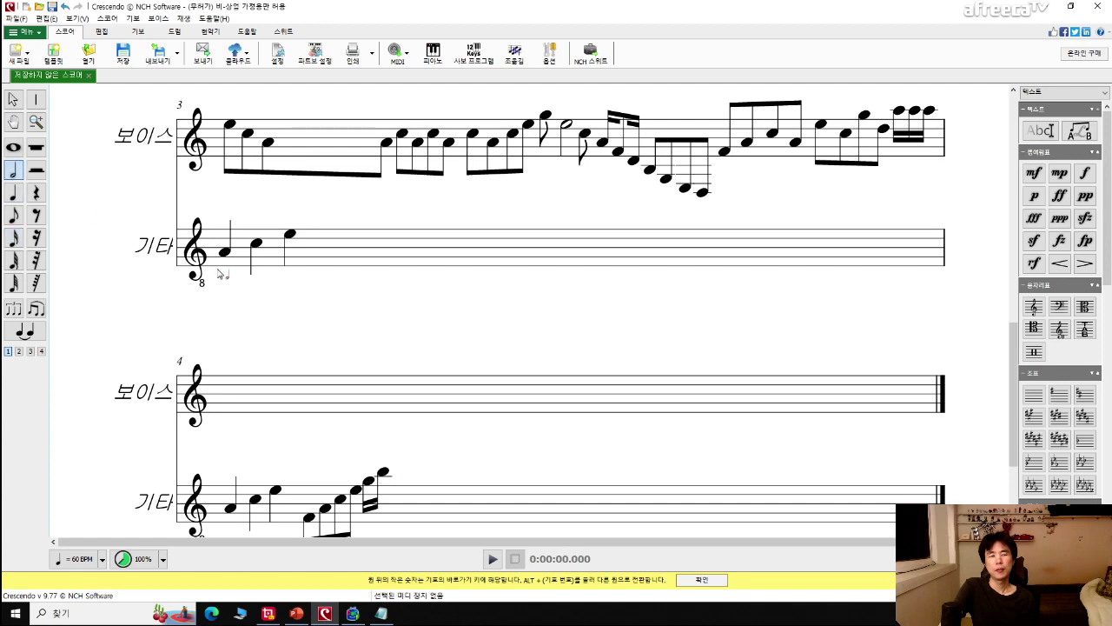
{"action": "left_click", "coordinate": [402, 466]}
Select the fourth measure on both the voice and guitar staves, play it back and stop the playback.
{"action": "key", "text": "Escape"}
{"action": "left_click", "coordinate": [306, 506]}
{"action": "key", "text": "space"}
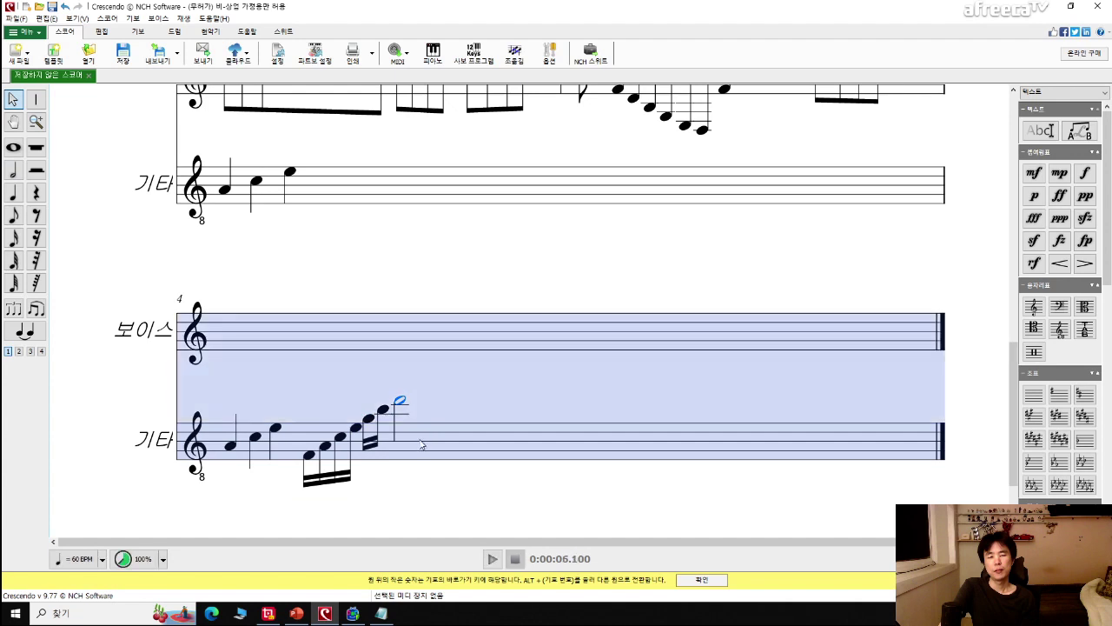
{"action": "key", "text": "space"}
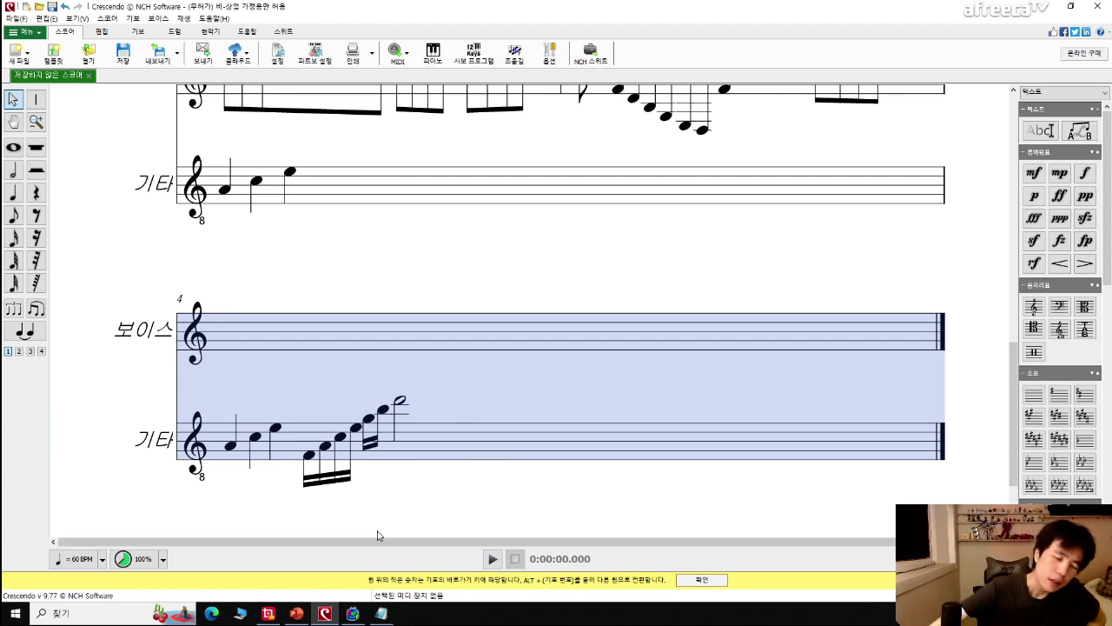
Switch to the 등제 note in Notepad and highlight 부터입시 in its last line.
{"action": "mouse_move", "coordinate": [381, 614]}
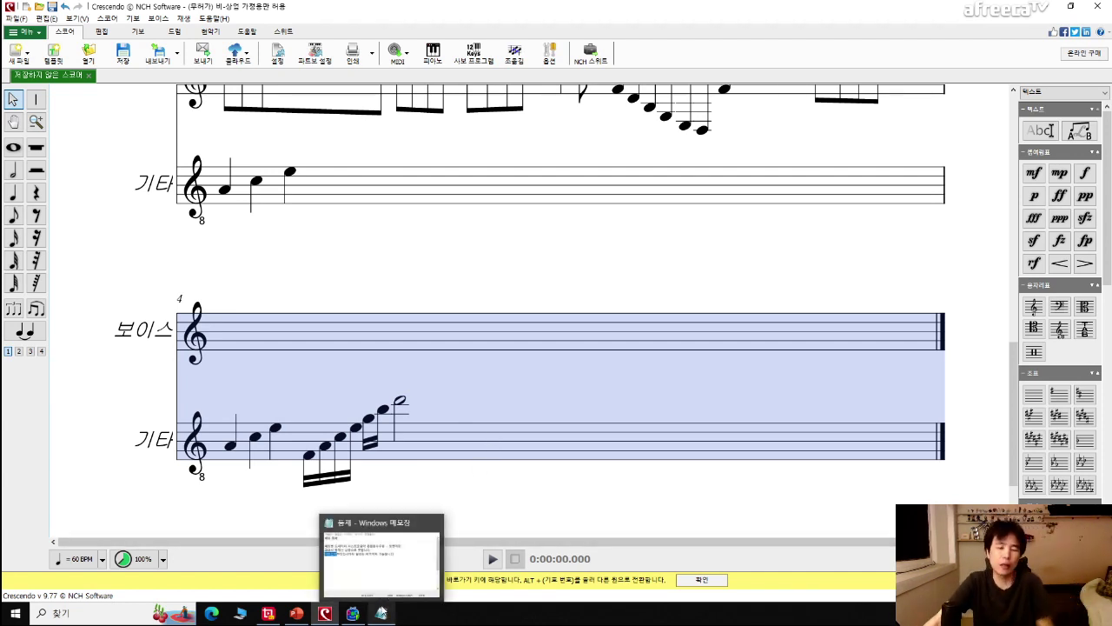
{"action": "left_click", "coordinate": [374, 565]}
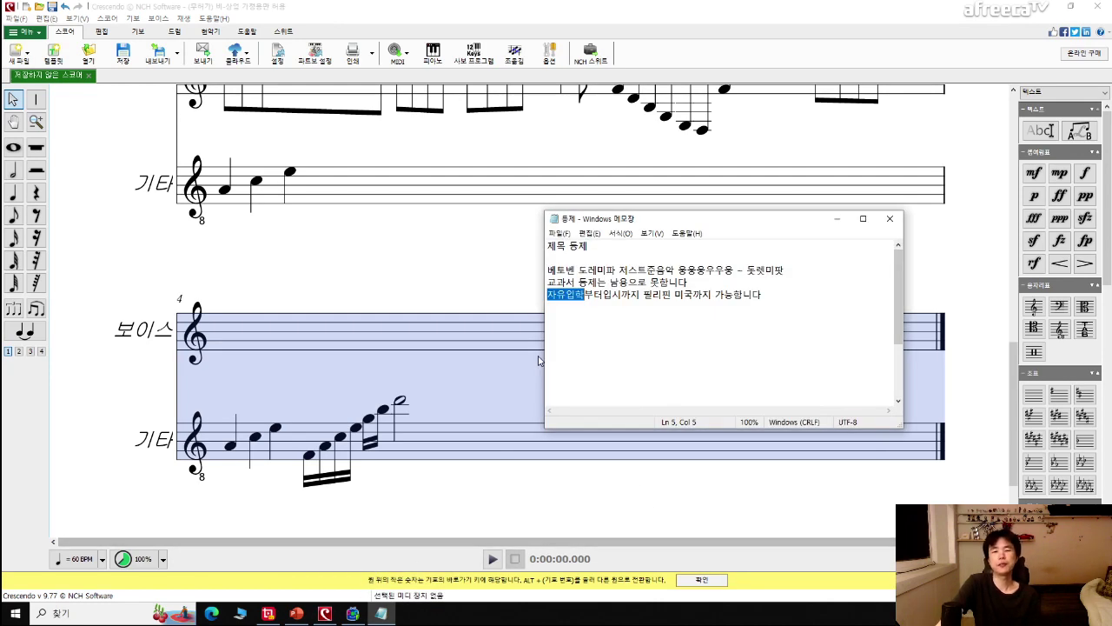
{"action": "key", "text": "Right"}
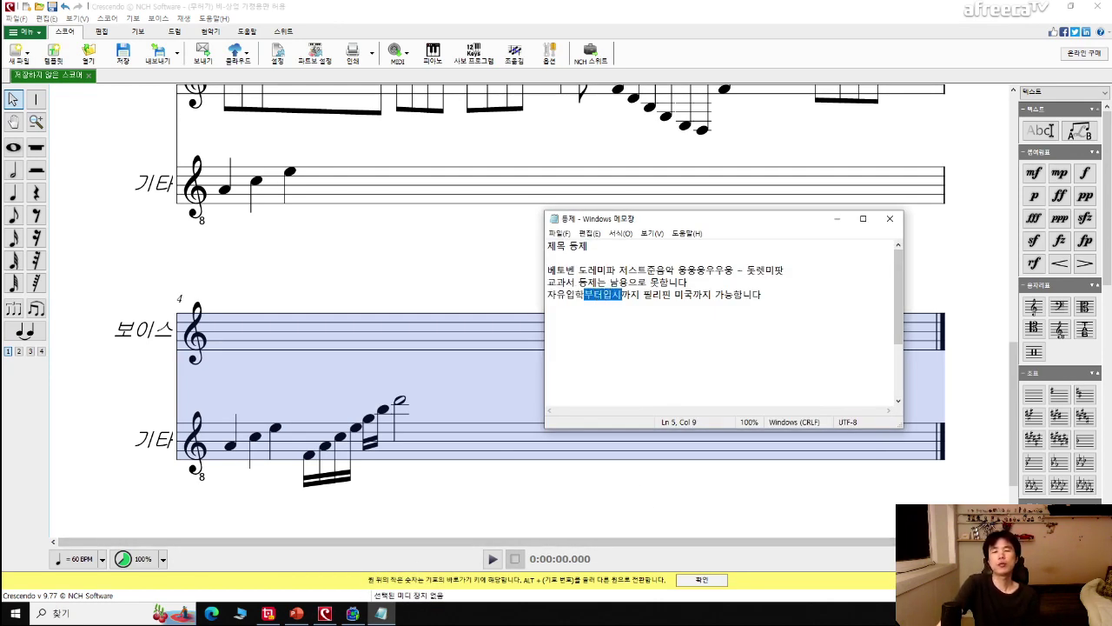
Return to the Crescendo score, select only the guitar staff's fourth measure and play it back.
{"action": "left_click", "coordinate": [434, 428]}
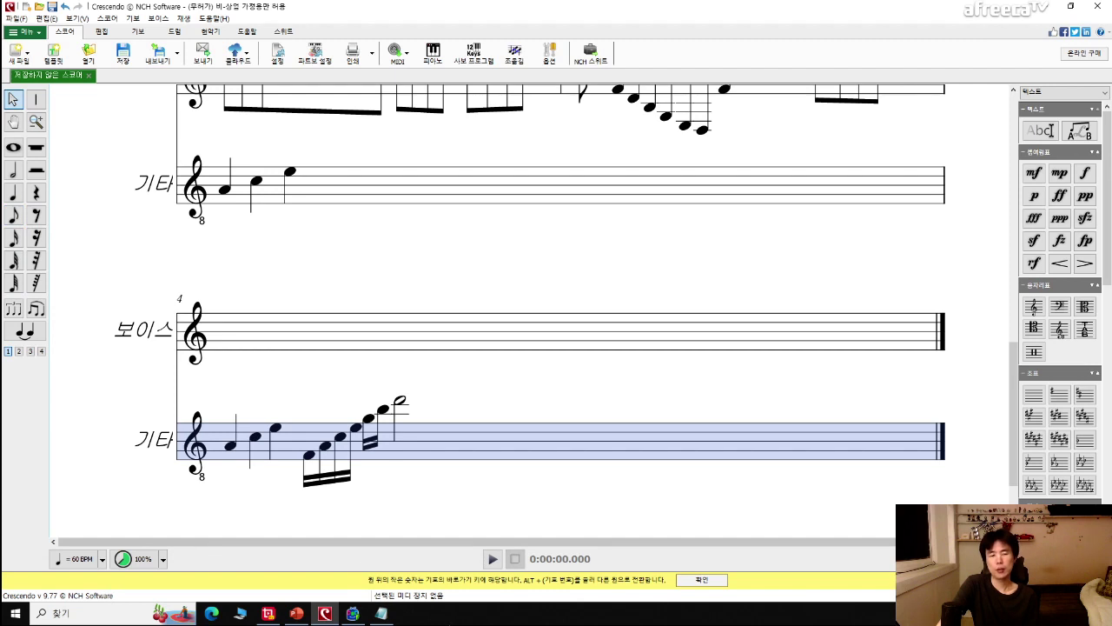
{"action": "key", "text": "space"}
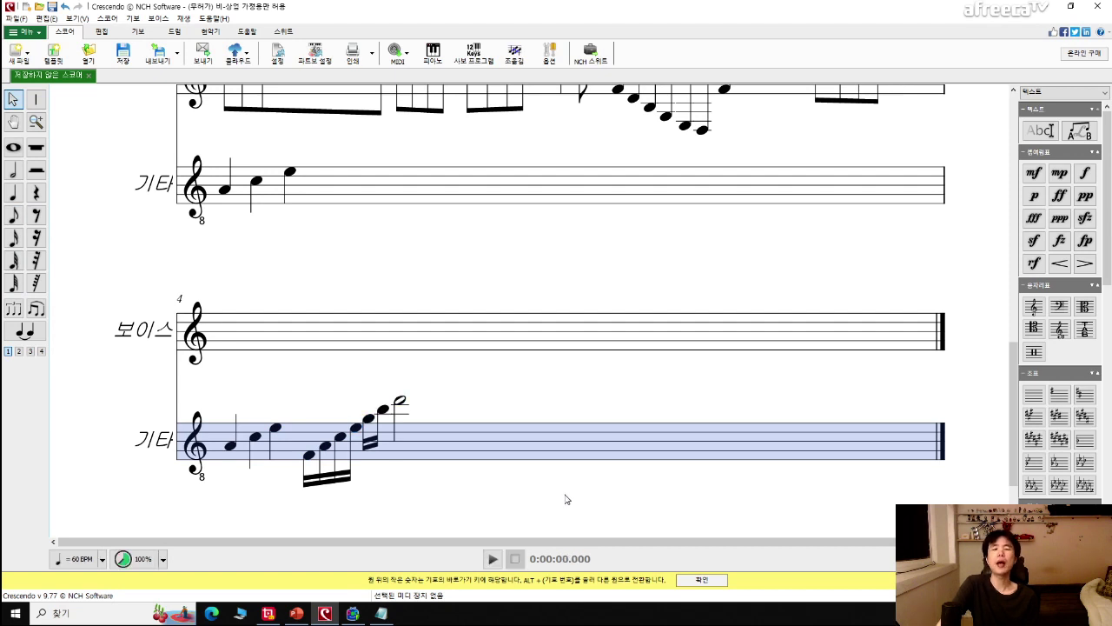
{"action": "key", "text": "space"}
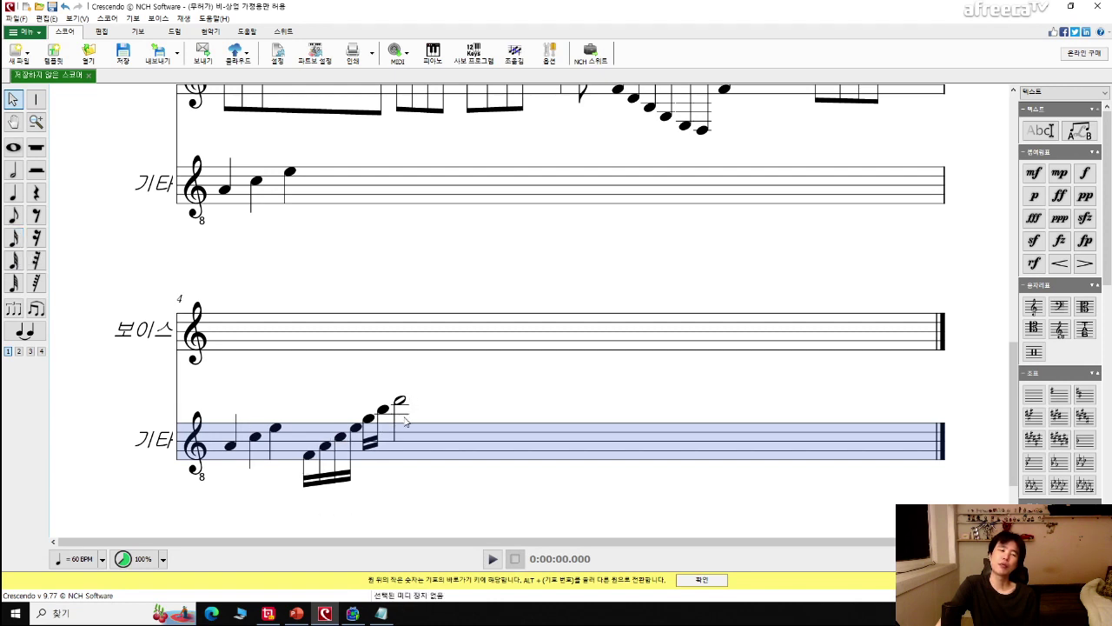
Add an eighth note E and a quarter note C after the high half note in the guitar staff's fourth measure.
{"action": "left_click", "coordinate": [13, 214]}
{"action": "left_click", "coordinate": [443, 442]}
{"action": "key", "text": "Delete"}
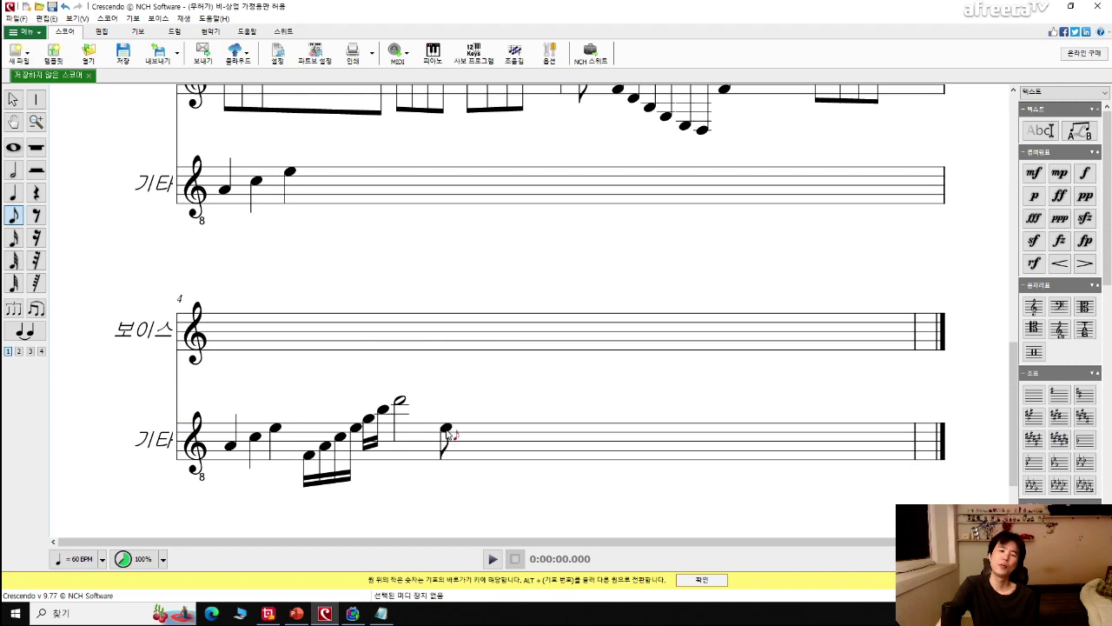
{"action": "left_click", "coordinate": [453, 436]}
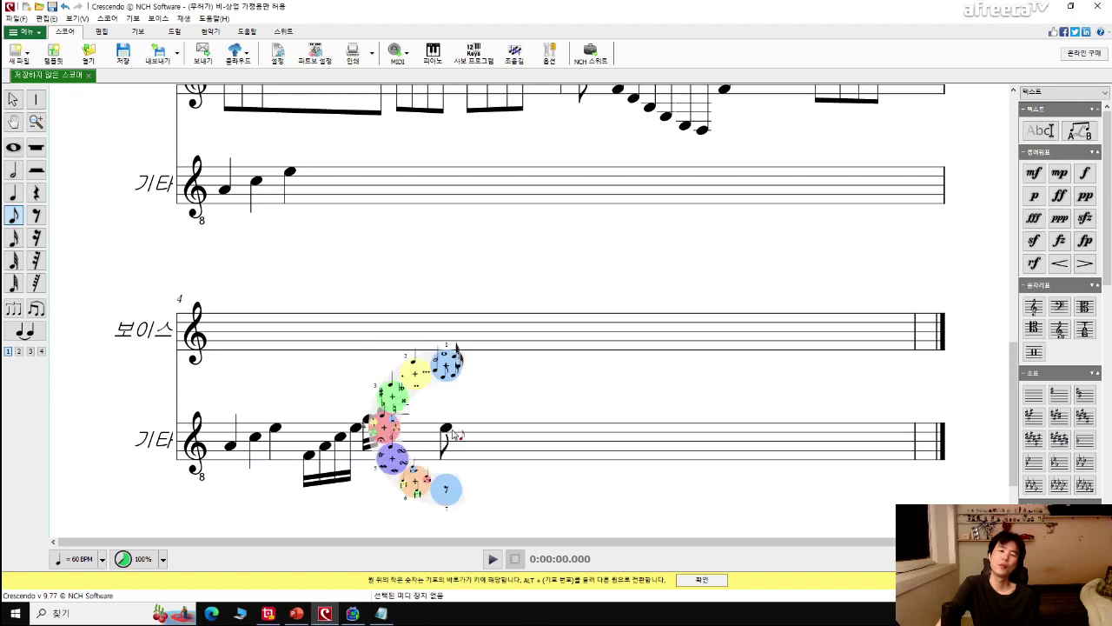
{"action": "key", "text": "ctrl+z"}
{"action": "key", "text": "q"}
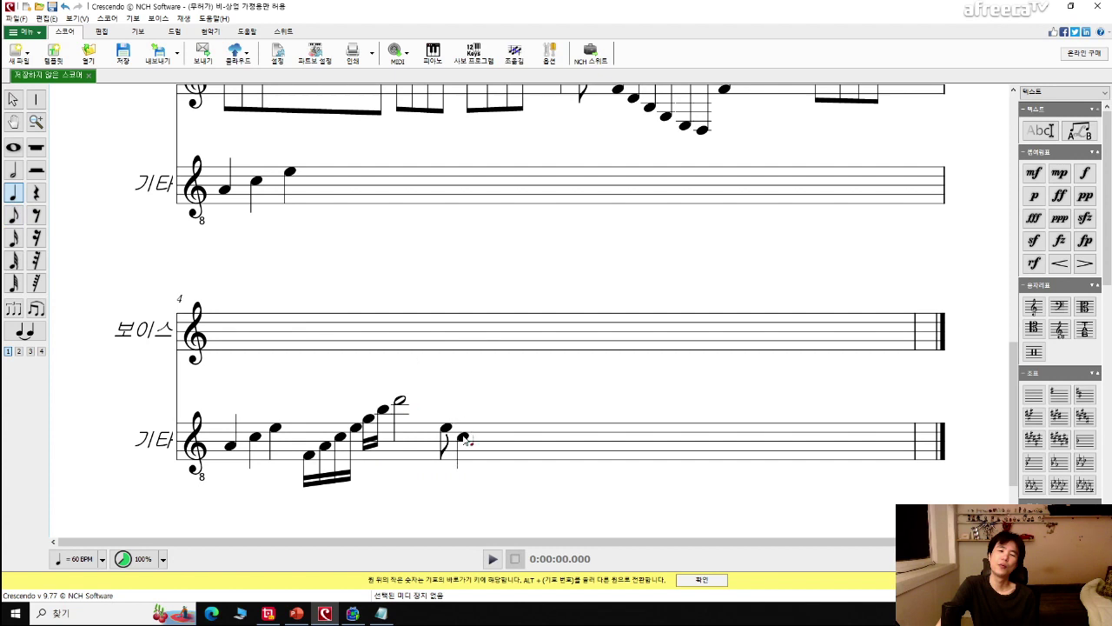
{"action": "left_click", "coordinate": [466, 440]}
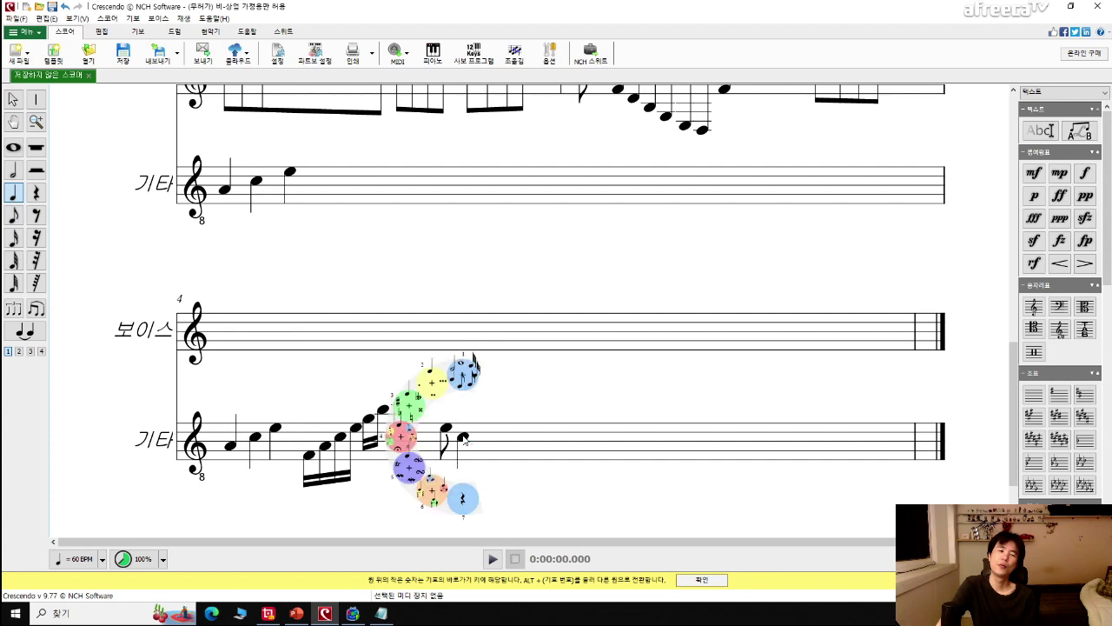
{"action": "key", "text": "Escape"}
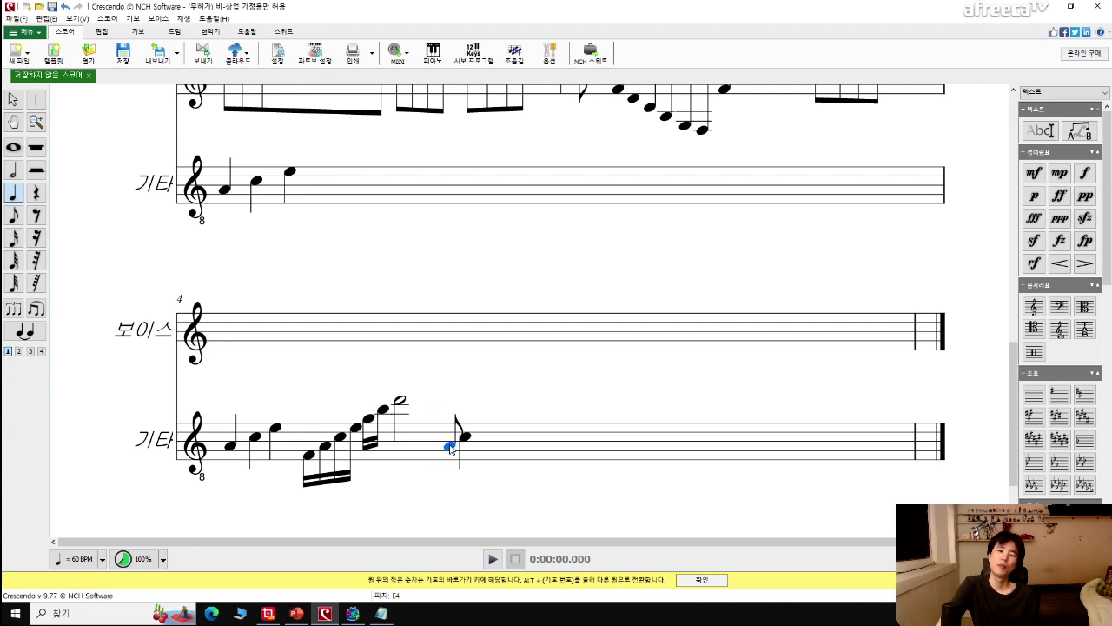
Lower the guitar staff's last eighth note to F and the quarter note after it to D.
{"action": "left_click", "coordinate": [450, 448]}
{"action": "mouse_move", "coordinate": [451, 458]}
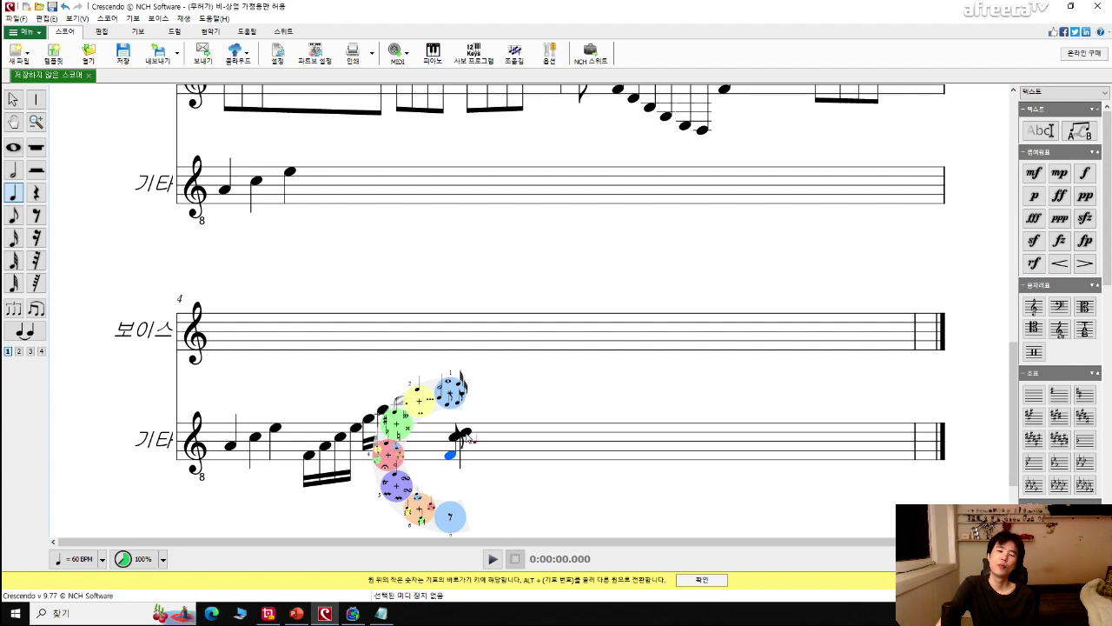
{"action": "left_click", "coordinate": [451, 456]}
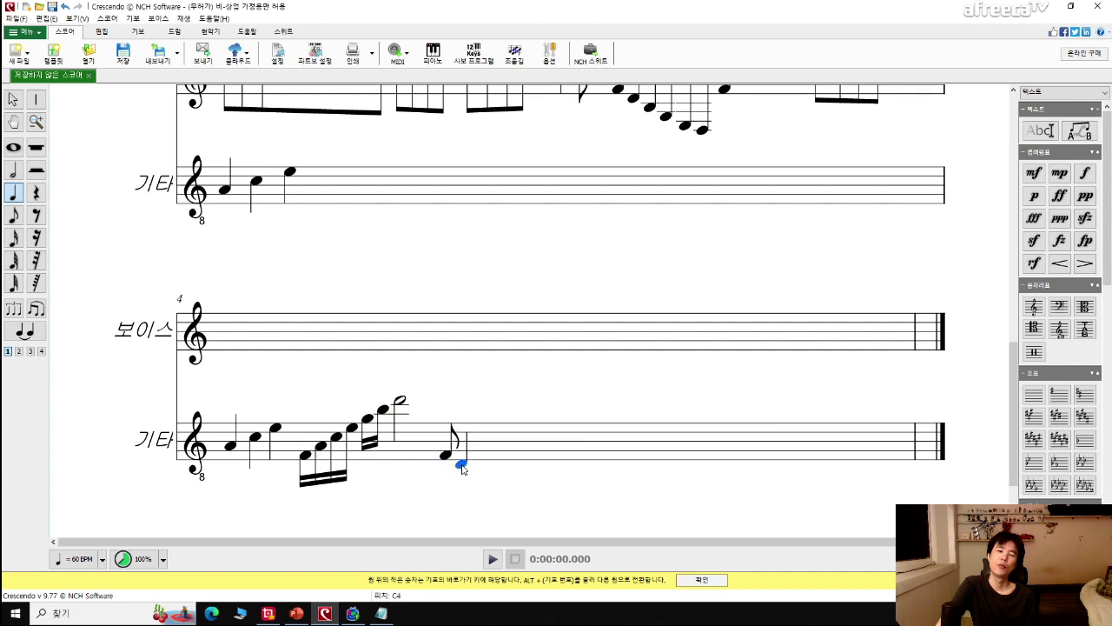
{"action": "mouse_move", "coordinate": [462, 463]}
{"action": "left_click", "coordinate": [488, 452]}
{"action": "key", "text": "ctrl+z"}
{"action": "left_click", "coordinate": [449, 460]}
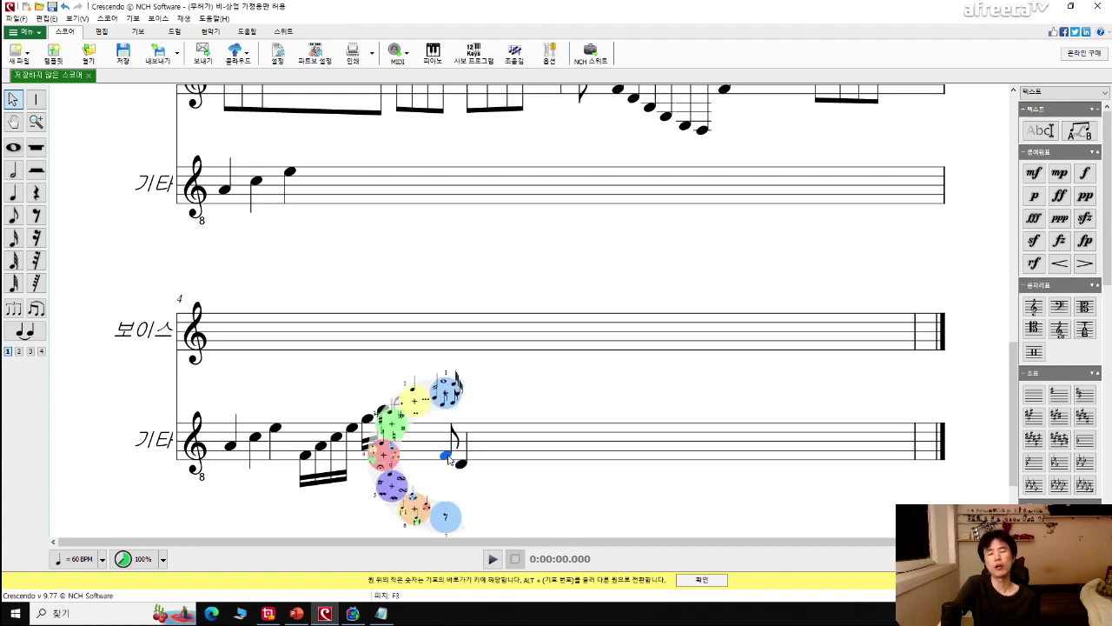
{"action": "key", "text": "space"}
{"action": "left_click", "coordinate": [13, 215]}
{"action": "left_click", "coordinate": [491, 446]}
{"action": "left_click_drag", "start_coordinate": [493, 448], "coordinate": [487, 451]}
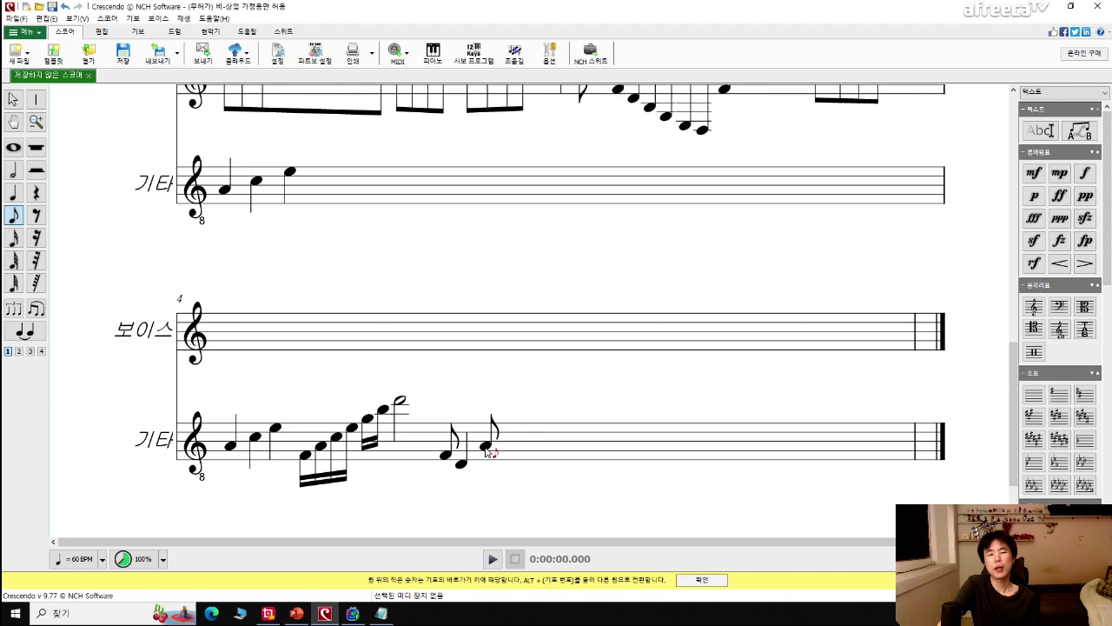
{"action": "key", "text": "Escape"}
Switch to the 등제 note, highlight 부터입시까지 in its last line and return to the Crescendo score.
{"action": "left_click", "coordinate": [380, 613]}
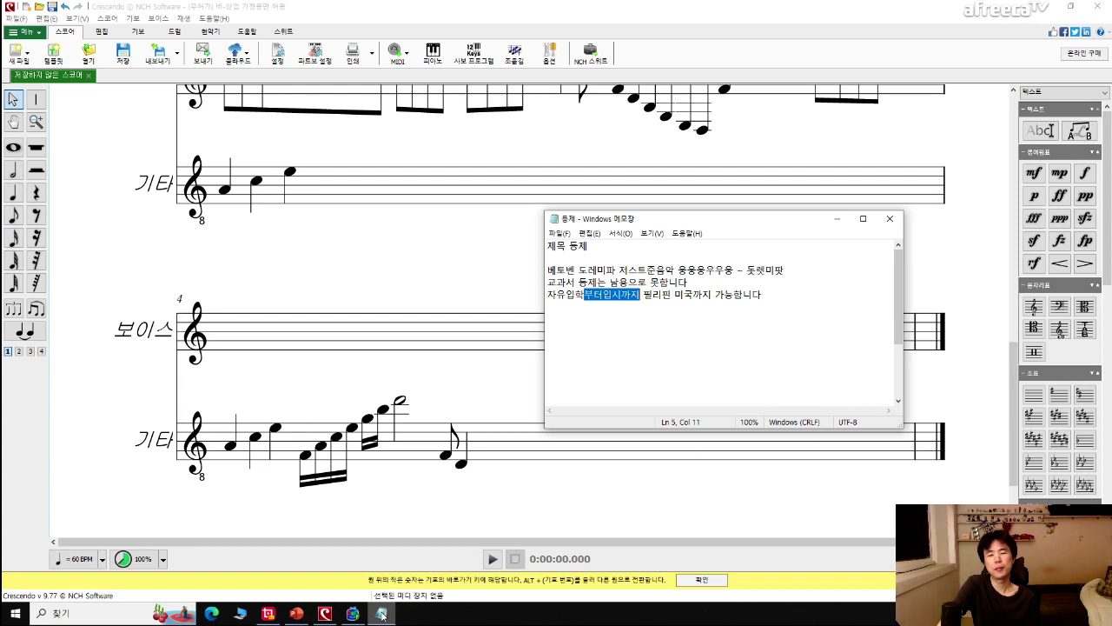
{"action": "left_click", "coordinate": [380, 613]}
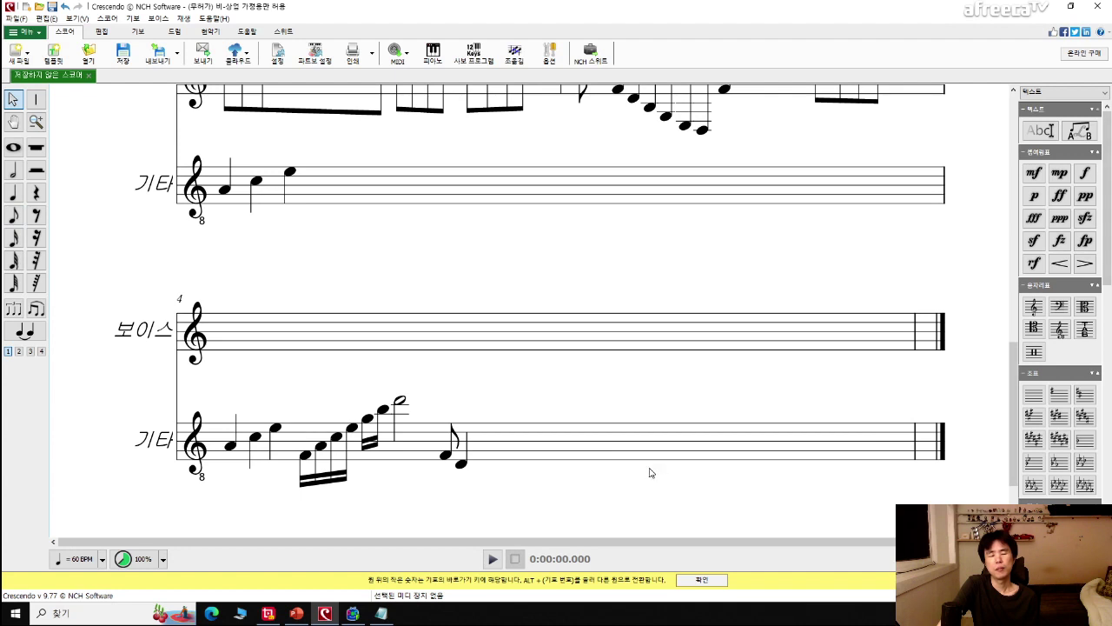
Add an eighth note E after the low quarter note D in the guitar staff's fourth measure.
{"action": "left_click", "coordinate": [13, 217]}
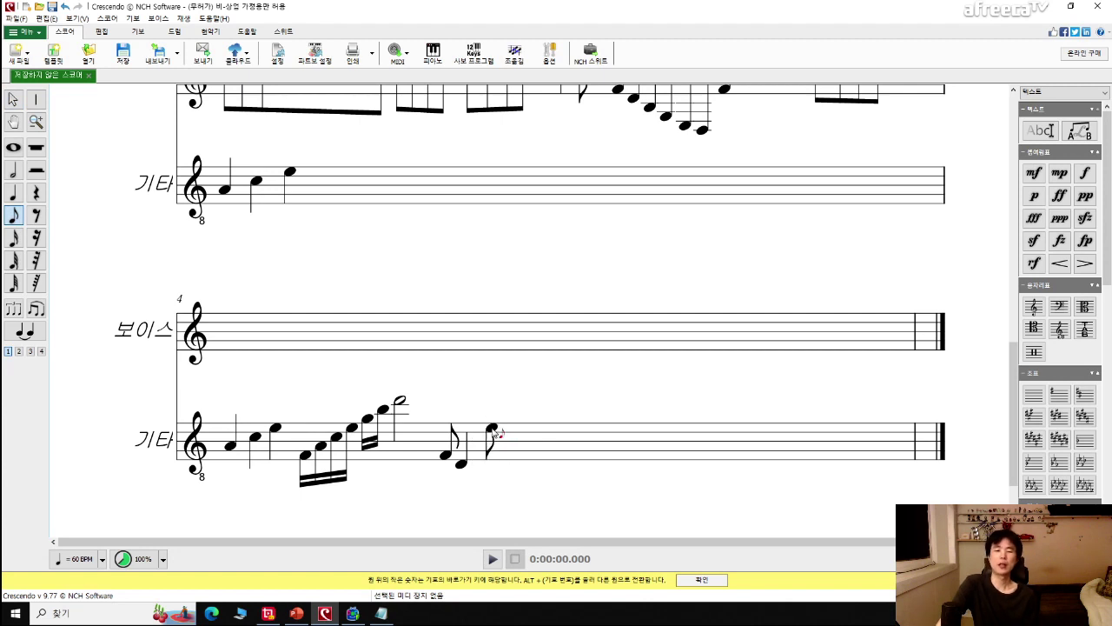
{"action": "right_click", "coordinate": [495, 434]}
{"action": "left_click", "coordinate": [492, 429]}
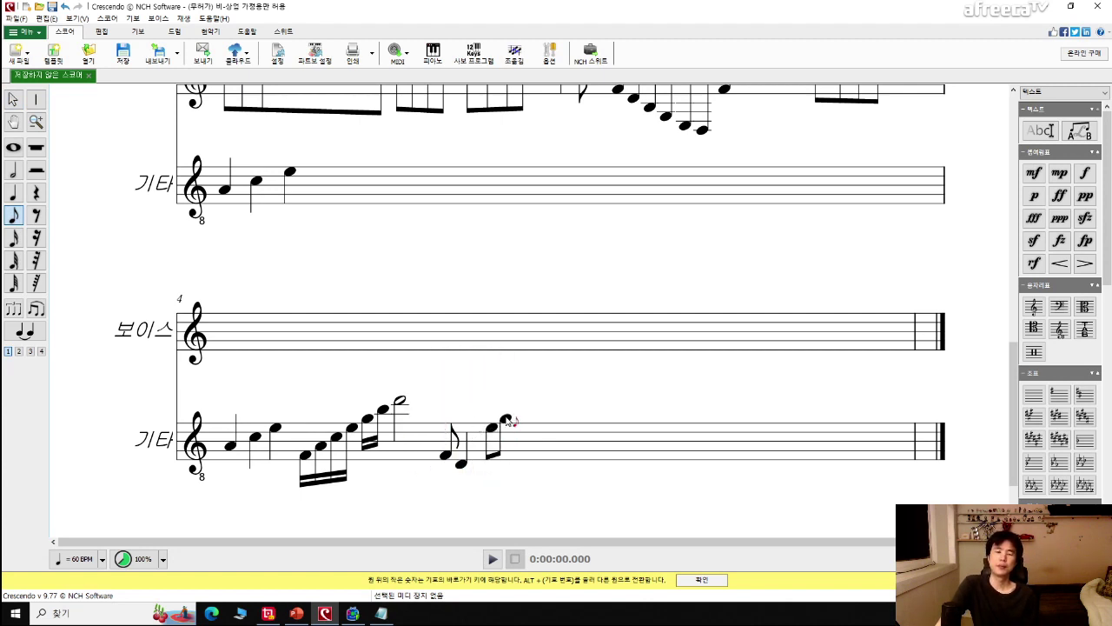
Try an eighth note G after the new E in the guitar staff's fourth measure.
{"action": "right_click", "coordinate": [508, 421]}
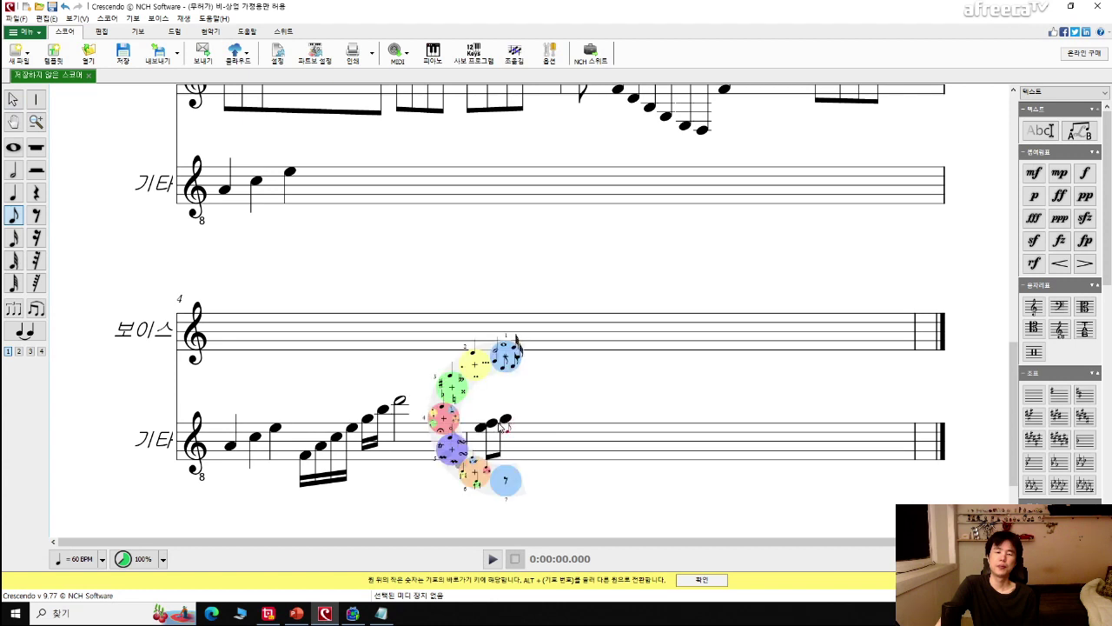
{"action": "left_click", "coordinate": [506, 479]}
{"action": "left_click", "coordinate": [505, 481]}
{"action": "key", "text": "ctrl+z"}
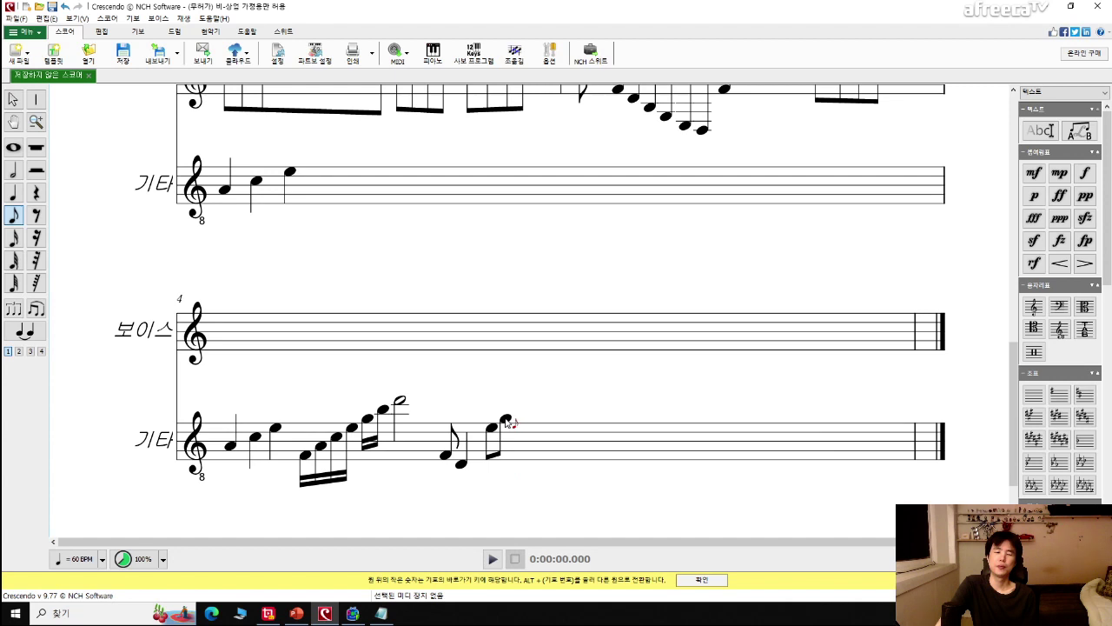
Add a high eighth note B after the last E and play back only the guitar staff's fourth measure.
{"action": "right_click", "coordinate": [505, 412]}
{"action": "left_click", "coordinate": [300, 432]}
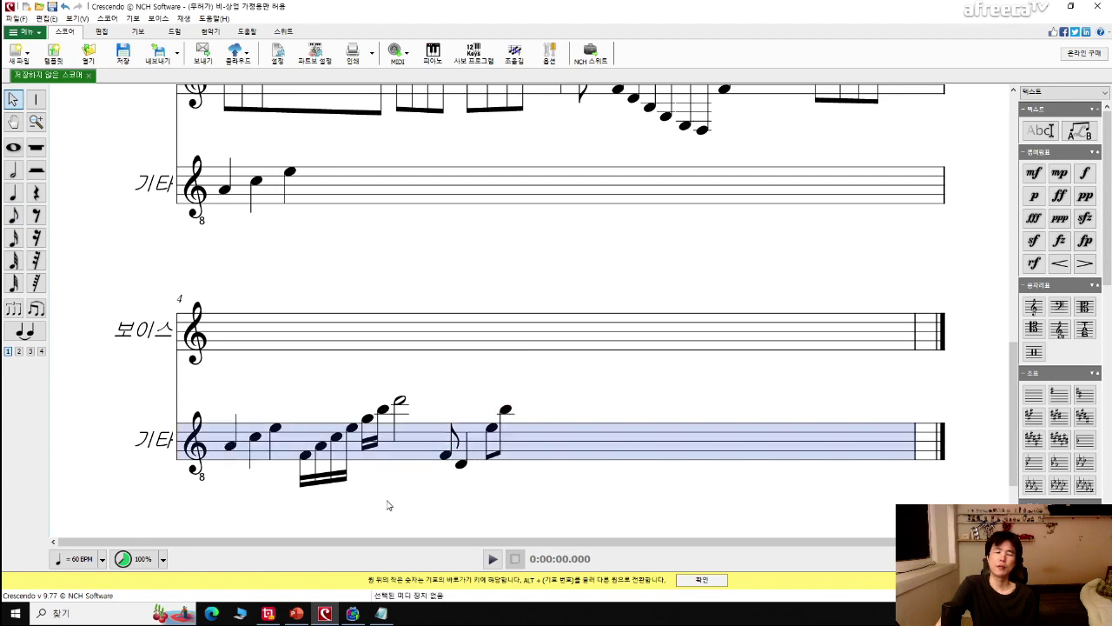
{"action": "key", "text": "space"}
Delete the high eighth note B at the end of the guitar staff's fourth measure.
{"action": "left_click_drag", "start_coordinate": [507, 413], "coordinate": [506, 415]}
{"action": "left_click", "coordinate": [506, 414]}
{"action": "right_click", "coordinate": [506, 415]}
{"action": "left_click", "coordinate": [570, 92]}
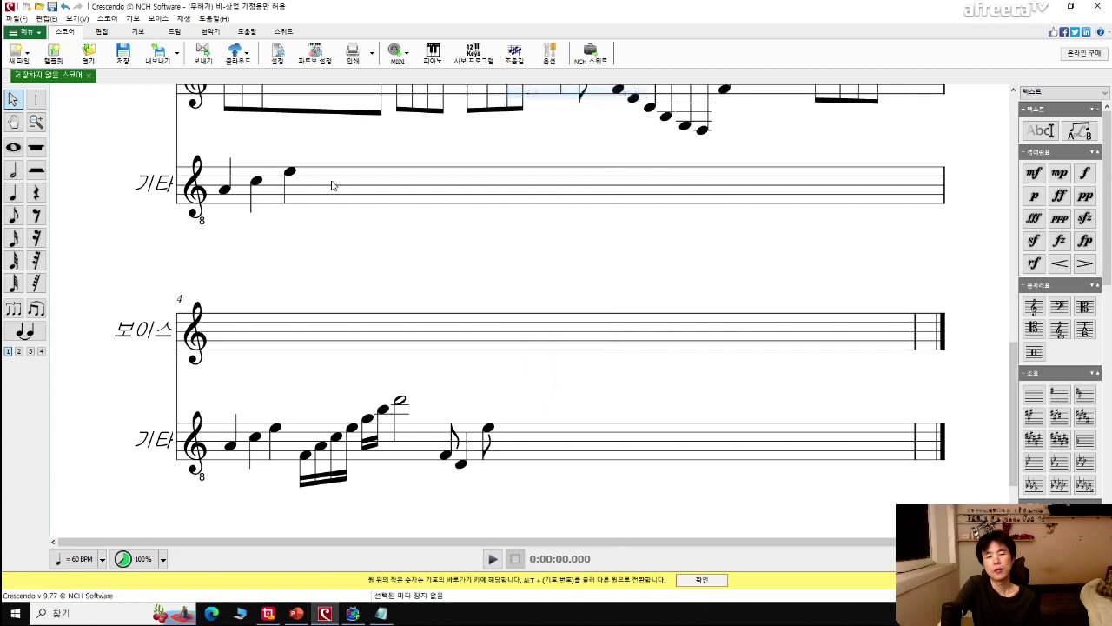
Add a half note G after the last eighth note E in the guitar staff's fourth measure.
{"action": "left_click", "coordinate": [14, 173]}
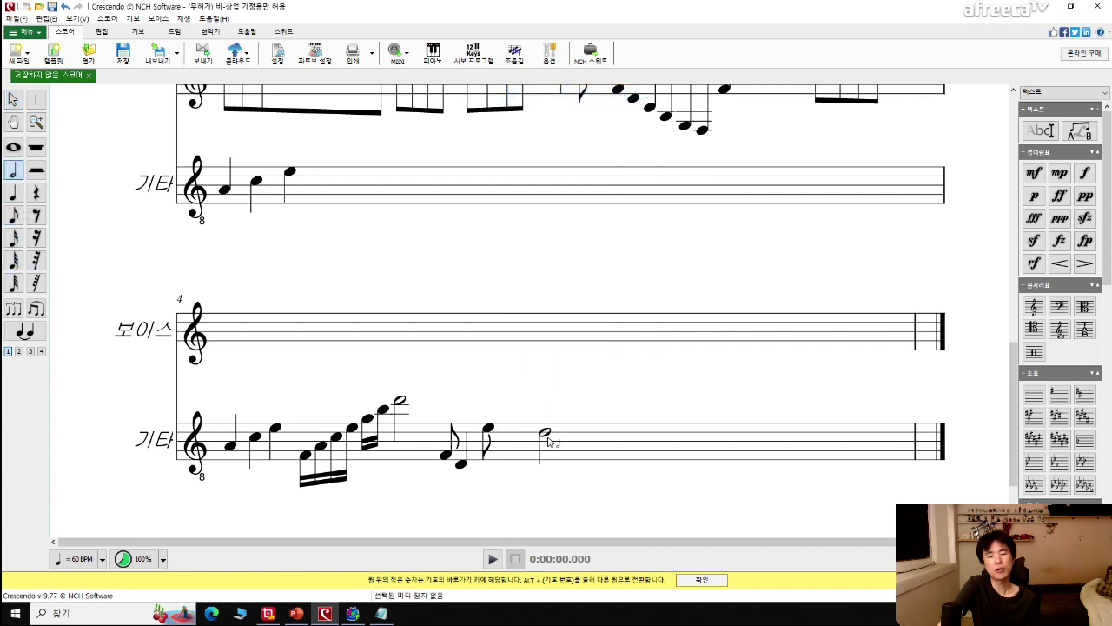
{"action": "left_click", "coordinate": [502, 421]}
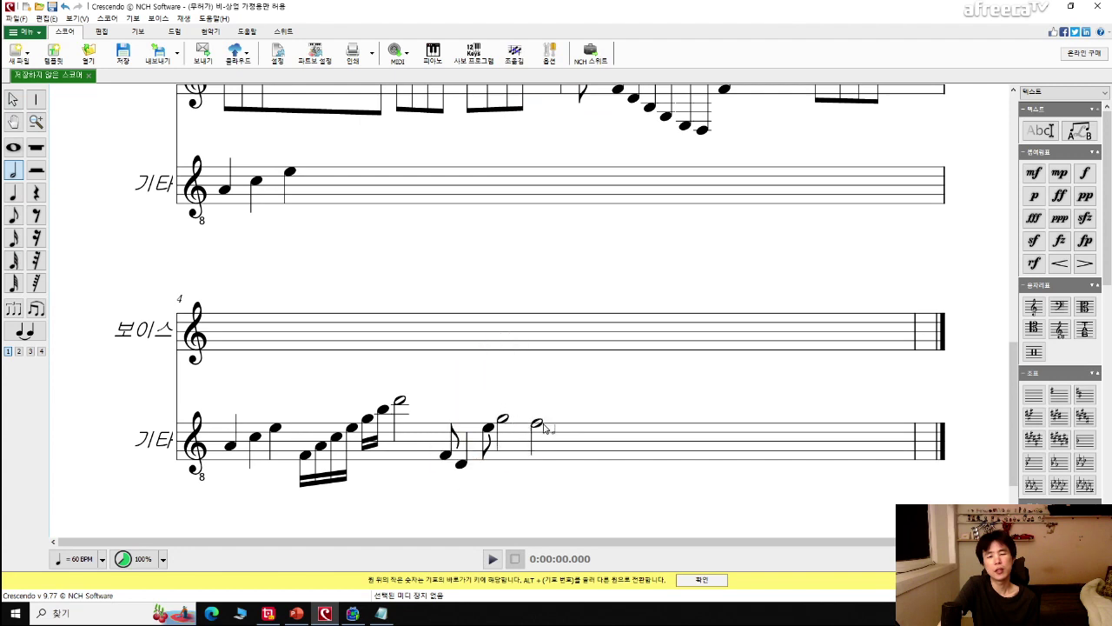
{"action": "key", "text": "Escape"}
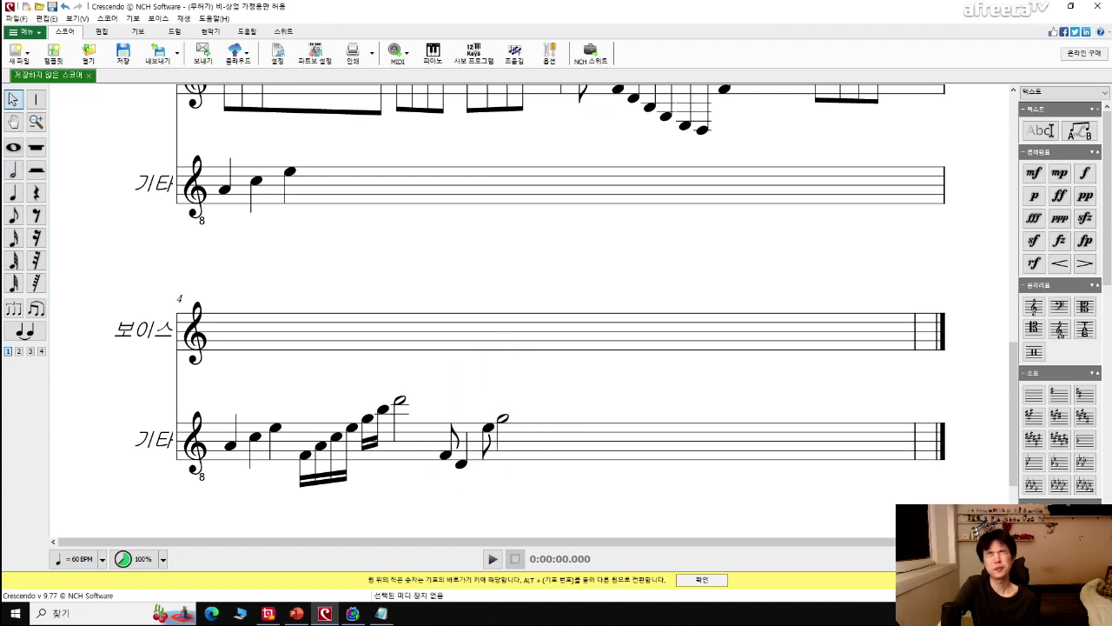
Add eighth notes A and F after the half note G in the guitar staff's fourth measure.
{"action": "left_click", "coordinate": [14, 217]}
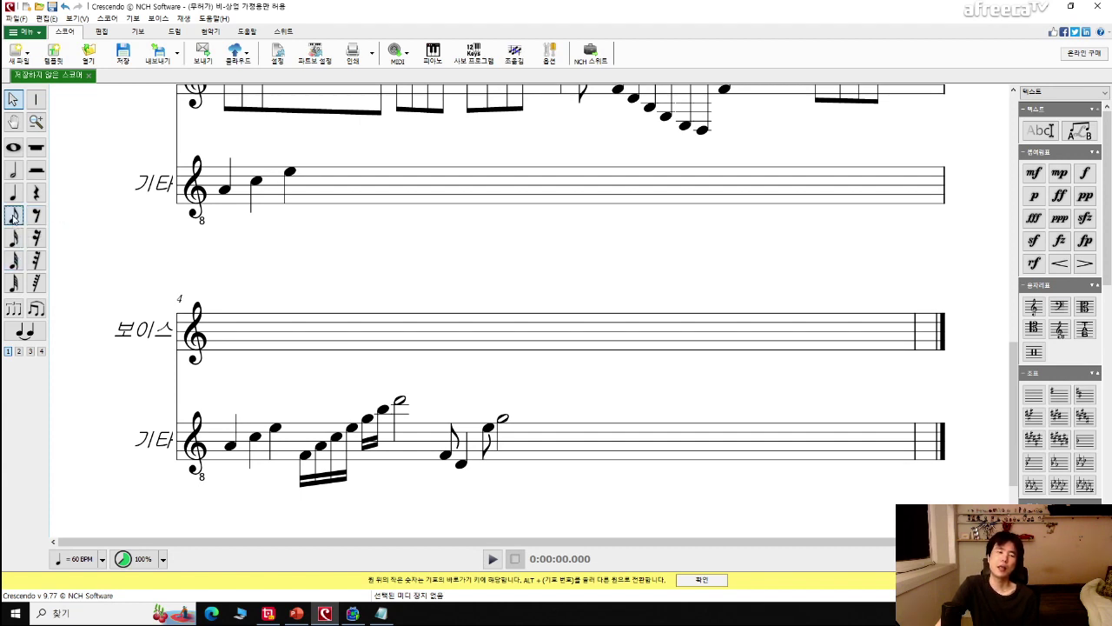
{"action": "left_click", "coordinate": [527, 447]}
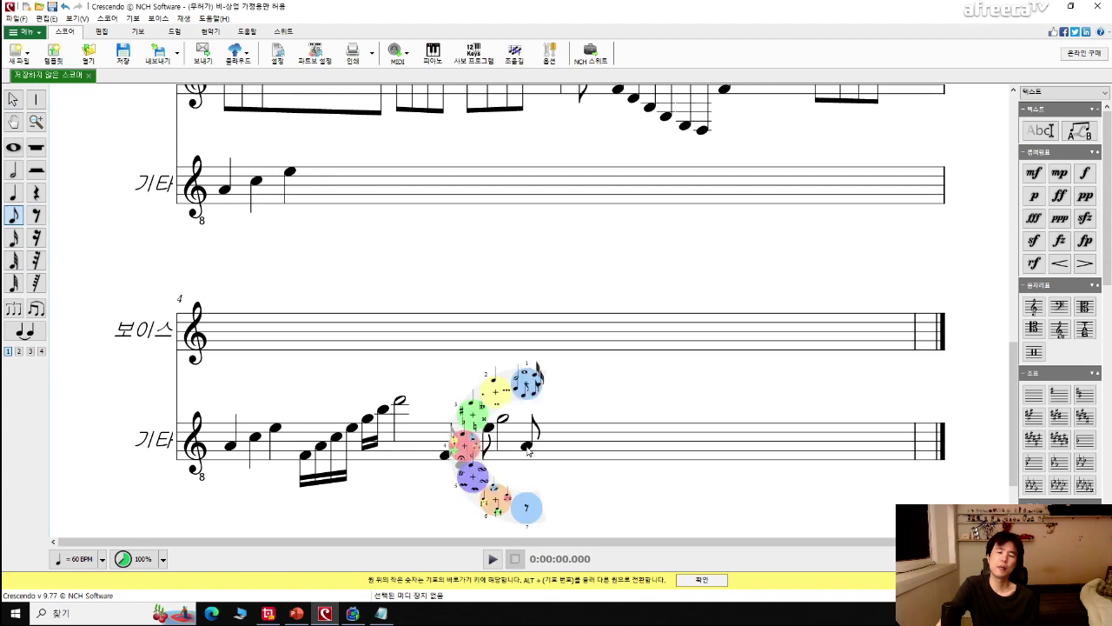
{"action": "left_click", "coordinate": [544, 456]}
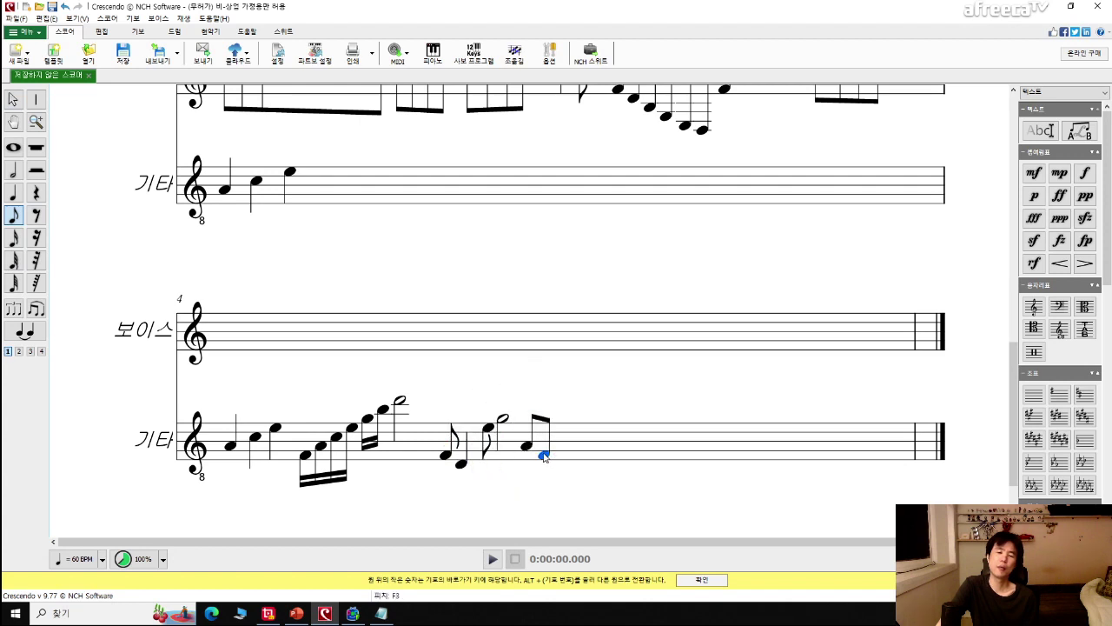
{"action": "key", "text": "Escape"}
Switch to the 등제 note, highlight 필리핀 미국까지 가능합니다 in its last line and return to the Crescendo score.
{"action": "left_click", "coordinate": [381, 613]}
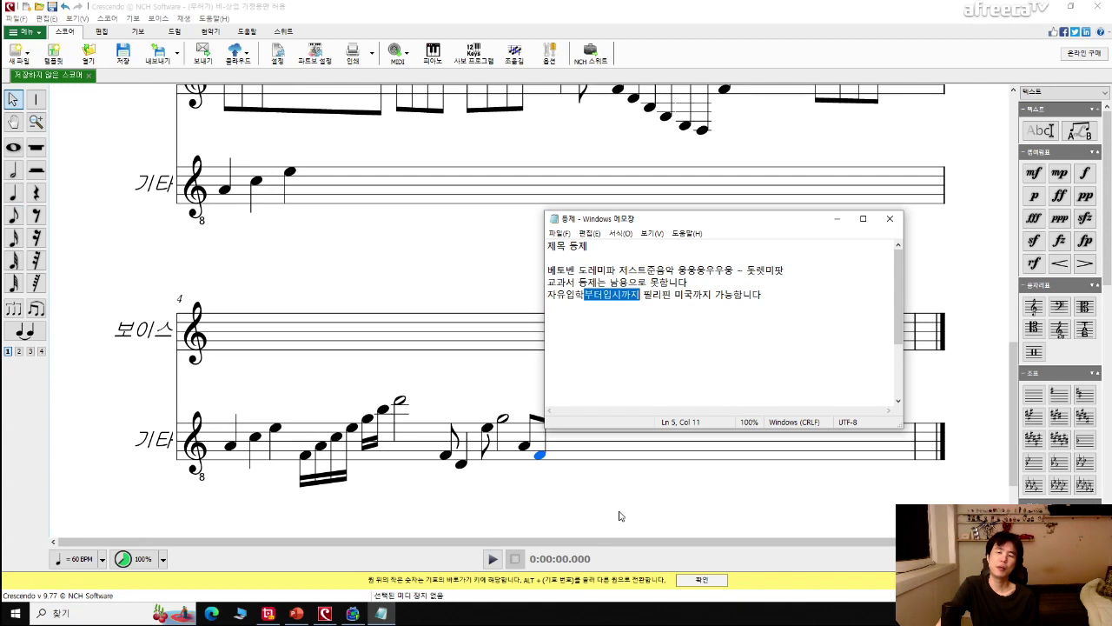
{"action": "key", "text": "Down"}
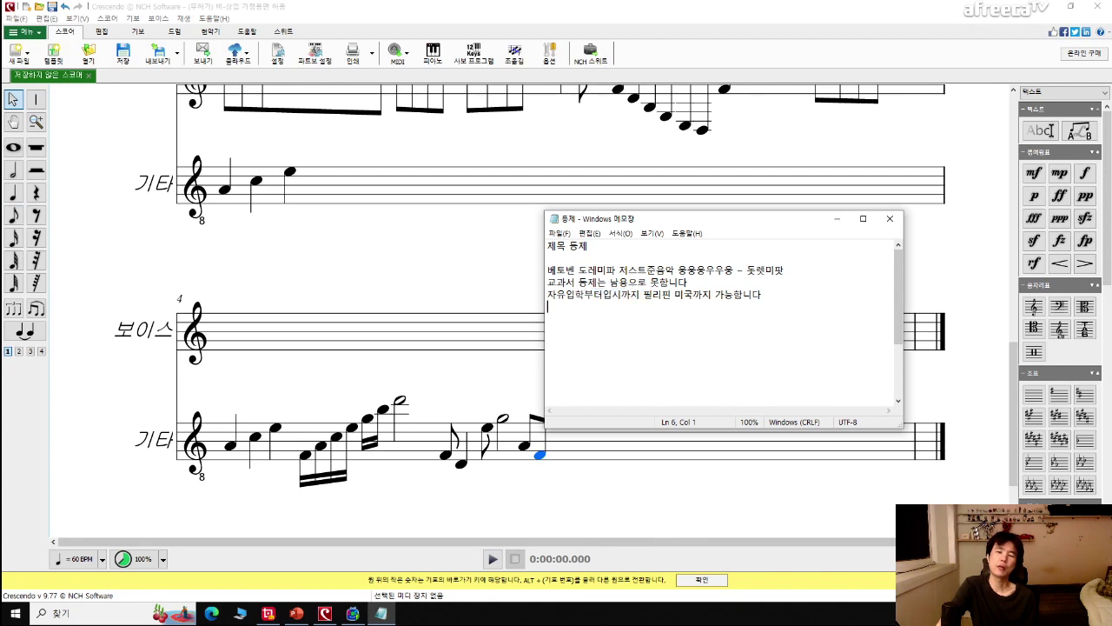
{"action": "key", "text": "ctrl+shift+Left"}
{"action": "key", "text": "ctrl+shift+Left"}
{"action": "key", "text": "ctrl+shift+Left"}
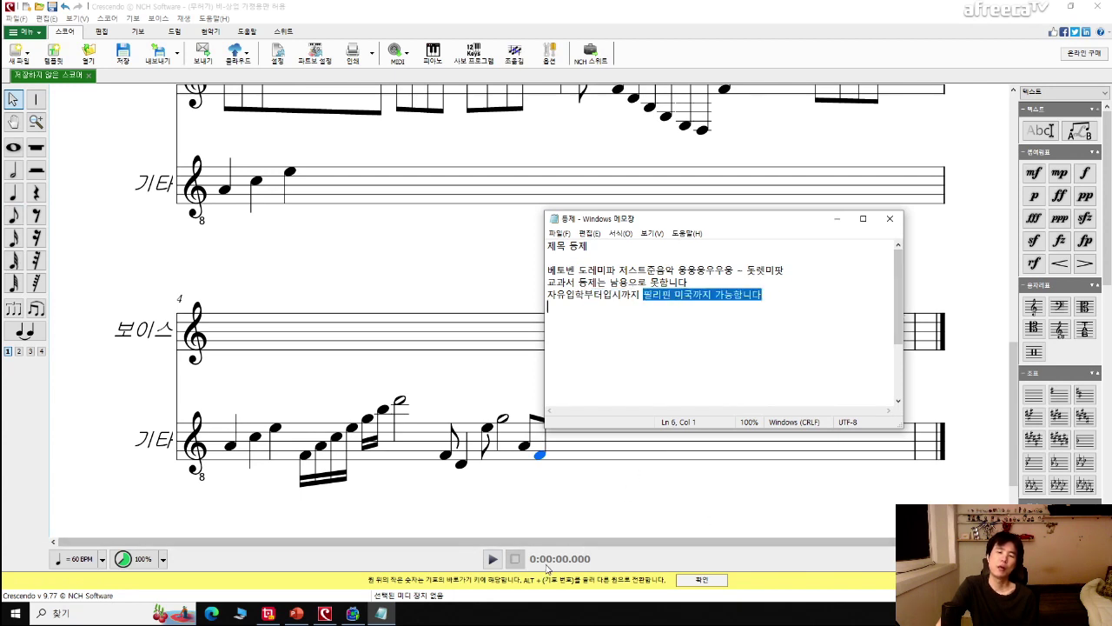
{"action": "left_click", "coordinate": [603, 527]}
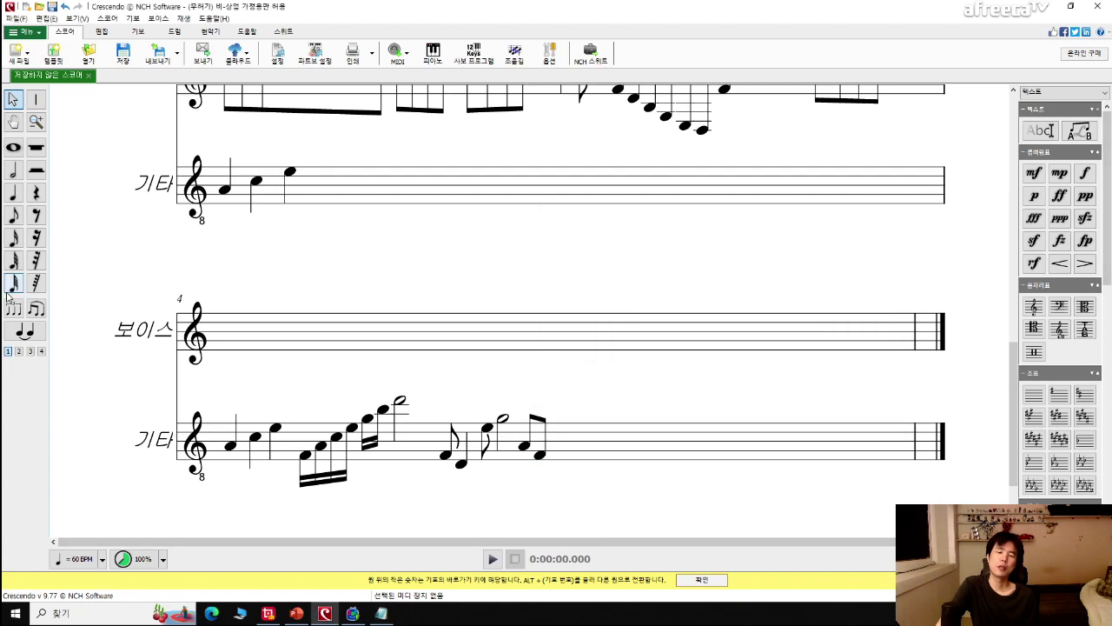
Add three eighth notes C, spaced well after the last F, in the guitar staff's fourth measure.
{"action": "scroll", "coordinate": [565, 318], "scroll_direction": "up", "scroll_amount": 10}
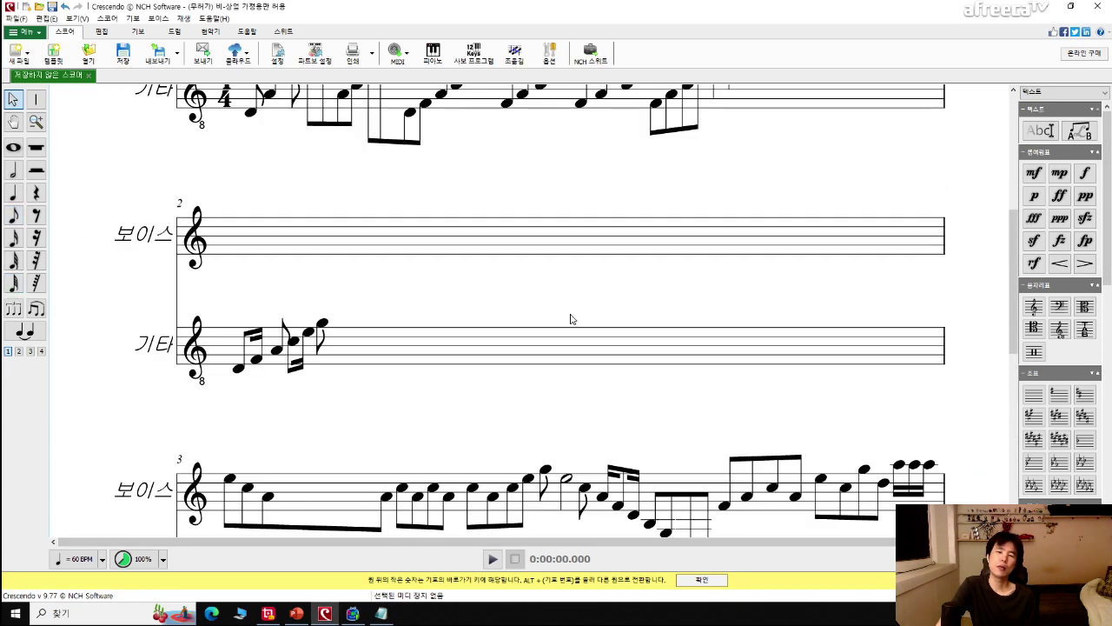
{"action": "scroll", "coordinate": [611, 324], "scroll_direction": "down", "scroll_amount": 3}
{"action": "scroll", "coordinate": [611, 323], "scroll_direction": "down", "scroll_amount": 5}
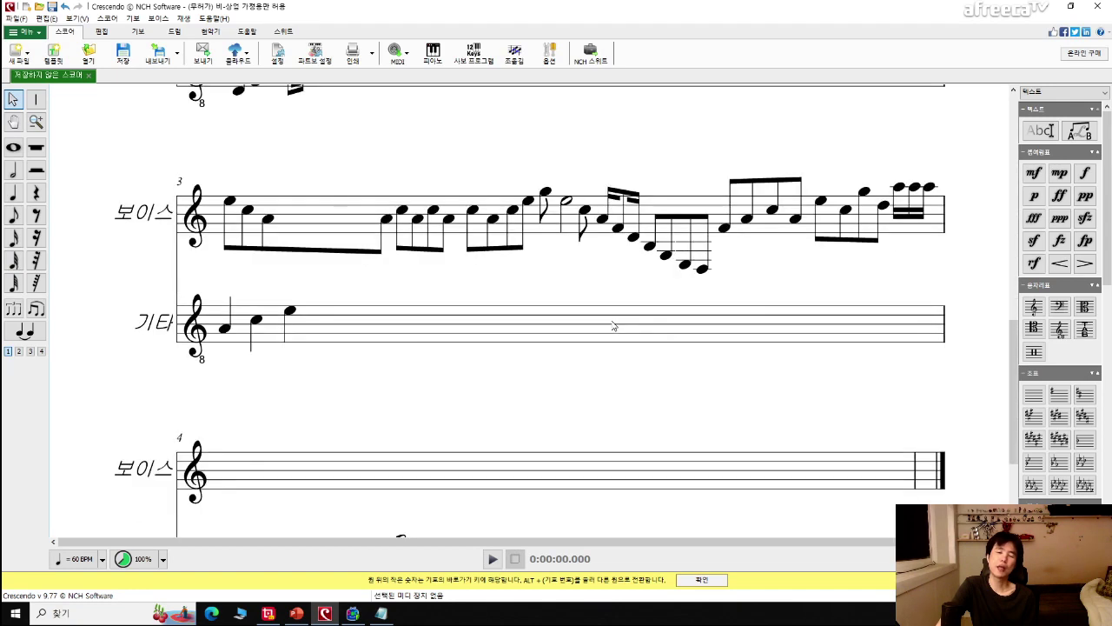
{"action": "left_click", "coordinate": [13, 215]}
{"action": "left_click", "coordinate": [716, 425]}
{"action": "left_click_drag", "start_coordinate": [718, 426], "coordinate": [650, 450]}
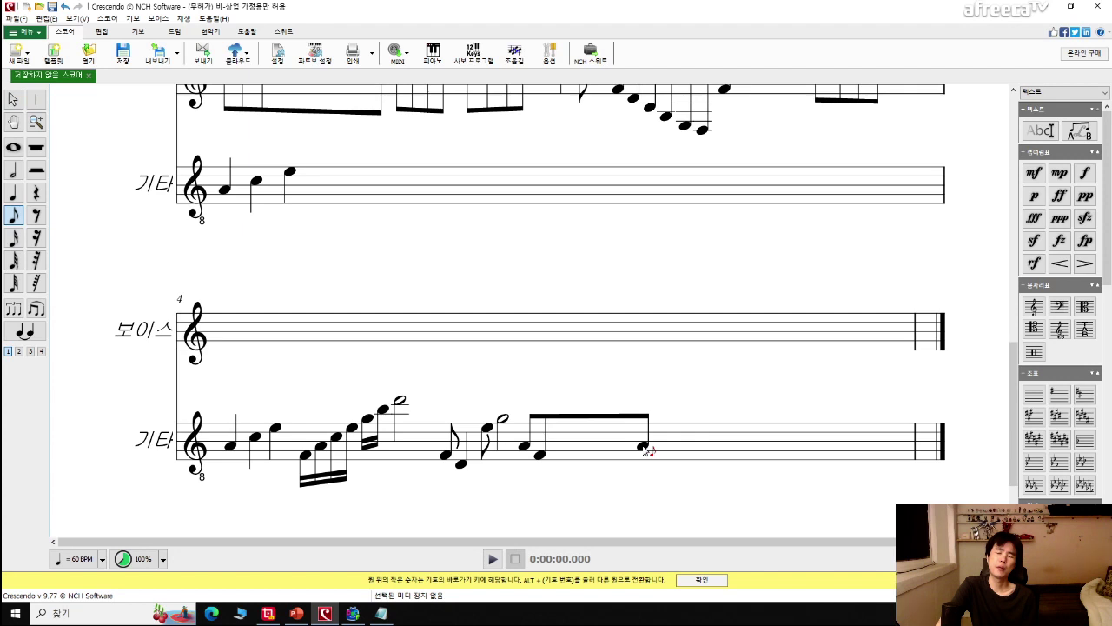
{"action": "left_click_drag", "start_coordinate": [649, 450], "coordinate": [669, 439]}
{"action": "left_click", "coordinate": [686, 439]}
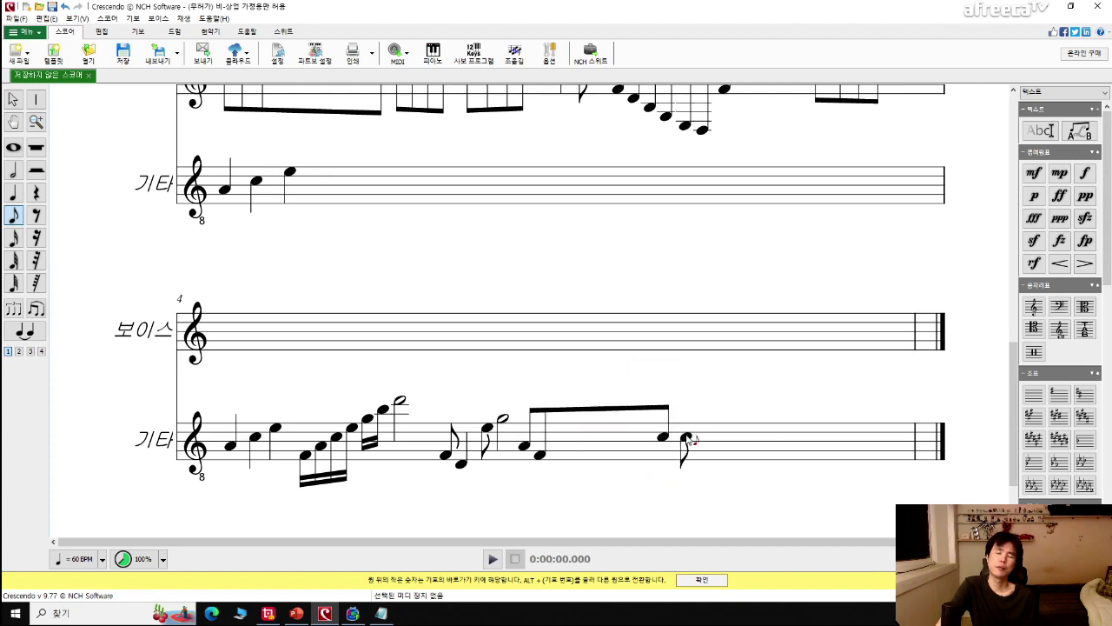
{"action": "right_click", "coordinate": [692, 440]}
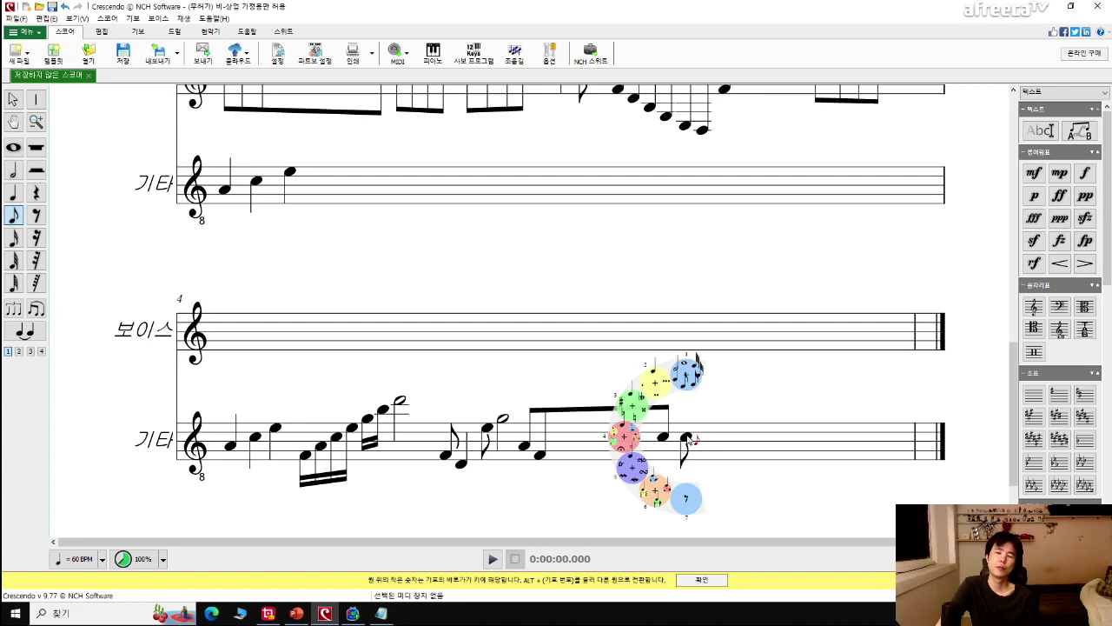
{"action": "left_click", "coordinate": [709, 439]}
{"action": "right_click", "coordinate": [711, 440]}
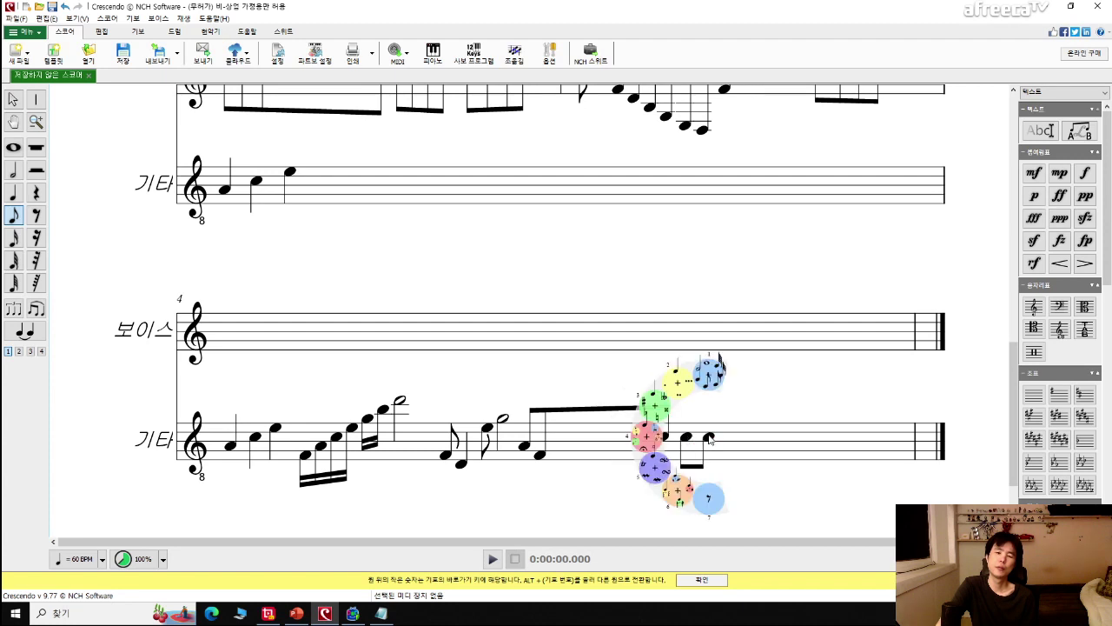
{"action": "left_click", "coordinate": [710, 441]}
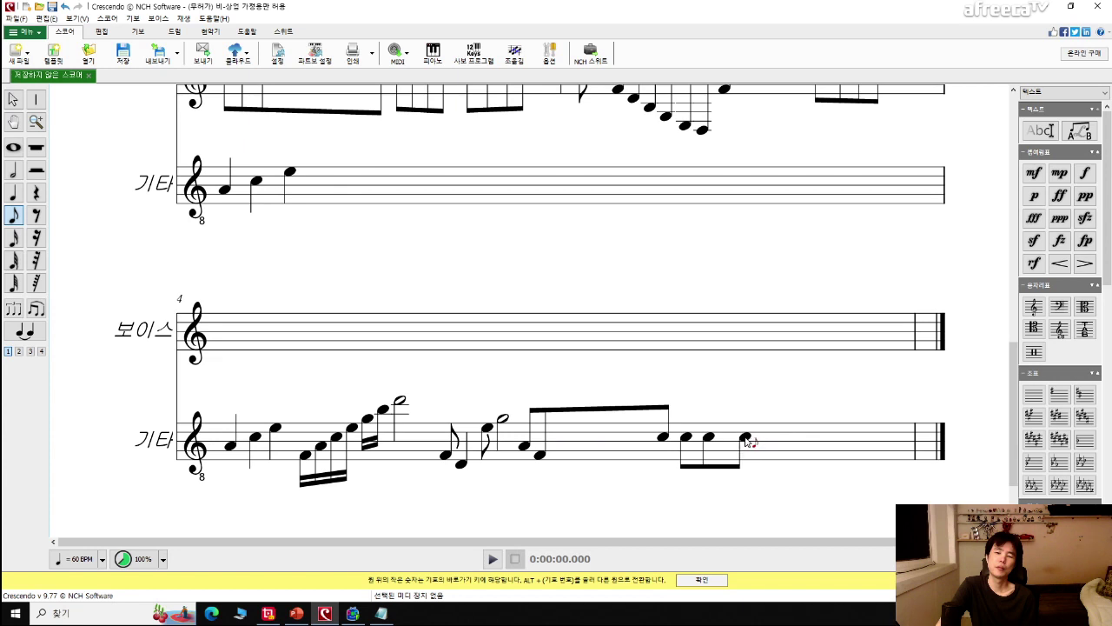
Continue the guitar staff's fourth measure with rising eighth notes C, E, G and B.
{"action": "right_click", "coordinate": [745, 440]}
{"action": "left_click", "coordinate": [754, 427]}
{"action": "right_click", "coordinate": [762, 432]}
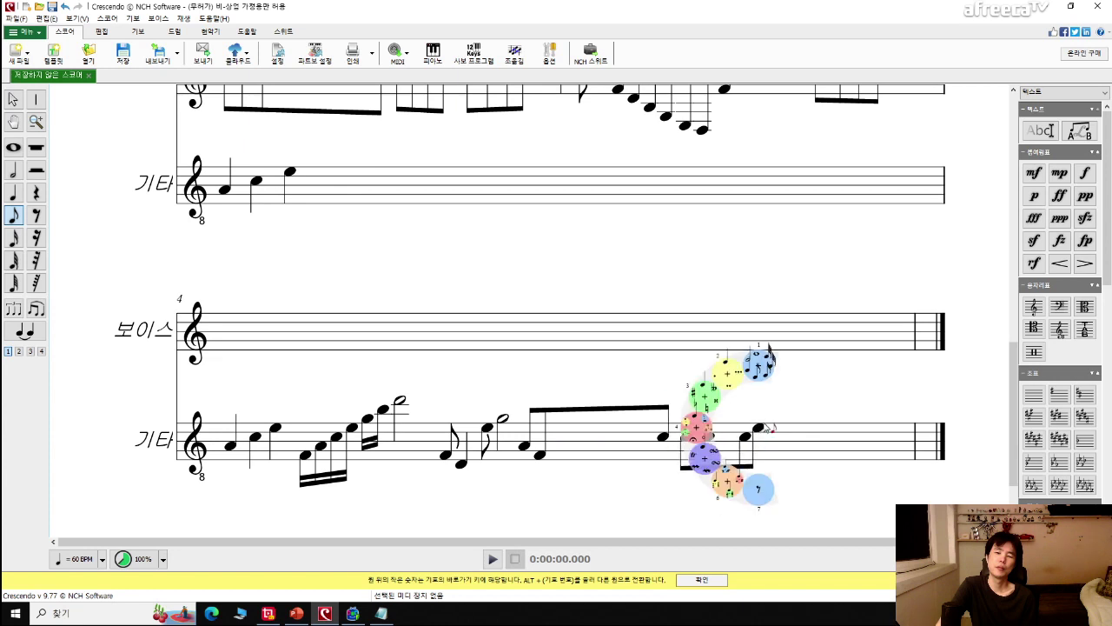
{"action": "left_click", "coordinate": [773, 418]}
{"action": "right_click", "coordinate": [777, 417]}
{"action": "left_click", "coordinate": [789, 411]}
{"action": "right_click", "coordinate": [793, 413]}
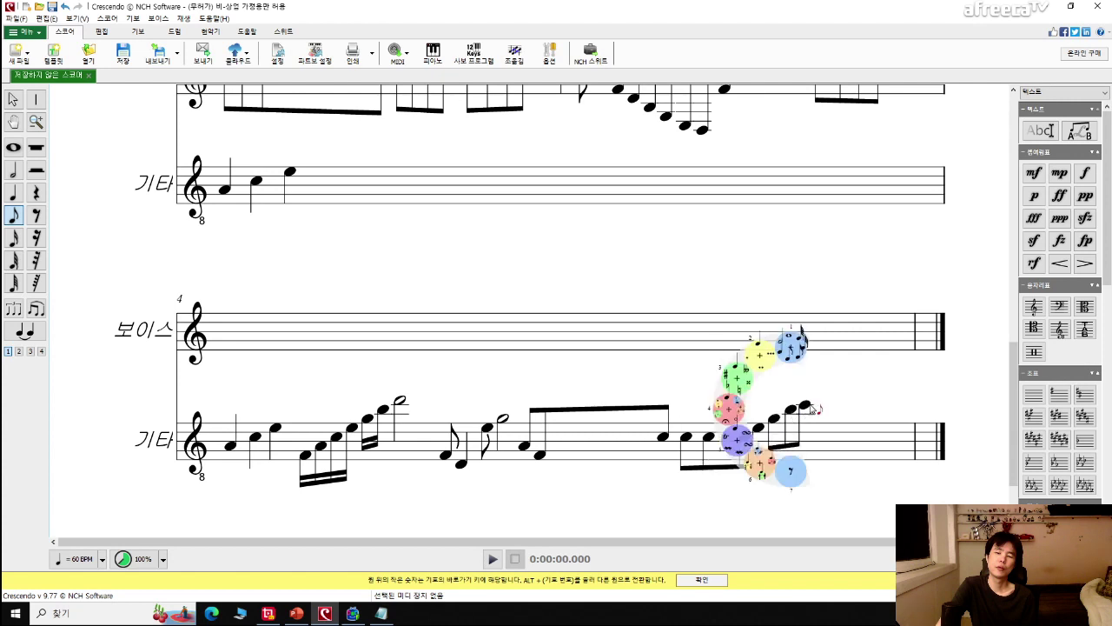
{"action": "left_click", "coordinate": [810, 406]}
{"action": "key", "text": "Escape"}
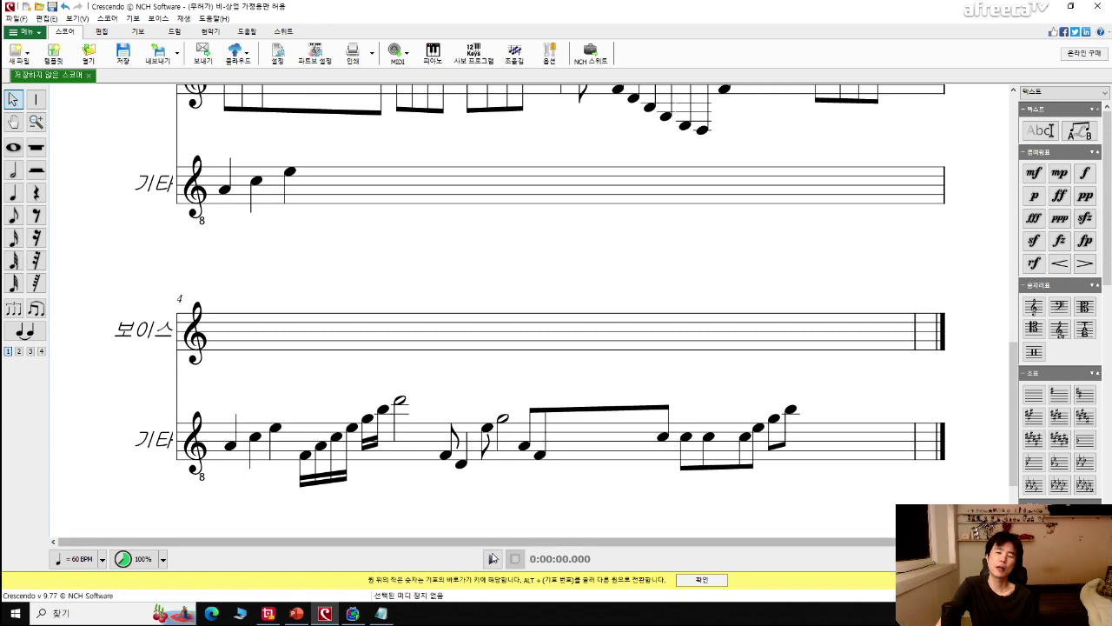
Check the 등제 note, return to the Crescendo score and add falling eighth notes A, G and E after the guitar staff's last high B.
{"action": "left_click", "coordinate": [380, 613]}
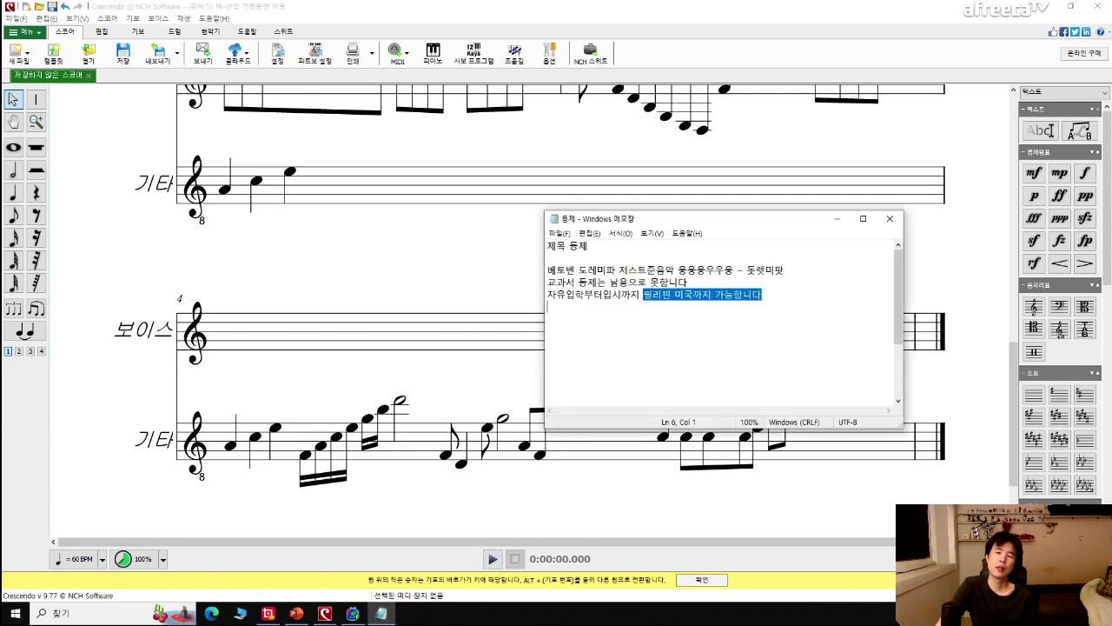
{"action": "left_click", "coordinate": [324, 613]}
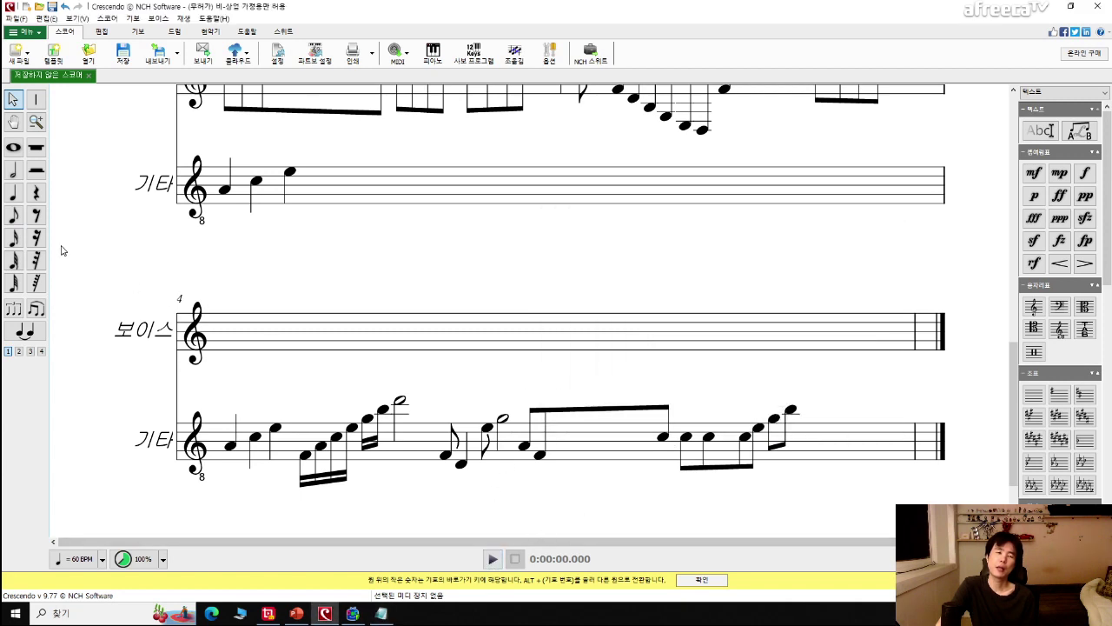
{"action": "left_click", "coordinate": [13, 217]}
{"action": "left_click", "coordinate": [811, 403]}
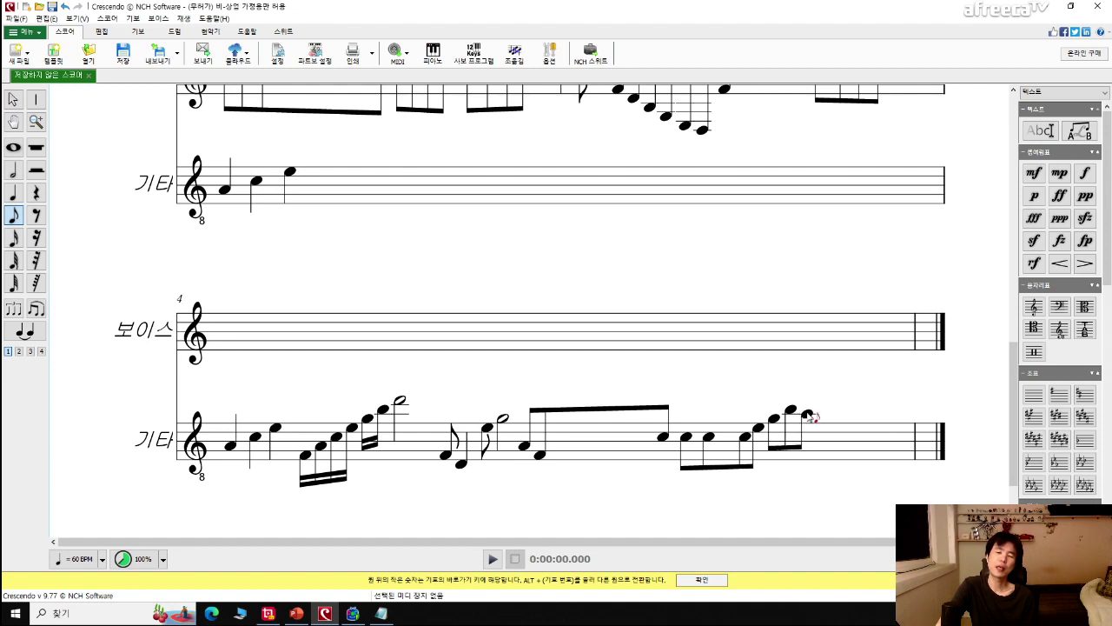
{"action": "right_click", "coordinate": [811, 418]}
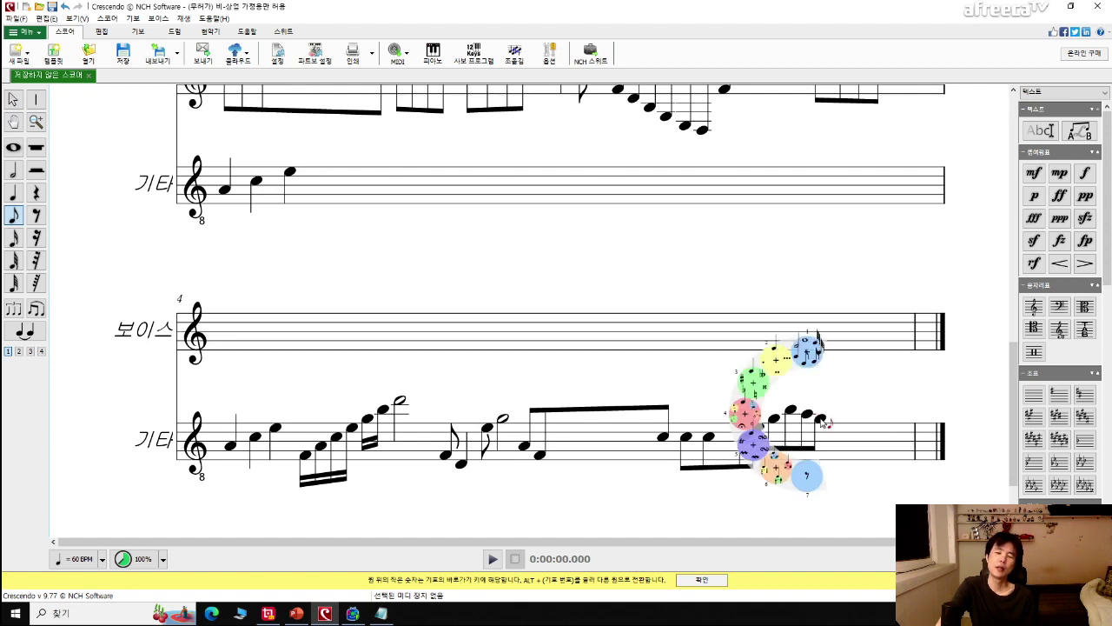
{"action": "right_click", "coordinate": [826, 423]}
{"action": "right_click", "coordinate": [834, 430]}
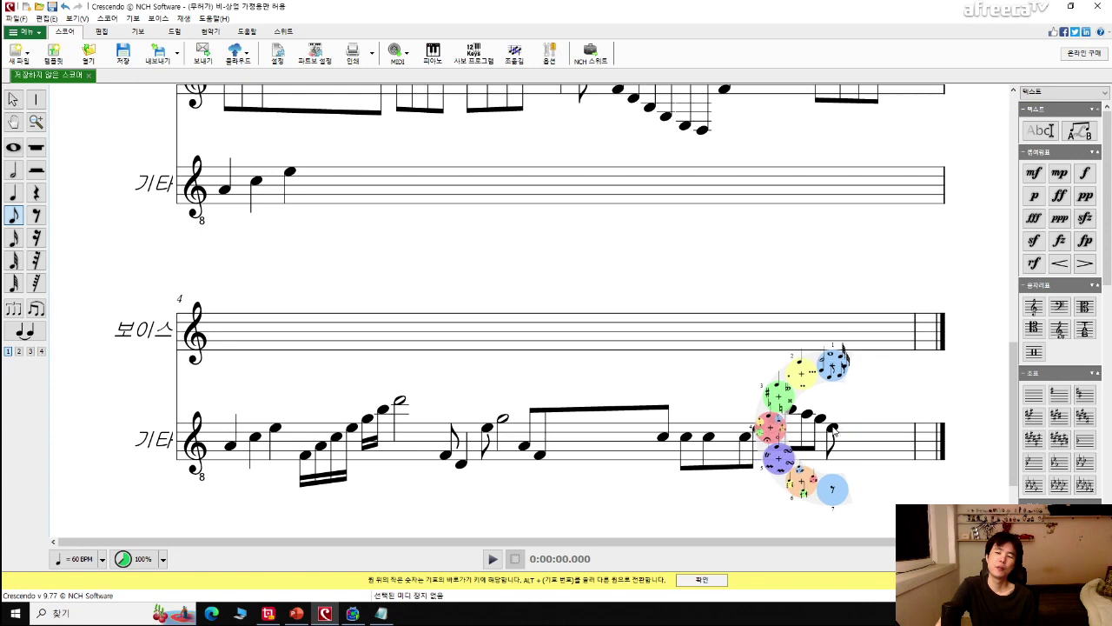
{"action": "left_click", "coordinate": [831, 488]}
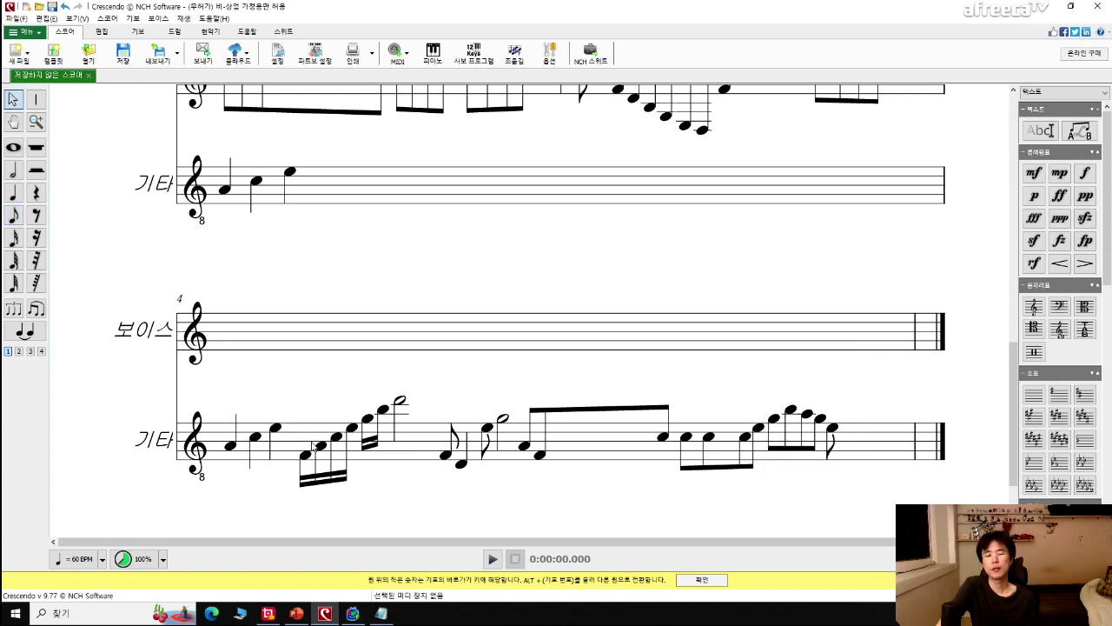
Play back only the guitar staff's fourth measure, stop the playback and switch to the 등제 note.
{"action": "left_click", "coordinate": [313, 445]}
{"action": "key", "text": "space"}
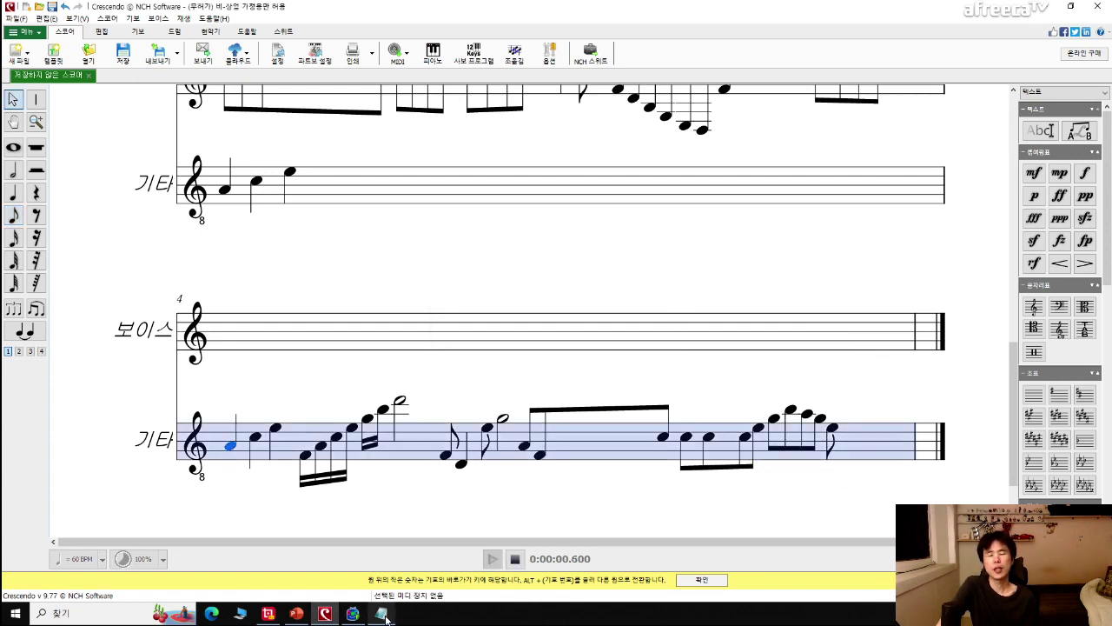
{"action": "mouse_move", "coordinate": [381, 612]}
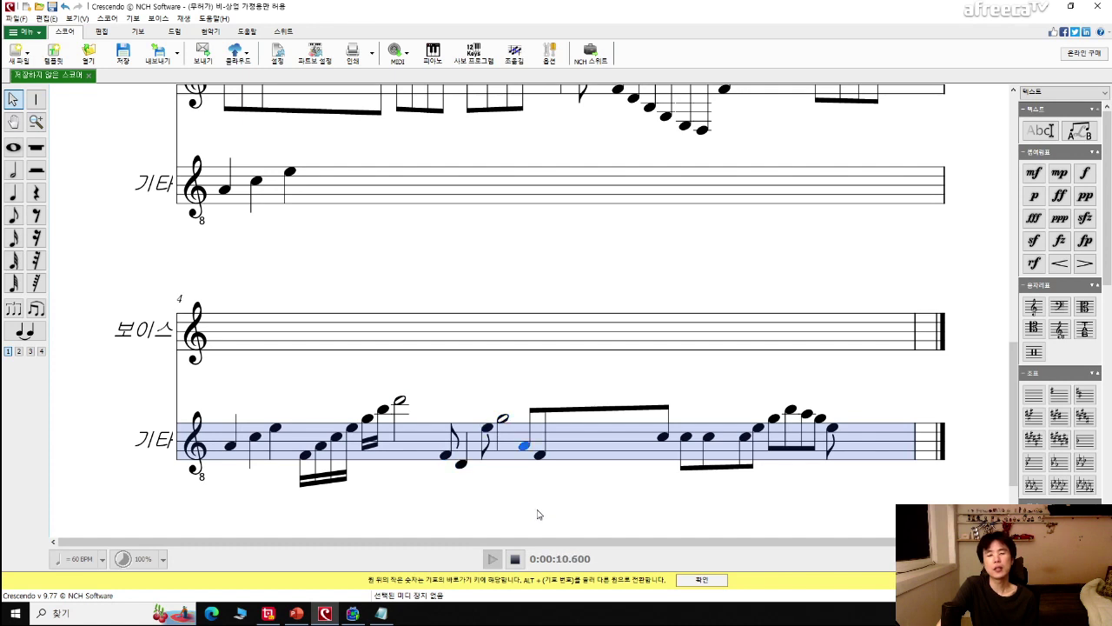
{"action": "left_click", "coordinate": [515, 558]}
{"action": "left_click", "coordinate": [380, 613]}
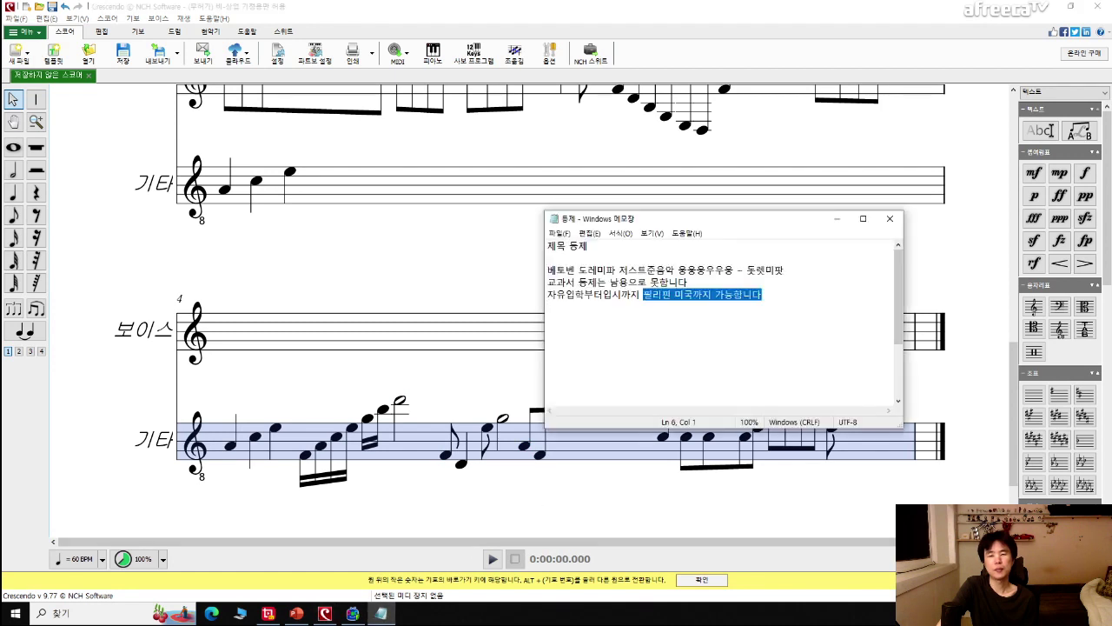
Return to the Crescendo score, restore its maximized window and shorten it to leave free space beneath the guitar staff.
{"action": "left_click", "coordinate": [581, 492]}
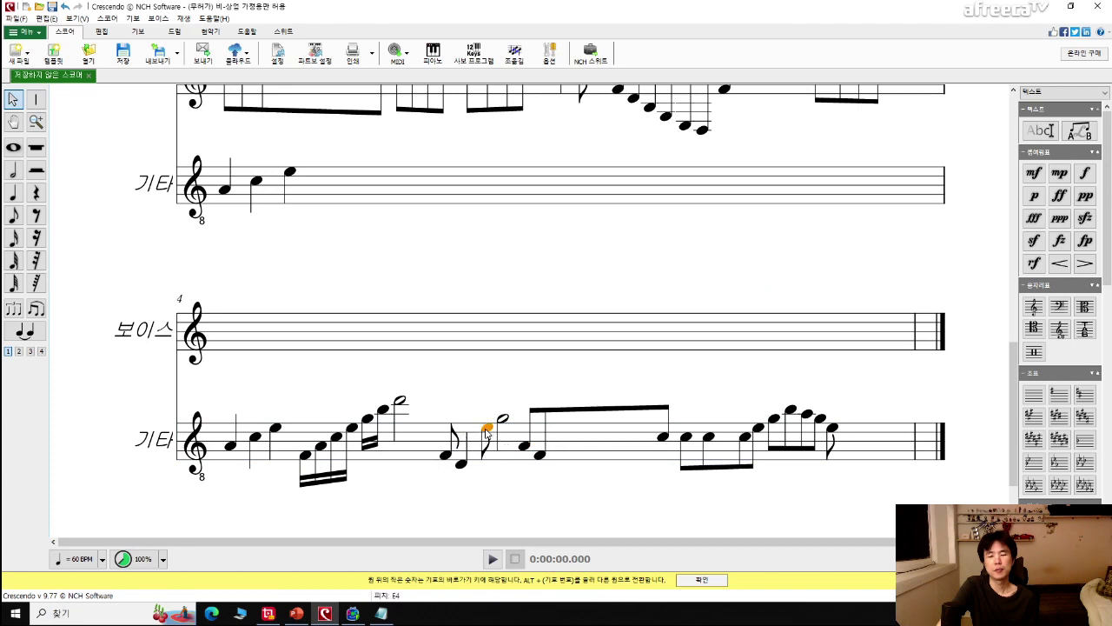
{"action": "left_click", "coordinate": [412, 450]}
{"action": "left_click", "coordinate": [1073, 6]}
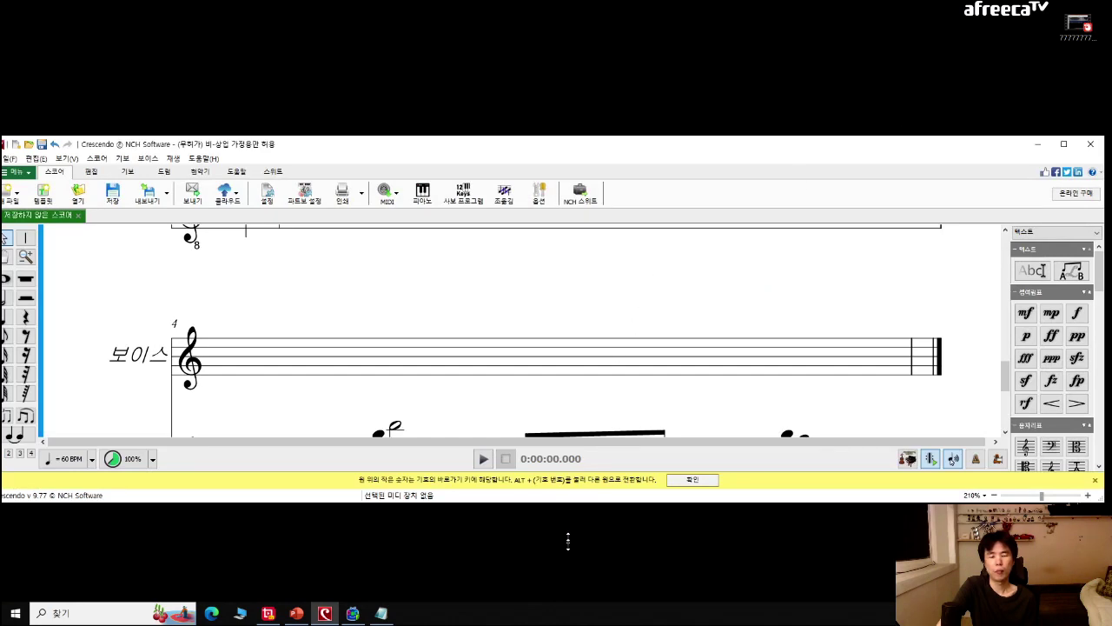
{"action": "left_click_drag", "start_coordinate": [568, 517], "coordinate": [565, 600]}
{"action": "double_click", "coordinate": [564, 600]}
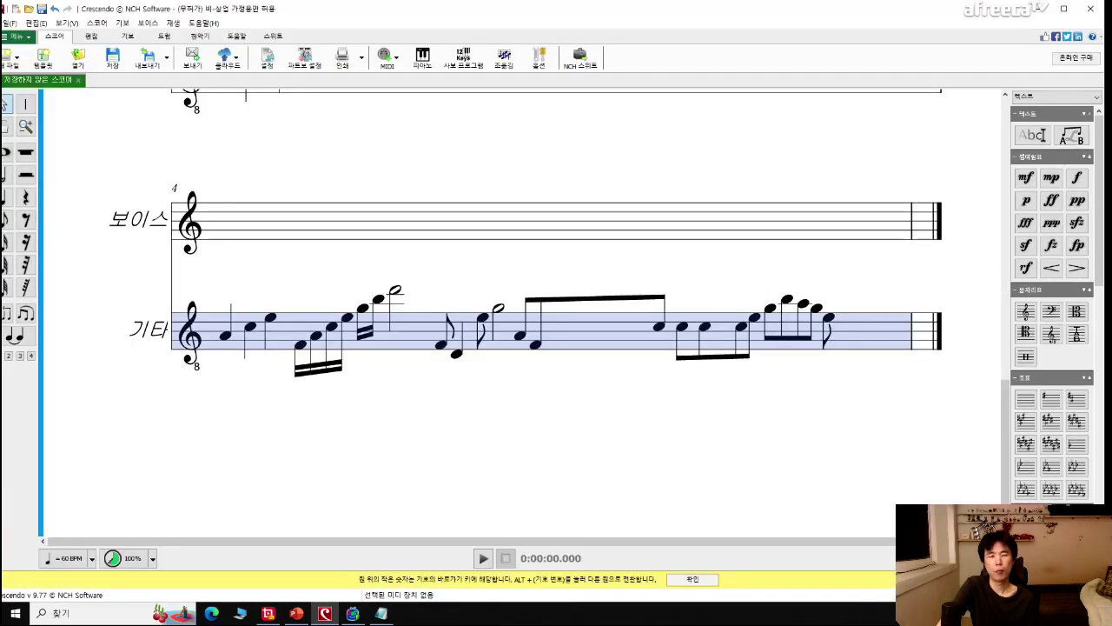
{"action": "key", "text": "super+Down"}
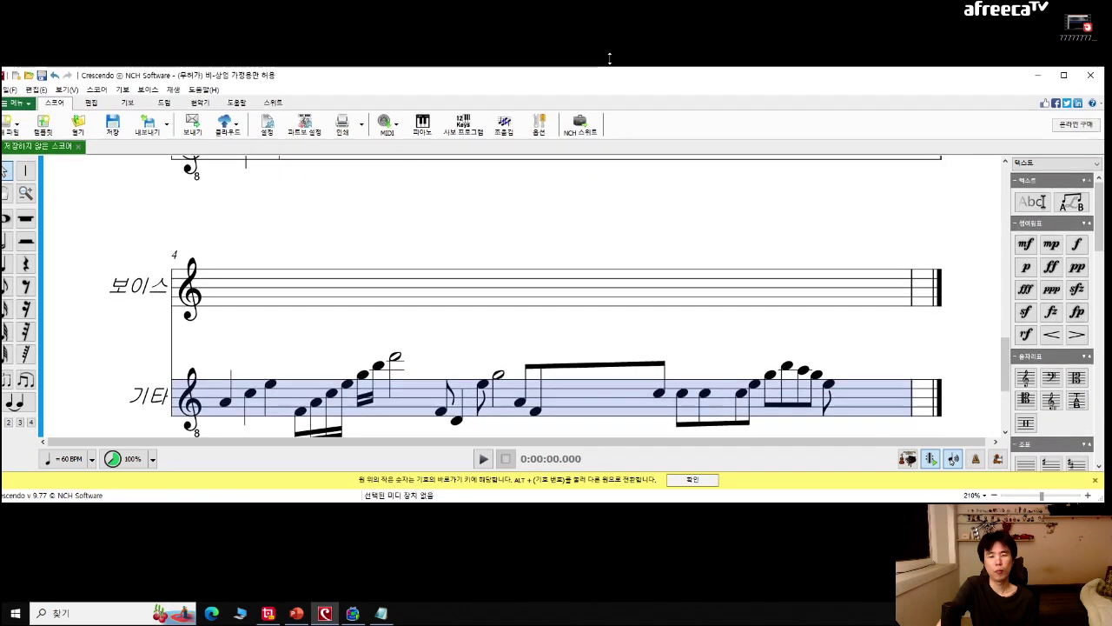
Place the 등제 note beneath the guitar staff's fourth measure and play back that measure in the score.
{"action": "left_click", "coordinate": [381, 613]}
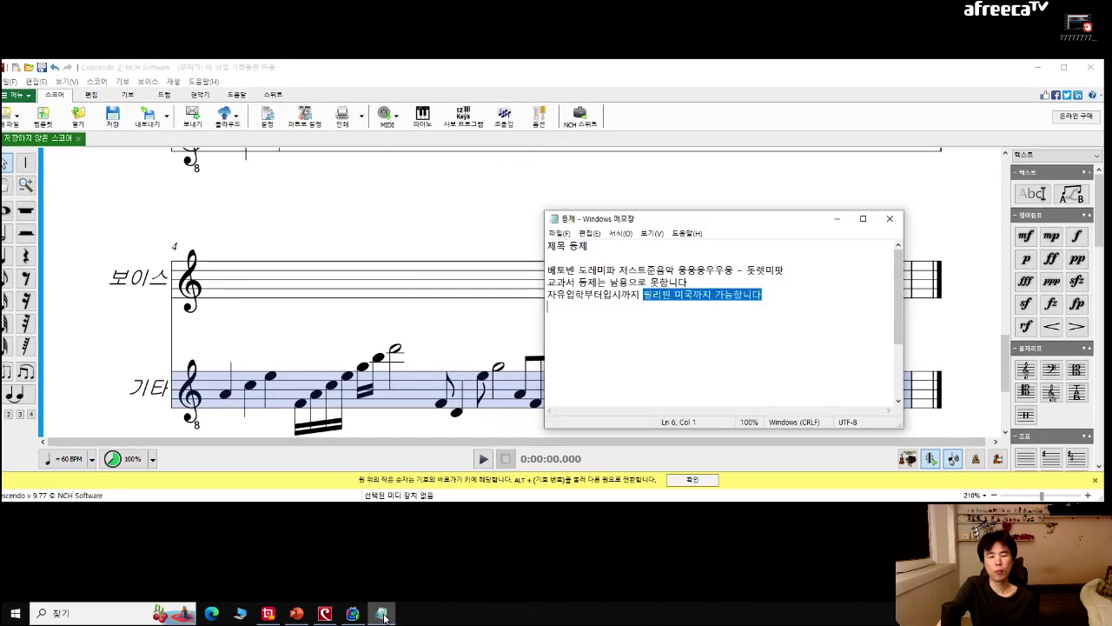
{"action": "left_click_drag", "start_coordinate": [728, 214], "coordinate": [576, 460]}
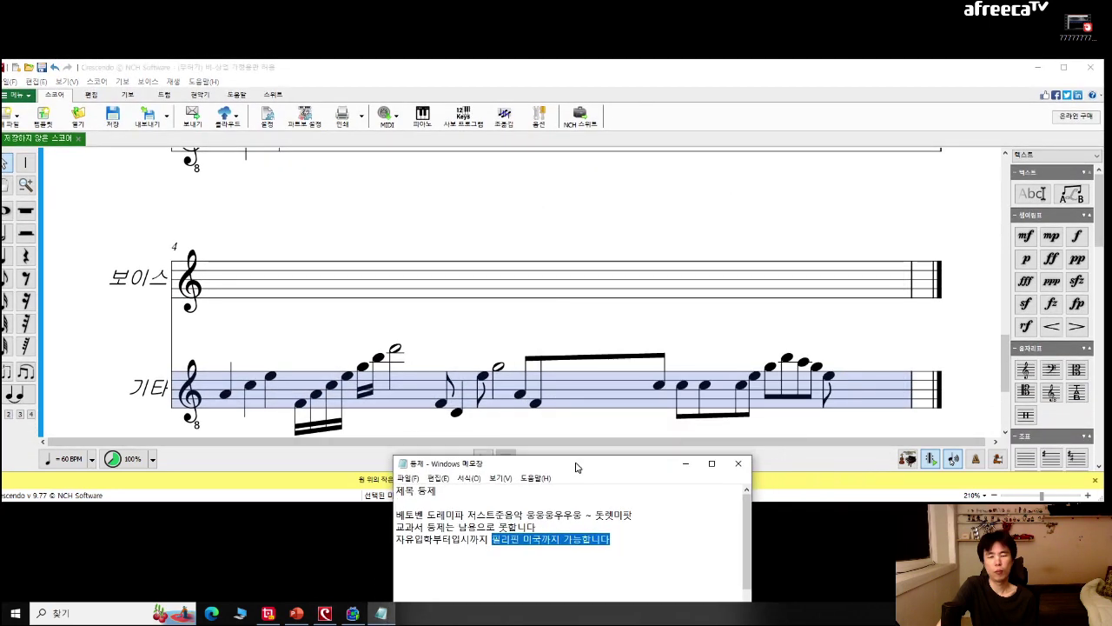
{"action": "left_click", "coordinate": [598, 401]}
{"action": "key", "text": "space"}
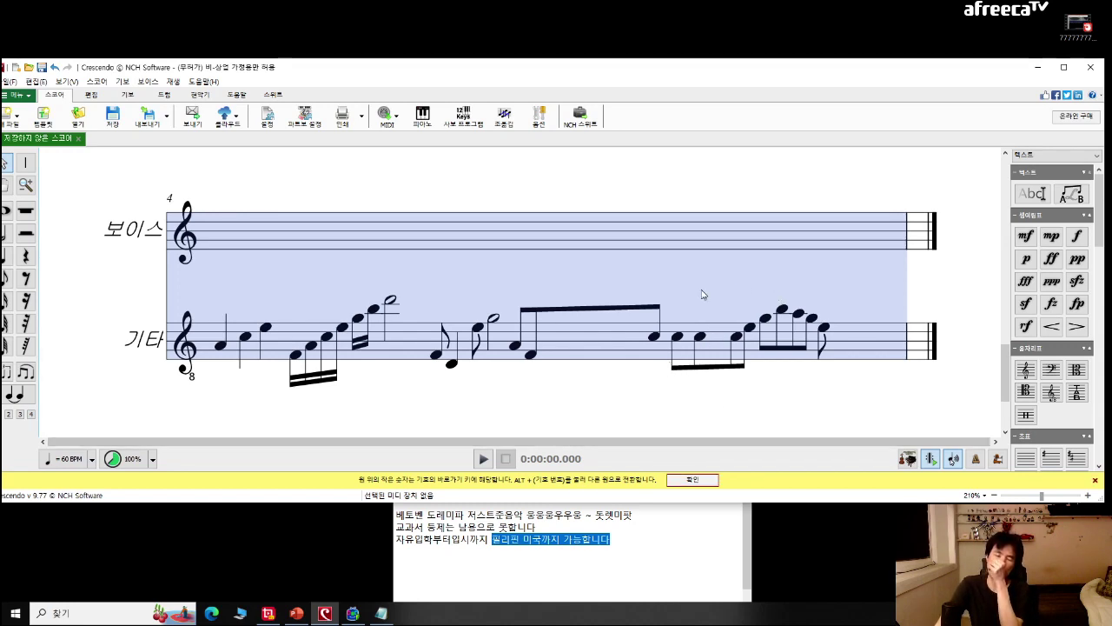
Maximize the score window and look over the voice and guitar staves from the title down to measure 3.
{"action": "left_click", "coordinate": [1063, 67]}
{"action": "scroll", "coordinate": [536, 298], "scroll_direction": "up", "scroll_amount": 5}
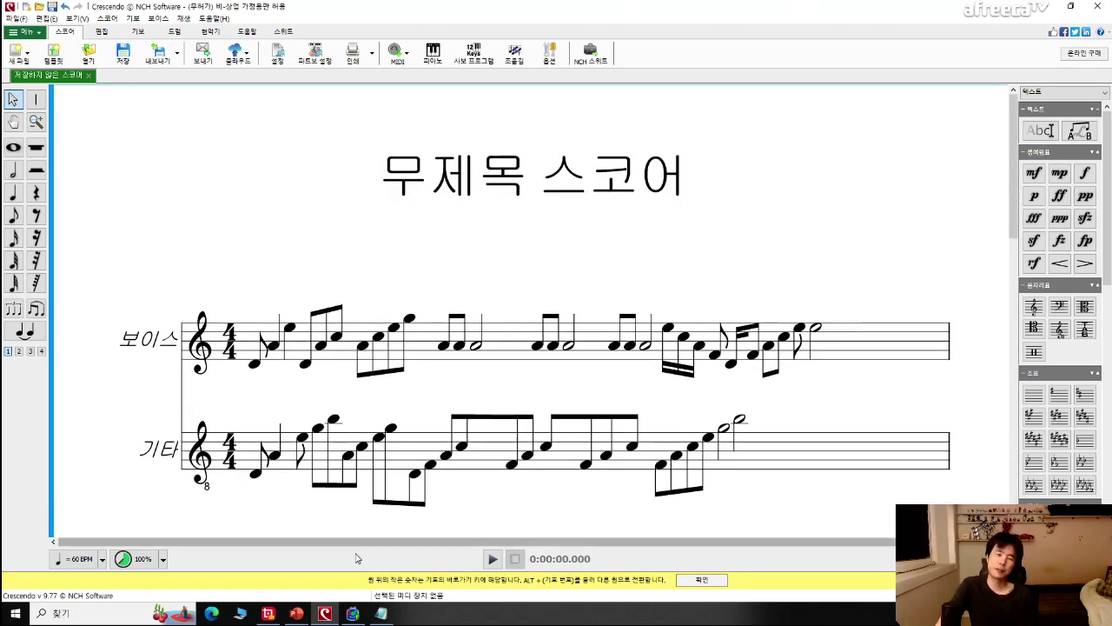
{"action": "mouse_move", "coordinate": [365, 613]}
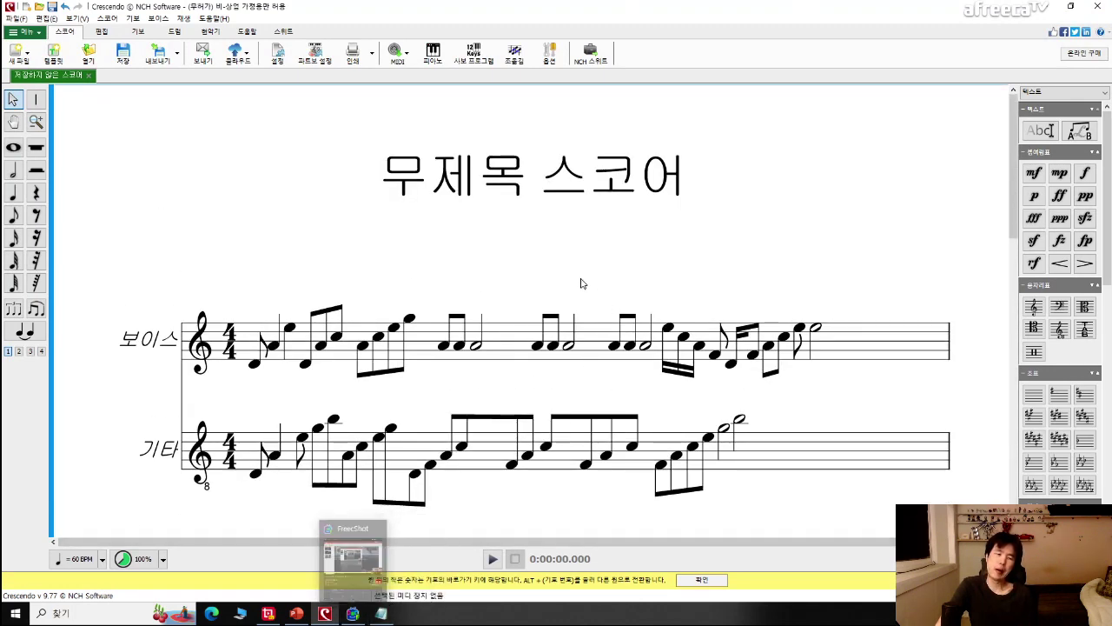
{"action": "scroll", "coordinate": [573, 263], "scroll_direction": "down", "scroll_amount": 3}
{"action": "scroll", "coordinate": [573, 266], "scroll_direction": "down", "scroll_amount": 5}
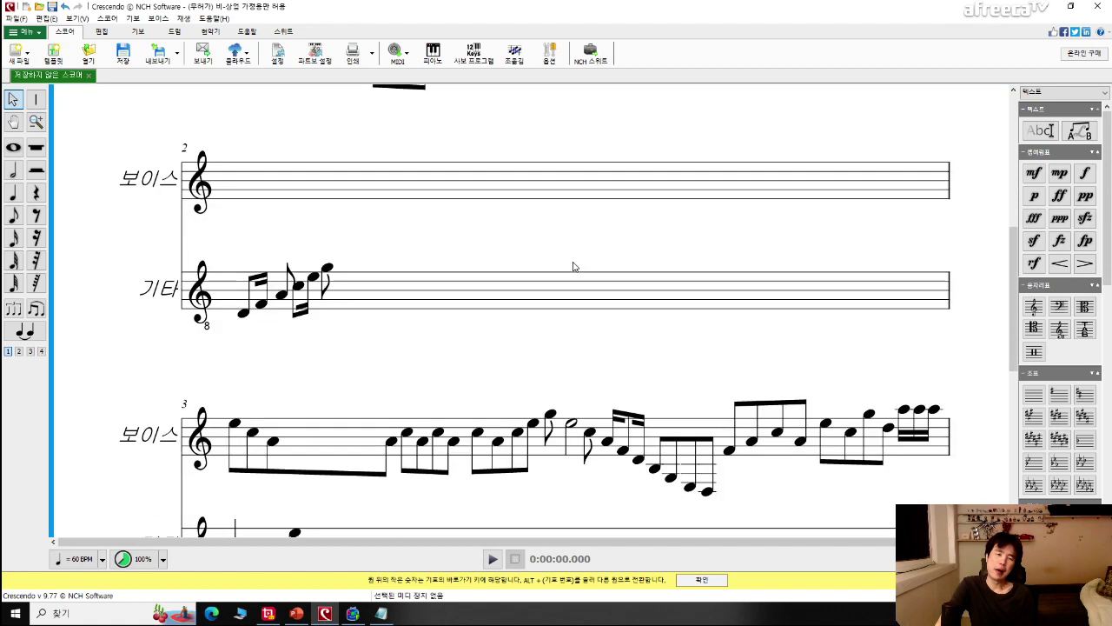
{"action": "scroll", "coordinate": [574, 266], "scroll_direction": "up", "scroll_amount": 10}
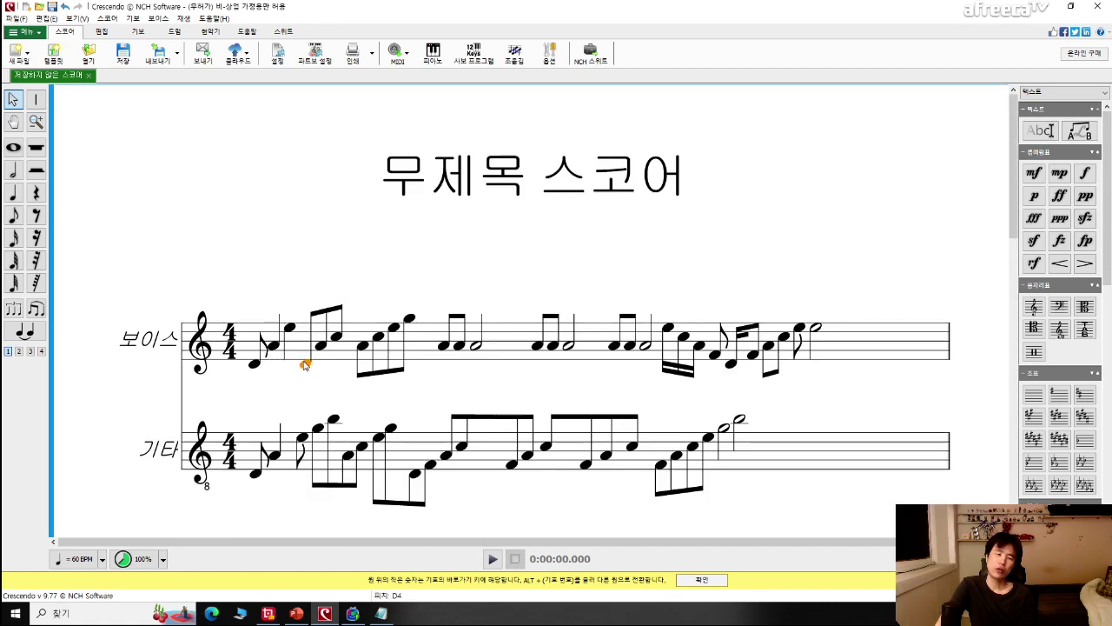
Insert two E5 eighth notes before the second D4 in the voice staff's first measure.
{"action": "left_click", "coordinate": [308, 366]}
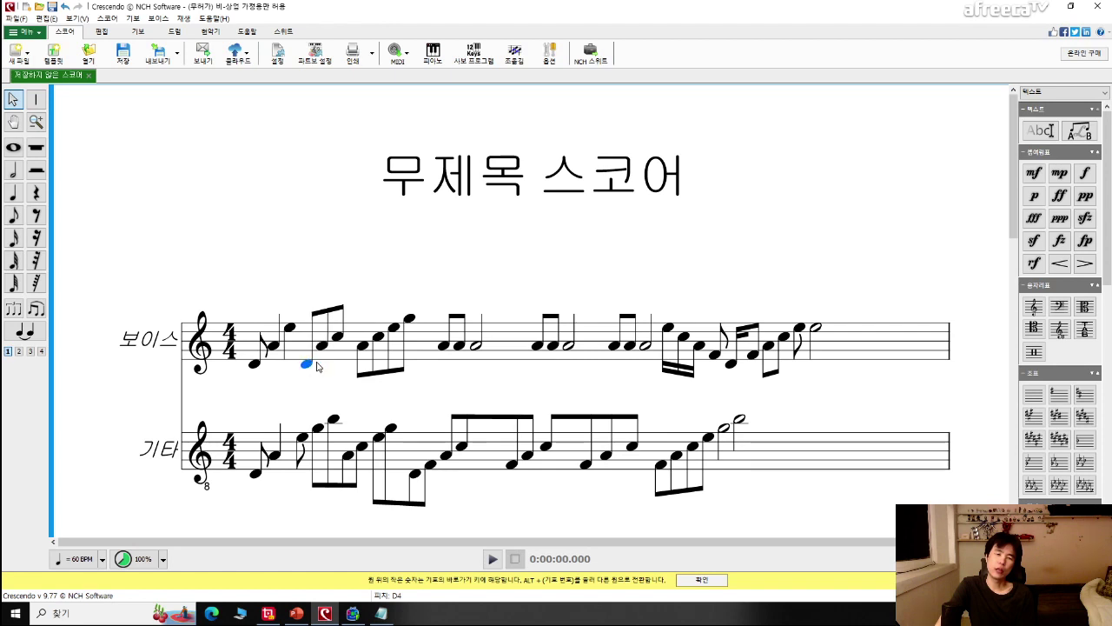
{"action": "left_click", "coordinate": [13, 216]}
{"action": "left_click", "coordinate": [307, 330]}
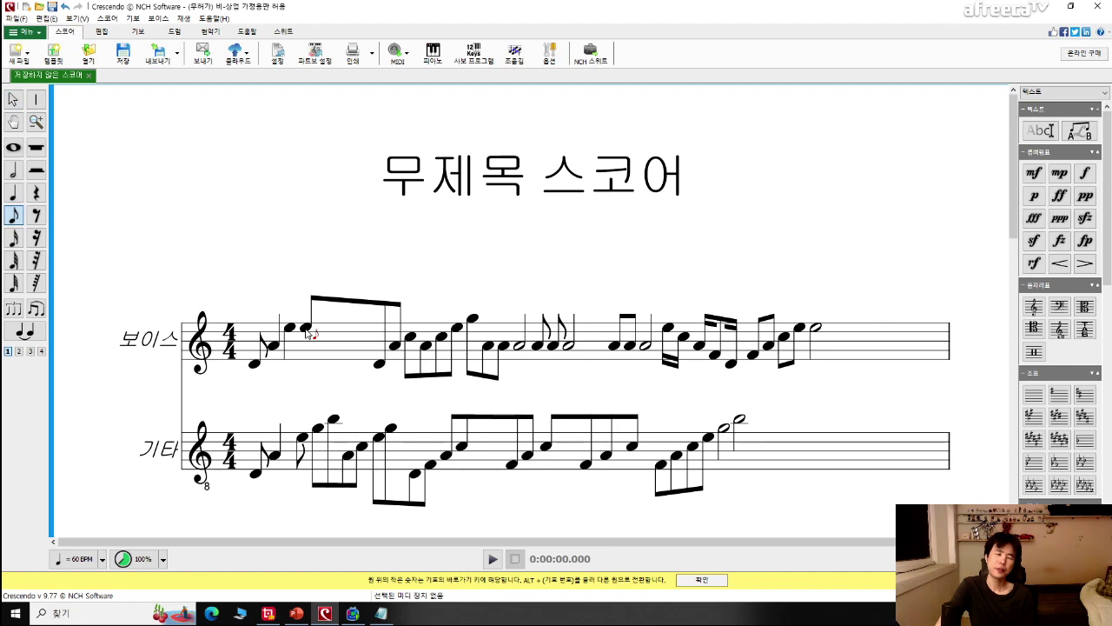
{"action": "right_click", "coordinate": [309, 330]}
{"action": "left_click", "coordinate": [318, 340]}
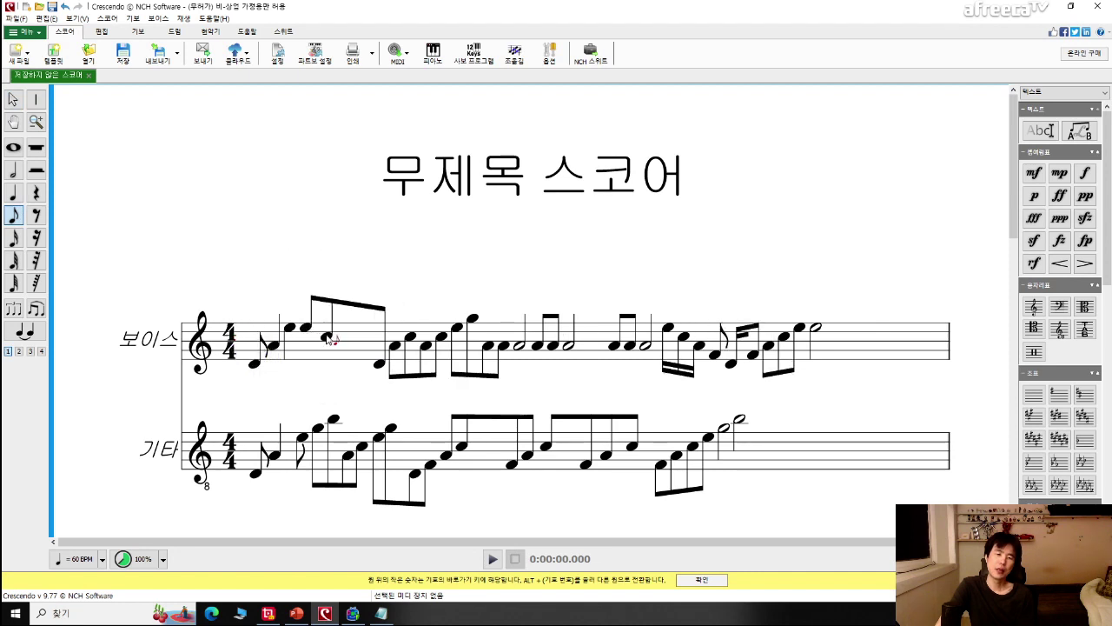
{"action": "right_click", "coordinate": [335, 331]}
{"action": "left_click", "coordinate": [334, 332]}
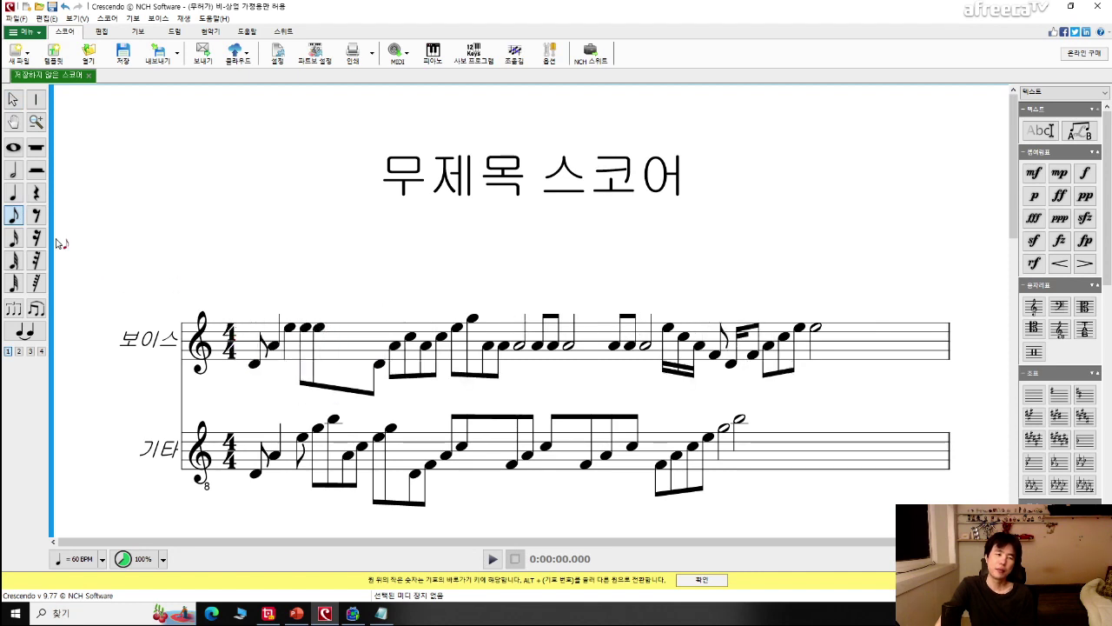
Add a D4 quarter note and an eighth rest after the two E5 eighth notes in the voice staff.
{"action": "left_click", "coordinate": [13, 193]}
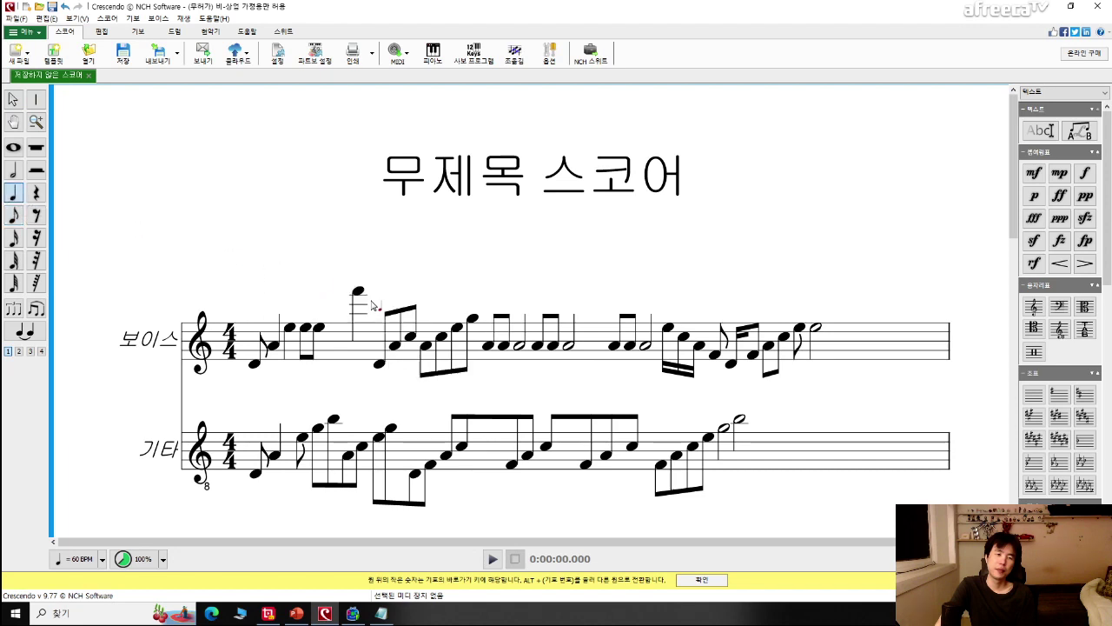
{"action": "left_click", "coordinate": [334, 363]}
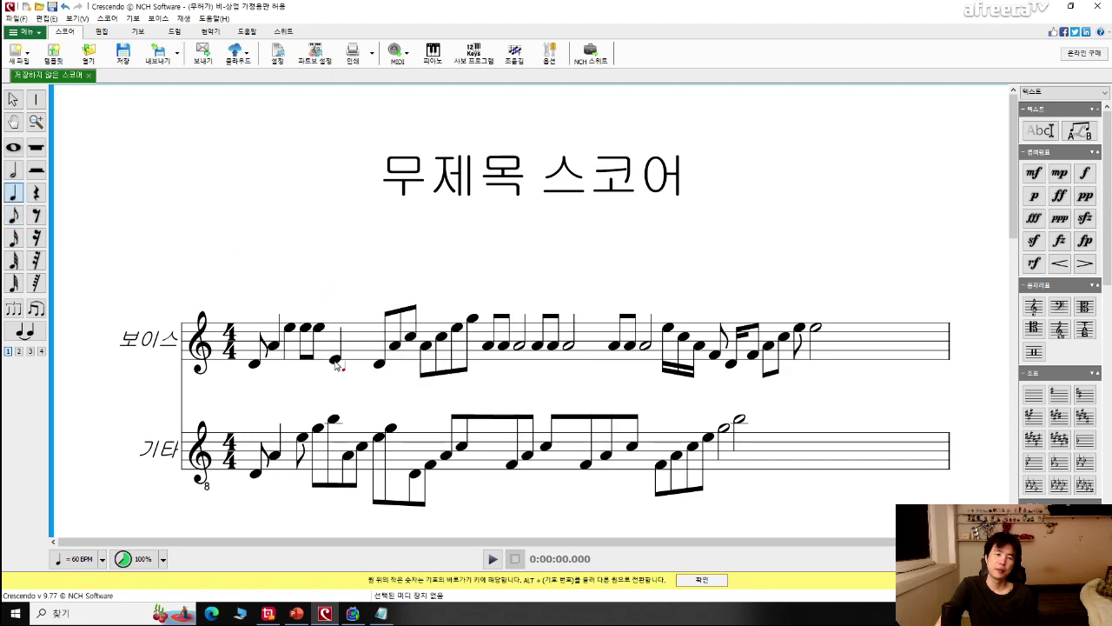
{"action": "left_click", "coordinate": [36, 216]}
{"action": "left_click", "coordinate": [354, 343]}
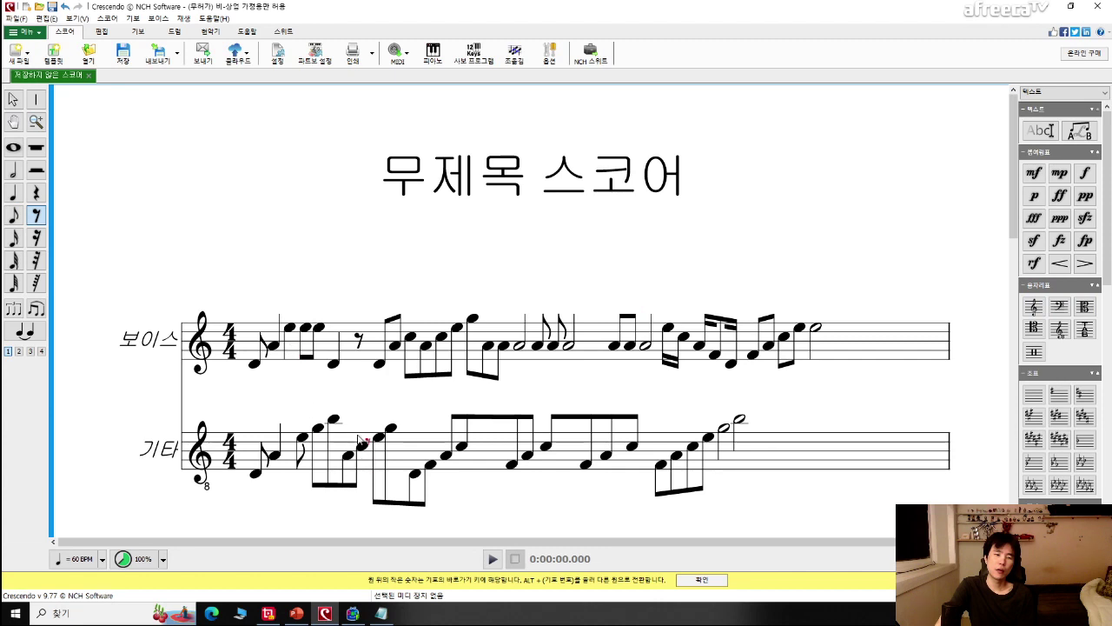
Move the A3 and B4 eighth notes near the start of the guitar staff's first measure further along the staff.
{"action": "left_click", "coordinate": [348, 459]}
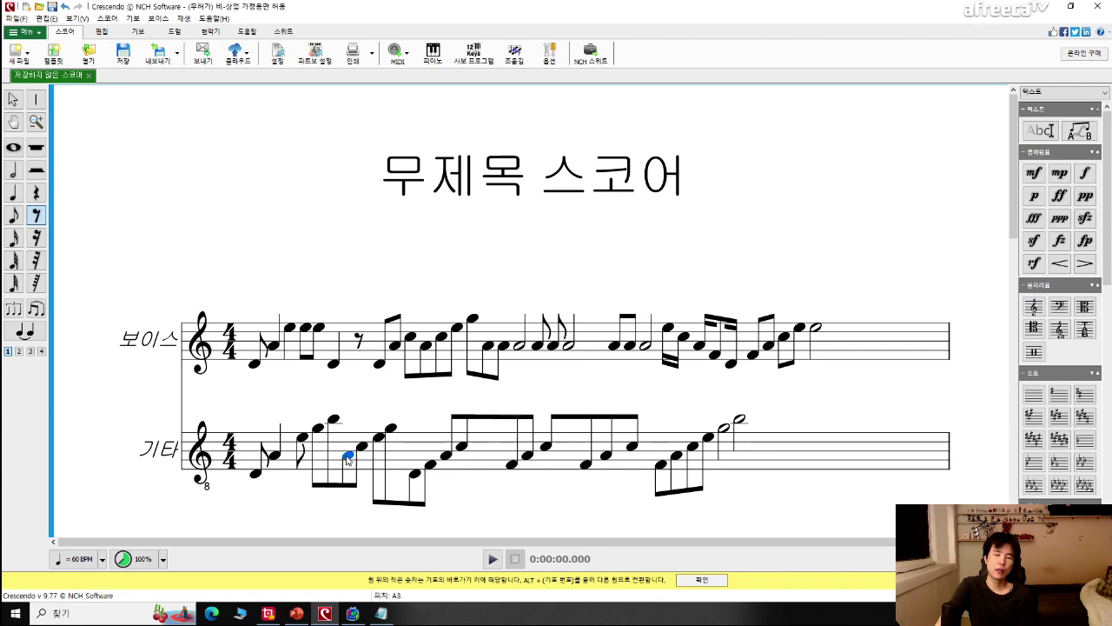
{"action": "right_click", "coordinate": [357, 451]}
{"action": "key", "text": "Escape"}
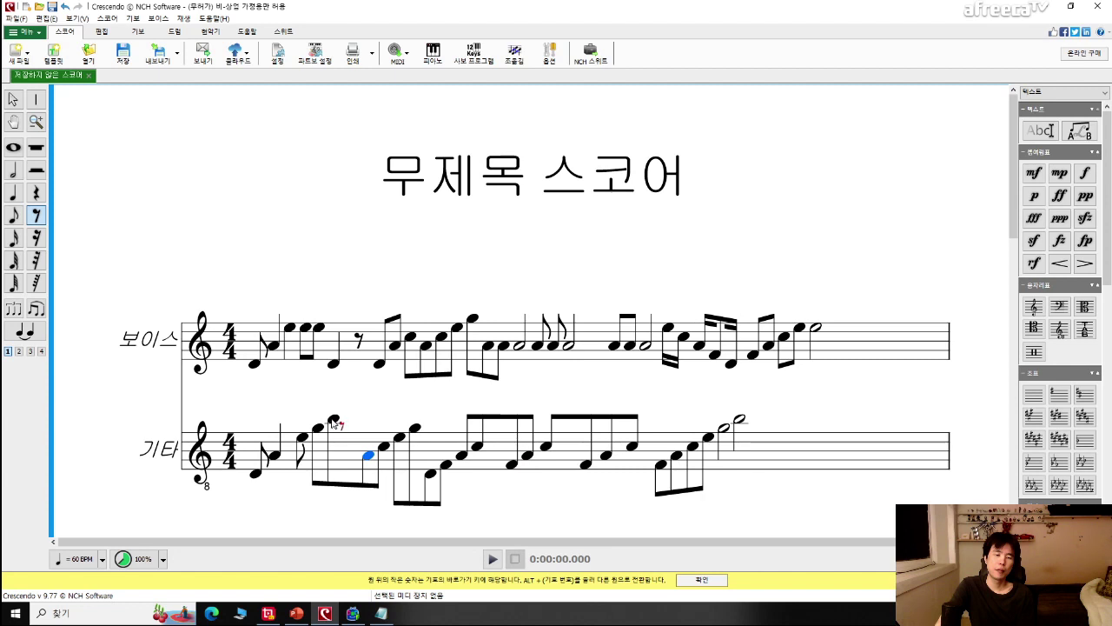
{"action": "left_click_drag", "start_coordinate": [331, 423], "coordinate": [360, 421]}
{"action": "right_click", "coordinate": [360, 421]}
{"action": "key", "text": "Escape"}
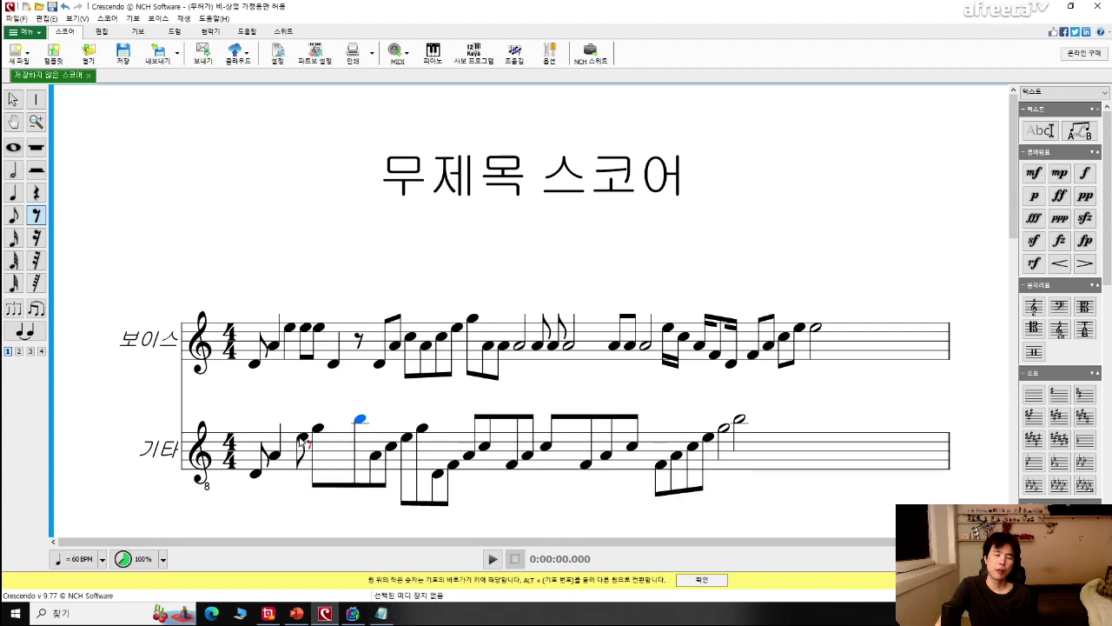
Move the guitar's opening E4, G4 and B4 notes closer to the start and insert an eighth rest after the B4.
{"action": "mouse_move", "coordinate": [302, 444]}
{"action": "left_mouse_down"}
{"action": "mouse_move", "coordinate": [332, 439]}
{"action": "mouse_move", "coordinate": [289, 438]}
{"action": "mouse_move", "coordinate": [306, 430]}
{"action": "left_mouse_up"}
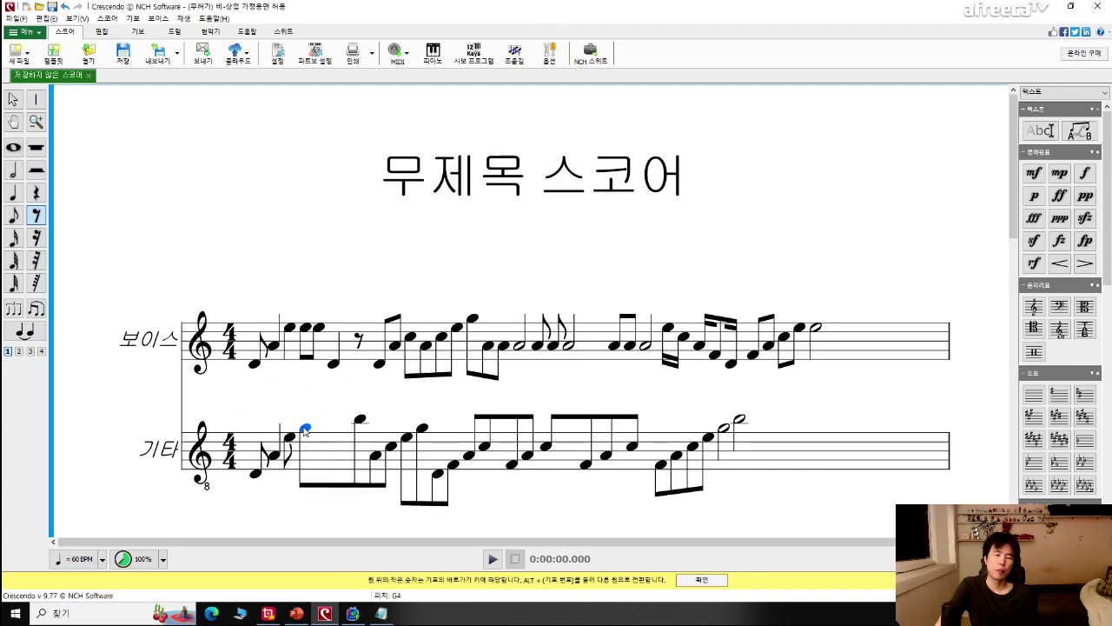
{"action": "left_click_drag", "start_coordinate": [360, 421], "coordinate": [319, 424]}
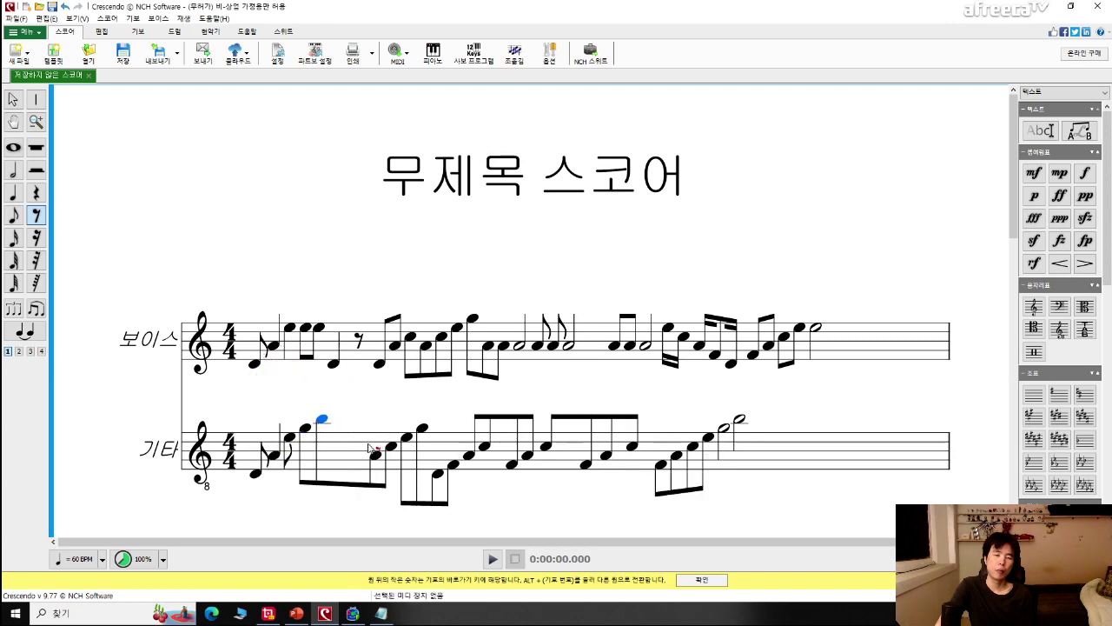
{"action": "left_click", "coordinate": [344, 452]}
{"action": "right_click", "coordinate": [344, 452]}
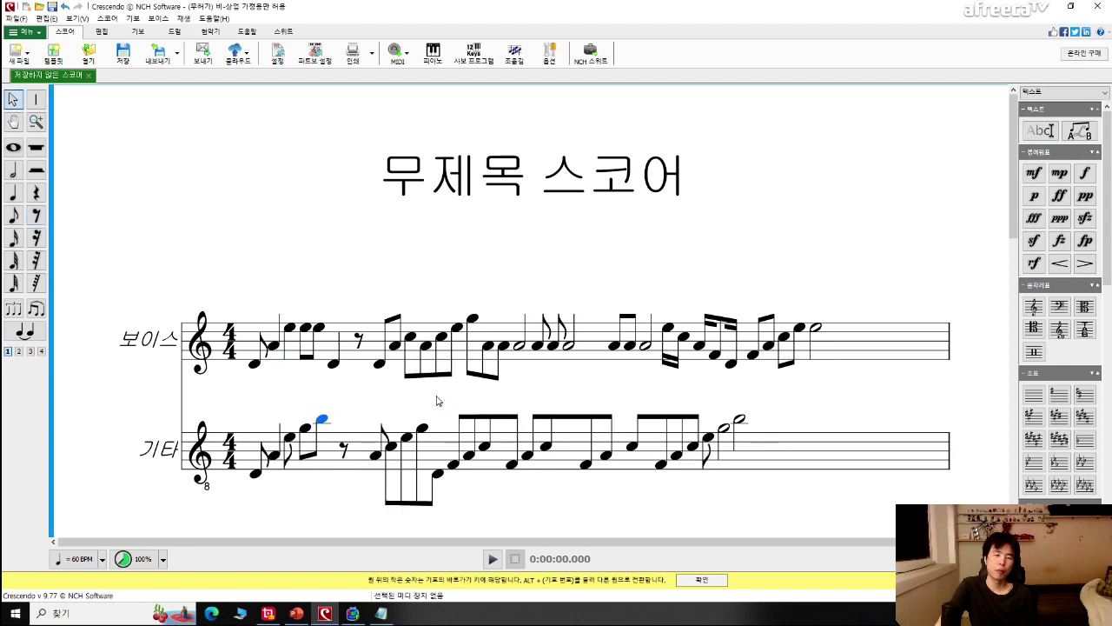
Play the score through into measure 3, return to the first measure and stop the playback.
{"action": "key", "text": "space"}
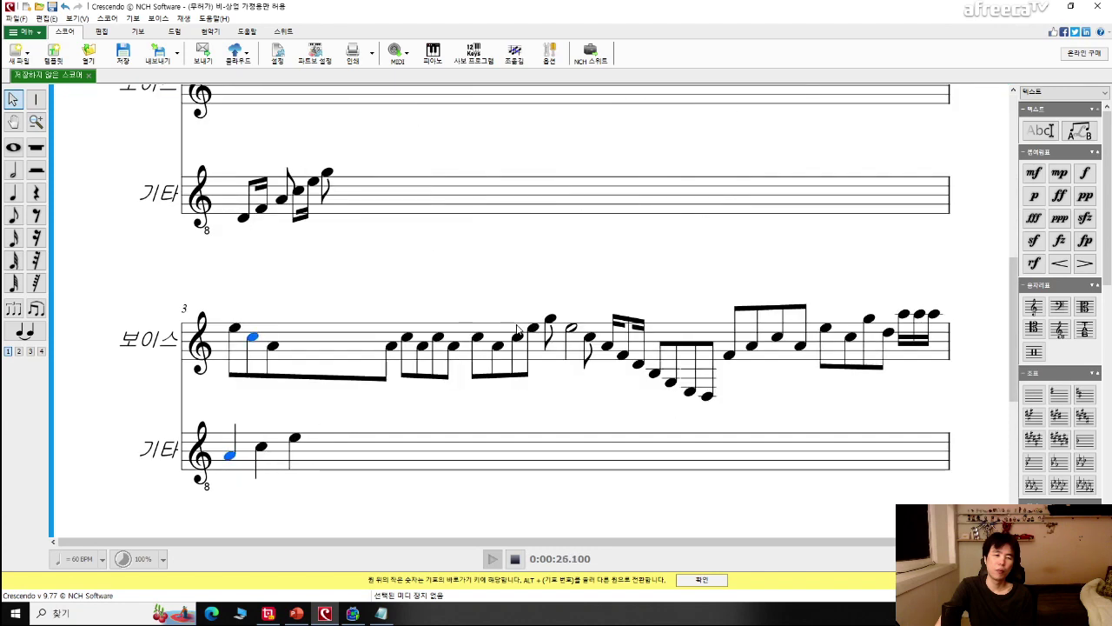
{"action": "scroll", "coordinate": [517, 329], "scroll_direction": "up", "scroll_amount": 5}
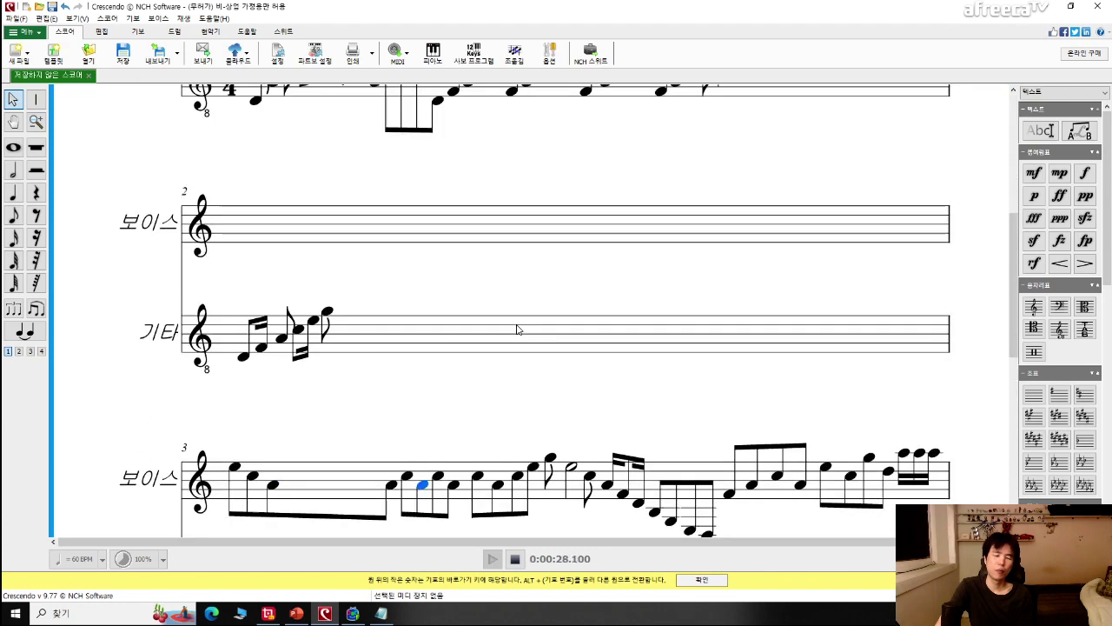
{"action": "scroll", "coordinate": [517, 328], "scroll_direction": "up", "scroll_amount": 1}
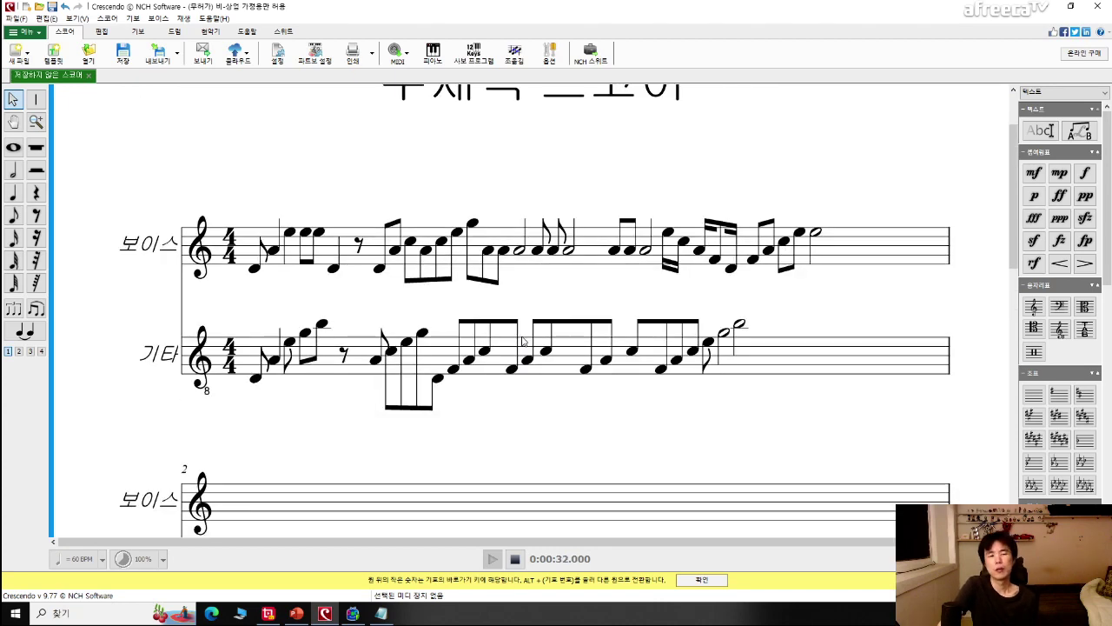
{"action": "key", "text": "space"}
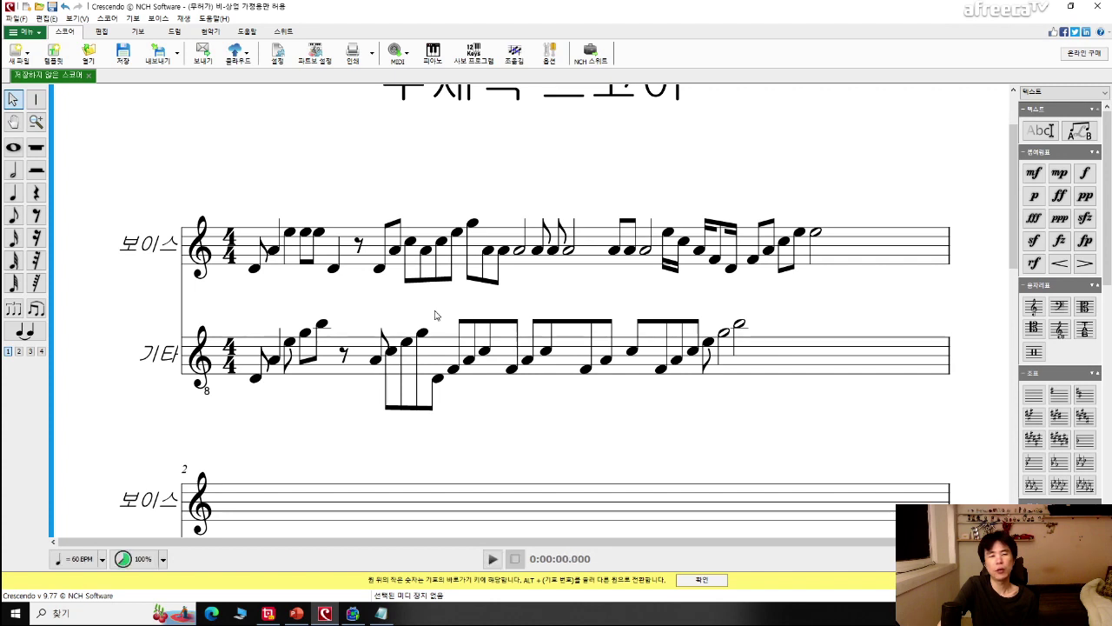
Shift the opening D notes of both staves further along and insert an eighth note before each, B3 for voice and C3 for guitar.
{"action": "left_click_drag", "start_coordinate": [263, 379], "coordinate": [295, 382]}
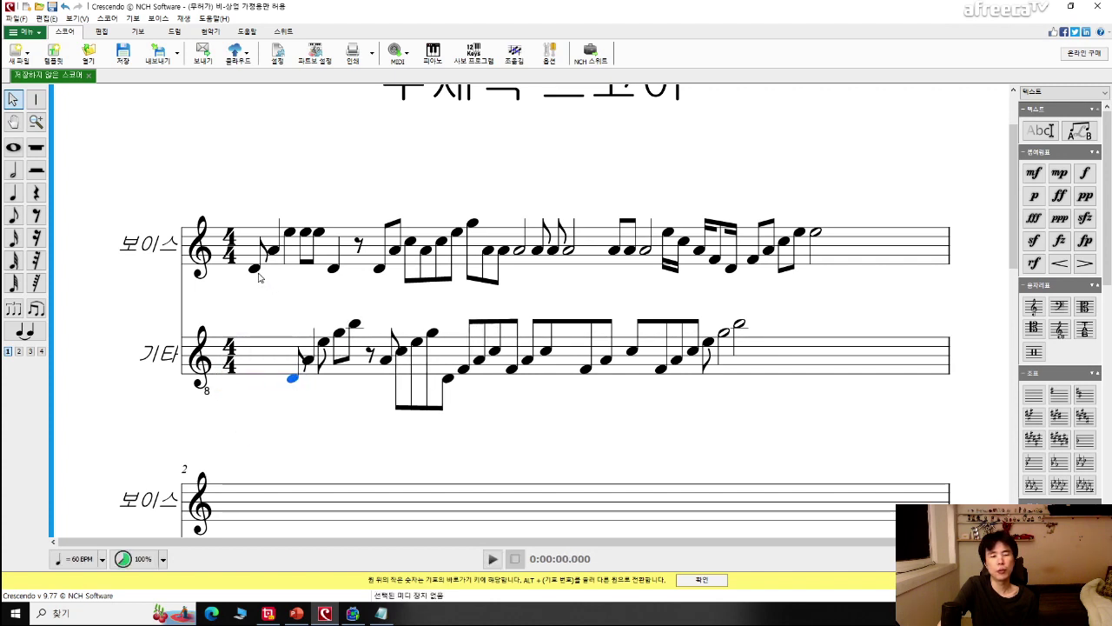
{"action": "left_click_drag", "start_coordinate": [256, 267], "coordinate": [288, 271]}
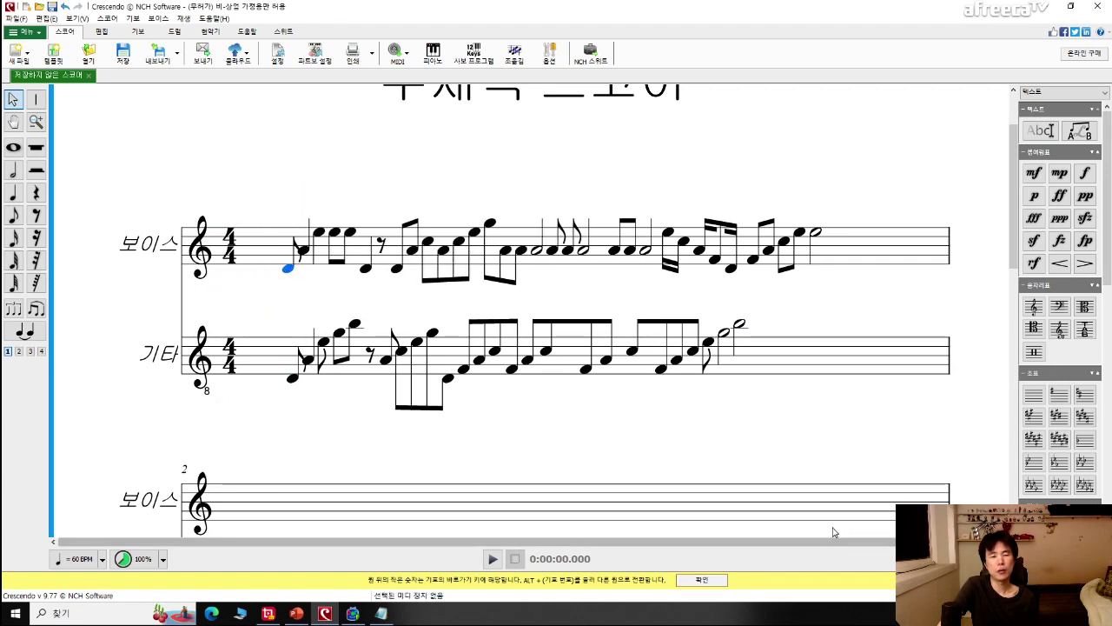
{"action": "left_click", "coordinate": [14, 216]}
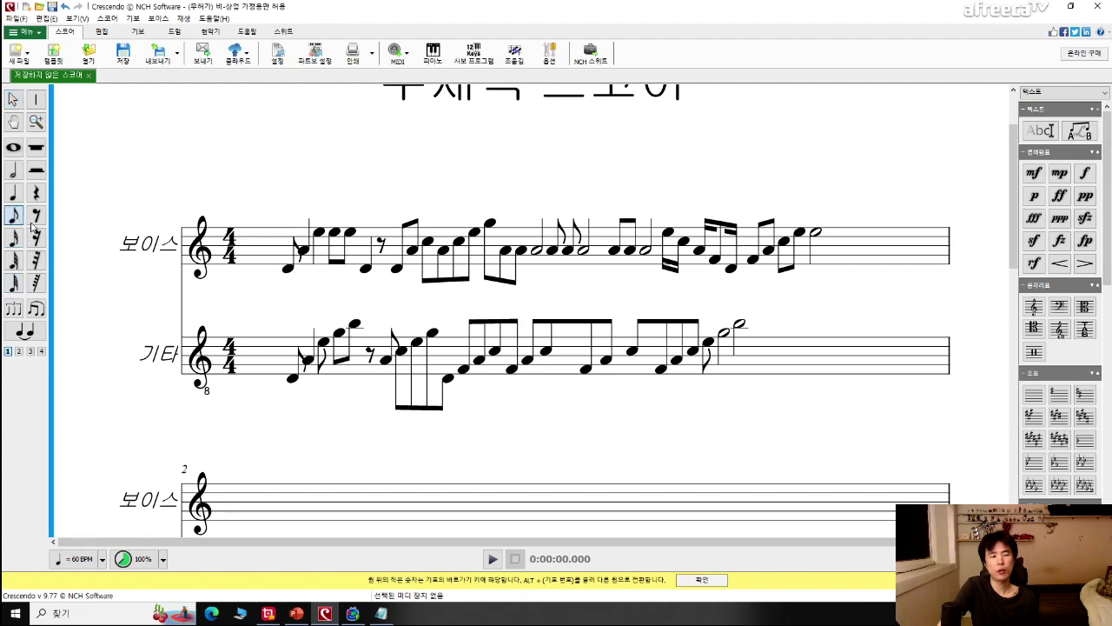
{"action": "left_click", "coordinate": [274, 280]}
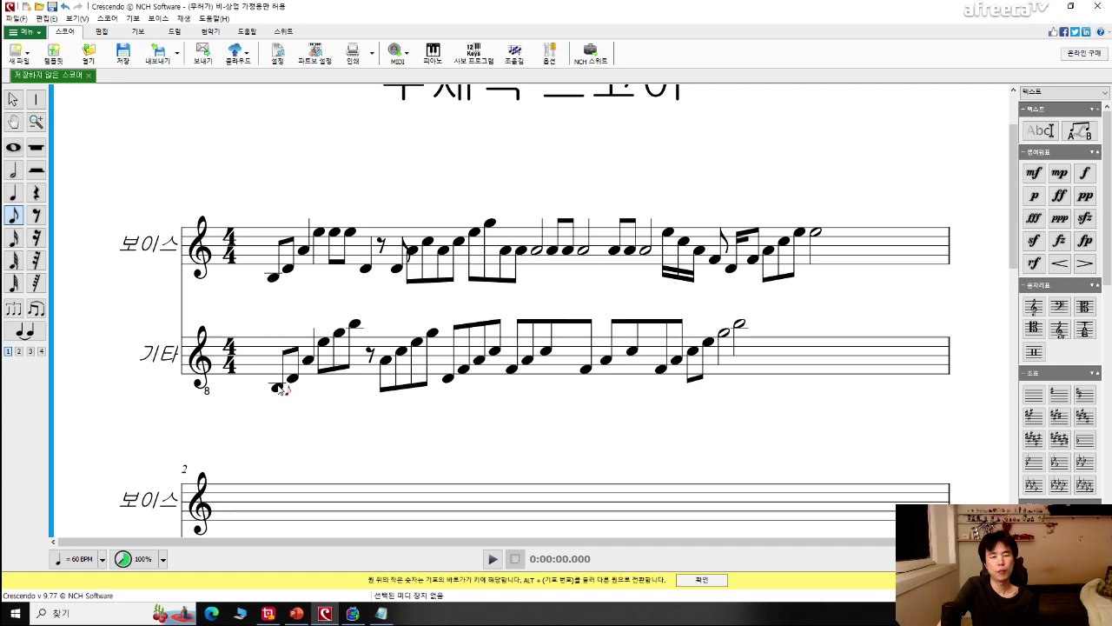
{"action": "left_click", "coordinate": [276, 387]}
Insert a quarter note at the very start of both staves, F3 for guitar and F4 for voice.
{"action": "left_click", "coordinate": [13, 192]}
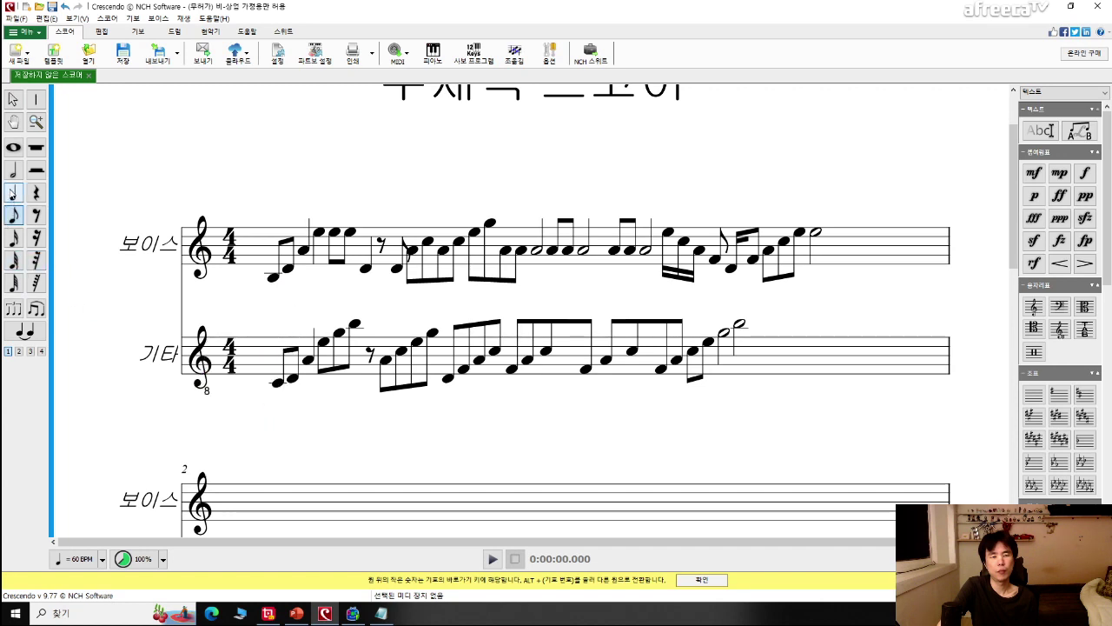
{"action": "left_click", "coordinate": [254, 365]}
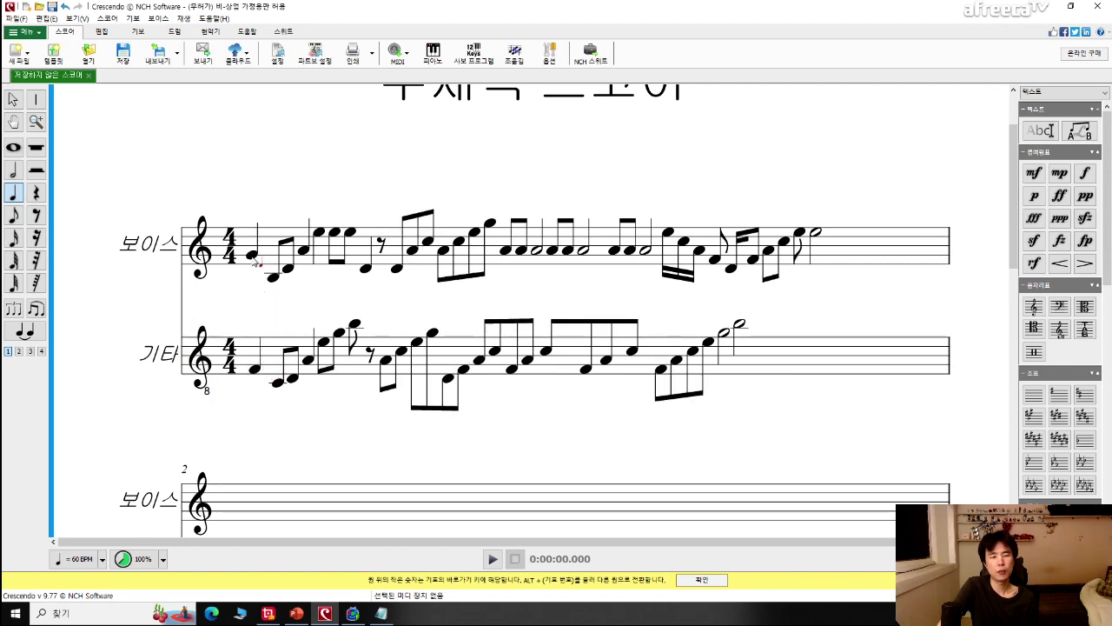
{"action": "left_click", "coordinate": [252, 259]}
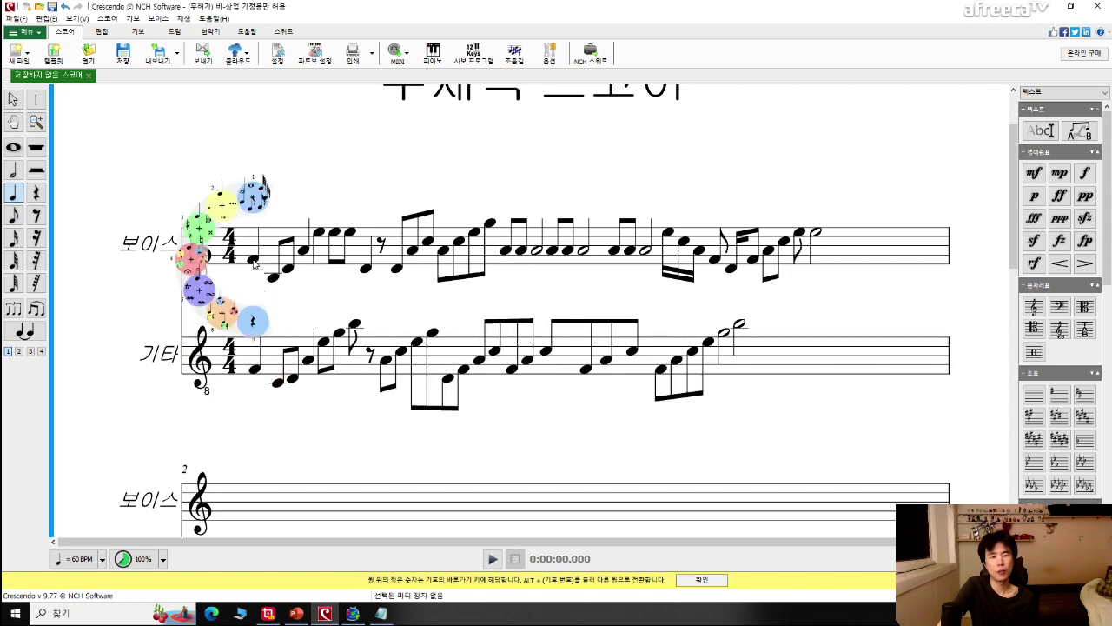
{"action": "key", "text": "Escape"}
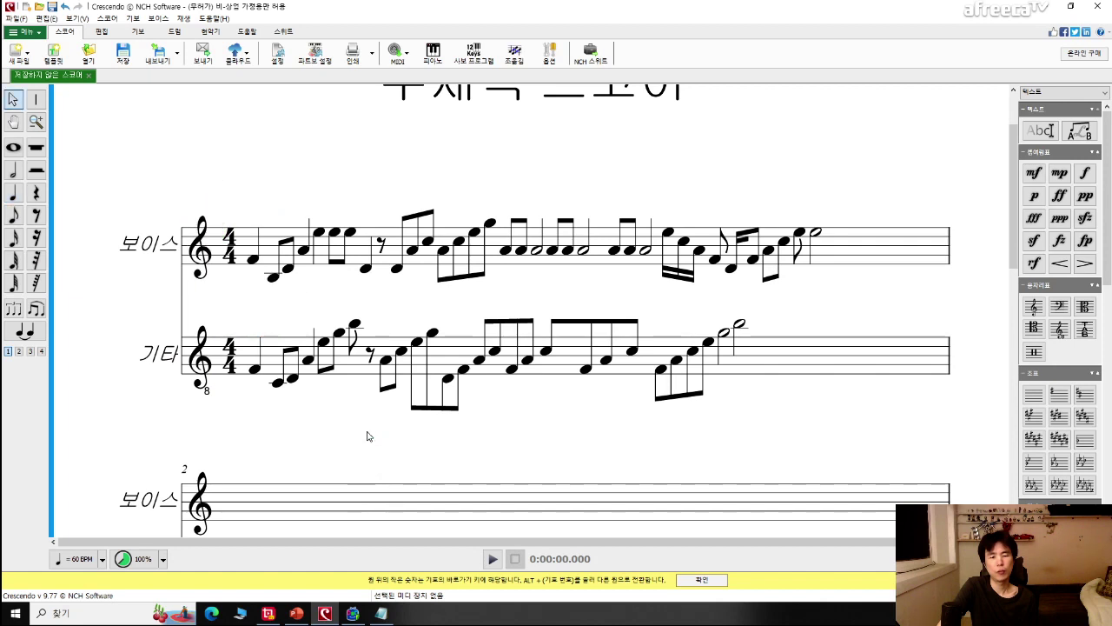
Cut the eighth rests from the first measure of the guitar and voice staves.
{"action": "left_click", "coordinate": [369, 353]}
{"action": "right_click", "coordinate": [369, 356]}
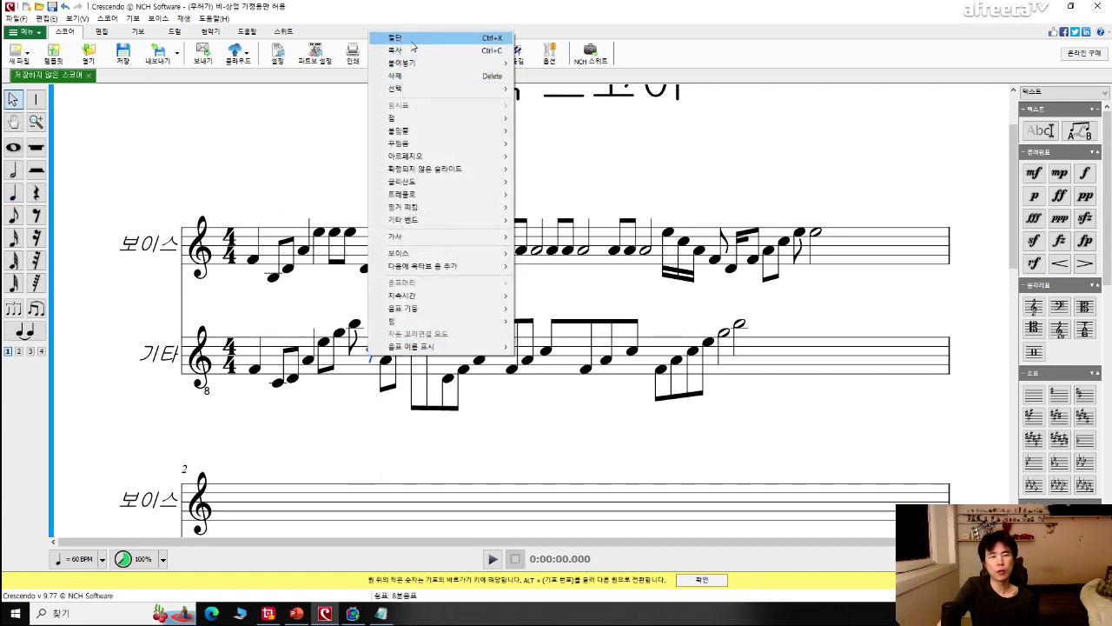
{"action": "left_click", "coordinate": [413, 38]}
{"action": "right_click", "coordinate": [380, 243]}
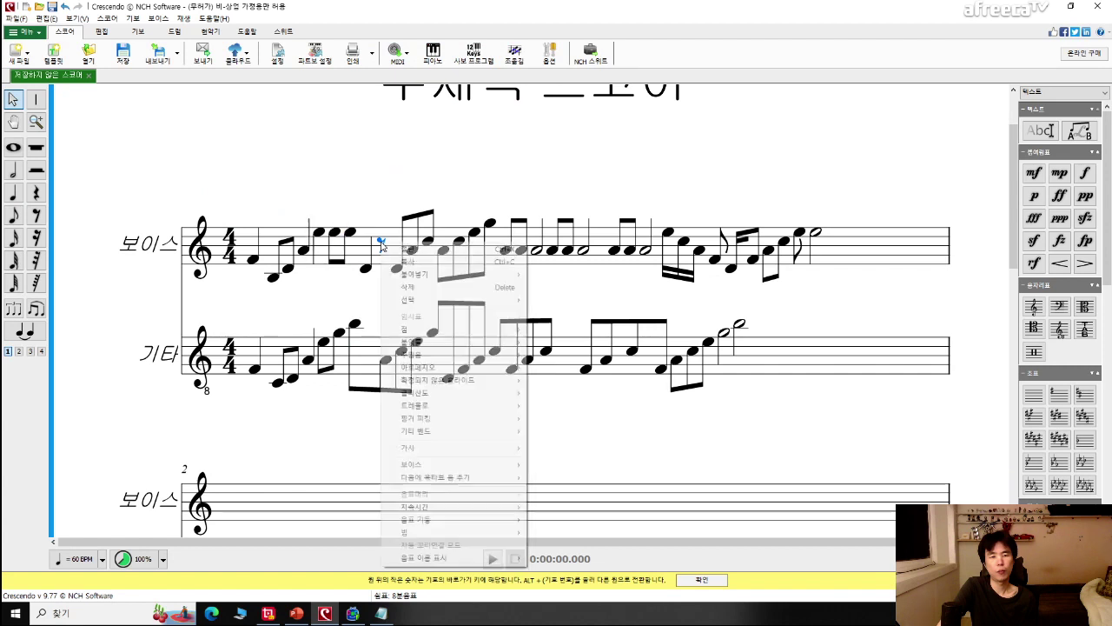
{"action": "left_click", "coordinate": [413, 234]}
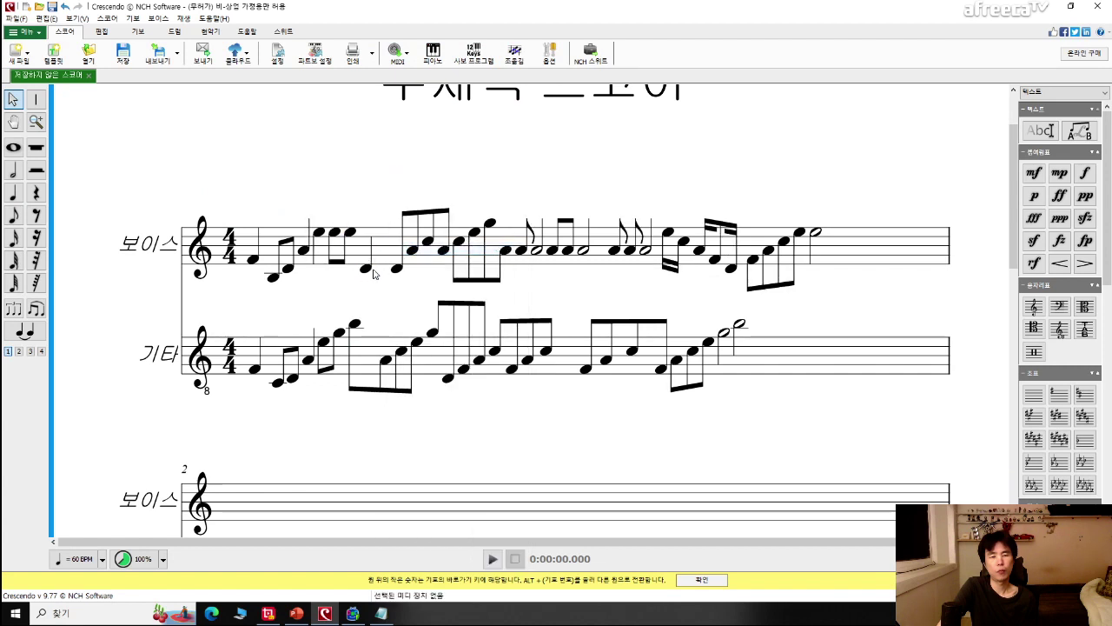
Remove the D4 quarter note after the E5 eighth notes in the voice staff and play back the revised score.
{"action": "left_click", "coordinate": [367, 270]}
{"action": "right_click", "coordinate": [367, 273]}
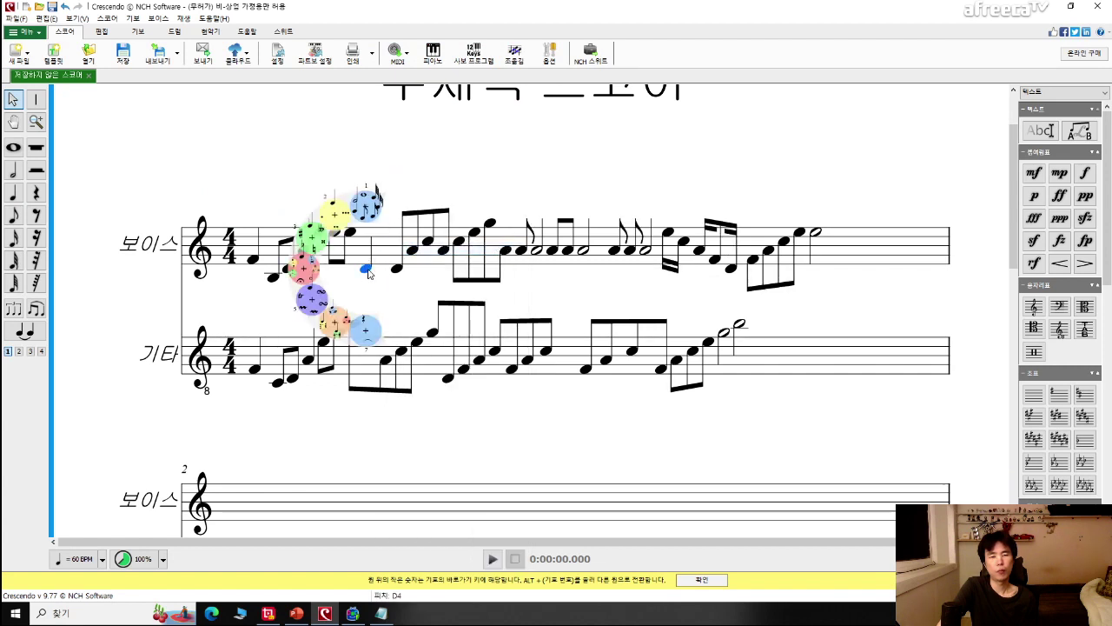
{"action": "left_click", "coordinate": [383, 278]}
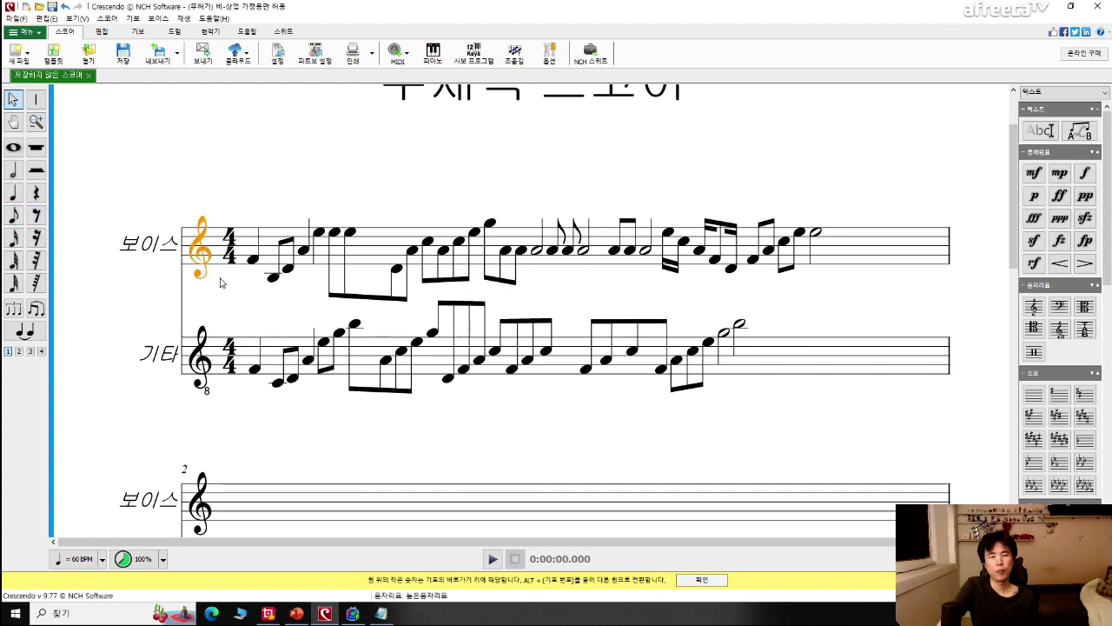
{"action": "key", "text": "space"}
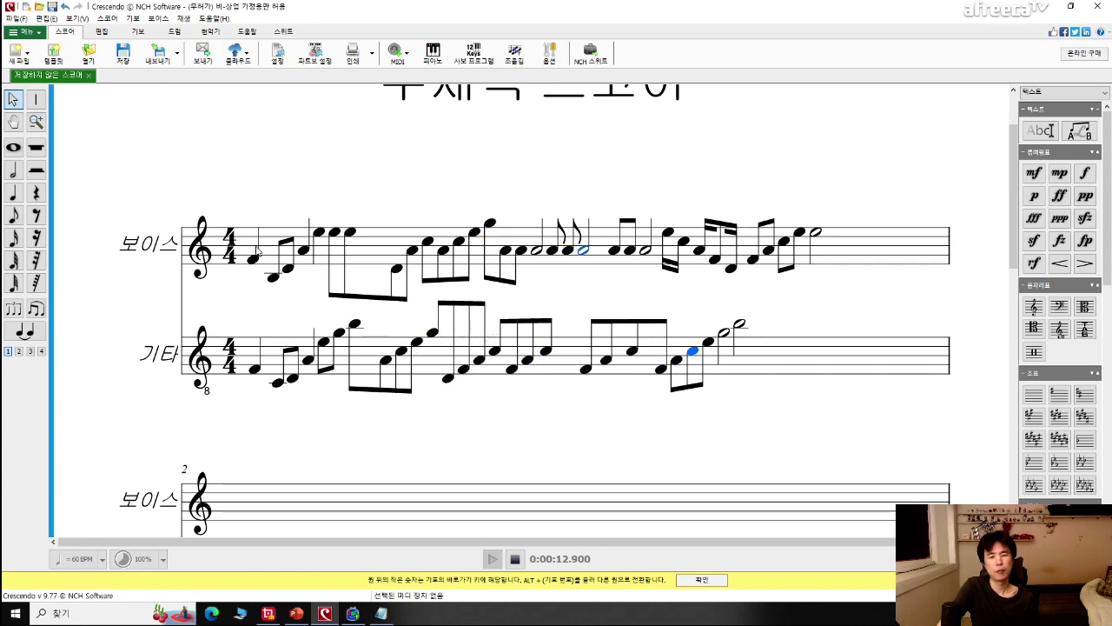
Insert an A2 eighth note after the high B4 in the guitar's first measure and a D6 eighth note above the voice's D4.
{"action": "key", "text": "space"}
{"action": "left_click", "coordinate": [13, 216]}
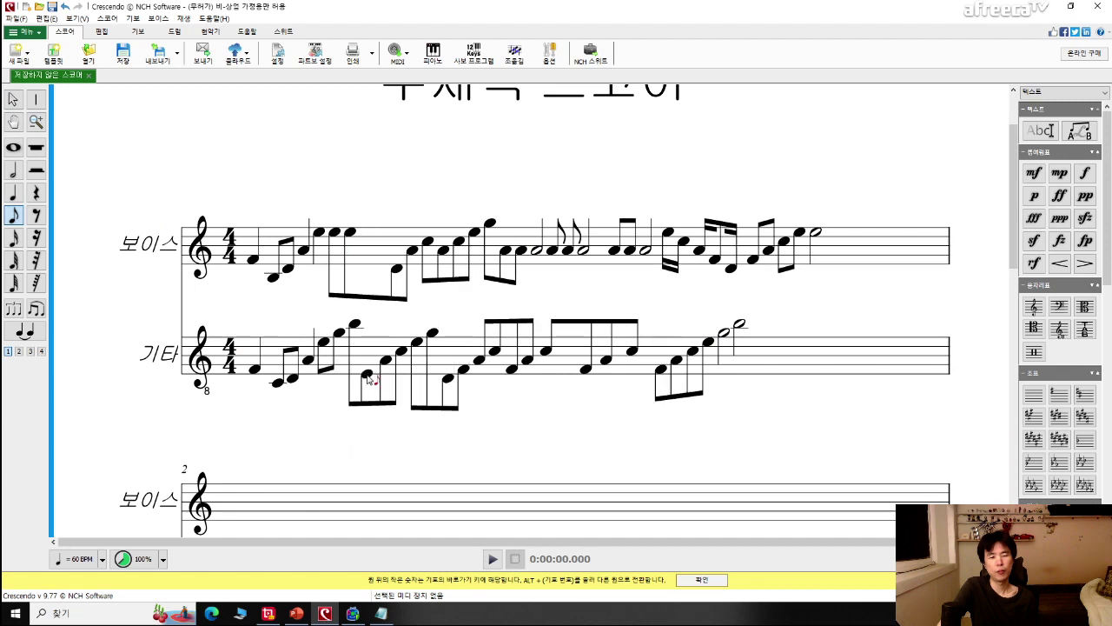
{"action": "left_click", "coordinate": [382, 365]}
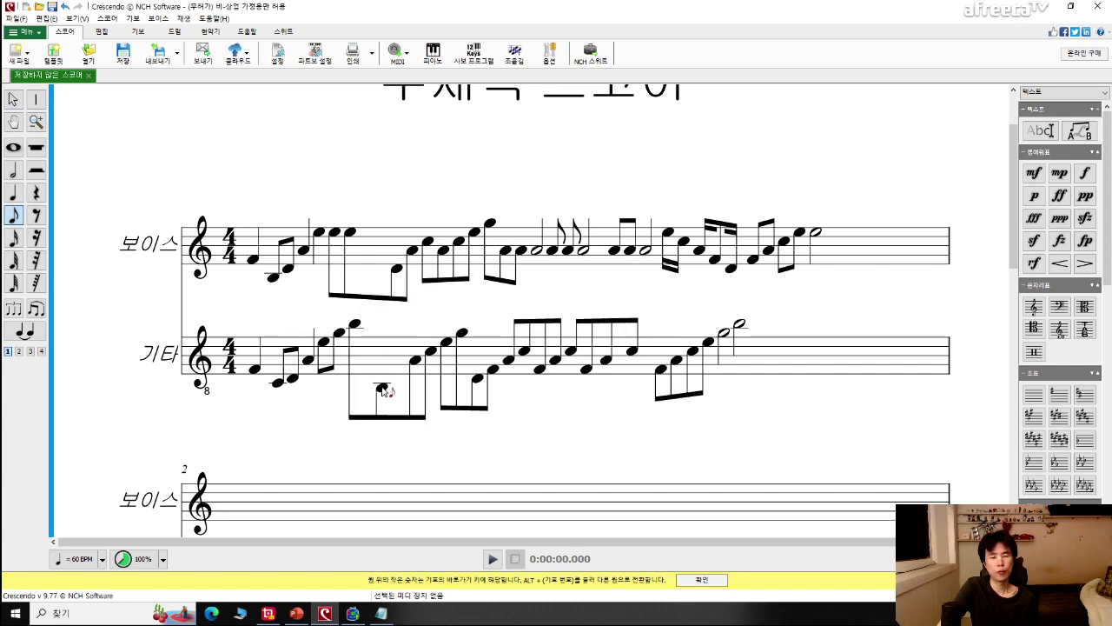
{"action": "left_click", "coordinate": [383, 393]}
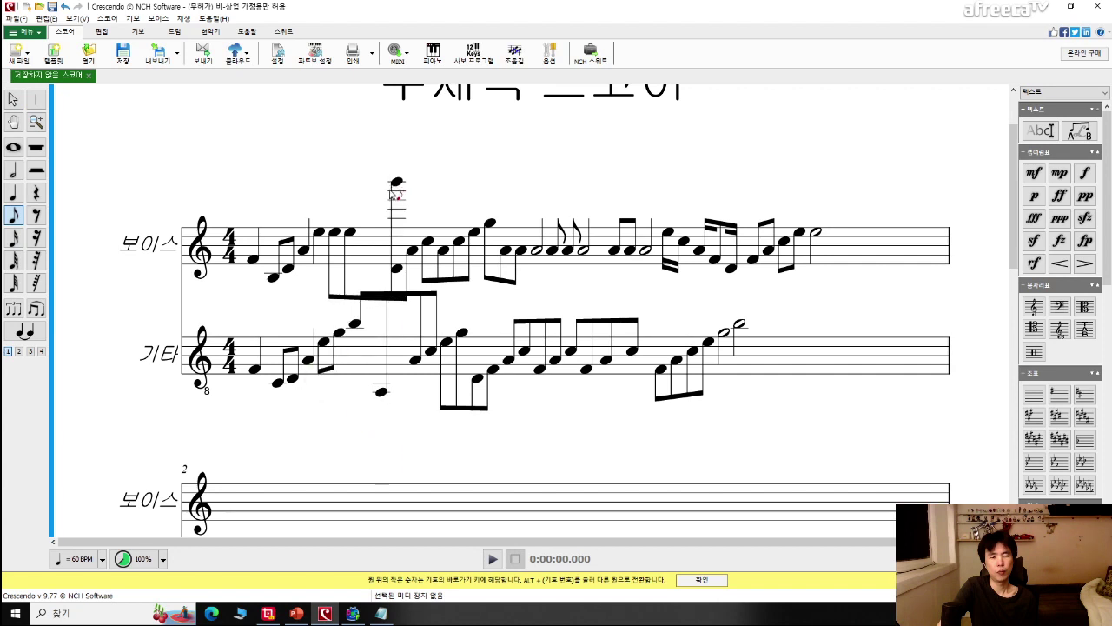
{"action": "left_click", "coordinate": [395, 206]}
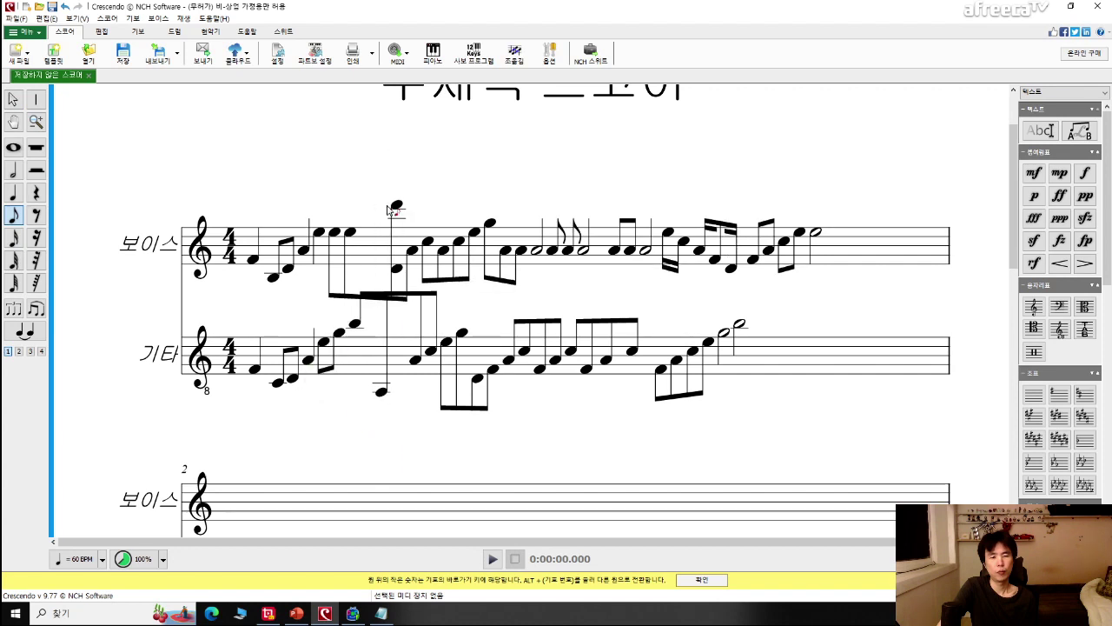
{"action": "key", "text": "Escape"}
Play back the revised score and return to its title.
{"action": "key", "text": "space"}
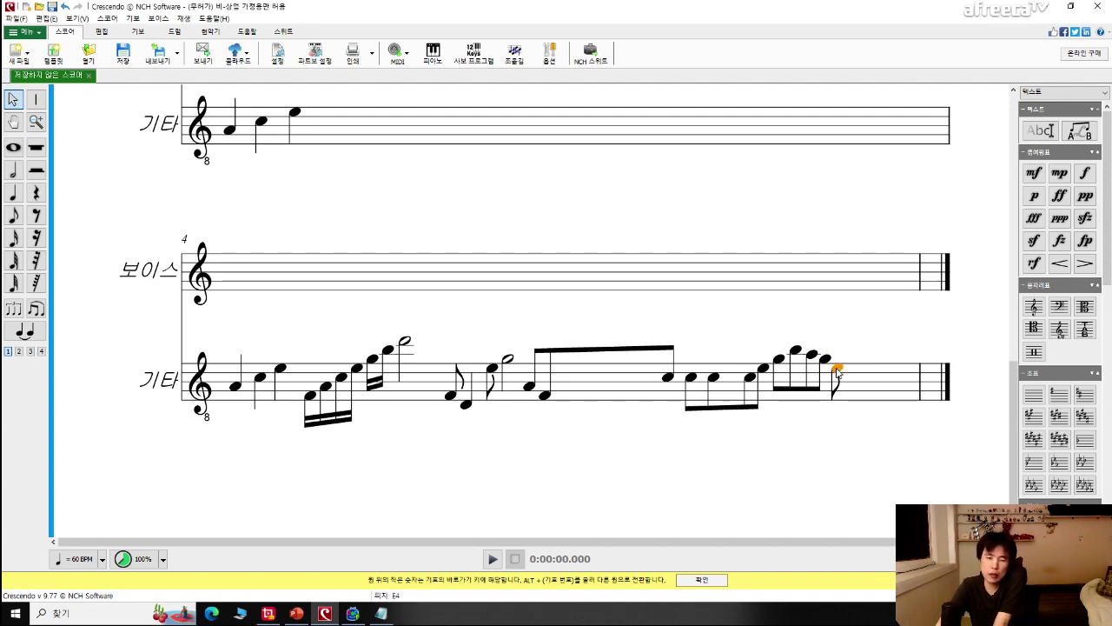
{"action": "scroll", "coordinate": [703, 318], "scroll_direction": "up", "scroll_amount": 10}
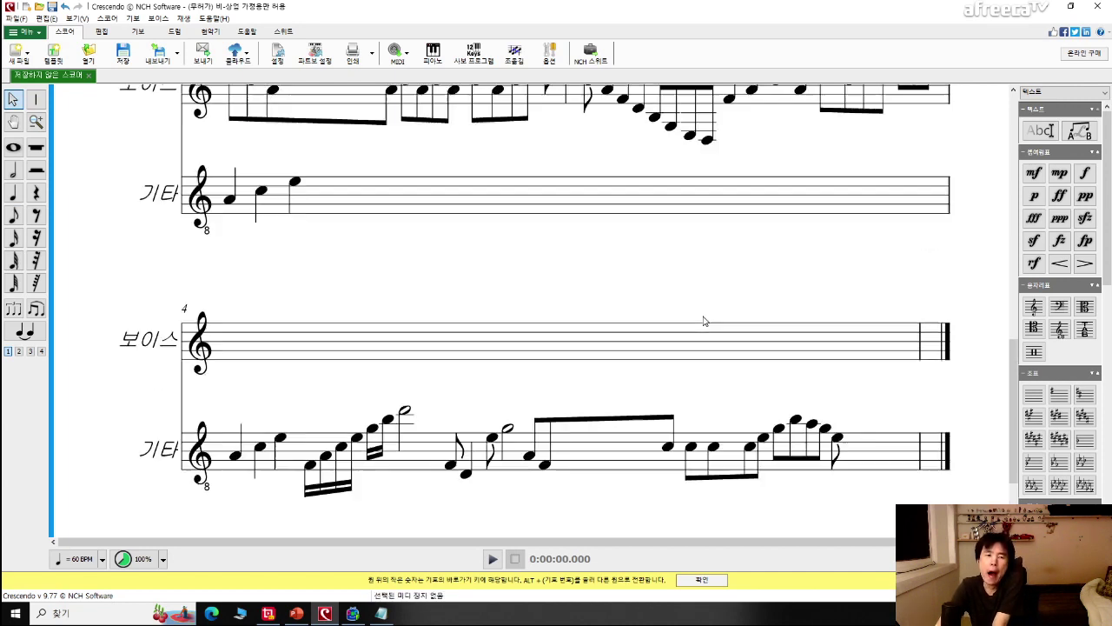
{"action": "scroll", "coordinate": [706, 321], "scroll_direction": "up", "scroll_amount": 1}
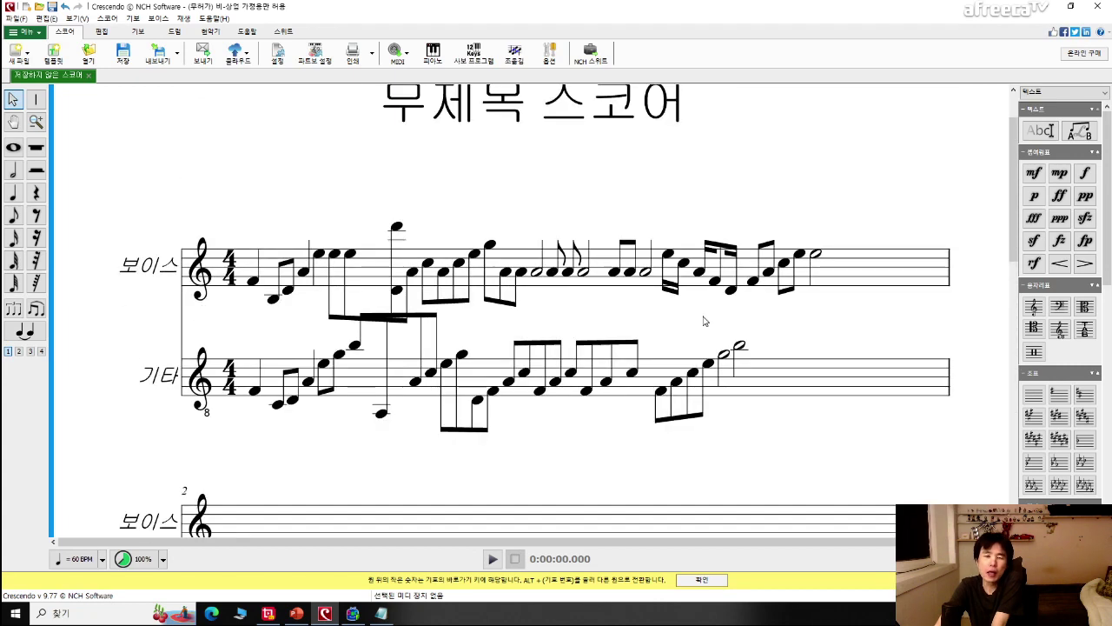
{"action": "scroll", "coordinate": [489, 278], "scroll_direction": "up", "scroll_amount": 1}
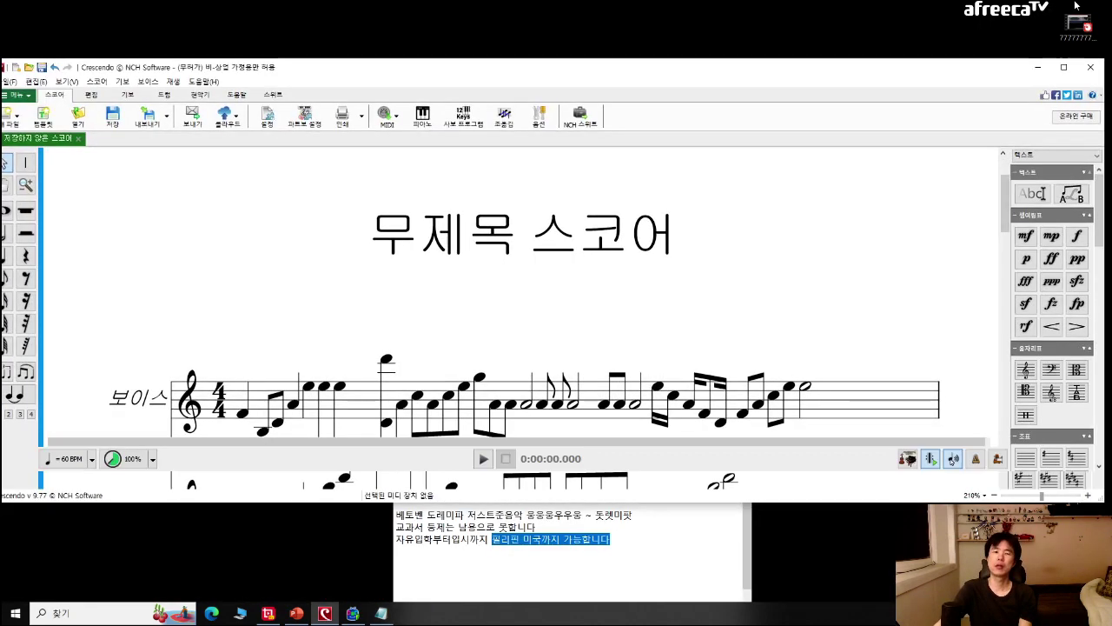
Stretch the score window to the full height of the screen, with the first measure of both staves in view.
{"action": "left_click", "coordinate": [381, 613]}
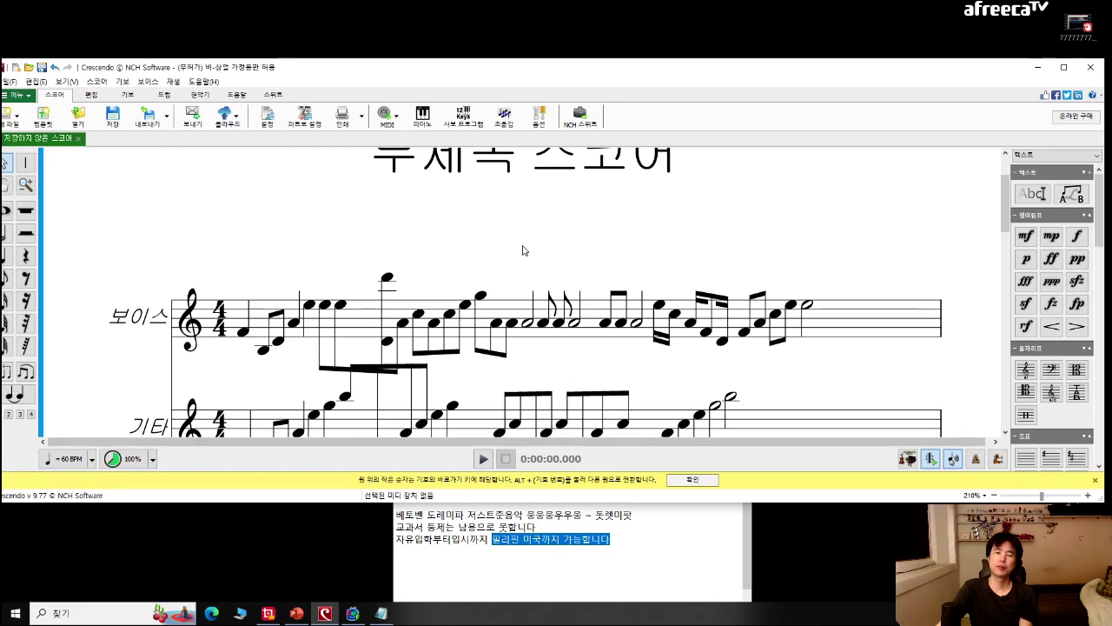
{"action": "double_click", "coordinate": [546, 59]}
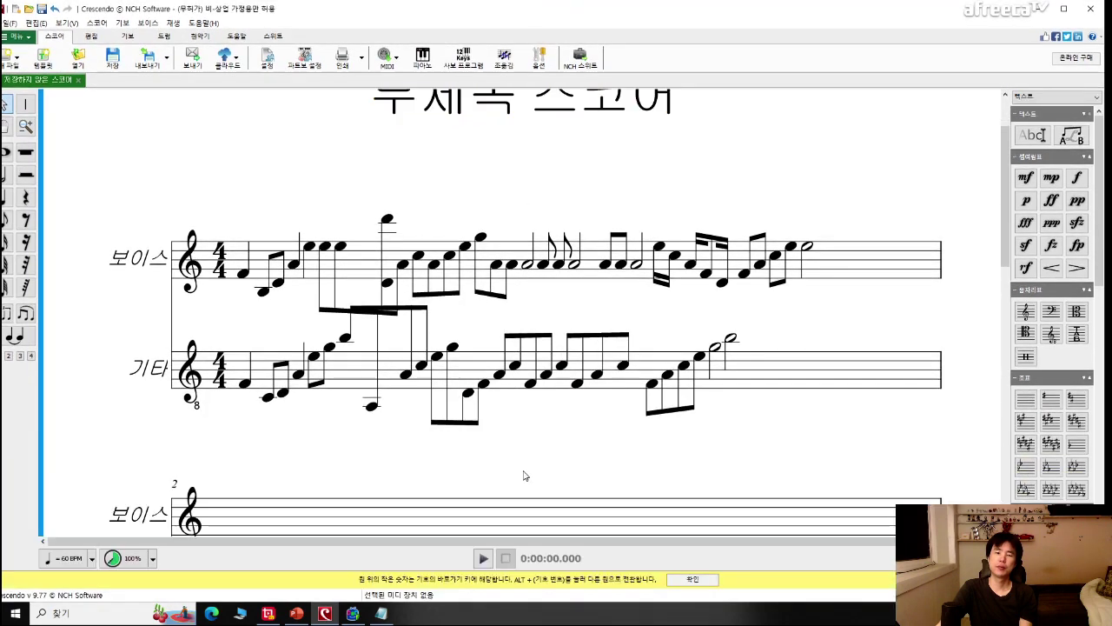
{"action": "scroll", "coordinate": [549, 433], "scroll_direction": "down", "scroll_amount": 3}
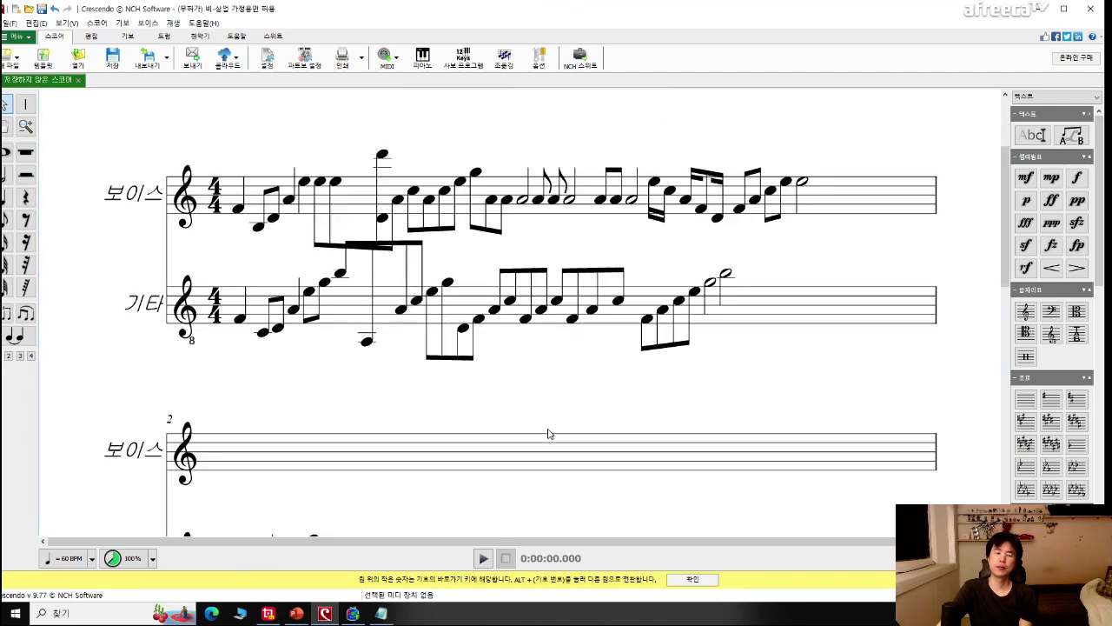
{"action": "scroll", "coordinate": [548, 433], "scroll_direction": "up", "scroll_amount": 5}
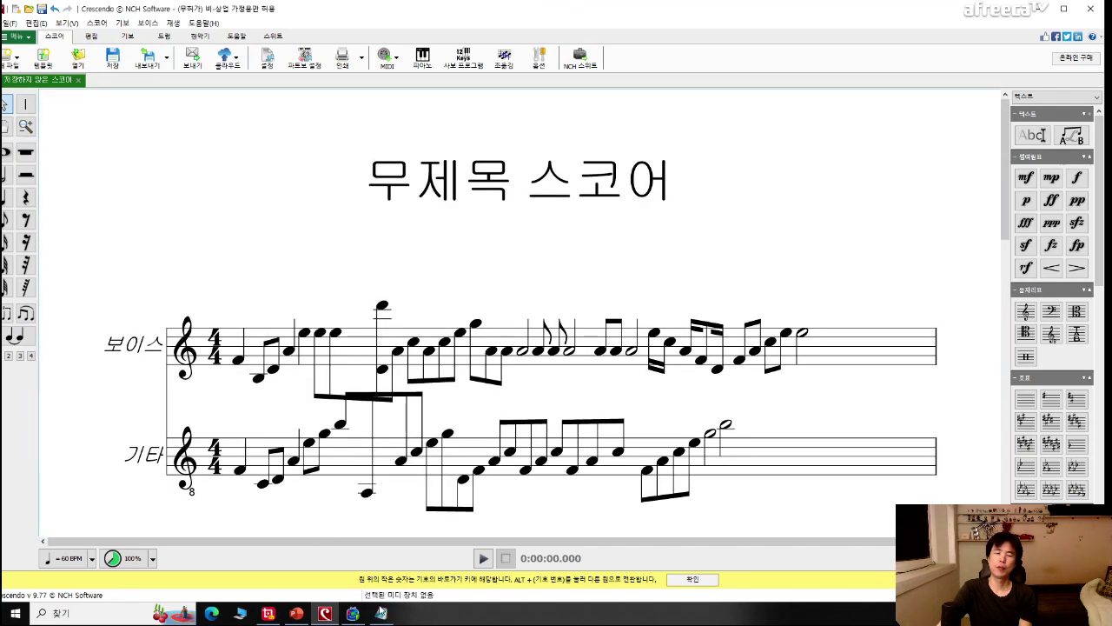
Switch to the Notepad memo, place it over the score, reduce its height to a few text lines and return to the score.
{"action": "left_click", "coordinate": [381, 613]}
{"action": "left_click_drag", "start_coordinate": [575, 469], "coordinate": [570, 362]}
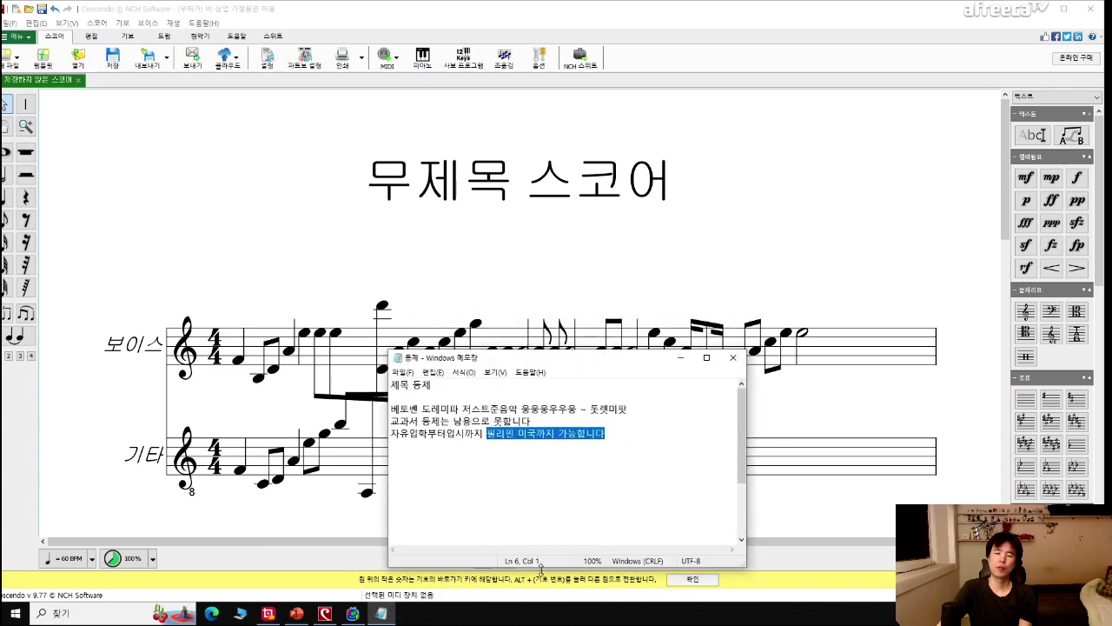
{"action": "left_click_drag", "start_coordinate": [542, 566], "coordinate": [560, 468]}
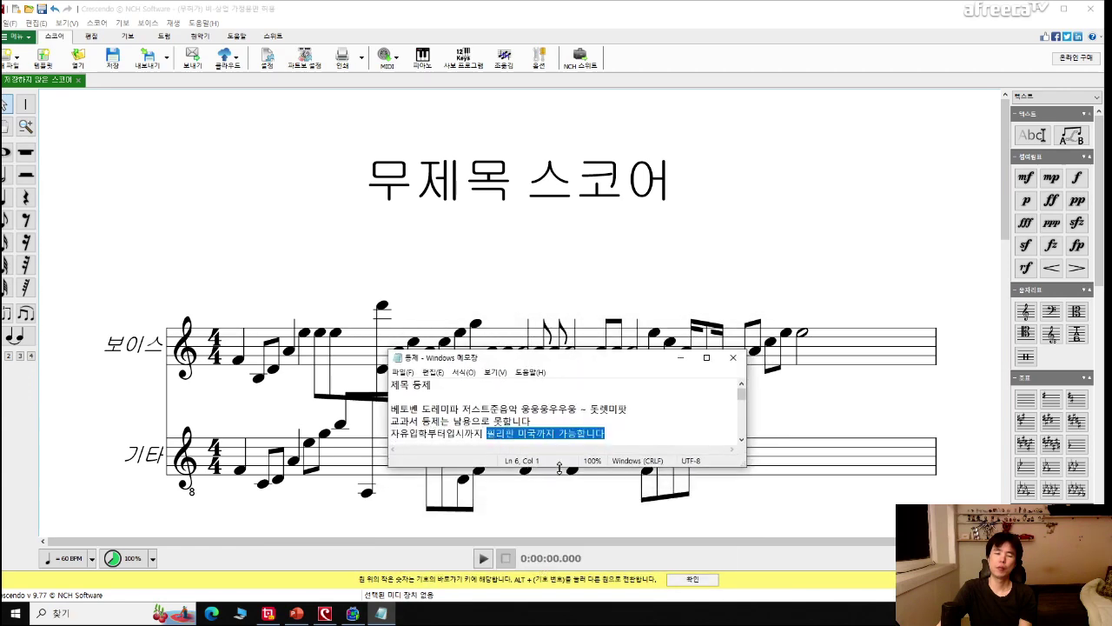
{"action": "left_click", "coordinate": [698, 283]}
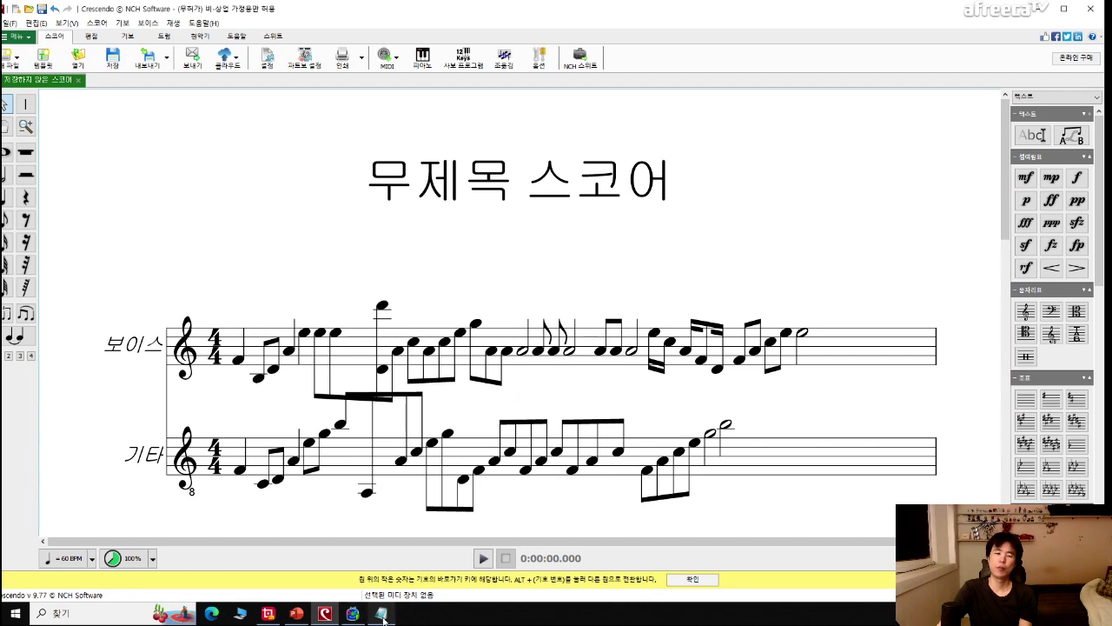
Play back the score with the Notepad text in front, moving the memo below the first voice staff, and stop playback.
{"action": "key", "text": "space"}
{"action": "left_click", "coordinate": [382, 615]}
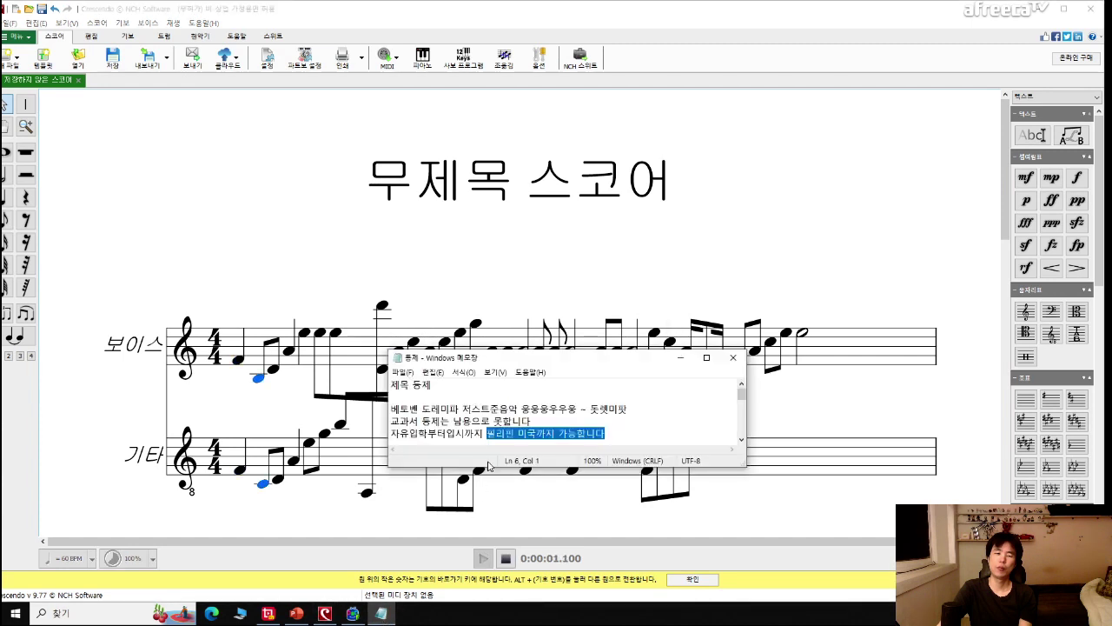
{"action": "left_click", "coordinate": [500, 432]}
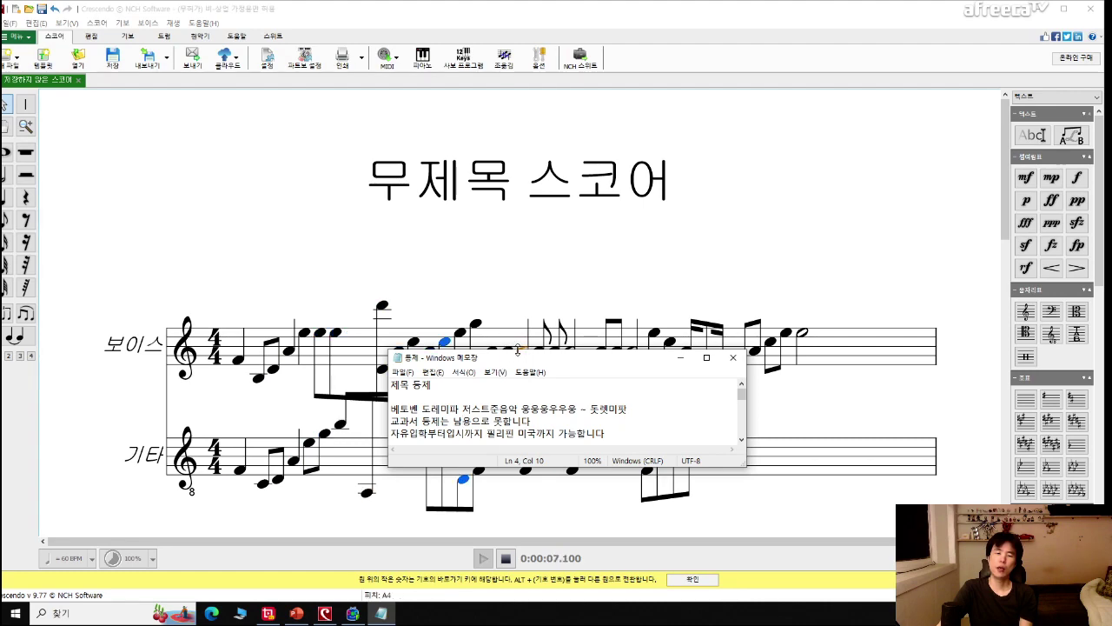
{"action": "left_click_drag", "start_coordinate": [518, 353], "coordinate": [511, 419]}
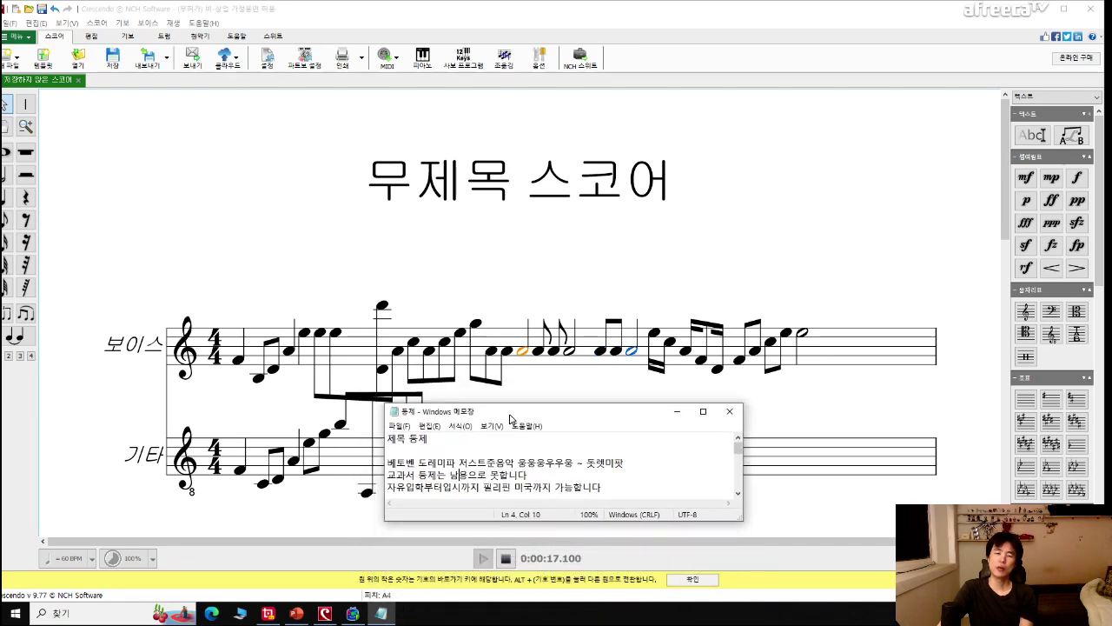
{"action": "left_click_drag", "start_coordinate": [511, 419], "coordinate": [512, 414]}
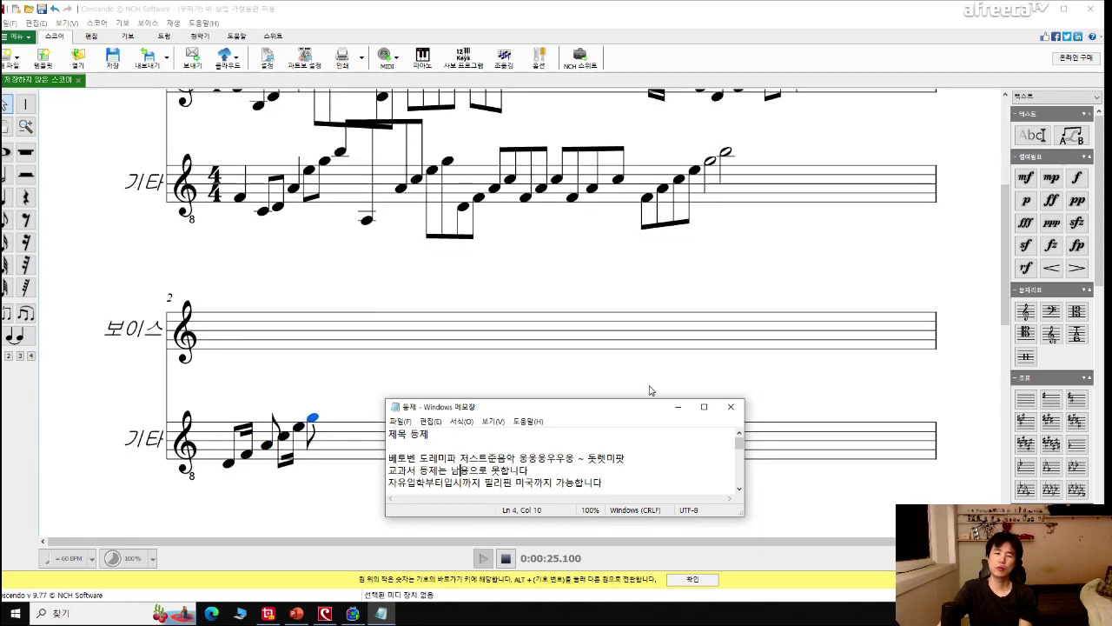
{"action": "left_click", "coordinate": [603, 278]}
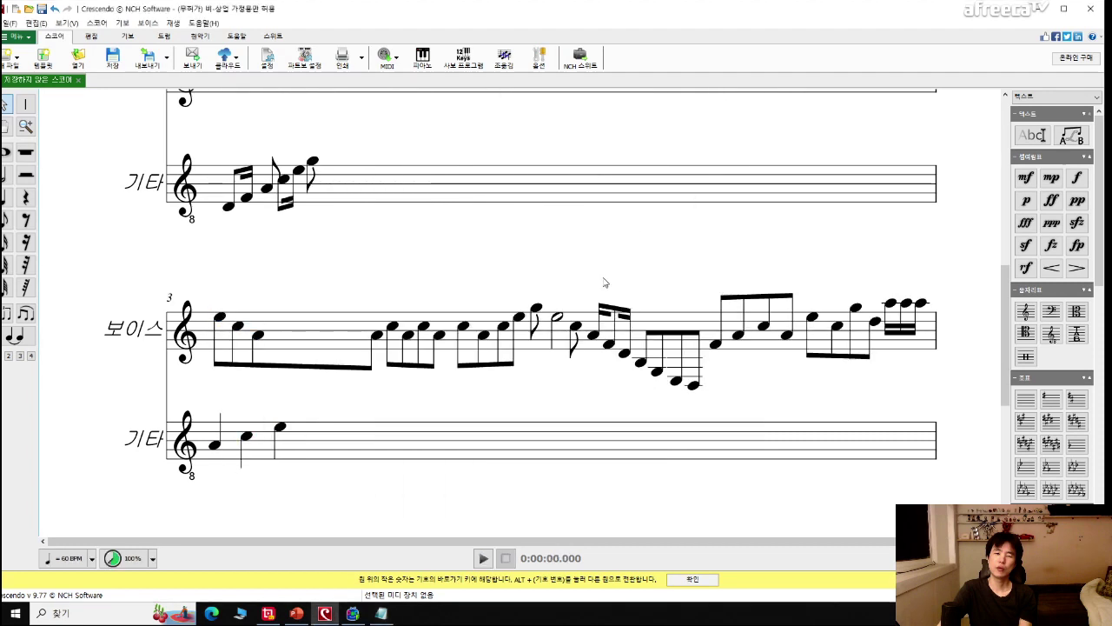
Highlight the syllables 우우웅 in the Notepad text and switch back to the score.
{"action": "left_click", "coordinate": [382, 614]}
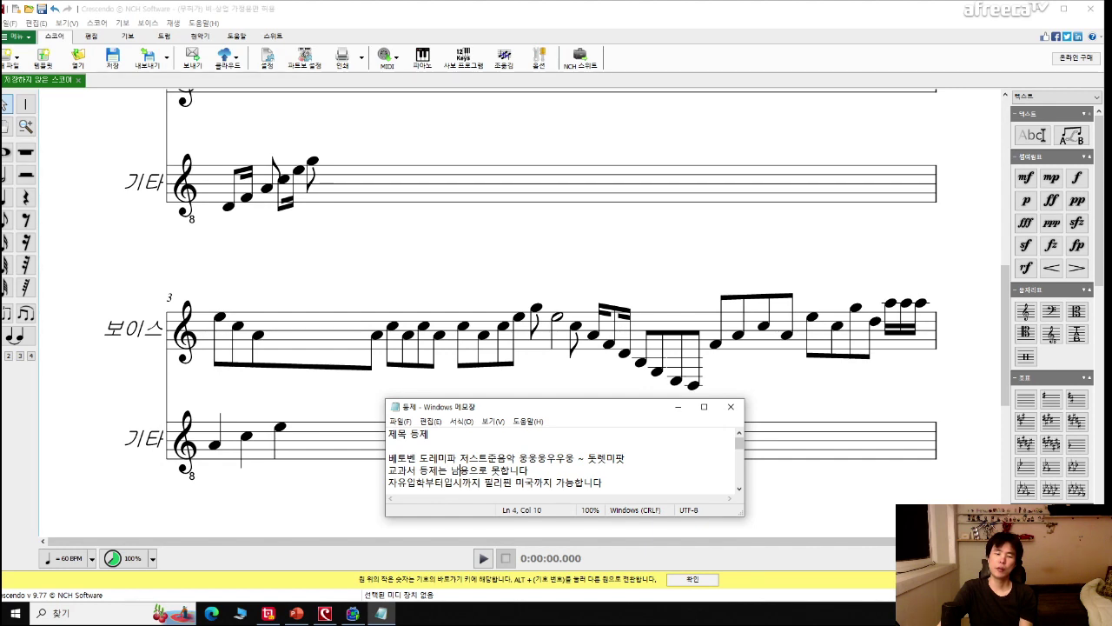
{"action": "left_click_drag", "start_coordinate": [575, 458], "coordinate": [556, 458]}
{"action": "left_click", "coordinate": [662, 270]}
Play the score from the first measure into measure 3, stop it and return to the beginning.
{"action": "scroll", "coordinate": [665, 272], "scroll_direction": "up", "scroll_amount": 7}
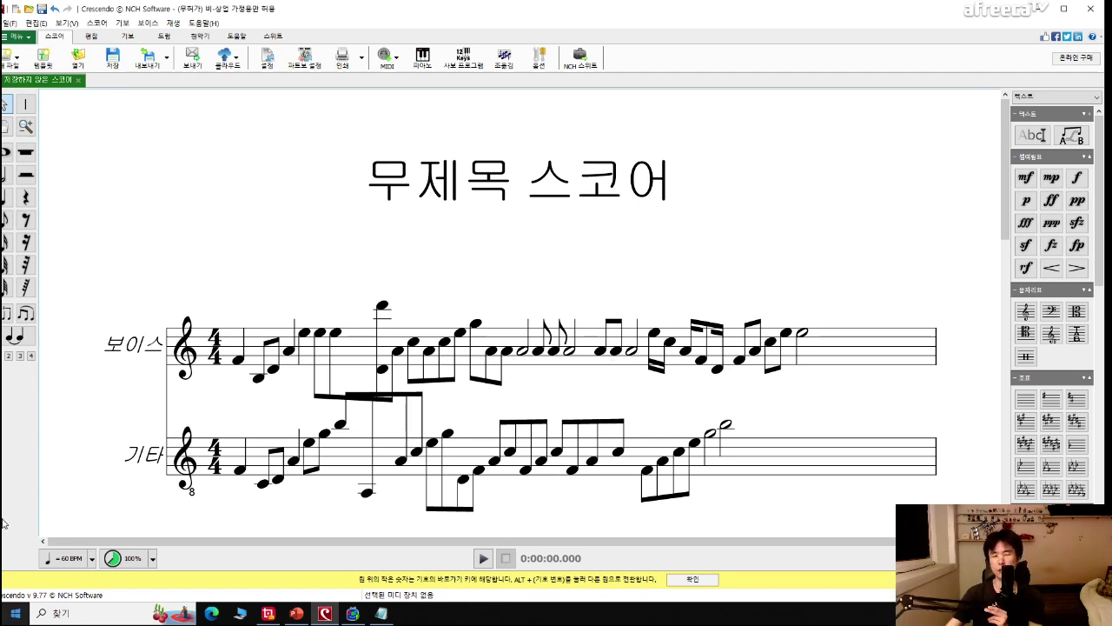
{"action": "key", "text": "space"}
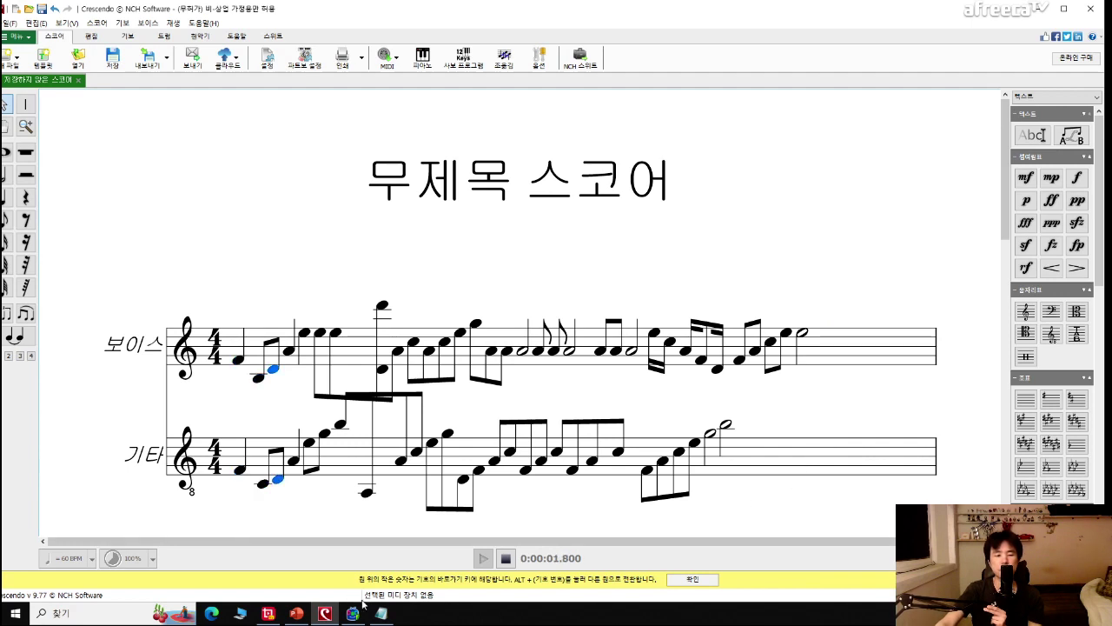
{"action": "mouse_move", "coordinate": [391, 614]}
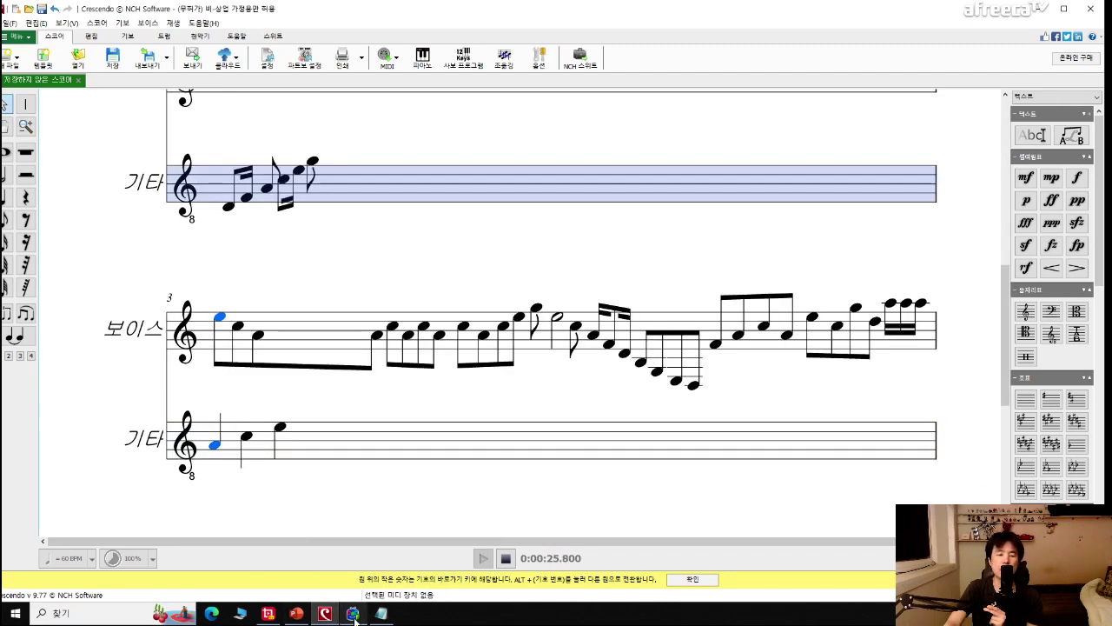
{"action": "left_click", "coordinate": [504, 266]}
{"action": "scroll", "coordinate": [628, 219], "scroll_direction": "up", "scroll_amount": 10}
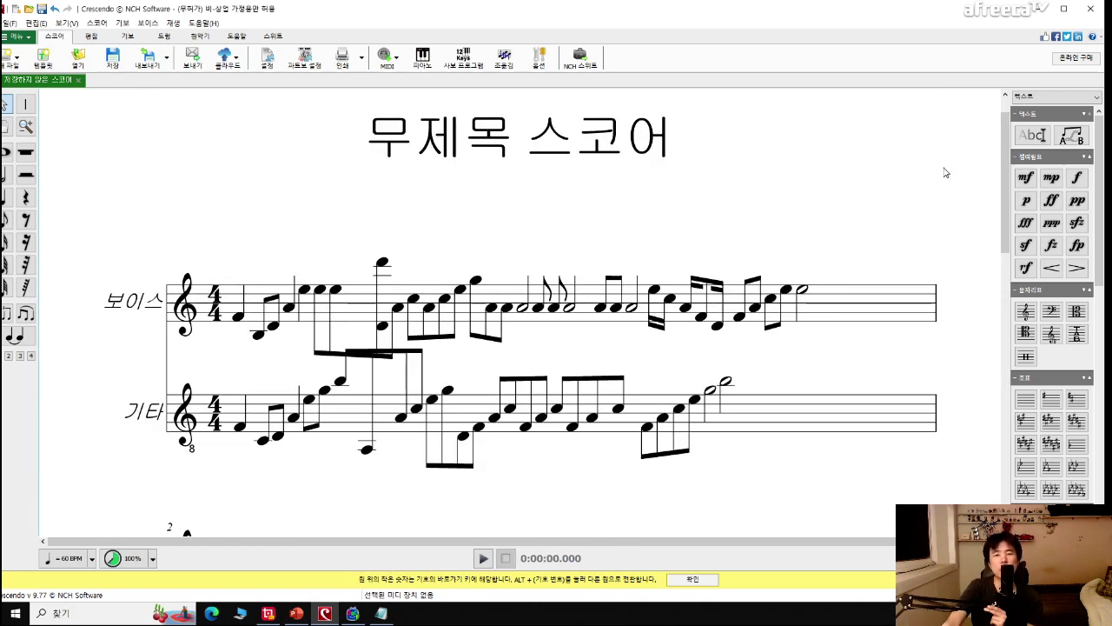
Replay the score from the start, bring up the Notepad text during measure 3 and stop playback.
{"action": "left_click", "coordinate": [487, 490]}
{"action": "key", "text": "space"}
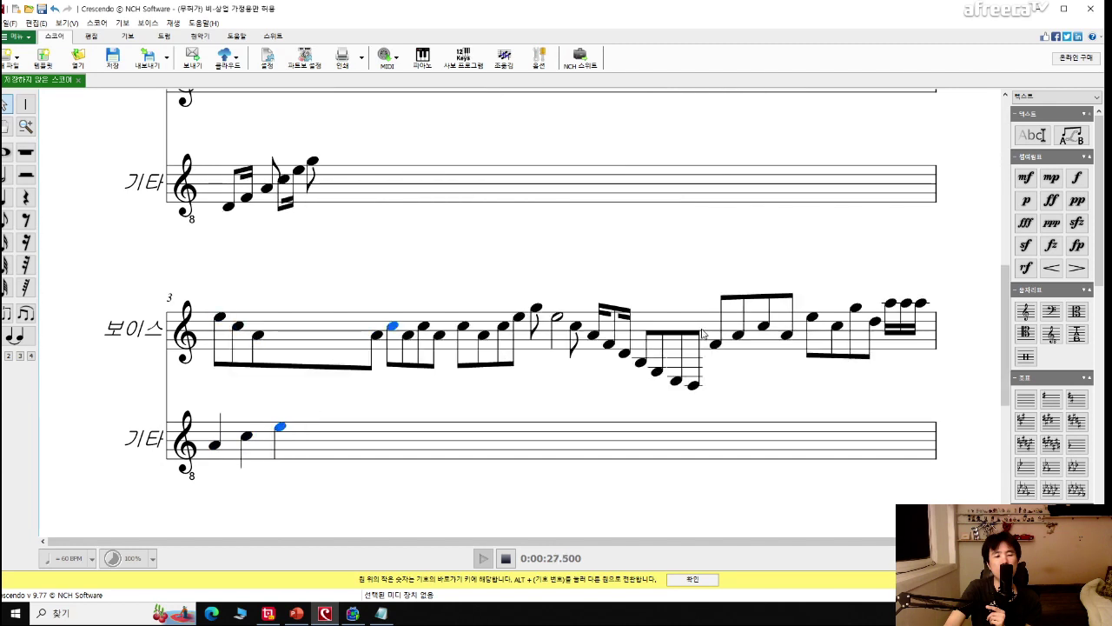
{"action": "left_click", "coordinate": [381, 616]}
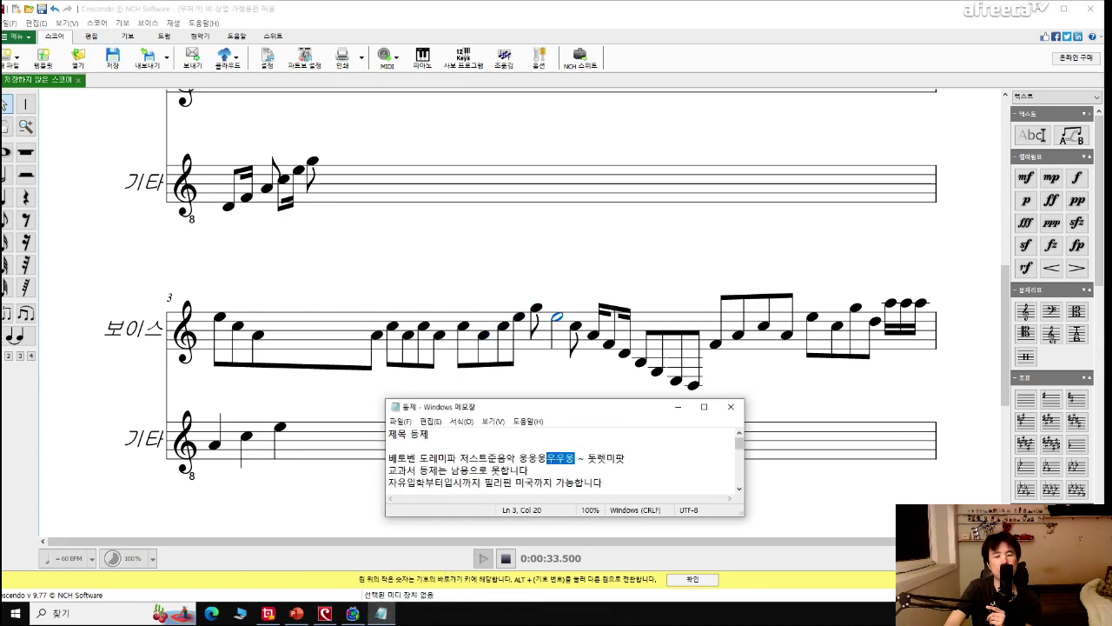
{"action": "left_click", "coordinate": [597, 273]}
{"action": "key", "text": "space"}
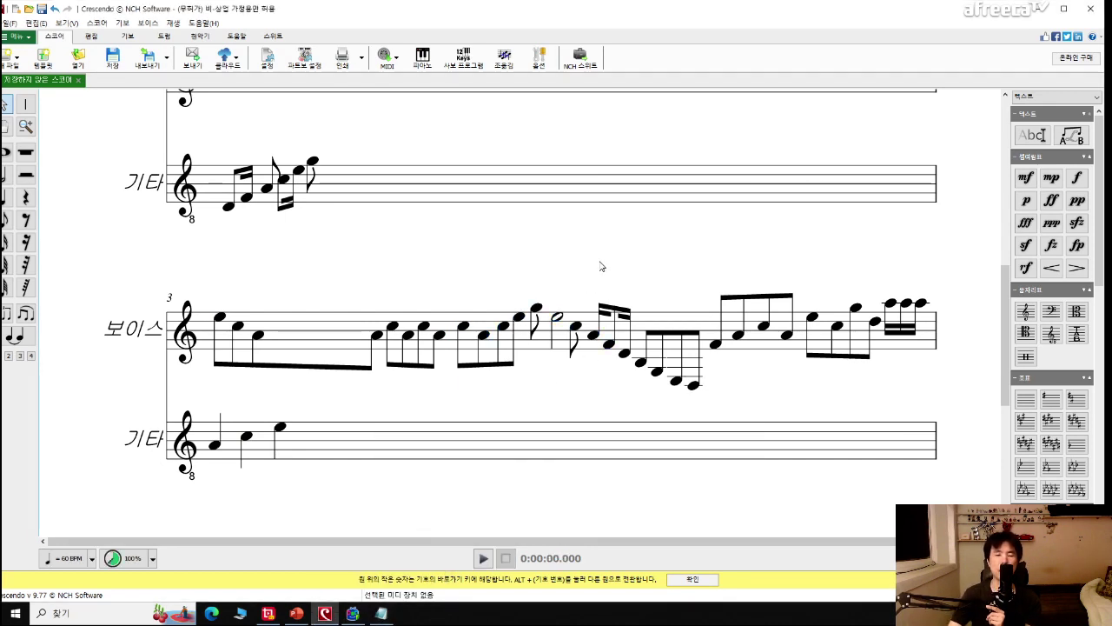
Examine measures 2 to 4 of both parts, checking the guitar staff of measure 2 and the voice staff of measure 3.
{"action": "scroll", "coordinate": [600, 269], "scroll_direction": "up", "scroll_amount": 2}
{"action": "scroll", "coordinate": [547, 291], "scroll_direction": "down", "scroll_amount": 1}
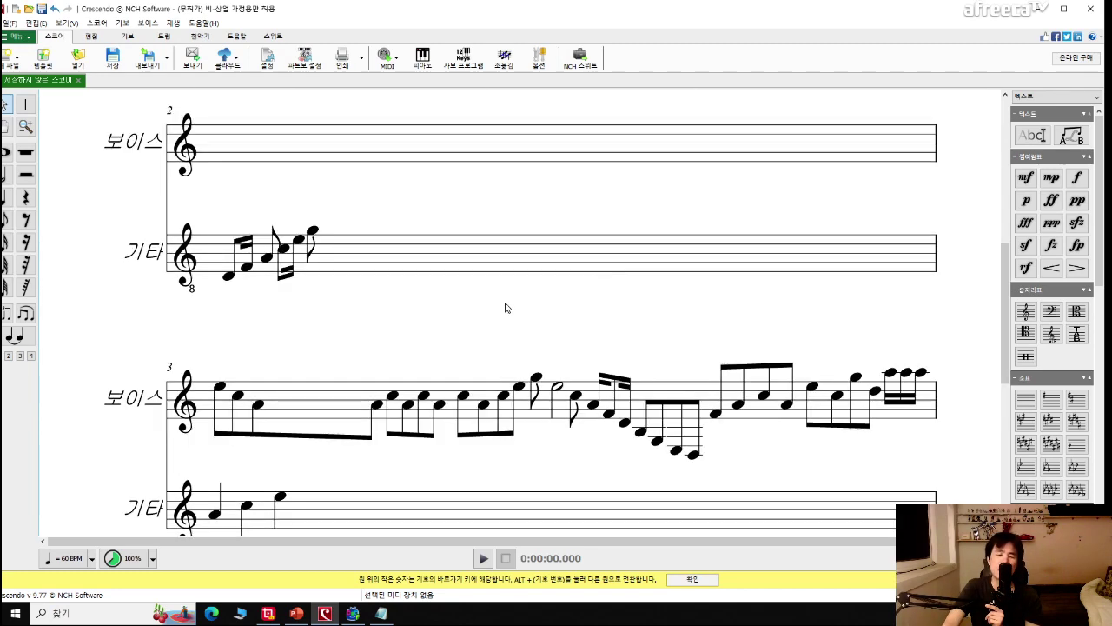
{"action": "scroll", "coordinate": [329, 386], "scroll_direction": "down", "scroll_amount": 1}
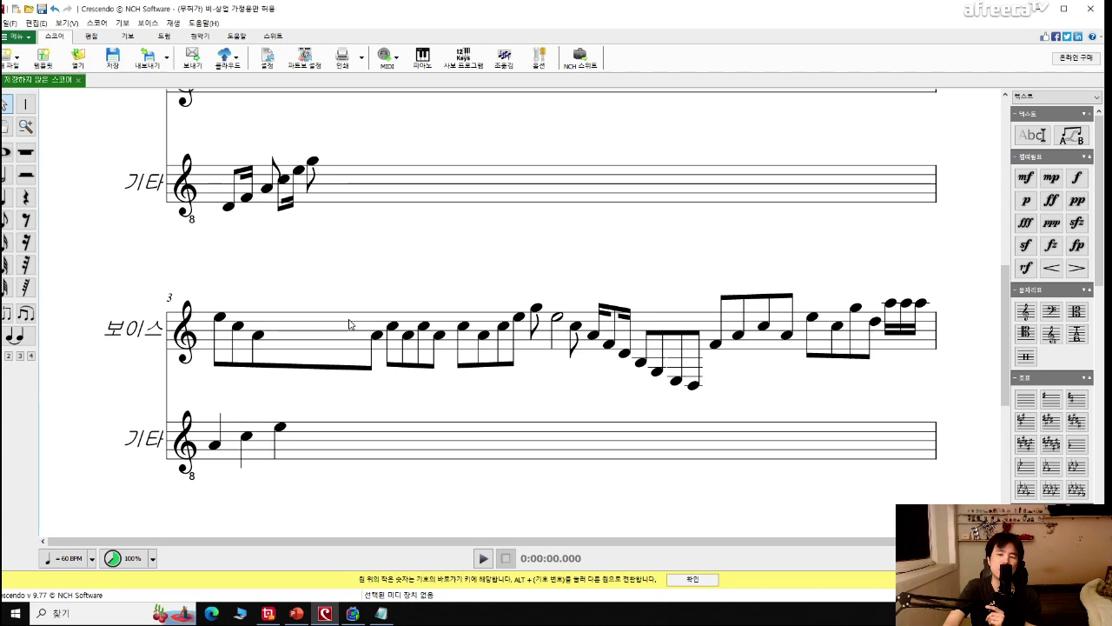
{"action": "scroll", "coordinate": [349, 324], "scroll_direction": "down", "scroll_amount": 2}
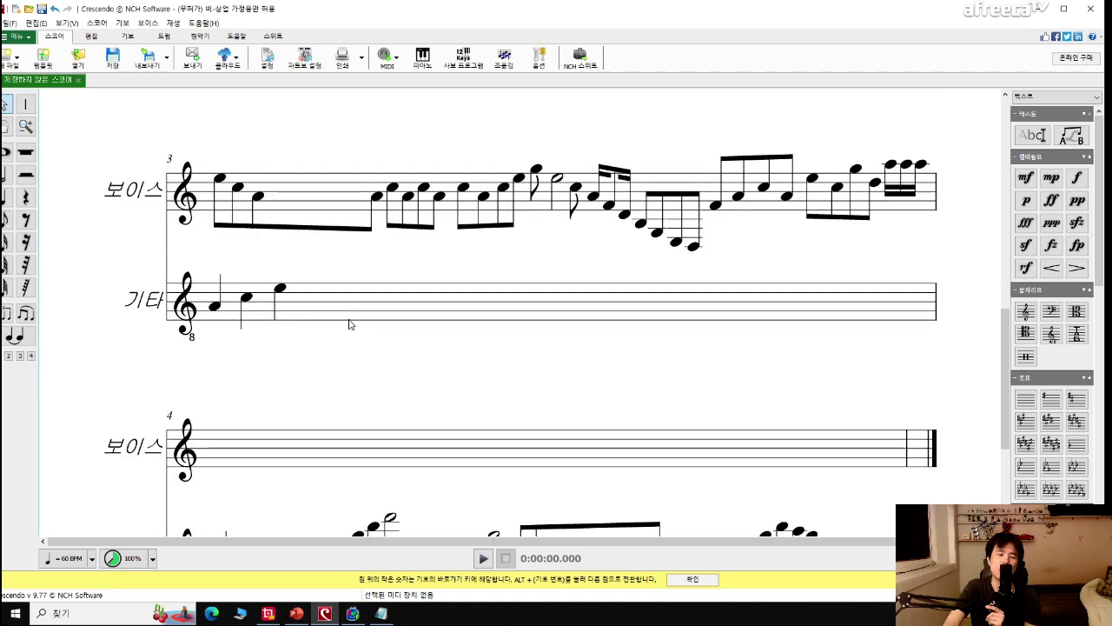
{"action": "scroll", "coordinate": [349, 324], "scroll_direction": "down", "scroll_amount": 1}
{"action": "scroll", "coordinate": [349, 324], "scroll_direction": "up", "scroll_amount": 5}
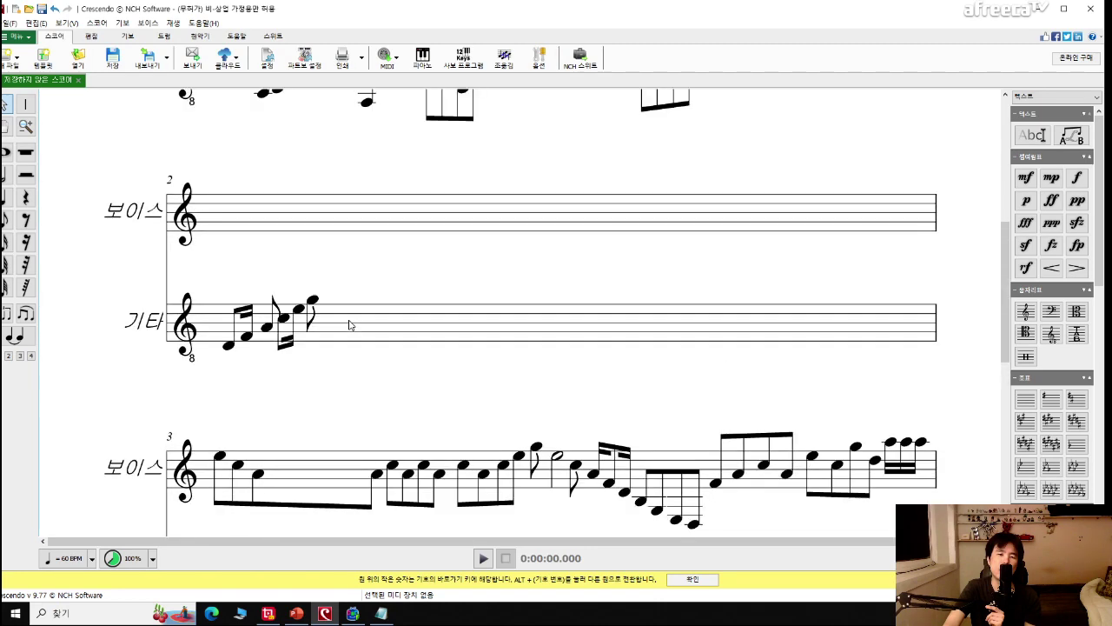
{"action": "left_click", "coordinate": [332, 326]}
{"action": "scroll", "coordinate": [352, 352], "scroll_direction": "down", "scroll_amount": 2}
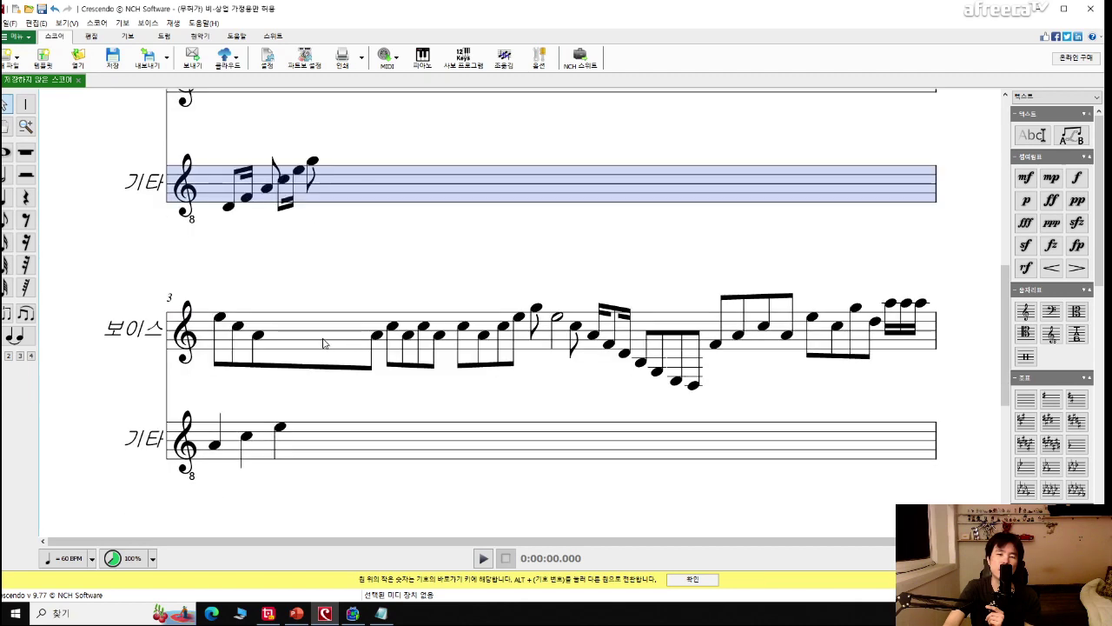
{"action": "left_click", "coordinate": [324, 343]}
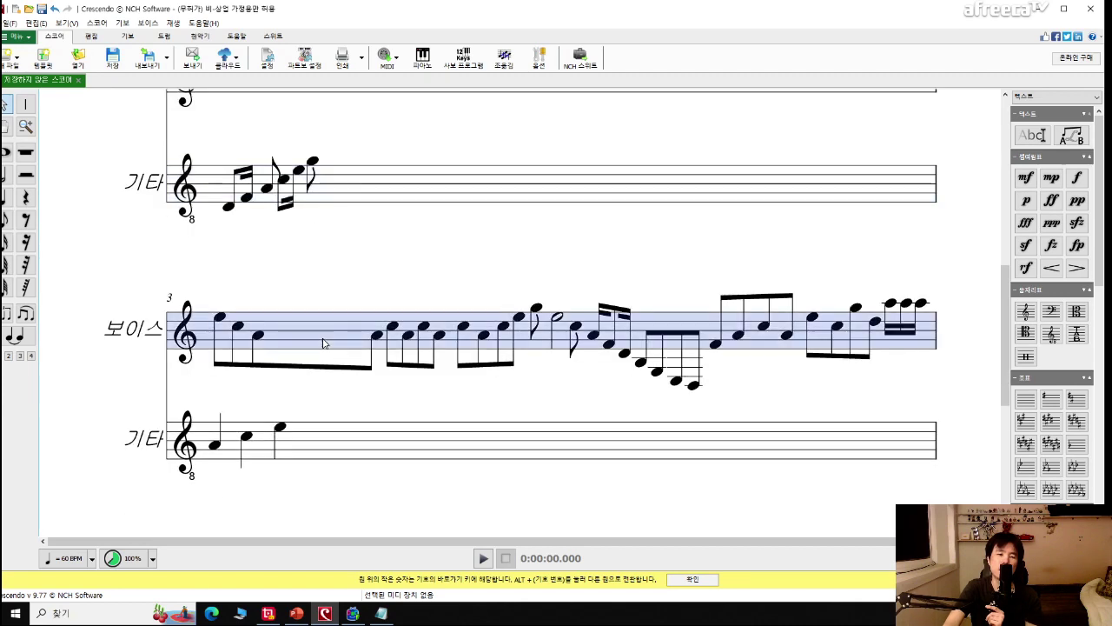
{"action": "scroll", "coordinate": [373, 289], "scroll_direction": "up", "scroll_amount": 6}
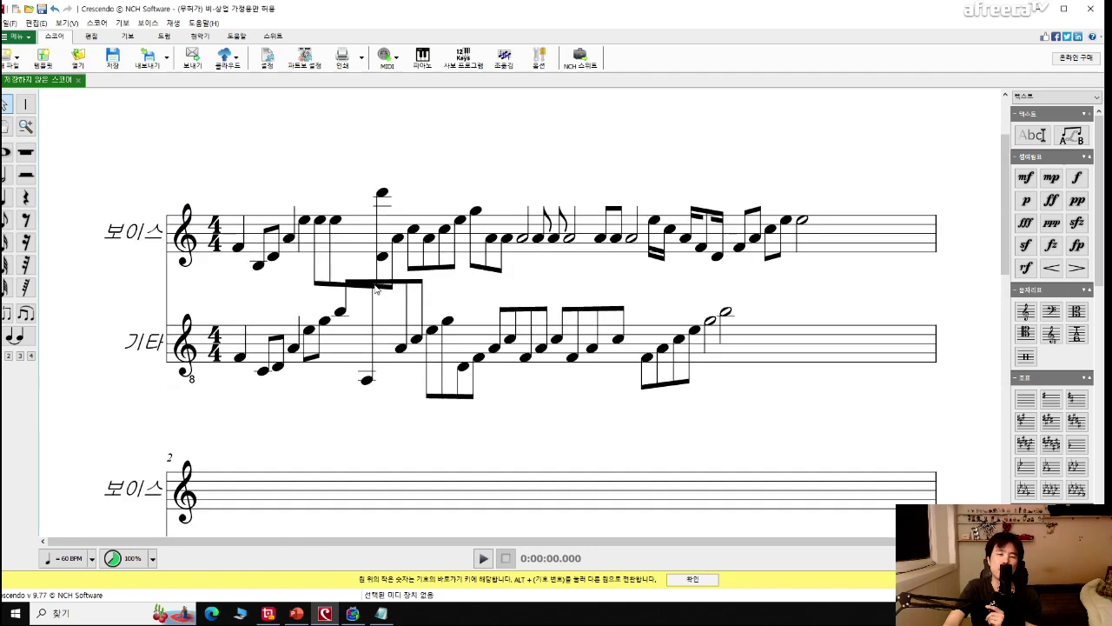
Cut the first three notes of the voice staff in measure 3, one after another.
{"action": "scroll", "coordinate": [376, 289], "scroll_direction": "down", "scroll_amount": 3}
{"action": "scroll", "coordinate": [377, 290], "scroll_direction": "up", "scroll_amount": 5}
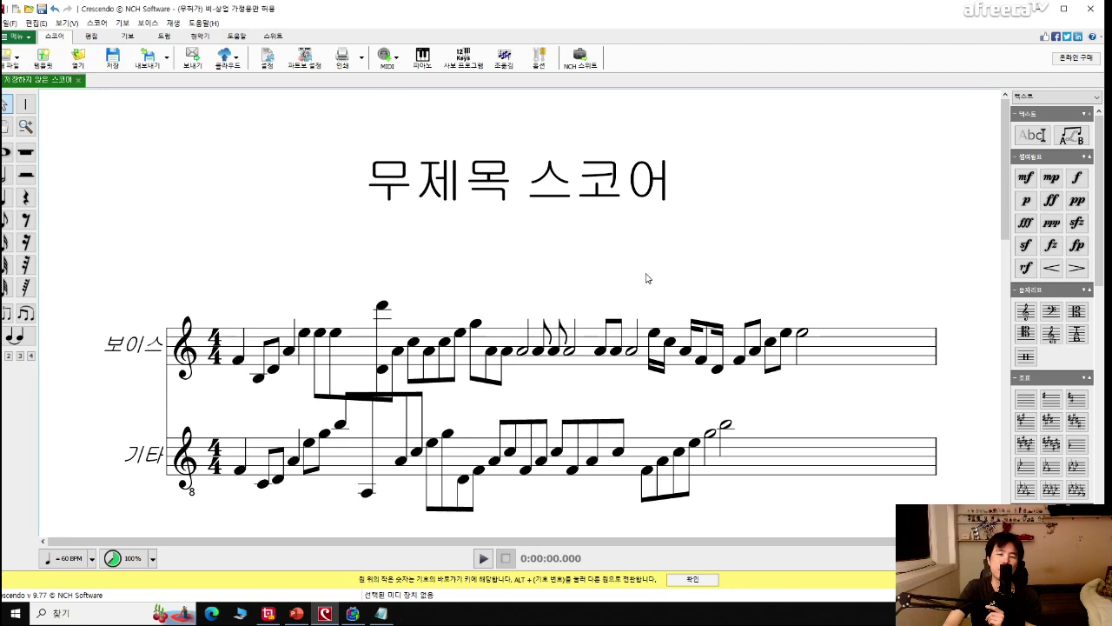
{"action": "scroll", "coordinate": [650, 277], "scroll_direction": "down", "scroll_amount": 3}
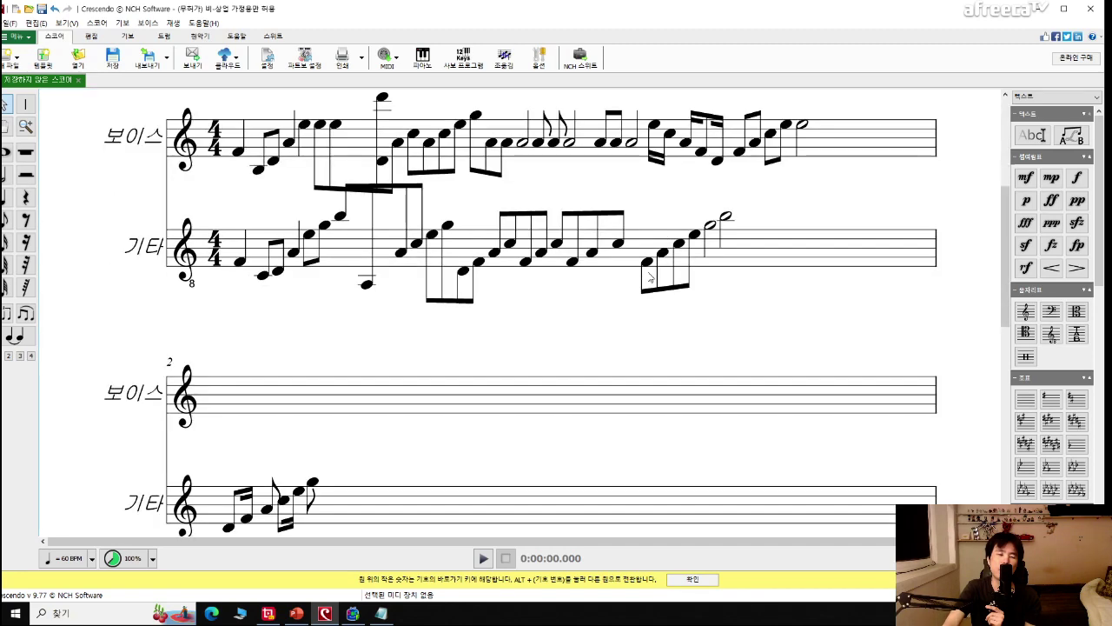
{"action": "scroll", "coordinate": [649, 278], "scroll_direction": "down", "scroll_amount": 4}
{"action": "scroll", "coordinate": [650, 277], "scroll_direction": "down", "scroll_amount": 1}
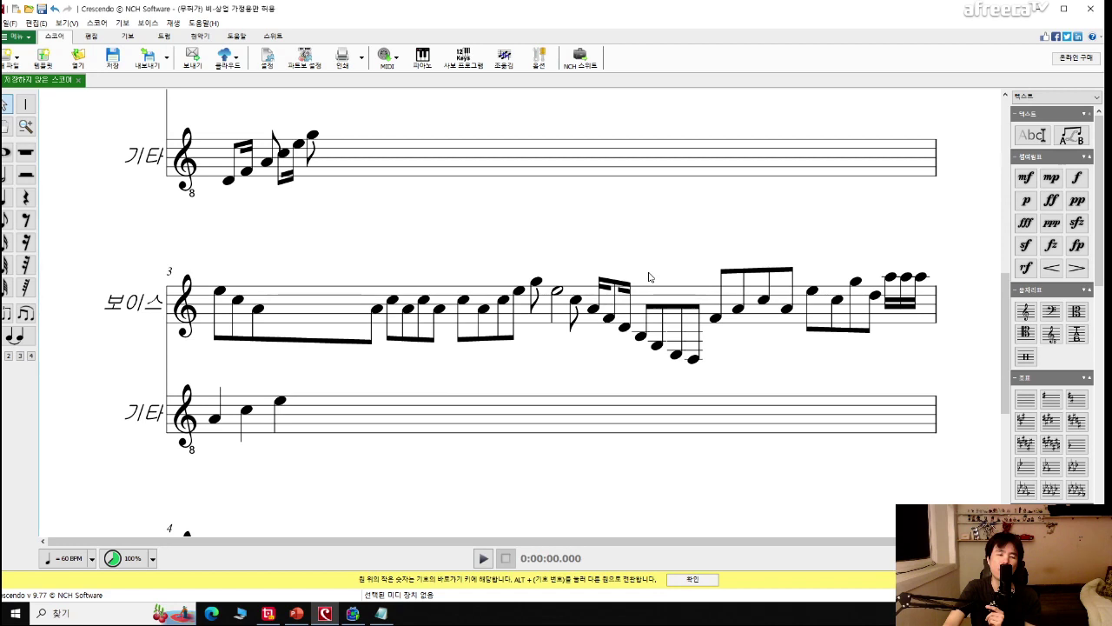
{"action": "scroll", "coordinate": [648, 277], "scroll_direction": "up", "scroll_amount": 1}
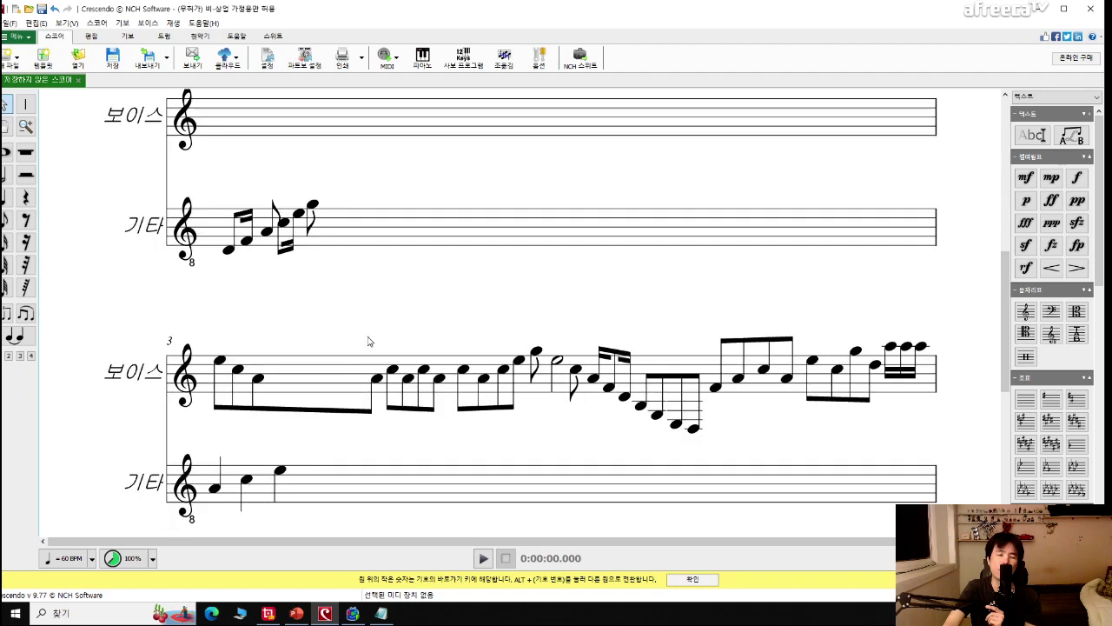
{"action": "left_click", "coordinate": [221, 356]}
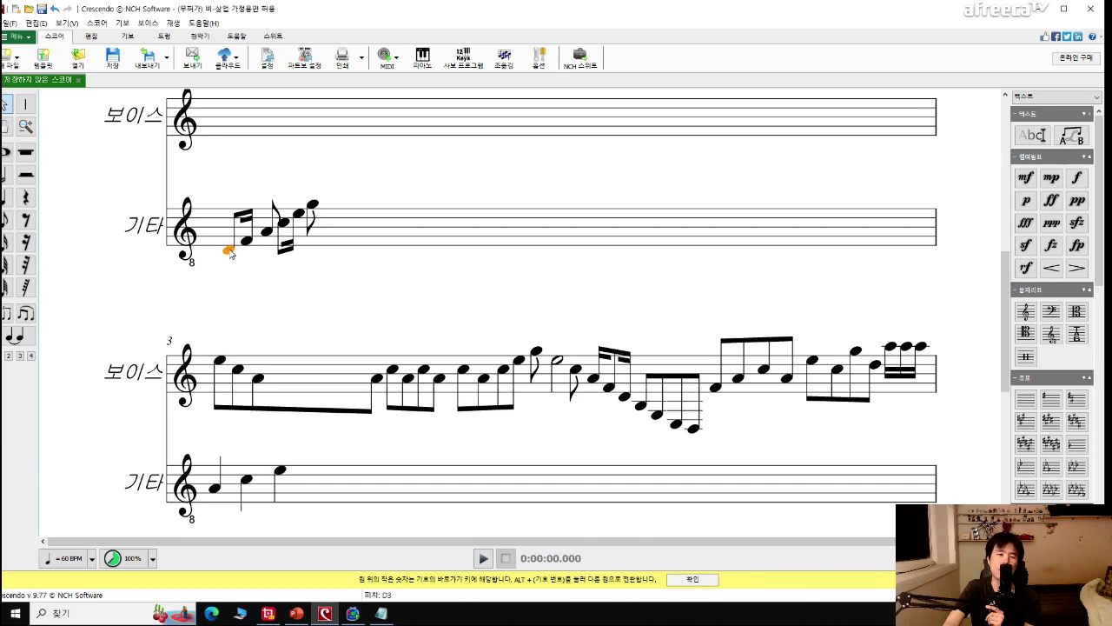
{"action": "right_click", "coordinate": [219, 359]}
{"action": "left_click", "coordinate": [238, 65]}
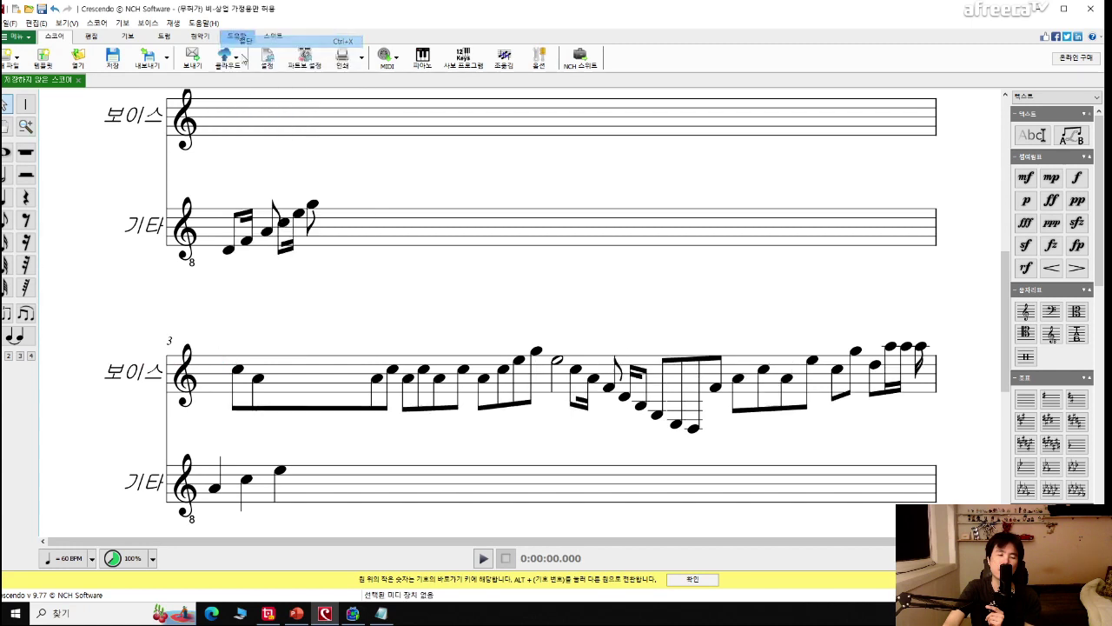
{"action": "right_click", "coordinate": [237, 369]}
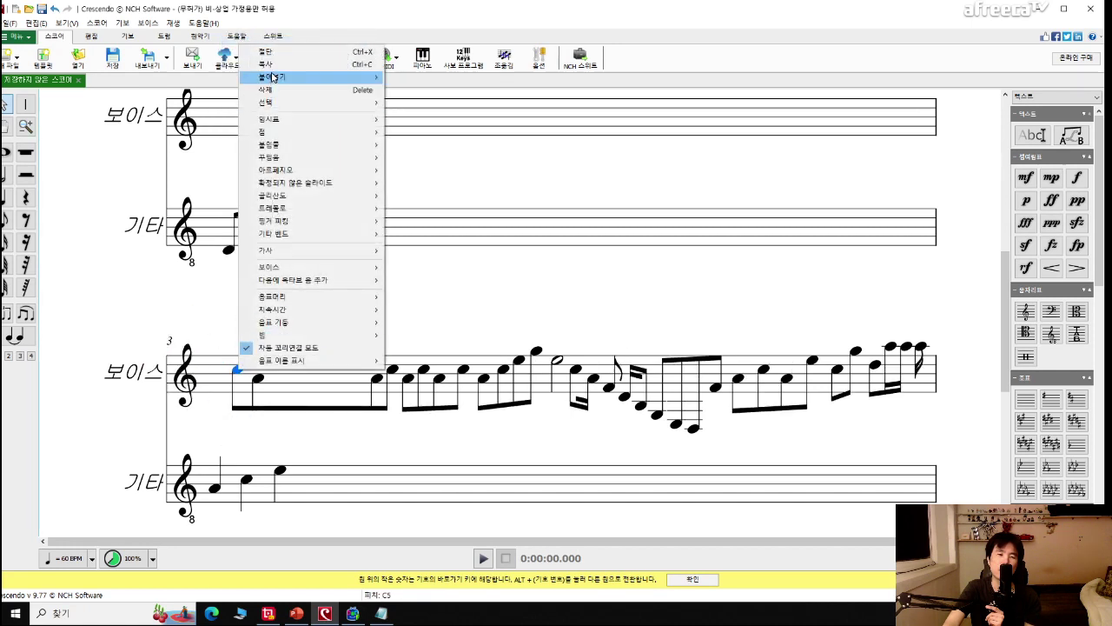
{"action": "left_click", "coordinate": [265, 52]}
{"action": "right_click", "coordinate": [259, 380]}
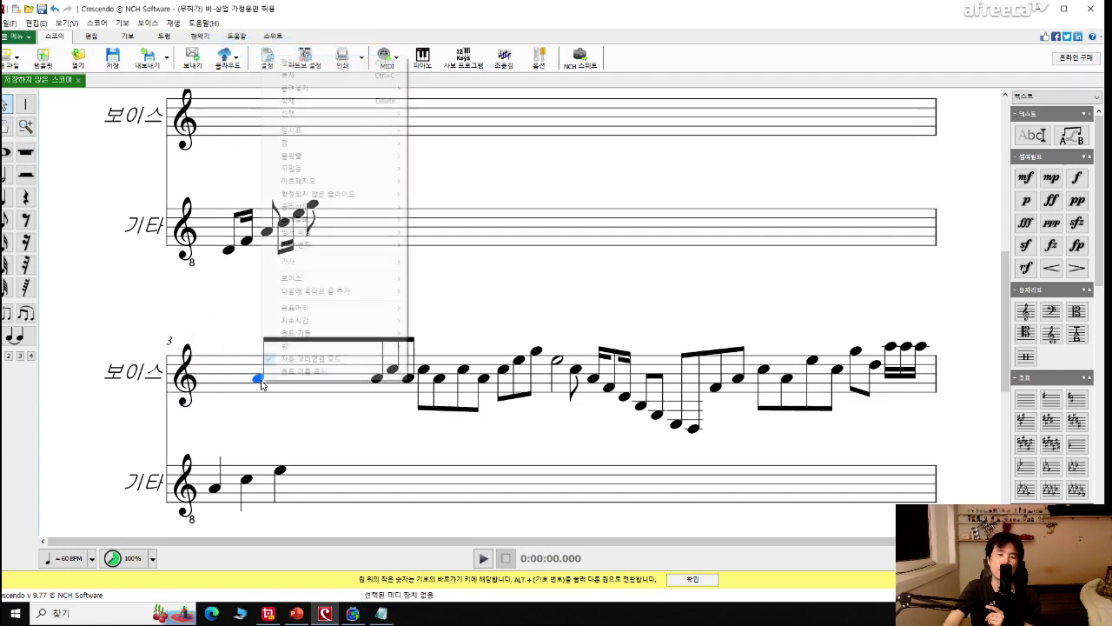
{"action": "left_click", "coordinate": [339, 64]}
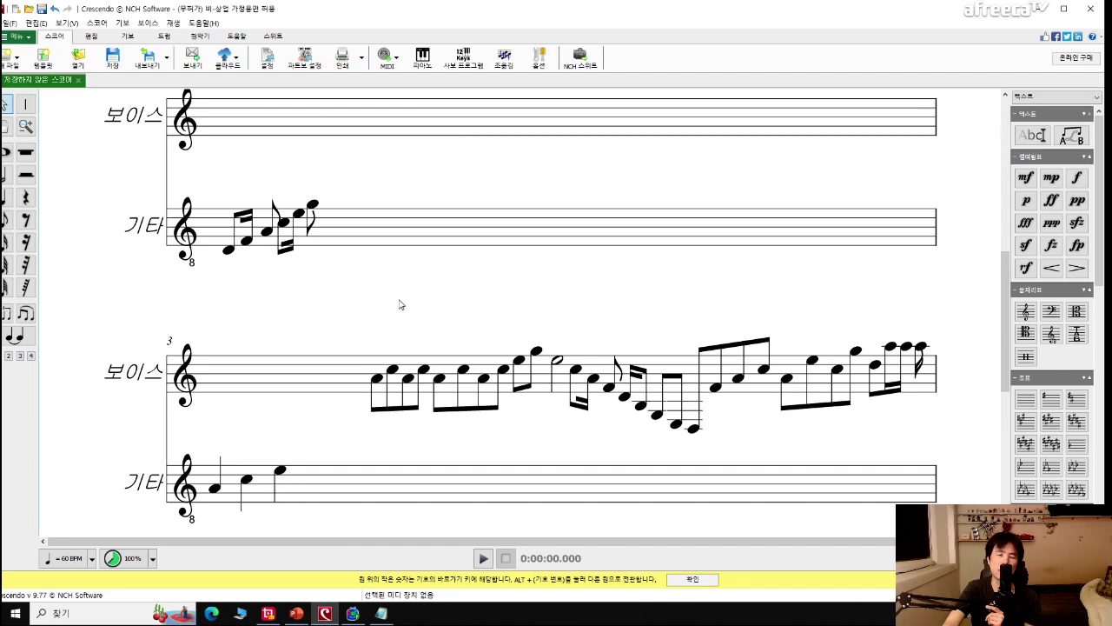
Play the score from the start into measure 4, bring up the Notepad lyrics, and return to the score to stop playback.
{"action": "scroll", "coordinate": [333, 313], "scroll_direction": "up", "scroll_amount": 5}
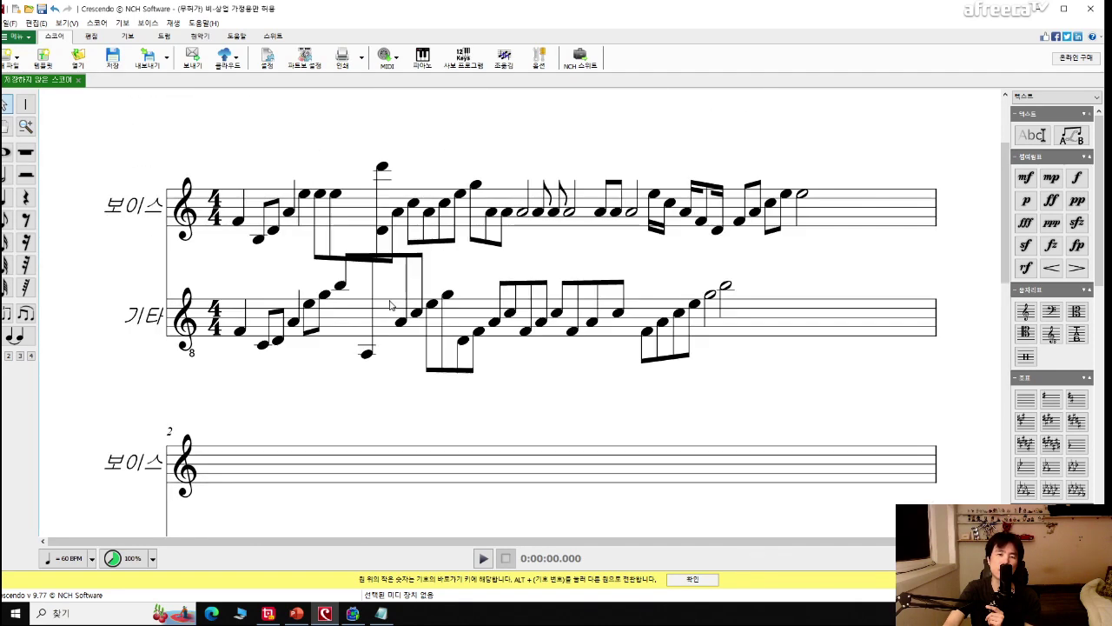
{"action": "scroll", "coordinate": [409, 308], "scroll_direction": "down", "scroll_amount": 1}
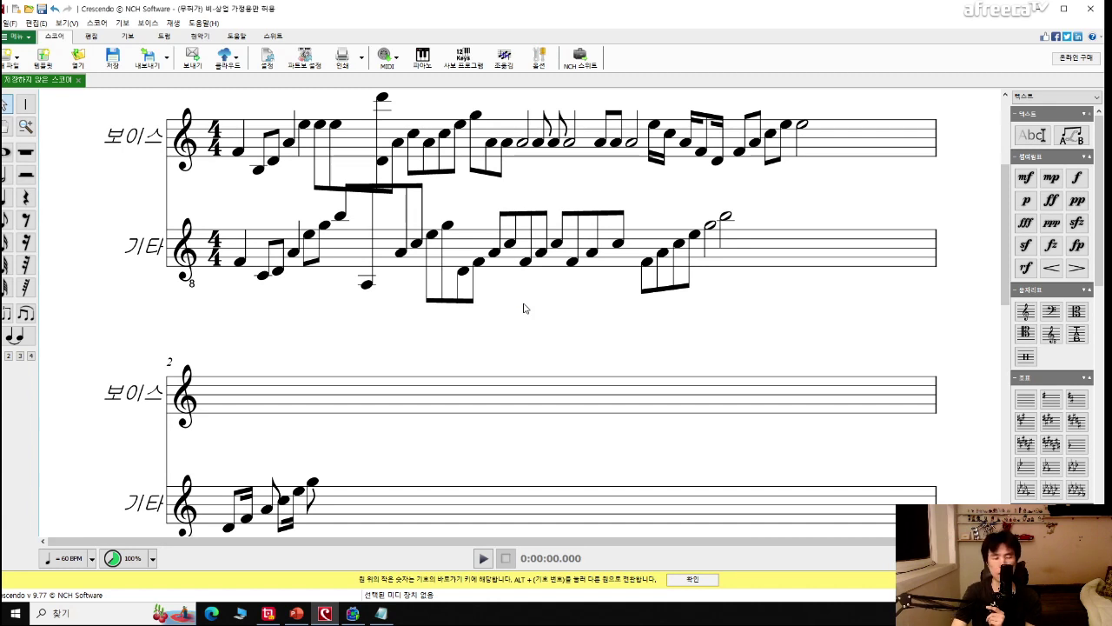
{"action": "key", "text": "space"}
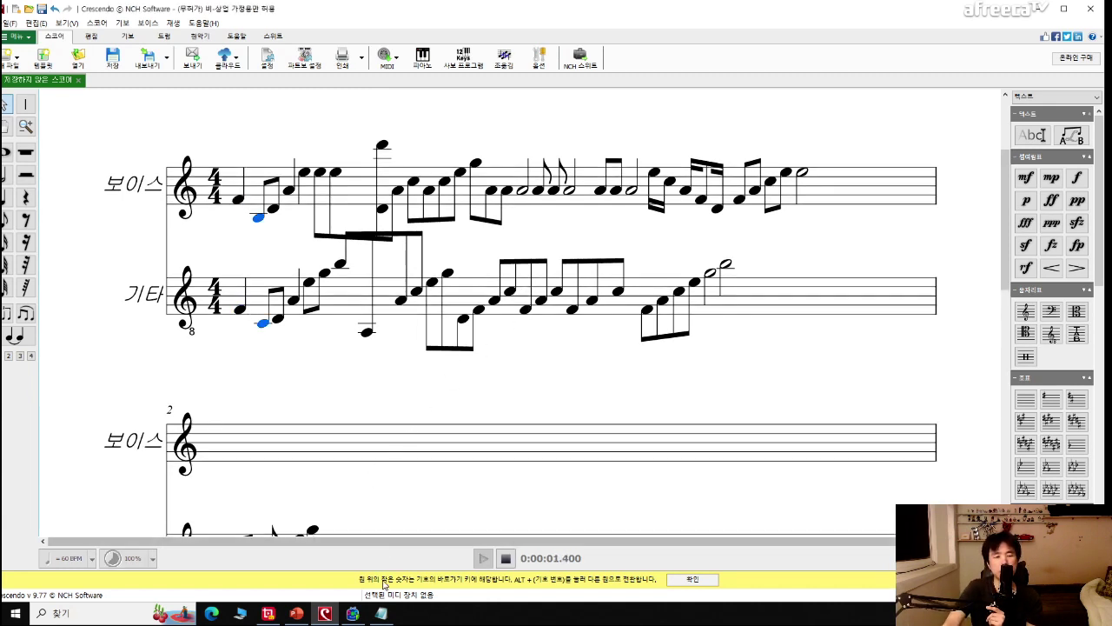
{"action": "left_click", "coordinate": [380, 612]}
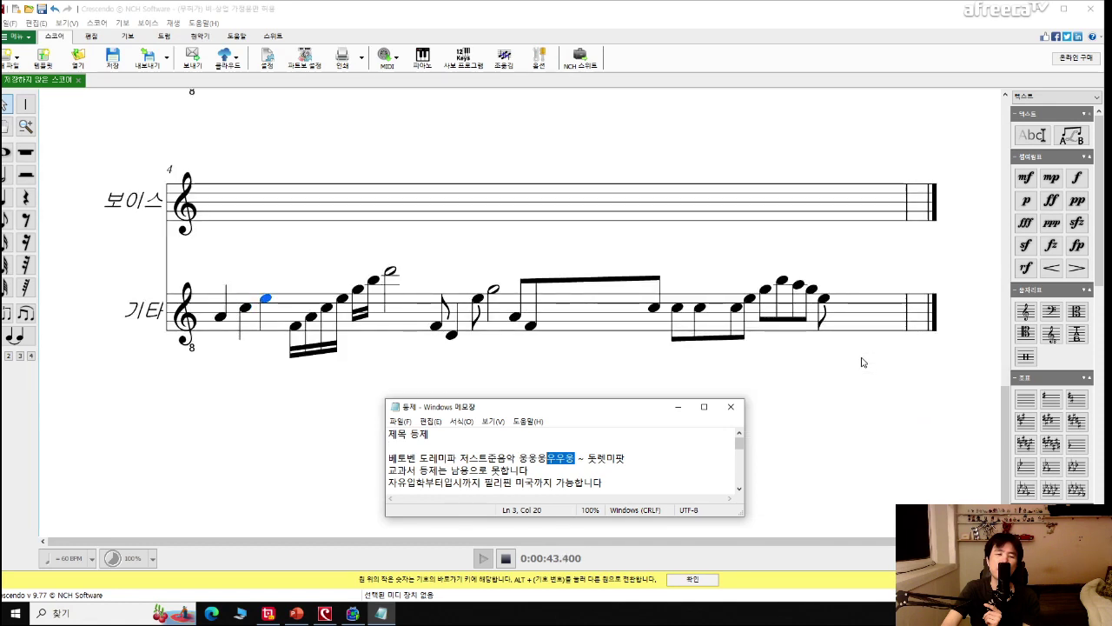
{"action": "left_click", "coordinate": [270, 318]}
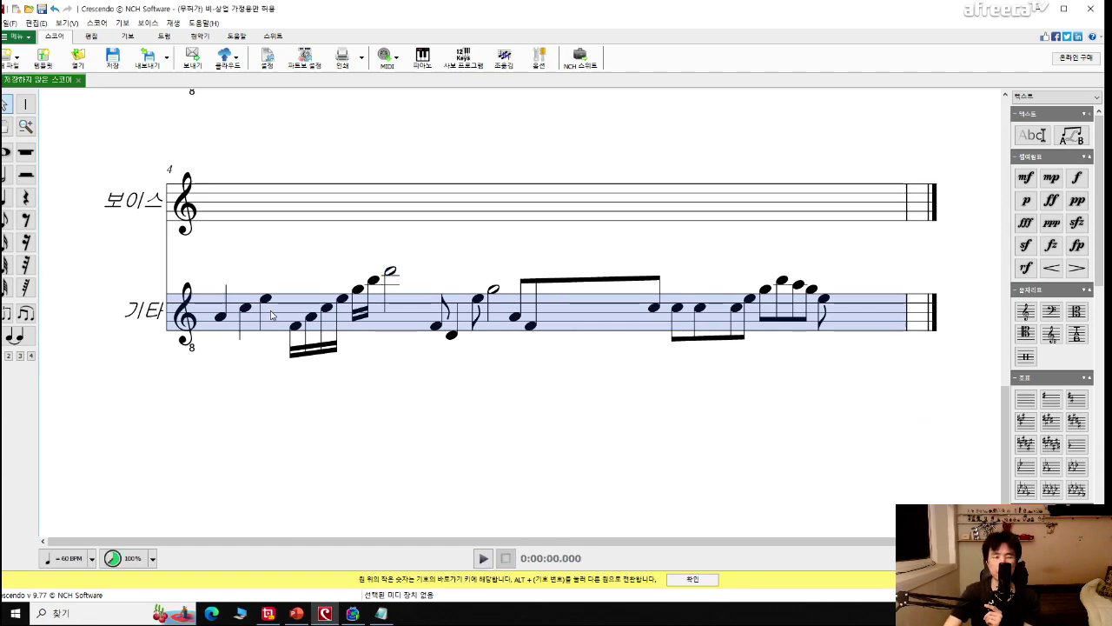
Move the first five voice notes of measure 3 to the beginning of the measure as a rising F, A, C, E, G run.
{"action": "scroll", "coordinate": [455, 264], "scroll_direction": "up", "scroll_amount": 4}
{"action": "scroll", "coordinate": [517, 332], "scroll_direction": "up", "scroll_amount": 2}
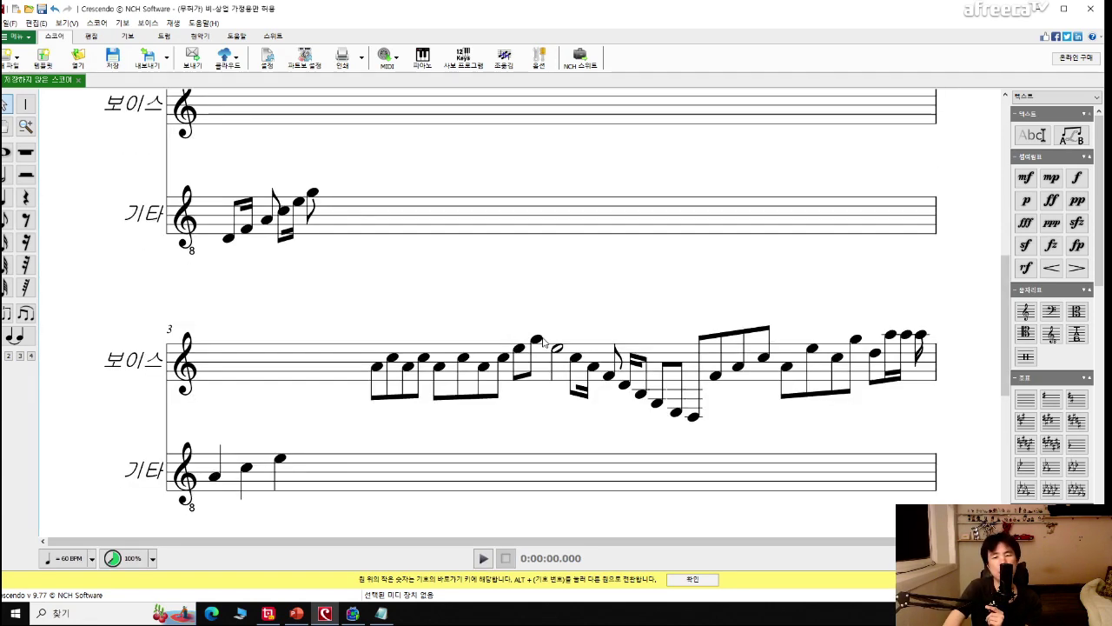
{"action": "scroll", "coordinate": [657, 380], "scroll_direction": "up", "scroll_amount": 6}
{"action": "scroll", "coordinate": [654, 385], "scroll_direction": "down", "scroll_amount": 9}
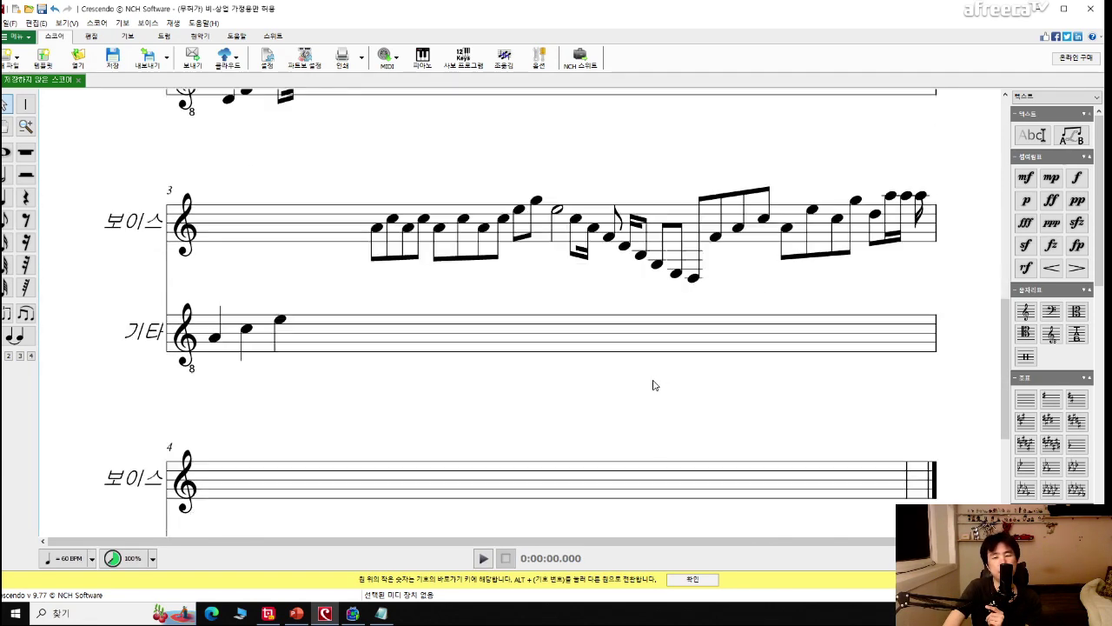
{"action": "scroll", "coordinate": [625, 373], "scroll_direction": "down", "scroll_amount": 2}
{"action": "scroll", "coordinate": [358, 323], "scroll_direction": "up", "scroll_amount": 1}
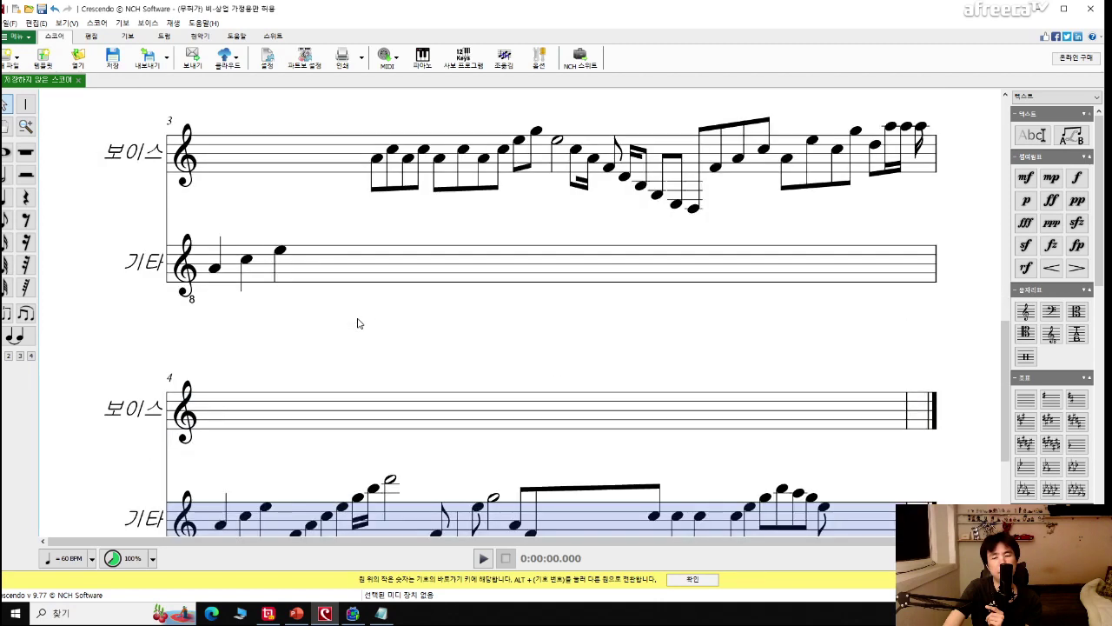
{"action": "scroll", "coordinate": [374, 334], "scroll_direction": "up", "scroll_amount": 4}
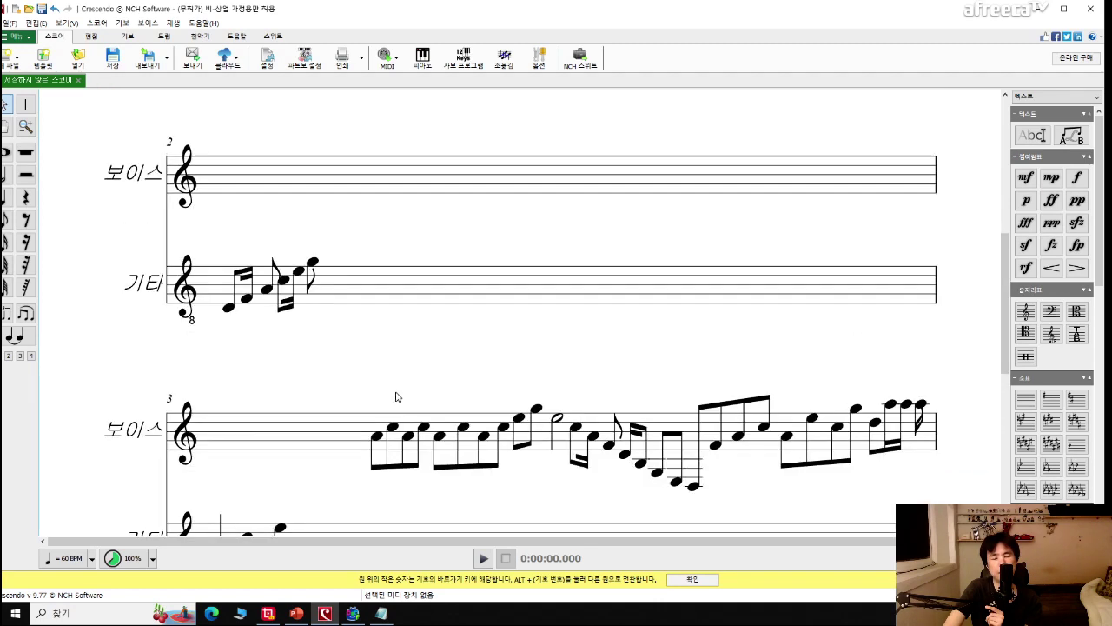
{"action": "scroll", "coordinate": [389, 425], "scroll_direction": "down", "scroll_amount": 2}
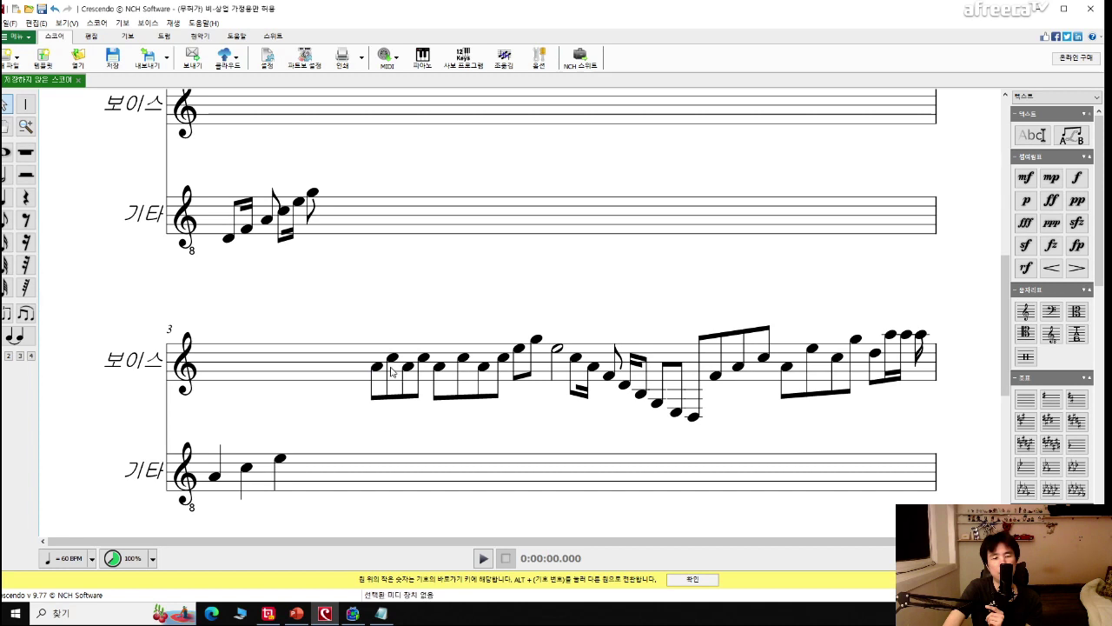
{"action": "left_click_drag", "start_coordinate": [376, 369], "coordinate": [235, 378]}
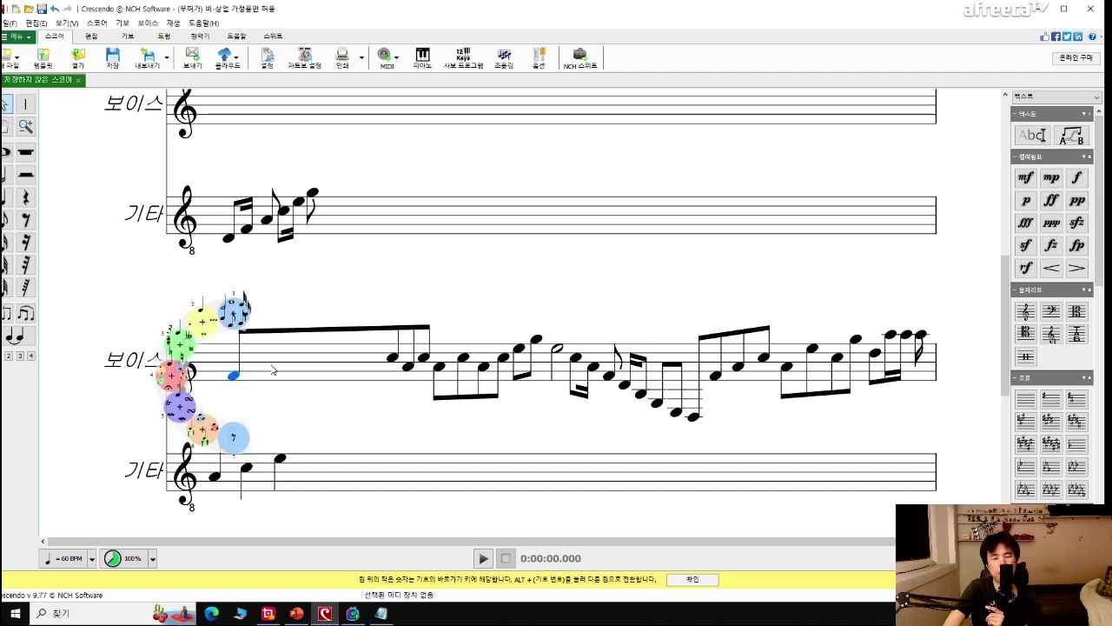
{"action": "left_click_drag", "start_coordinate": [391, 355], "coordinate": [245, 369]}
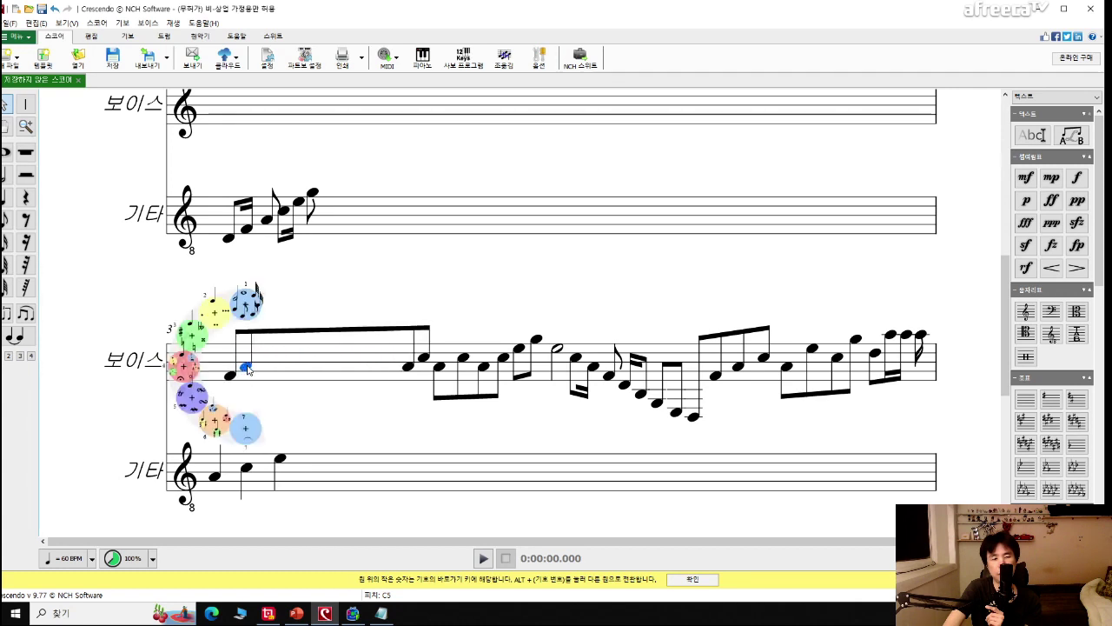
{"action": "left_click_drag", "start_coordinate": [410, 366], "coordinate": [257, 362]}
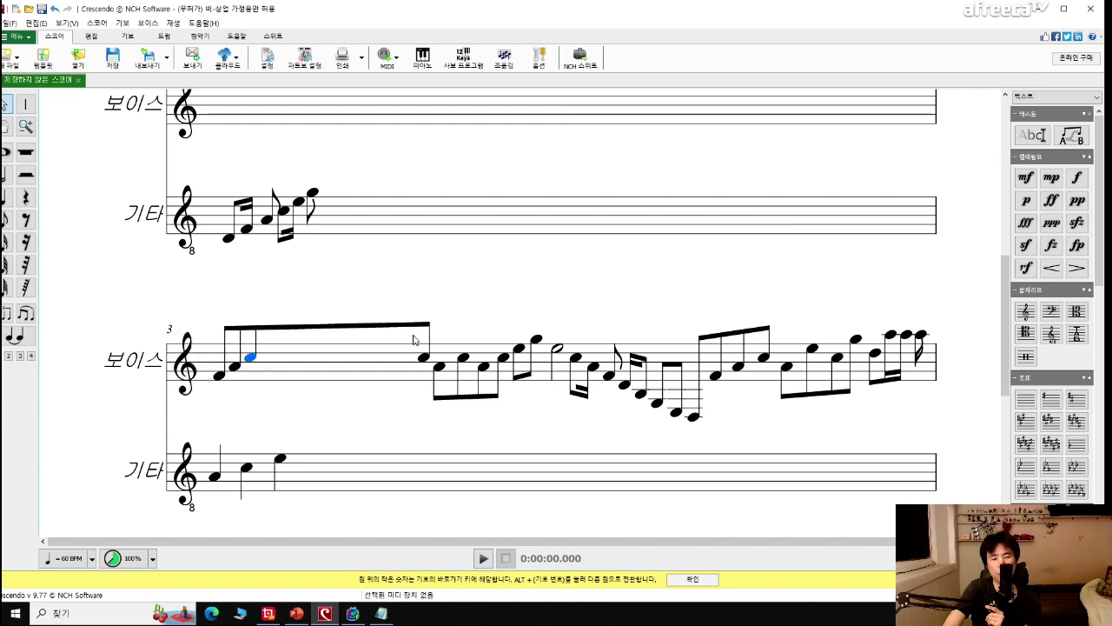
{"action": "left_click_drag", "start_coordinate": [423, 356], "coordinate": [265, 349]}
{"action": "left_click_drag", "start_coordinate": [438, 371], "coordinate": [270, 346]}
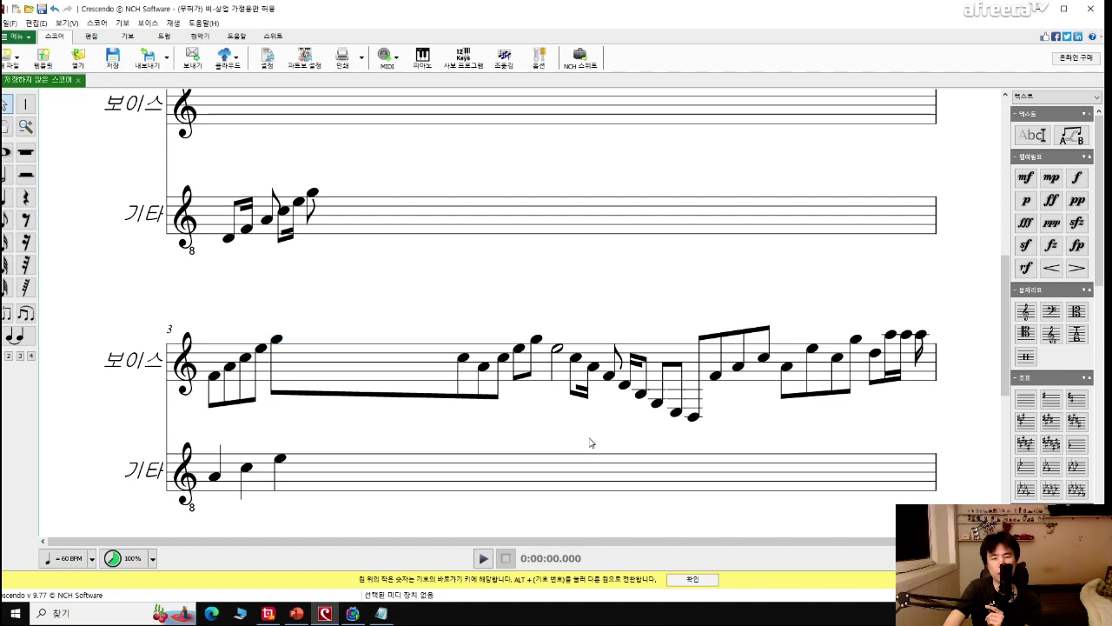
Add five rising eighth notes, F, A, C, E and G, at the beginning of the voice staff in measure 4.
{"action": "scroll", "coordinate": [588, 443], "scroll_direction": "up", "scroll_amount": 1}
{"action": "scroll", "coordinate": [592, 444], "scroll_direction": "up", "scroll_amount": 2}
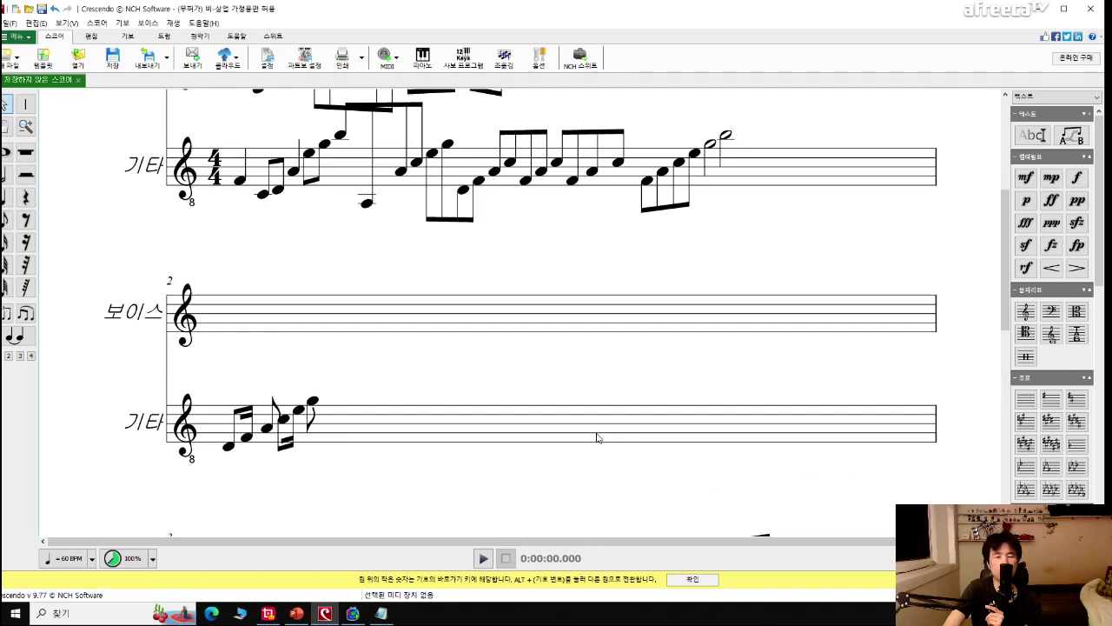
{"action": "scroll", "coordinate": [596, 437], "scroll_direction": "down", "scroll_amount": 4}
{"action": "scroll", "coordinate": [479, 315], "scroll_direction": "down", "scroll_amount": 5}
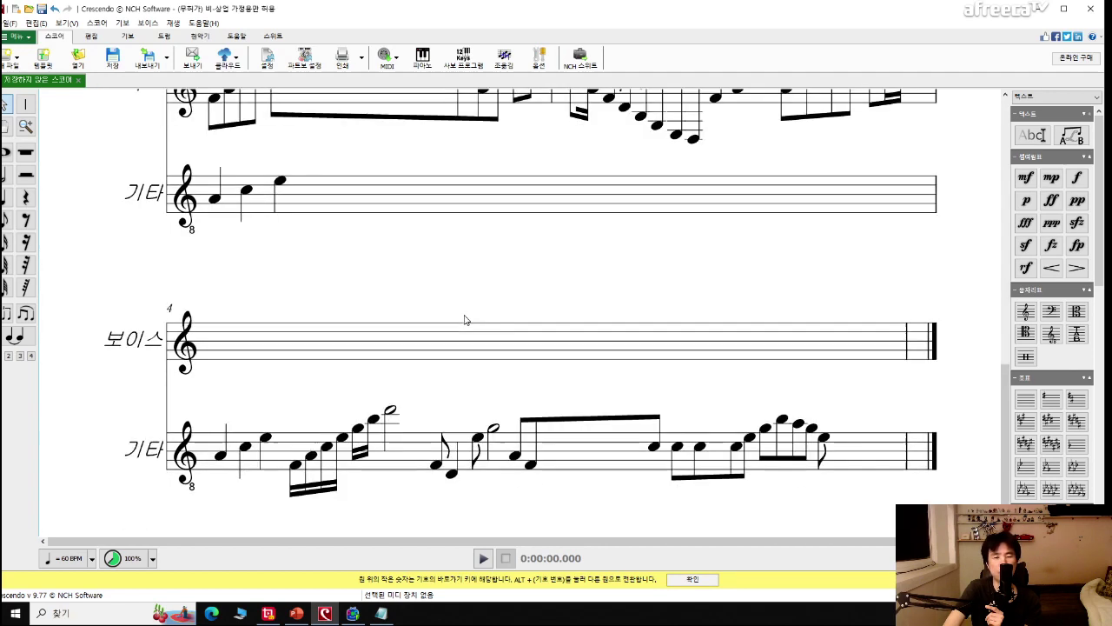
{"action": "scroll", "coordinate": [465, 320], "scroll_direction": "up", "scroll_amount": 3}
{"action": "scroll", "coordinate": [469, 321], "scroll_direction": "down", "scroll_amount": 2}
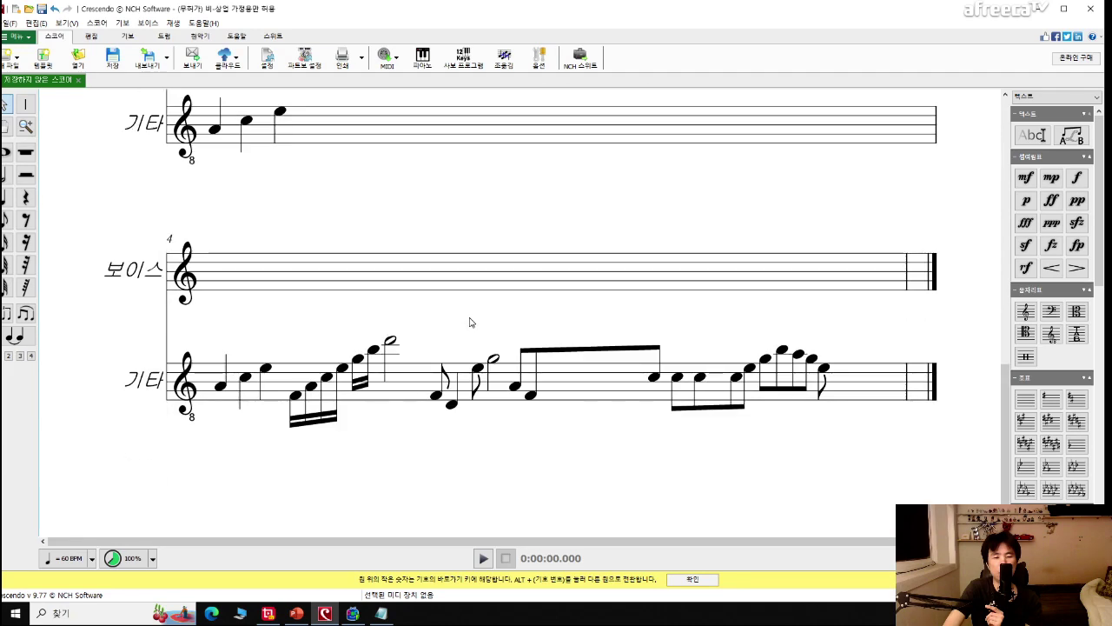
{"action": "scroll", "coordinate": [469, 322], "scroll_direction": "up", "scroll_amount": 2}
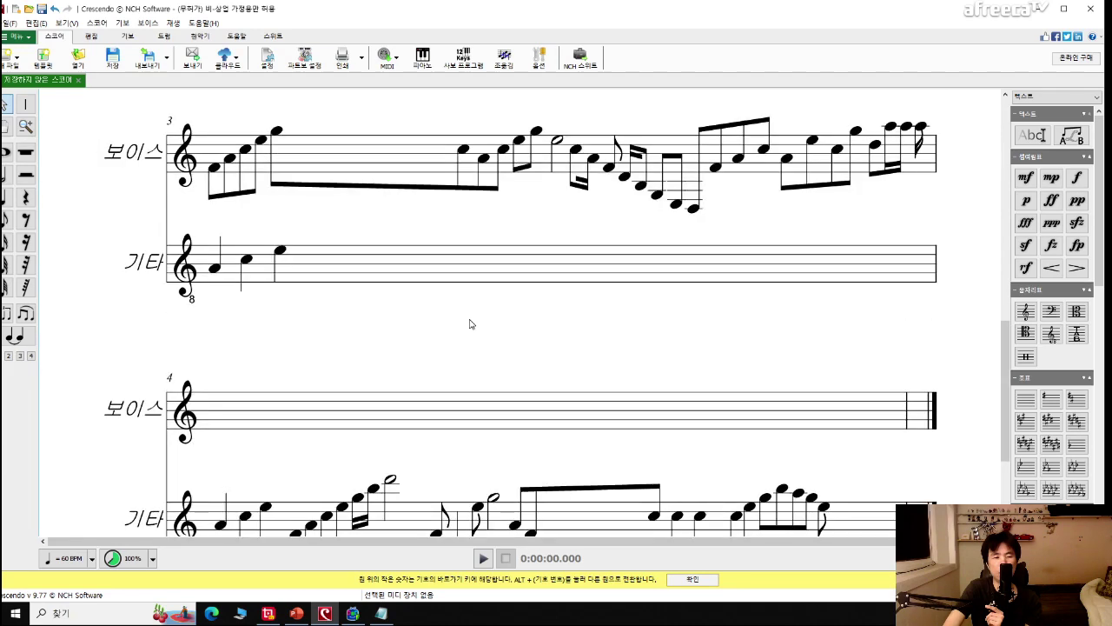
{"action": "scroll", "coordinate": [469, 324], "scroll_direction": "down", "scroll_amount": 1}
{"action": "scroll", "coordinate": [475, 328], "scroll_direction": "up", "scroll_amount": 1}
{"action": "left_click", "coordinate": [10, 222]}
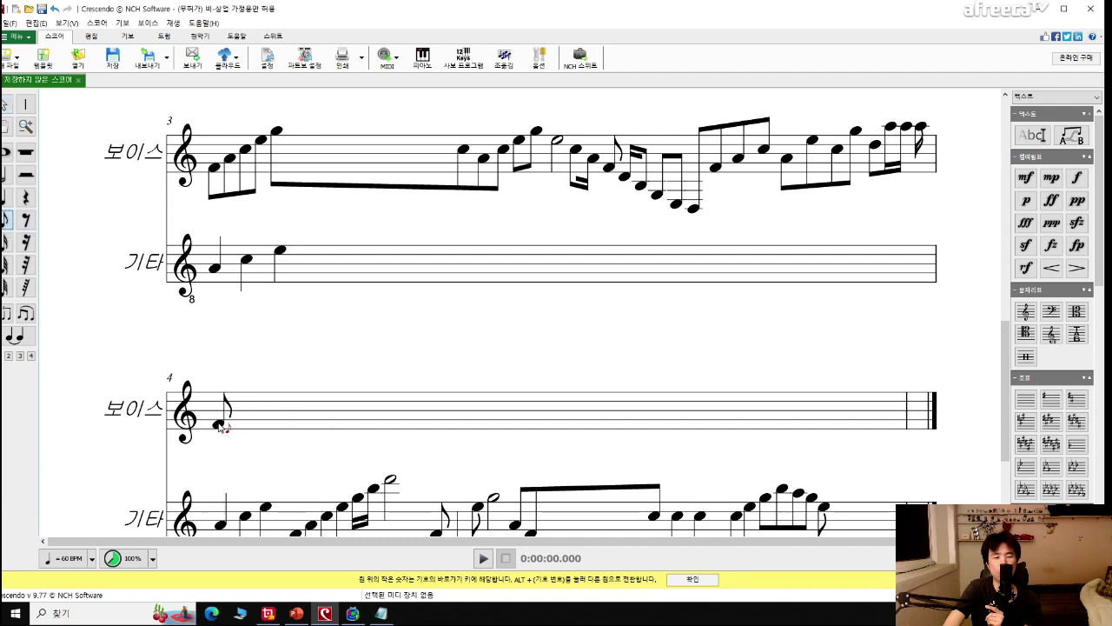
{"action": "left_click", "coordinate": [217, 416]}
{"action": "left_click", "coordinate": [234, 412]}
{"action": "left_click", "coordinate": [250, 406]}
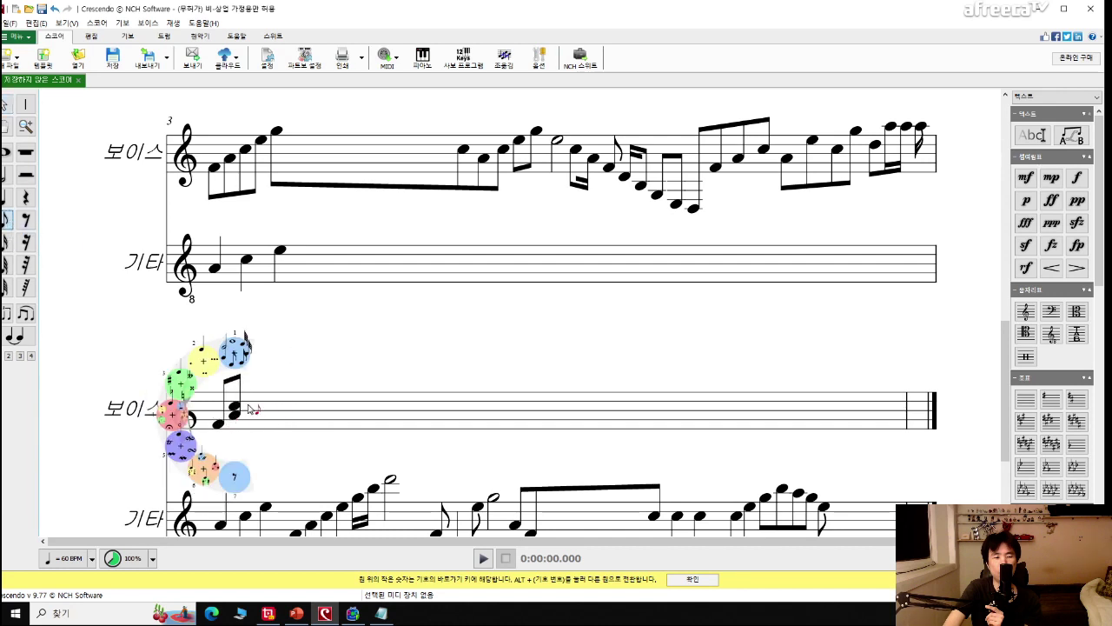
{"action": "left_click", "coordinate": [261, 398]}
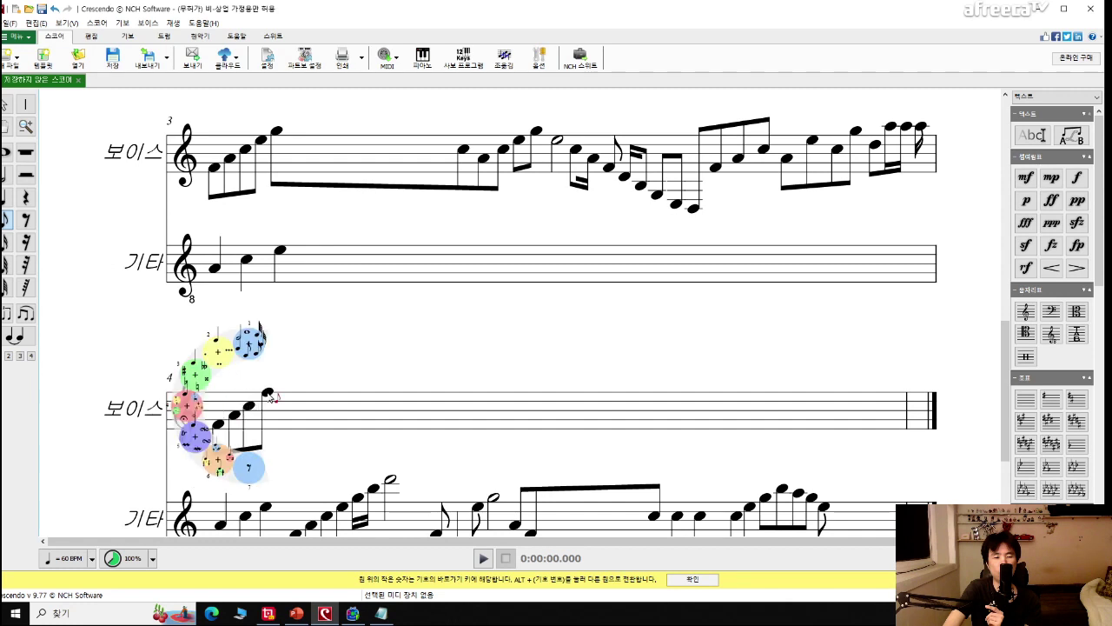
{"action": "left_click", "coordinate": [277, 391]}
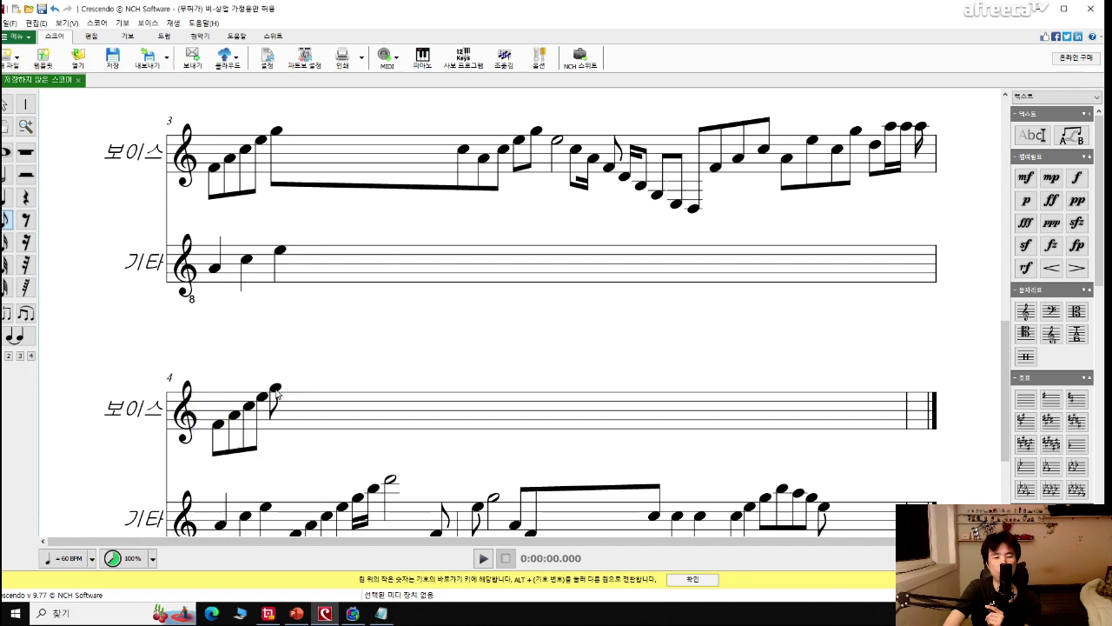
Return to the top of the score and start playback from the first measure.
{"action": "scroll", "coordinate": [389, 339], "scroll_direction": "down", "scroll_amount": 1}
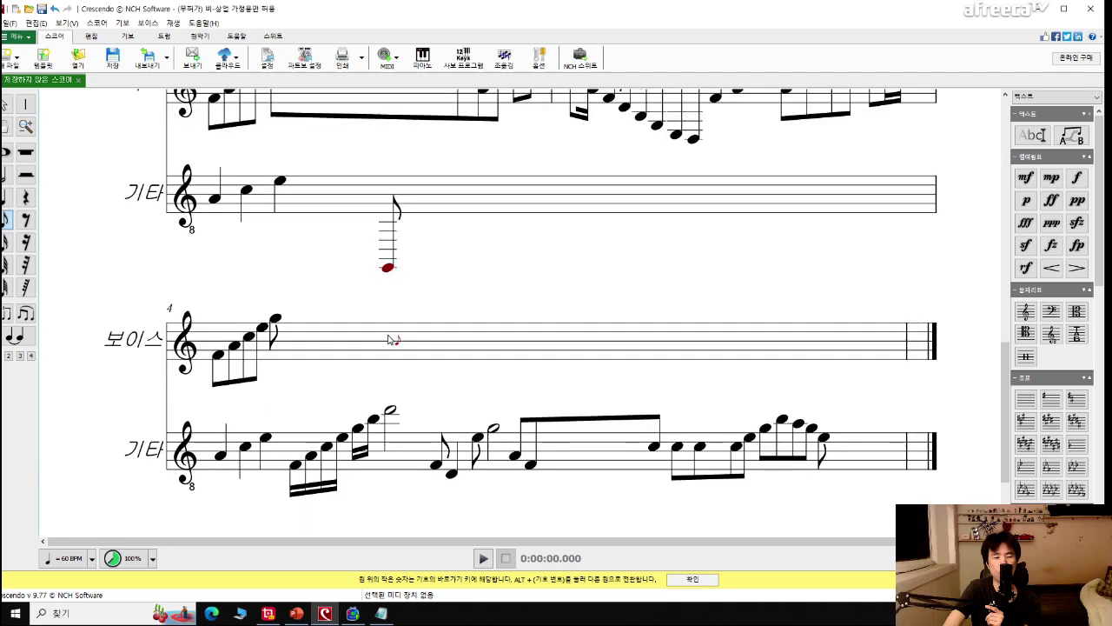
{"action": "scroll", "coordinate": [470, 300], "scroll_direction": "up", "scroll_amount": 1}
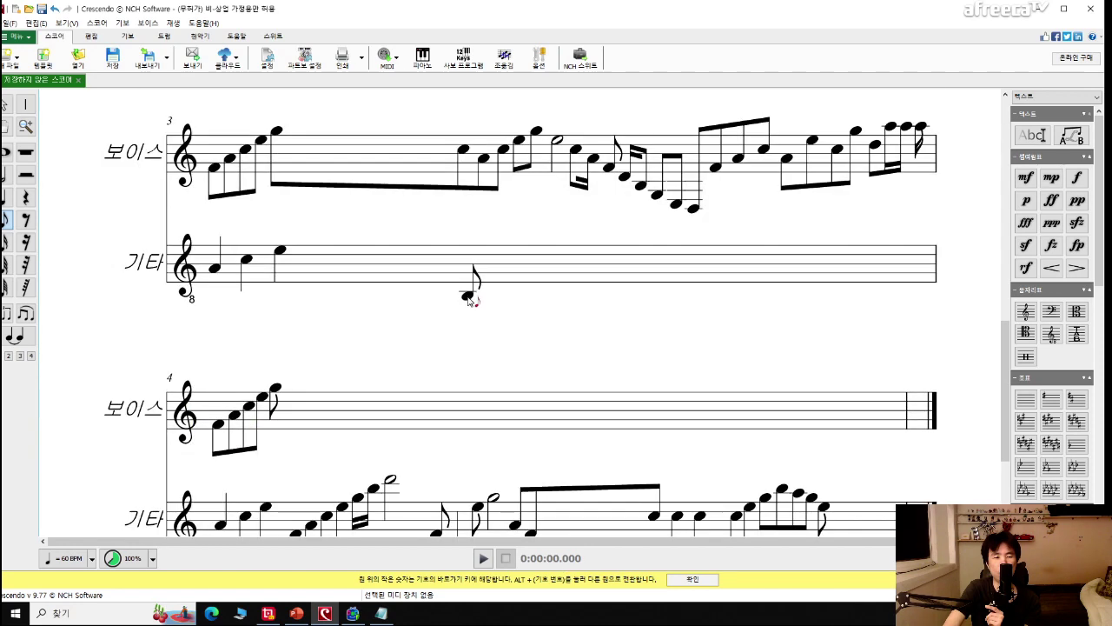
{"action": "scroll", "coordinate": [479, 358], "scroll_direction": "up", "scroll_amount": 5}
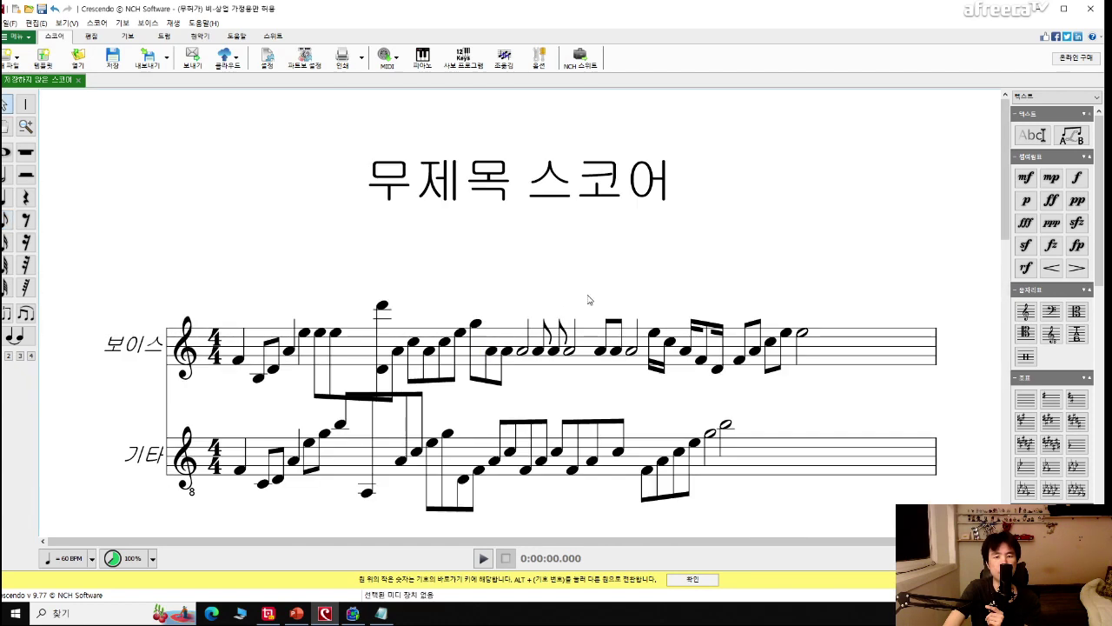
{"action": "key", "text": "space"}
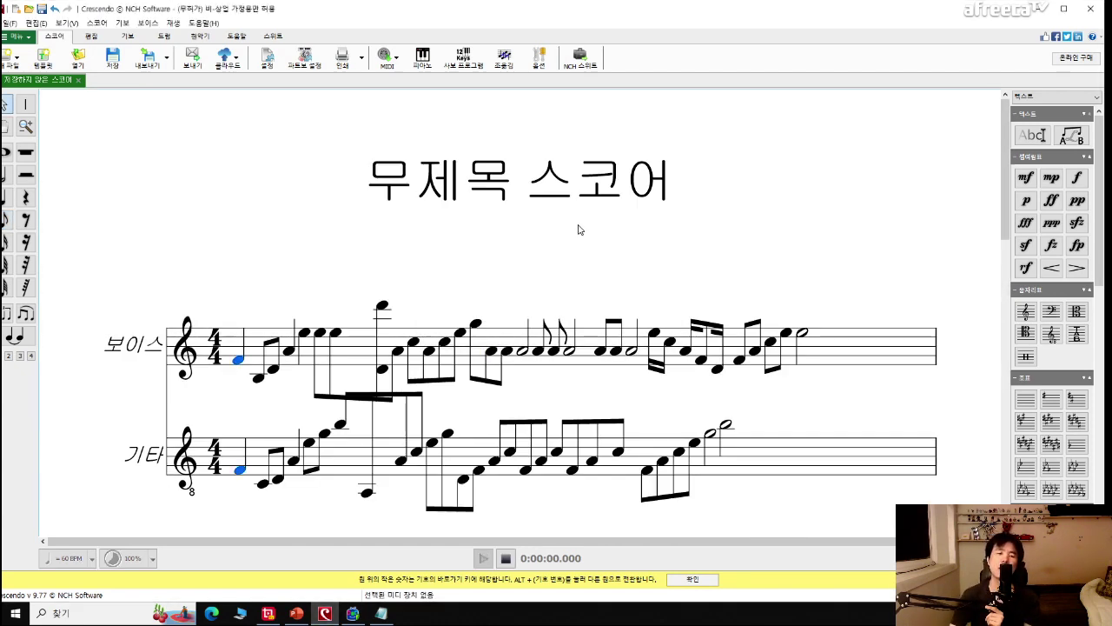
Listen to the playback into measure 3, return to measure 2, and stop playback.
{"action": "mouse_move", "coordinate": [381, 611]}
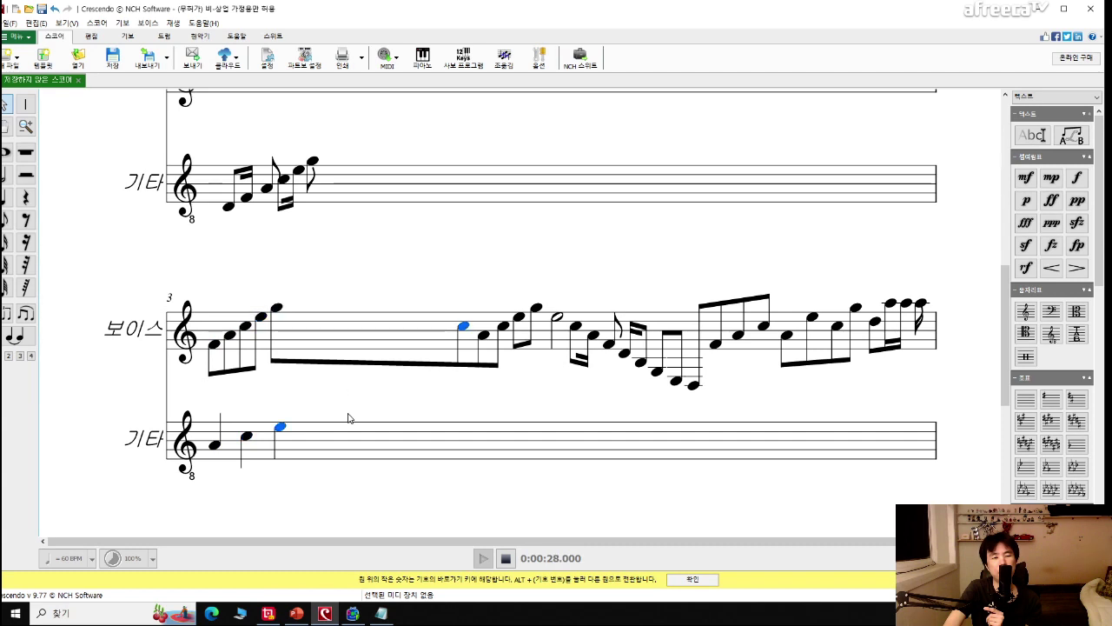
{"action": "scroll", "coordinate": [310, 353], "scroll_direction": "up", "scroll_amount": 4}
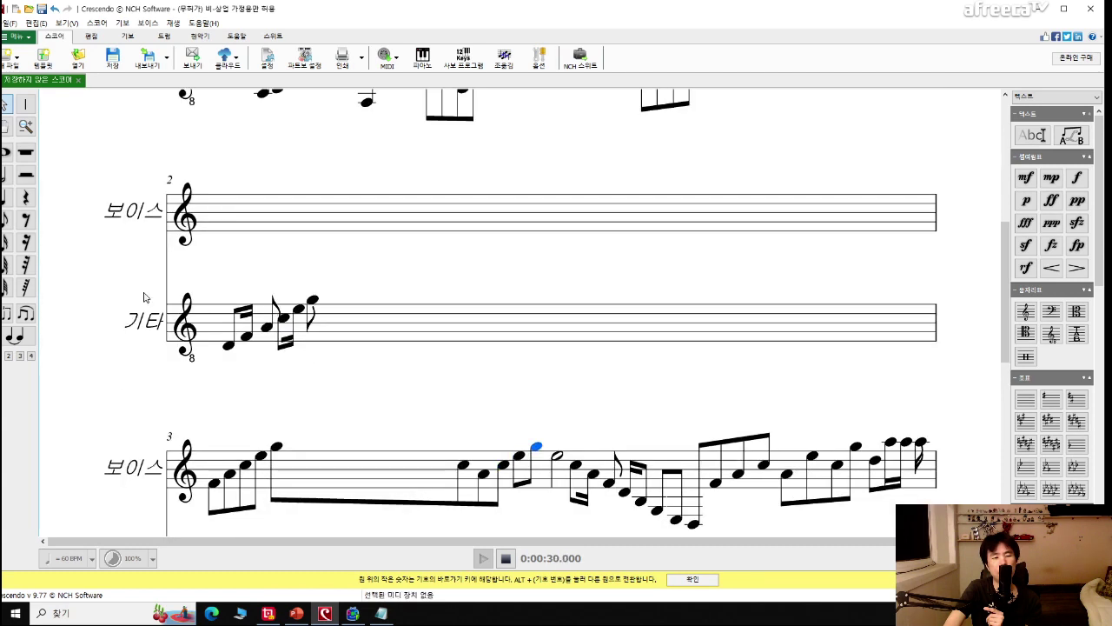
{"action": "key", "text": "space"}
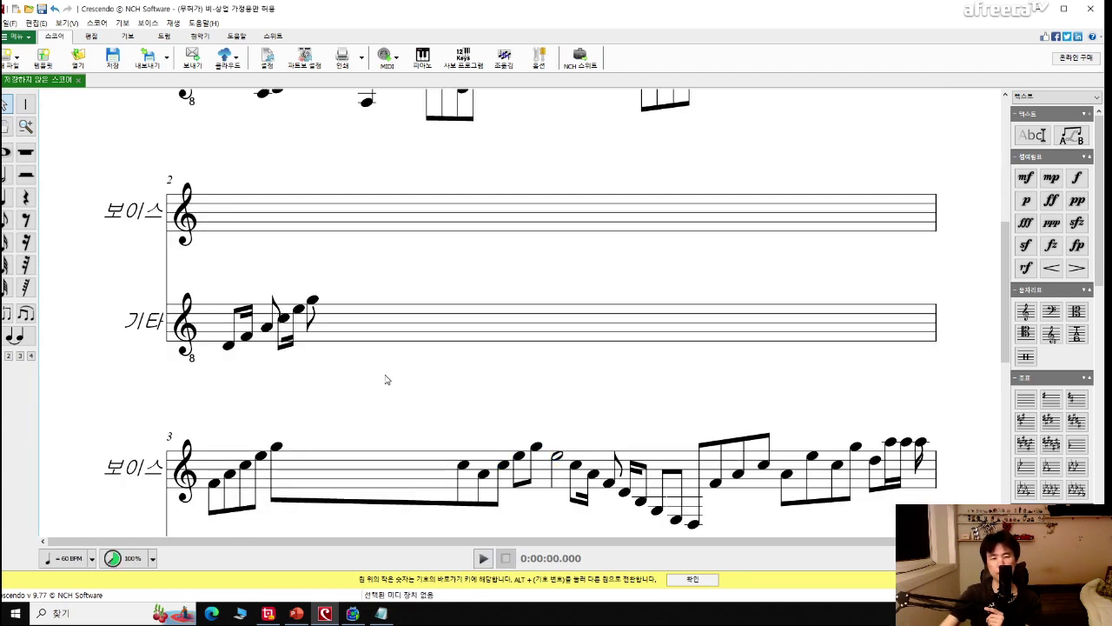
Add eighth notes A and F after the opening guitar run in measure 2, cutting the stray low note under the F.
{"action": "left_click", "coordinate": [7, 219]}
{"action": "left_click", "coordinate": [839, 311]}
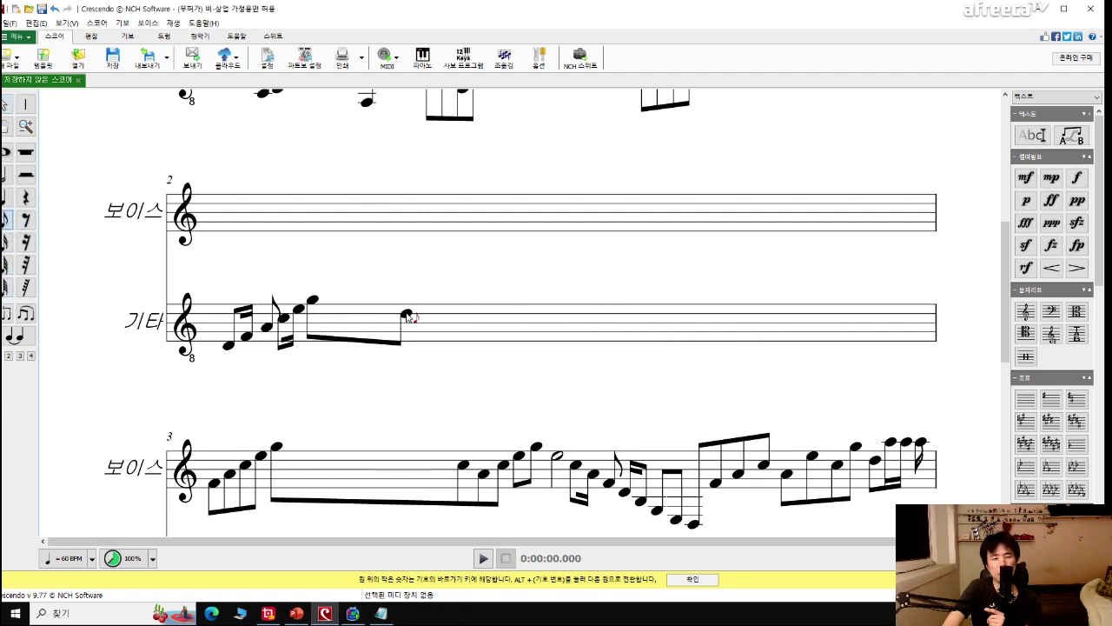
{"action": "left_click", "coordinate": [434, 323]}
{"action": "left_click", "coordinate": [453, 334]}
{"action": "left_click", "coordinate": [464, 350]}
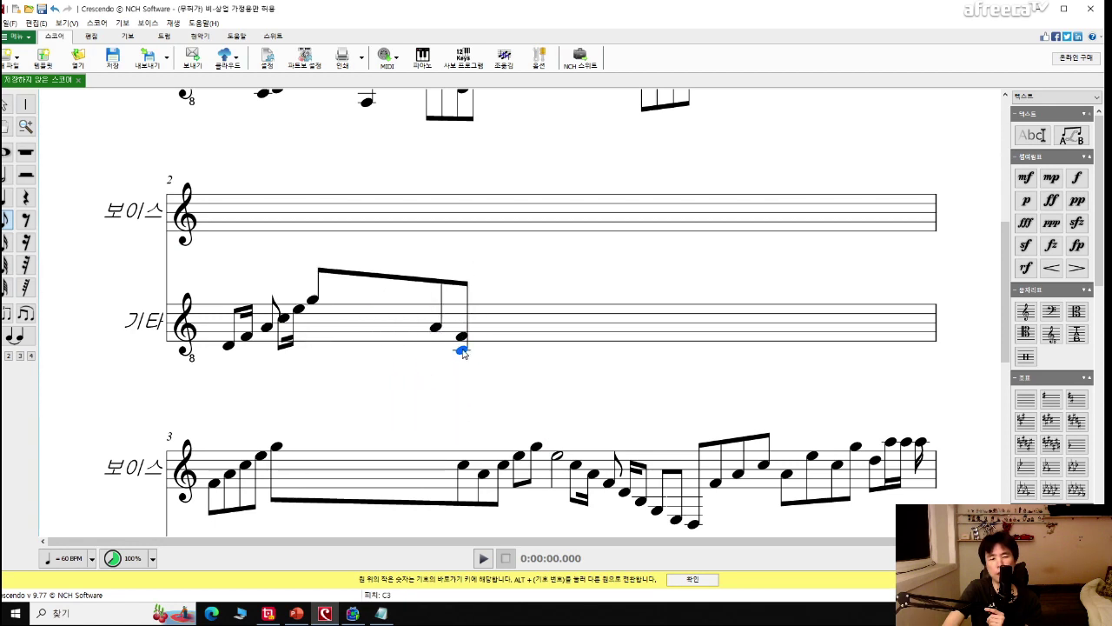
{"action": "right_click", "coordinate": [463, 352]}
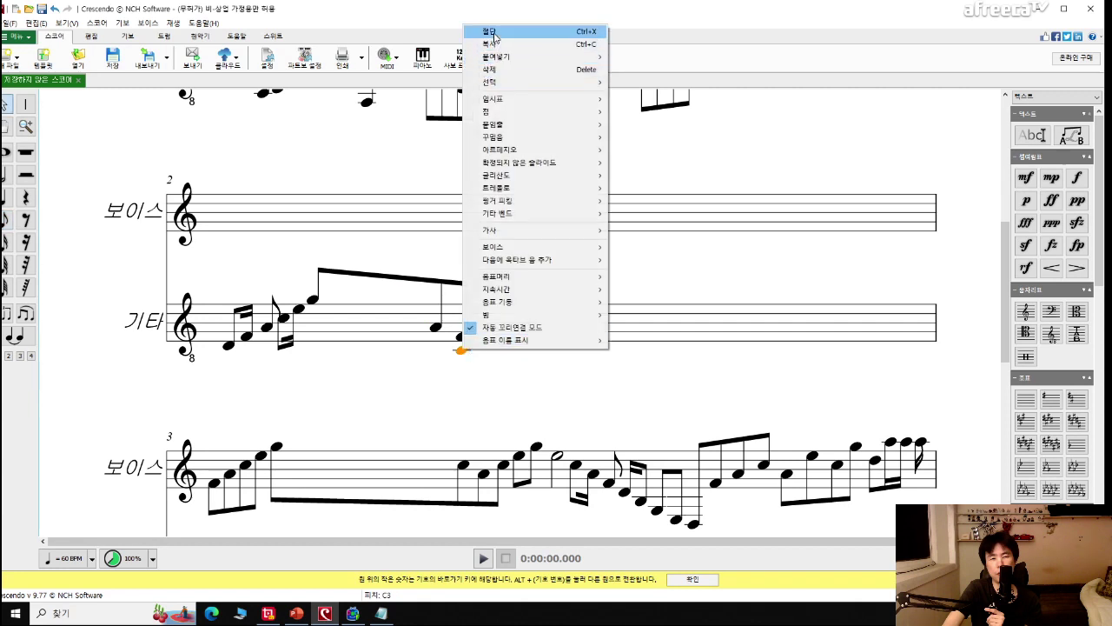
{"action": "left_click", "coordinate": [495, 30]}
{"action": "left_click", "coordinate": [462, 335]}
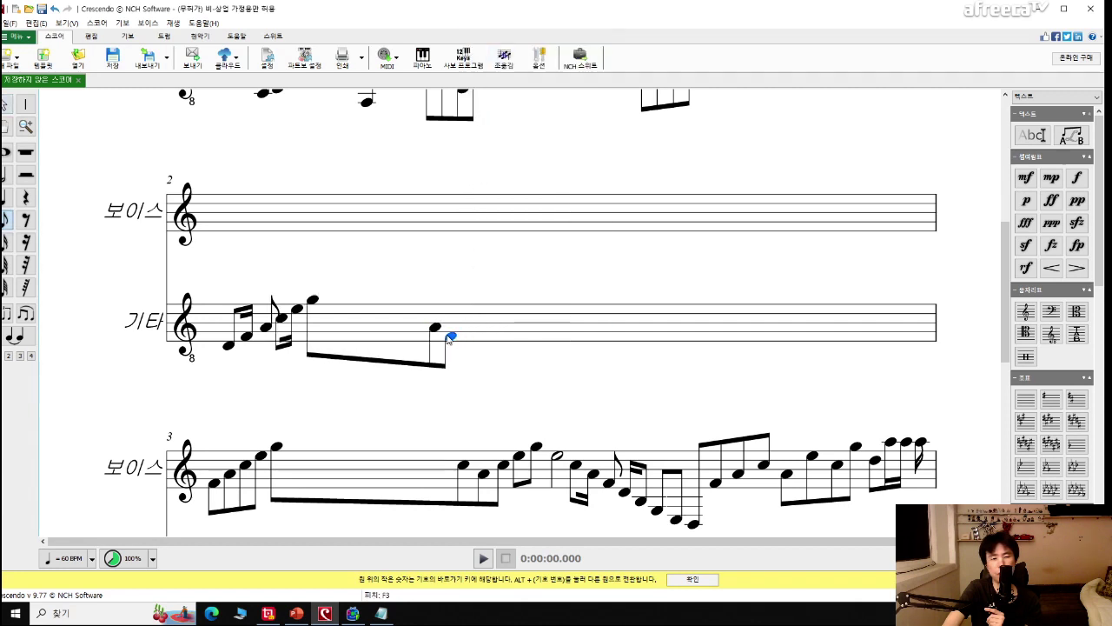
Continue the measure 2 guitar line with eighth notes D, low B, A and F.
{"action": "left_click", "coordinate": [465, 348]}
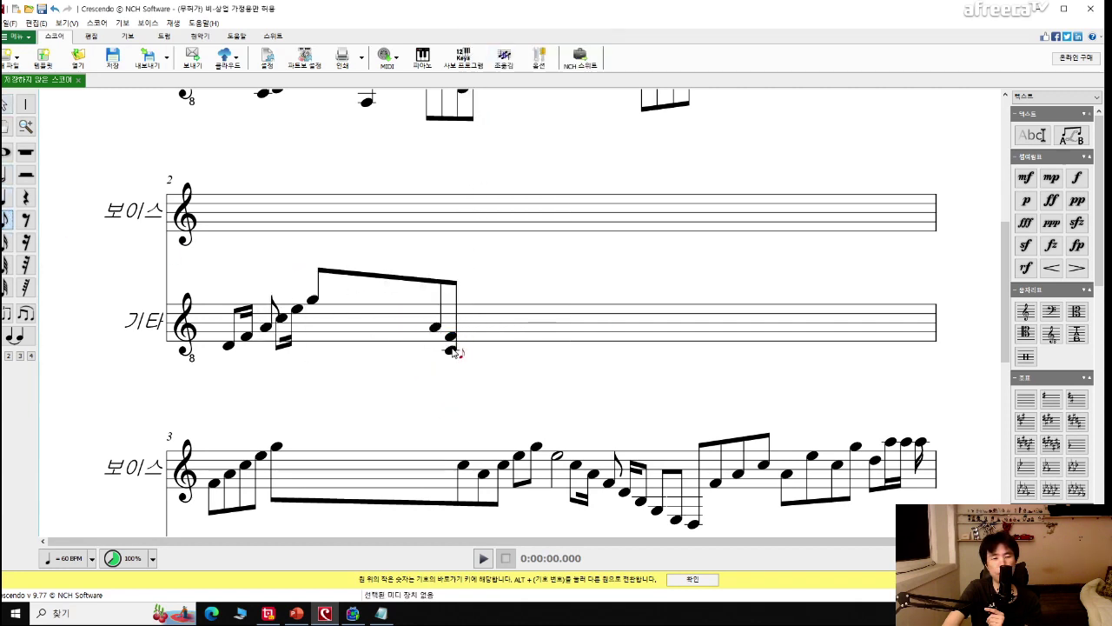
{"action": "left_click", "coordinate": [479, 350]}
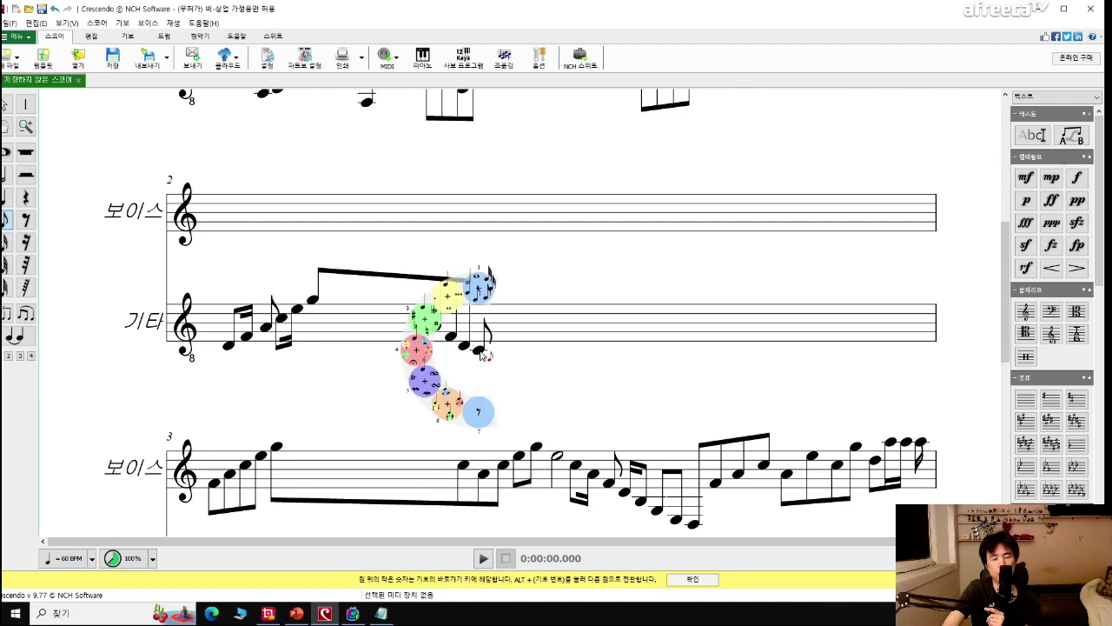
{"action": "left_click", "coordinate": [478, 351]}
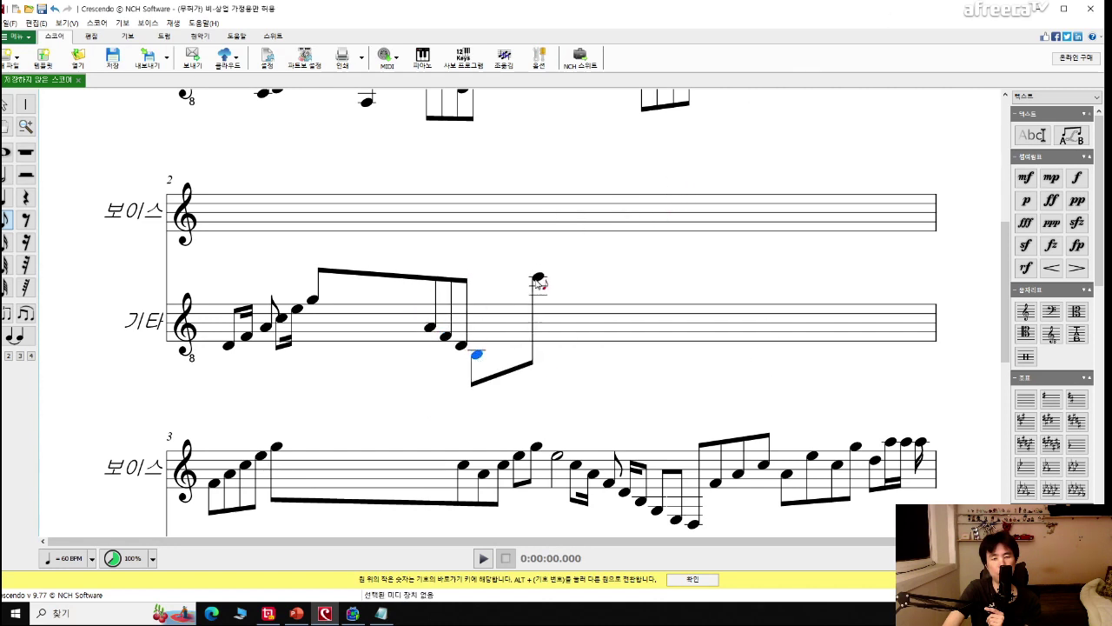
{"action": "left_click", "coordinate": [492, 326]}
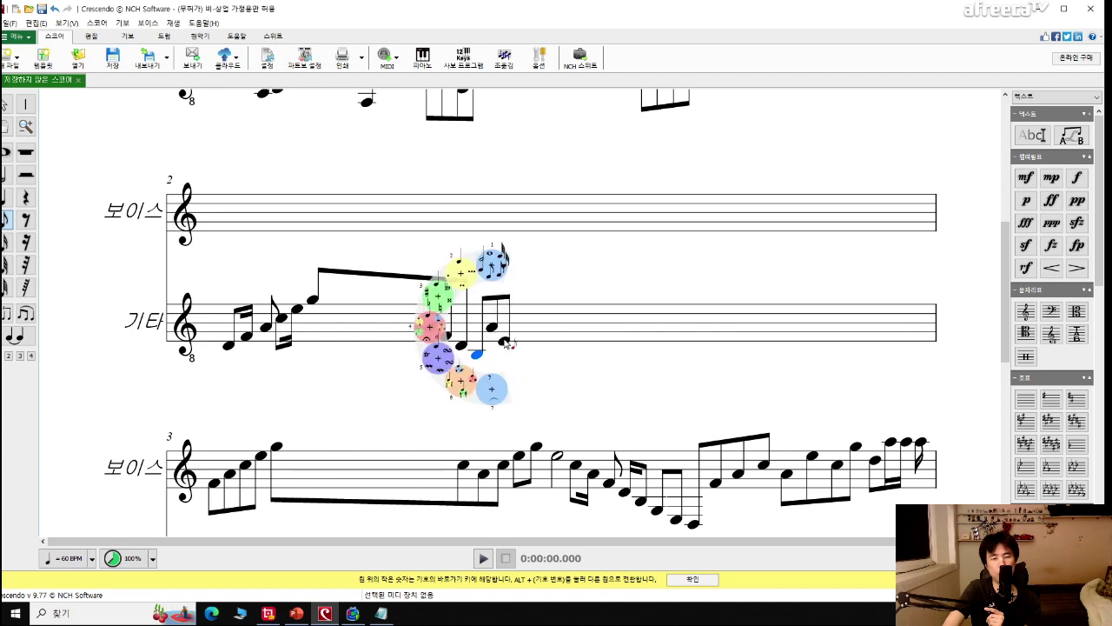
{"action": "left_click", "coordinate": [508, 343]}
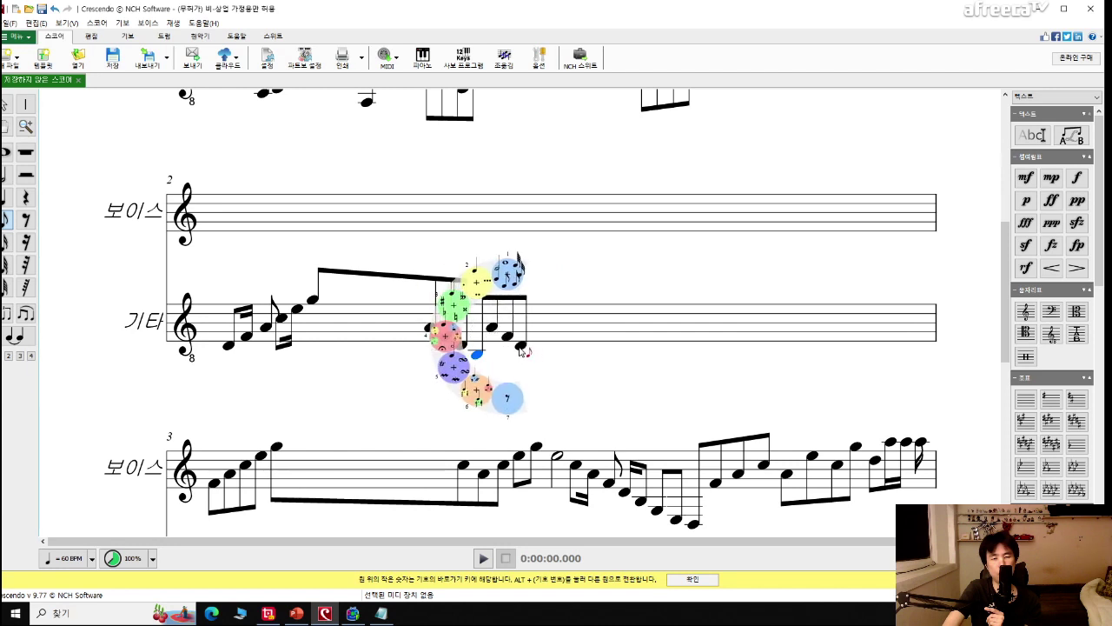
{"action": "key", "text": "Escape"}
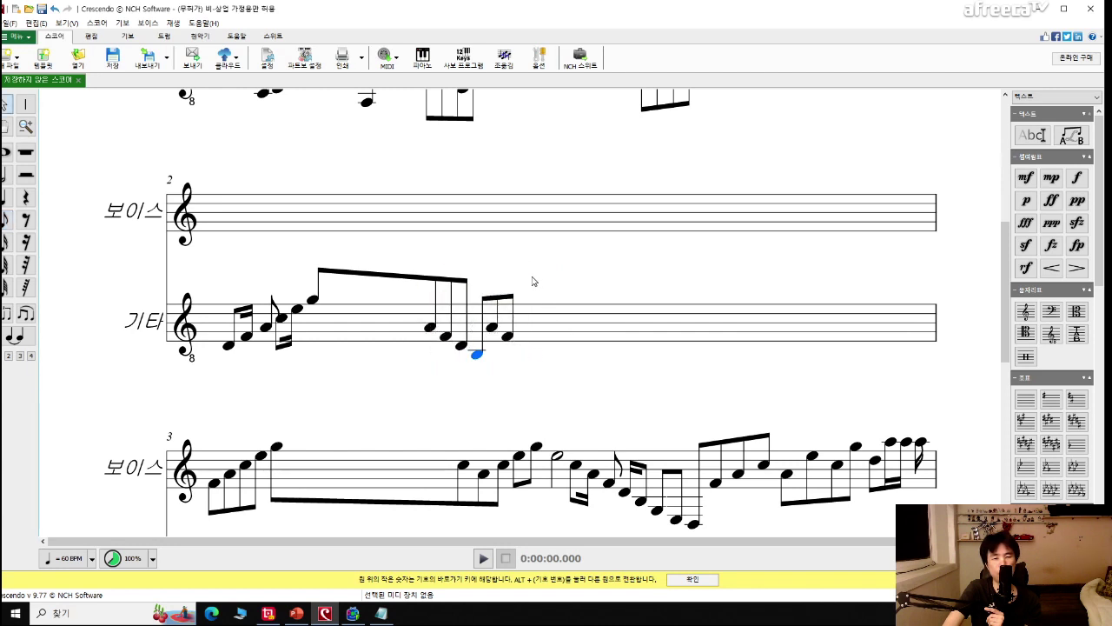
Play the score from the first guitar note of measure 2 into measure 3 and stop playback.
{"action": "left_click", "coordinate": [228, 345]}
{"action": "key", "text": "space"}
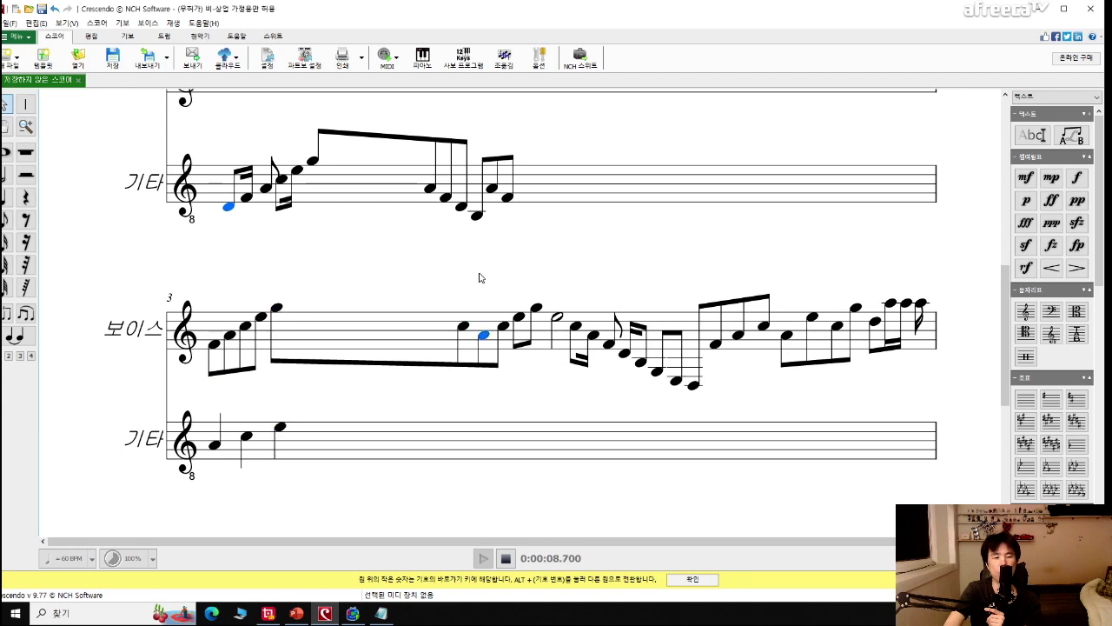
{"action": "key", "text": "space"}
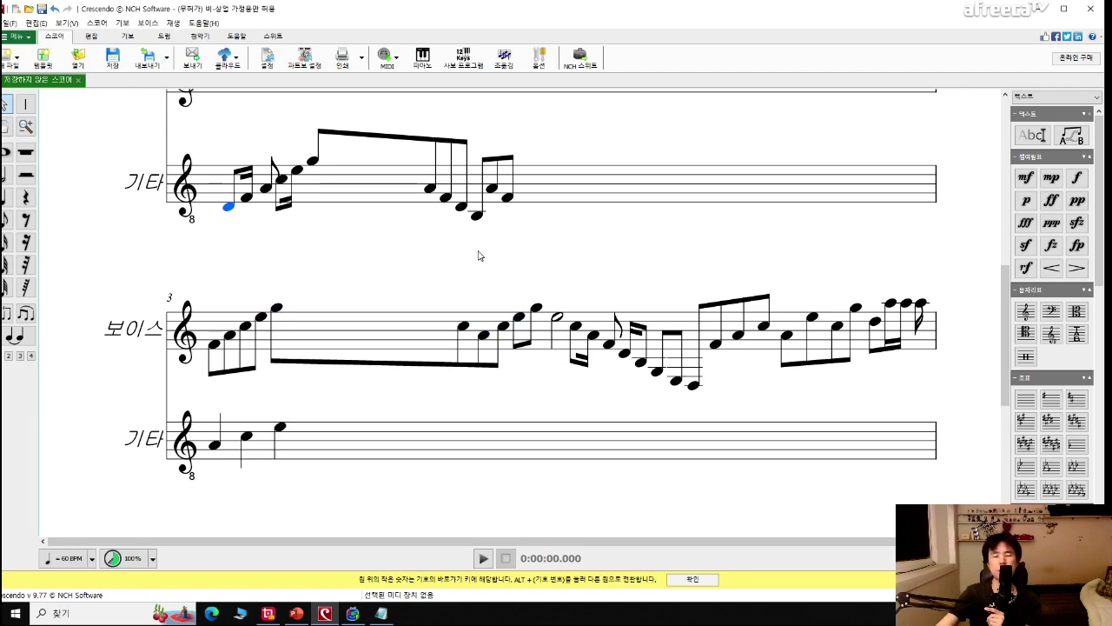
Play the score from the first measure, check the Notepad lyrics during measure 3, and return to the score to stop playback.
{"action": "scroll", "coordinate": [476, 253], "scroll_direction": "up", "scroll_amount": 6}
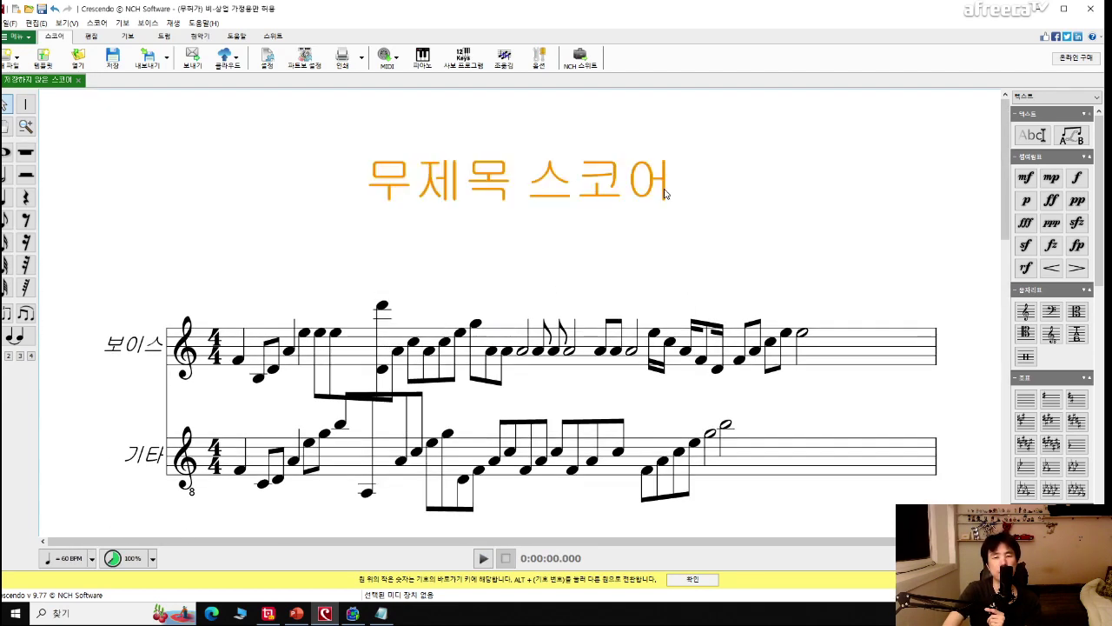
{"action": "key", "text": "space"}
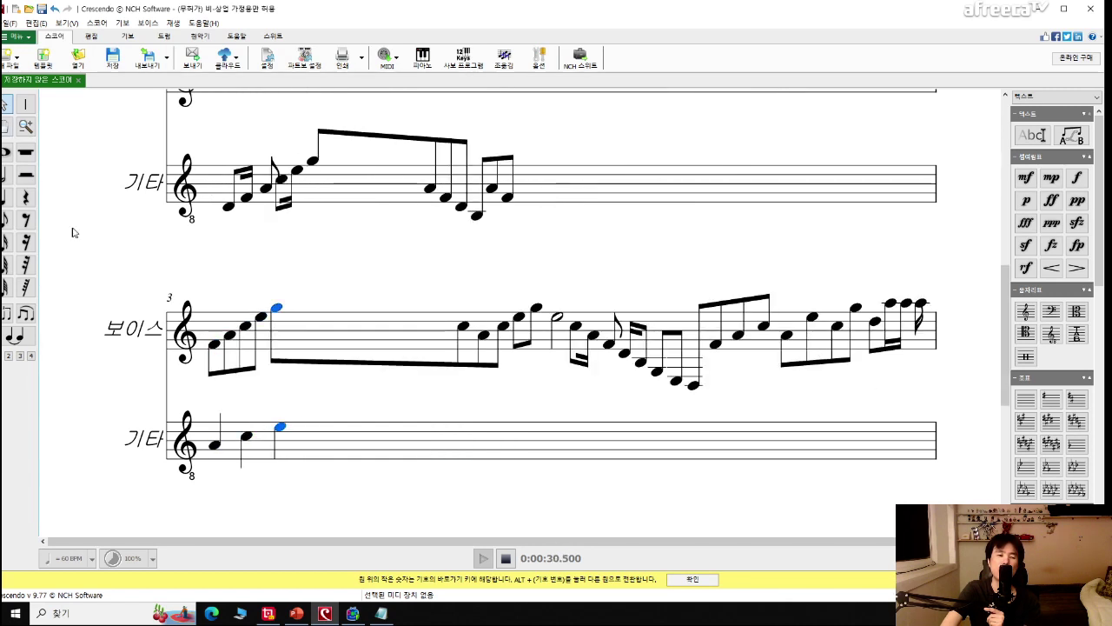
{"action": "left_click", "coordinate": [380, 613]}
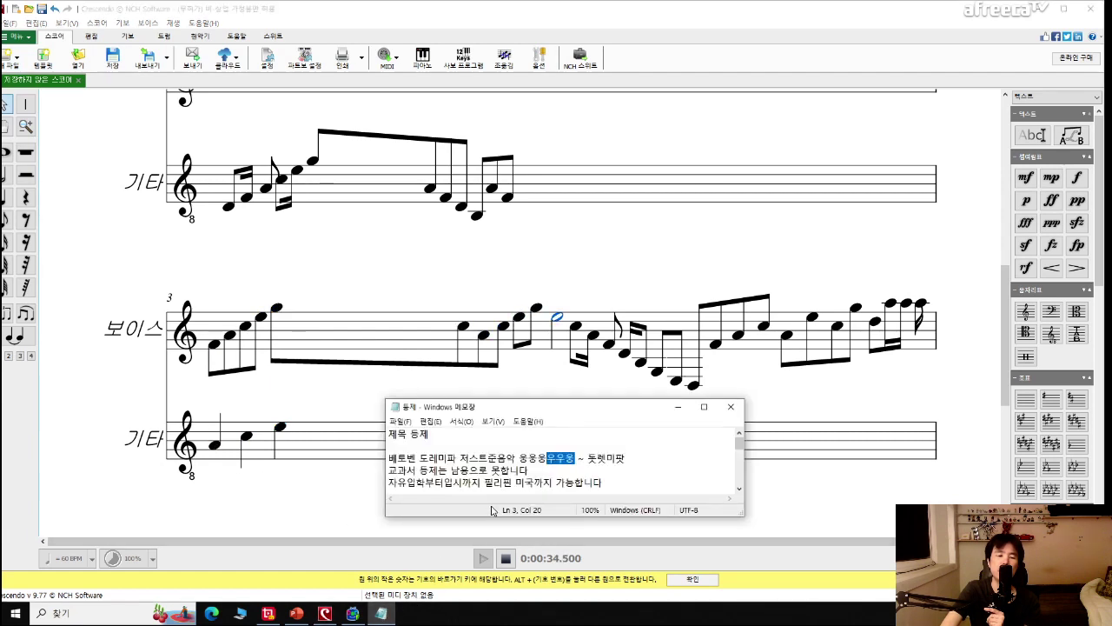
{"action": "left_click", "coordinate": [679, 406]}
{"action": "left_click", "coordinate": [607, 283]}
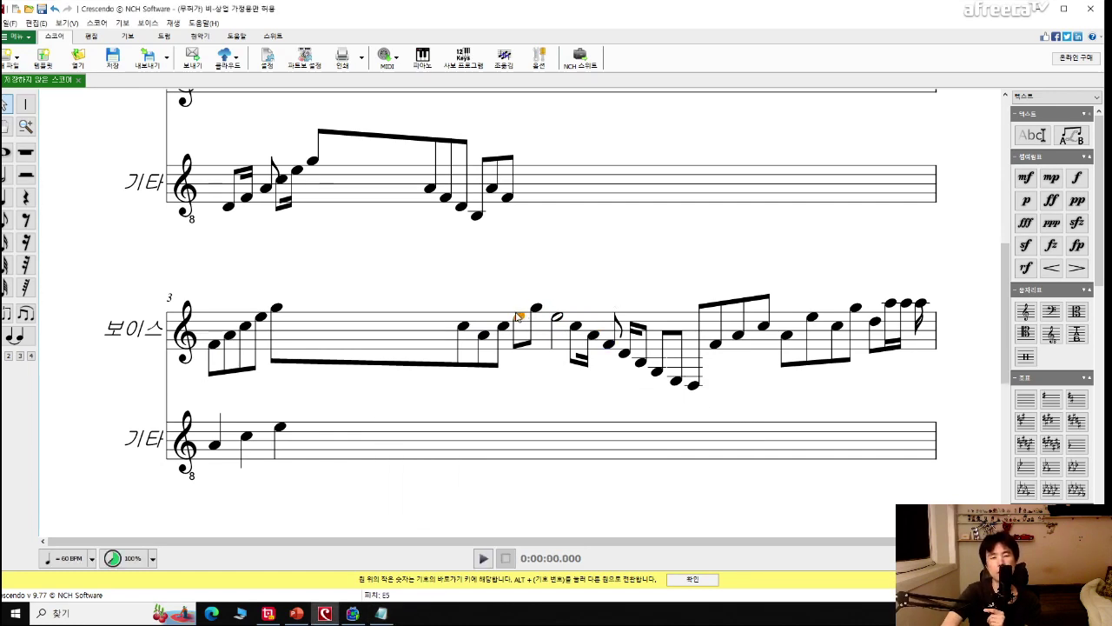
Review the voice and guitar staves from measure 1 through measure 4, checking the gaps in measures 3 and 4.
{"action": "scroll", "coordinate": [556, 299], "scroll_direction": "up", "scroll_amount": 1}
{"action": "scroll", "coordinate": [513, 321], "scroll_direction": "up", "scroll_amount": 6}
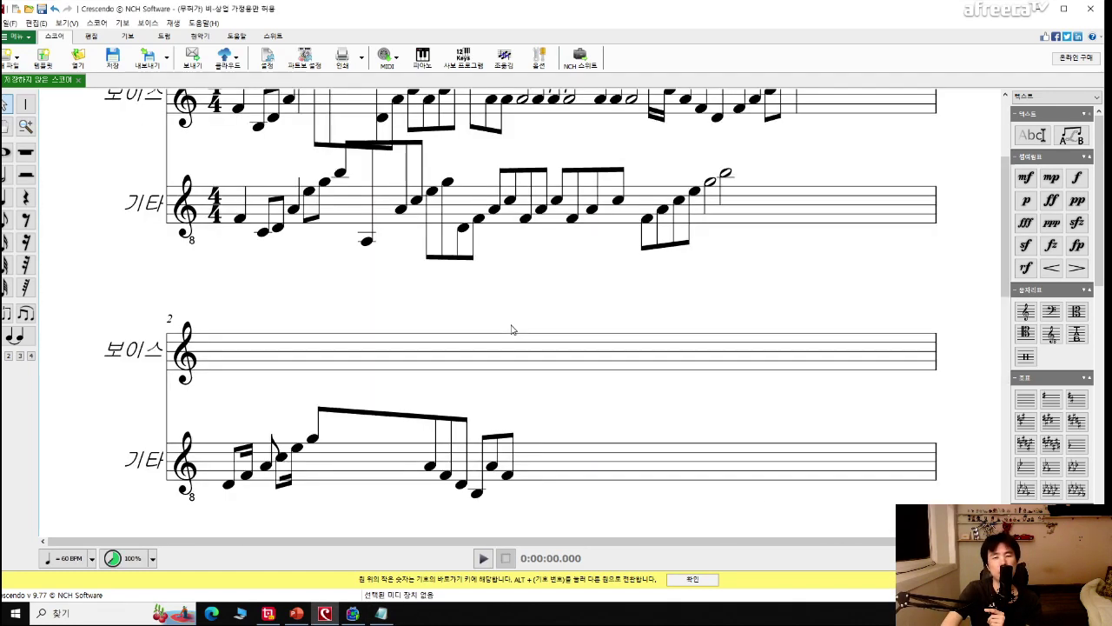
{"action": "scroll", "coordinate": [513, 331], "scroll_direction": "down", "scroll_amount": 10}
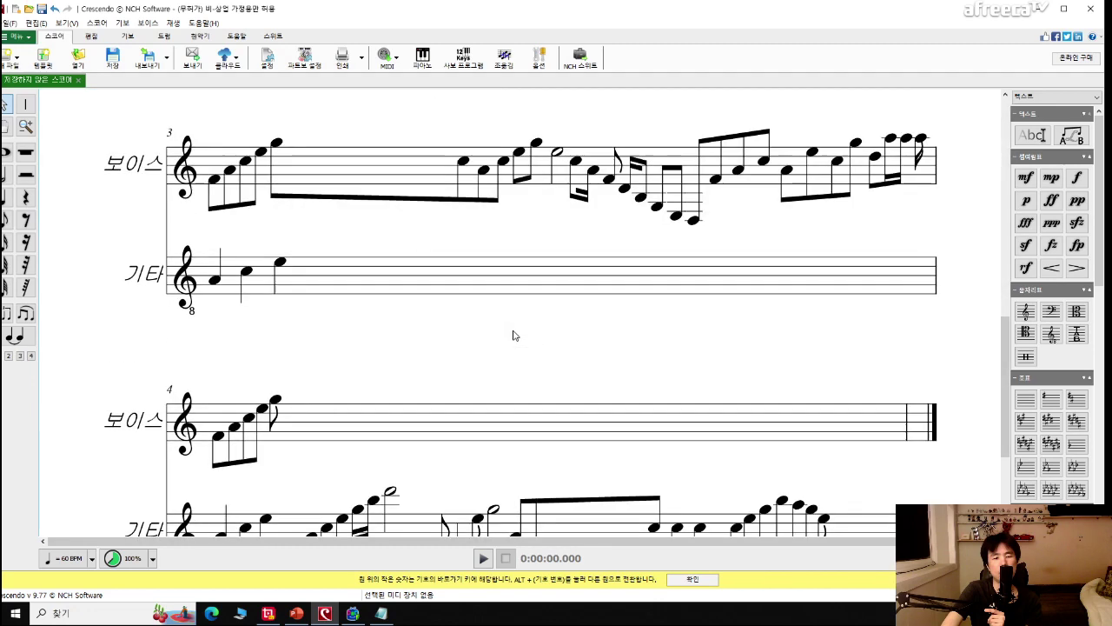
{"action": "scroll", "coordinate": [393, 286], "scroll_direction": "down", "scroll_amount": 1}
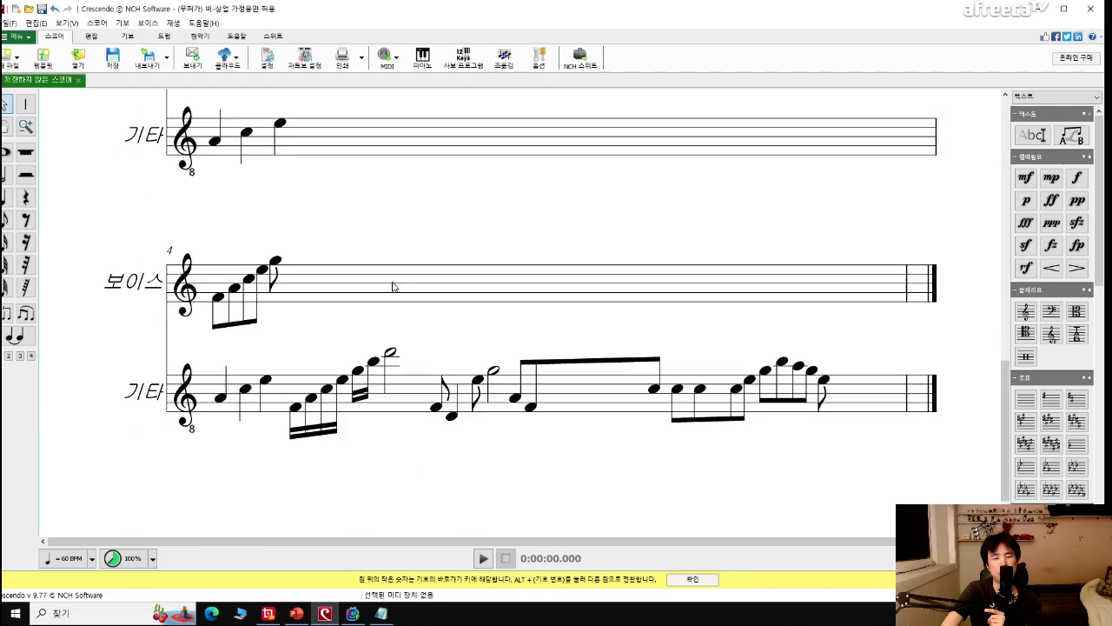
{"action": "scroll", "coordinate": [352, 282], "scroll_direction": "up", "scroll_amount": 3}
{"action": "scroll", "coordinate": [396, 214], "scroll_direction": "down", "scroll_amount": 4}
{"action": "scroll", "coordinate": [327, 260], "scroll_direction": "up", "scroll_amount": 1}
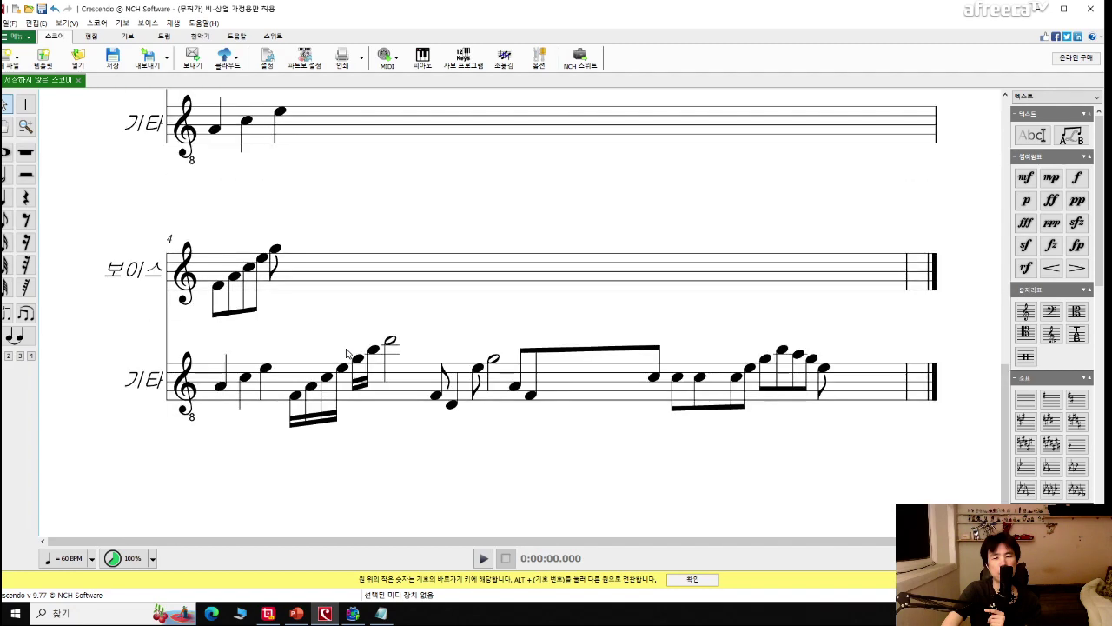
{"action": "scroll", "coordinate": [330, 287], "scroll_direction": "up", "scroll_amount": 2}
{"action": "left_click", "coordinate": [333, 281]}
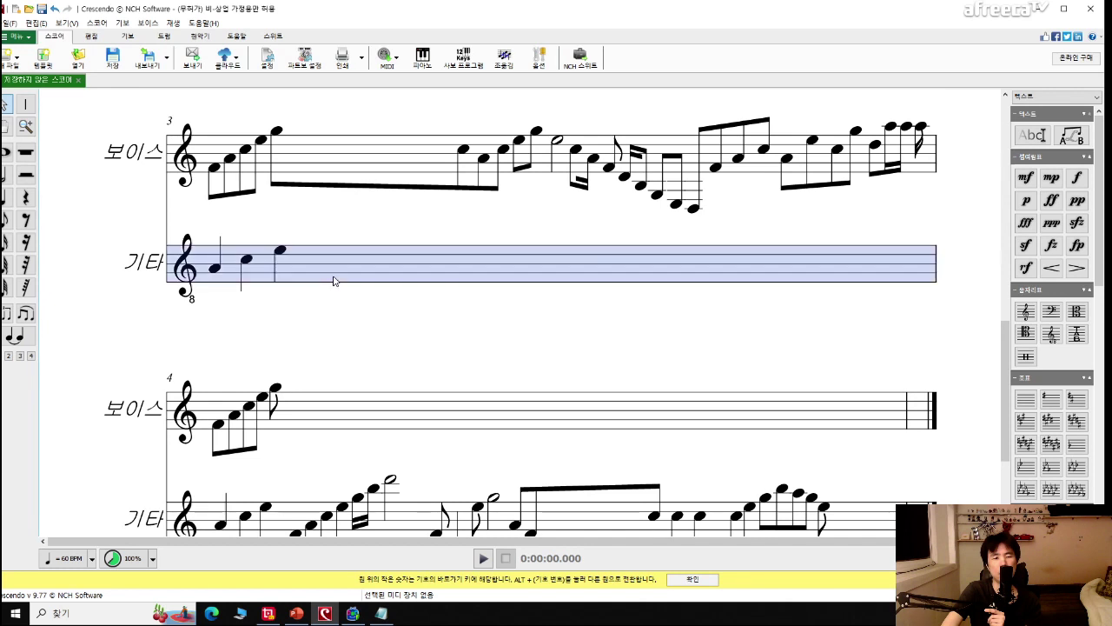
{"action": "left_click", "coordinate": [423, 344]}
{"action": "scroll", "coordinate": [423, 344], "scroll_direction": "down", "scroll_amount": 1}
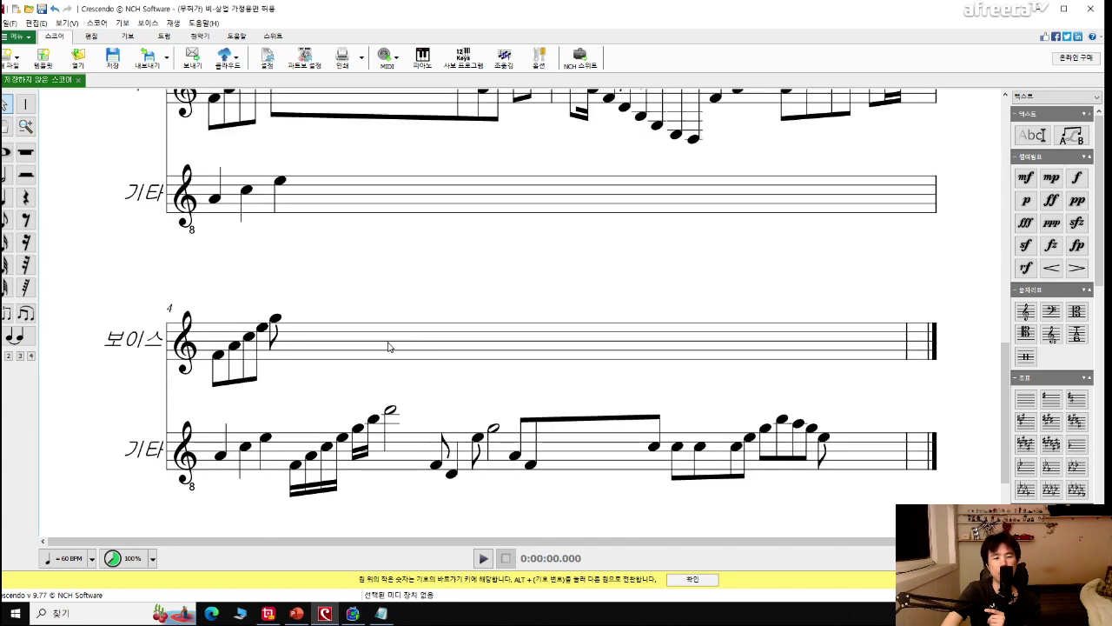
{"action": "scroll", "coordinate": [389, 346], "scroll_direction": "down", "scroll_amount": 2}
{"action": "scroll", "coordinate": [388, 346], "scroll_direction": "up", "scroll_amount": 5}
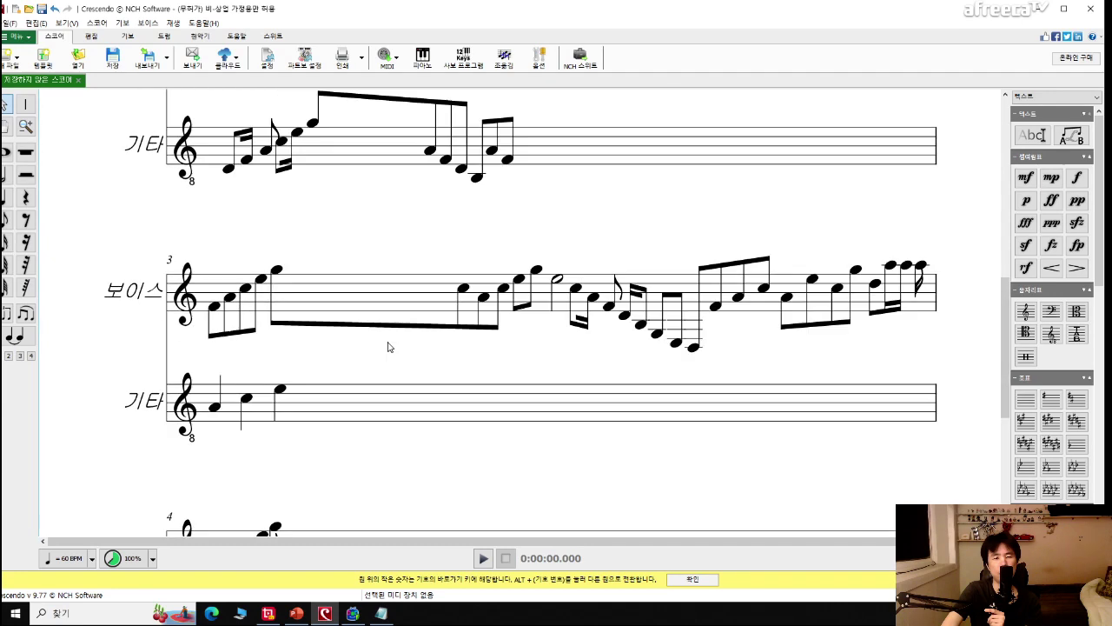
{"action": "scroll", "coordinate": [430, 296], "scroll_direction": "down", "scroll_amount": 3}
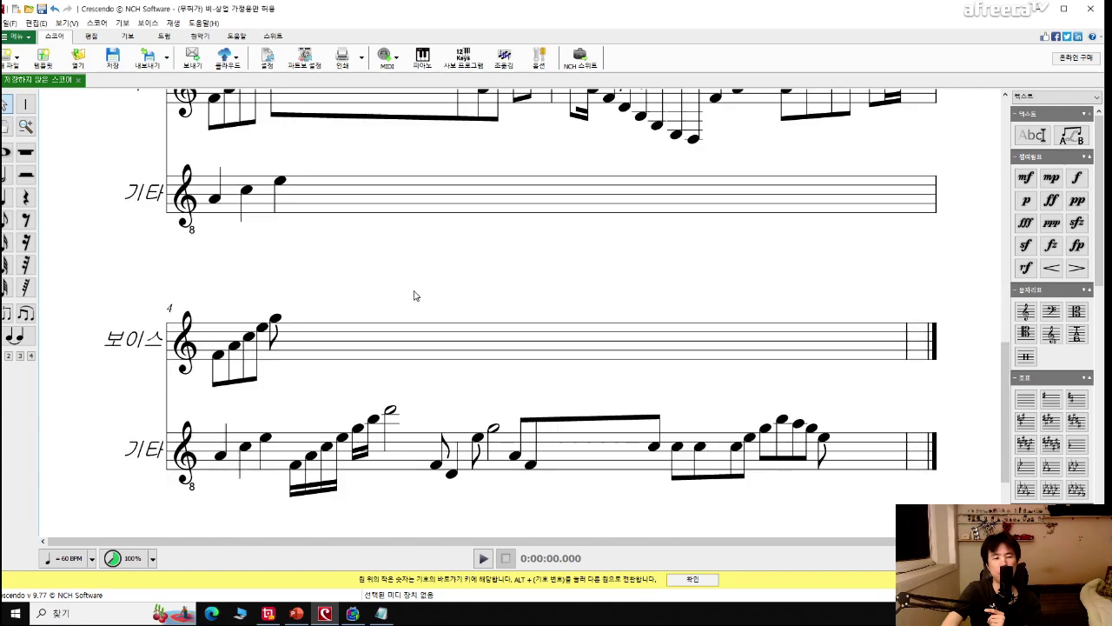
{"action": "scroll", "coordinate": [414, 296], "scroll_direction": "down", "scroll_amount": 1}
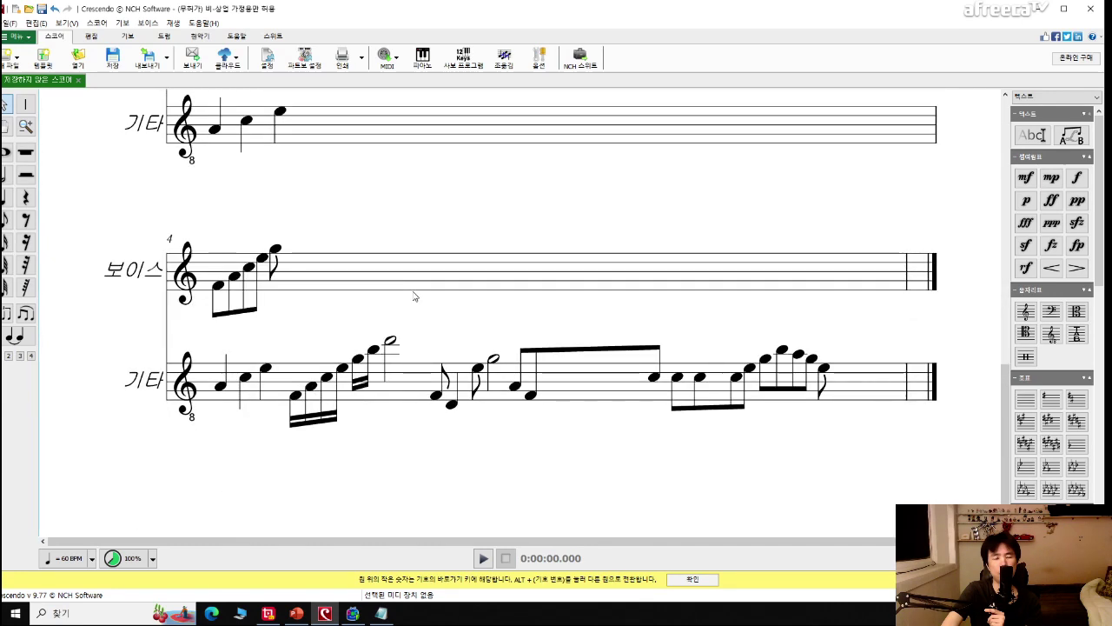
{"action": "scroll", "coordinate": [414, 296], "scroll_direction": "up", "scroll_amount": 1}
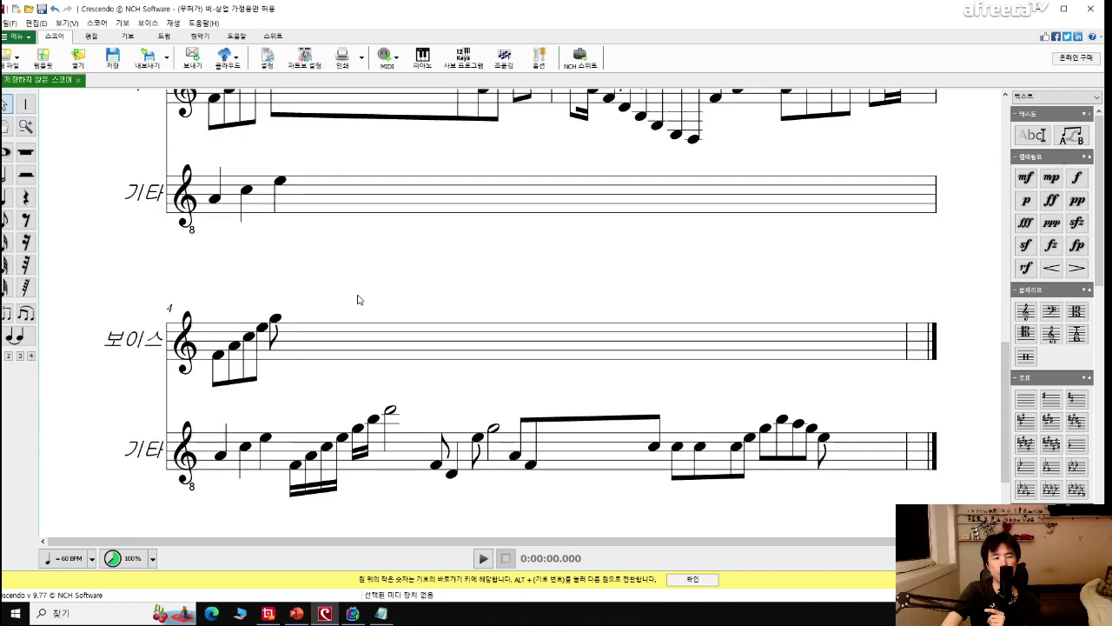
Select the voice staff of measure 4 and compare its notes with the staves of measure 3.
{"action": "left_click", "coordinate": [291, 340]}
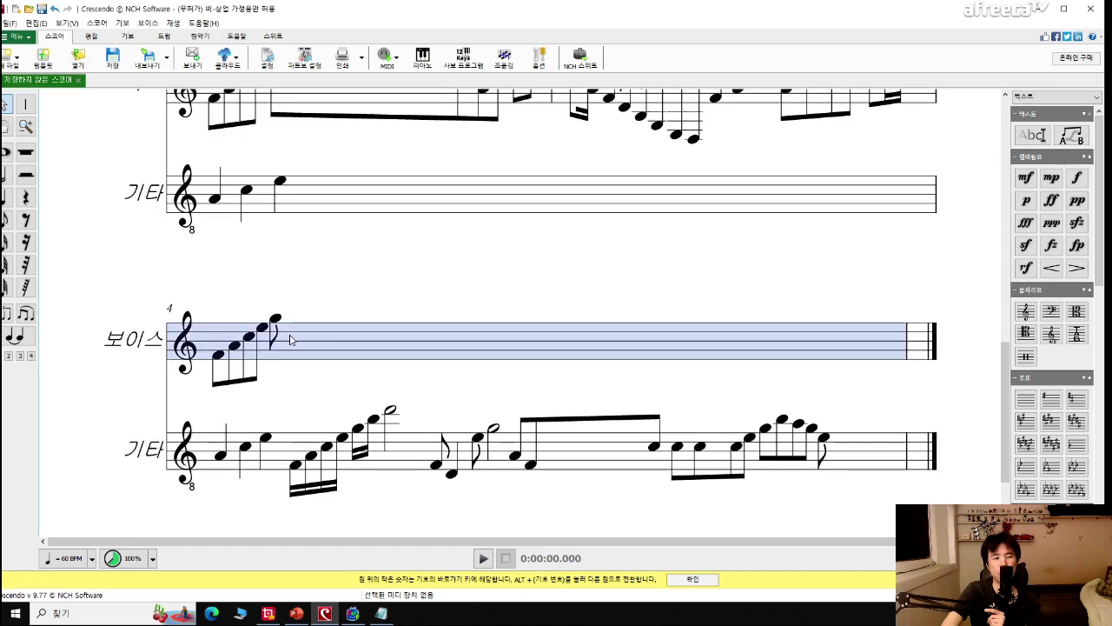
{"action": "scroll", "coordinate": [318, 313], "scroll_direction": "up", "scroll_amount": 1}
{"action": "scroll", "coordinate": [318, 313], "scroll_direction": "down", "scroll_amount": 1}
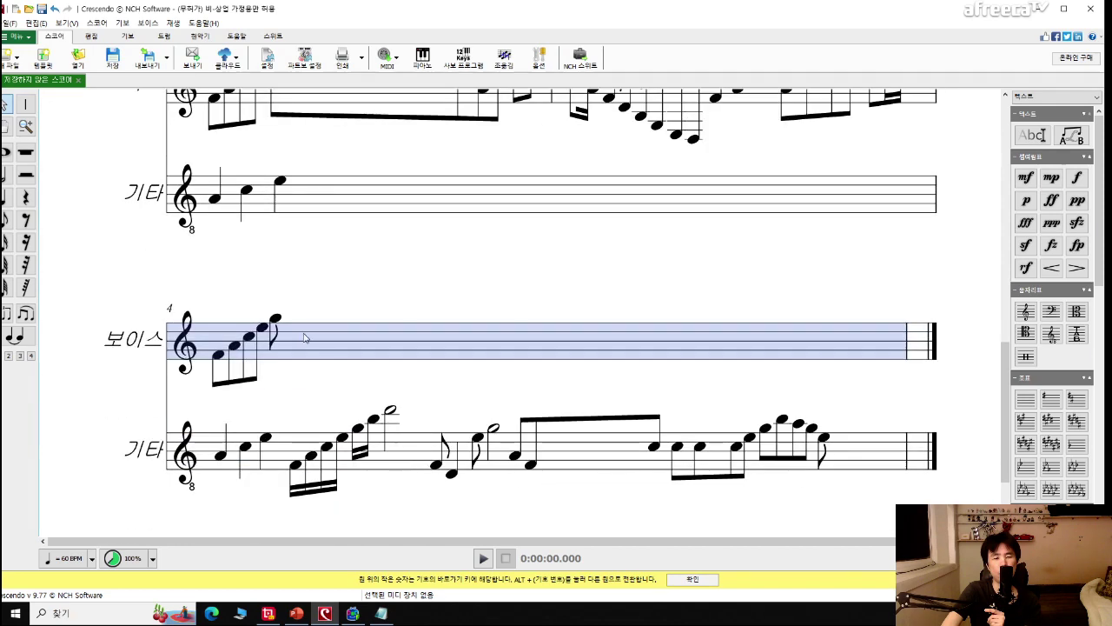
{"action": "scroll", "coordinate": [273, 359], "scroll_direction": "up", "scroll_amount": 1}
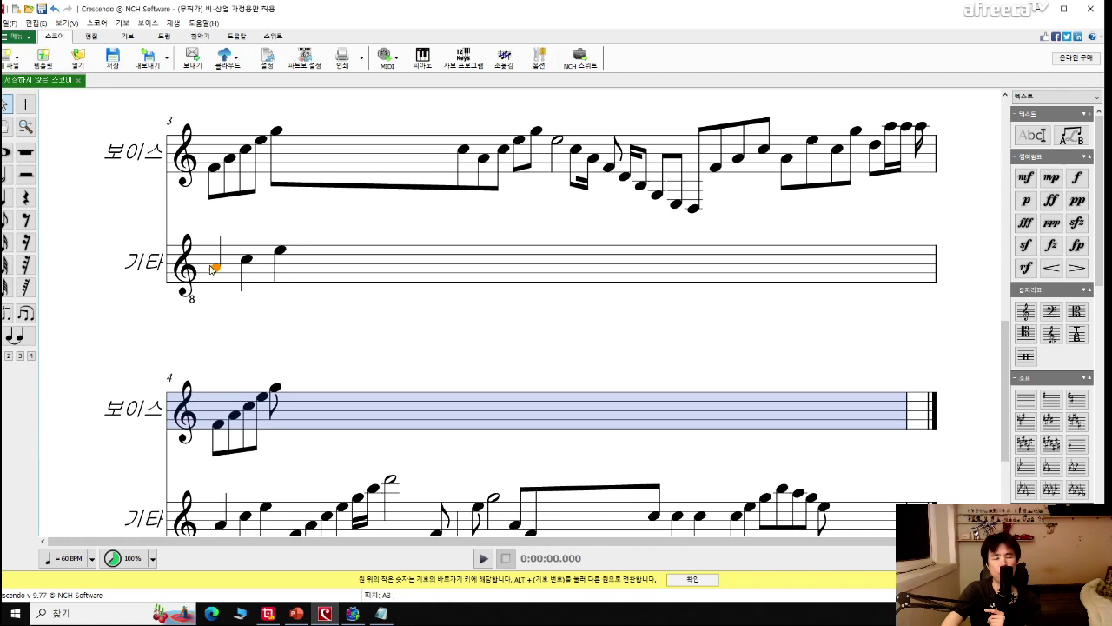
{"action": "scroll", "coordinate": [370, 276], "scroll_direction": "down", "scroll_amount": 2}
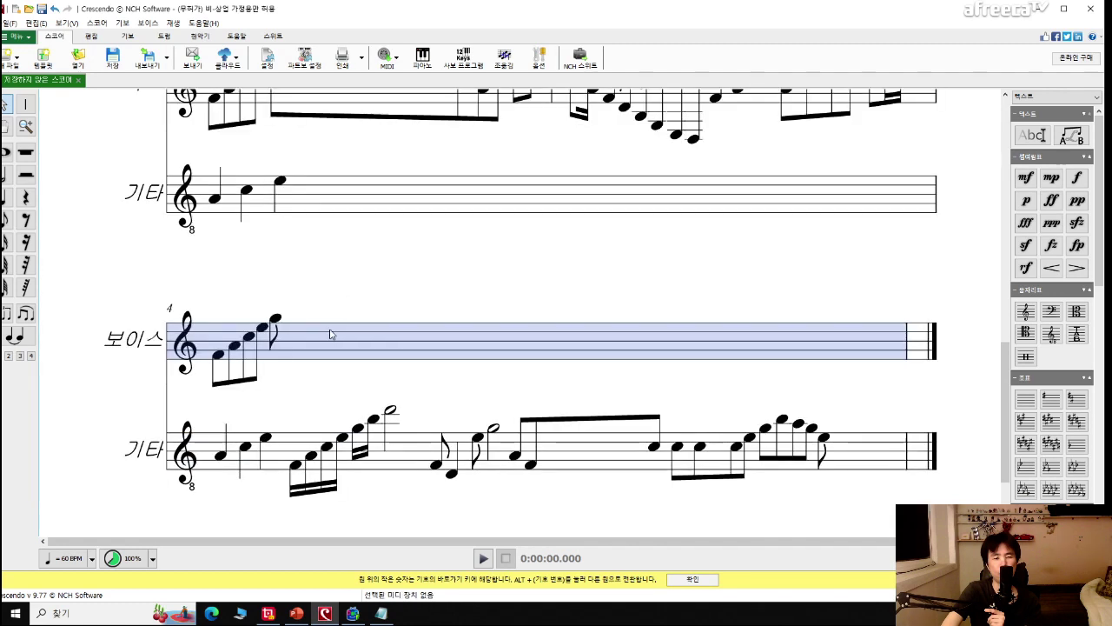
{"action": "scroll", "coordinate": [330, 339], "scroll_direction": "up", "scroll_amount": 2}
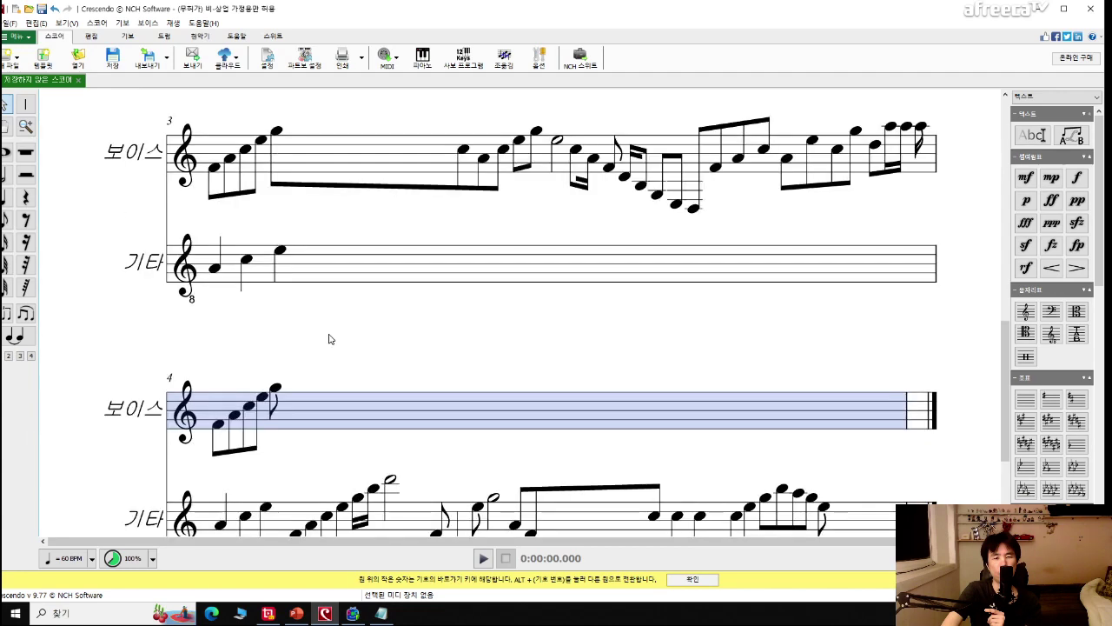
{"action": "scroll", "coordinate": [330, 339], "scroll_direction": "up", "scroll_amount": 2}
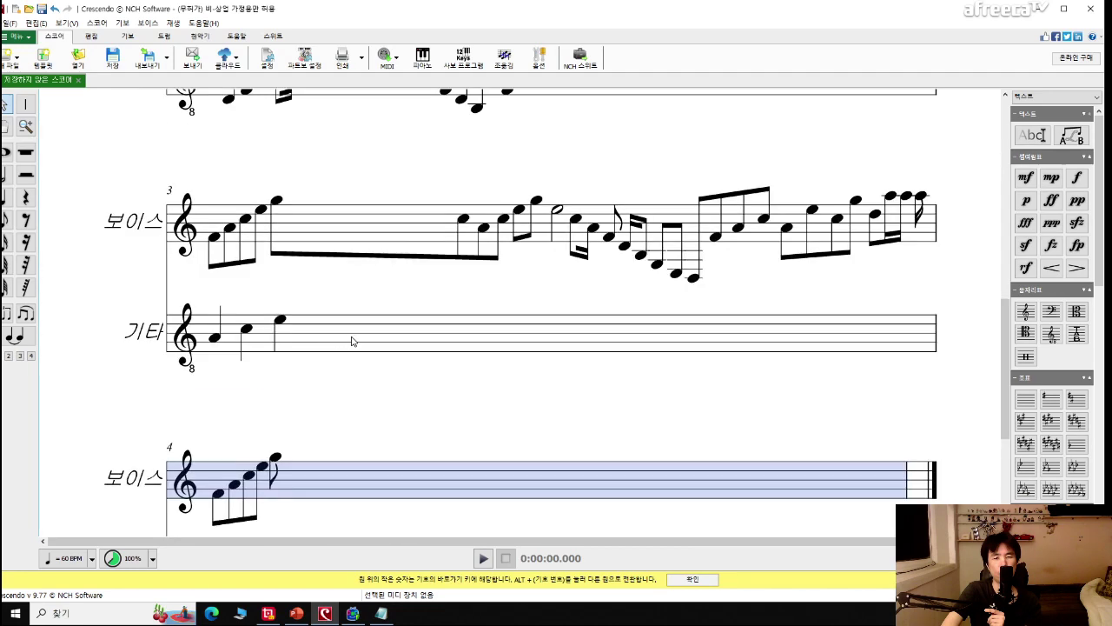
Select both staves of measures 3 and 4, play them into the guitar line of measure 4, and stop playback.
{"action": "scroll", "coordinate": [353, 348], "scroll_direction": "down", "scroll_amount": 2}
{"action": "scroll", "coordinate": [361, 375], "scroll_direction": "down", "scroll_amount": 2}
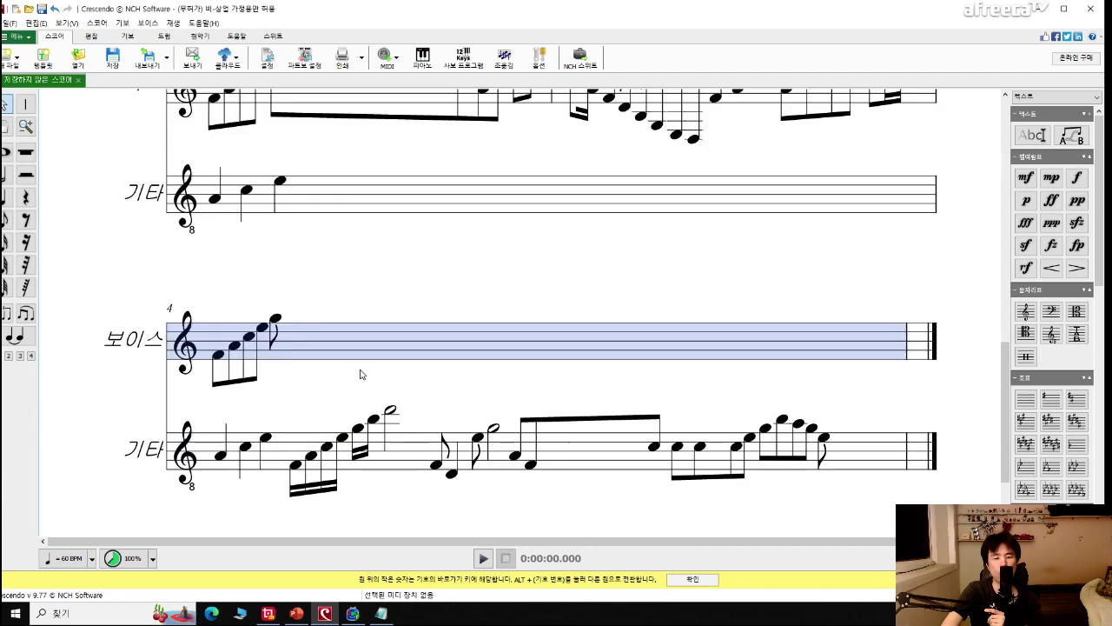
{"action": "scroll", "coordinate": [361, 375], "scroll_direction": "up", "scroll_amount": 4}
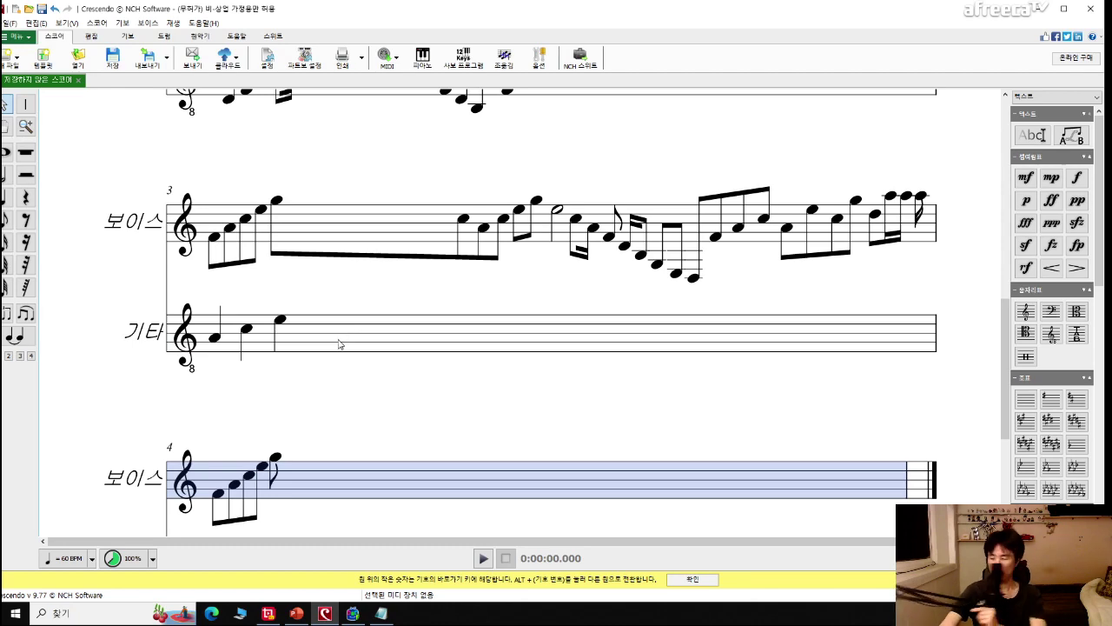
{"action": "scroll", "coordinate": [343, 382], "scroll_direction": "down", "scroll_amount": 4}
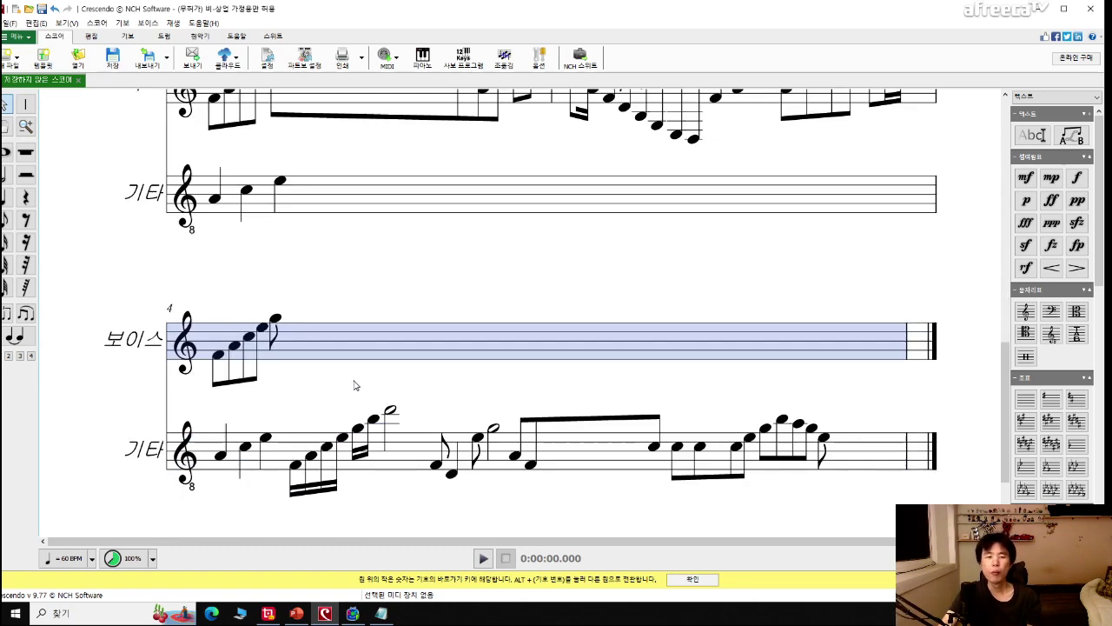
{"action": "left_click", "coordinate": [376, 207]}
{"action": "scroll", "coordinate": [375, 206], "scroll_direction": "up", "scroll_amount": 2}
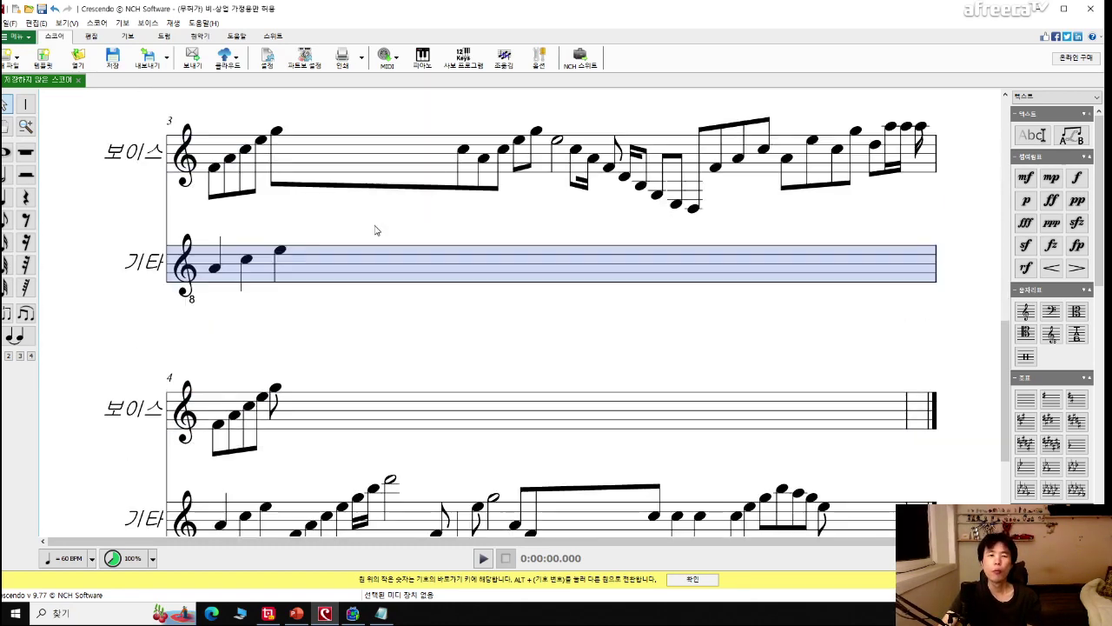
{"action": "left_click", "coordinate": [380, 169], "text": "shift"}
{"action": "left_click", "coordinate": [338, 409], "text": "shift"}
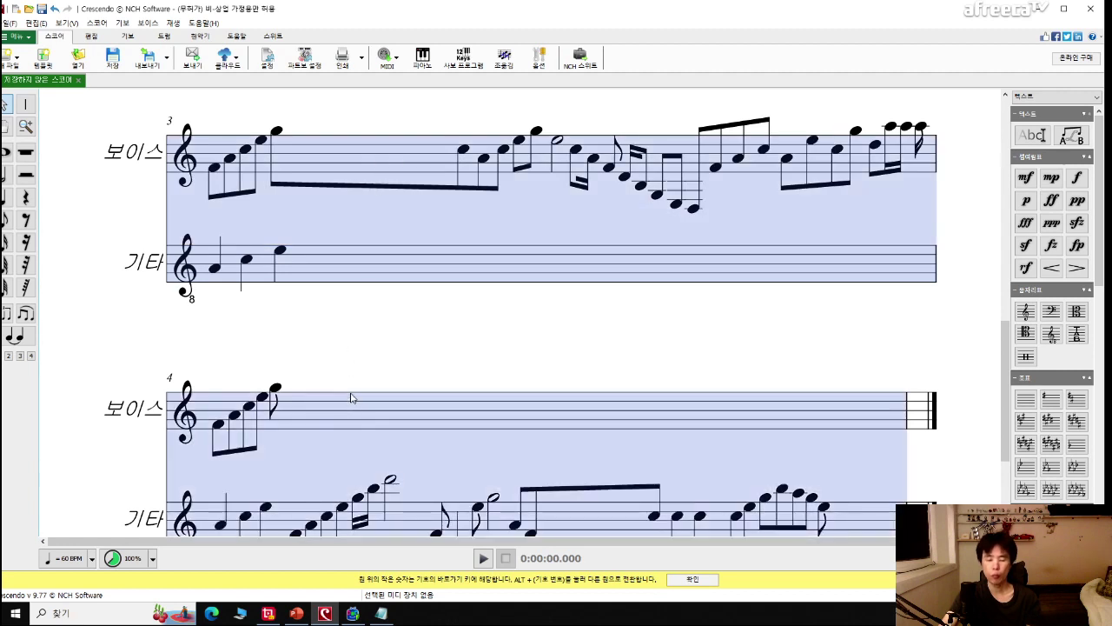
{"action": "key", "text": "space"}
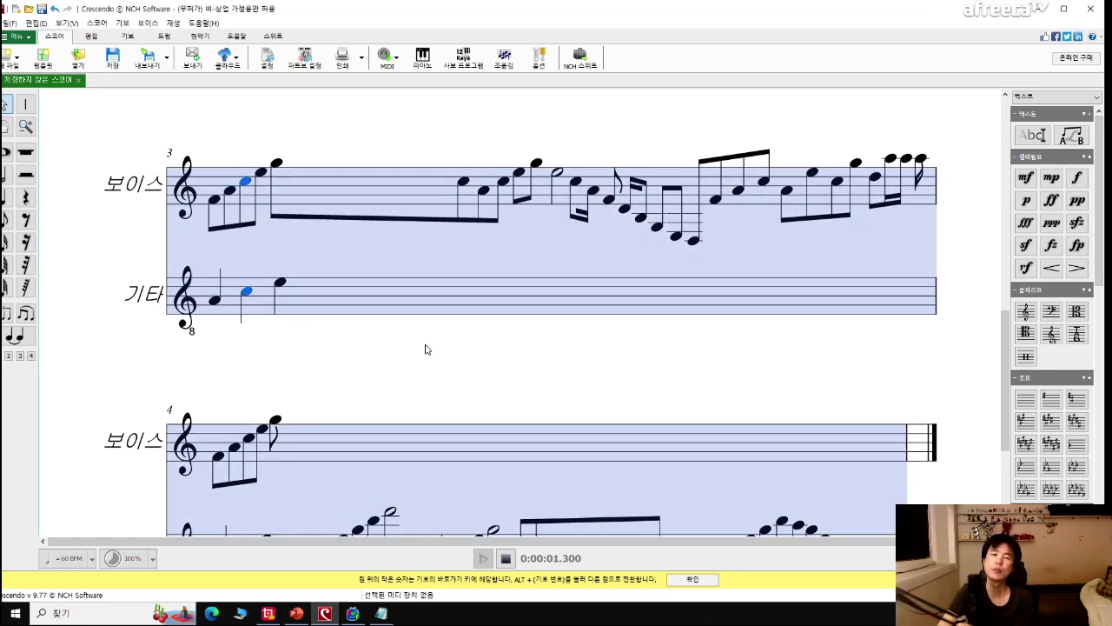
{"action": "left_click", "coordinate": [429, 371]}
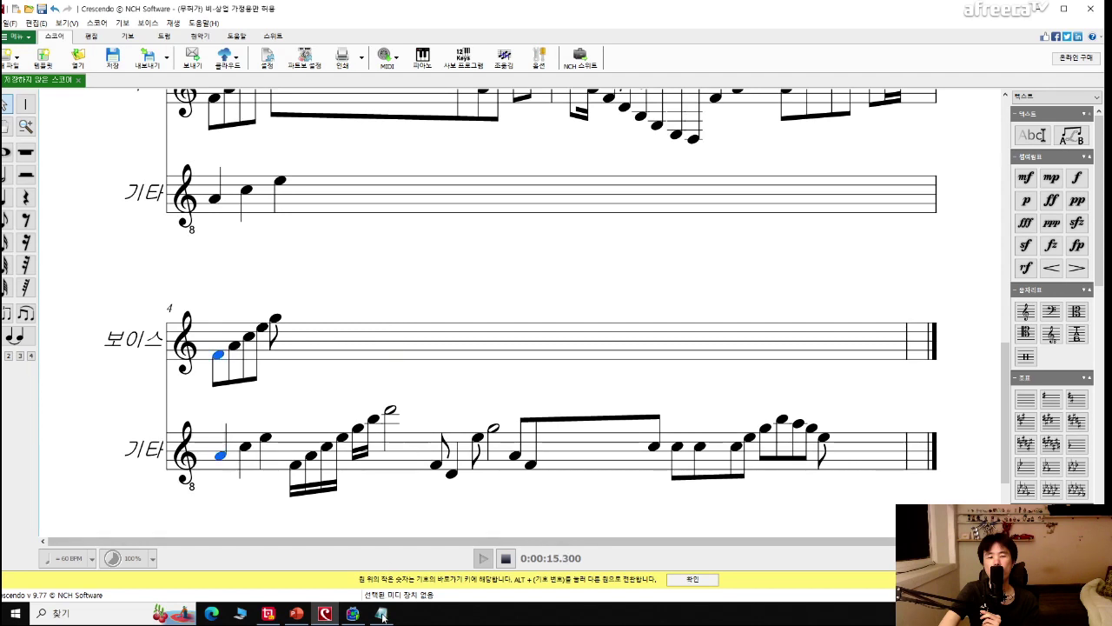
{"action": "mouse_move", "coordinate": [384, 619]}
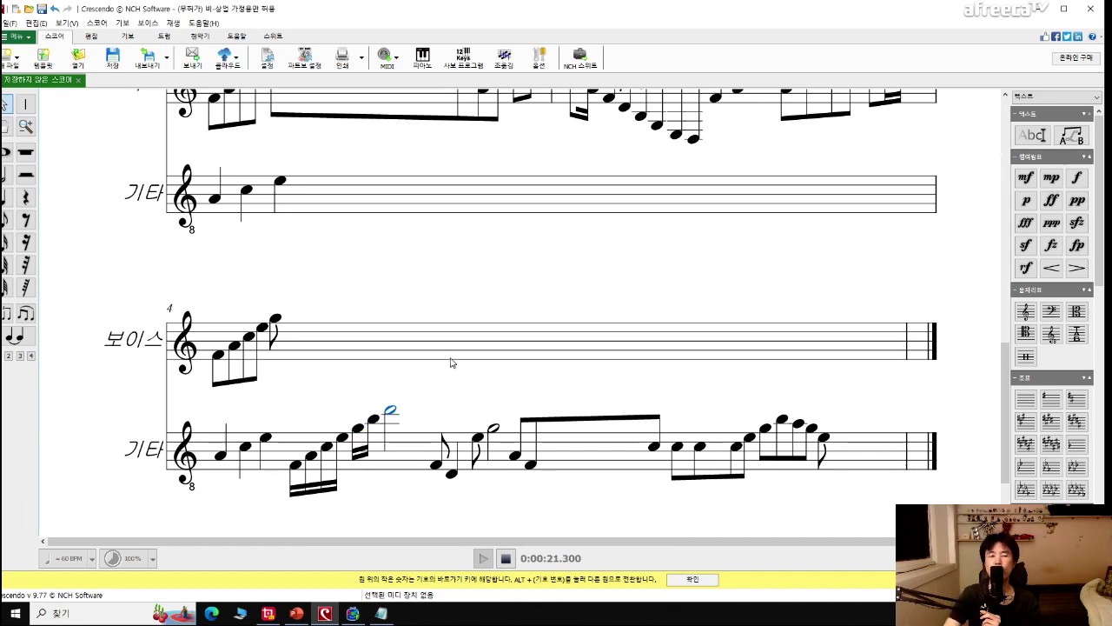
{"action": "key", "text": "space"}
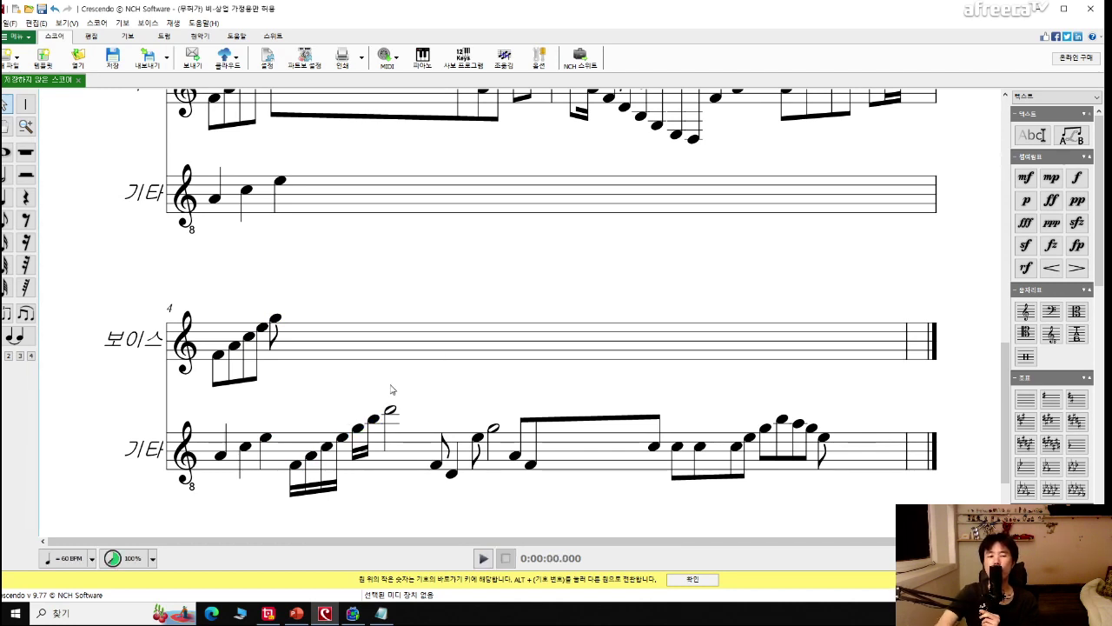
Lower the first guitar note in measure 4 and in measure 3 to F.
{"action": "left_click_drag", "start_coordinate": [218, 459], "coordinate": [225, 467]}
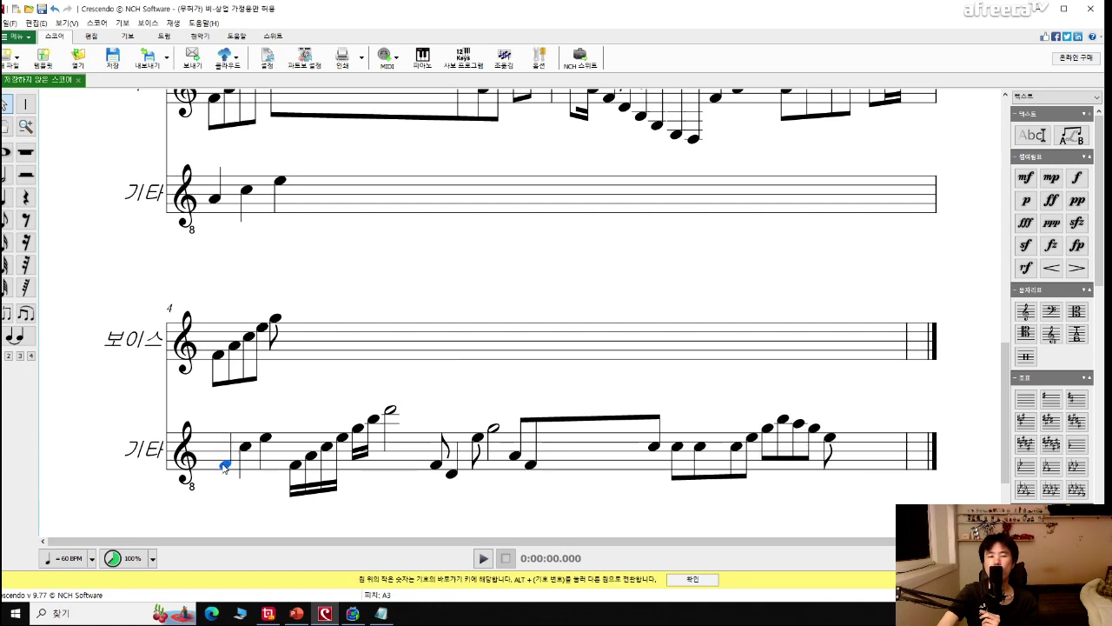
{"action": "left_click_drag", "start_coordinate": [214, 199], "coordinate": [214, 213]}
{"action": "right_click", "coordinate": [213, 213]}
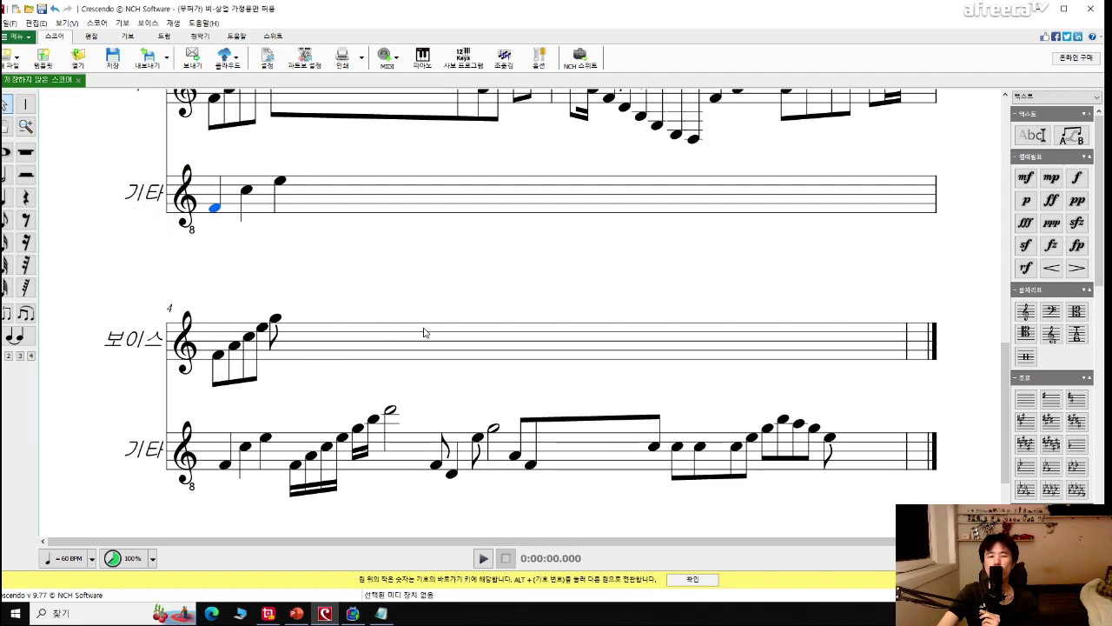
Play both staves of measures 3 and 4, compare measure 4 with the Notepad lyrics, and return to the score.
{"action": "scroll", "coordinate": [424, 332], "scroll_direction": "up", "scroll_amount": 3}
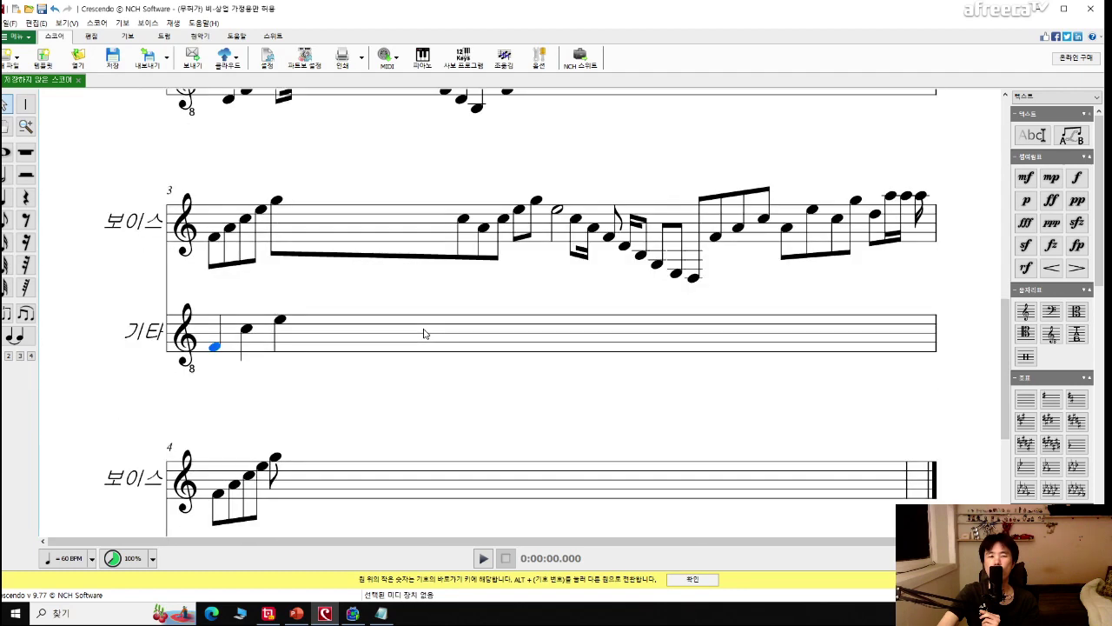
{"action": "left_click", "coordinate": [372, 230]}
{"action": "left_click_drag", "start_coordinate": [372, 230], "coordinate": [376, 368]}
{"action": "scroll", "coordinate": [365, 384], "scroll_direction": "down", "scroll_amount": 3}
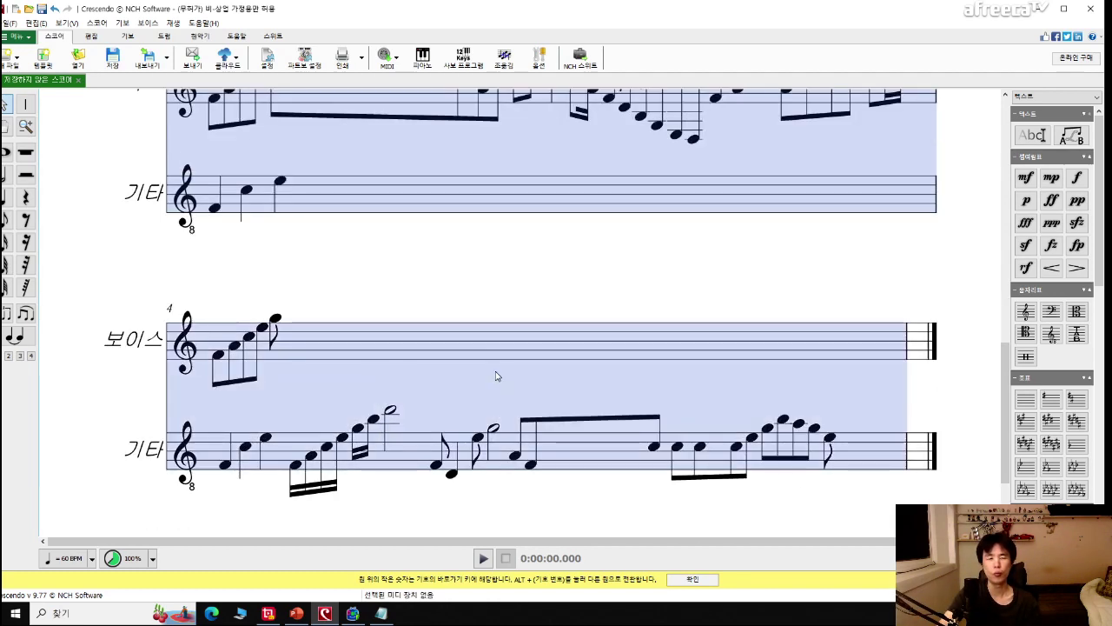
{"action": "key", "text": "space"}
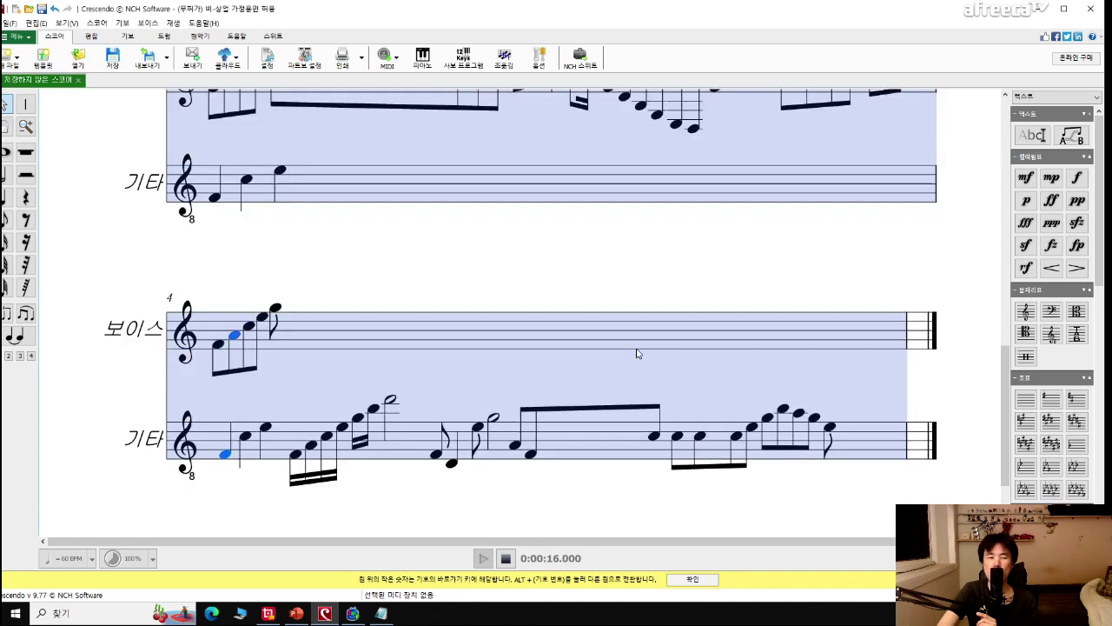
{"action": "left_click", "coordinate": [383, 614]}
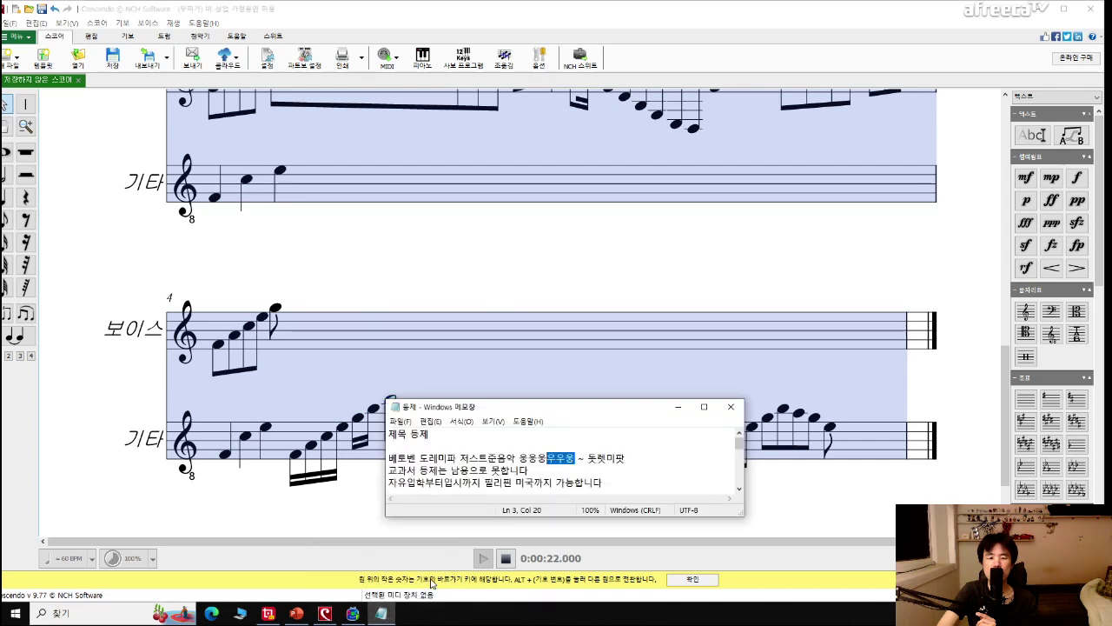
{"action": "left_click", "coordinate": [656, 291]}
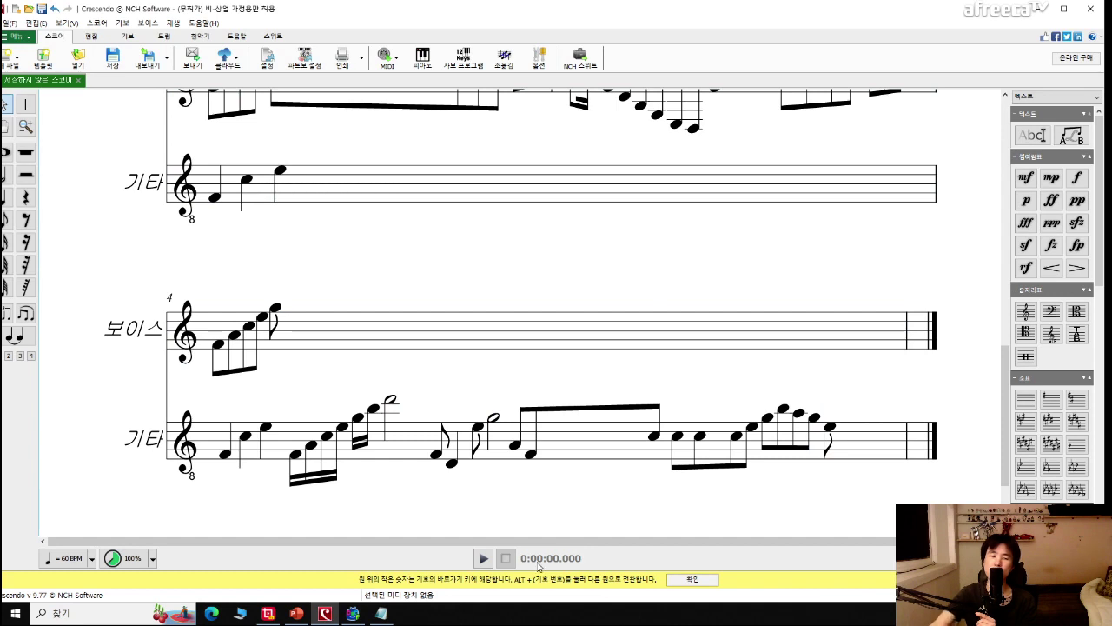
{"action": "left_click", "coordinate": [383, 614]}
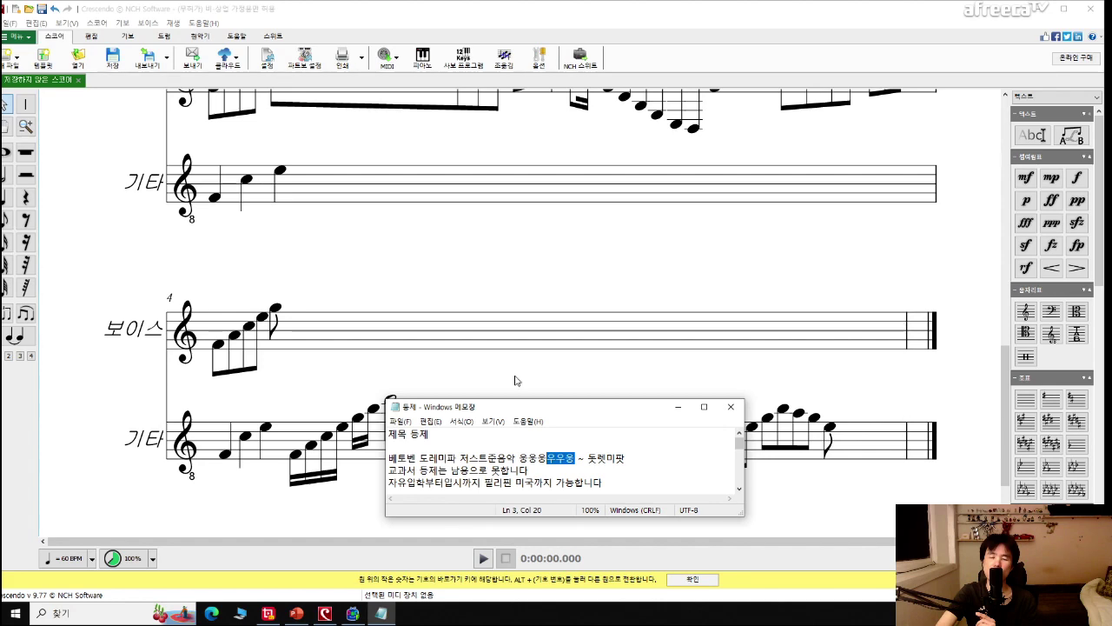
{"action": "left_click", "coordinate": [643, 223]}
Select the voice and guitar staves of measures 3 and 4 and play them through to the final barline.
{"action": "scroll", "coordinate": [585, 235], "scroll_direction": "up", "scroll_amount": 3}
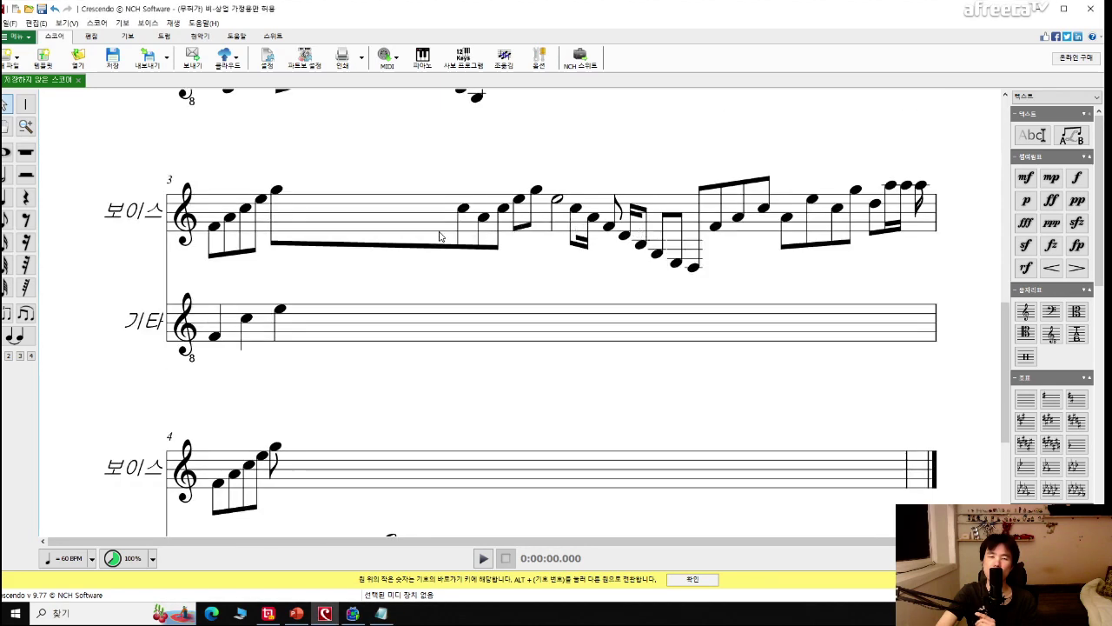
{"action": "left_click_drag", "start_coordinate": [392, 226], "coordinate": [389, 381]}
{"action": "scroll", "coordinate": [392, 328], "scroll_direction": "down", "scroll_amount": 3}
{"action": "key", "text": "space"}
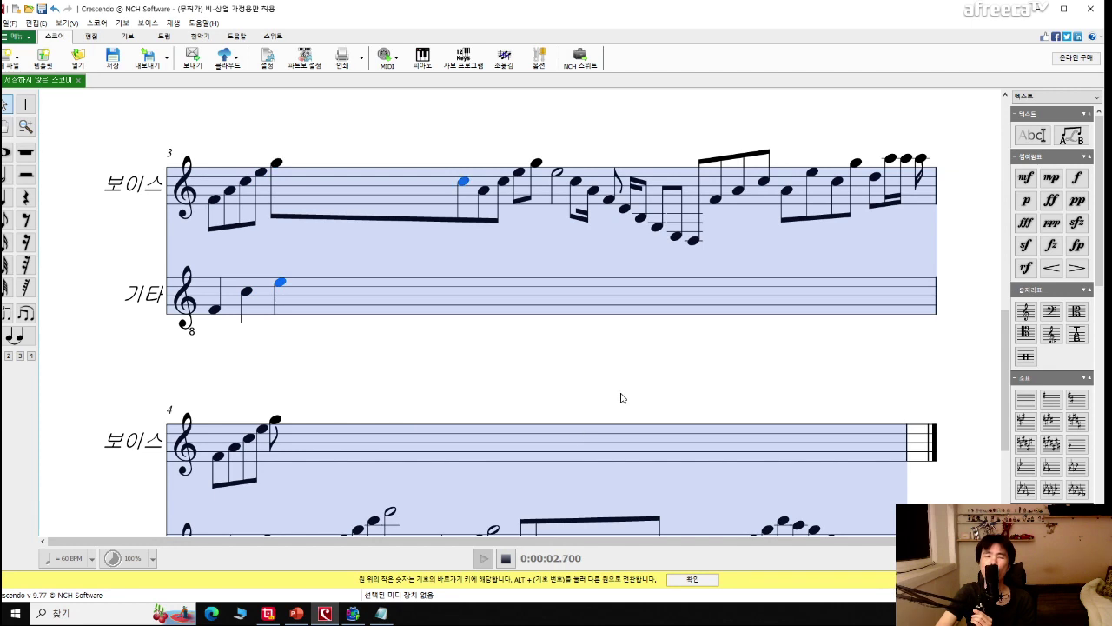
{"action": "scroll", "coordinate": [629, 390], "scroll_direction": "down", "scroll_amount": 2}
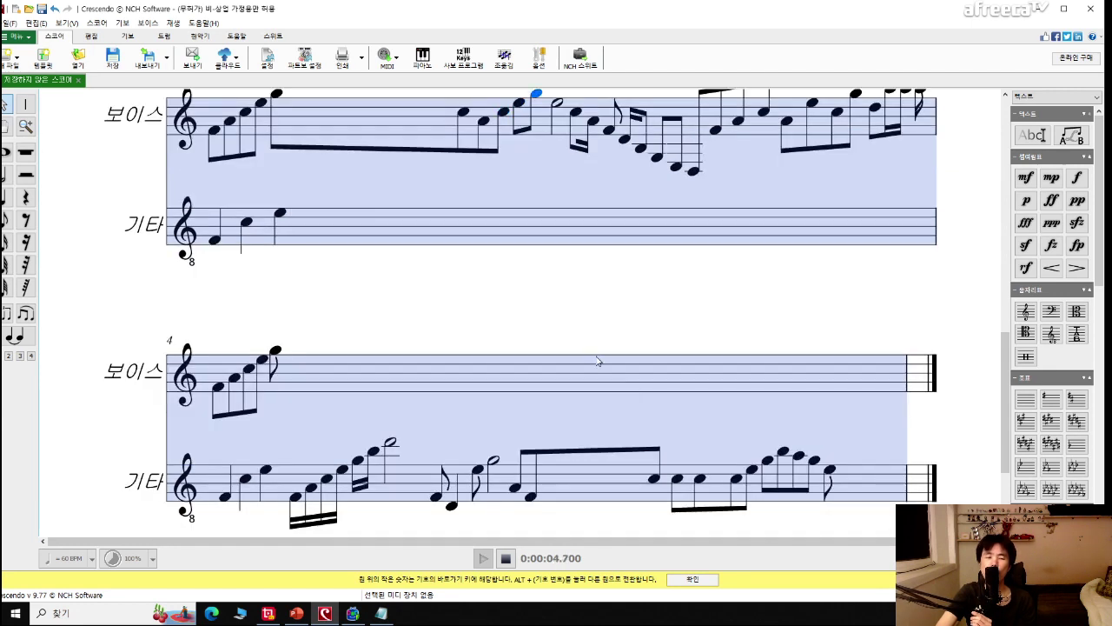
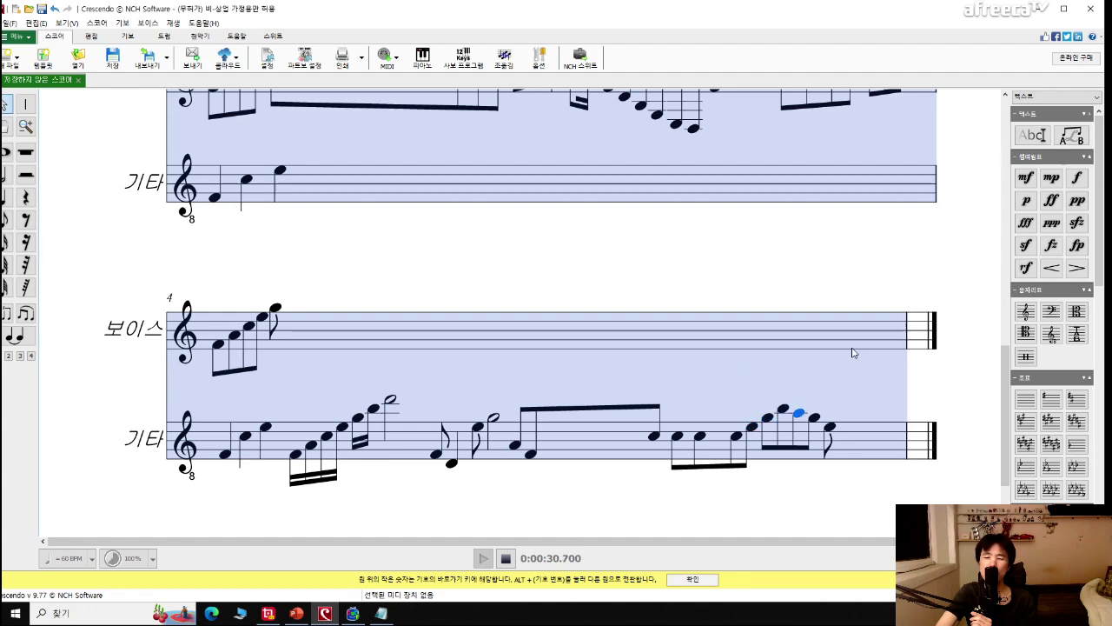
{"action": "scroll", "coordinate": [856, 357], "scroll_direction": "down", "scroll_amount": 1}
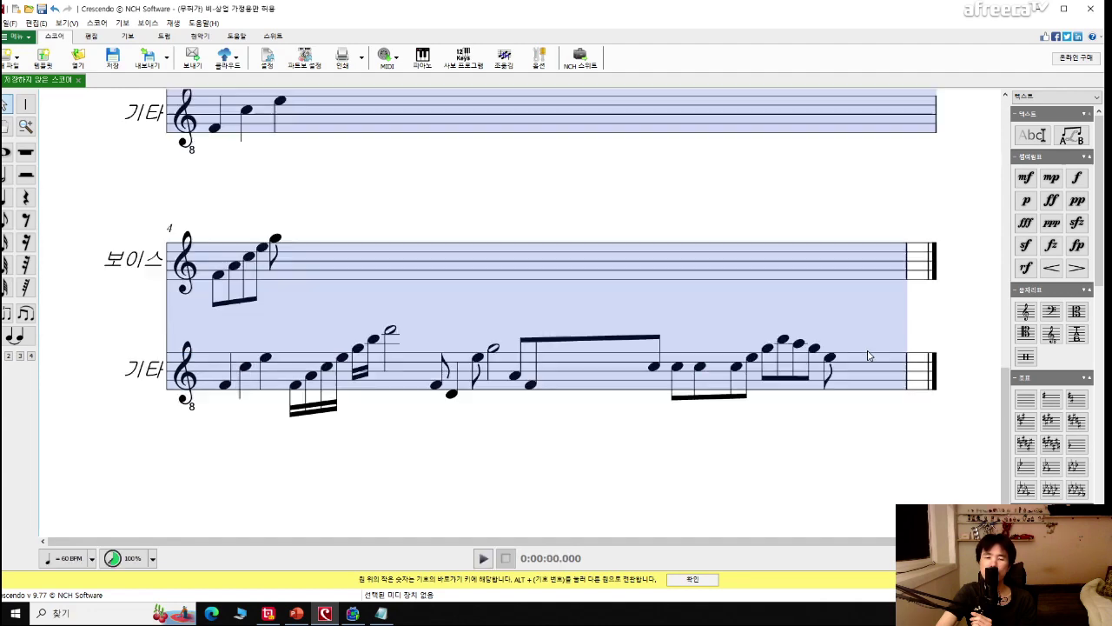
Play the whole score from measure 1, check the Notepad lyrics during measure 3, and return to the score.
{"action": "scroll", "coordinate": [641, 367], "scroll_direction": "up", "scroll_amount": 3}
{"action": "scroll", "coordinate": [639, 371], "scroll_direction": "up", "scroll_amount": 4}
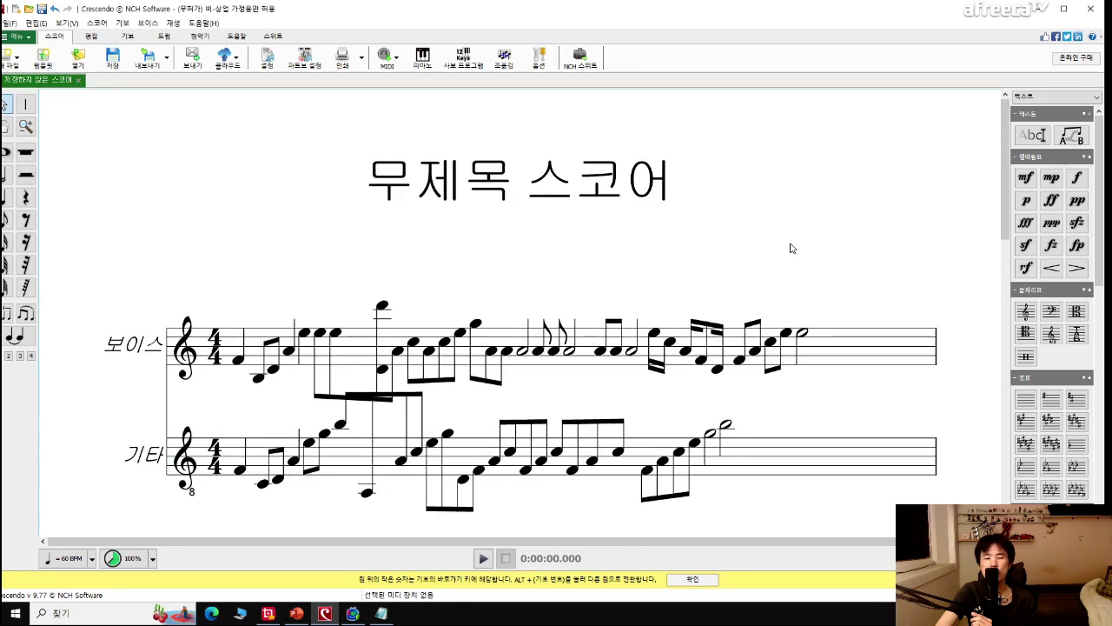
{"action": "key", "text": "space"}
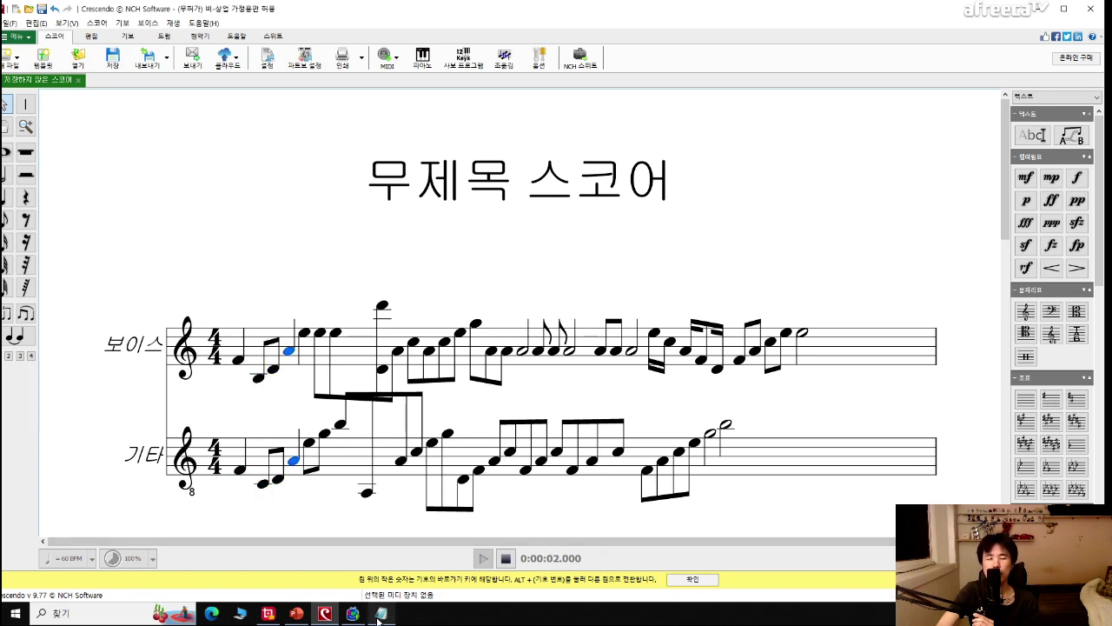
{"action": "mouse_move", "coordinate": [380, 617]}
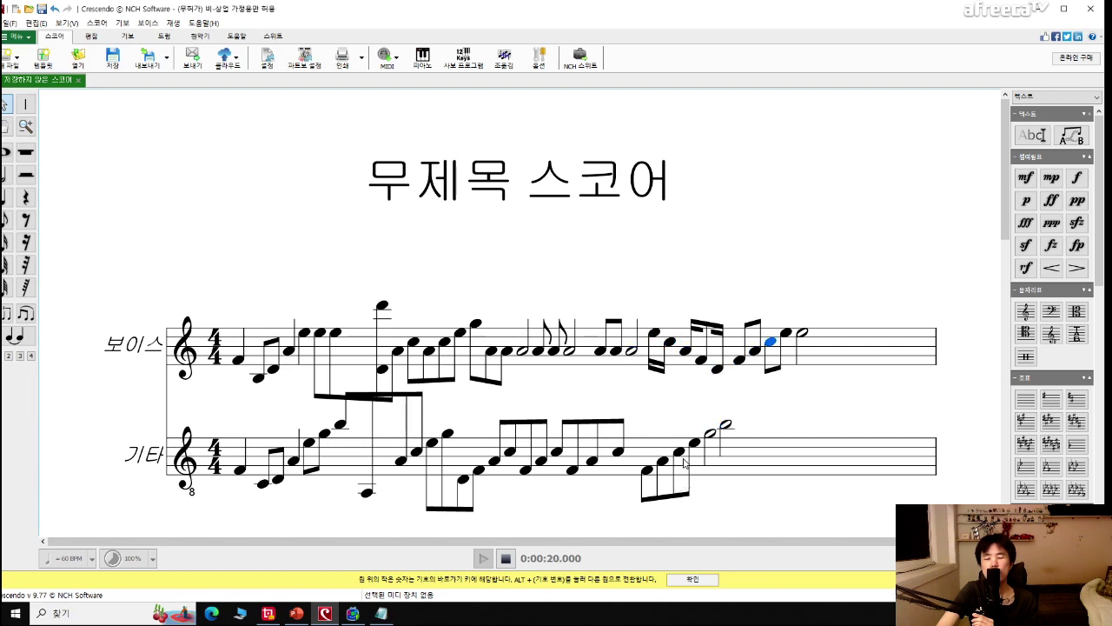
{"action": "left_click", "coordinate": [381, 614]}
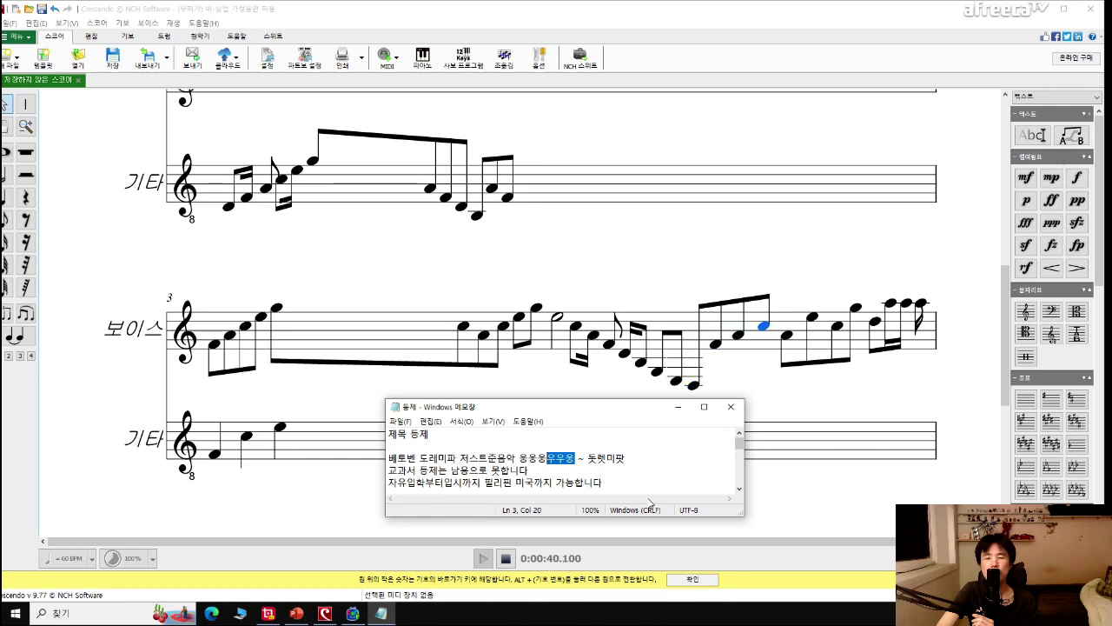
{"action": "left_click", "coordinate": [790, 398]}
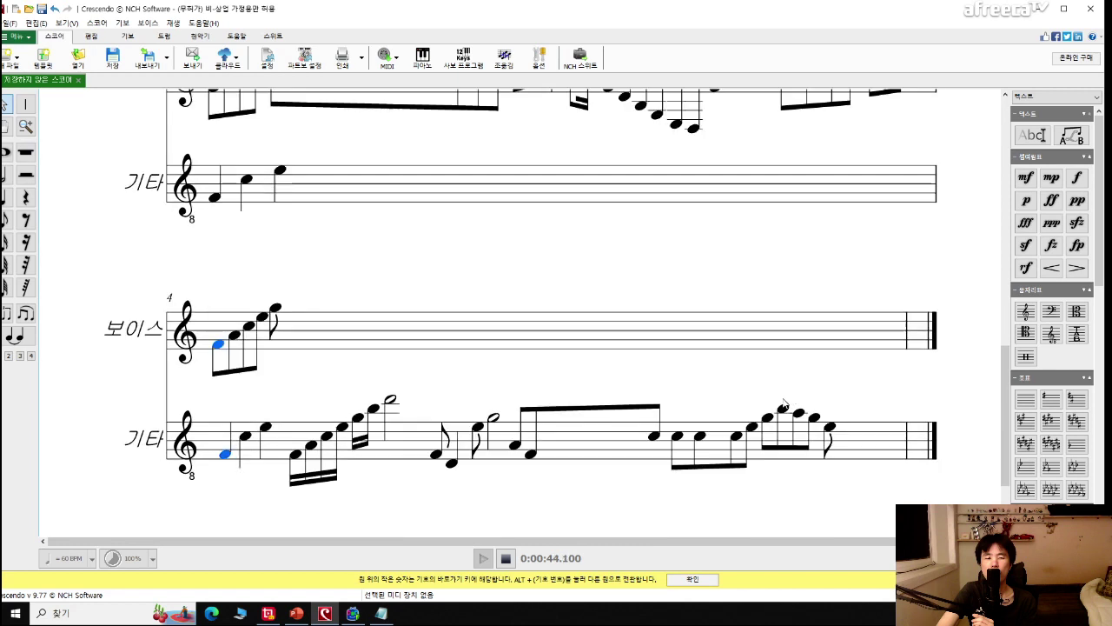
Show the Notepad lyrics during measure 4, move their window up over the voice staff, and return to the score.
{"action": "left_click", "coordinate": [383, 613]}
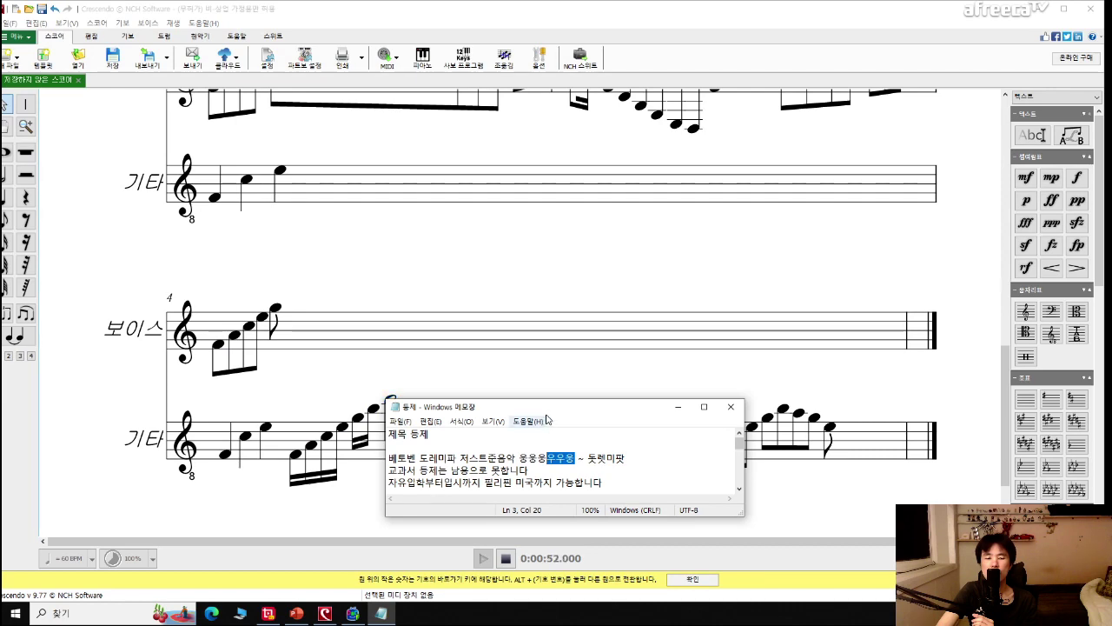
{"action": "left_click_drag", "start_coordinate": [577, 418], "coordinate": [574, 315]}
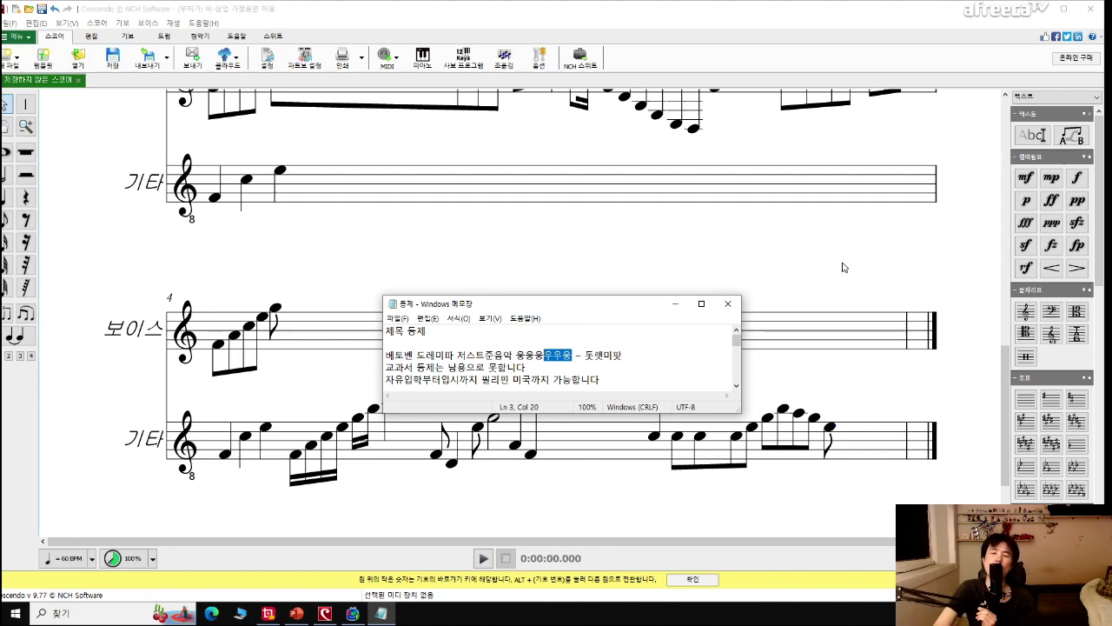
{"action": "left_click", "coordinate": [801, 291]}
Examine the voice and guitar staves of measures 2 through 4, comparing the note runs and the gaps between them.
{"action": "scroll", "coordinate": [762, 355], "scroll_direction": "up", "scroll_amount": 3}
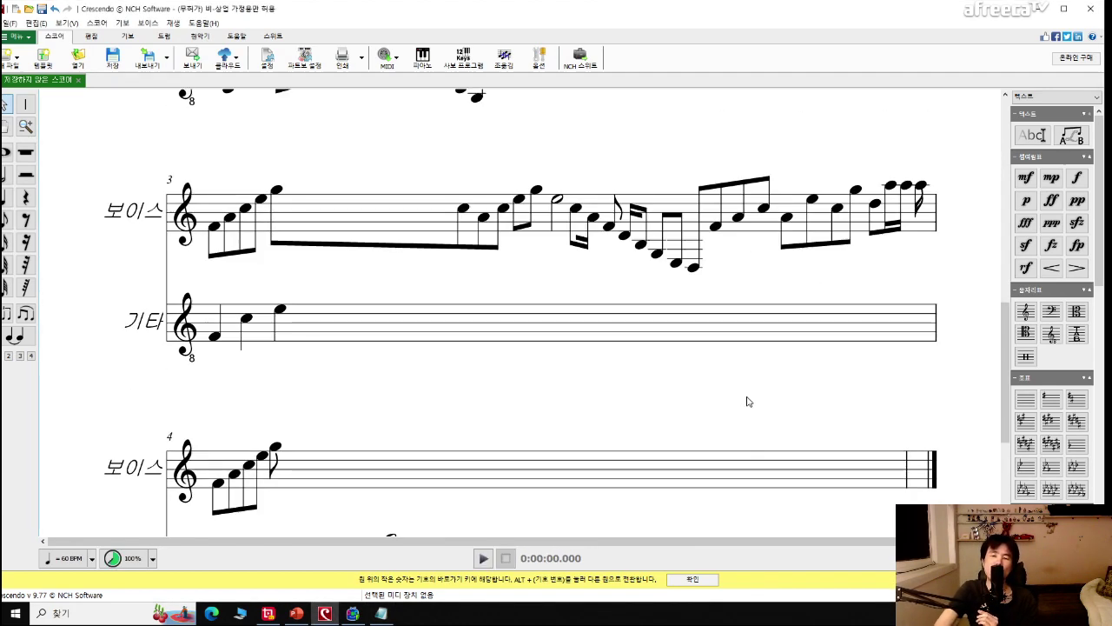
{"action": "scroll", "coordinate": [773, 445], "scroll_direction": "down", "scroll_amount": 3}
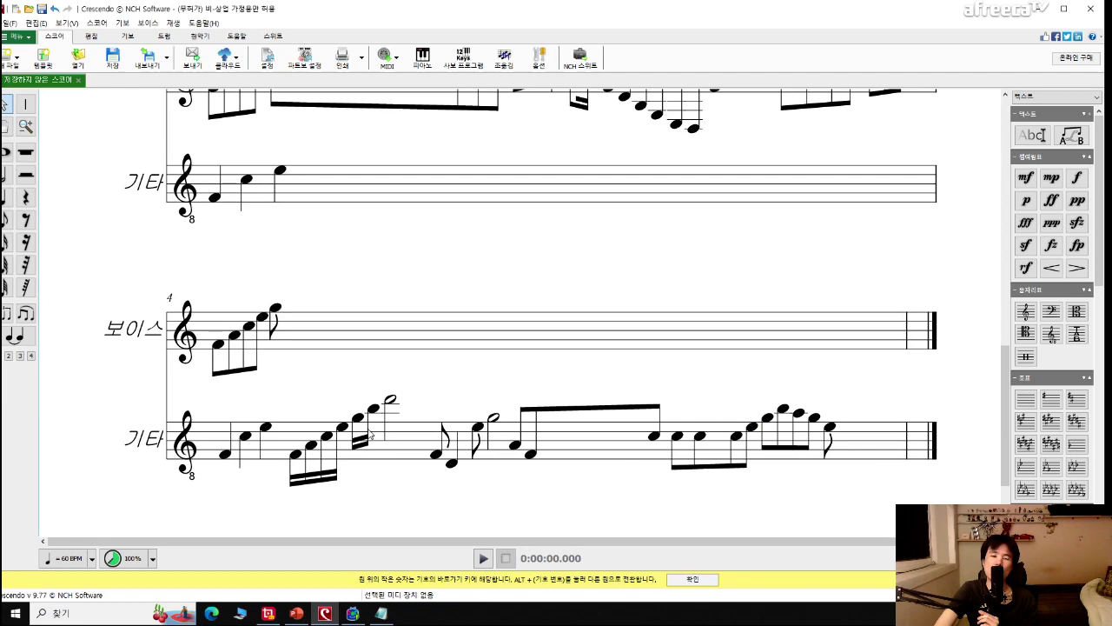
{"action": "scroll", "coordinate": [351, 458], "scroll_direction": "up", "scroll_amount": 6}
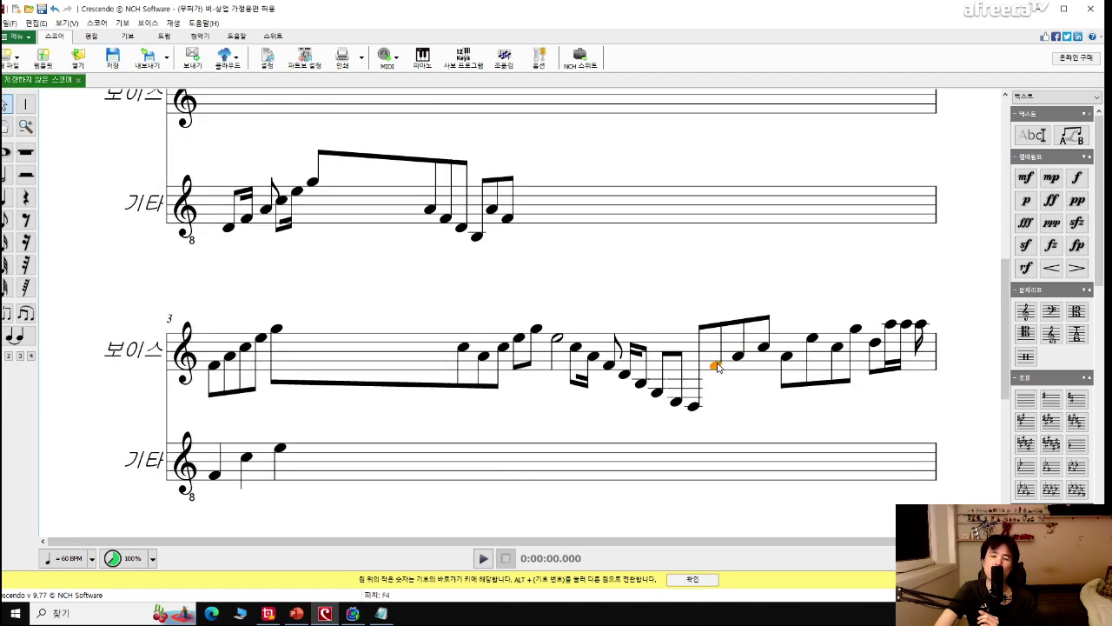
{"action": "scroll", "coordinate": [281, 466], "scroll_direction": "down", "scroll_amount": 2}
{"action": "scroll", "coordinate": [282, 466], "scroll_direction": "down", "scroll_amount": 3}
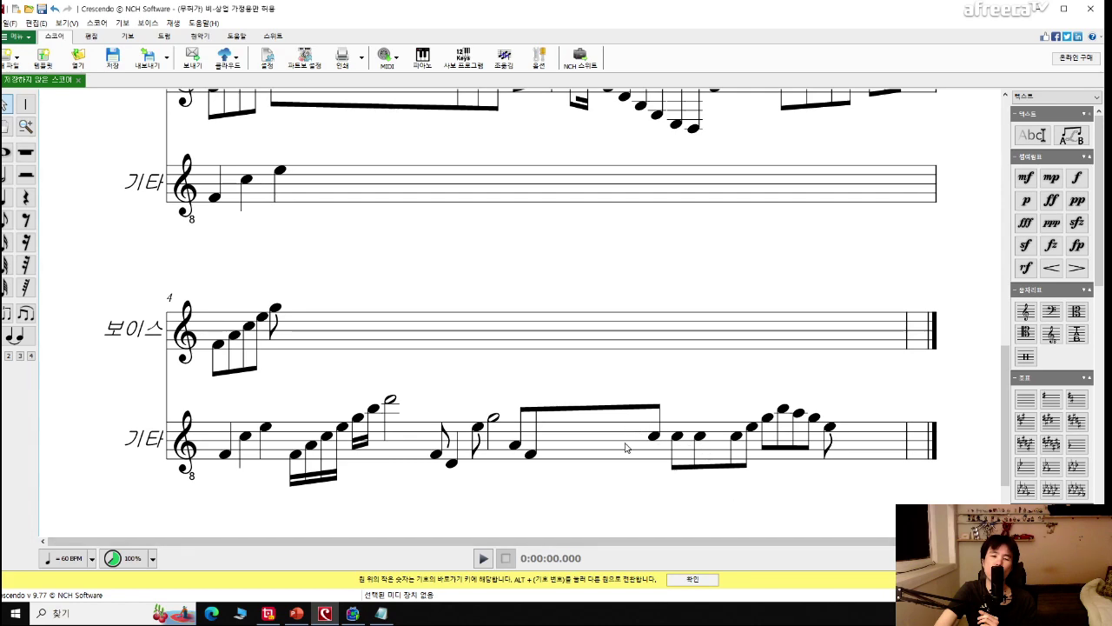
{"action": "scroll", "coordinate": [626, 446], "scroll_direction": "up", "scroll_amount": 3}
{"action": "scroll", "coordinate": [624, 448], "scroll_direction": "down", "scroll_amount": 2}
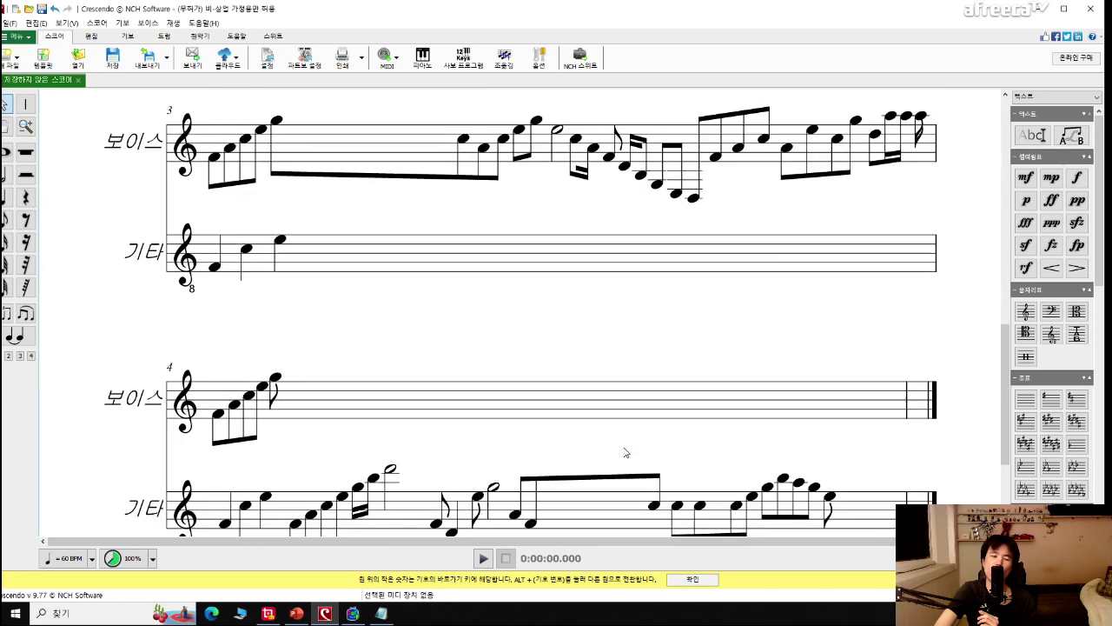
{"action": "scroll", "coordinate": [625, 451], "scroll_direction": "down", "scroll_amount": 1}
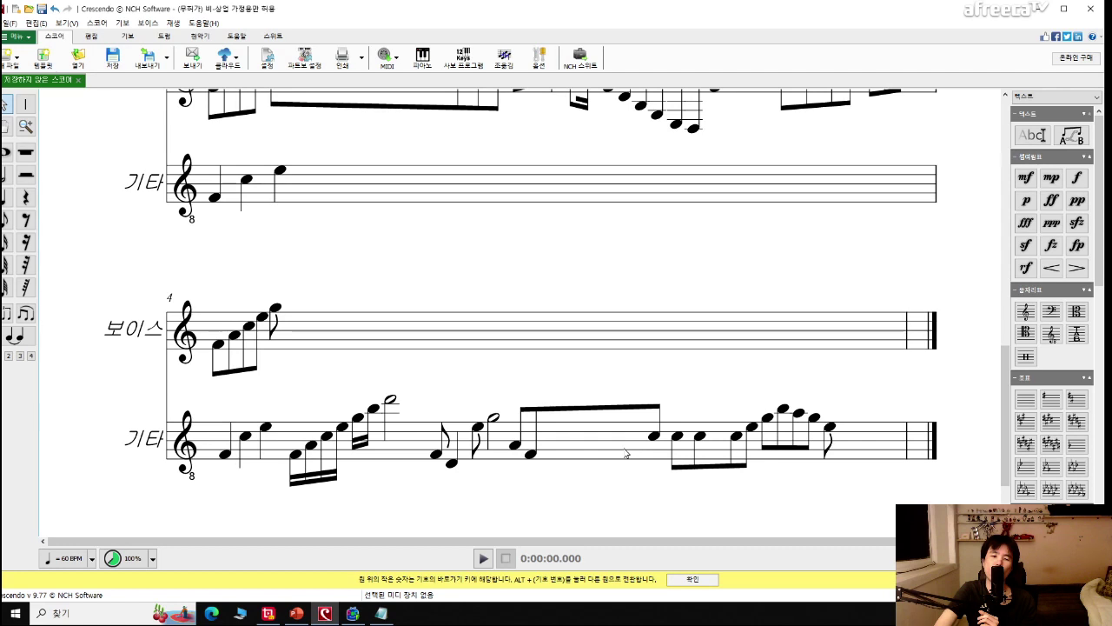
Move the guitar notes that follow the high half note in measure 4 over toward the final barline.
{"action": "left_click", "coordinate": [391, 401]}
{"action": "left_click_drag", "start_coordinate": [432, 459], "coordinate": [669, 459]}
{"action": "left_click", "coordinate": [695, 443]}
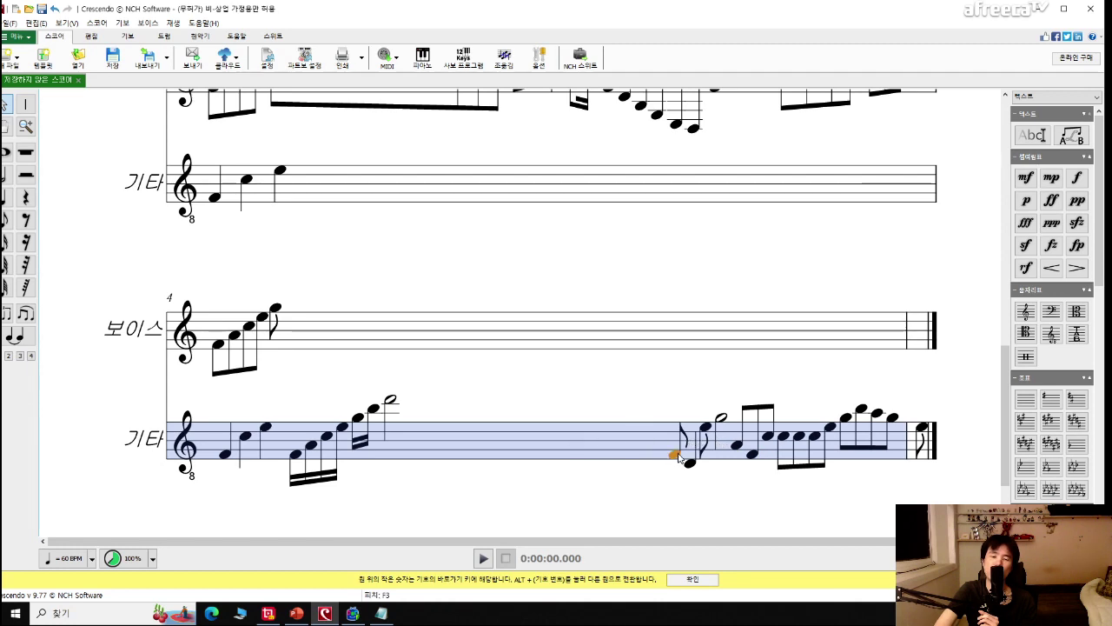
Cut the F3 eighth note and the low D note at the start of the shifted guitar run.
{"action": "left_click", "coordinate": [679, 458]}
{"action": "right_click", "coordinate": [679, 458]}
{"action": "left_click", "coordinate": [686, 136]}
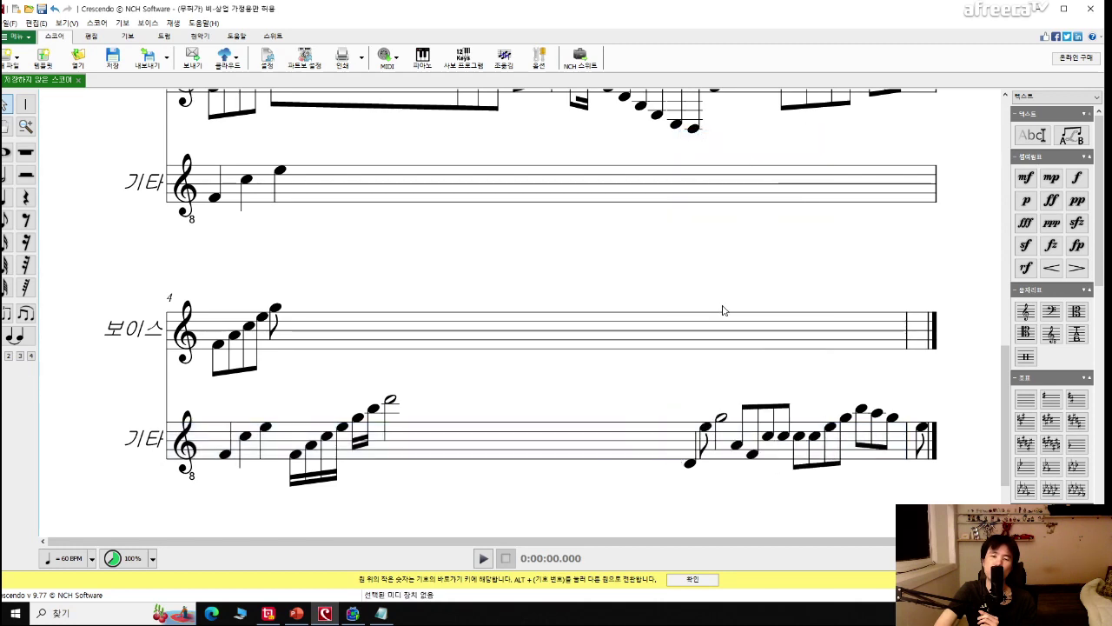
{"action": "right_click", "coordinate": [689, 463]}
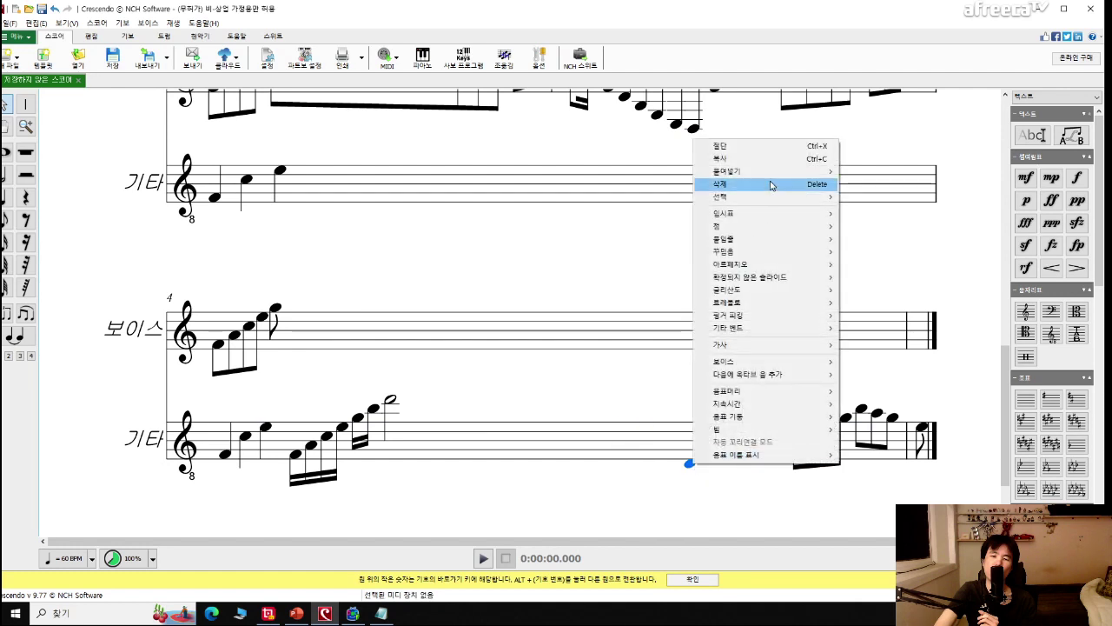
{"action": "left_click", "coordinate": [734, 146]}
Cut the E4 eighth note and the G4 half note from the shifted guitar run in measure 4.
{"action": "left_click", "coordinate": [704, 436]}
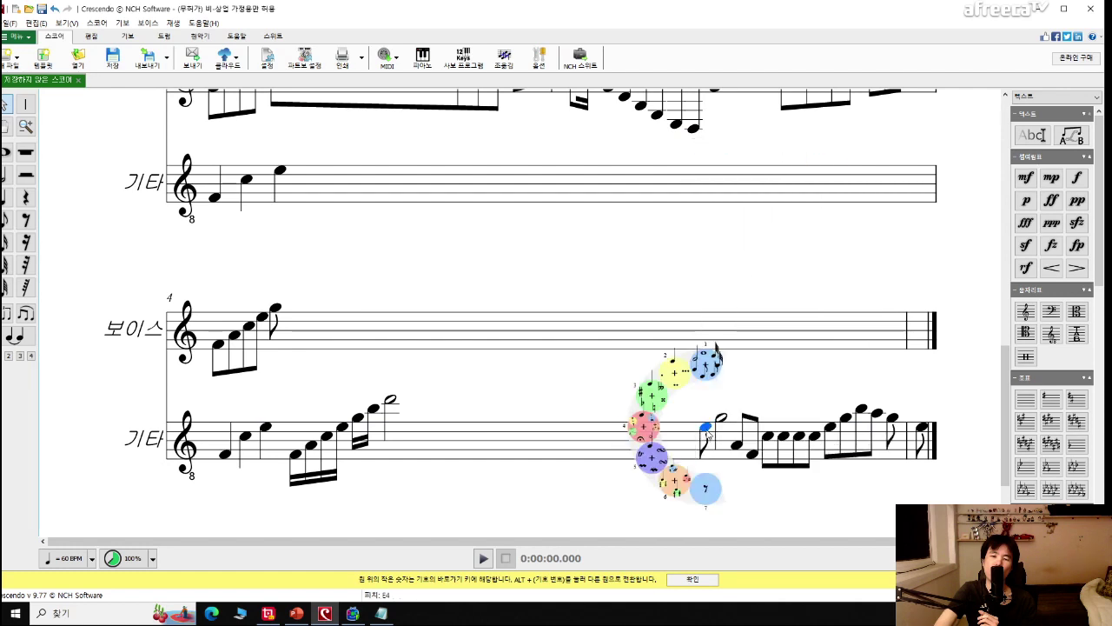
{"action": "right_click", "coordinate": [706, 432]}
{"action": "left_click", "coordinate": [775, 124]}
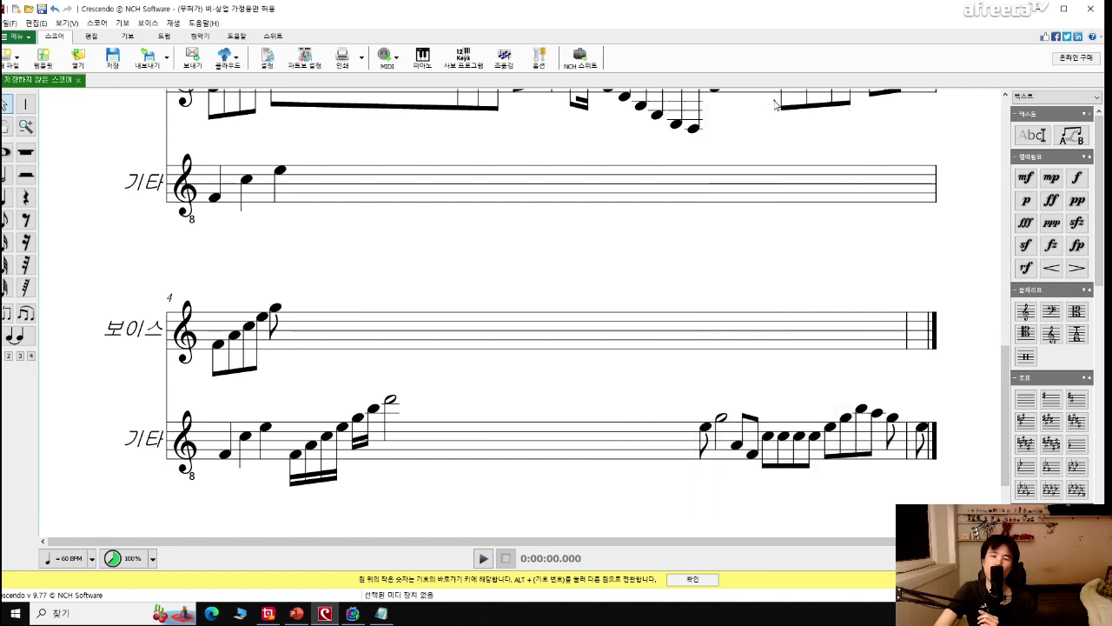
{"action": "left_click", "coordinate": [729, 440]}
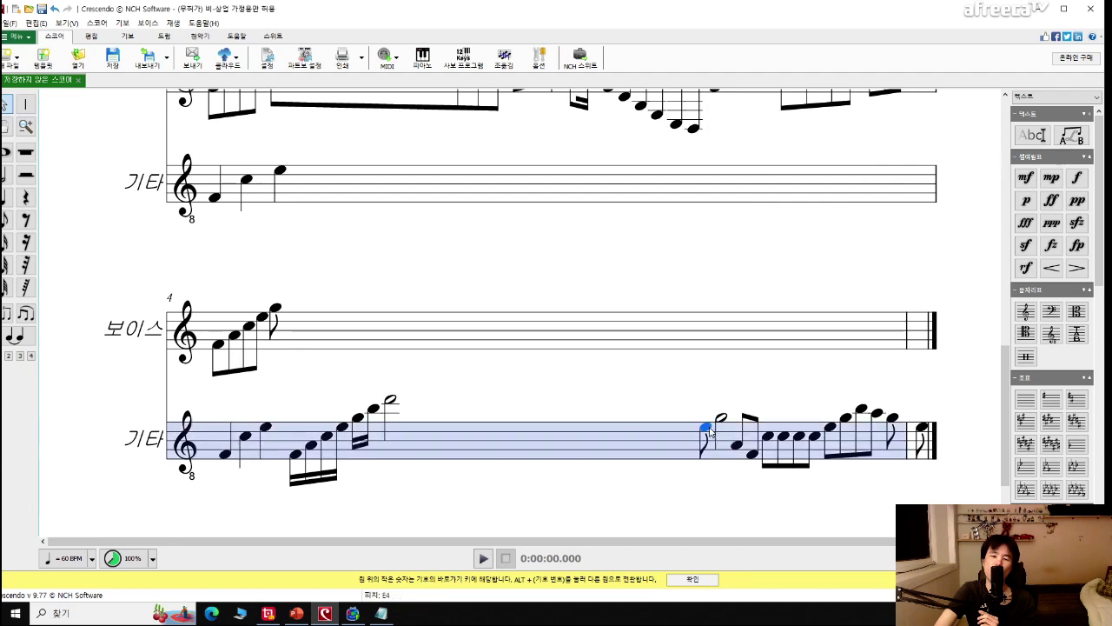
{"action": "left_click", "coordinate": [705, 428]}
{"action": "right_click", "coordinate": [706, 428]}
{"action": "left_click", "coordinate": [744, 122]}
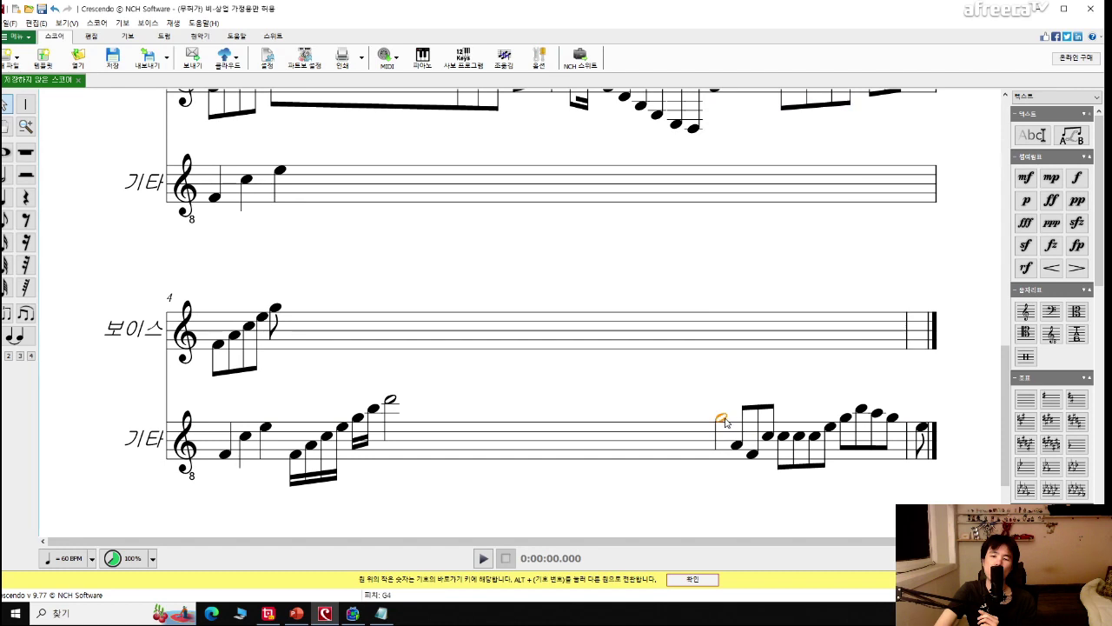
{"action": "left_click", "coordinate": [721, 418]}
{"action": "right_click", "coordinate": [721, 418]}
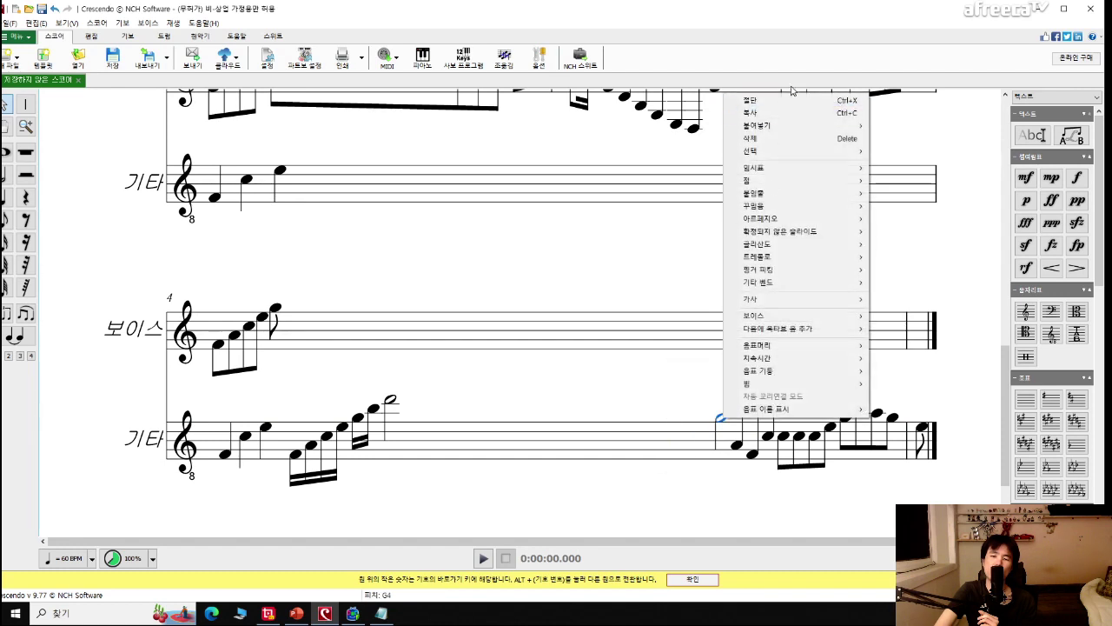
{"action": "left_click", "coordinate": [777, 100]}
Cut the A3 and F3 eighth notes that precede the repeated C notes in the measure 4 guitar run.
{"action": "left_click", "coordinate": [737, 432]}
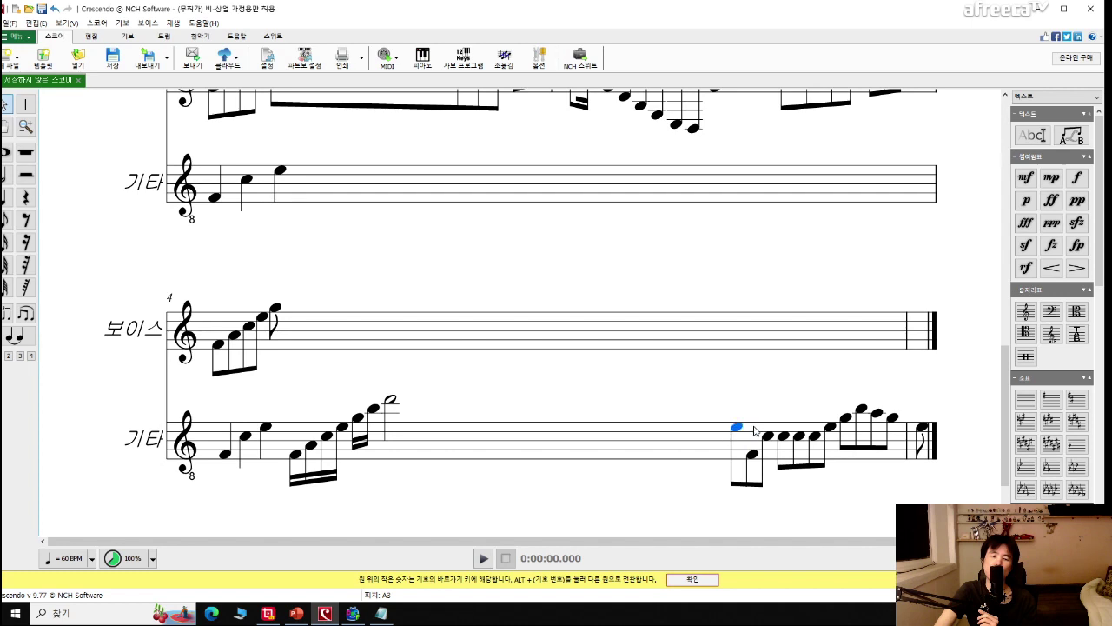
{"action": "left_click", "coordinate": [737, 450]}
{"action": "right_click", "coordinate": [737, 450]}
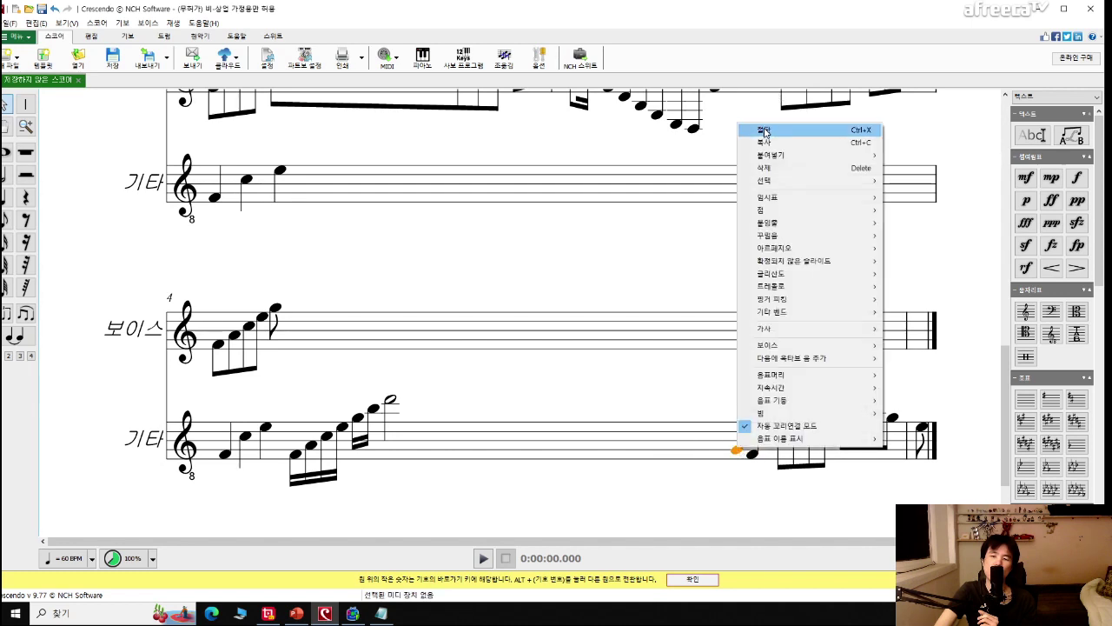
{"action": "left_click", "coordinate": [763, 130]}
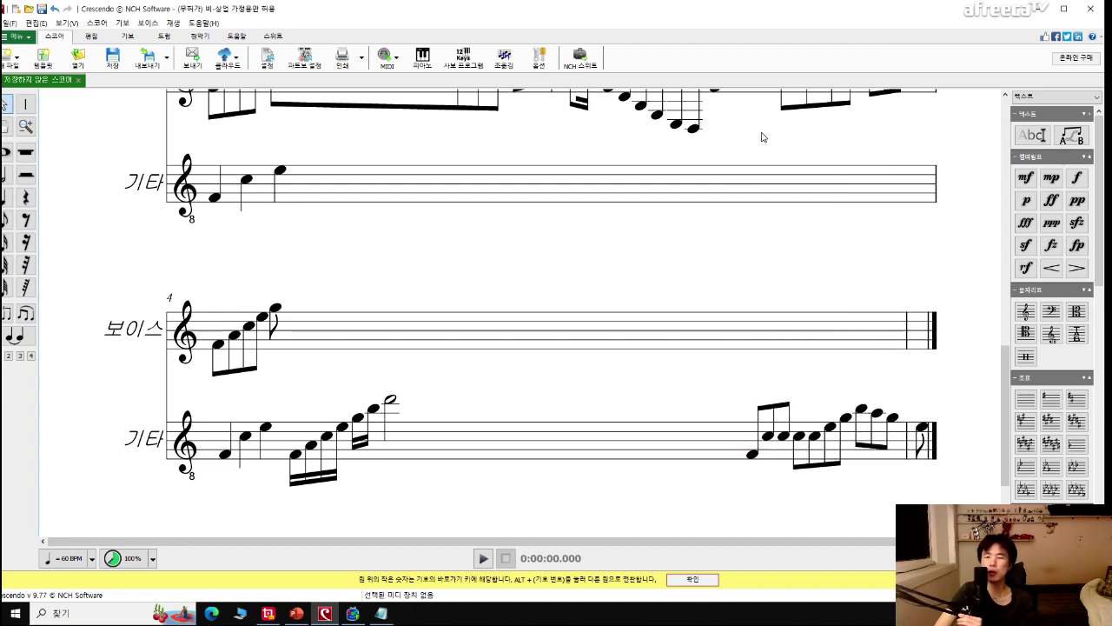
{"action": "left_click", "coordinate": [752, 454]}
{"action": "right_click", "coordinate": [753, 454]}
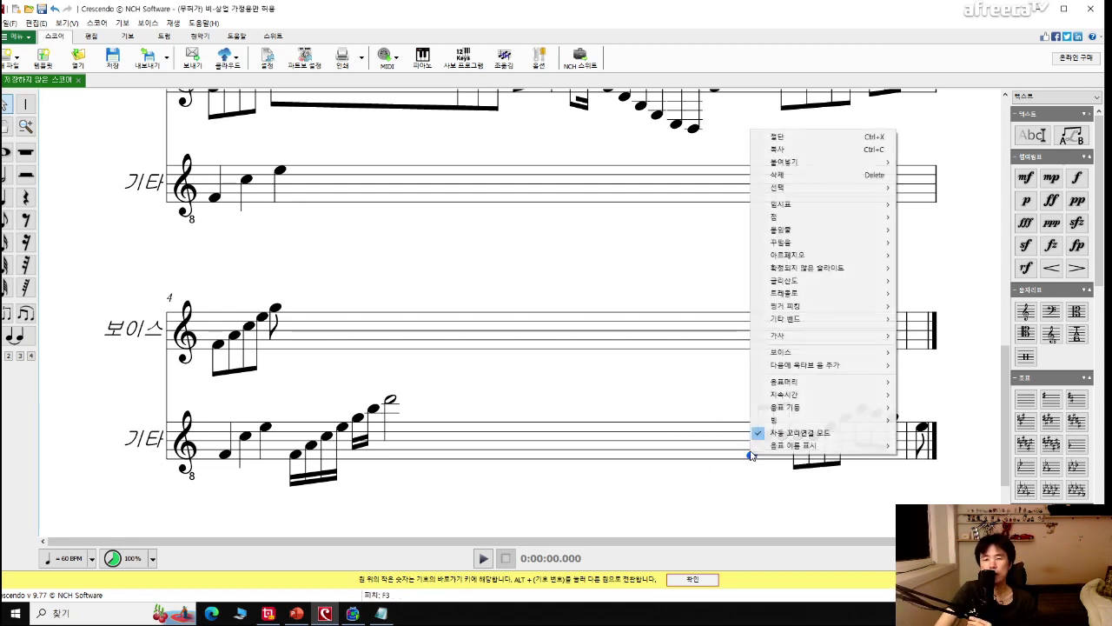
{"action": "left_click", "coordinate": [777, 138]}
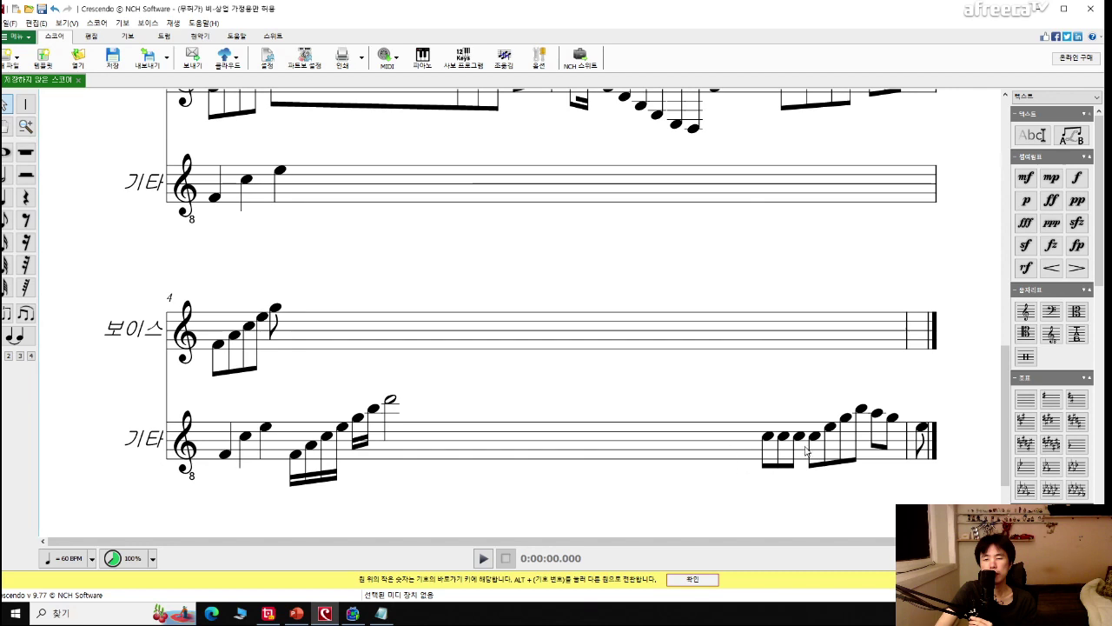
Reshape the remaining measure 4 guitar run to the pitches F, A, C, E, C, A, E, cutting the duplicate E.
{"action": "left_click_drag", "start_coordinate": [764, 445], "coordinate": [829, 431]}
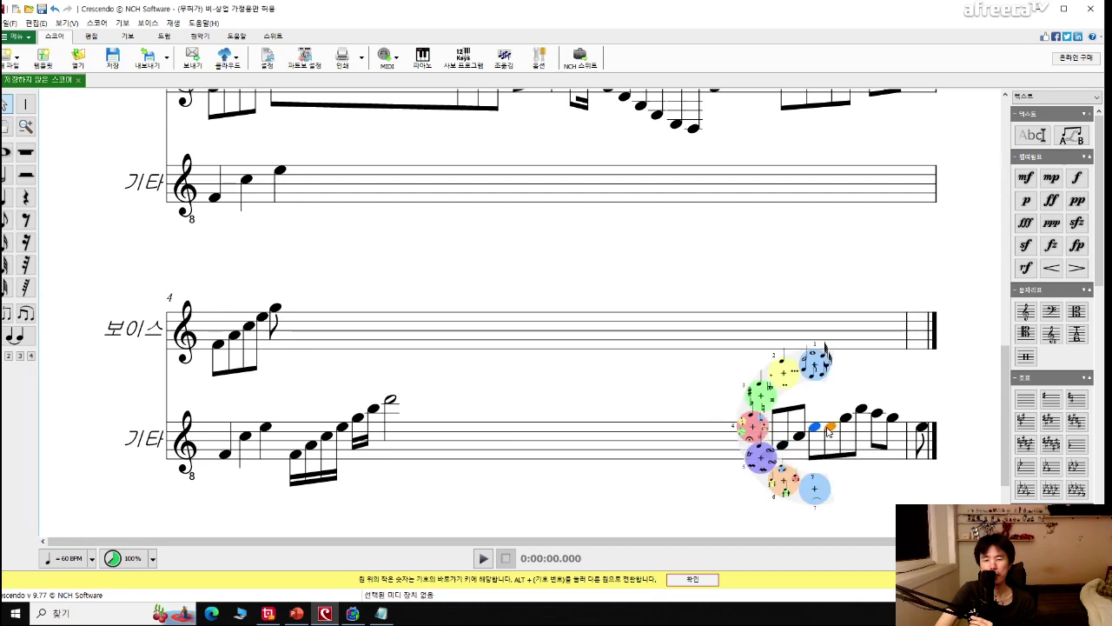
{"action": "right_click", "coordinate": [829, 432]}
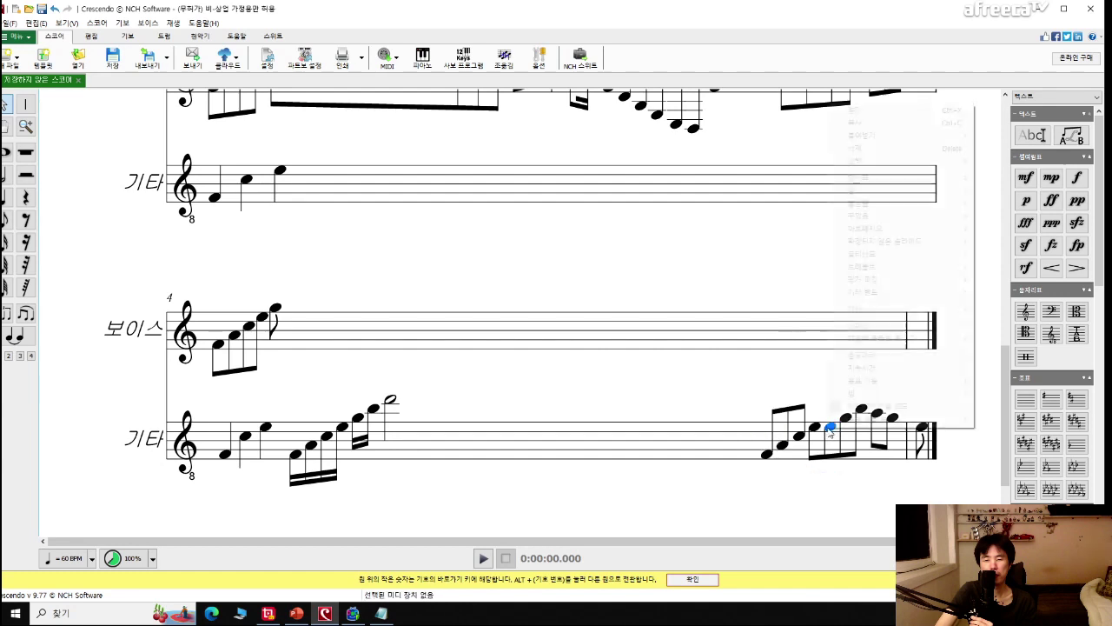
{"action": "left_click", "coordinate": [883, 110]}
{"action": "left_click_drag", "start_coordinate": [847, 421], "coordinate": [839, 452]}
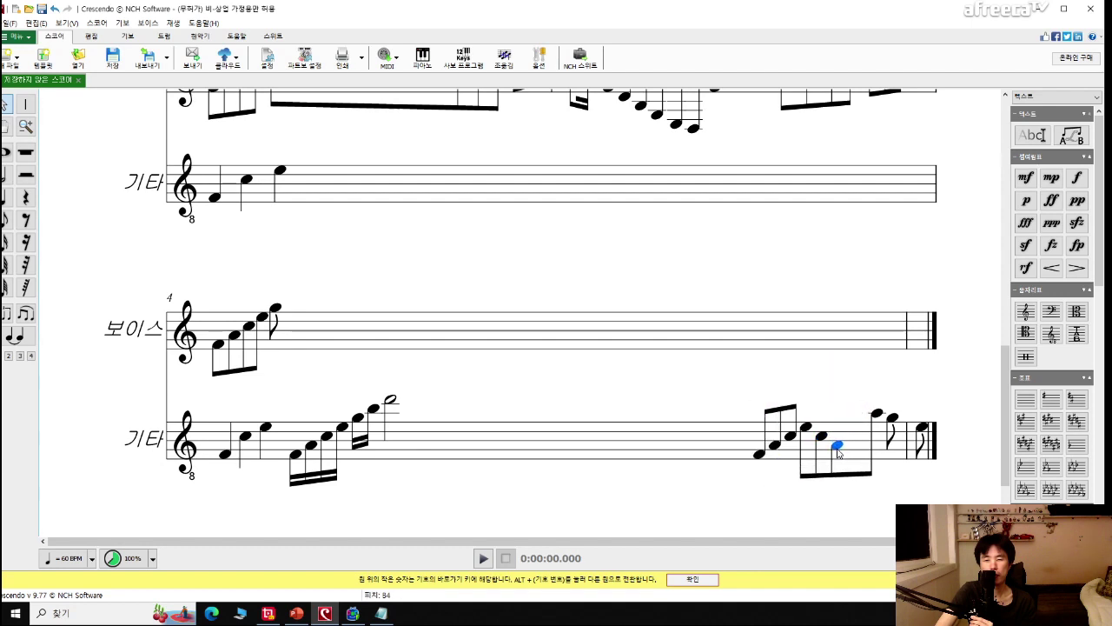
{"action": "left_click_drag", "start_coordinate": [875, 413], "coordinate": [862, 428]}
{"action": "left_click", "coordinate": [862, 428]}
Cut the E4 eighth note at the final barline and lower the G eighth note before it to E.
{"action": "right_click", "coordinate": [922, 427]}
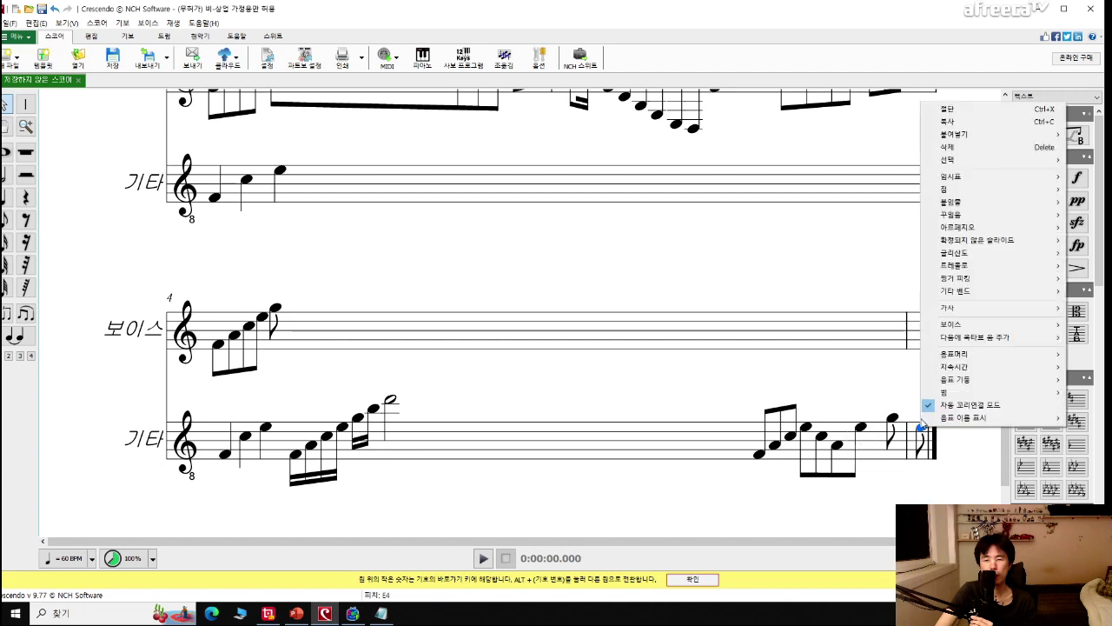
{"action": "left_click", "coordinate": [951, 111]}
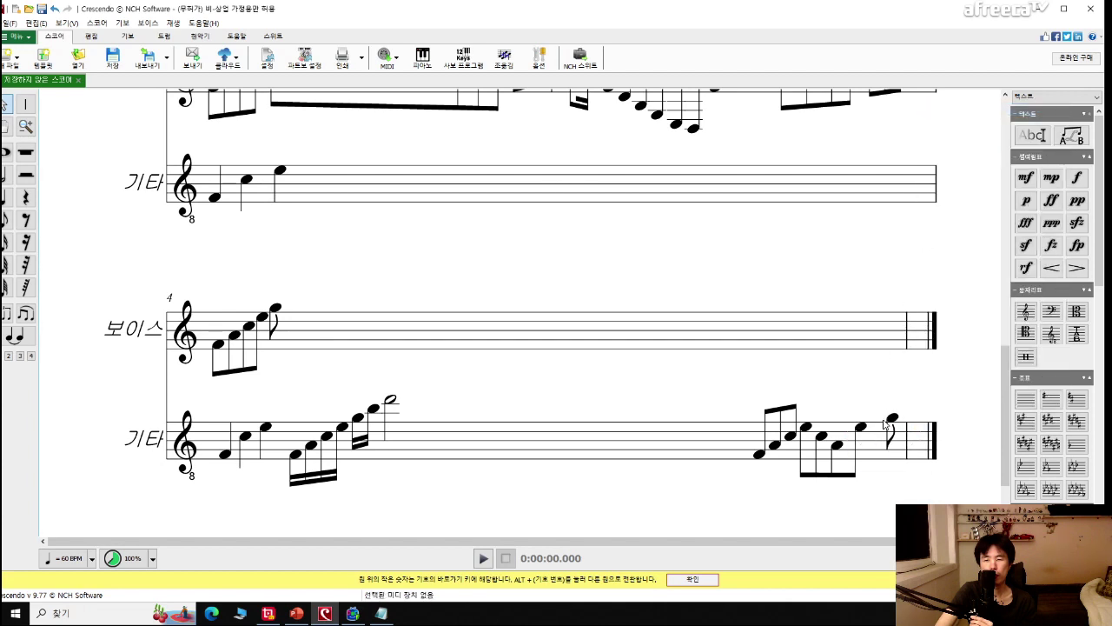
{"action": "left_click_drag", "start_coordinate": [891, 418], "coordinate": [879, 430]}
Add another E eighth note at the end of the measure 4 guitar run.
{"action": "key", "text": "4"}
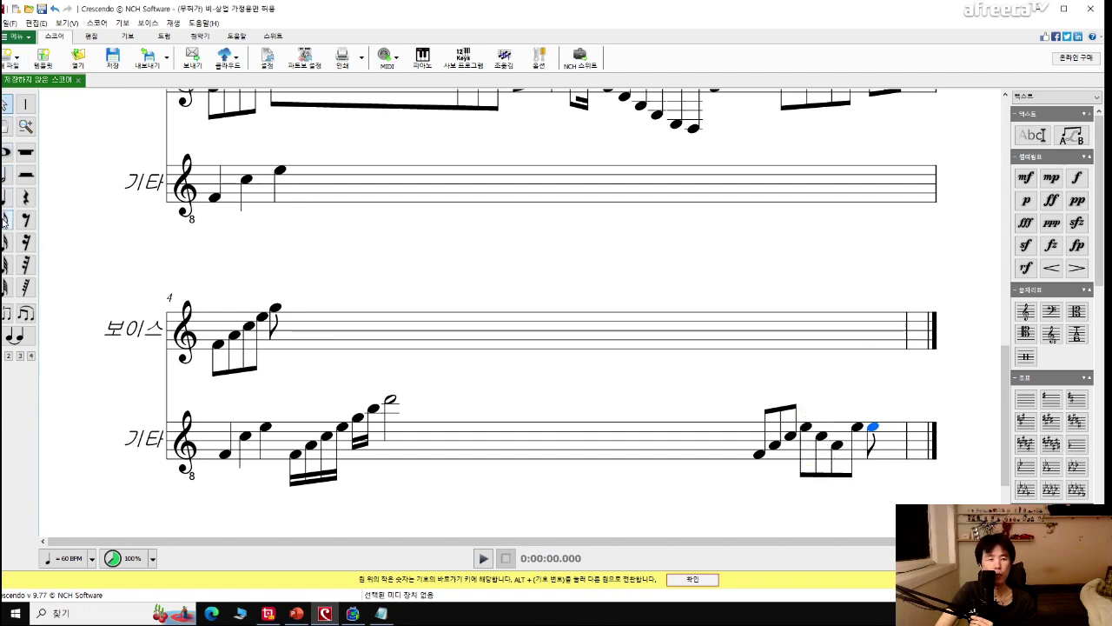
{"action": "left_click", "coordinate": [888, 424]}
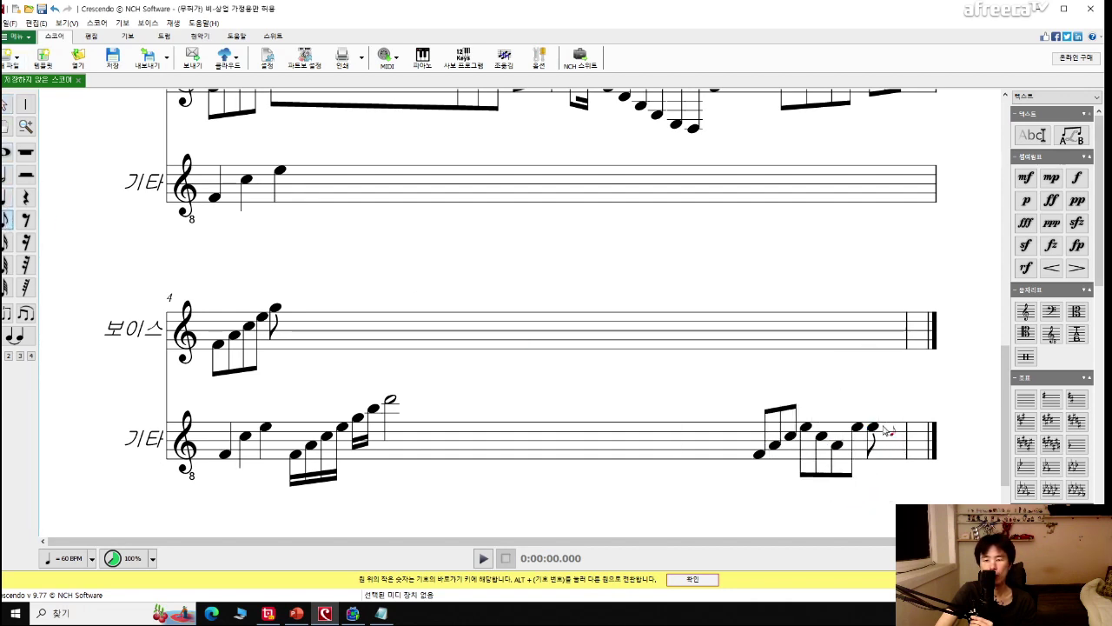
{"action": "right_click", "coordinate": [890, 425]}
{"action": "left_click", "coordinate": [759, 395]}
{"action": "key", "text": "ctrl+z"}
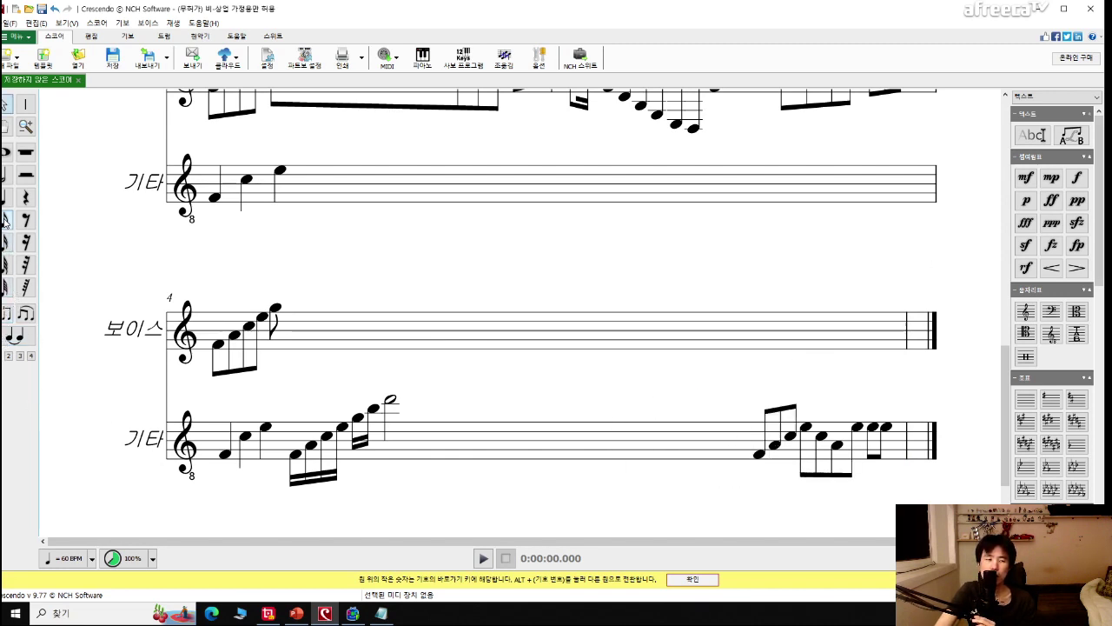
Add ascending sixteenth notes F, A, C, E, G and a closing half note B after the high half note in the measure 4 guitar staff.
{"action": "left_click", "coordinate": [6, 242]}
{"action": "left_click", "coordinate": [410, 456]}
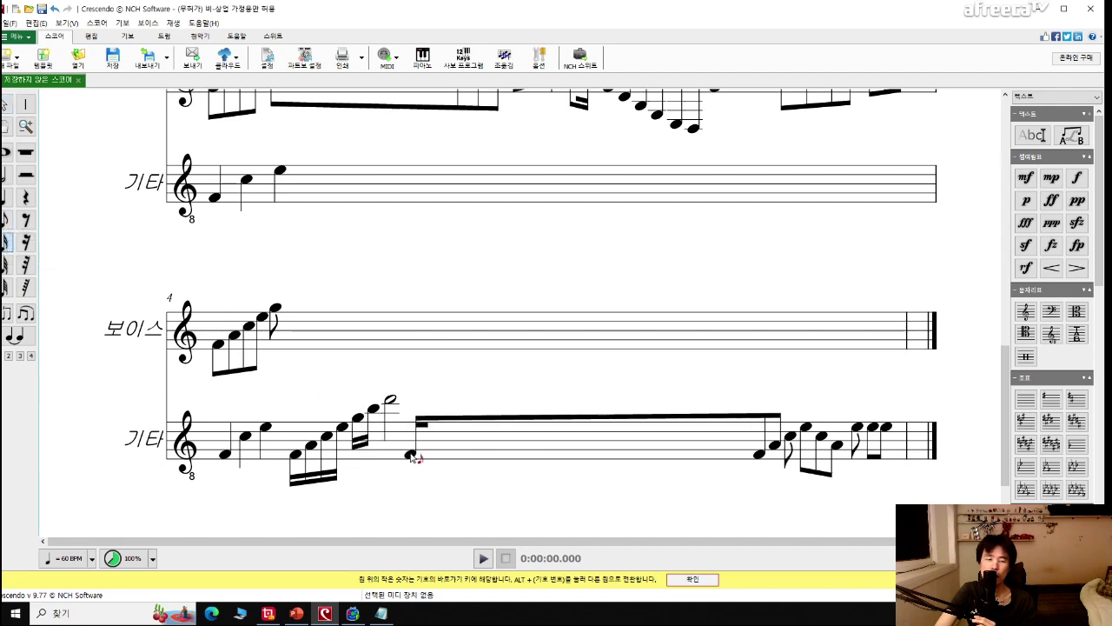
{"action": "left_click", "coordinate": [424, 445]}
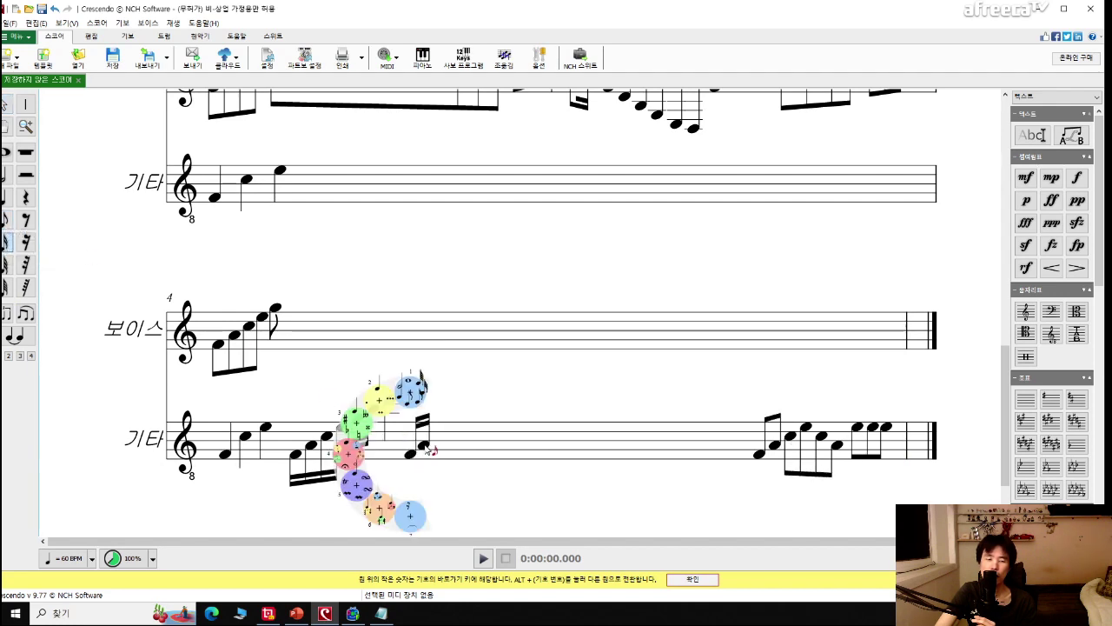
{"action": "left_click", "coordinate": [448, 437]}
{"action": "left_click", "coordinate": [455, 434]}
{"action": "left_click_drag", "start_coordinate": [457, 436], "coordinate": [462, 432]}
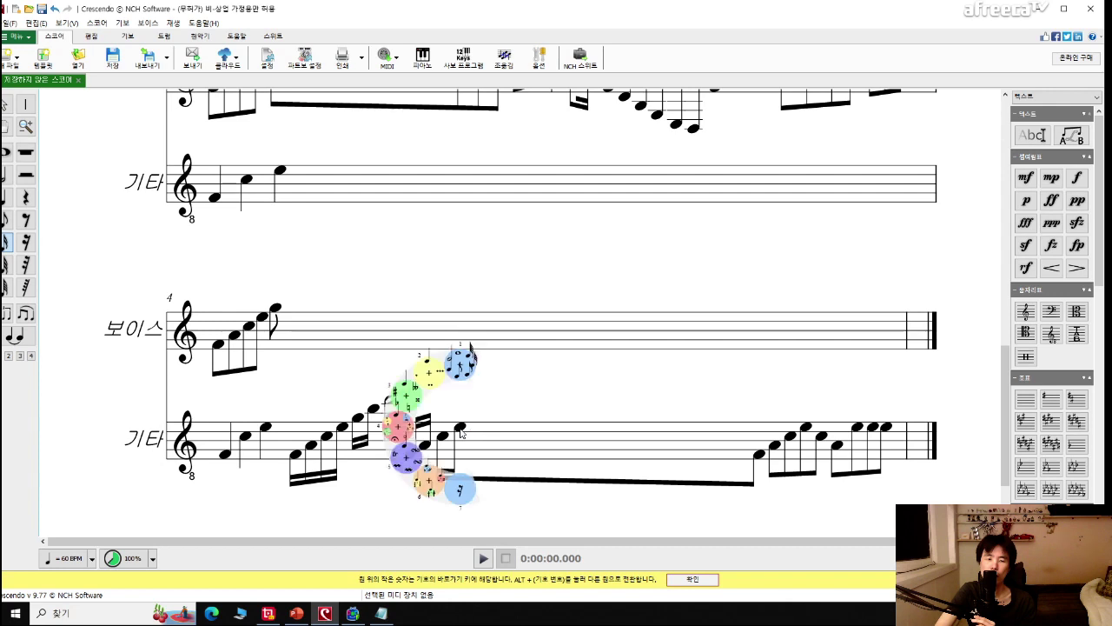
{"action": "left_click", "coordinate": [626, 367]}
{"action": "left_click_drag", "start_coordinate": [625, 367], "coordinate": [476, 421]}
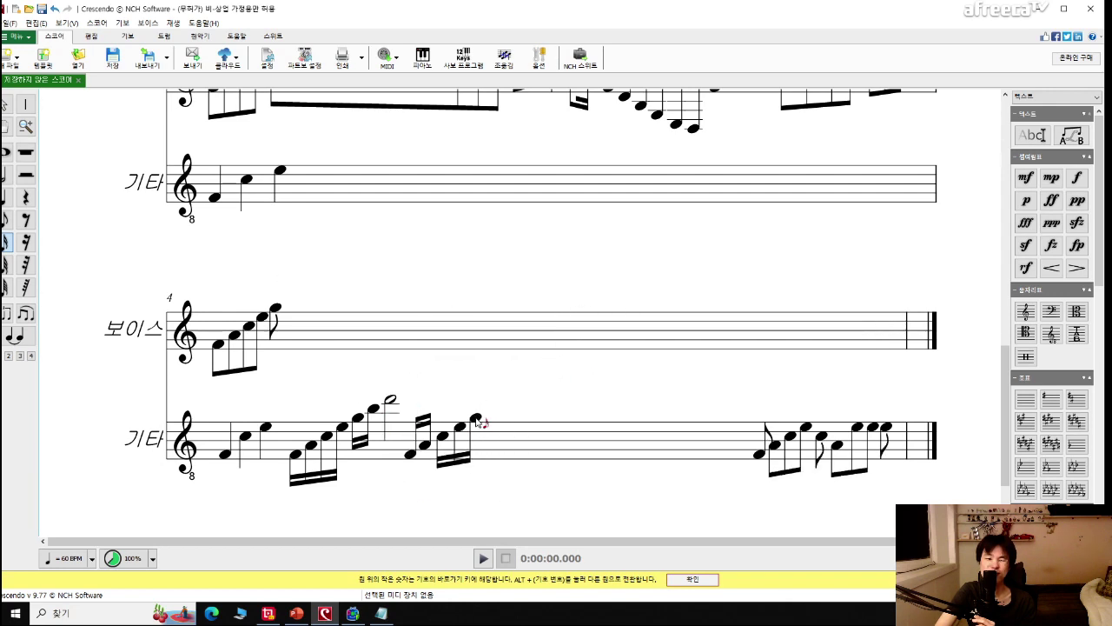
{"action": "left_click", "coordinate": [6, 174]}
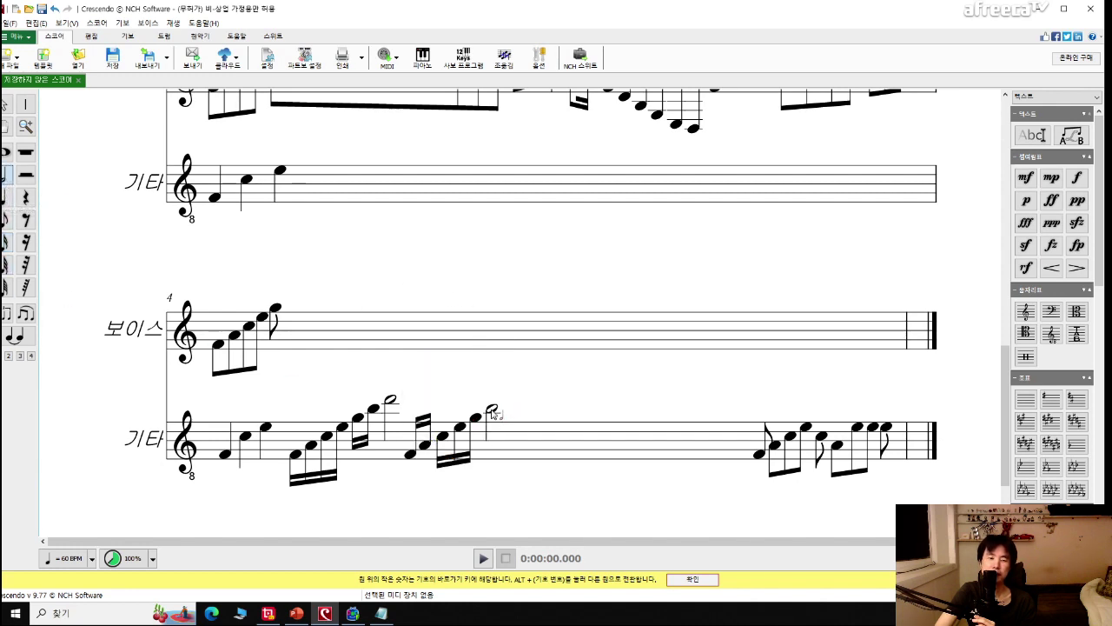
{"action": "left_click", "coordinate": [491, 411]}
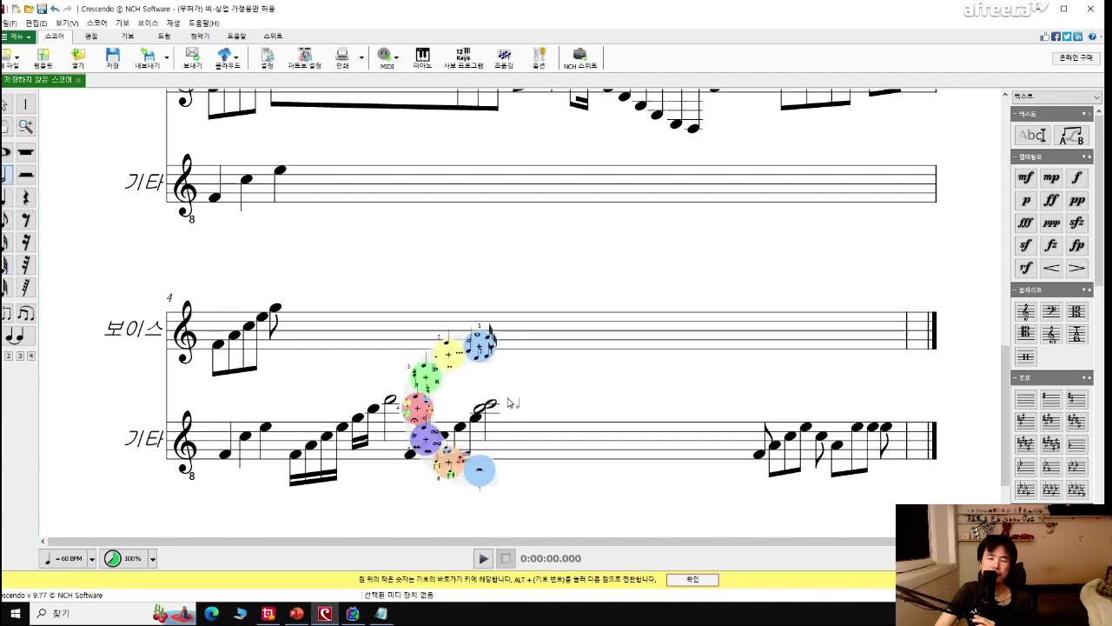
Highlight "자유입학부터" and "입시까지" in the fifth line of the Notepad lyrics, and return to the score.
{"action": "left_click", "coordinate": [380, 613]}
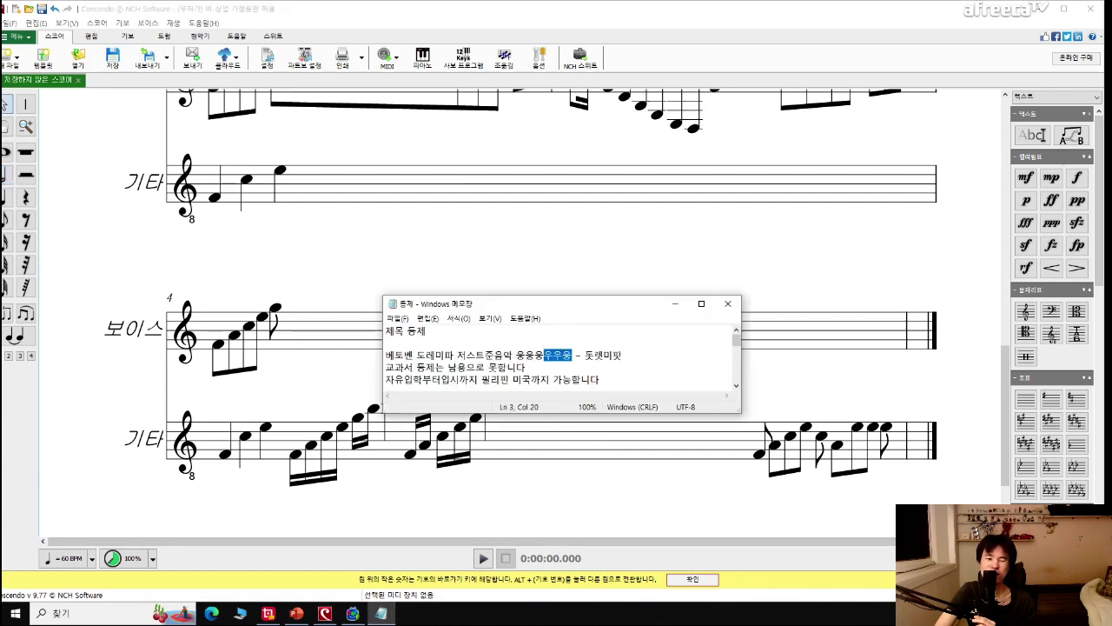
{"action": "key", "text": "Down"}
{"action": "key", "text": "Down"}
{"action": "key", "text": "Home"}
{"action": "key", "text": "shift+Right"}
{"action": "key", "text": "shift+Right"}
{"action": "key", "text": "shift+Right"}
{"action": "key", "text": "shift+Right"}
{"action": "key", "text": "shift+Right"}
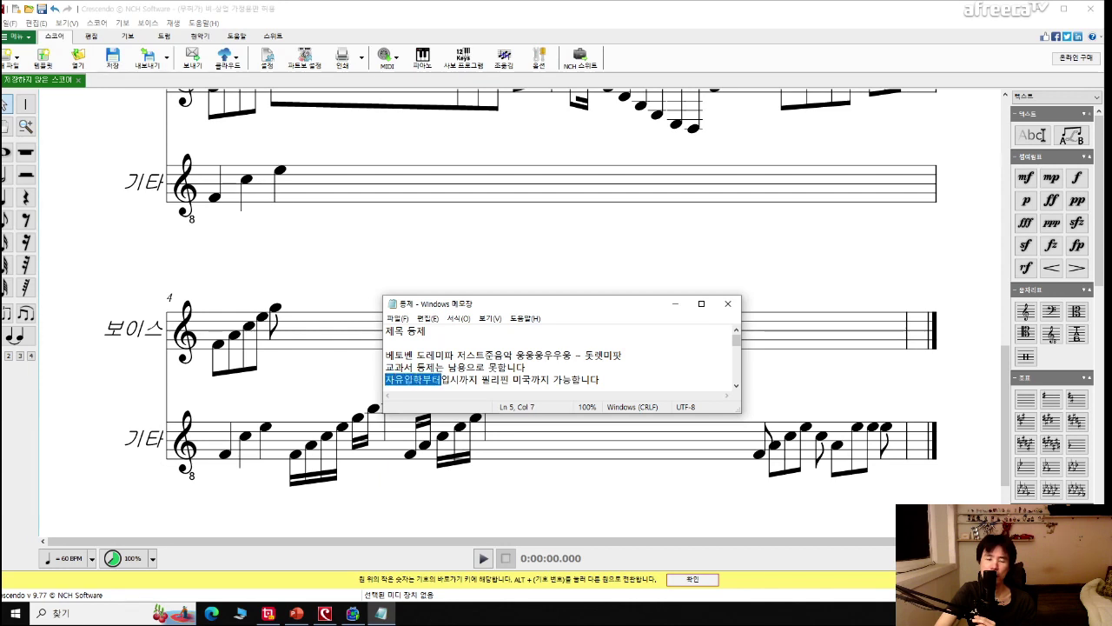
{"action": "key", "text": "shift+Left"}
{"action": "key", "text": "shift+Left"}
{"action": "key", "text": "shift+Left"}
{"action": "key", "text": "shift+Right"}
{"action": "key", "text": "Right"}
{"action": "key", "text": "Right"}
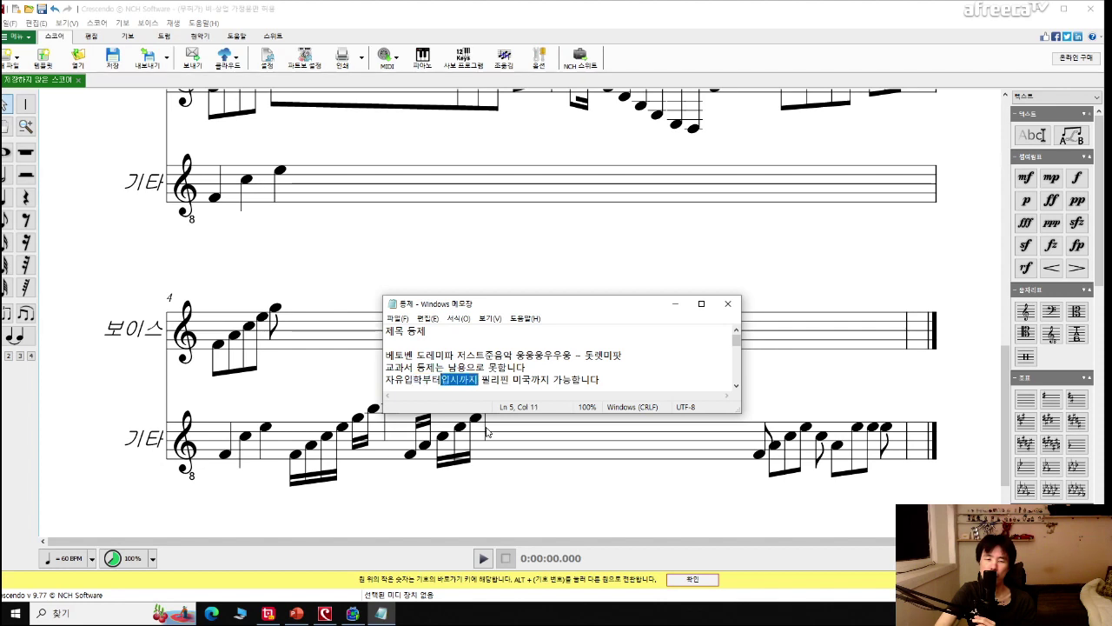
{"action": "left_click", "coordinate": [497, 503]}
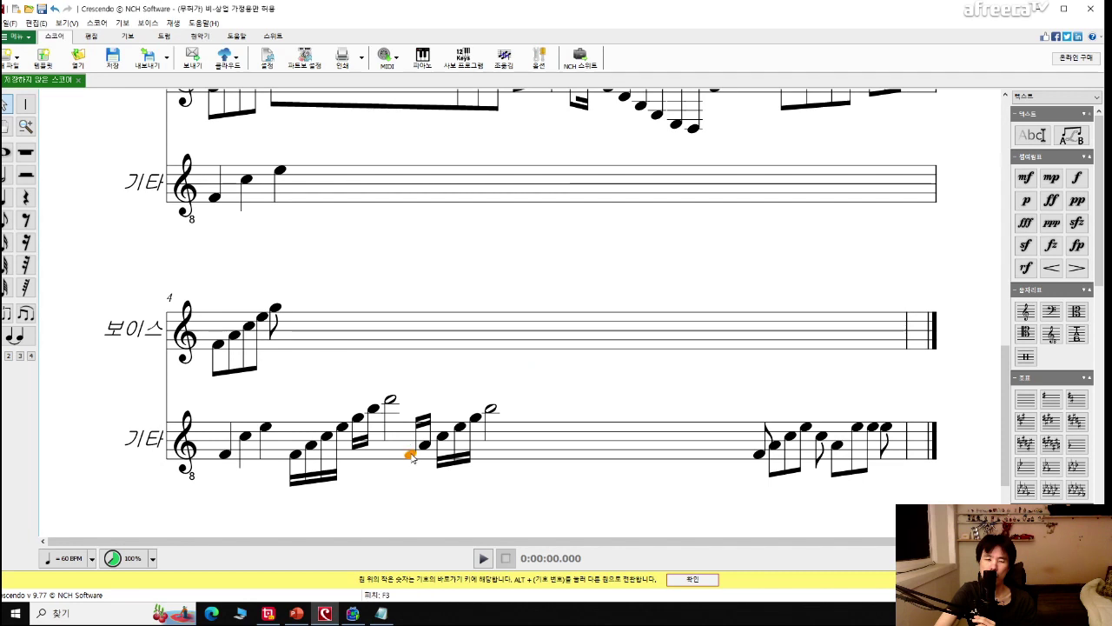
Add three descending eighth notes F, D and B after the half note B in the measure 4 guitar staff.
{"action": "left_click", "coordinate": [6, 219]}
{"action": "left_click", "coordinate": [519, 455]}
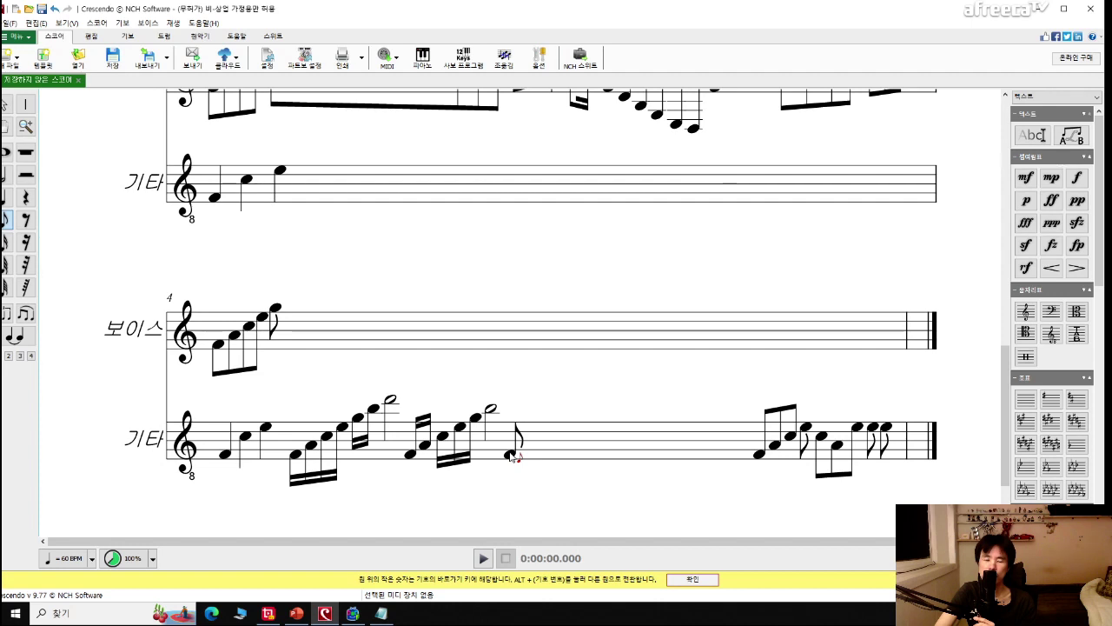
{"action": "right_click", "coordinate": [512, 458]}
{"action": "left_click", "coordinate": [533, 463]}
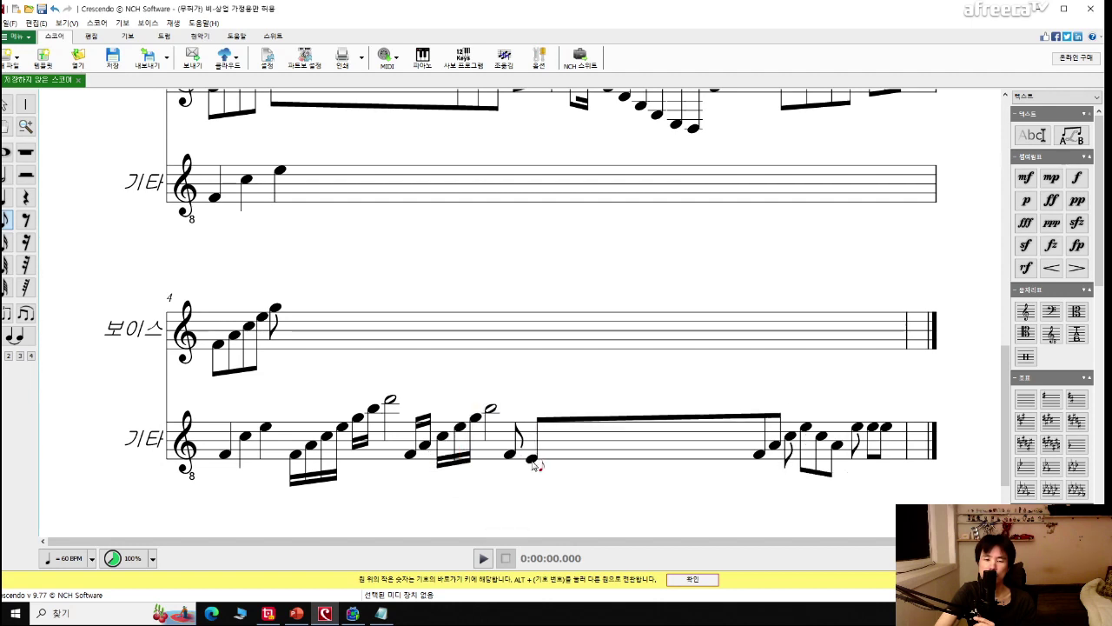
{"action": "left_click", "coordinate": [554, 477]}
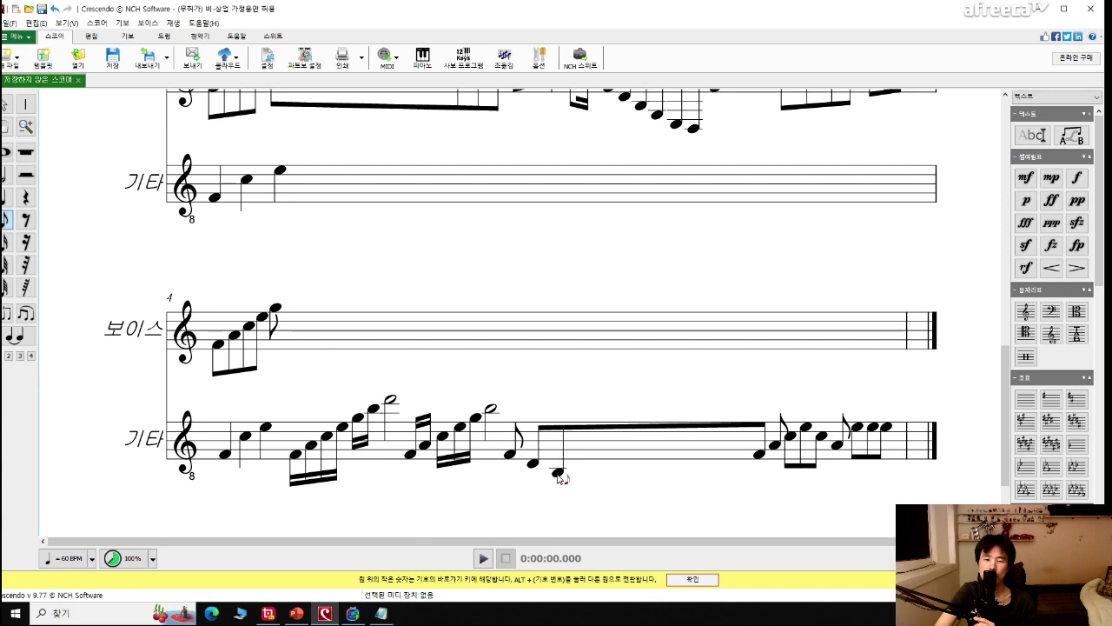
Lower the newly added B eighth note to far below the guitar staff and the D before it to A.
{"action": "left_click_drag", "start_coordinate": [556, 479], "coordinate": [554, 502]}
{"action": "right_click", "coordinate": [556, 475]}
{"action": "right_click", "coordinate": [553, 502]}
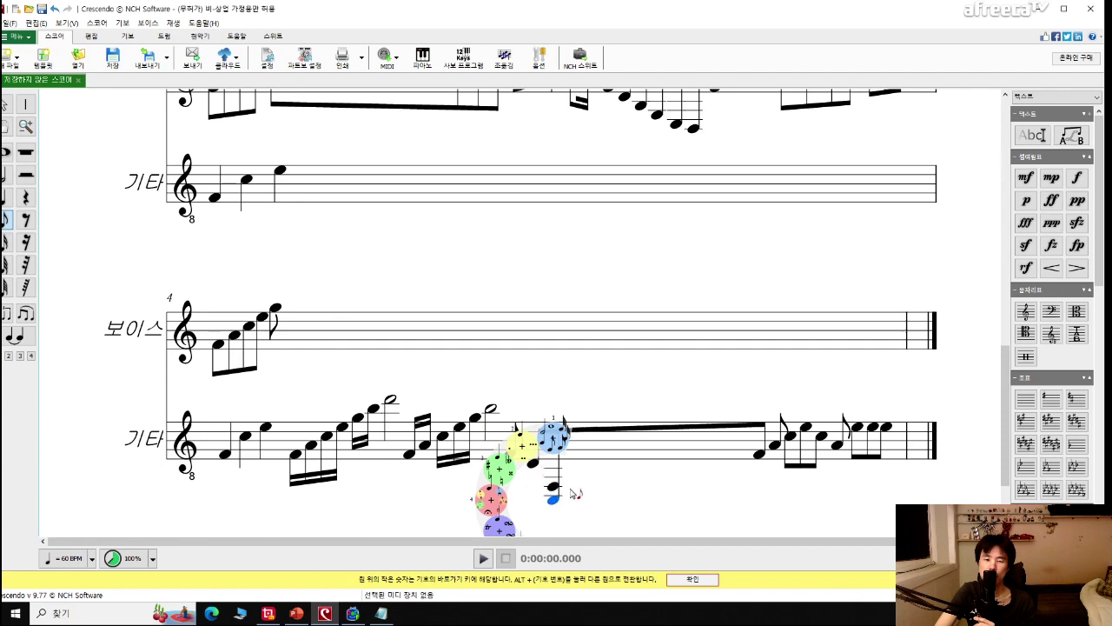
{"action": "left_click", "coordinate": [551, 475]}
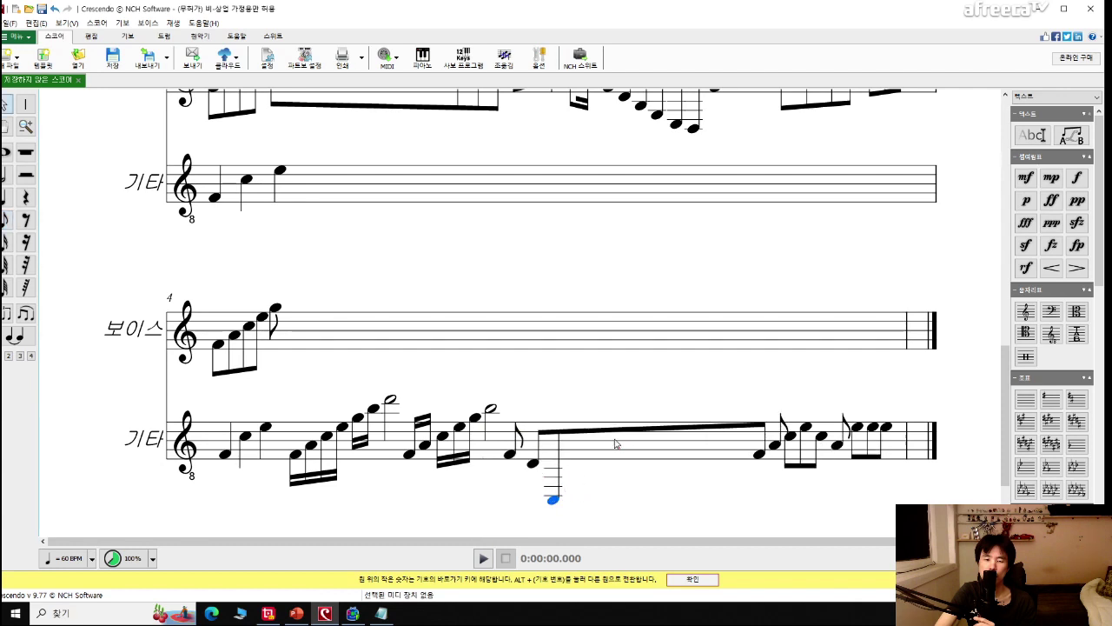
{"action": "left_click_drag", "start_coordinate": [534, 467], "coordinate": [534, 479]}
{"action": "right_click", "coordinate": [513, 462]}
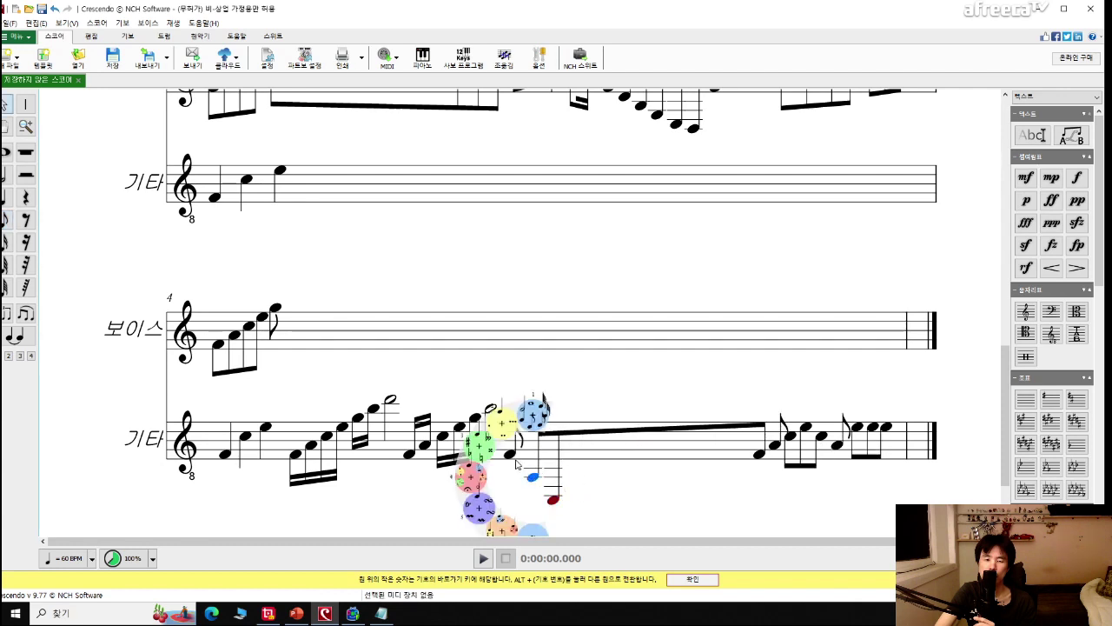
{"action": "left_click", "coordinate": [513, 461]}
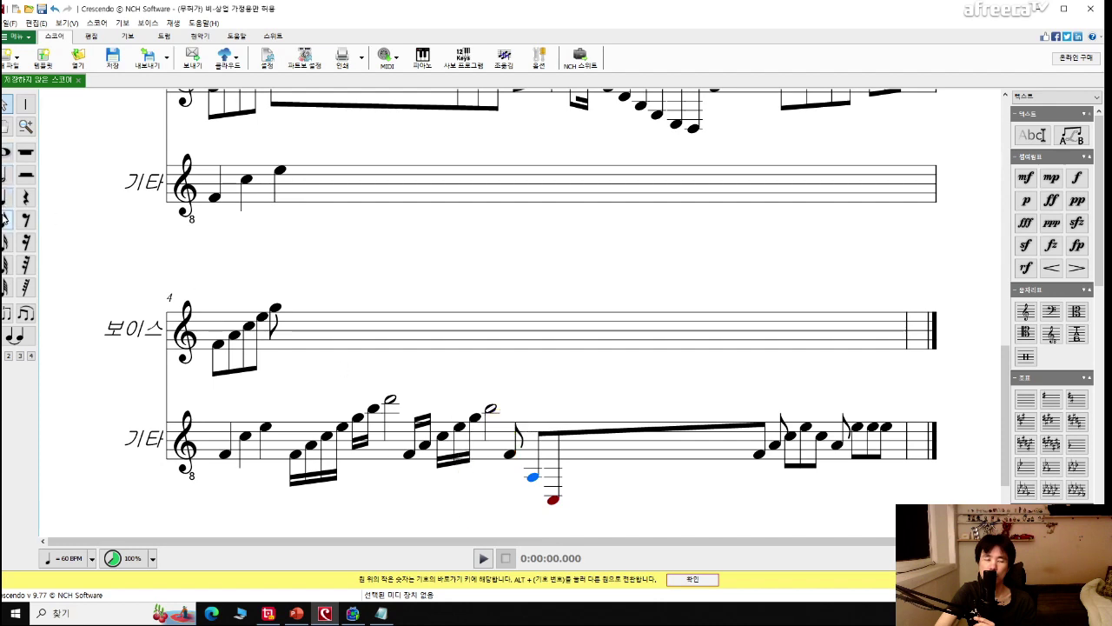
Add another eighth note at the same very low pitch, followed by an eighth note low G, in the measure 4 guitar run.
{"action": "left_click", "coordinate": [596, 456]}
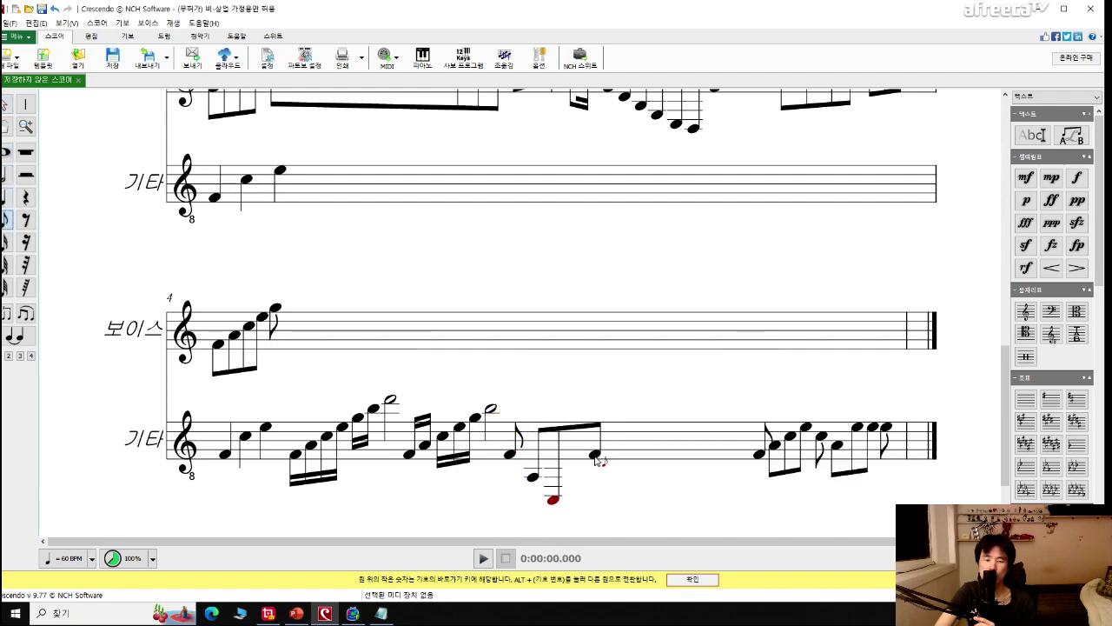
{"action": "left_click_drag", "start_coordinate": [596, 460], "coordinate": [596, 502]}
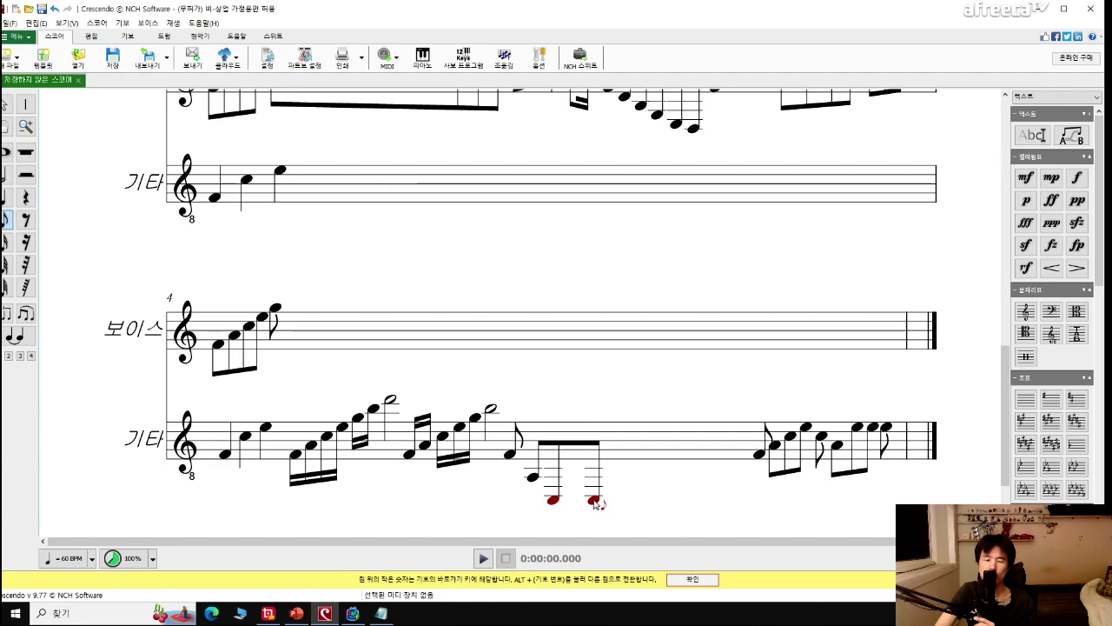
{"action": "left_click", "coordinate": [594, 500]}
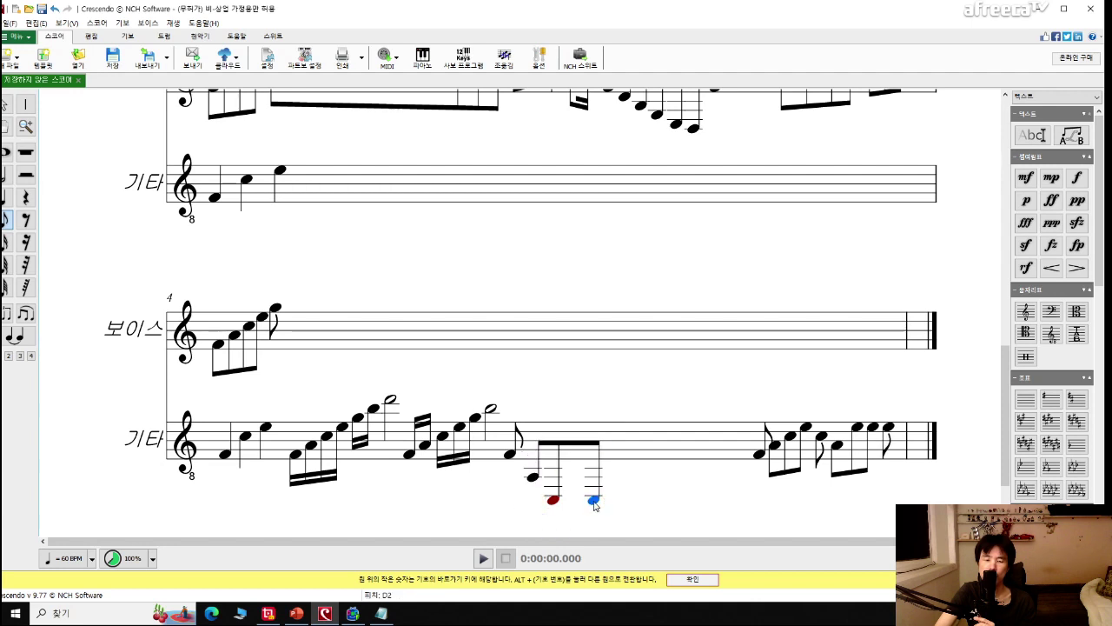
{"action": "left_click", "coordinate": [626, 481]}
{"action": "left_click", "coordinate": [628, 484]}
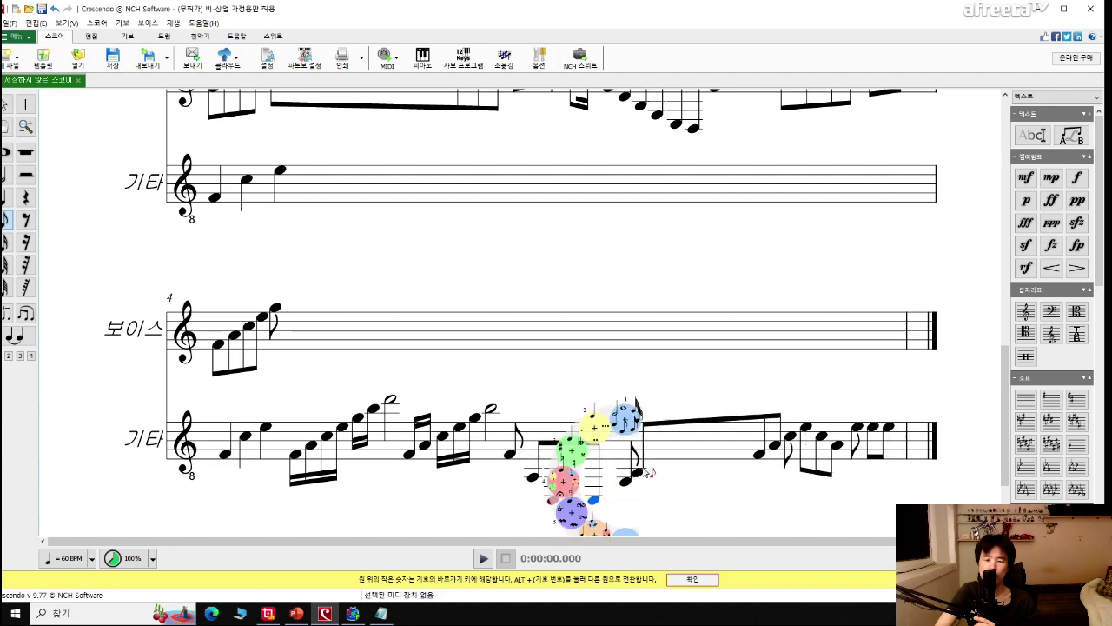
Continue the measure 4 guitar run with eighth notes F, A, C, A and F after the low G.
{"action": "left_click", "coordinate": [656, 456]}
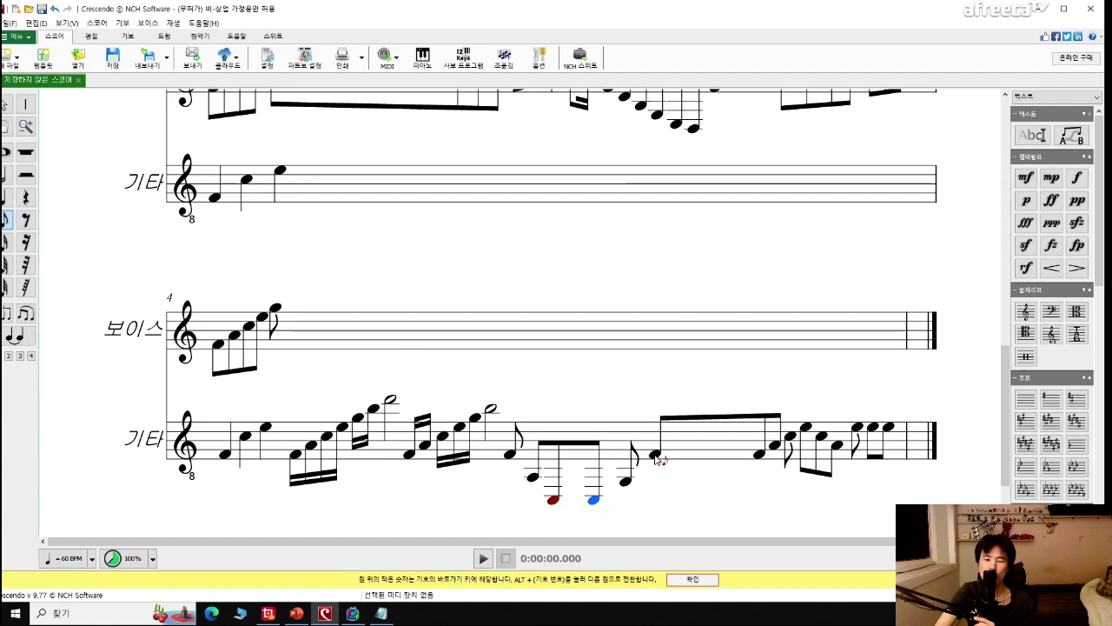
{"action": "left_click", "coordinate": [657, 461]}
{"action": "left_click", "coordinate": [676, 447]}
{"action": "left_click", "coordinate": [678, 448]}
{"action": "left_click", "coordinate": [666, 448]}
{"action": "left_click_drag", "start_coordinate": [659, 450], "coordinate": [652, 450]}
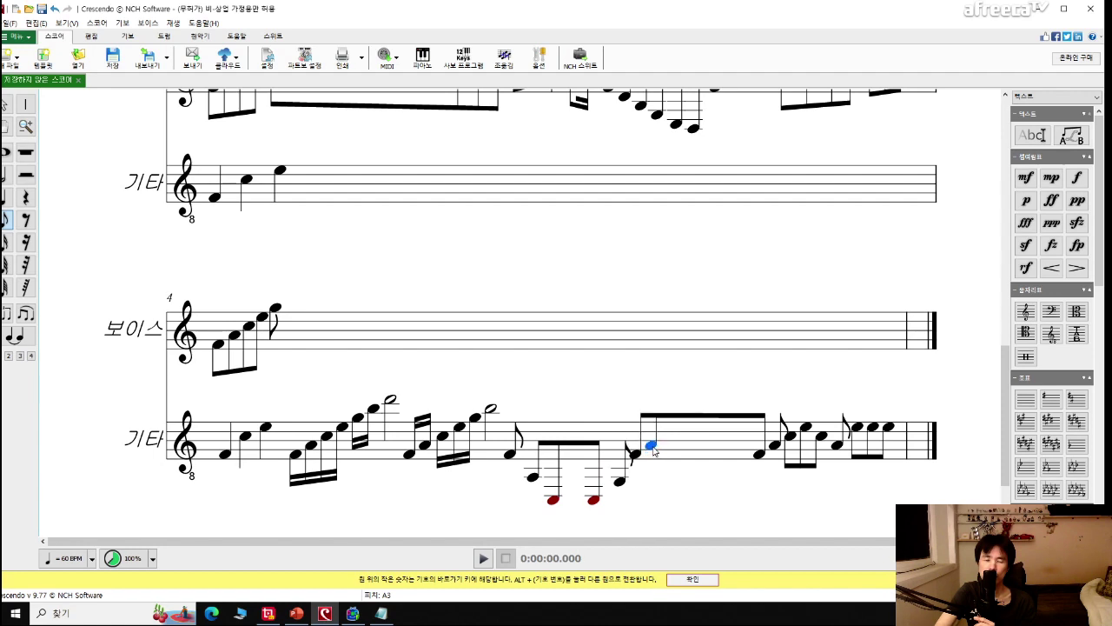
{"action": "left_click", "coordinate": [659, 448]}
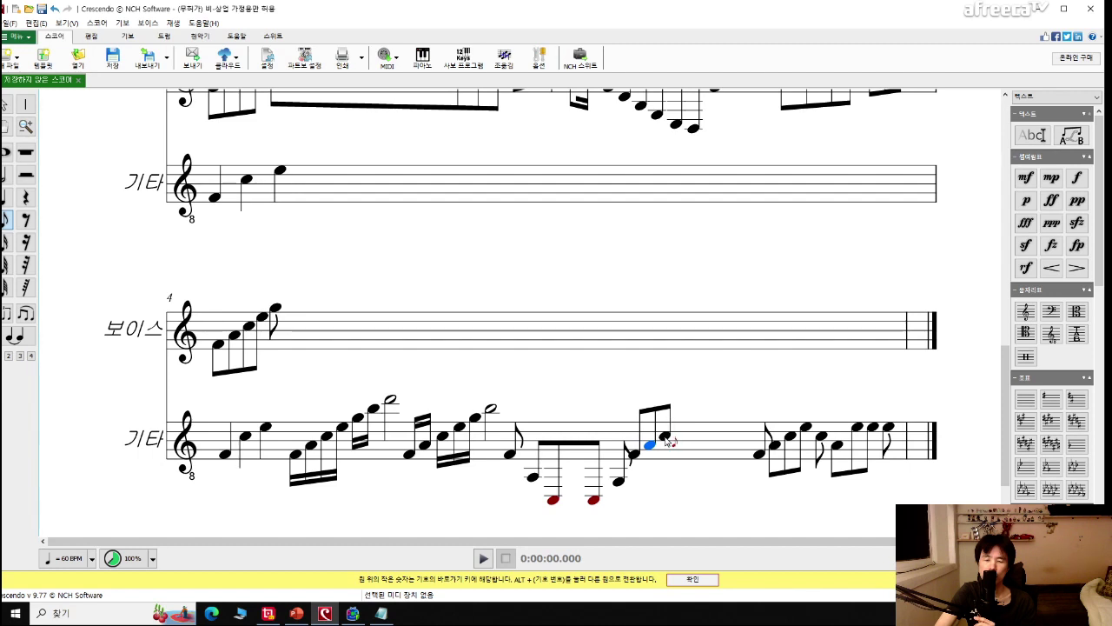
{"action": "left_click", "coordinate": [666, 443]}
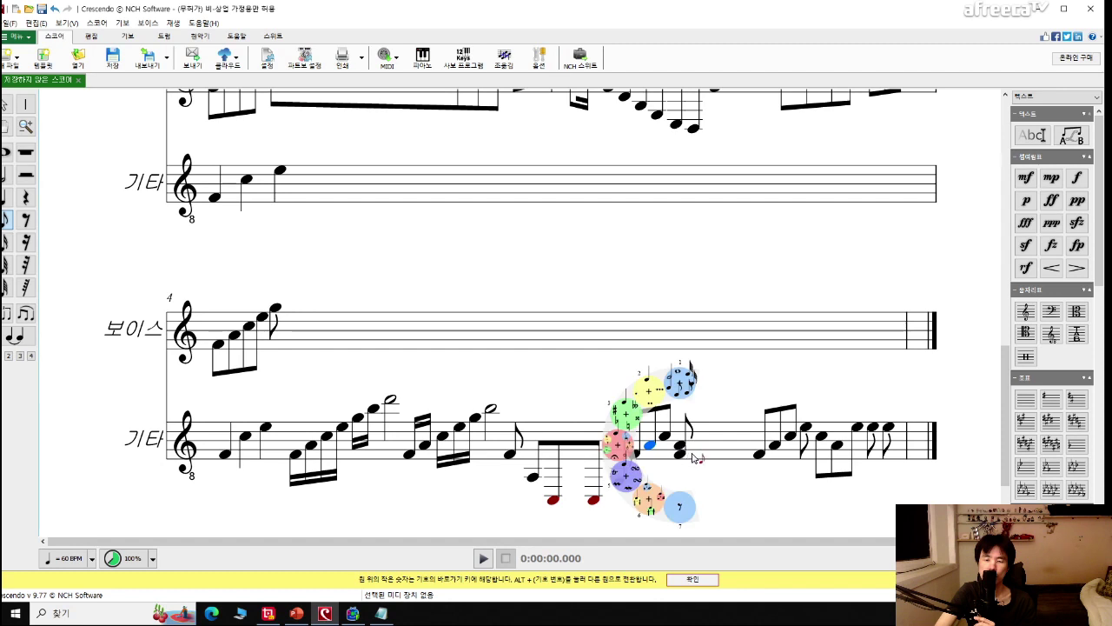
{"action": "left_click", "coordinate": [693, 457]}
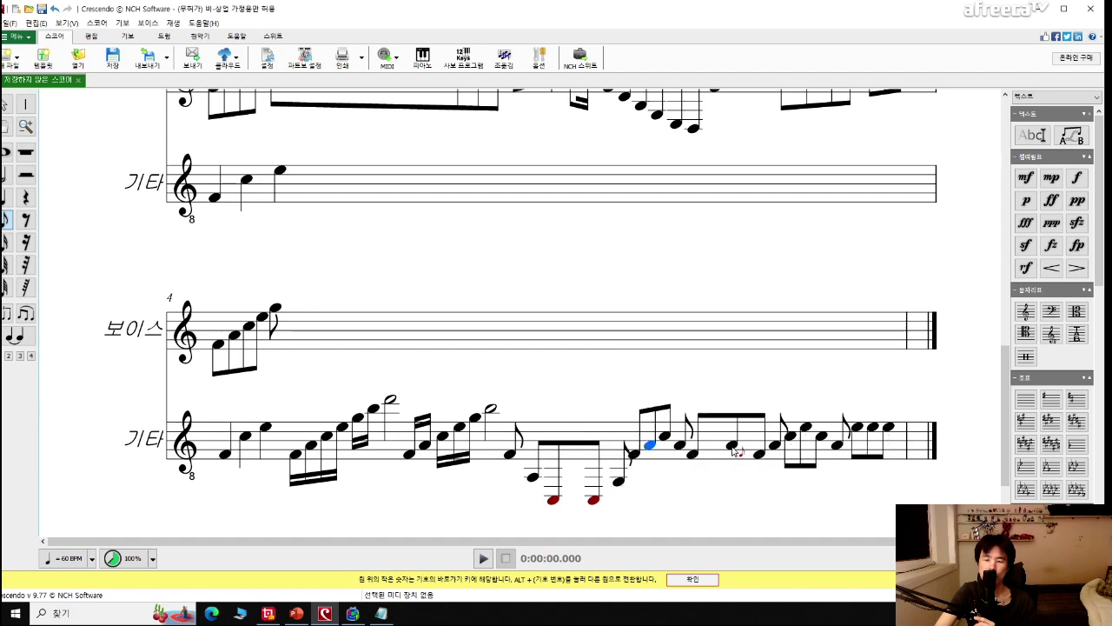
Move the first two trailing eighth notes, F and A, back beside the new F and lower them to D and C.
{"action": "left_click", "coordinate": [762, 459]}
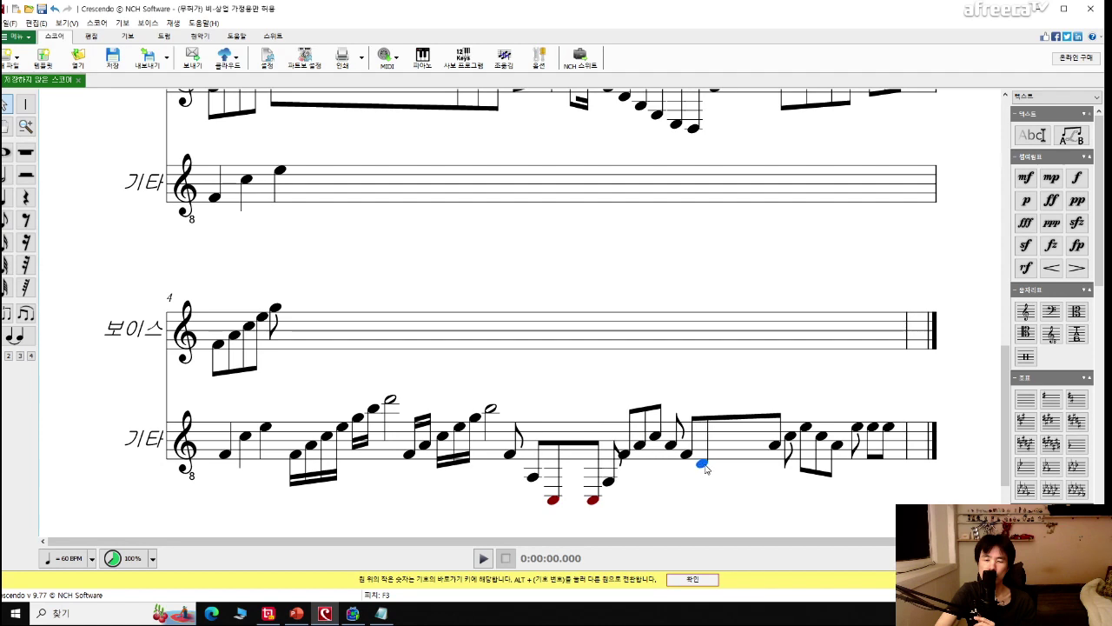
{"action": "left_click", "coordinate": [776, 447]}
{"action": "right_click", "coordinate": [717, 470]}
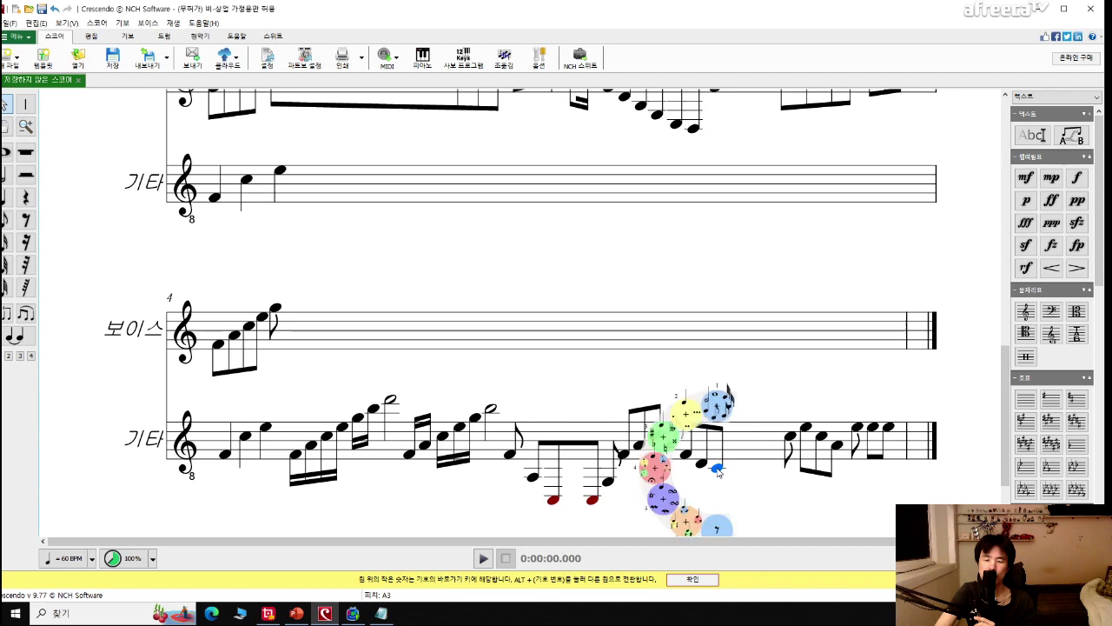
{"action": "left_click", "coordinate": [719, 460]}
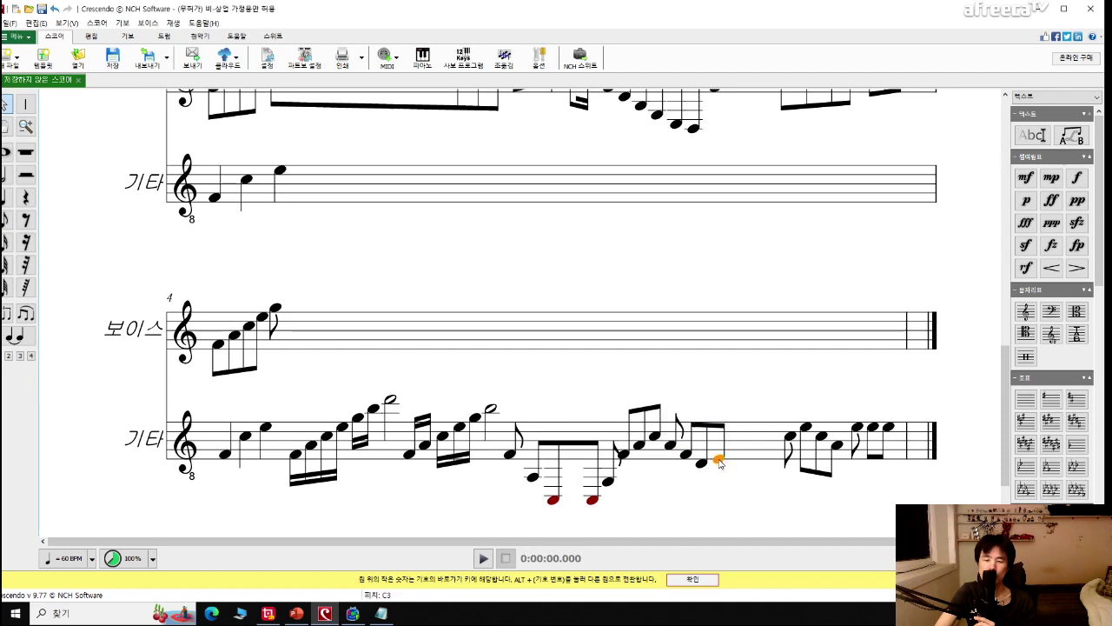
{"action": "right_click", "coordinate": [720, 458]}
{"action": "left_click_drag", "start_coordinate": [719, 458], "coordinate": [719, 470]}
{"action": "right_click", "coordinate": [719, 470]}
{"action": "right_click", "coordinate": [720, 472]}
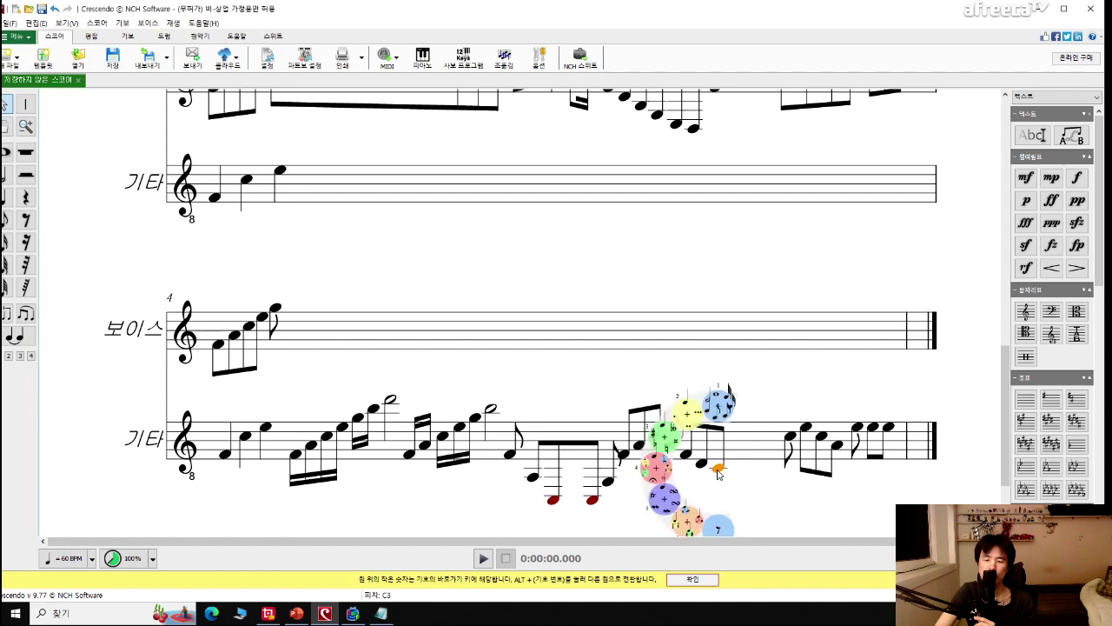
{"action": "right_click", "coordinate": [766, 484]}
{"action": "left_click", "coordinate": [733, 359]}
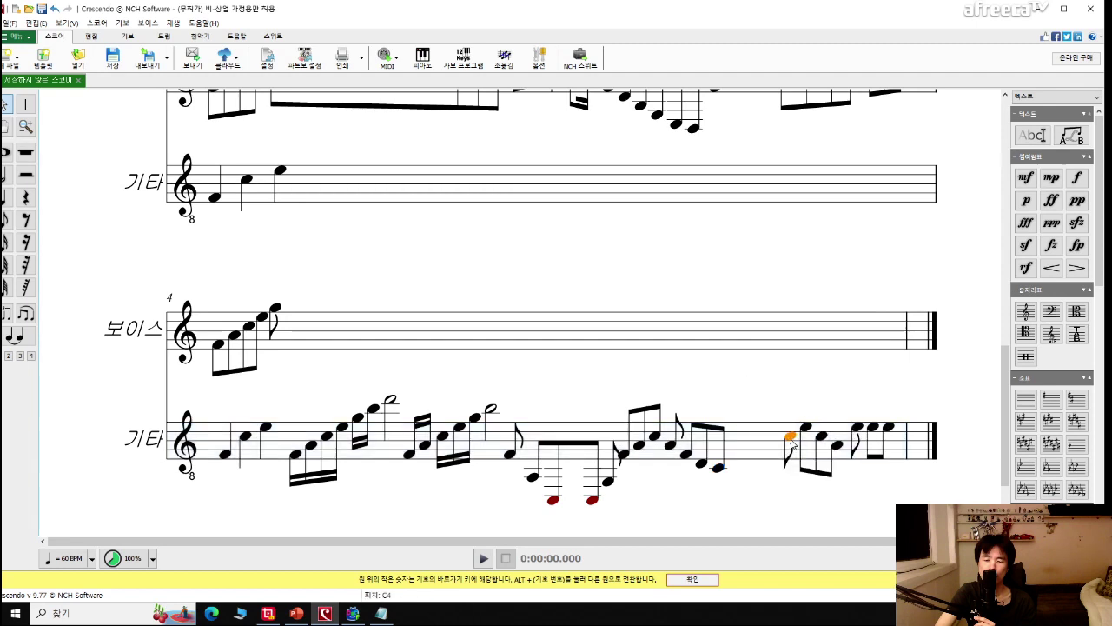
Shift the remaining eighth notes back to close the measure 4 gap, repitching the first four to F, A, E and G.
{"action": "left_click_drag", "start_coordinate": [792, 444], "coordinate": [772, 429]}
{"action": "left_click_drag", "start_coordinate": [832, 448], "coordinate": [787, 418]}
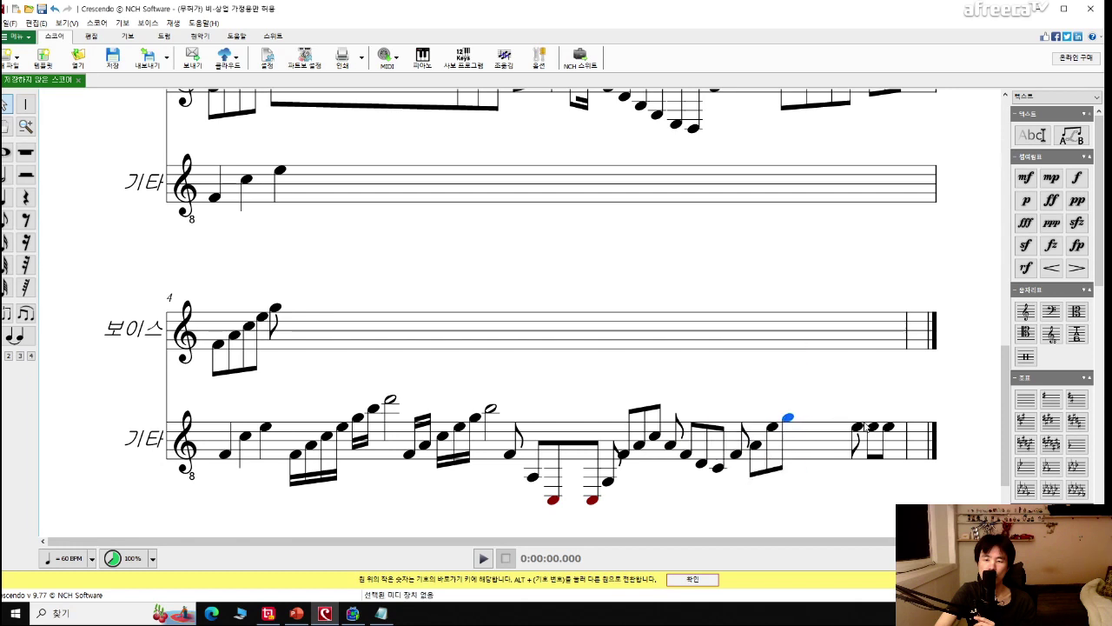
{"action": "left_click_drag", "start_coordinate": [887, 430], "coordinate": [836, 435]}
{"action": "left_click", "coordinate": [841, 404]}
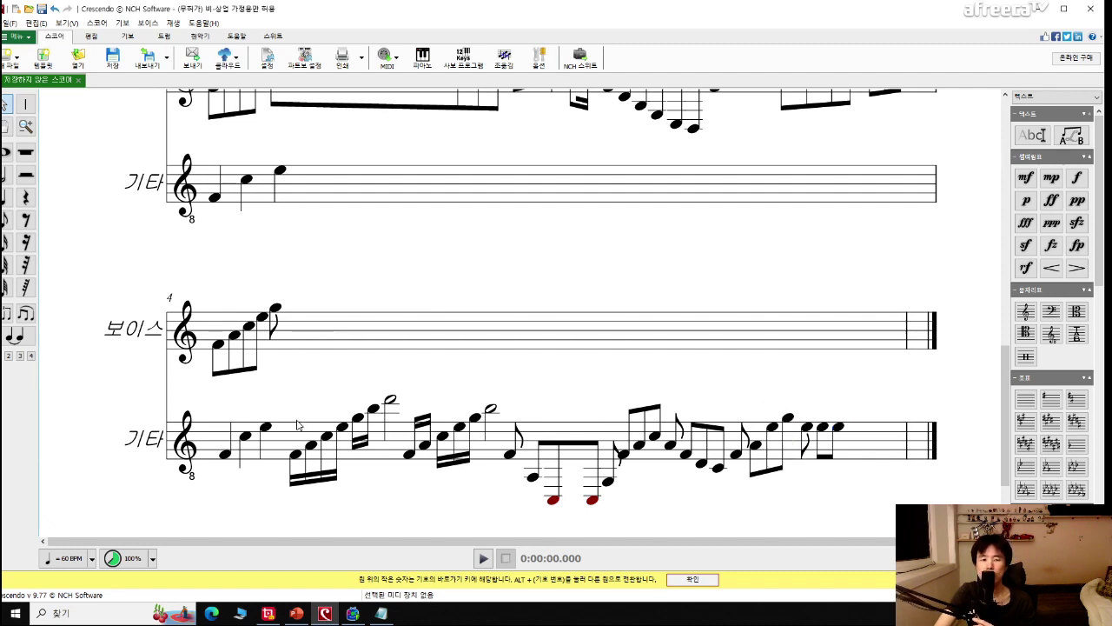
Play back measure 4 to hear the revised guitar line, and select the voice and guitar staves of that measure.
{"action": "left_click", "coordinate": [334, 346]}
{"action": "left_click", "coordinate": [352, 339], "text": "shift"}
{"action": "key", "text": "space"}
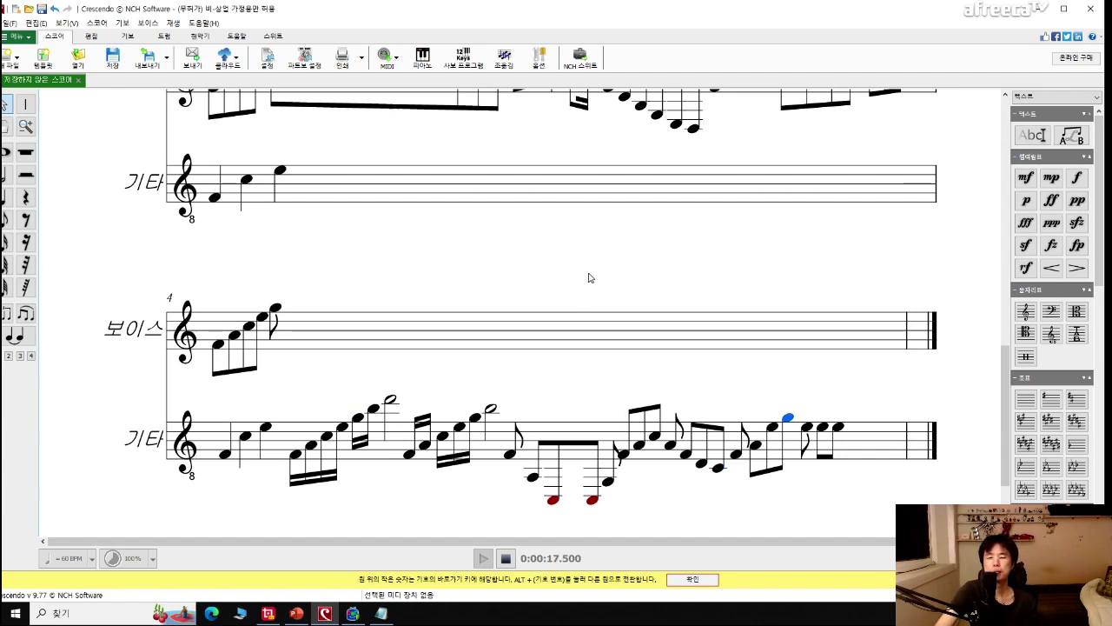
{"action": "left_click_drag", "start_coordinate": [576, 330], "coordinate": [492, 448]}
{"action": "key", "text": "space"}
Check the lyrics in Notepad and play the score from measure 1, comparing the melody with the words.
{"action": "key", "text": "alt+Tab"}
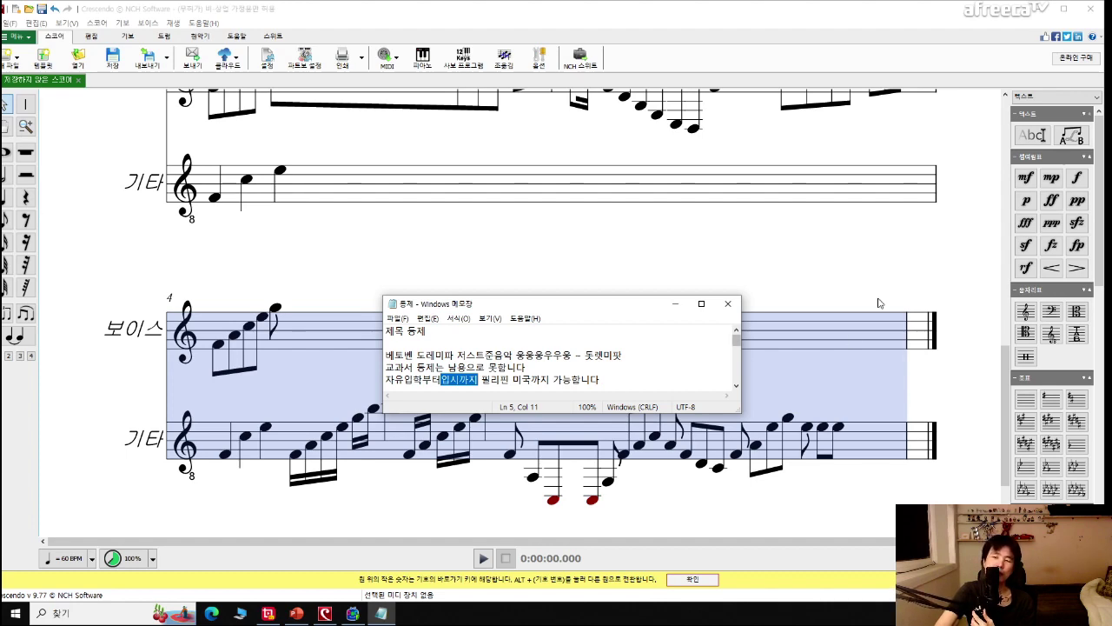
{"action": "left_click", "coordinate": [821, 249]}
{"action": "scroll", "coordinate": [816, 259], "scroll_direction": "up", "scroll_amount": 5}
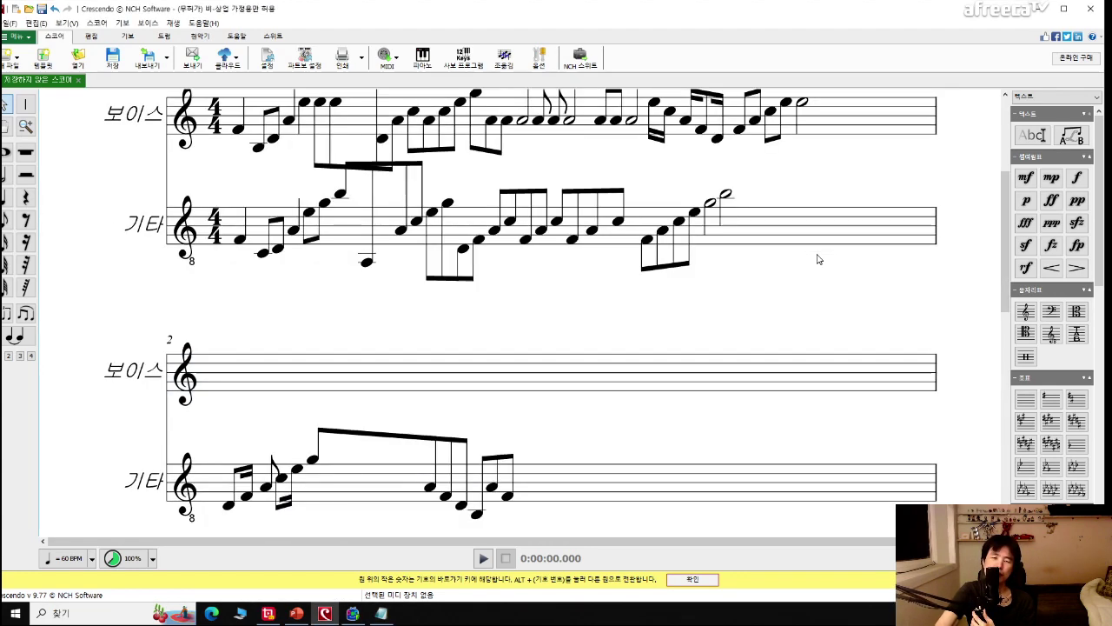
{"action": "scroll", "coordinate": [816, 259], "scroll_direction": "up", "scroll_amount": 3}
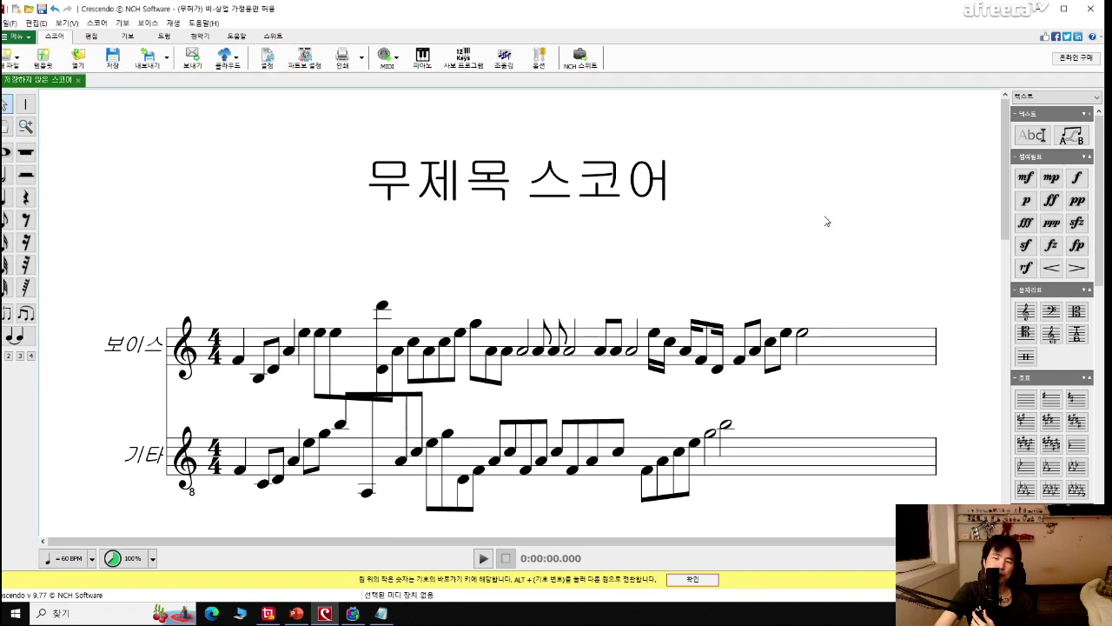
{"action": "key", "text": "space"}
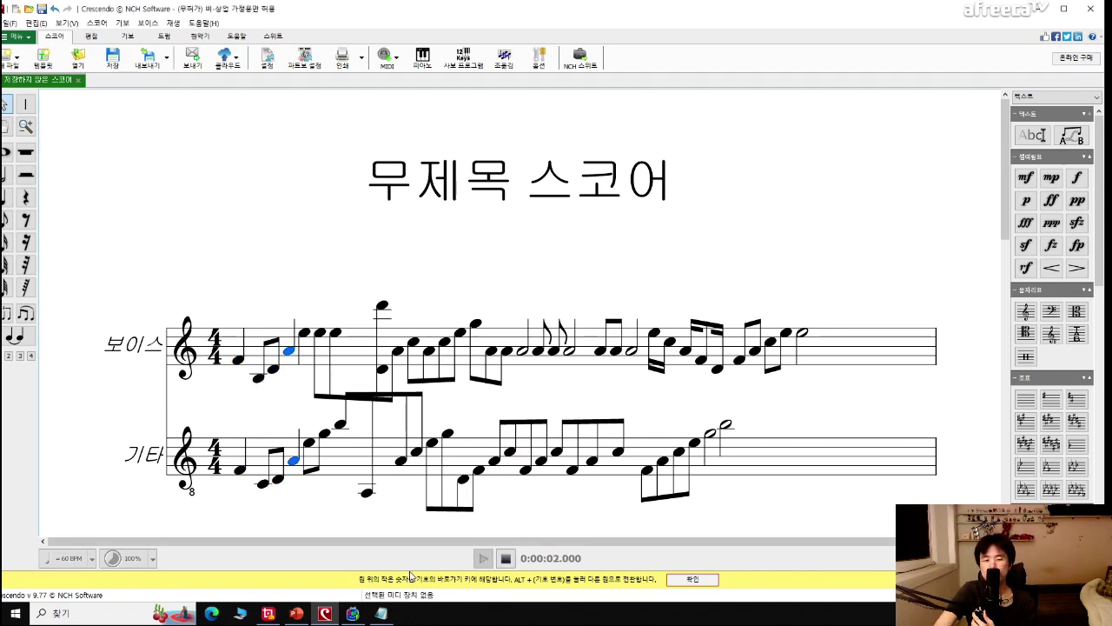
{"action": "left_click", "coordinate": [383, 614]}
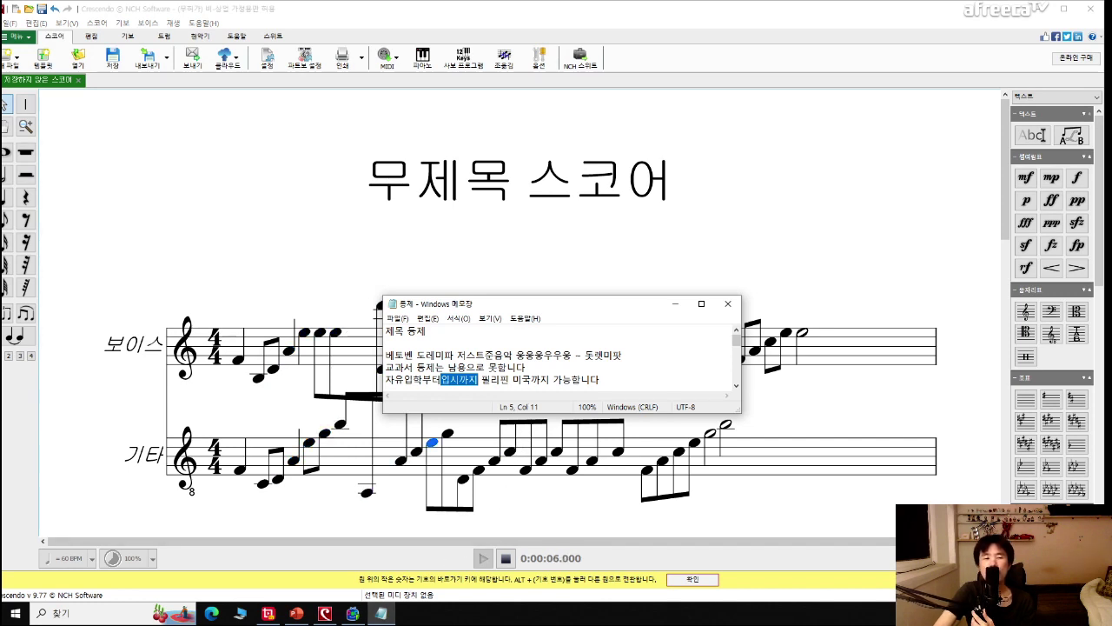
{"action": "left_click", "coordinate": [307, 225]}
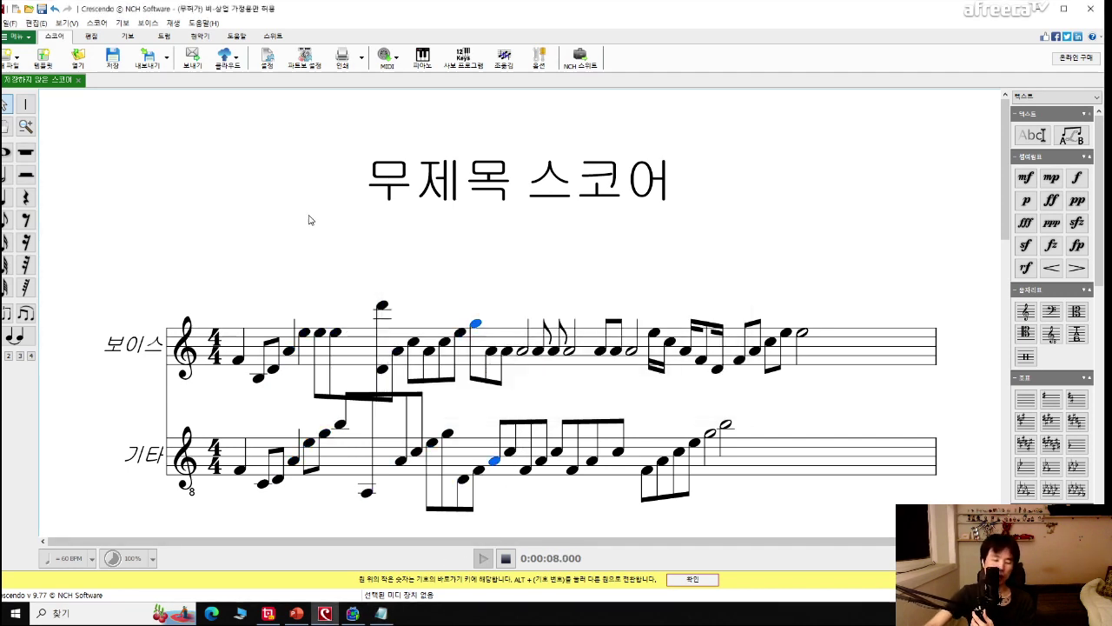
Restart playback from the beginning and consult the Notepad lyrics while following the score through to measure 4.
{"action": "key", "text": "space"}
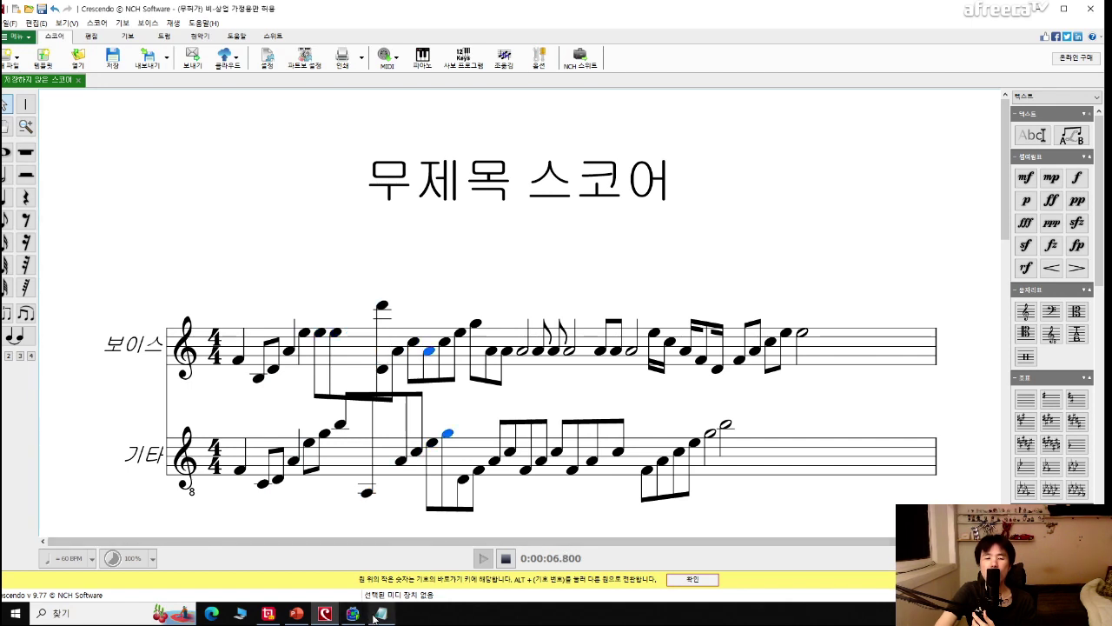
{"action": "mouse_move", "coordinate": [383, 615]}
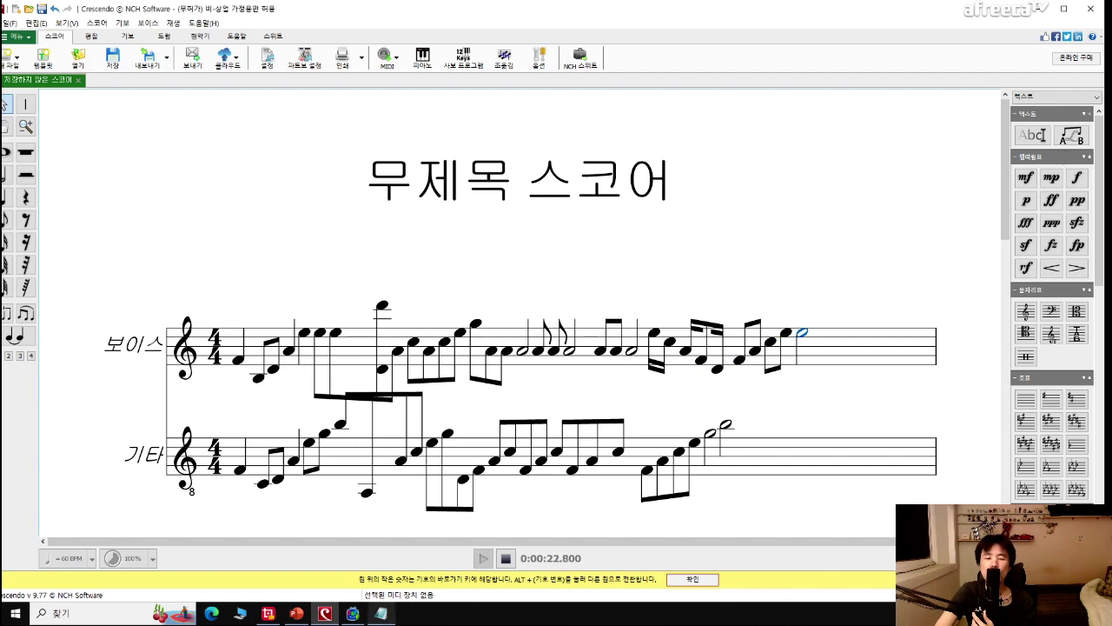
{"action": "key", "text": "alt+Tab"}
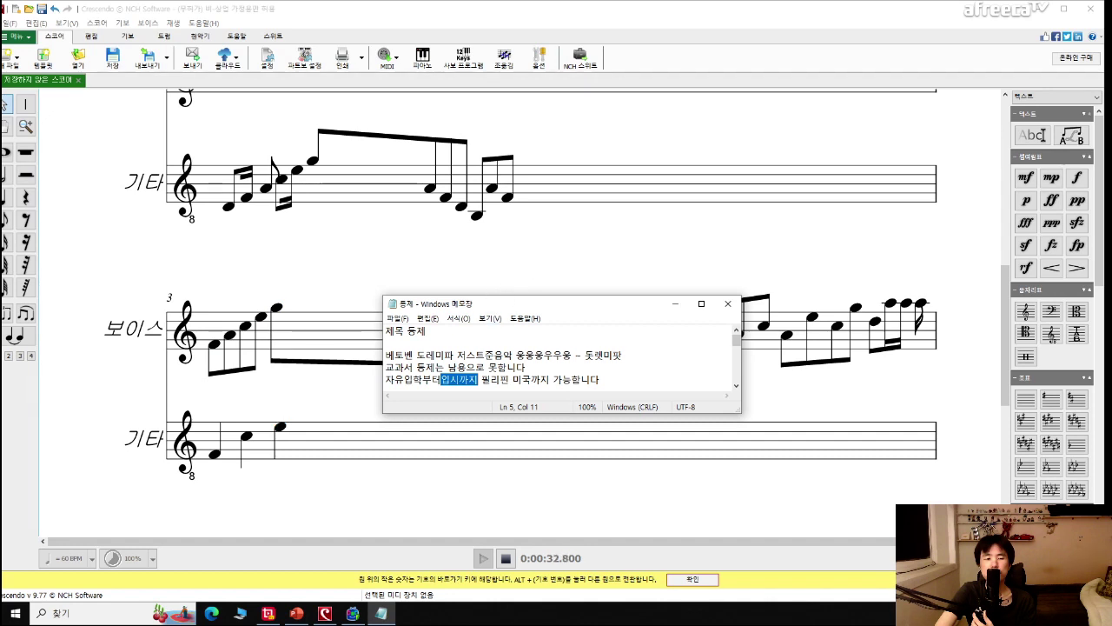
{"action": "left_click", "coordinate": [392, 213]}
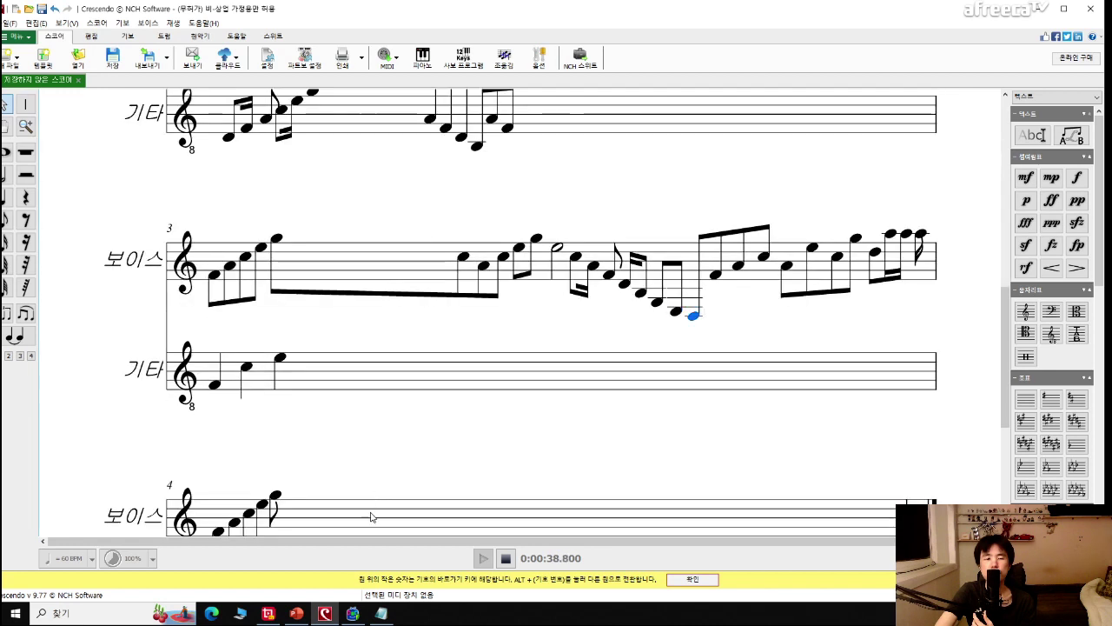
{"action": "left_click", "coordinate": [382, 615]}
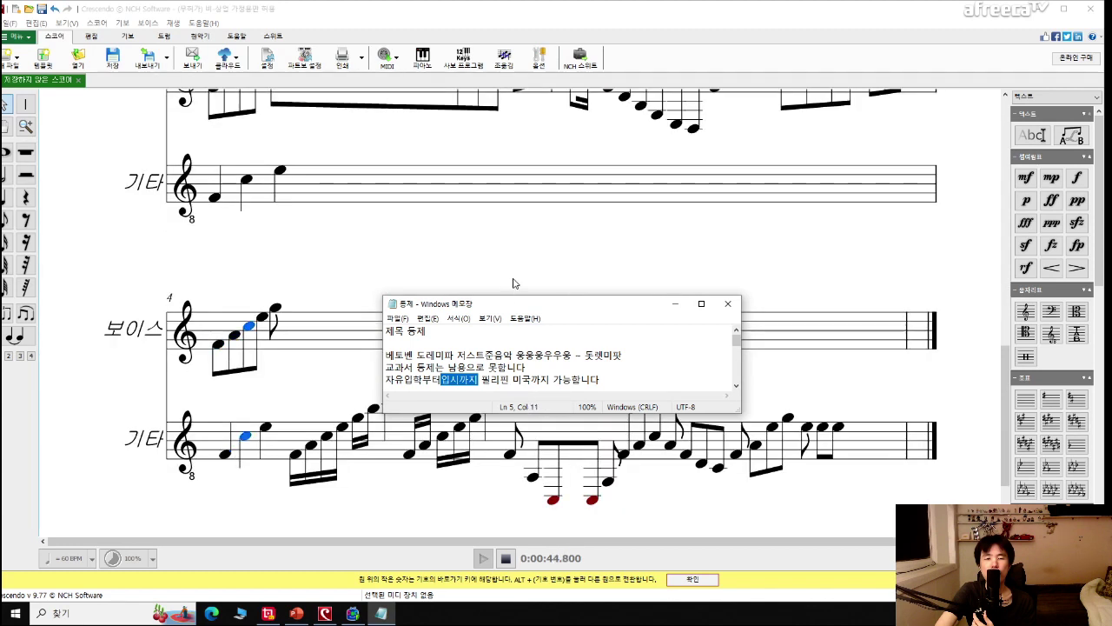
Return to measure 1 and restart playback several times to hear the opening voice and guitar lines.
{"action": "left_click", "coordinate": [508, 231]}
{"action": "key", "text": "space"}
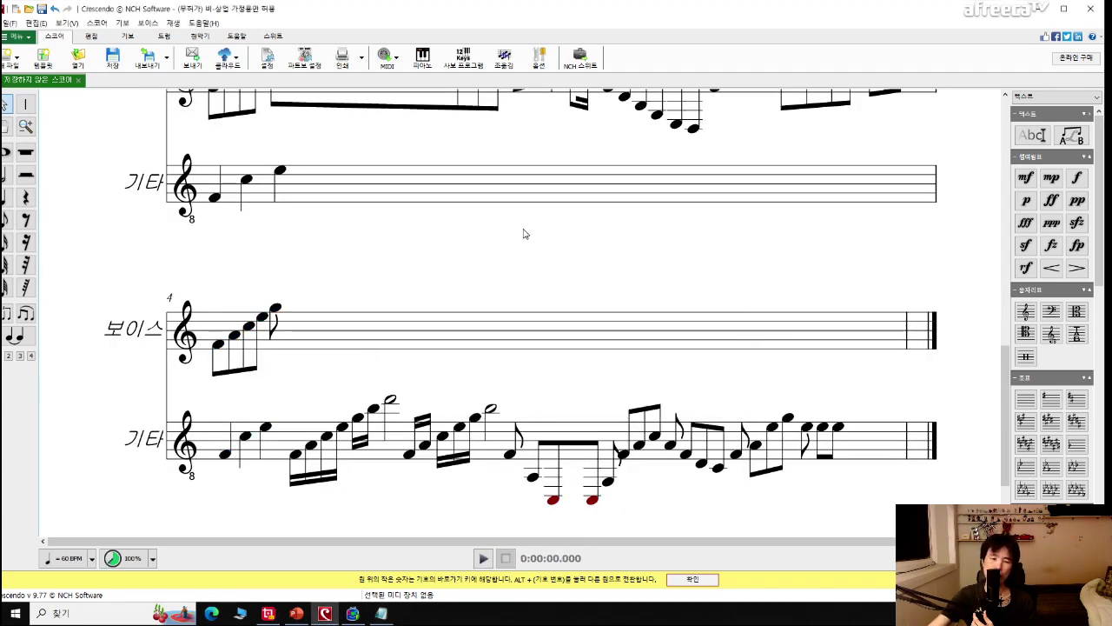
{"action": "scroll", "coordinate": [530, 261], "scroll_direction": "up", "scroll_amount": 3}
{"action": "scroll", "coordinate": [591, 287], "scroll_direction": "up", "scroll_amount": 5}
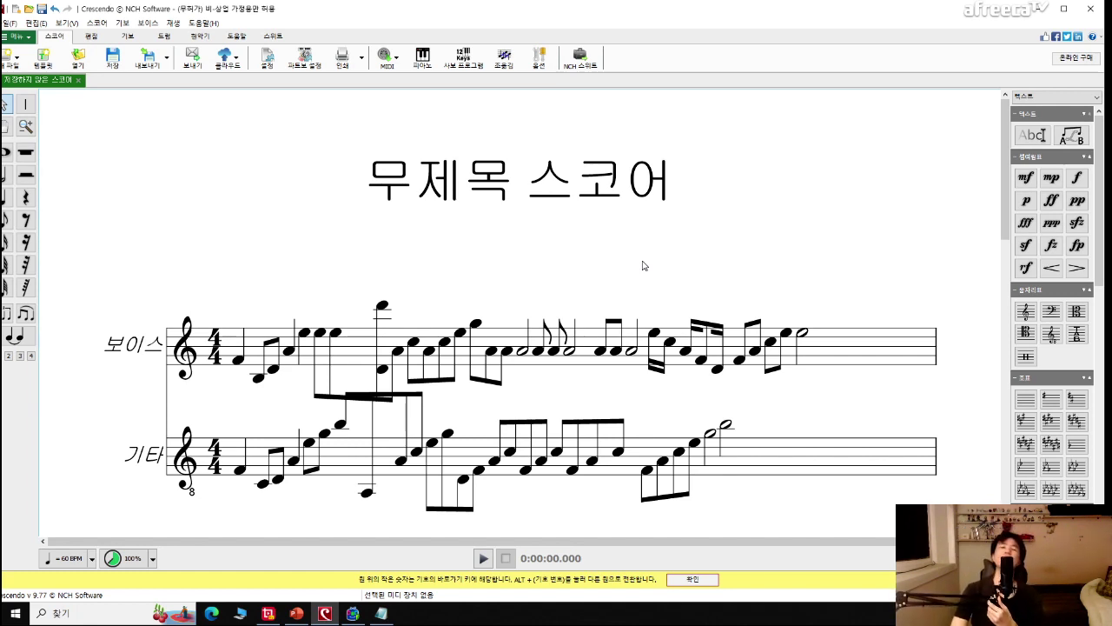
{"action": "key", "text": "space"}
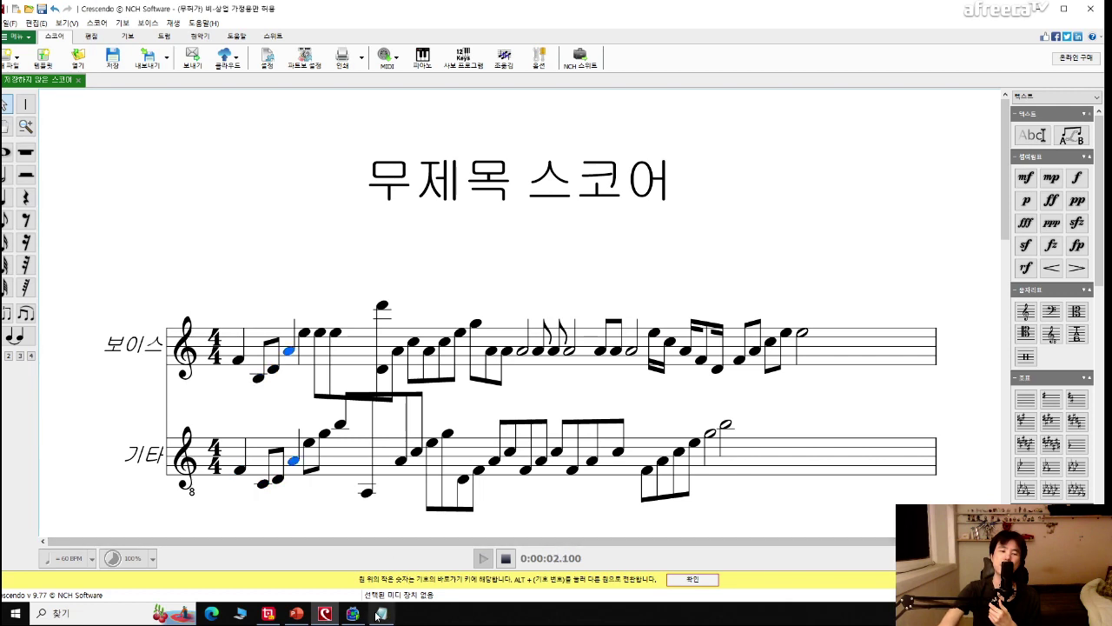
{"action": "mouse_move", "coordinate": [376, 617]}
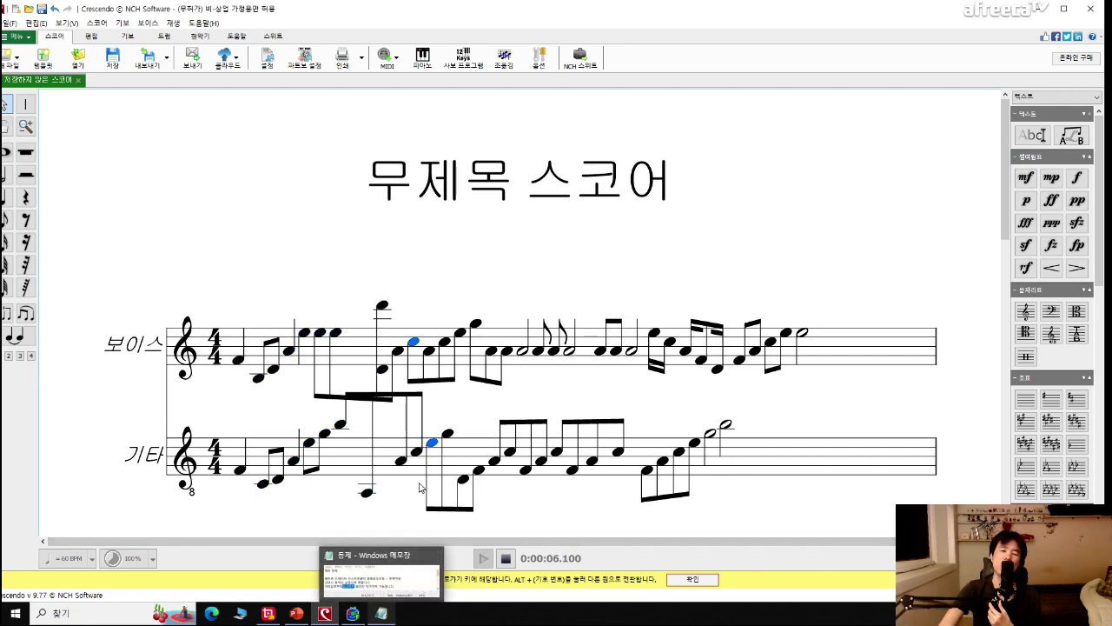
{"action": "left_click", "coordinate": [478, 348]}
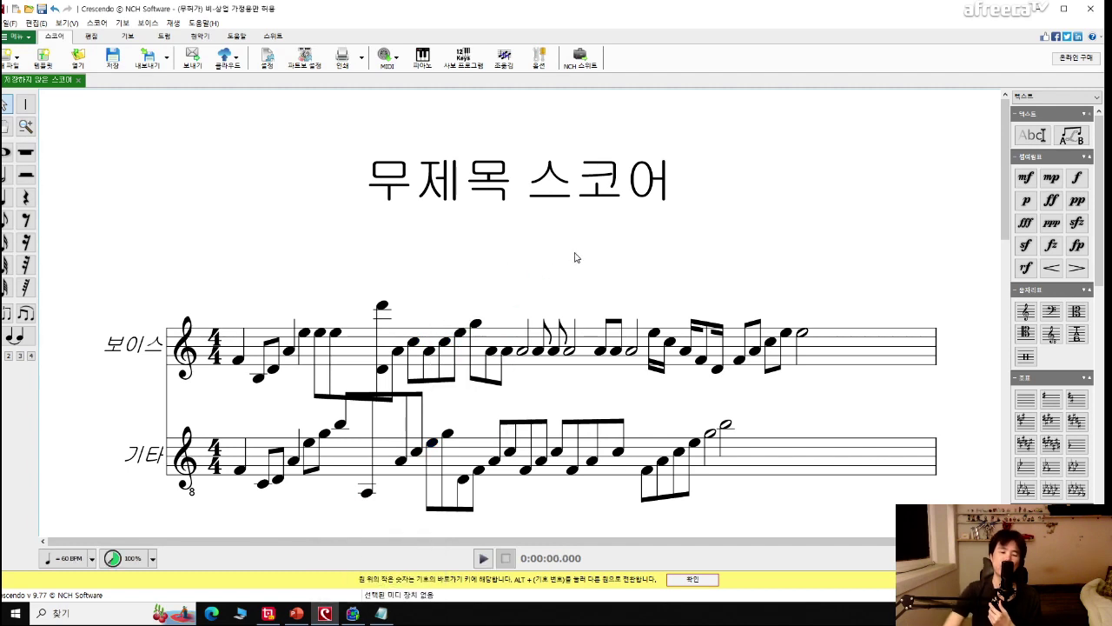
{"action": "key", "text": "space"}
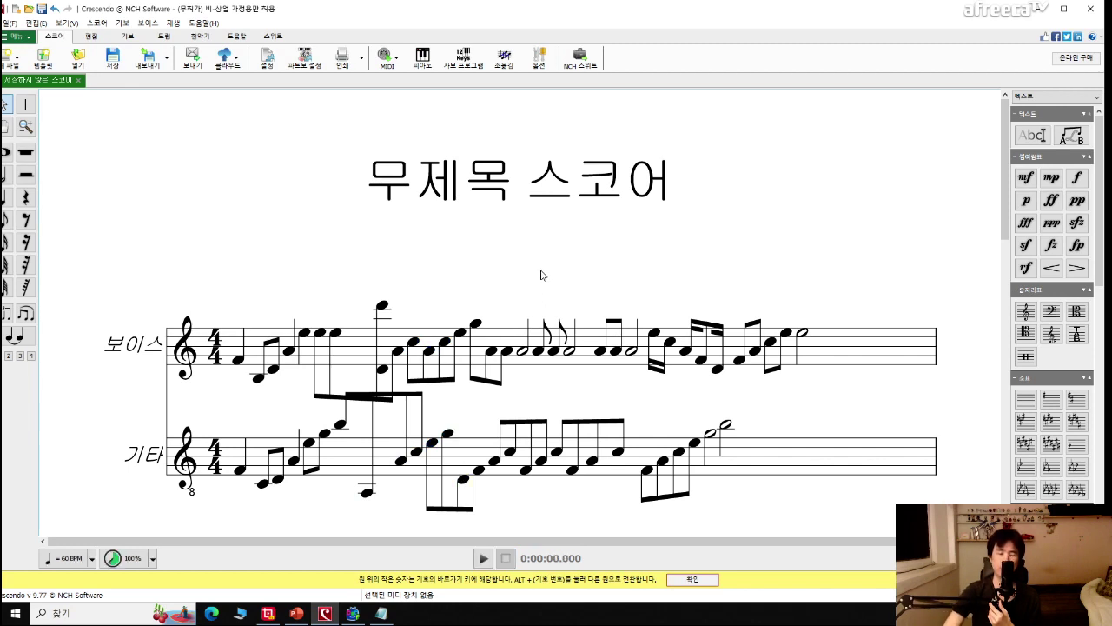
{"action": "key", "text": "space"}
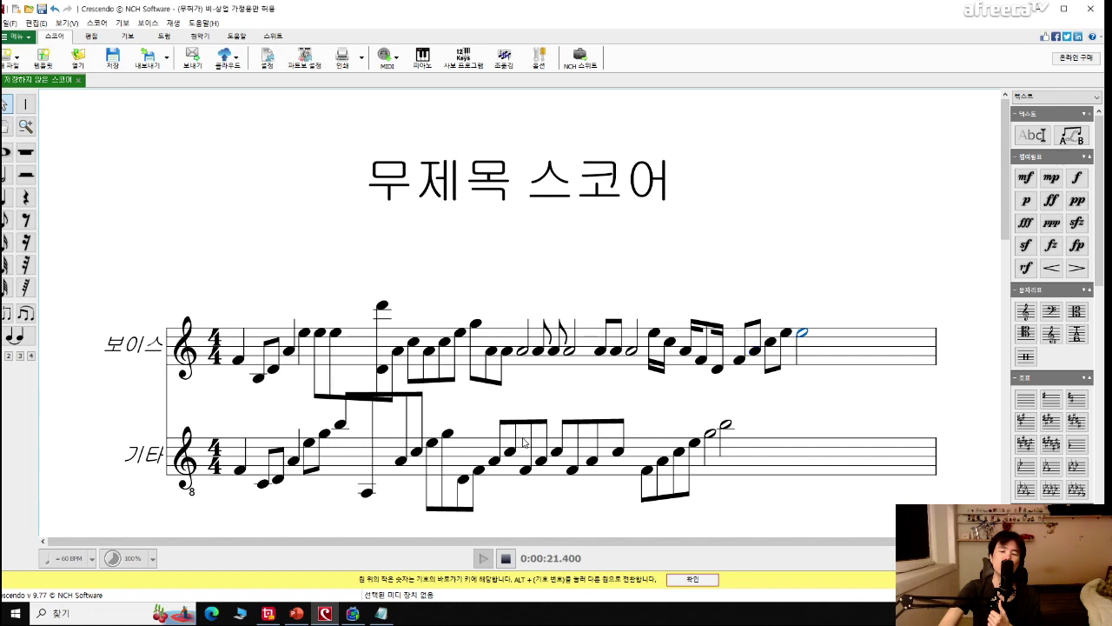
Consult the Notepad lyrics during playback, keeping their window clear of the notes through measures 3 and 4.
{"action": "left_click", "coordinate": [381, 613]}
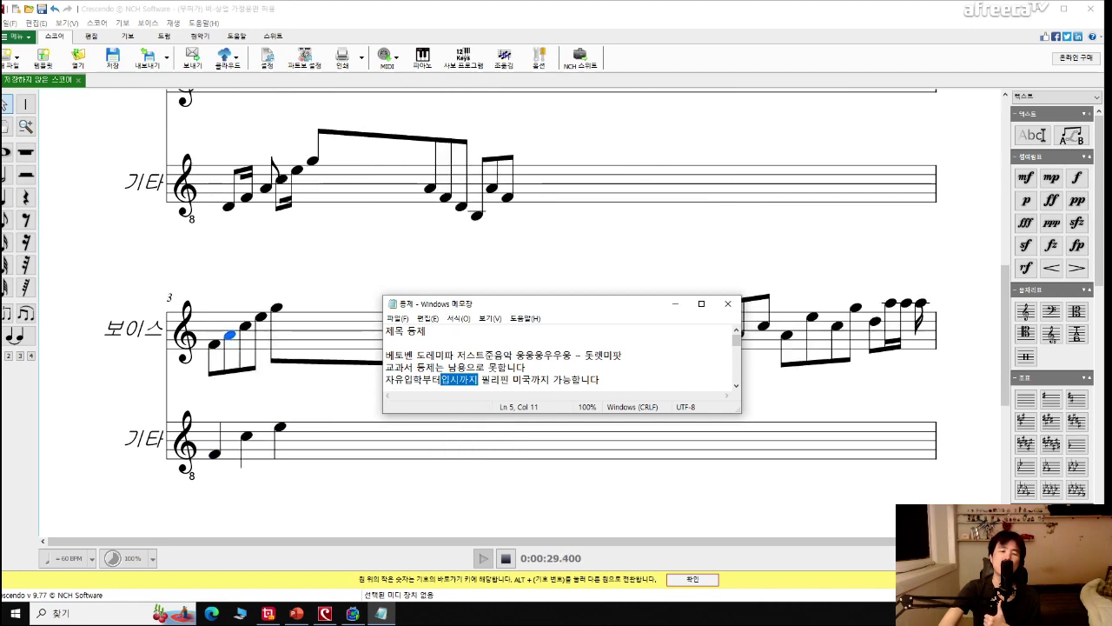
{"action": "left_click_drag", "start_coordinate": [600, 302], "coordinate": [745, 443]}
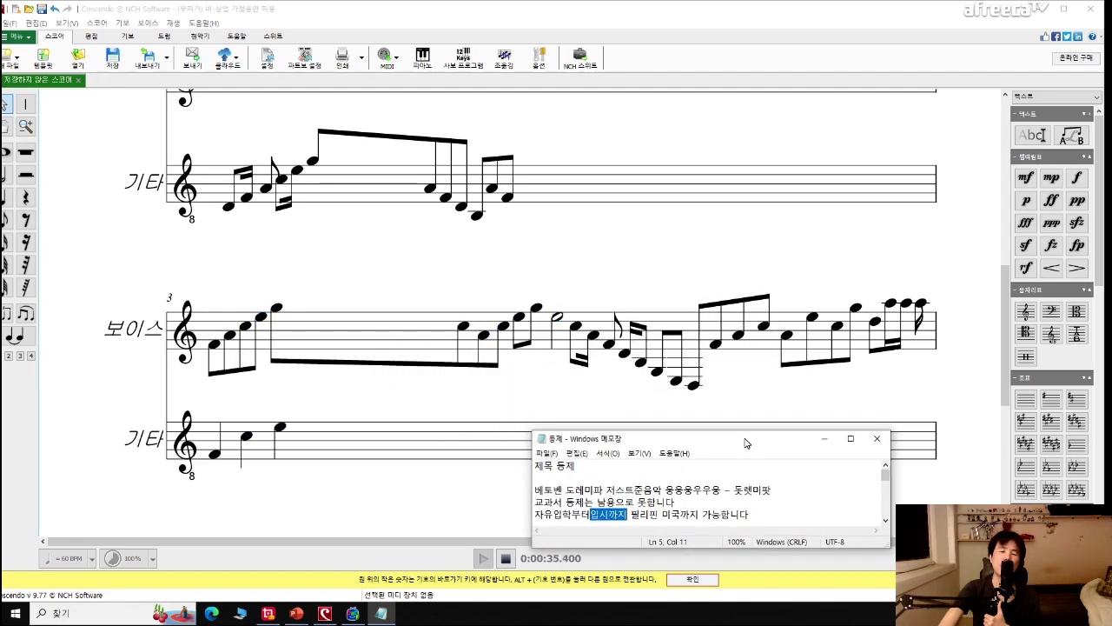
{"action": "left_click_drag", "start_coordinate": [744, 443], "coordinate": [673, 305]}
{"action": "left_click", "coordinate": [353, 409]}
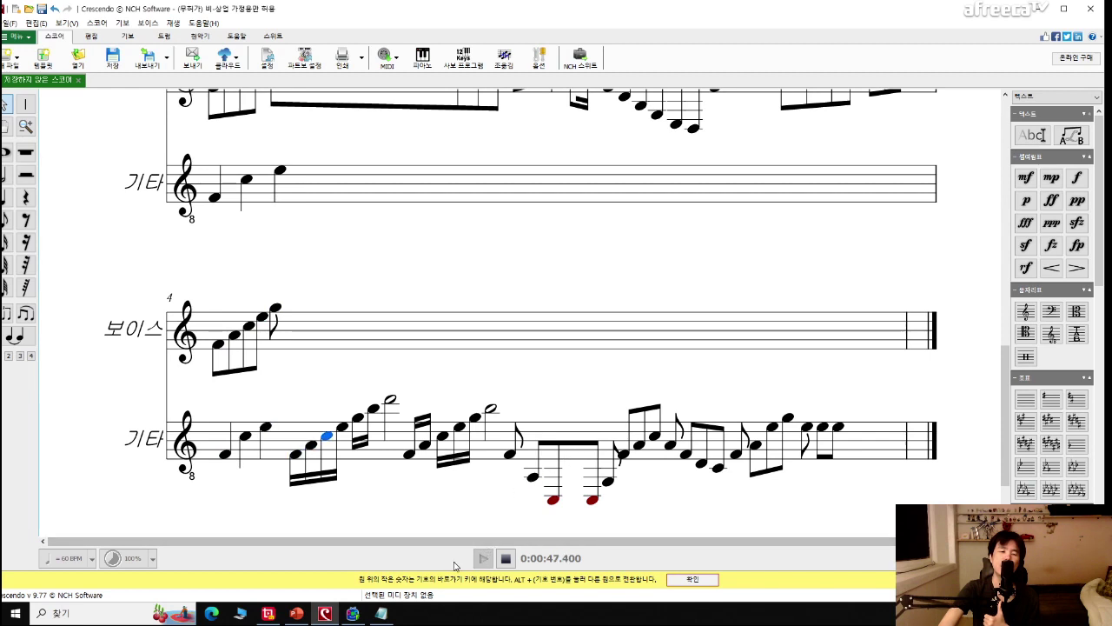
{"action": "left_click", "coordinate": [380, 612]}
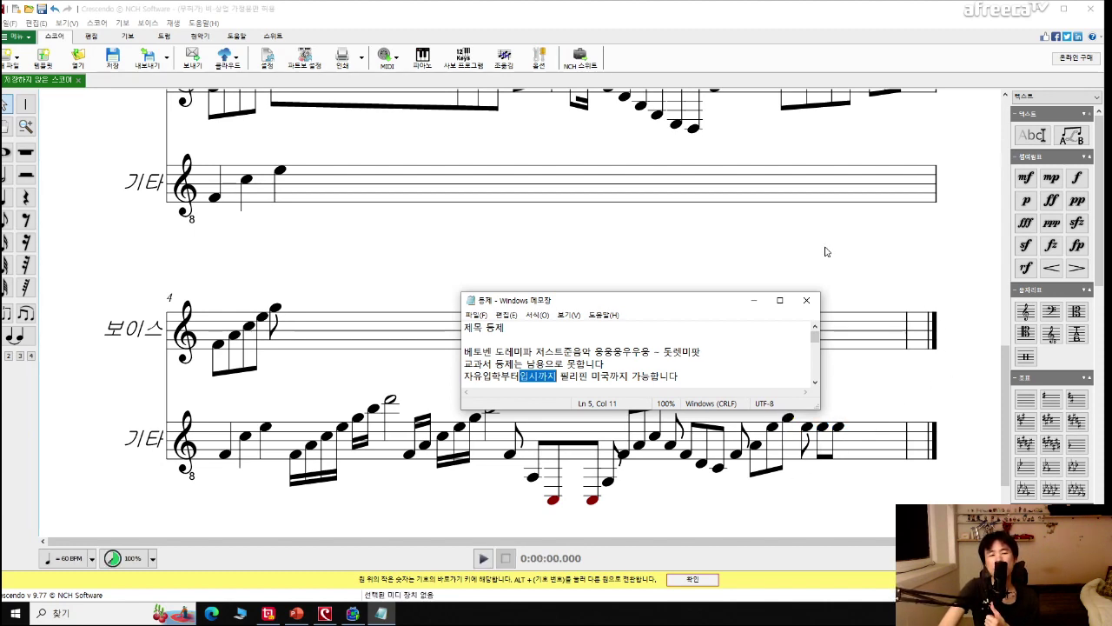
{"action": "left_click", "coordinate": [708, 256]}
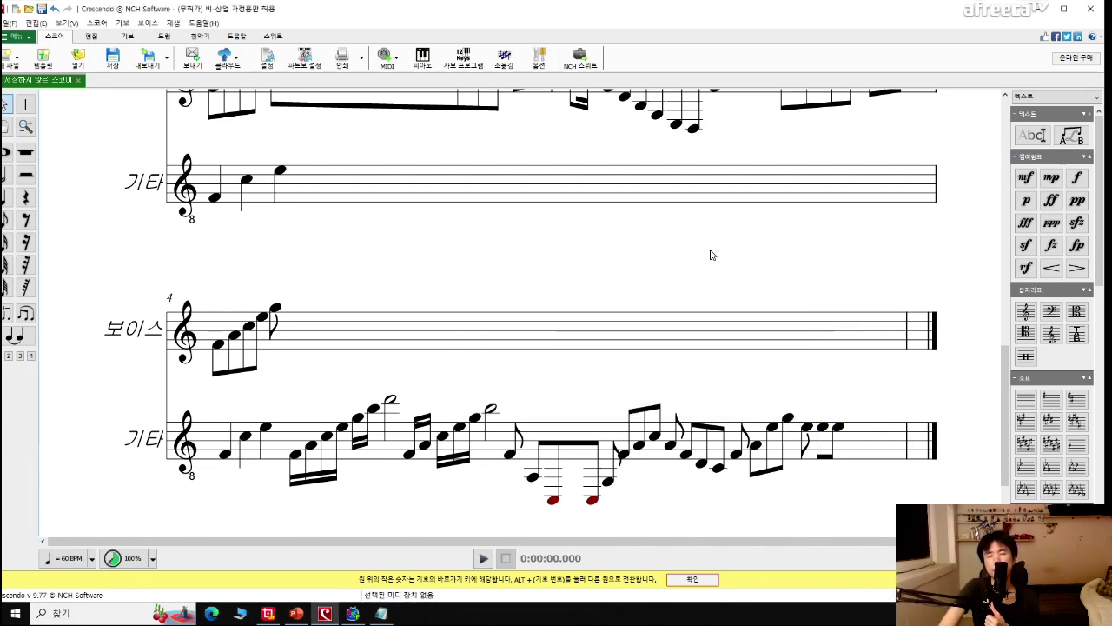
Cut the first E after the quarter-note A from both the voice and guitar staves in measure 1.
{"action": "scroll", "coordinate": [700, 302], "scroll_direction": "up", "scroll_amount": 10}
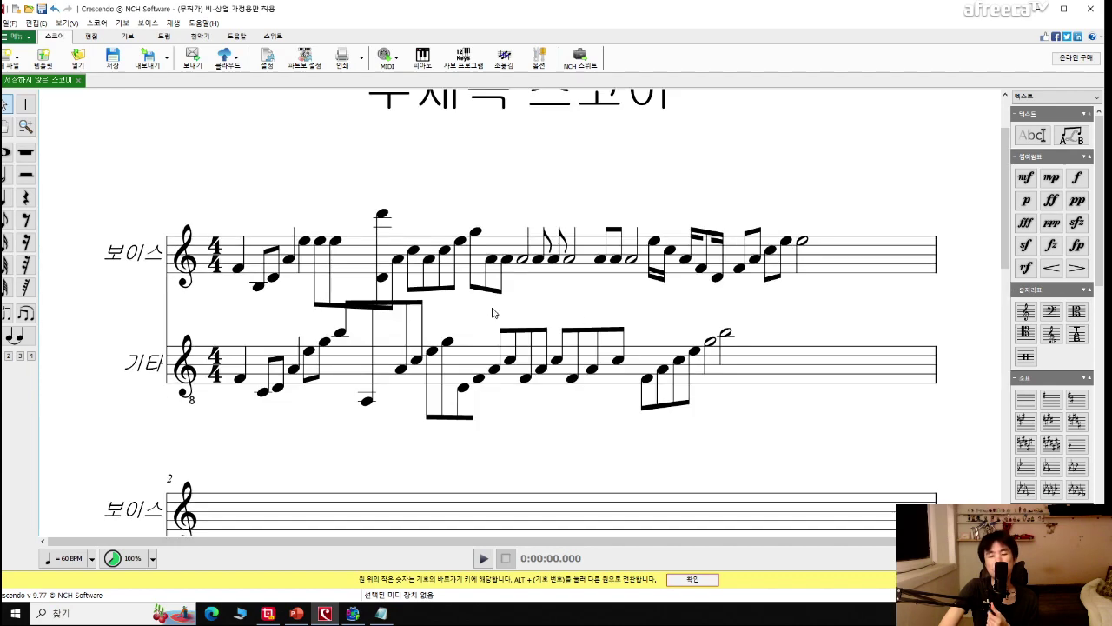
{"action": "left_click", "coordinate": [306, 245]}
{"action": "right_click", "coordinate": [306, 245]}
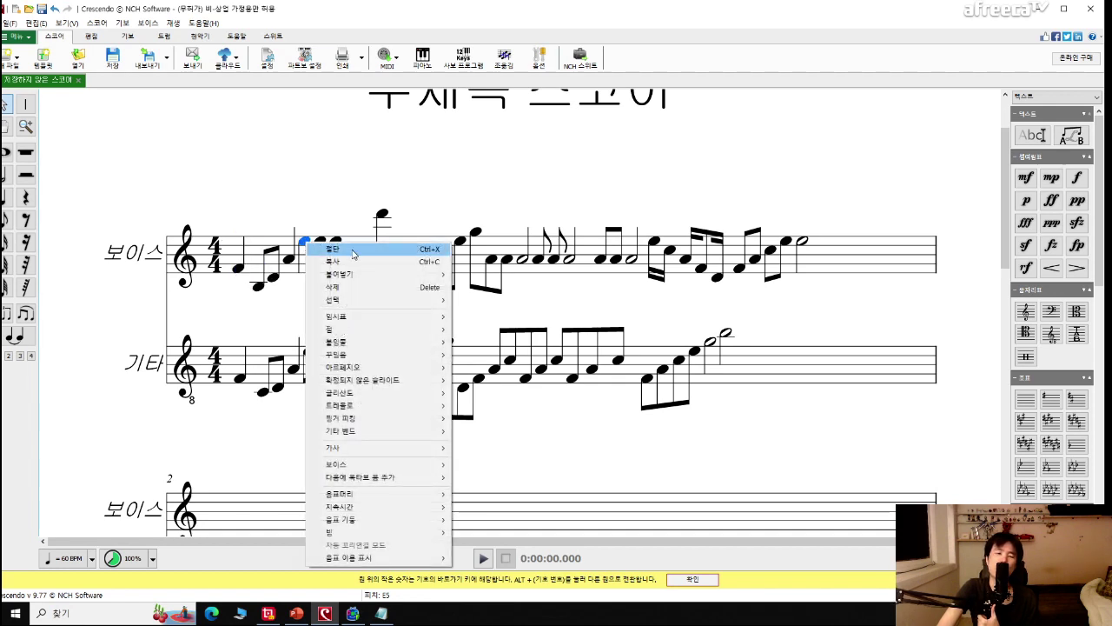
{"action": "left_click", "coordinate": [353, 254]}
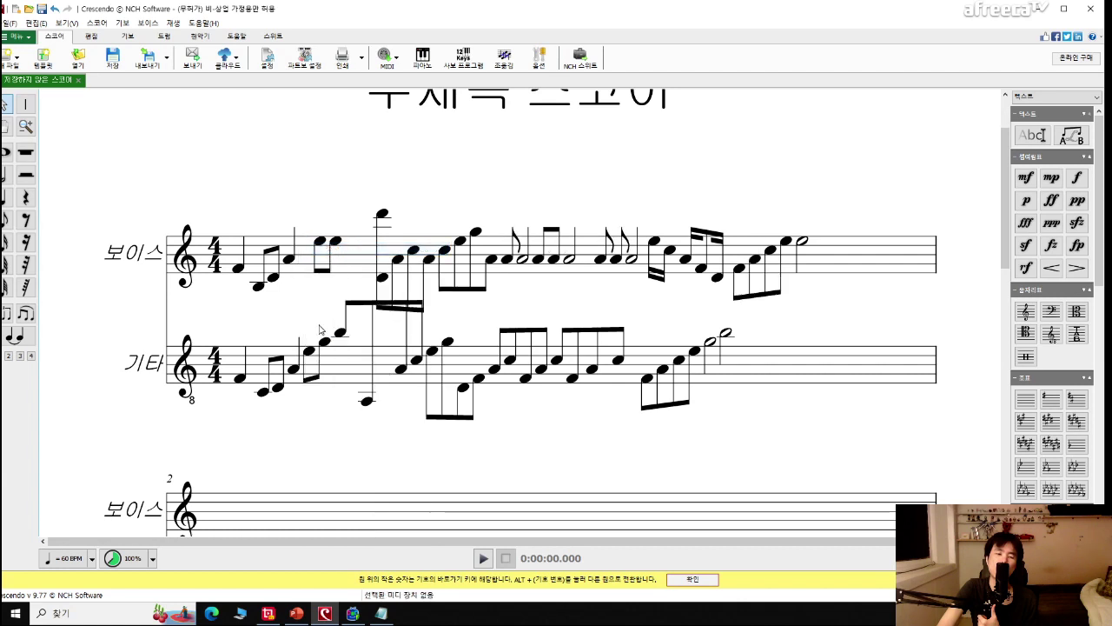
{"action": "left_click", "coordinate": [308, 351]}
{"action": "right_click", "coordinate": [309, 353]}
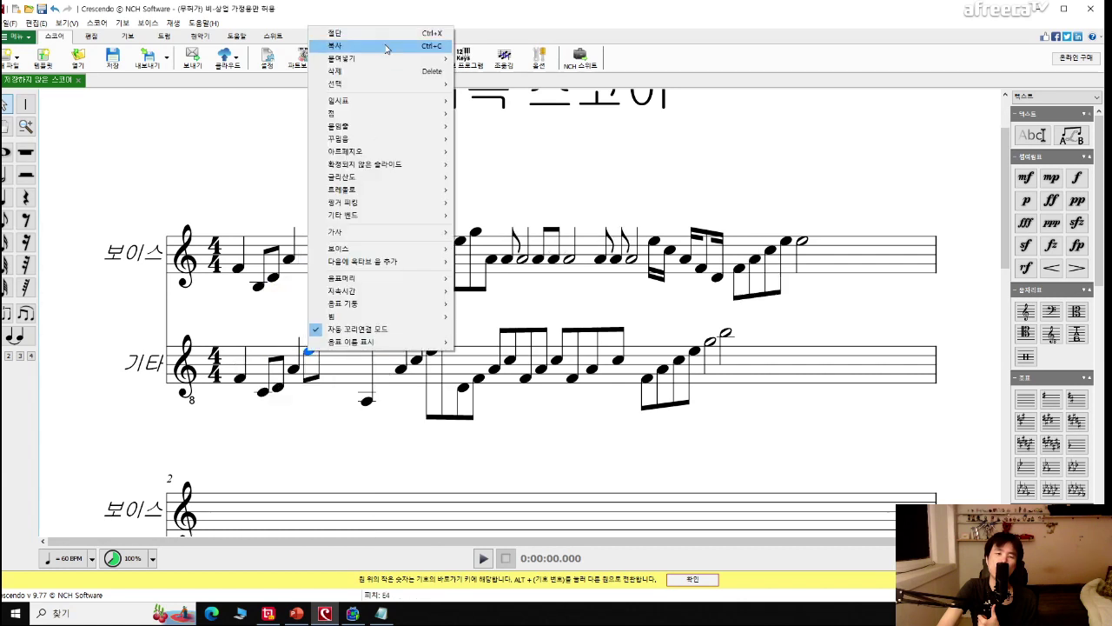
{"action": "left_click", "coordinate": [348, 58]}
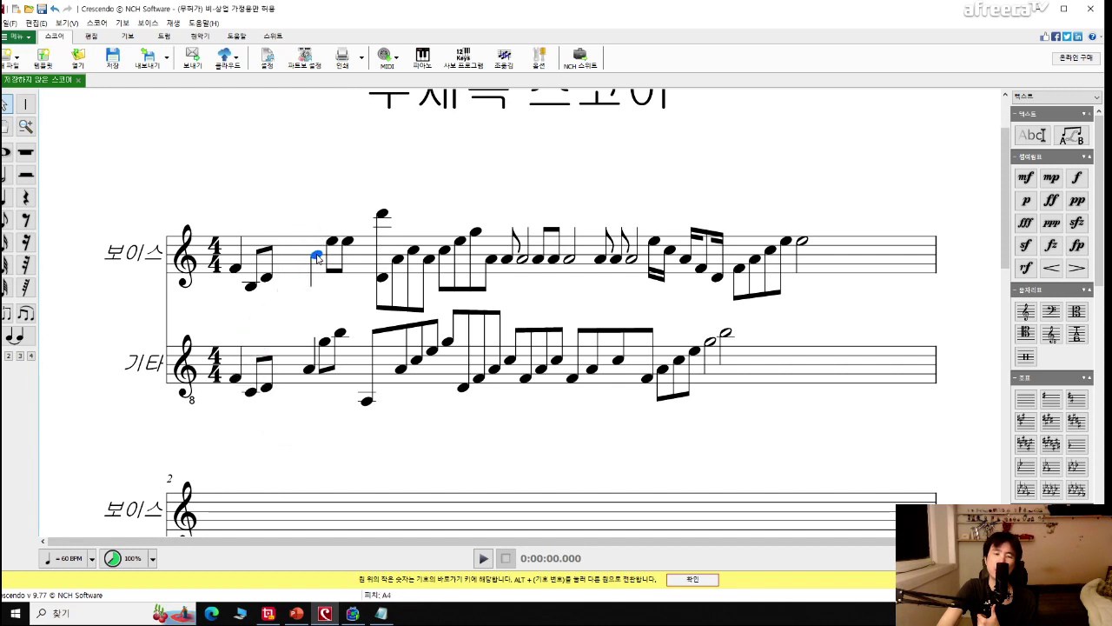
Shift the measure 1 quarter-note A in both staves closer to the following eighth notes, keeping its pitch at A.
{"action": "left_click", "coordinate": [316, 257]}
{"action": "left_click", "coordinate": [313, 374]}
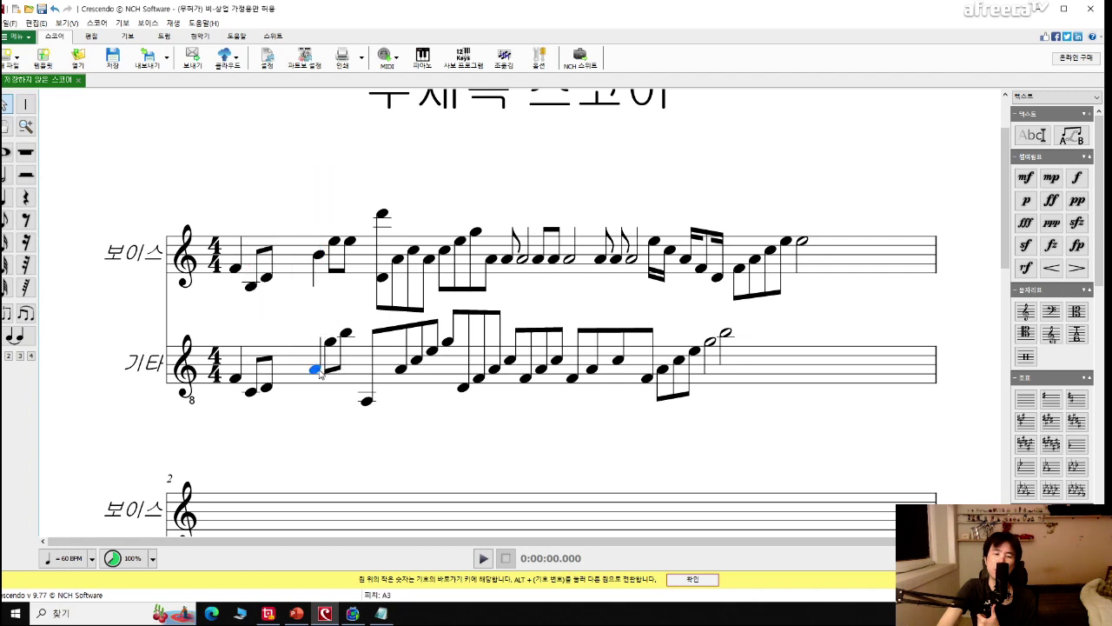
{"action": "left_click", "coordinate": [319, 260]}
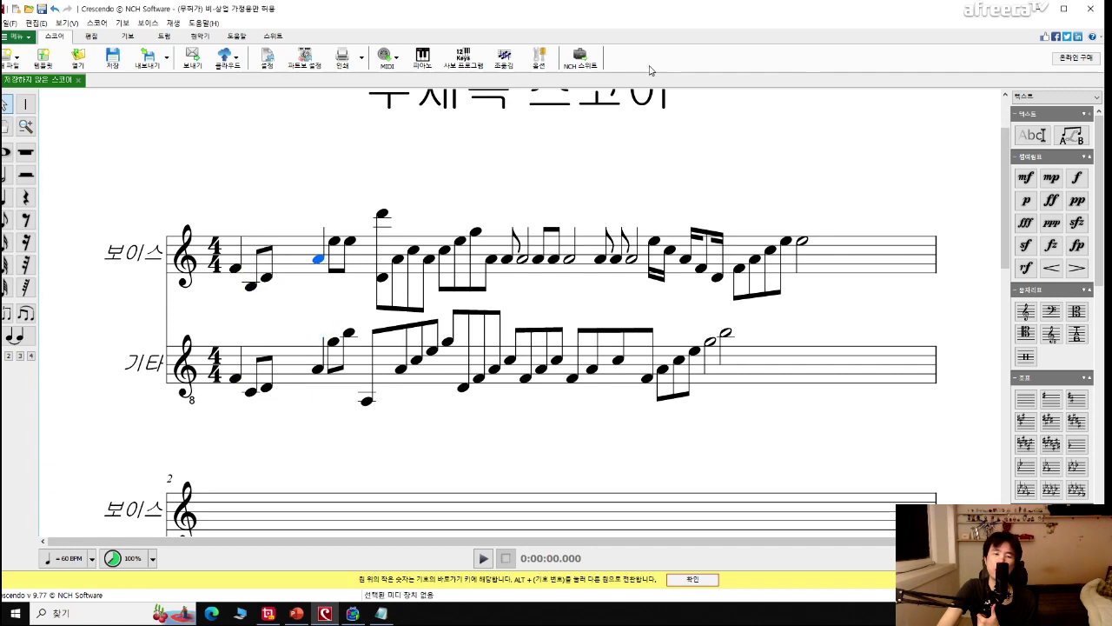
Insert a quarter-note A directly before the existing quarter-note A in the guitar and voice staves of measure 1.
{"action": "left_click", "coordinate": [5, 200]}
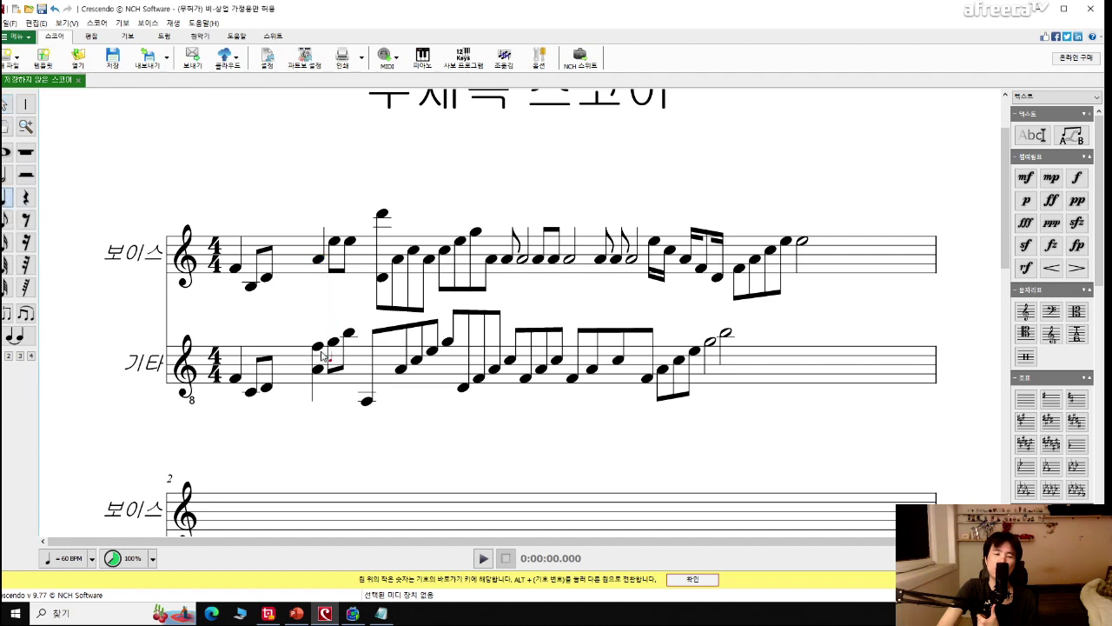
{"action": "left_click", "coordinate": [300, 370]}
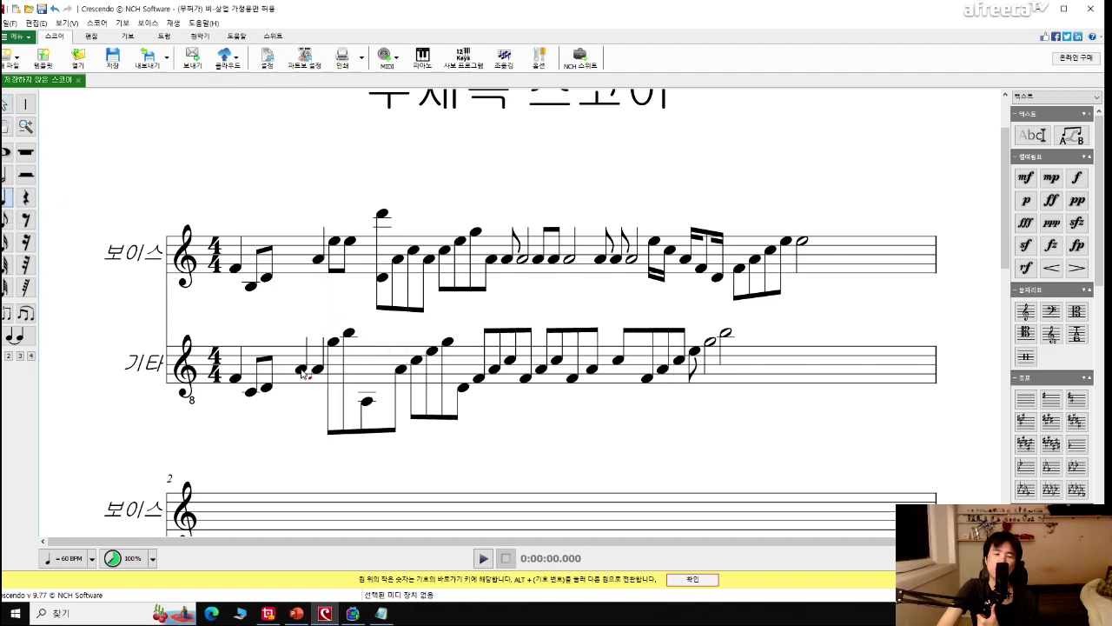
{"action": "left_click", "coordinate": [314, 256]}
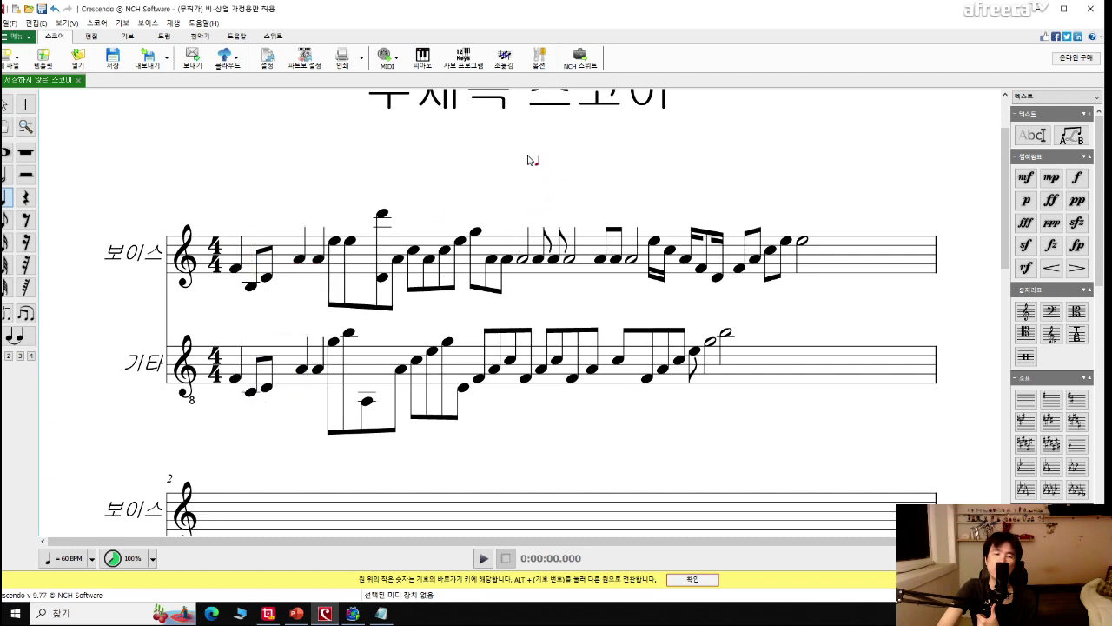
{"action": "key", "text": "Escape"}
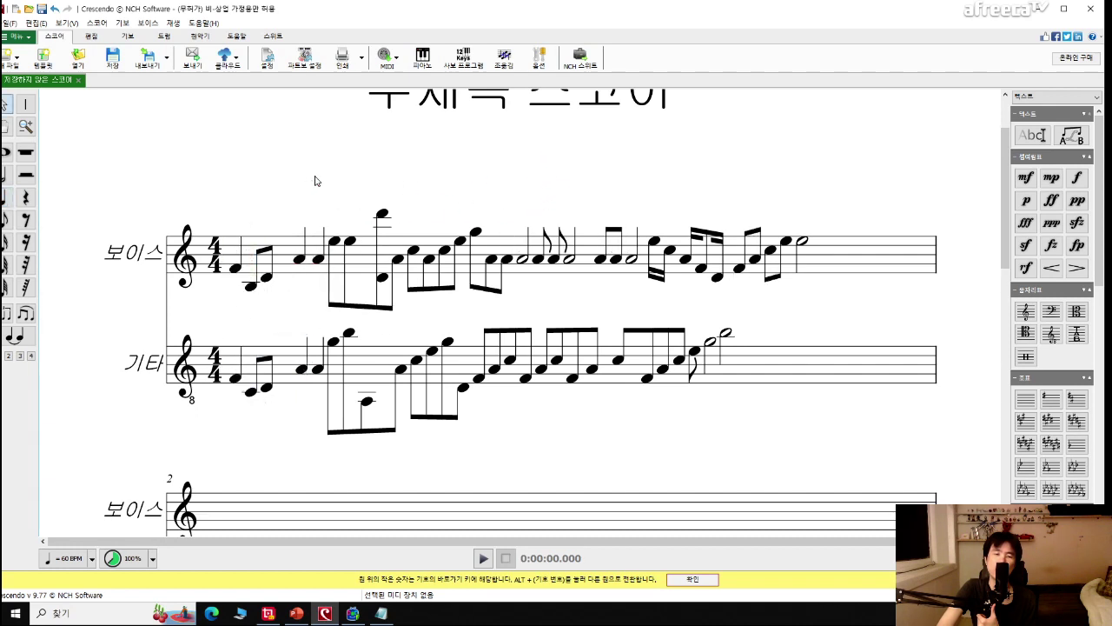
Play the score from measure 1 with the added notes while following the lyrics in Notepad through measure 4.
{"action": "left_click", "coordinate": [369, 170]}
{"action": "key", "text": "space"}
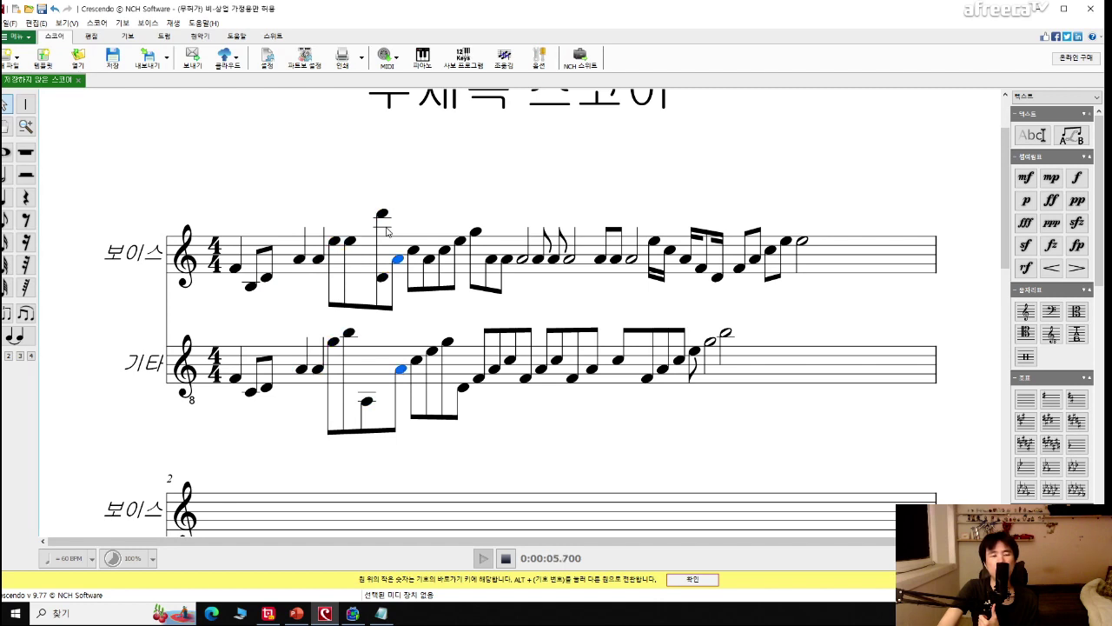
{"action": "left_click", "coordinate": [380, 613]}
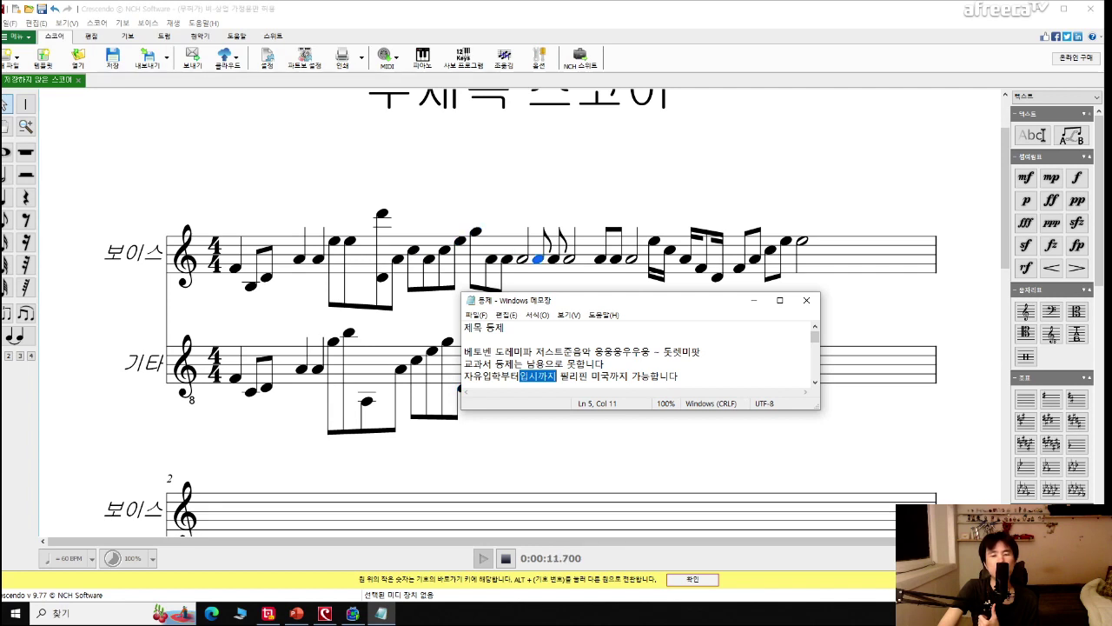
{"action": "left_click", "coordinate": [582, 351]}
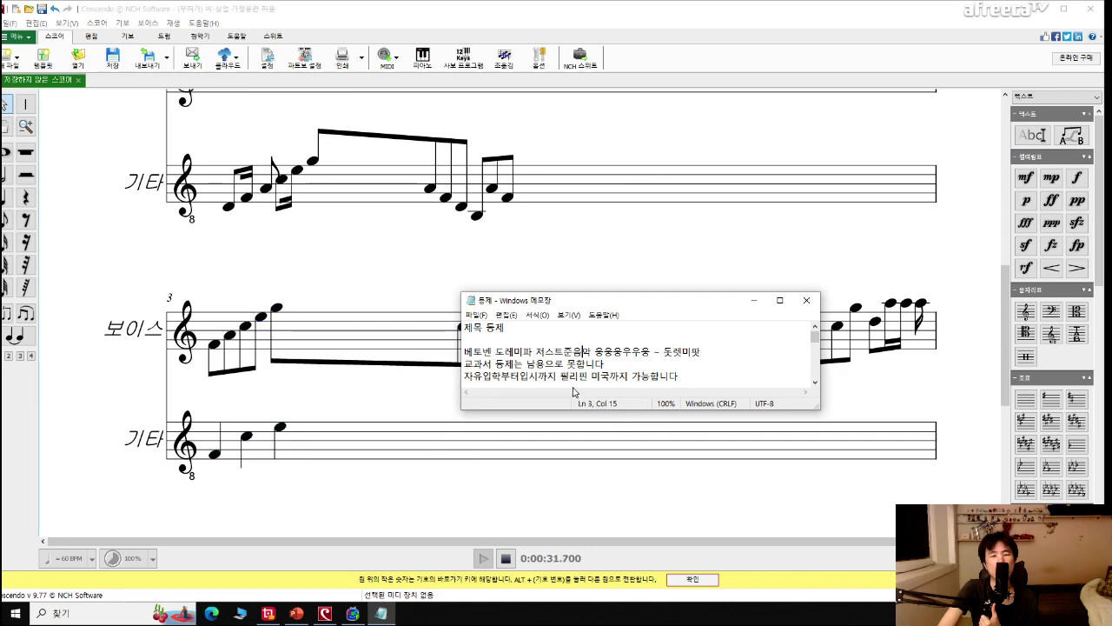
{"action": "left_click_drag", "start_coordinate": [630, 303], "coordinate": [461, 158]}
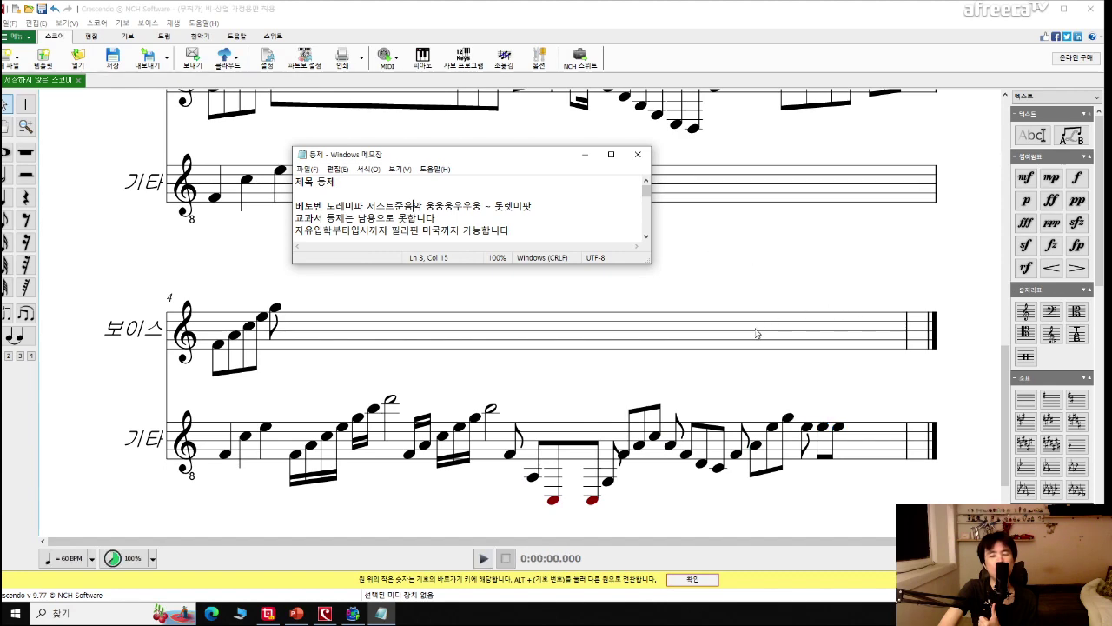
{"action": "left_click", "coordinate": [776, 291]}
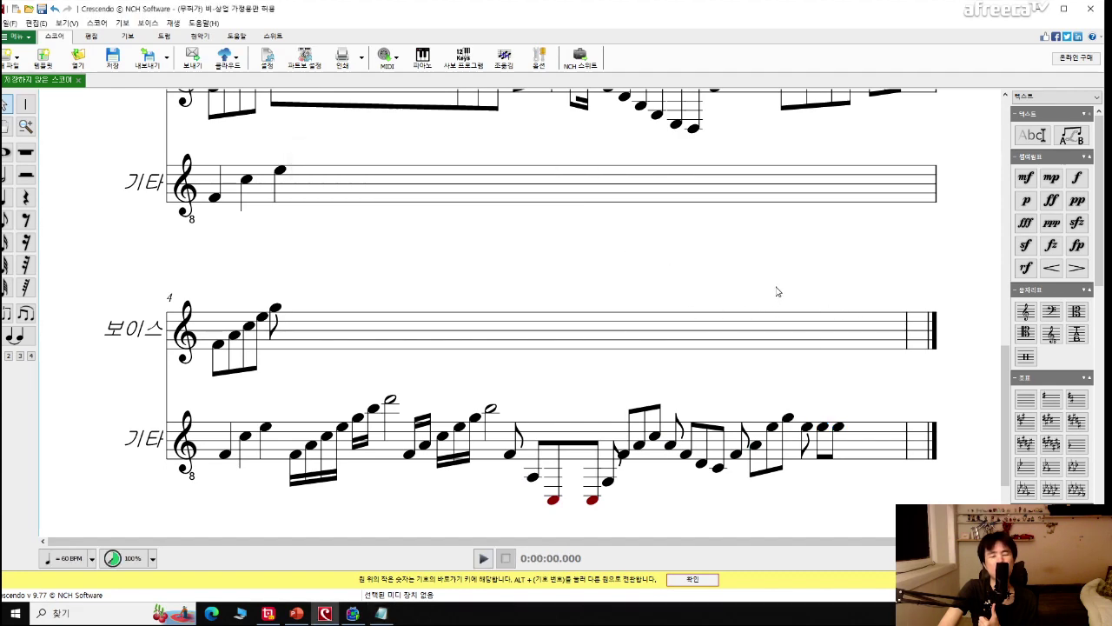
Replay the whole score from the beginning, reading to the last lyric line in Notepad, and return to measure 1.
{"action": "scroll", "coordinate": [778, 292], "scroll_direction": "up", "scroll_amount": 3}
{"action": "scroll", "coordinate": [567, 303], "scroll_direction": "up", "scroll_amount": 5}
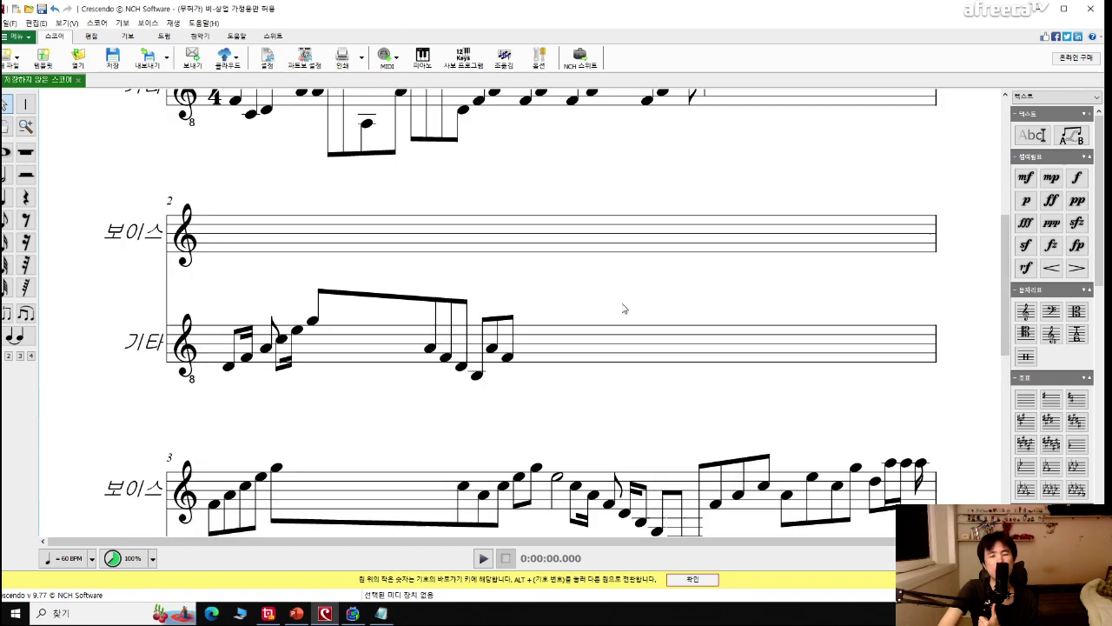
{"action": "scroll", "coordinate": [627, 304], "scroll_direction": "up", "scroll_amount": 5}
{"action": "scroll", "coordinate": [788, 254], "scroll_direction": "up", "scroll_amount": 2}
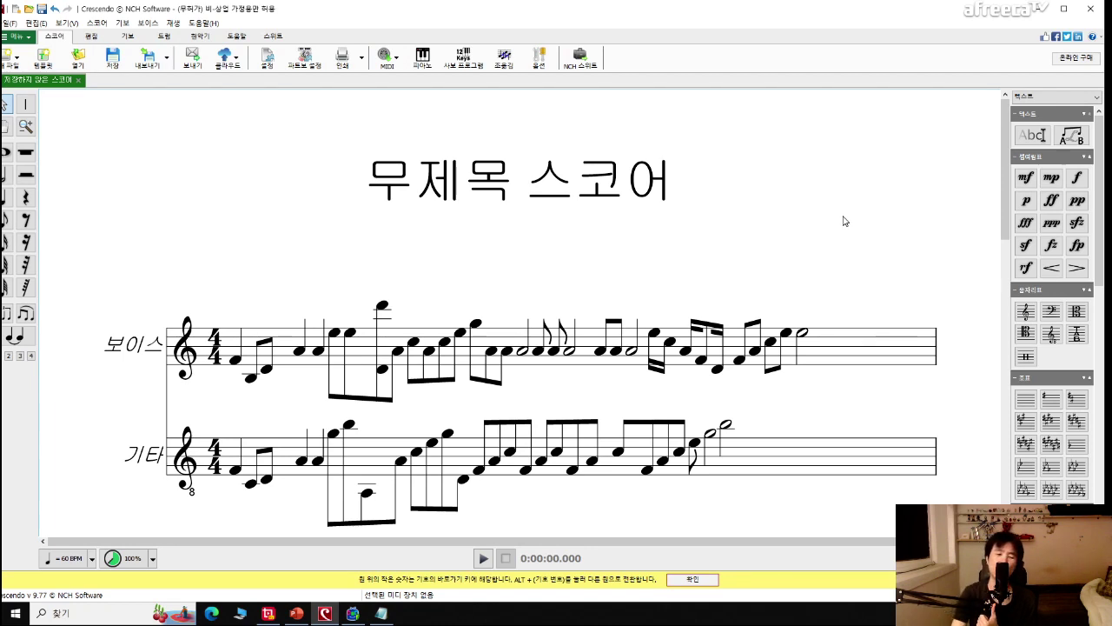
{"action": "key", "text": "space"}
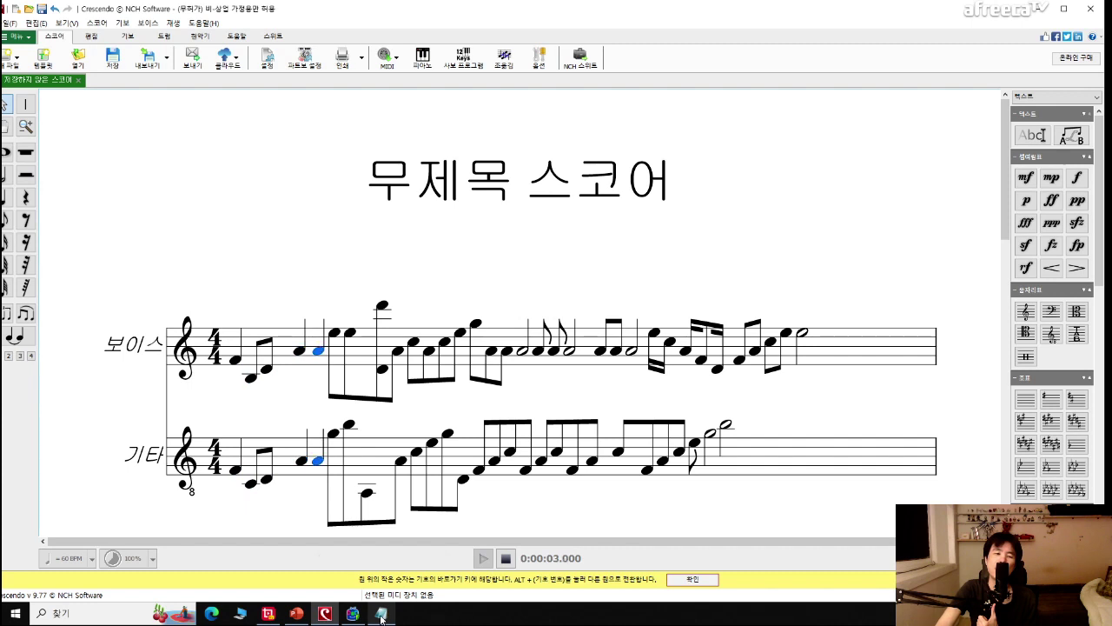
{"action": "mouse_move", "coordinate": [380, 617]}
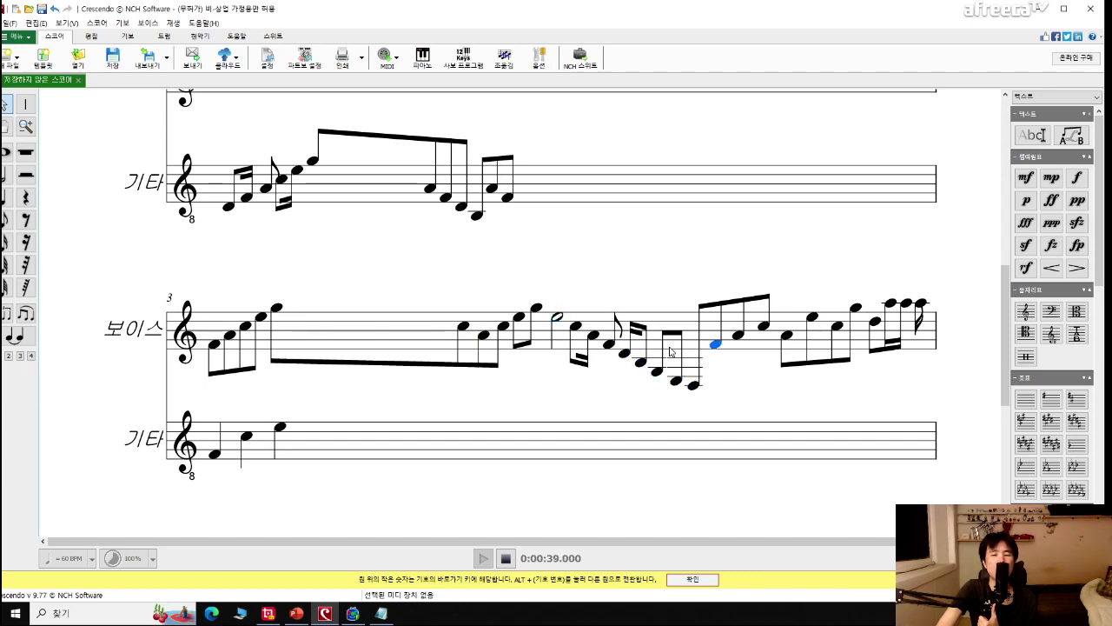
{"action": "left_click", "coordinate": [380, 613]}
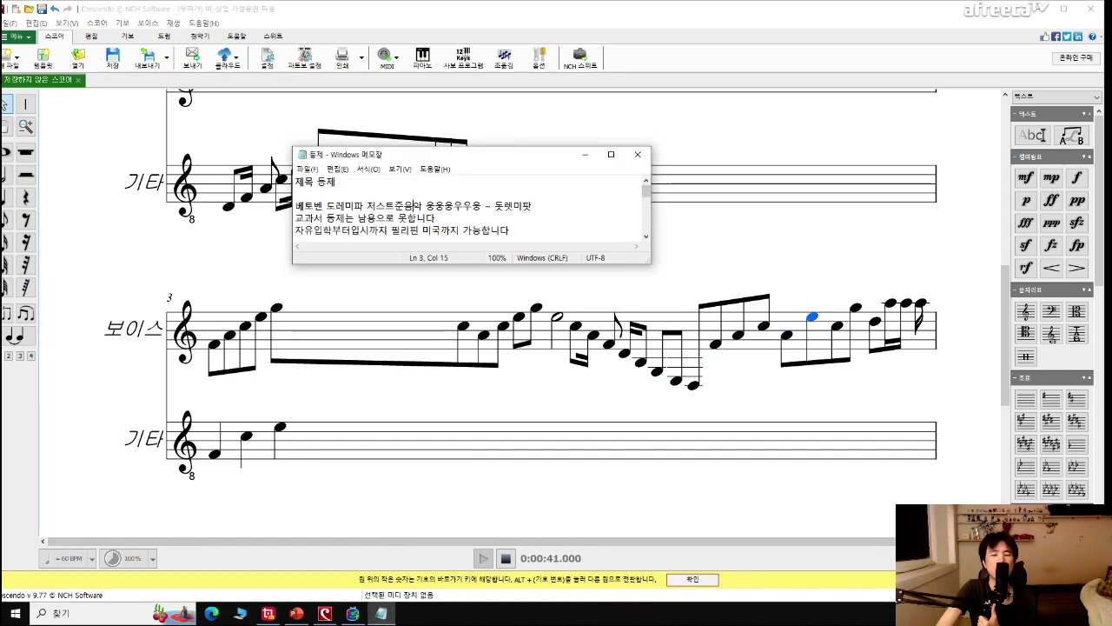
{"action": "scroll", "coordinate": [469, 209], "scroll_direction": "down", "scroll_amount": 1}
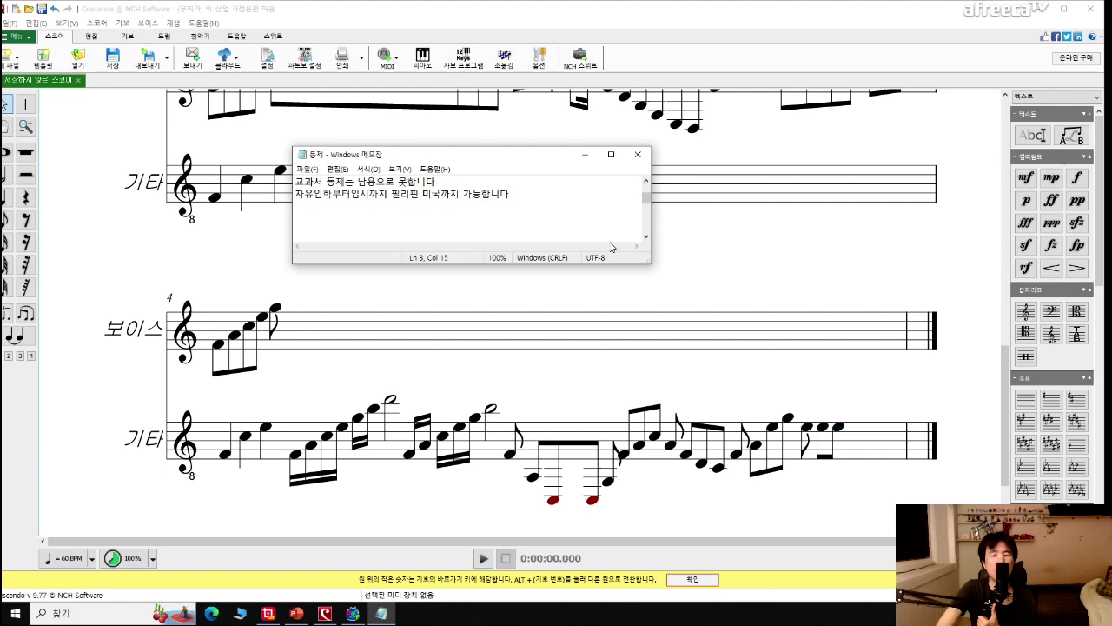
{"action": "left_click", "coordinate": [765, 298]}
{"action": "scroll", "coordinate": [765, 297], "scroll_direction": "up", "scroll_amount": 10}
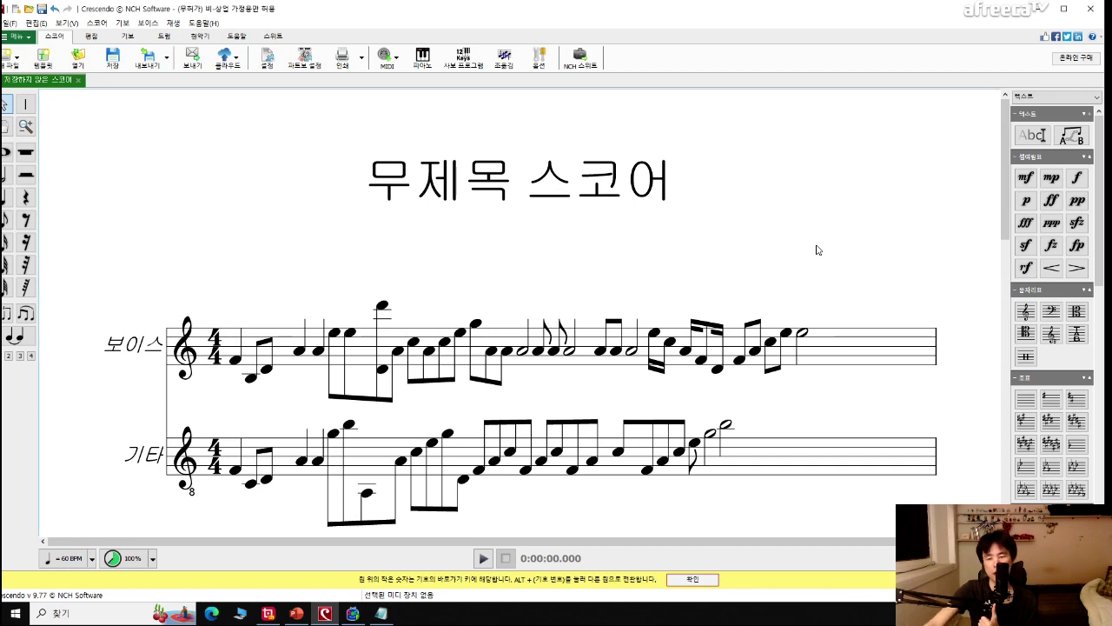
Play the whole score from the beginning through measure 4, and return to measure 1.
{"action": "key", "text": "space"}
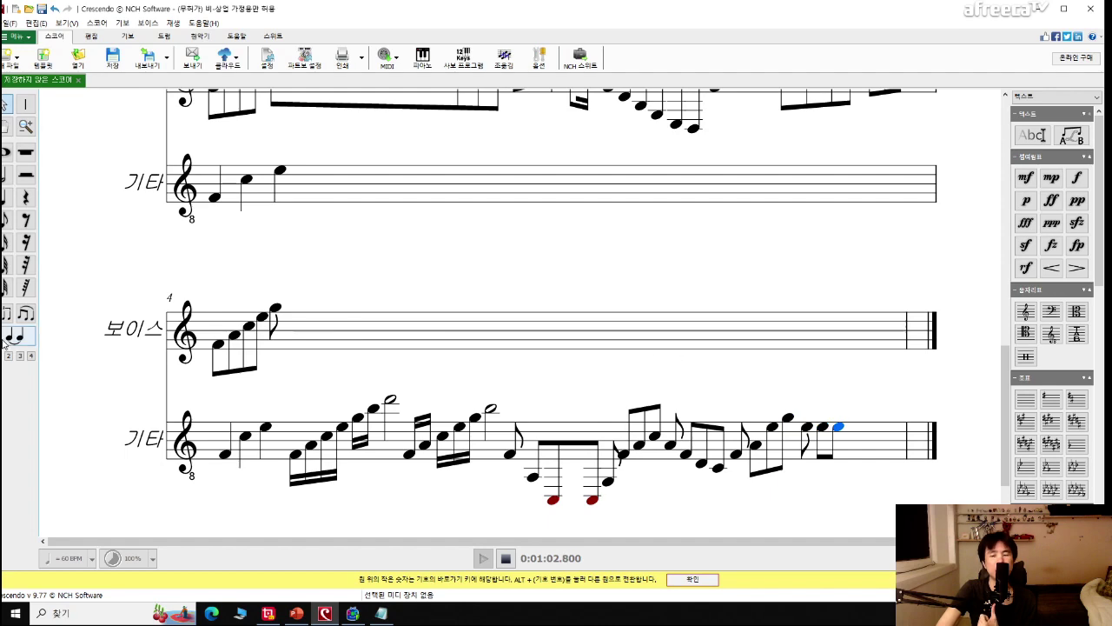
{"action": "scroll", "coordinate": [552, 437], "scroll_direction": "up", "scroll_amount": 10}
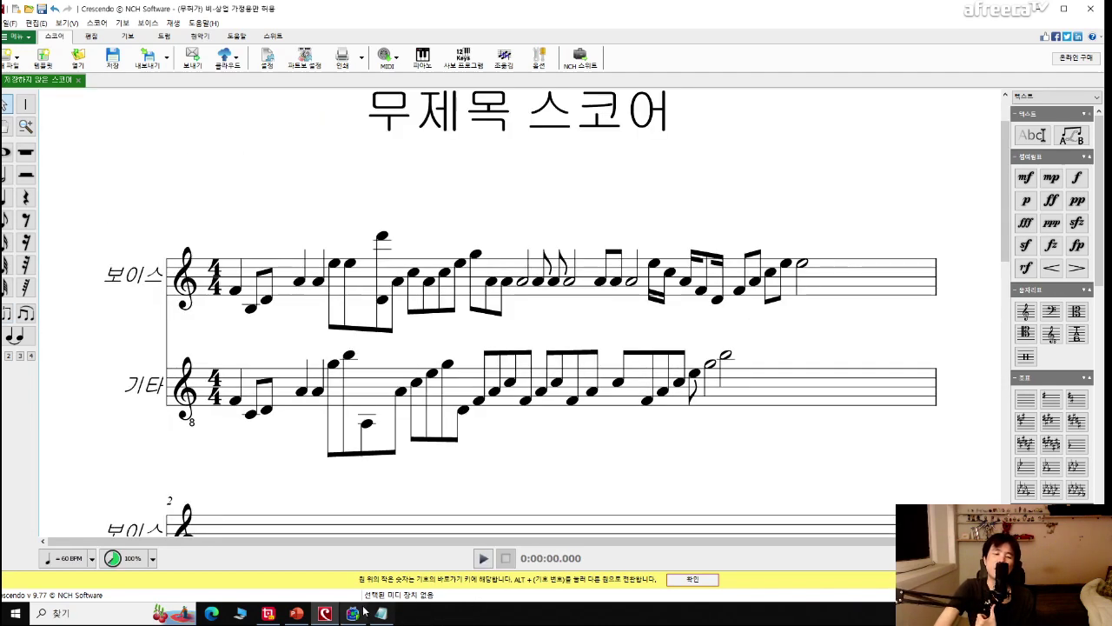
{"action": "scroll", "coordinate": [566, 449], "scroll_direction": "down", "scroll_amount": 3}
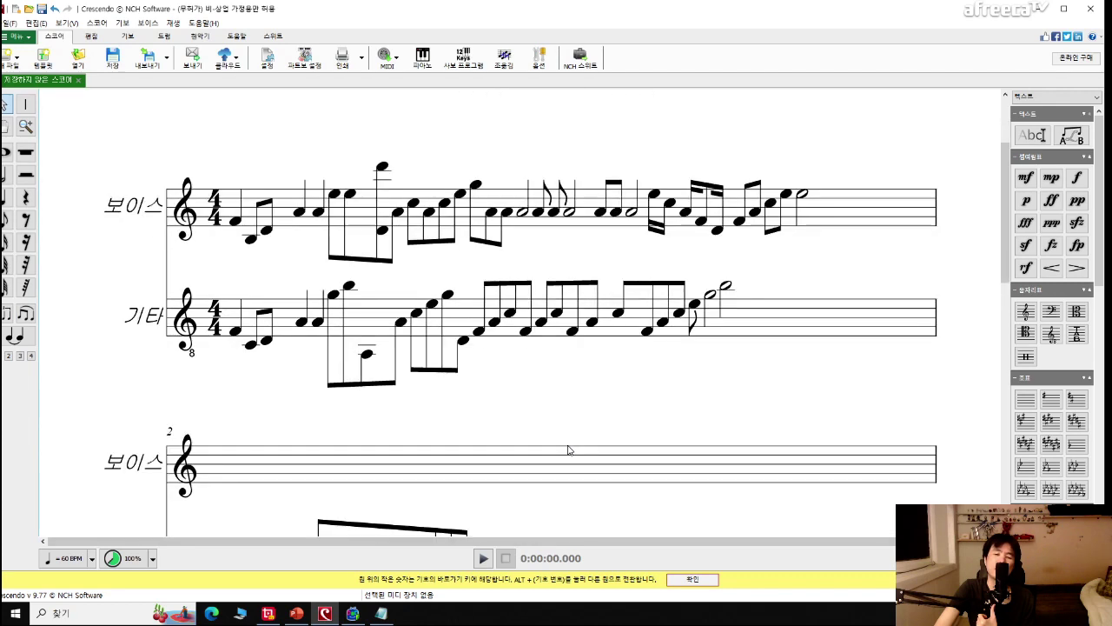
{"action": "scroll", "coordinate": [478, 442], "scroll_direction": "up", "scroll_amount": 3}
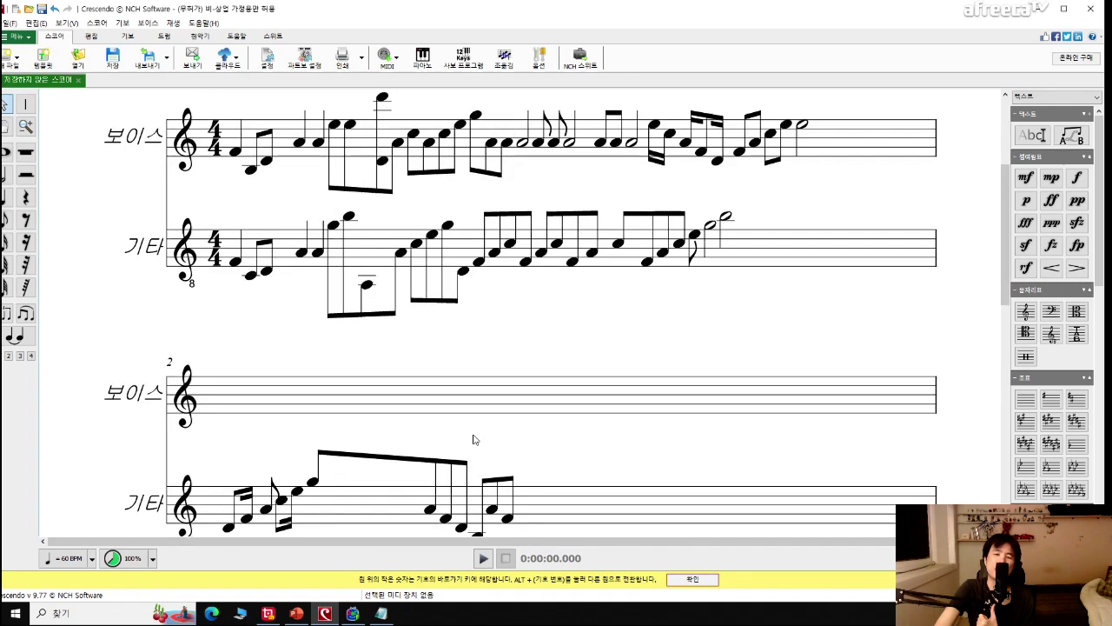
Examine the voice and guitar staves of measures 1 to 4 for notes to remove.
{"action": "scroll", "coordinate": [477, 438], "scroll_direction": "down", "scroll_amount": 1}
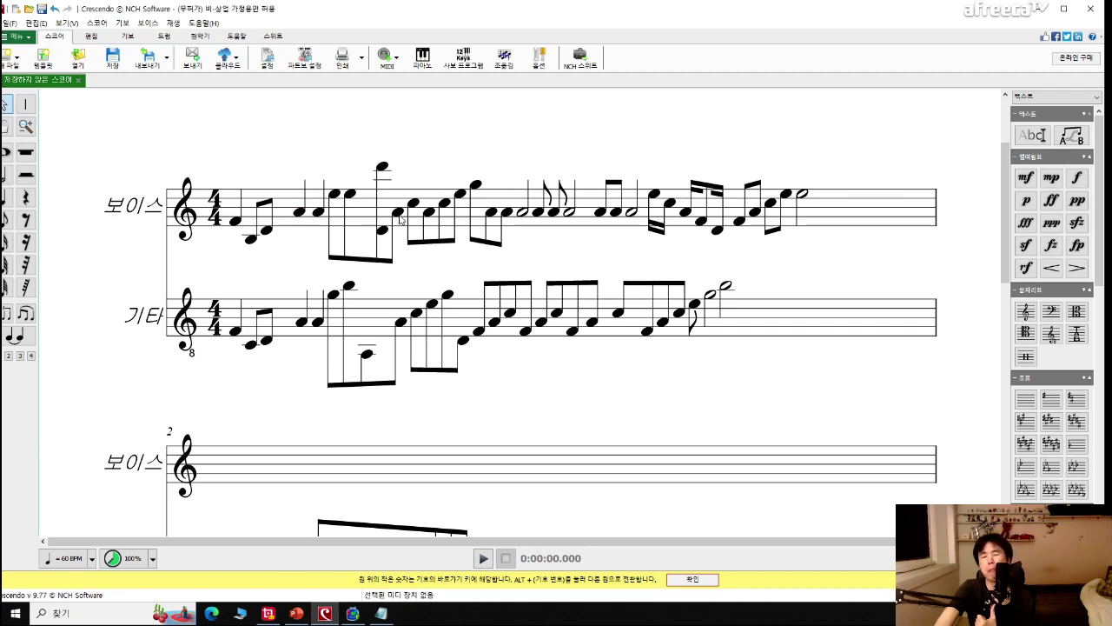
{"action": "scroll", "coordinate": [665, 293], "scroll_direction": "down", "scroll_amount": 2}
{"action": "scroll", "coordinate": [583, 358], "scroll_direction": "down", "scroll_amount": 1}
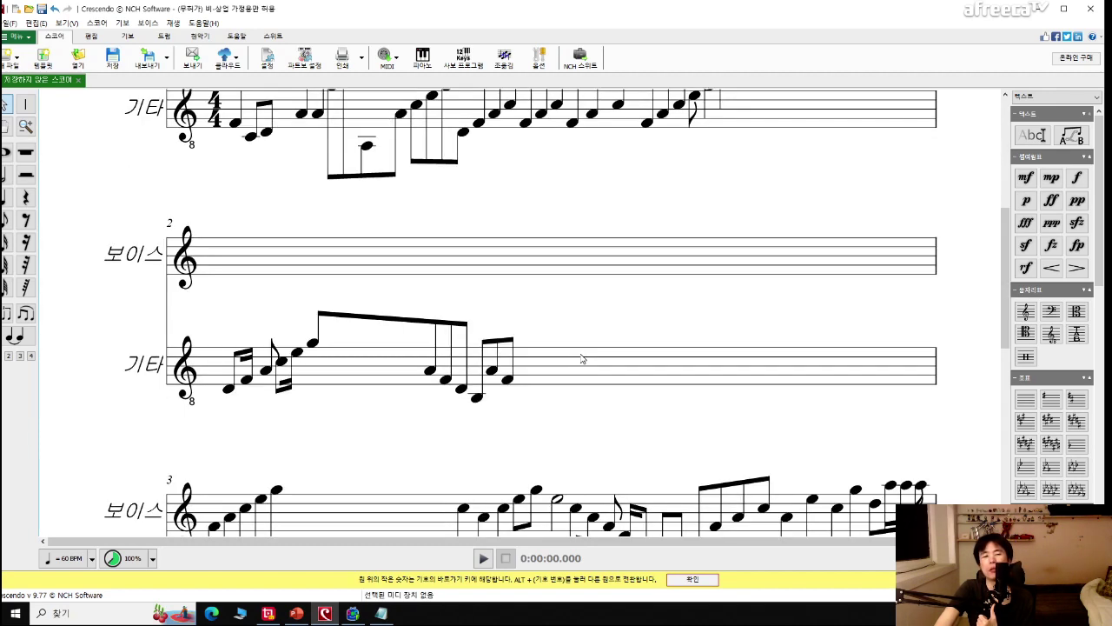
{"action": "scroll", "coordinate": [581, 358], "scroll_direction": "down", "scroll_amount": 1}
{"action": "scroll", "coordinate": [556, 361], "scroll_direction": "down", "scroll_amount": 1}
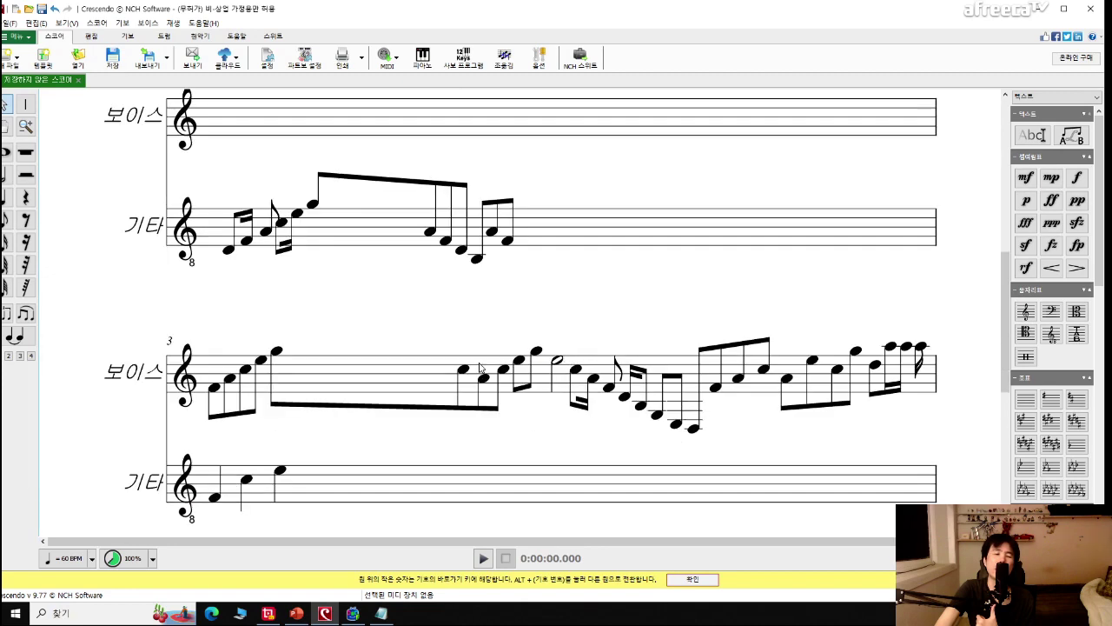
{"action": "scroll", "coordinate": [458, 372], "scroll_direction": "down", "scroll_amount": 1}
{"action": "scroll", "coordinate": [347, 429], "scroll_direction": "down", "scroll_amount": 3}
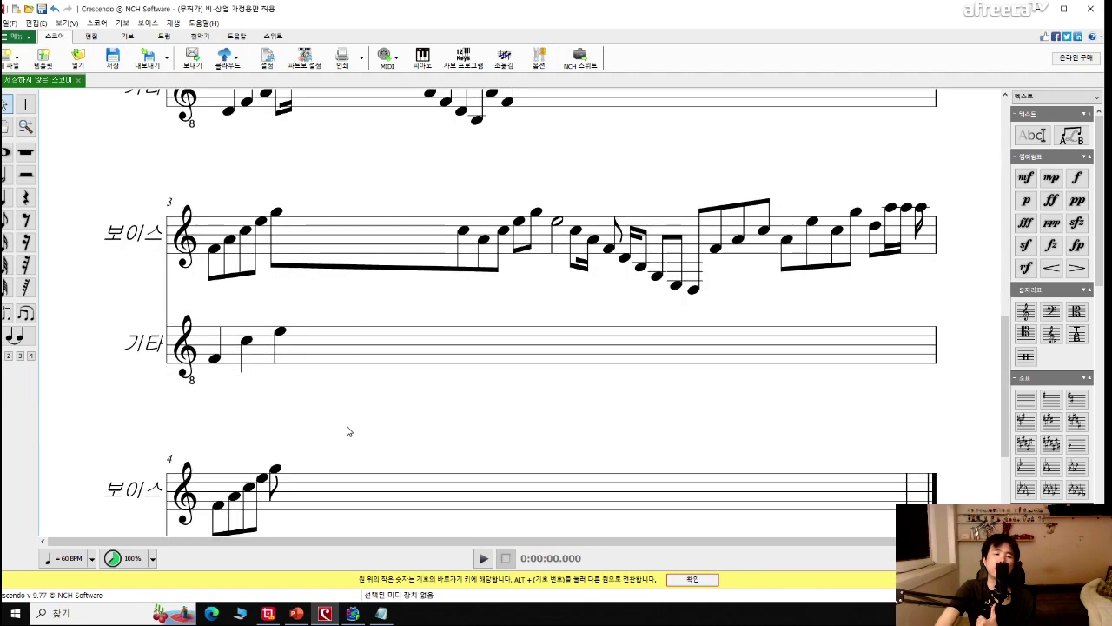
{"action": "scroll", "coordinate": [348, 431], "scroll_direction": "down", "scroll_amount": 1}
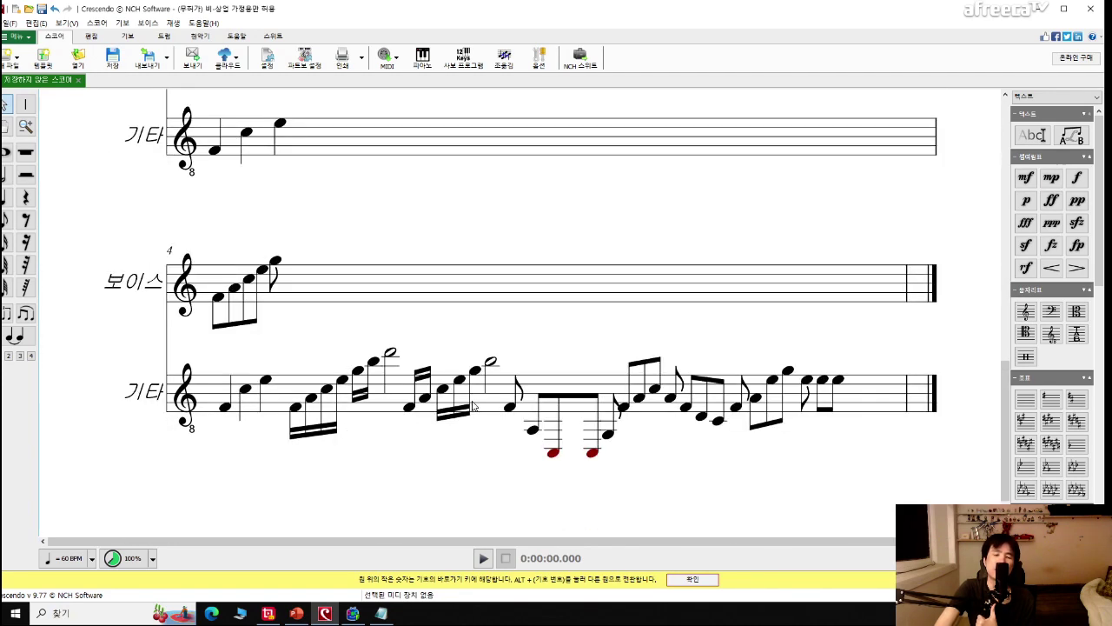
{"action": "scroll", "coordinate": [314, 360], "scroll_direction": "up", "scroll_amount": 2}
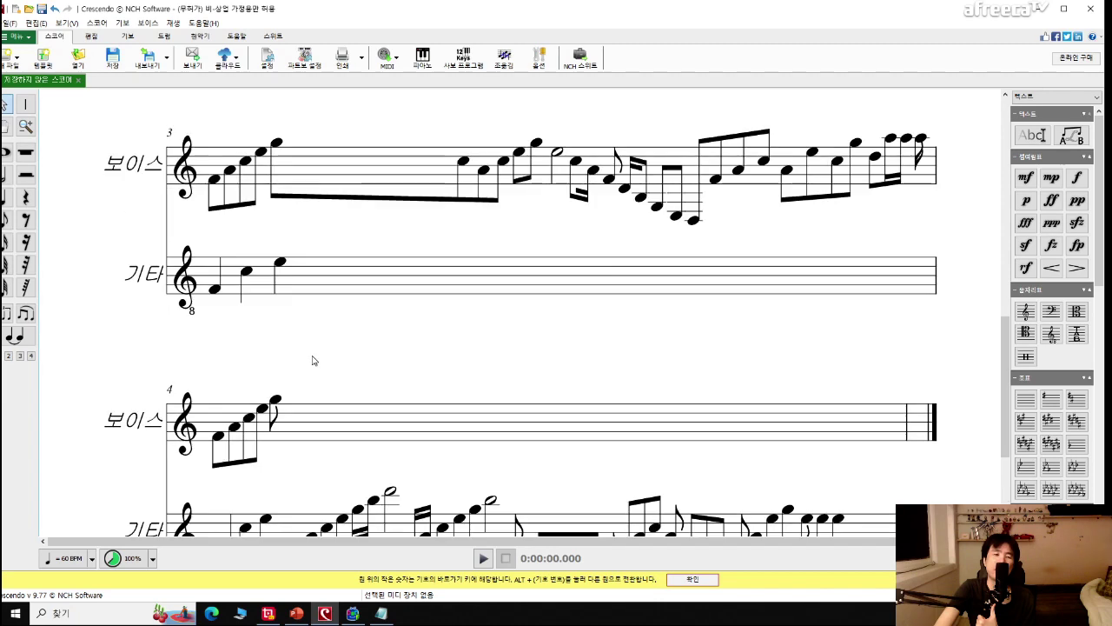
{"action": "scroll", "coordinate": [313, 359], "scroll_direction": "up", "scroll_amount": 2}
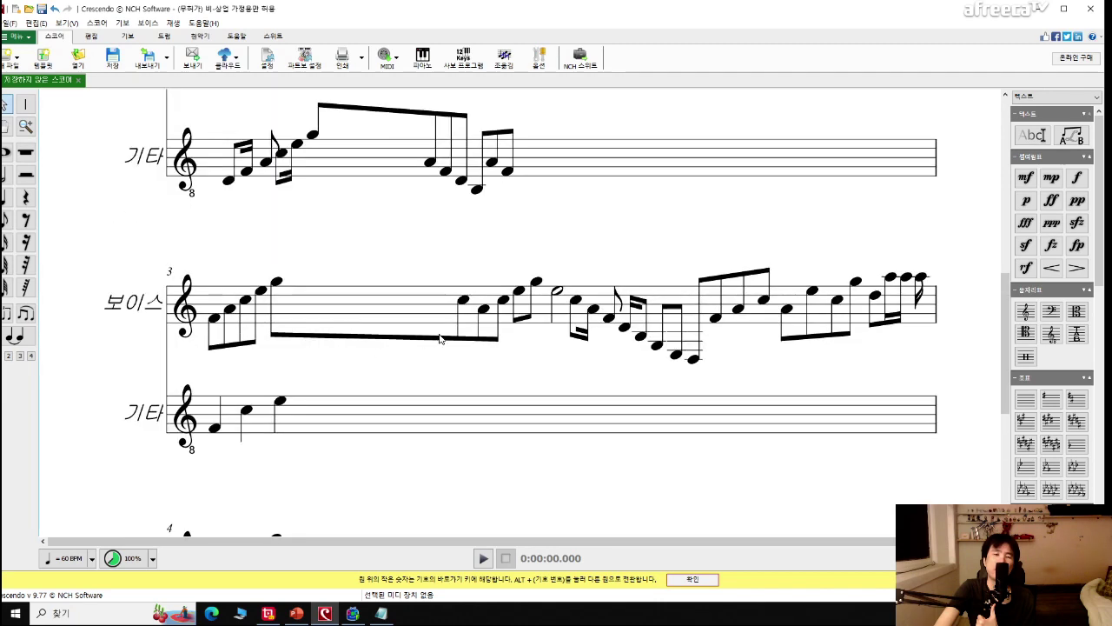
Cut all notes from the guitar staff of measure 3.
{"action": "scroll", "coordinate": [439, 343], "scroll_direction": "up", "scroll_amount": 1}
{"action": "scroll", "coordinate": [430, 368], "scroll_direction": "up", "scroll_amount": 1}
{"action": "scroll", "coordinate": [430, 371], "scroll_direction": "down", "scroll_amount": 1}
{"action": "scroll", "coordinate": [428, 371], "scroll_direction": "down", "scroll_amount": 1}
{"action": "right_click", "coordinate": [298, 414]}
{"action": "left_click", "coordinate": [392, 177]}
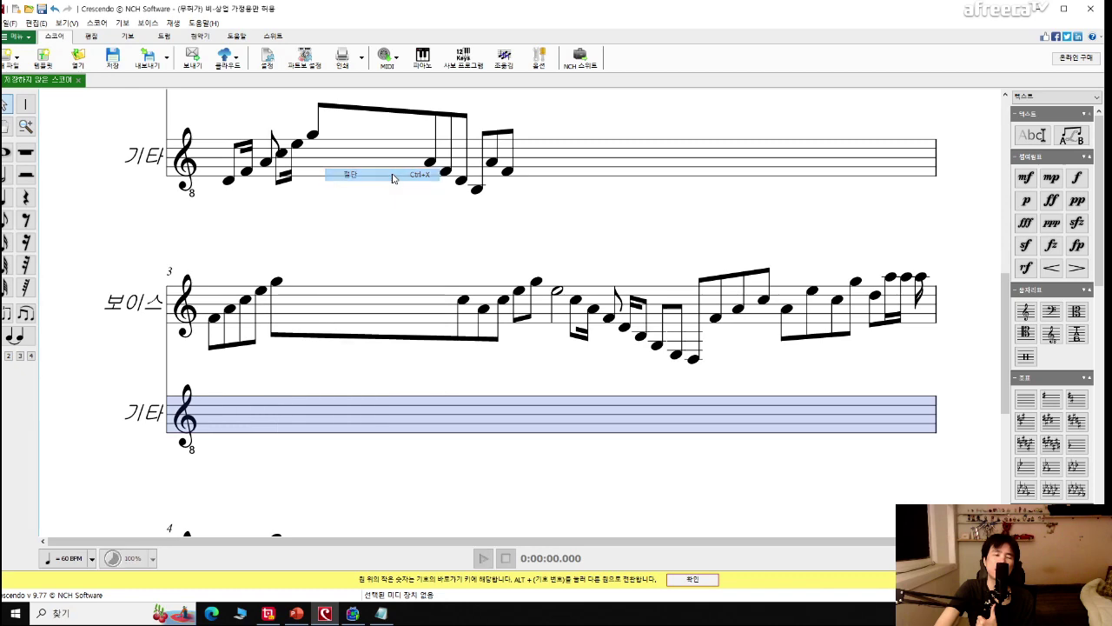
{"action": "left_click", "coordinate": [385, 308]}
Cut all notes from the guitar staff of measure 2 and clear the staff selection.
{"action": "scroll", "coordinate": [424, 358], "scroll_direction": "up", "scroll_amount": 2}
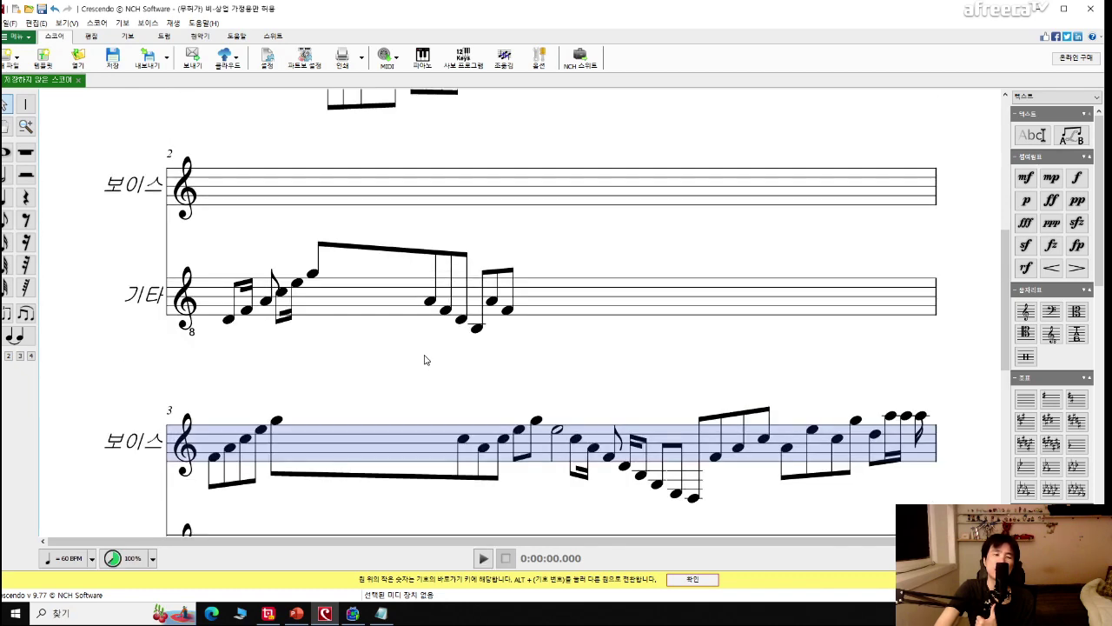
{"action": "scroll", "coordinate": [424, 359], "scroll_direction": "up", "scroll_amount": 1}
{"action": "scroll", "coordinate": [424, 359], "scroll_direction": "down", "scroll_amount": 2}
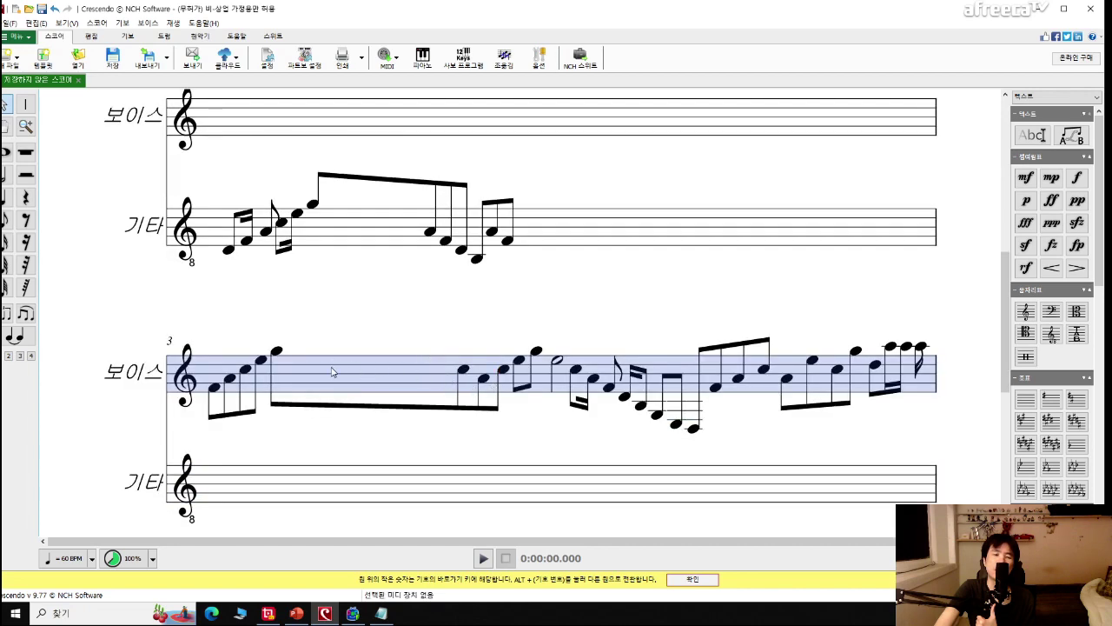
{"action": "scroll", "coordinate": [323, 362], "scroll_direction": "up", "scroll_amount": 1}
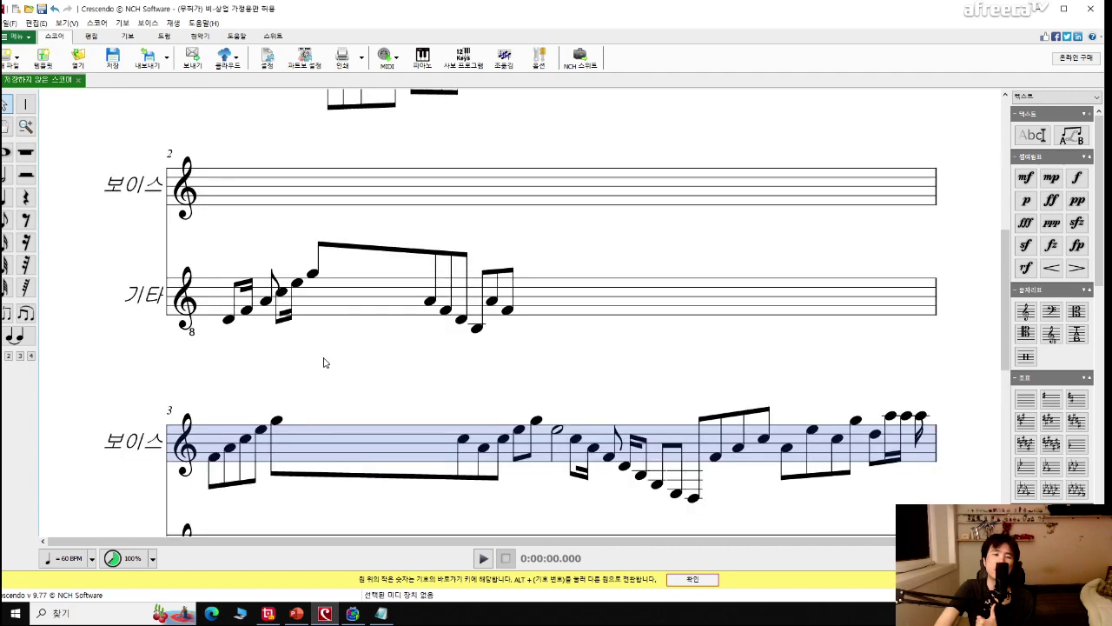
{"action": "scroll", "coordinate": [251, 309], "scroll_direction": "up", "scroll_amount": 1}
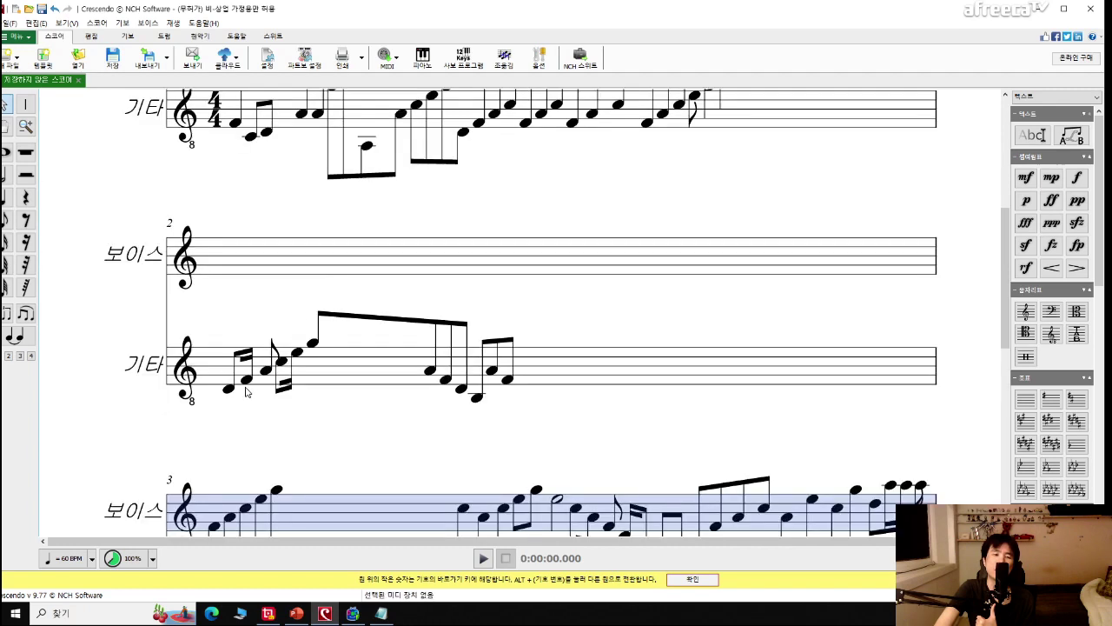
{"action": "scroll", "coordinate": [401, 338], "scroll_direction": "up", "scroll_amount": 1}
{"action": "scroll", "coordinate": [562, 401], "scroll_direction": "down", "scroll_amount": 2}
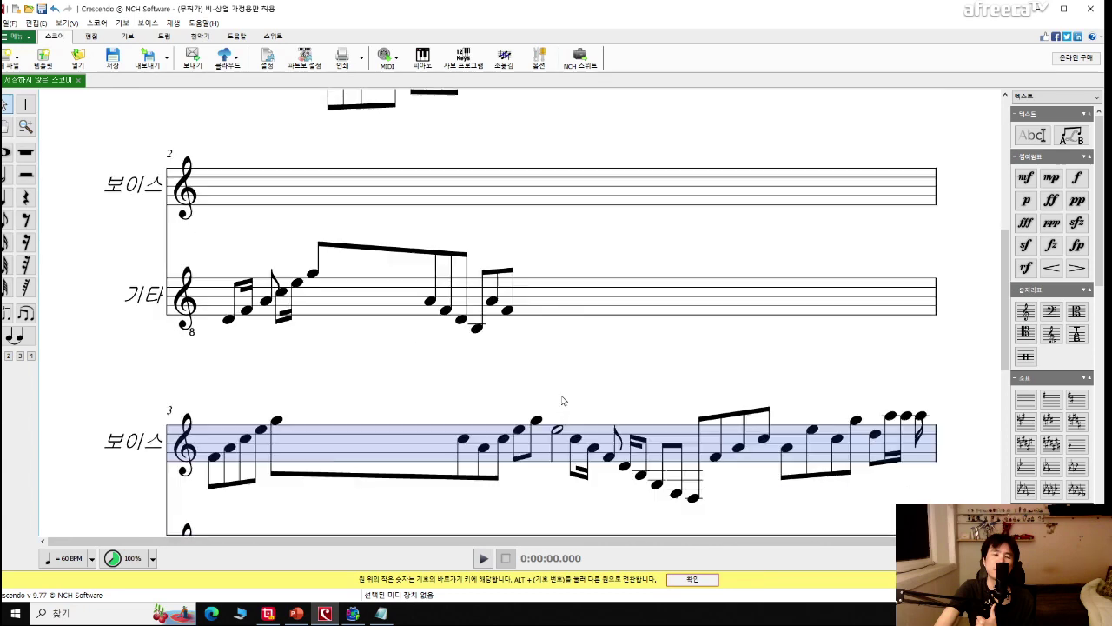
{"action": "right_click", "coordinate": [356, 293]}
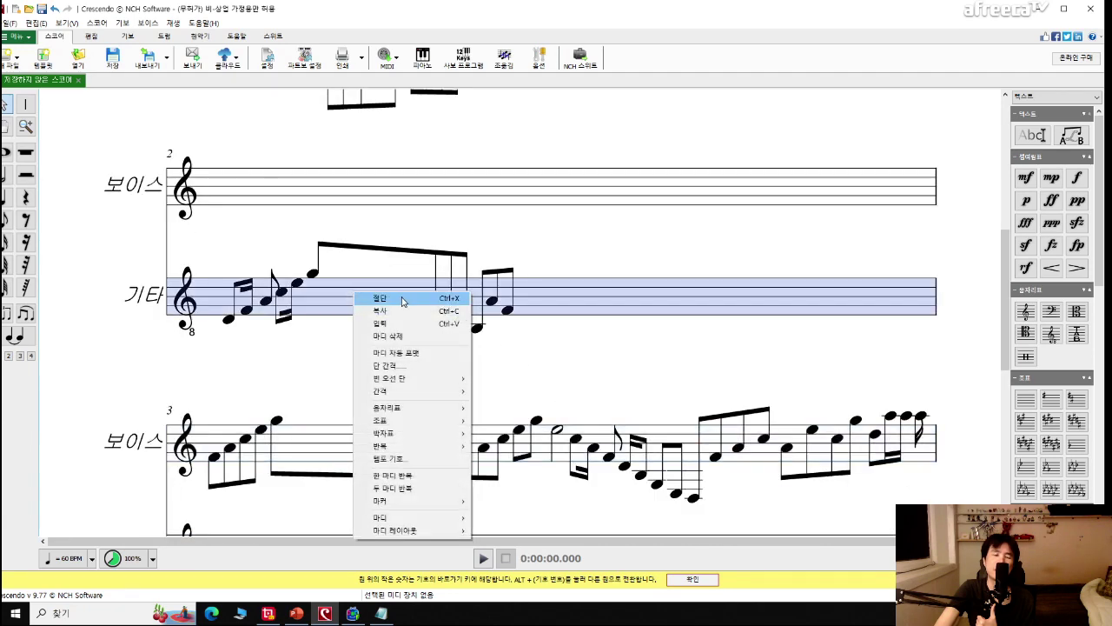
{"action": "left_click", "coordinate": [403, 298]}
{"action": "scroll", "coordinate": [774, 238], "scroll_direction": "up", "scroll_amount": 1}
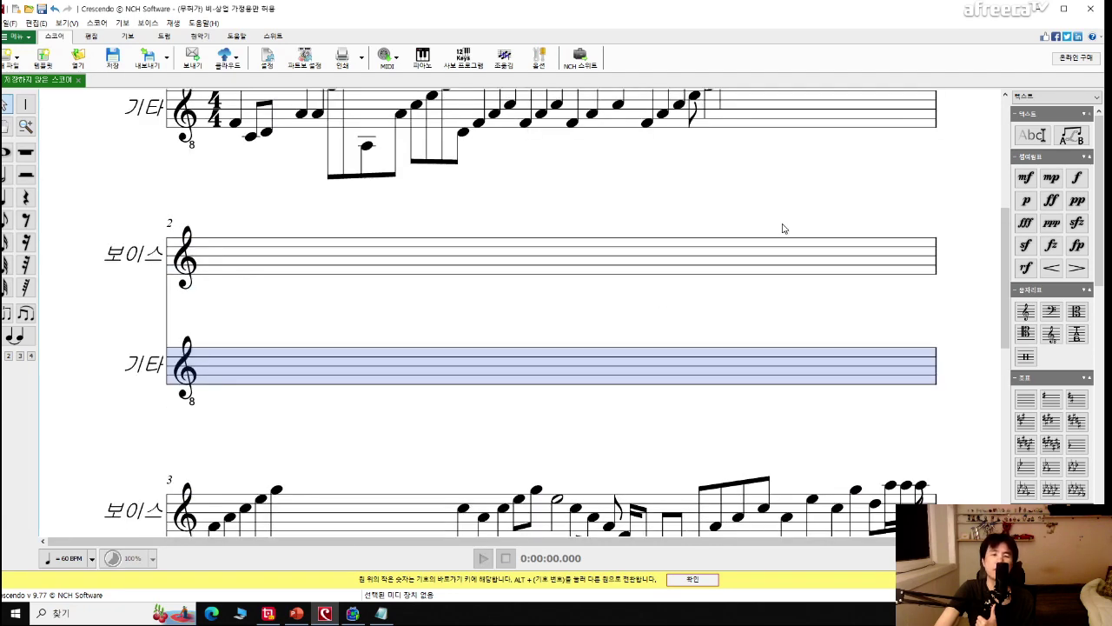
{"action": "left_click", "coordinate": [783, 136]}
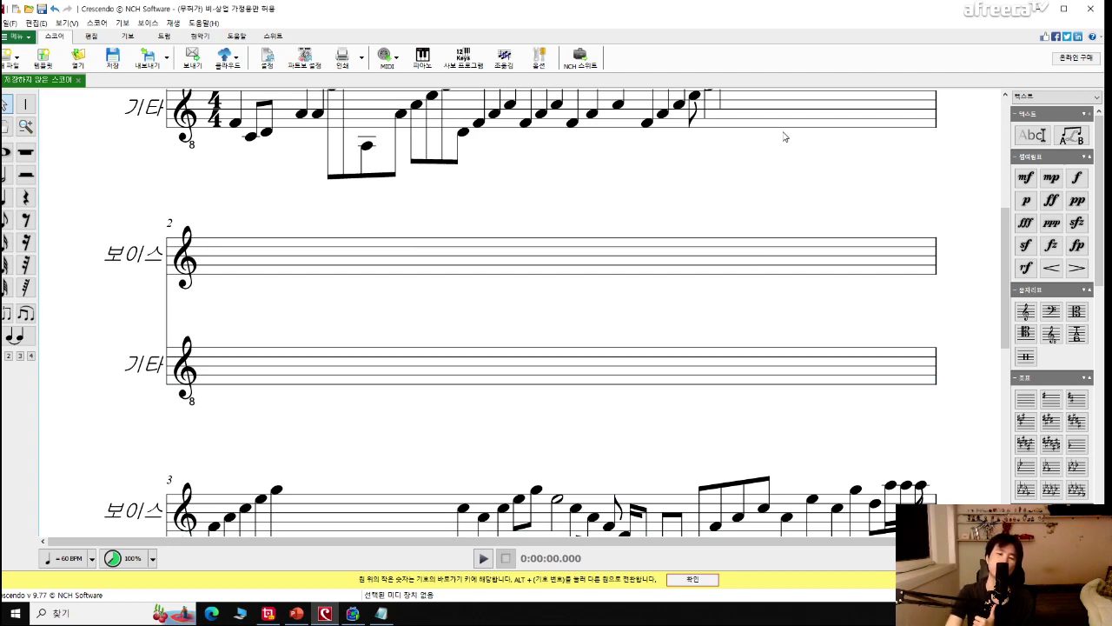
Play the thinned-out score through measure 4 while following the lyrics in Notepad, then return to the score.
{"action": "key", "text": "space"}
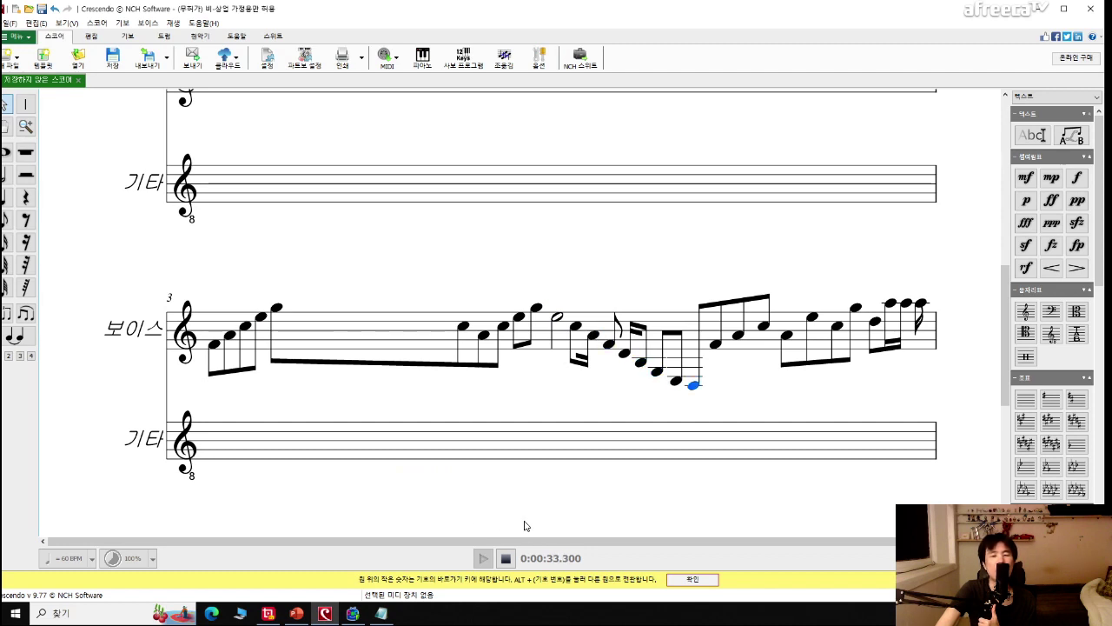
{"action": "scroll", "coordinate": [490, 517], "scroll_direction": "down", "scroll_amount": 5}
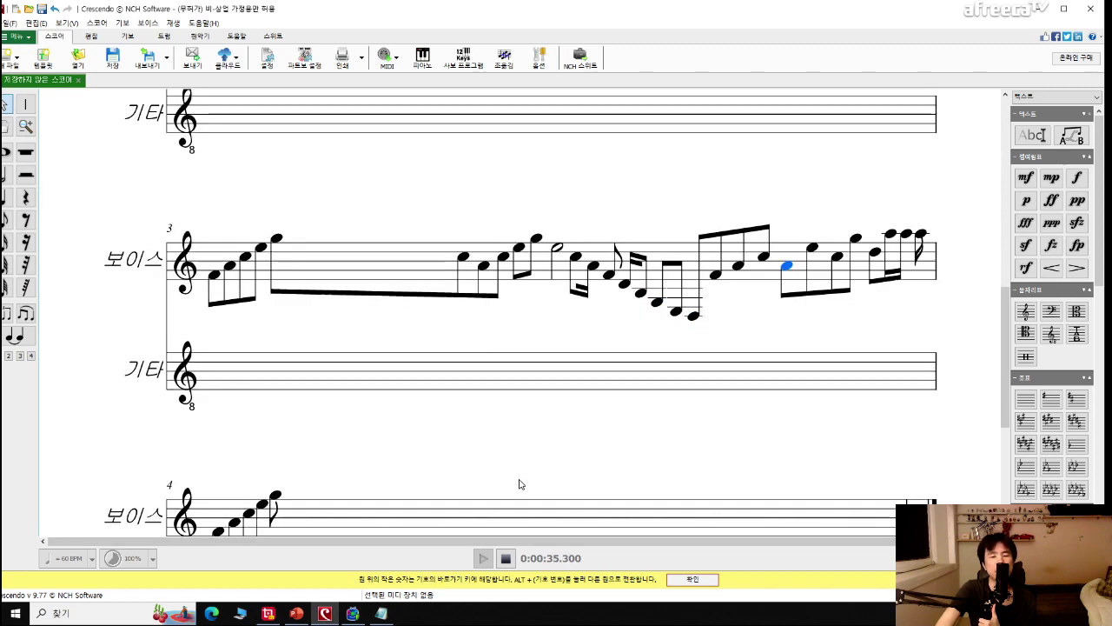
{"action": "left_click", "coordinate": [381, 613]}
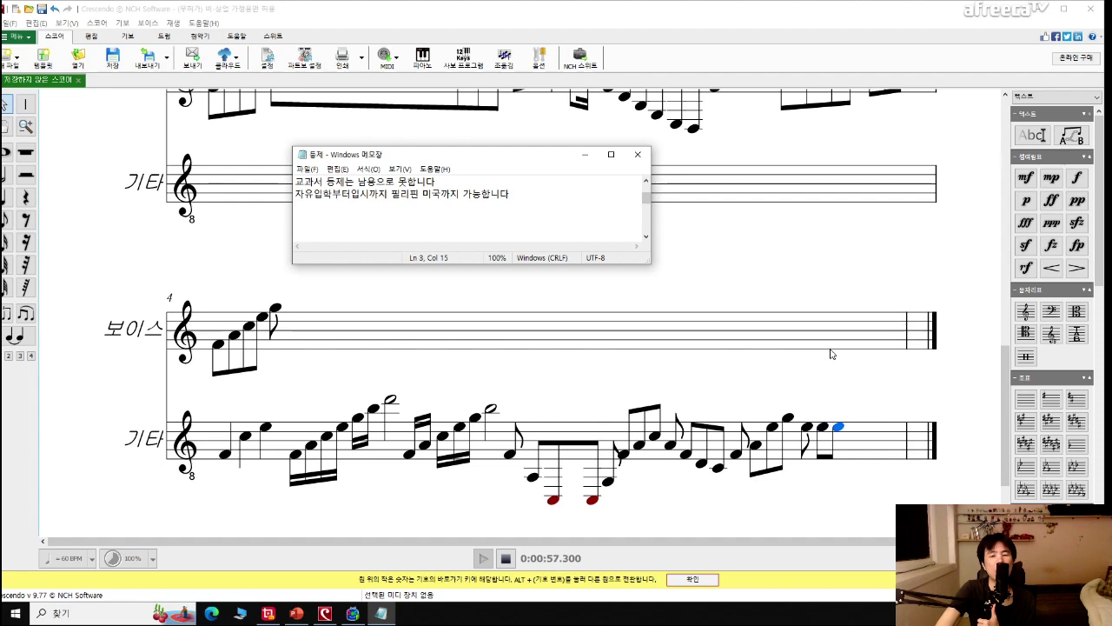
{"action": "left_click", "coordinate": [701, 287]}
{"action": "scroll", "coordinate": [701, 287], "scroll_direction": "up", "scroll_amount": 2}
{"action": "scroll", "coordinate": [700, 287], "scroll_direction": "up", "scroll_amount": 3}
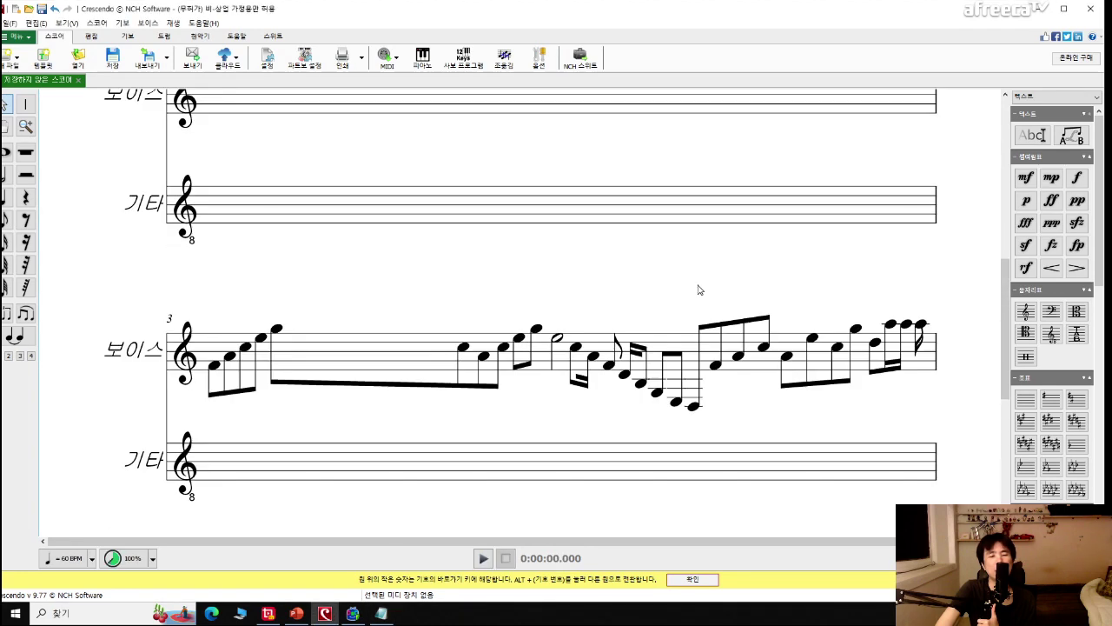
{"action": "left_click", "coordinate": [621, 173]}
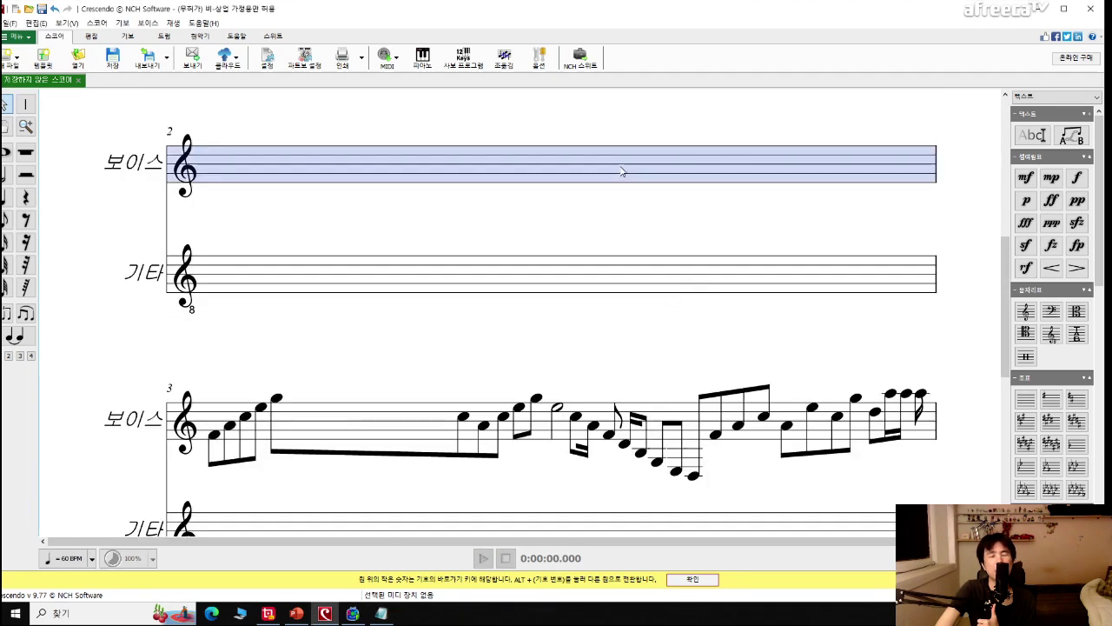
{"action": "right_click", "coordinate": [622, 172]}
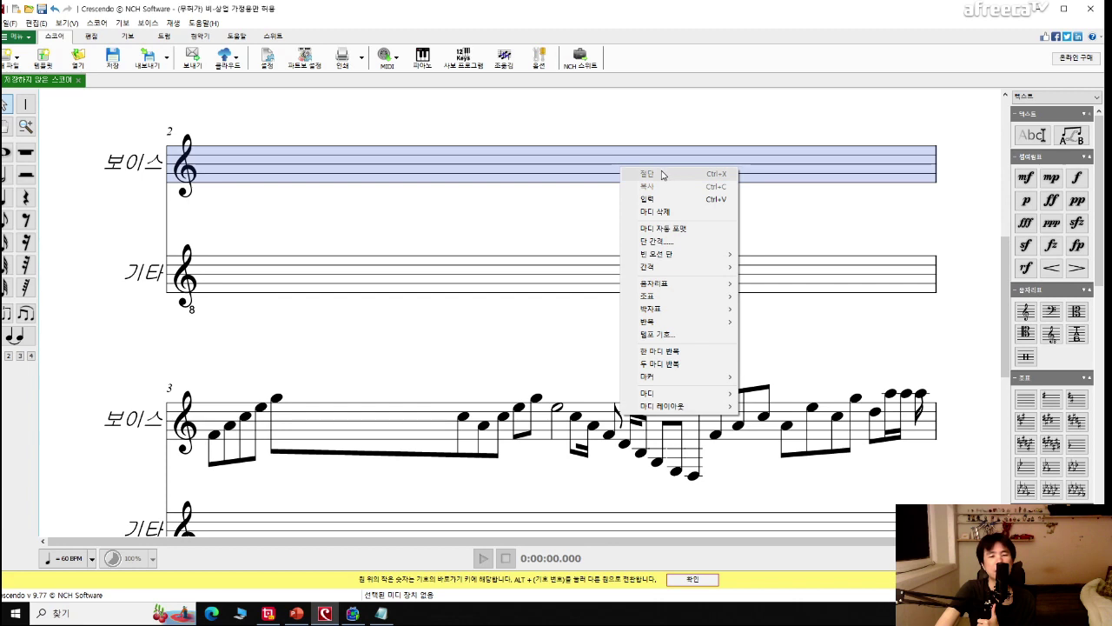
{"action": "left_click", "coordinate": [486, 157]}
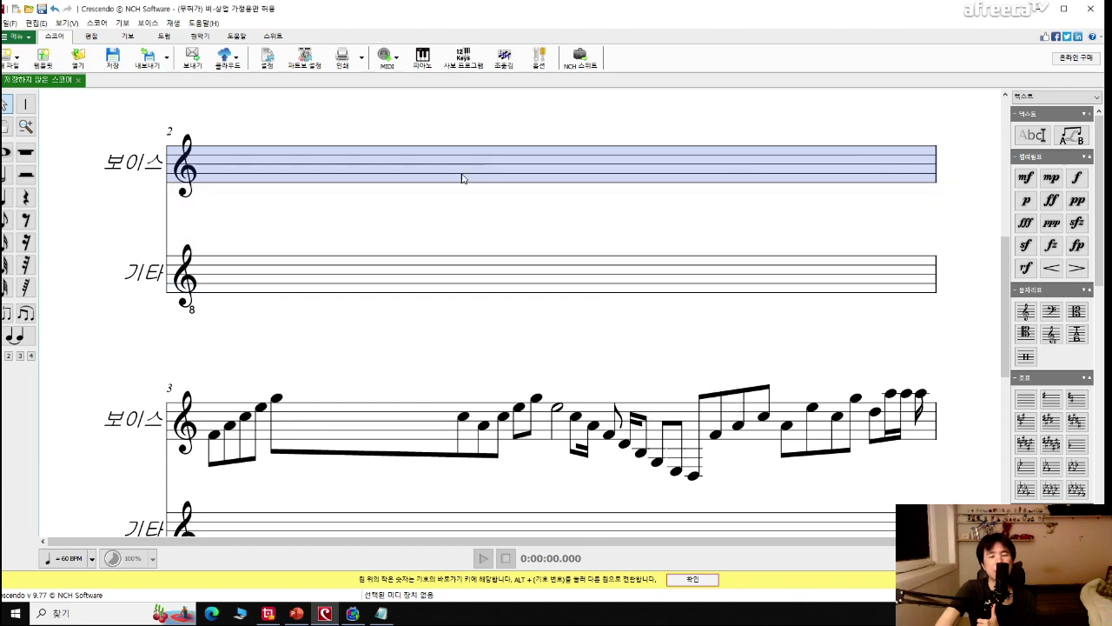
{"action": "left_click", "coordinate": [422, 276]}
{"action": "right_click", "coordinate": [421, 276]}
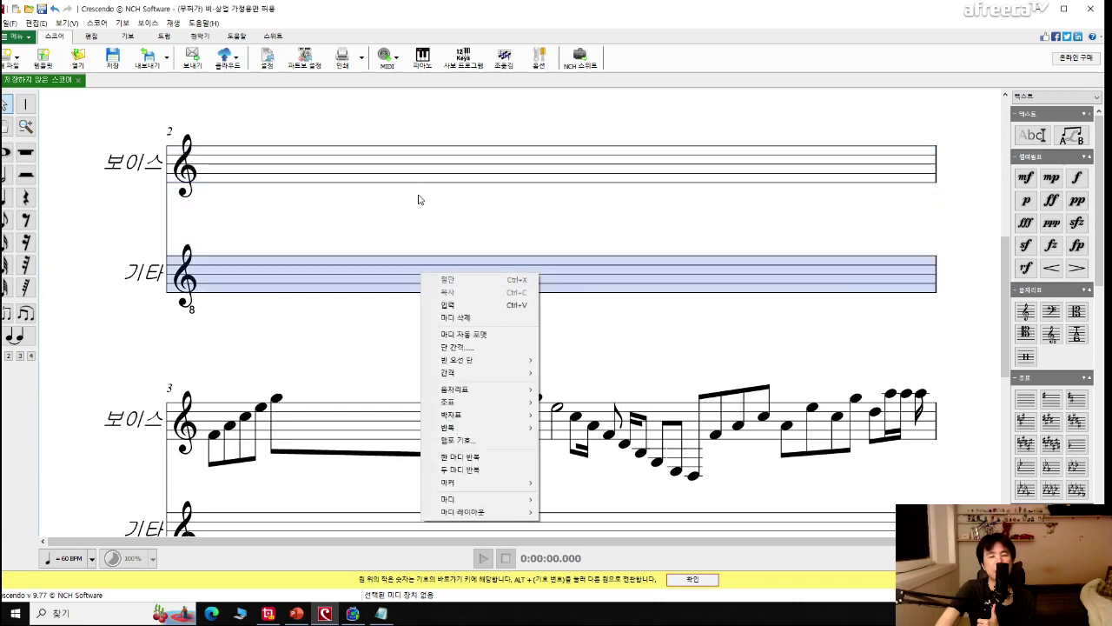
{"action": "left_click", "coordinate": [406, 198]}
Cut the whole empty measure 2 across both the voice and guitar staves.
{"action": "scroll", "coordinate": [403, 240], "scroll_direction": "up", "scroll_amount": 3}
{"action": "right_click", "coordinate": [298, 299]}
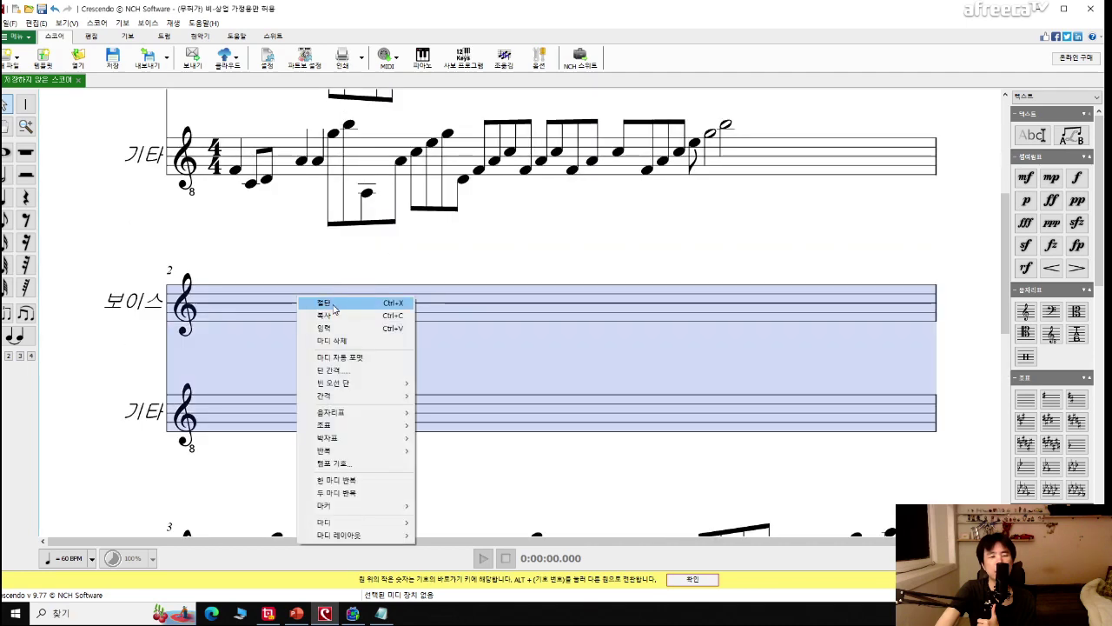
{"action": "left_click", "coordinate": [334, 306]}
{"action": "scroll", "coordinate": [397, 310], "scroll_direction": "up", "scroll_amount": 4}
{"action": "scroll", "coordinate": [543, 342], "scroll_direction": "down", "scroll_amount": 2}
{"action": "scroll", "coordinate": [543, 343], "scroll_direction": "down", "scroll_amount": 6}
{"action": "left_click", "coordinate": [422, 275]}
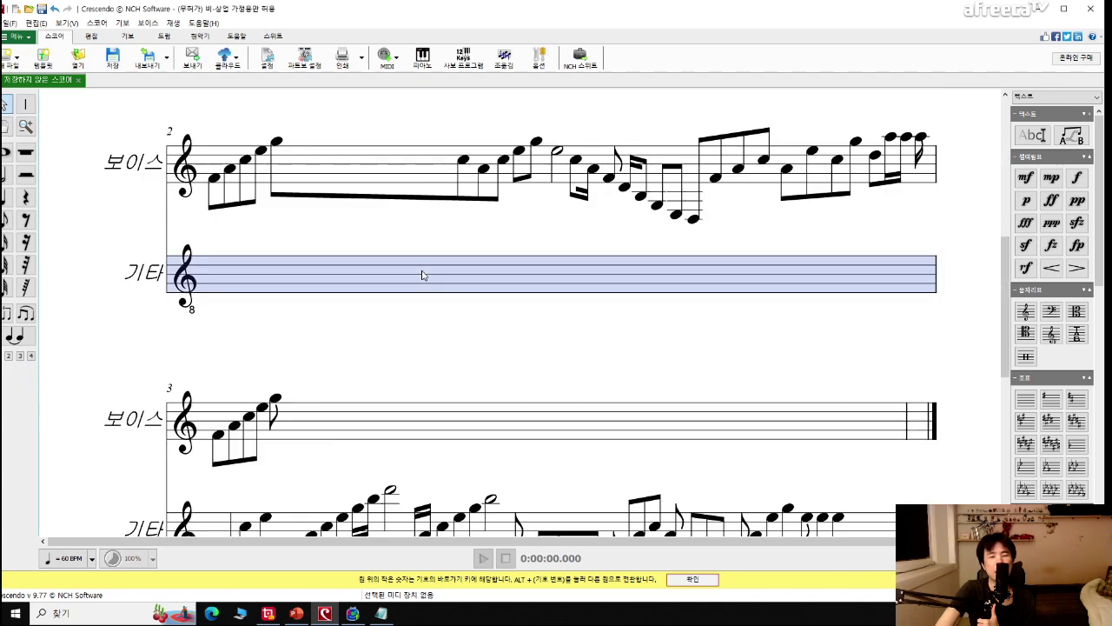
{"action": "right_click", "coordinate": [422, 276]}
{"action": "left_click", "coordinate": [329, 264]}
{"action": "left_click", "coordinate": [303, 271]}
{"action": "right_click", "coordinate": [302, 271]}
{"action": "left_click", "coordinate": [335, 277]}
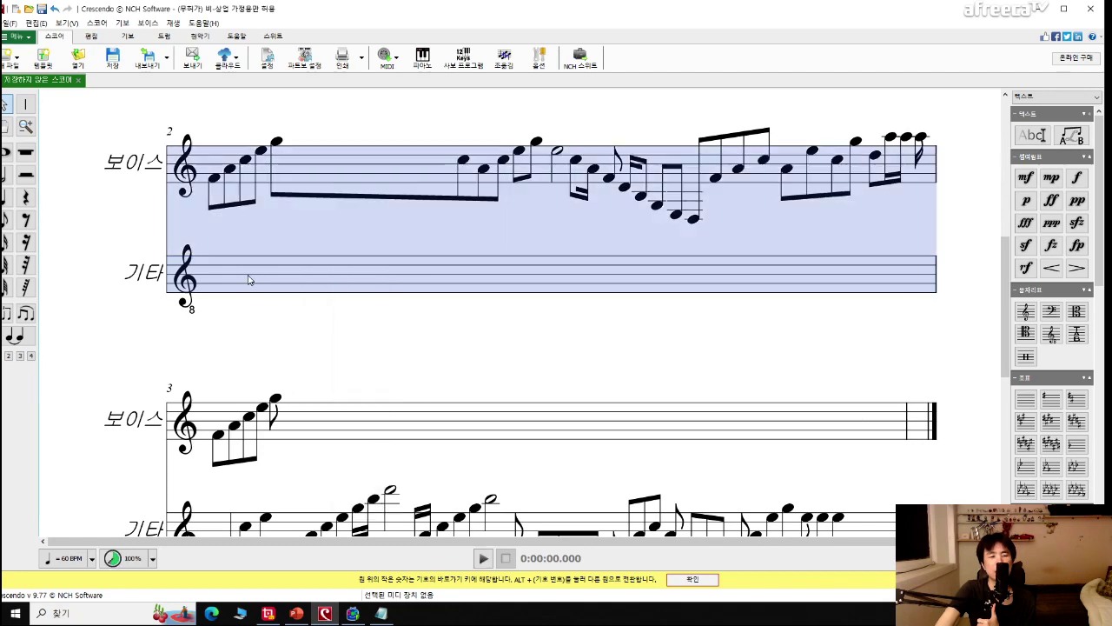
{"action": "left_click", "coordinate": [247, 279]}
Review the voice and guitar staves of the shortened score from measure 1 to the final measure.
{"action": "scroll", "coordinate": [334, 324], "scroll_direction": "down", "scroll_amount": 3}
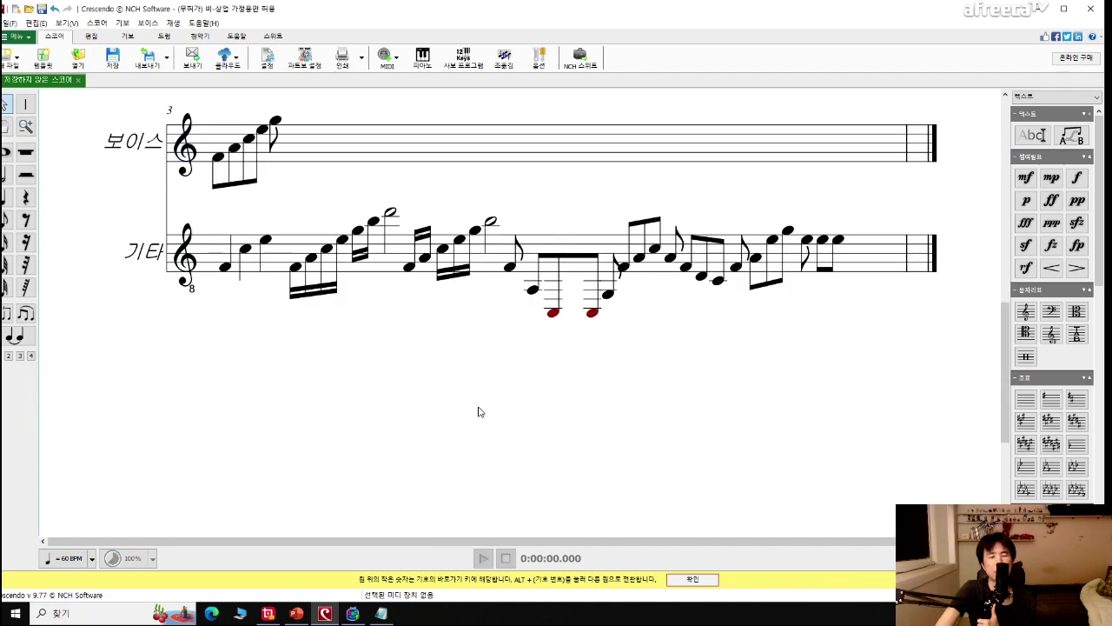
{"action": "scroll", "coordinate": [479, 412], "scroll_direction": "up", "scroll_amount": 6}
{"action": "scroll", "coordinate": [479, 412], "scroll_direction": "down", "scroll_amount": 1}
{"action": "scroll", "coordinate": [480, 412], "scroll_direction": "up", "scroll_amount": 4}
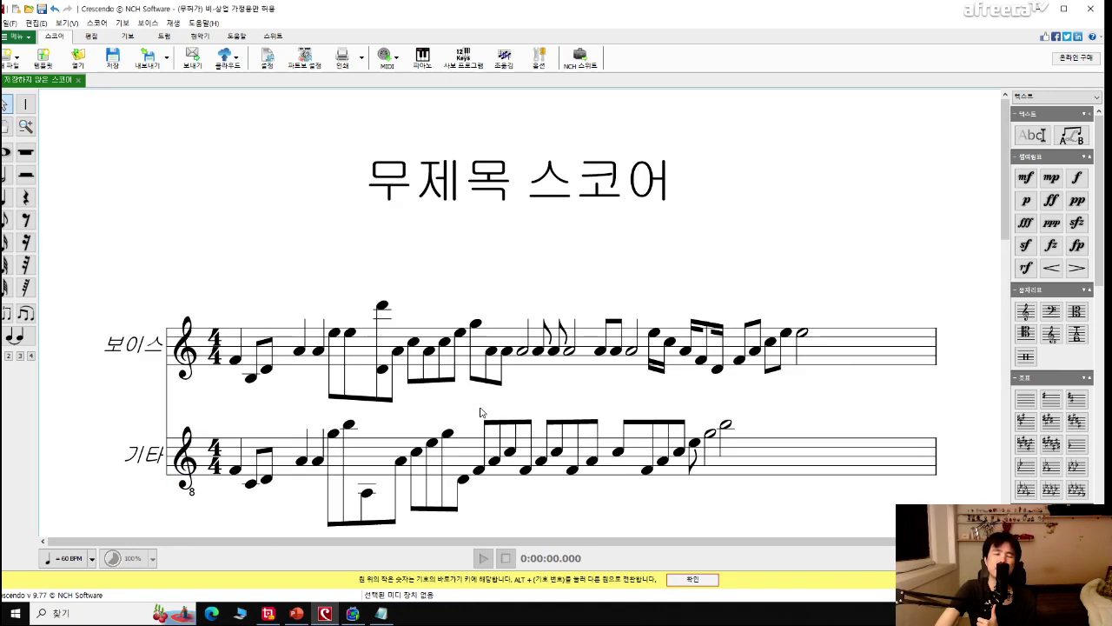
{"action": "scroll", "coordinate": [628, 319], "scroll_direction": "down", "scroll_amount": 1}
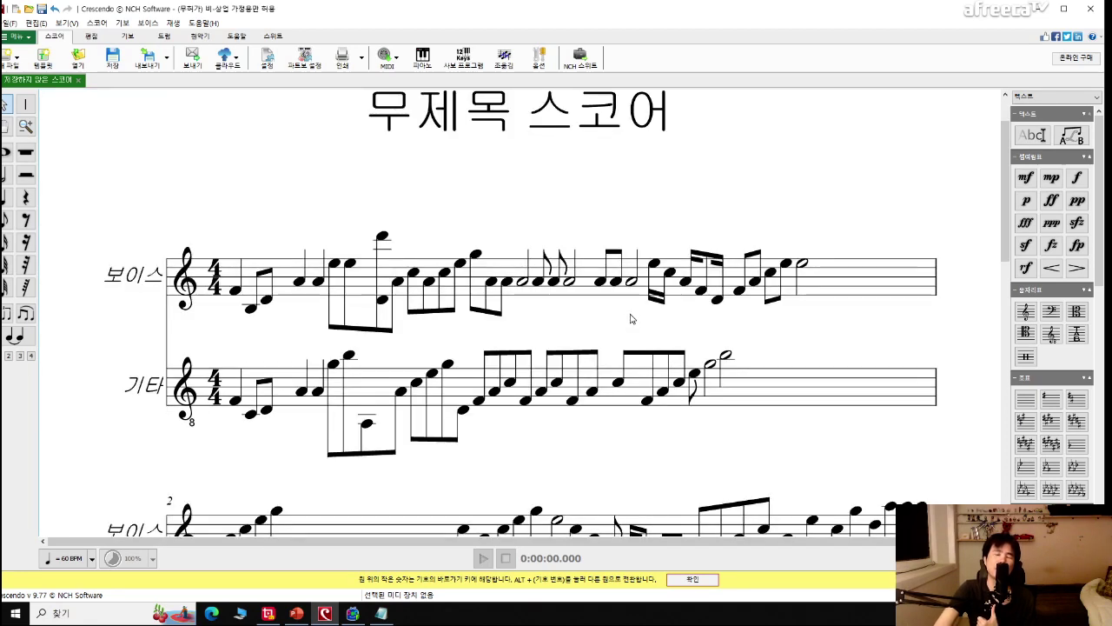
{"action": "scroll", "coordinate": [665, 343], "scroll_direction": "down", "scroll_amount": 6}
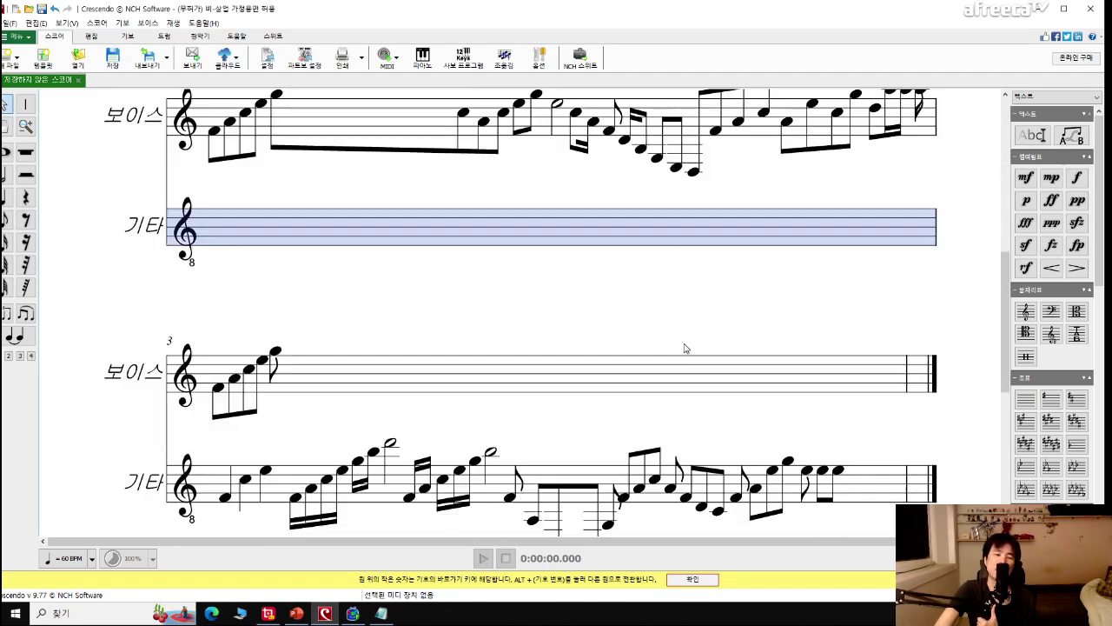
Play the shortened score from measure 1 through to the final measure.
{"action": "scroll", "coordinate": [339, 252], "scroll_direction": "down", "scroll_amount": 2}
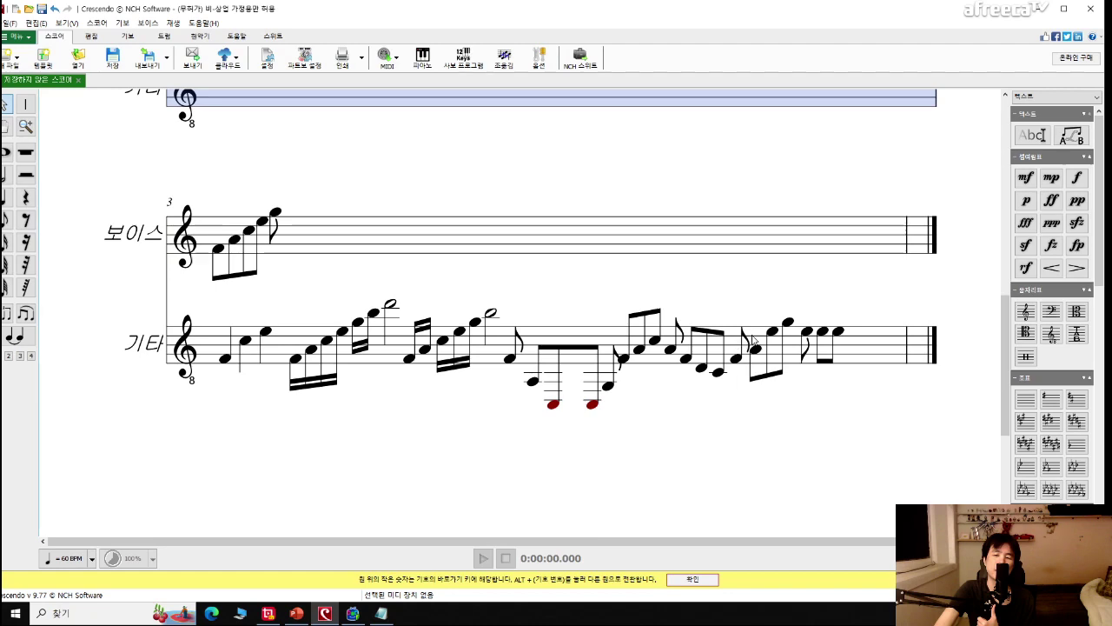
{"action": "scroll", "coordinate": [622, 309], "scroll_direction": "up", "scroll_amount": 8}
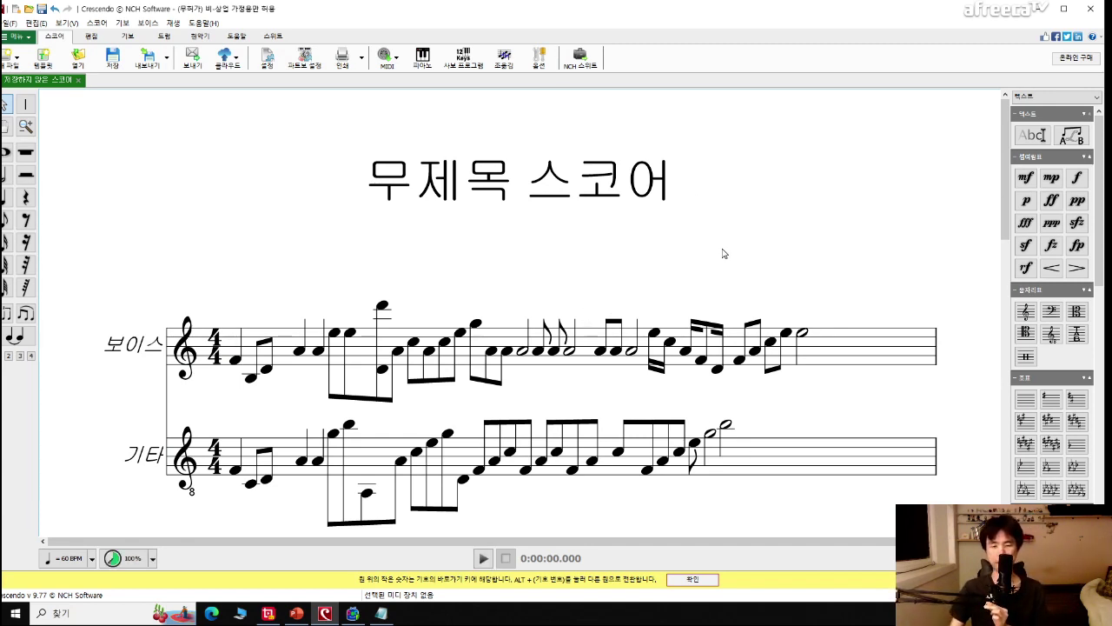
{"action": "key", "text": "space"}
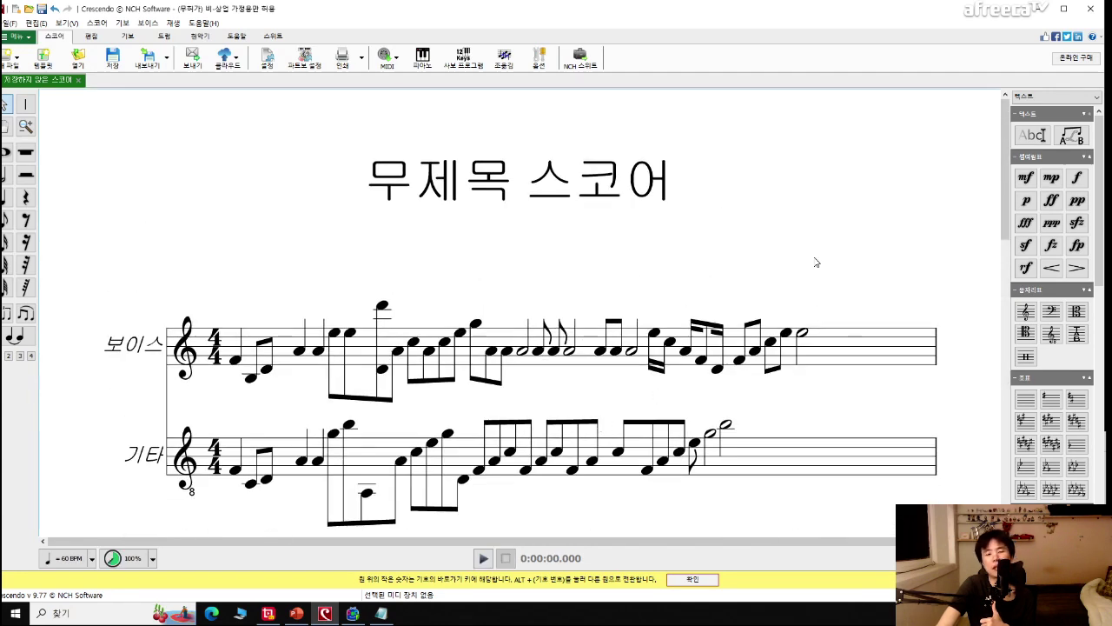
{"action": "key", "text": "space"}
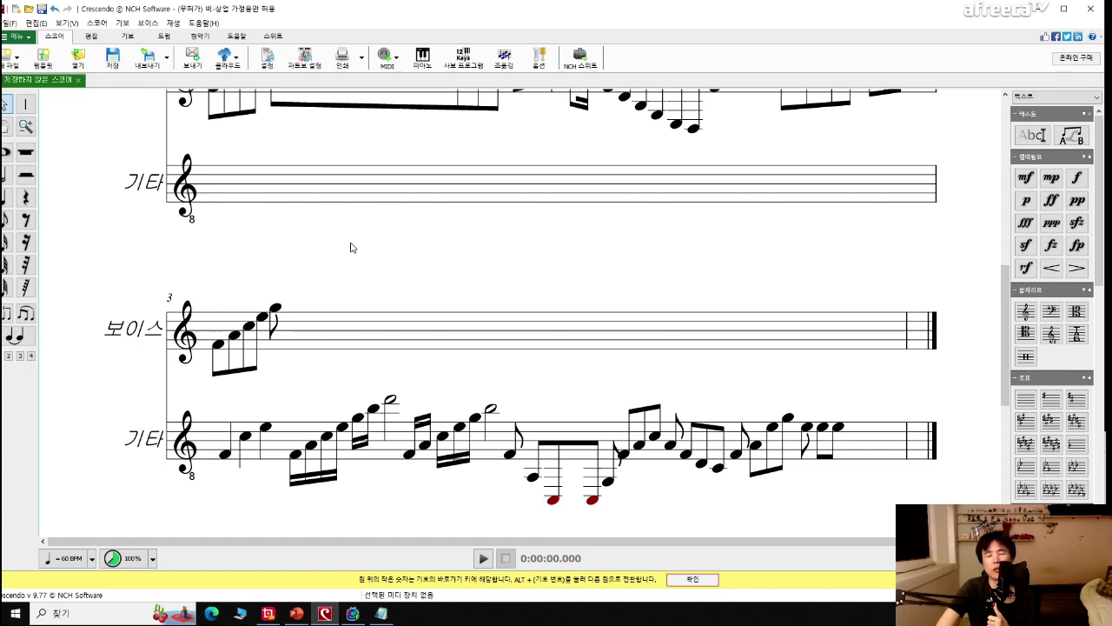
Check the voice and guitar staves of measures 1 and 2, then play the whole score again.
{"action": "scroll", "coordinate": [407, 337], "scroll_direction": "up", "scroll_amount": 3}
{"action": "scroll", "coordinate": [407, 336], "scroll_direction": "up", "scroll_amount": 3}
{"action": "scroll", "coordinate": [434, 356], "scroll_direction": "down", "scroll_amount": 4}
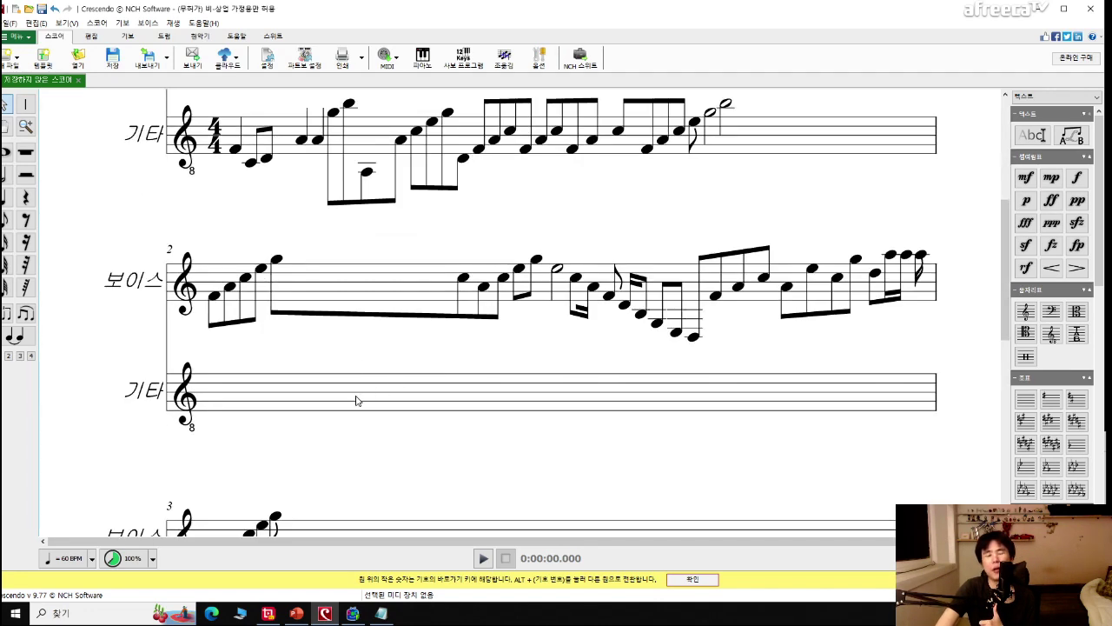
{"action": "scroll", "coordinate": [380, 293], "scroll_direction": "up", "scroll_amount": 2}
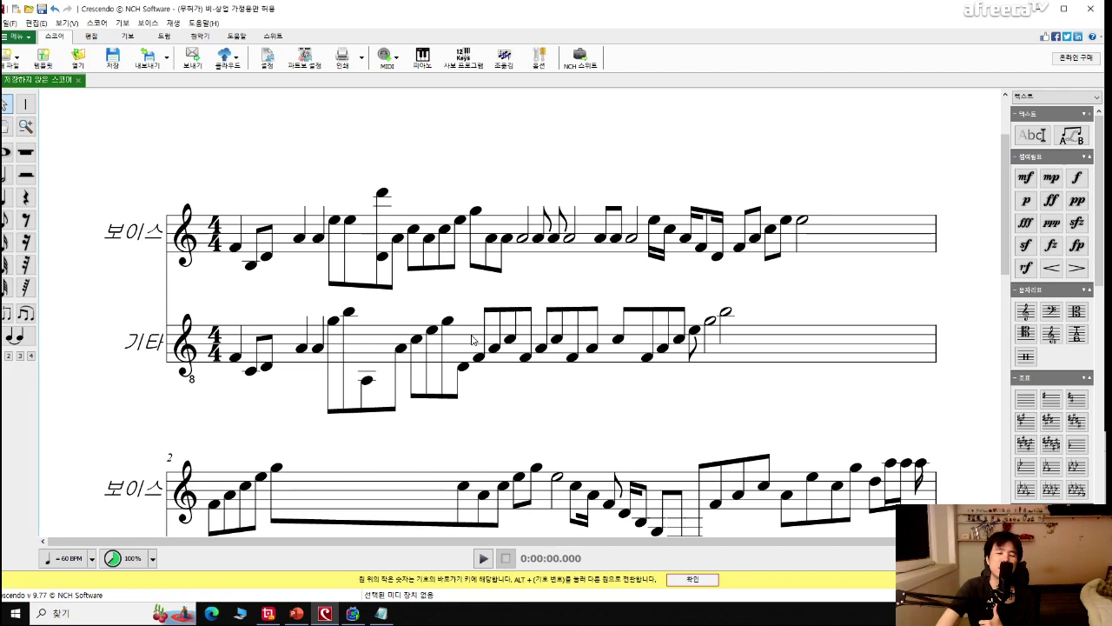
{"action": "scroll", "coordinate": [486, 339], "scroll_direction": "up", "scroll_amount": 2}
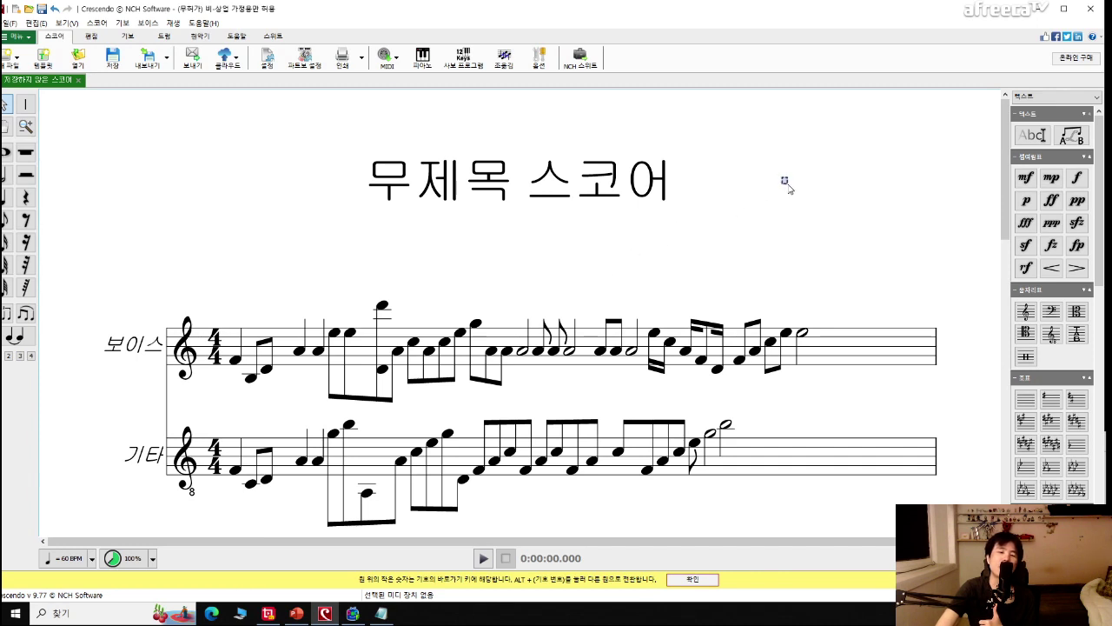
{"action": "key", "text": "space"}
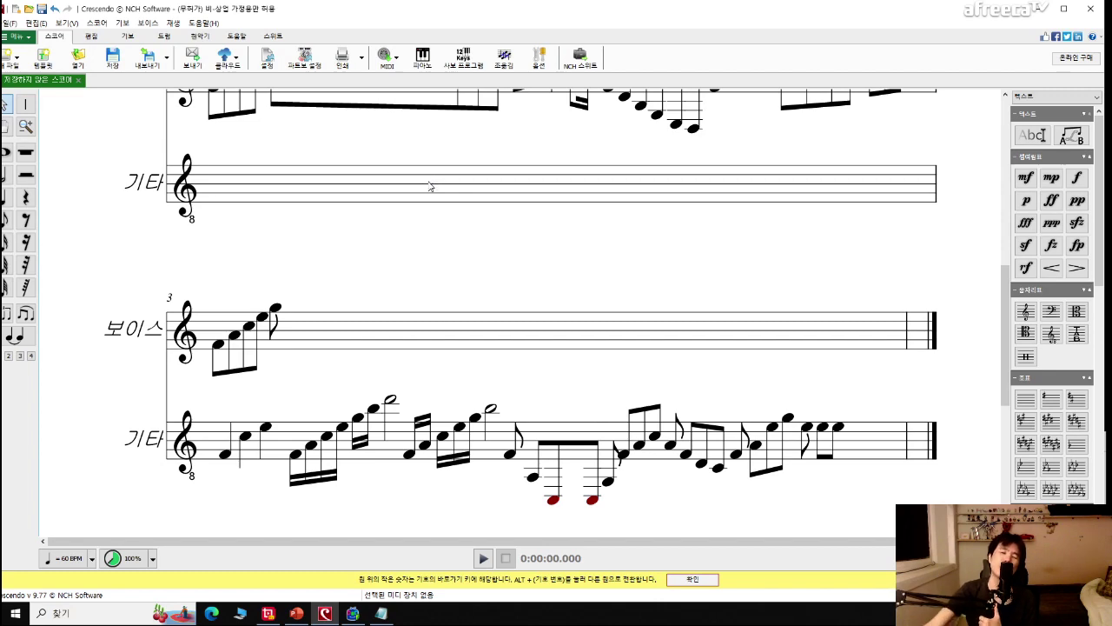
Listen to the opening of measure 1 in short passes, clearing the voice staff selection and stopping playback after each pass.
{"action": "scroll", "coordinate": [692, 236], "scroll_direction": "up", "scroll_amount": 10}
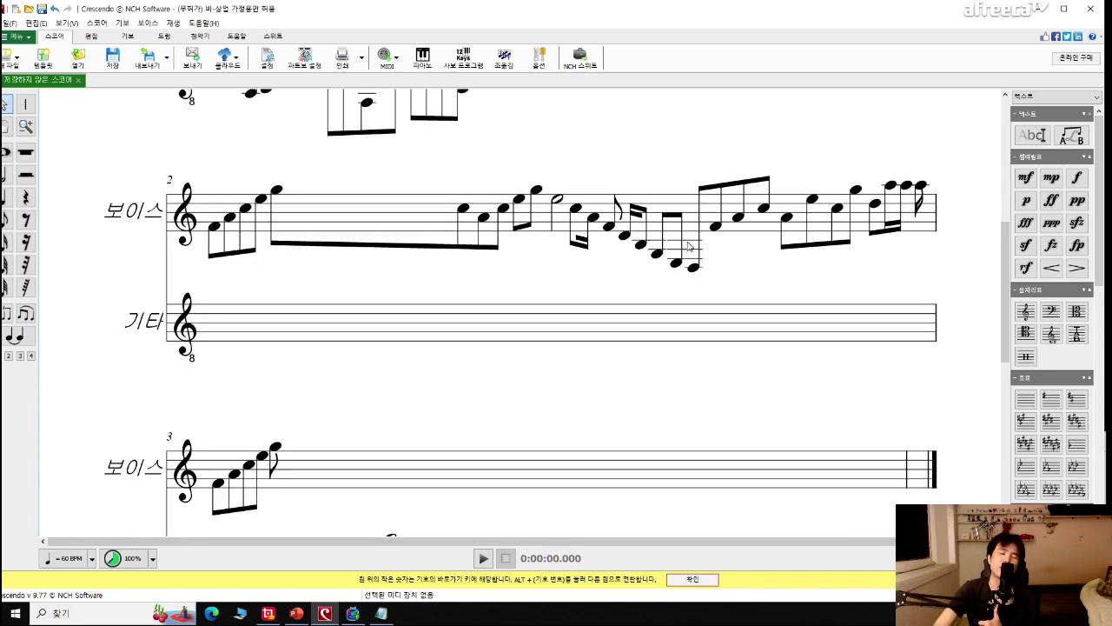
{"action": "scroll", "coordinate": [684, 265], "scroll_direction": "up", "scroll_amount": 2}
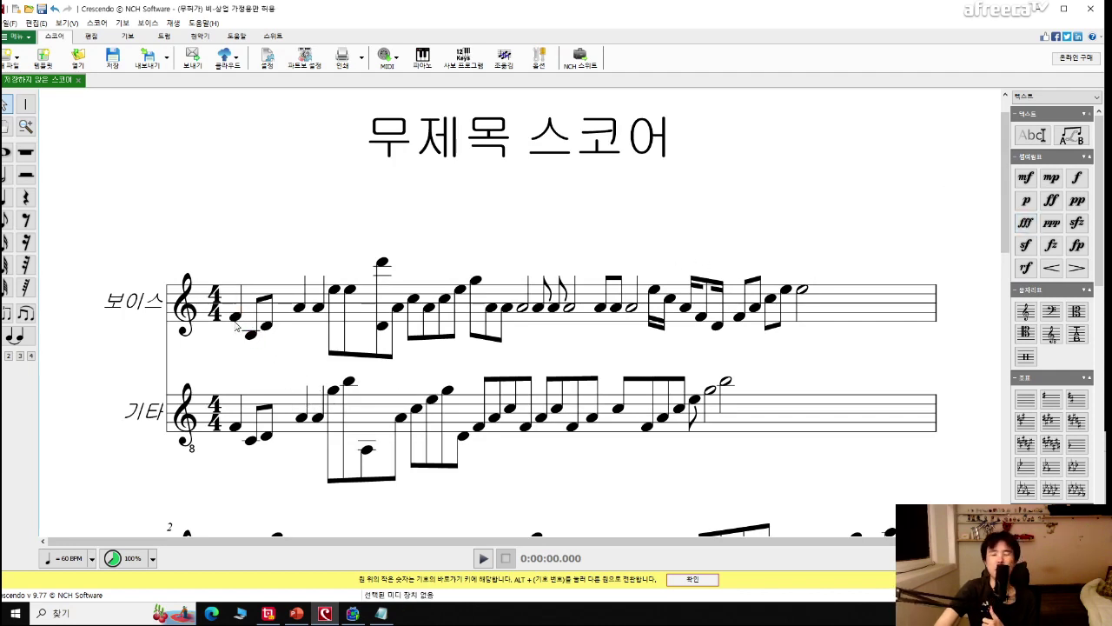
{"action": "left_click", "coordinate": [278, 303]}
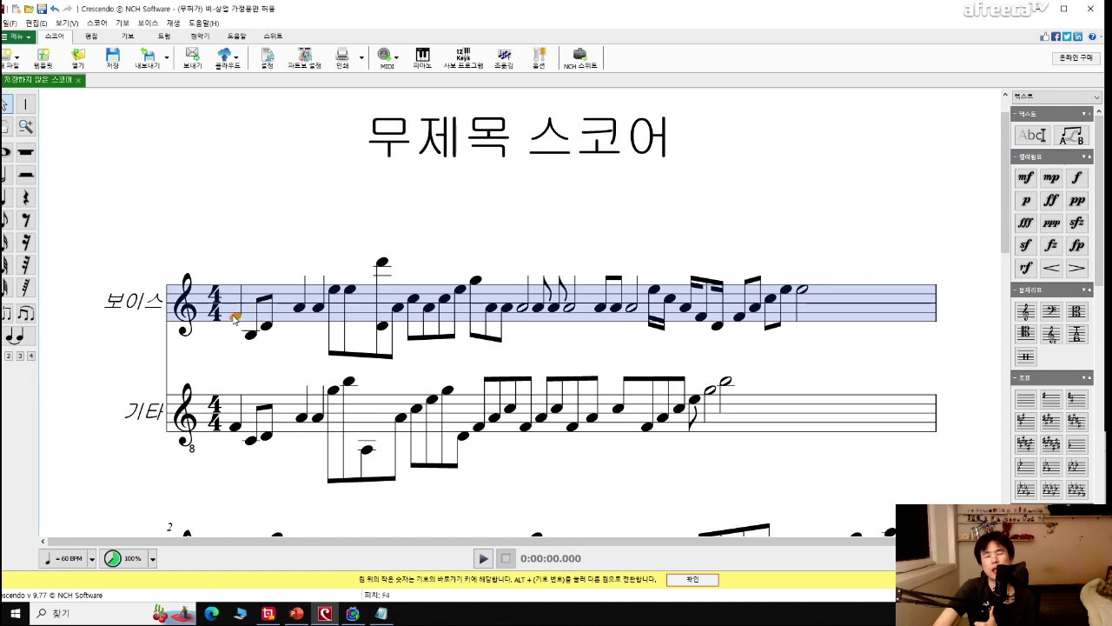
{"action": "scroll", "coordinate": [320, 351], "scroll_direction": "down", "scroll_amount": 1}
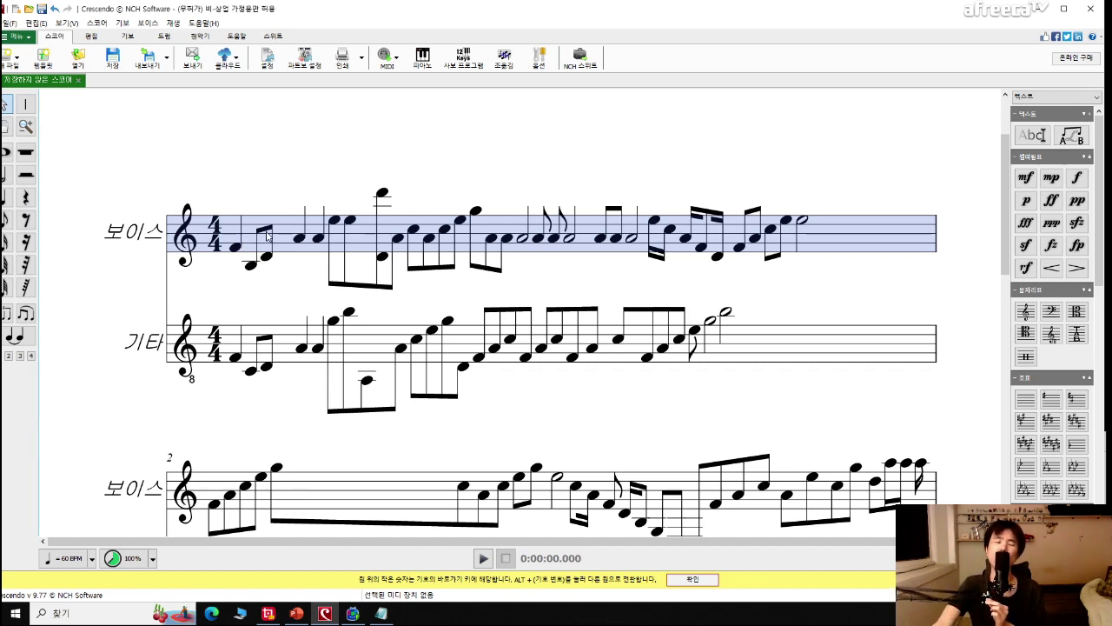
{"action": "left_click", "coordinate": [267, 216]}
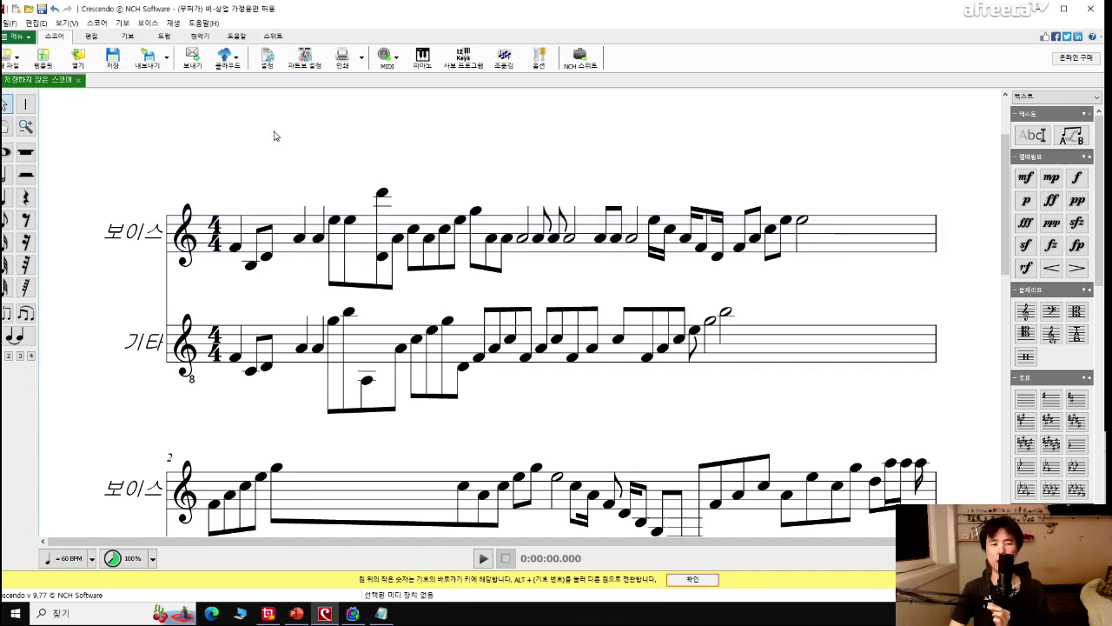
{"action": "key", "text": "space"}
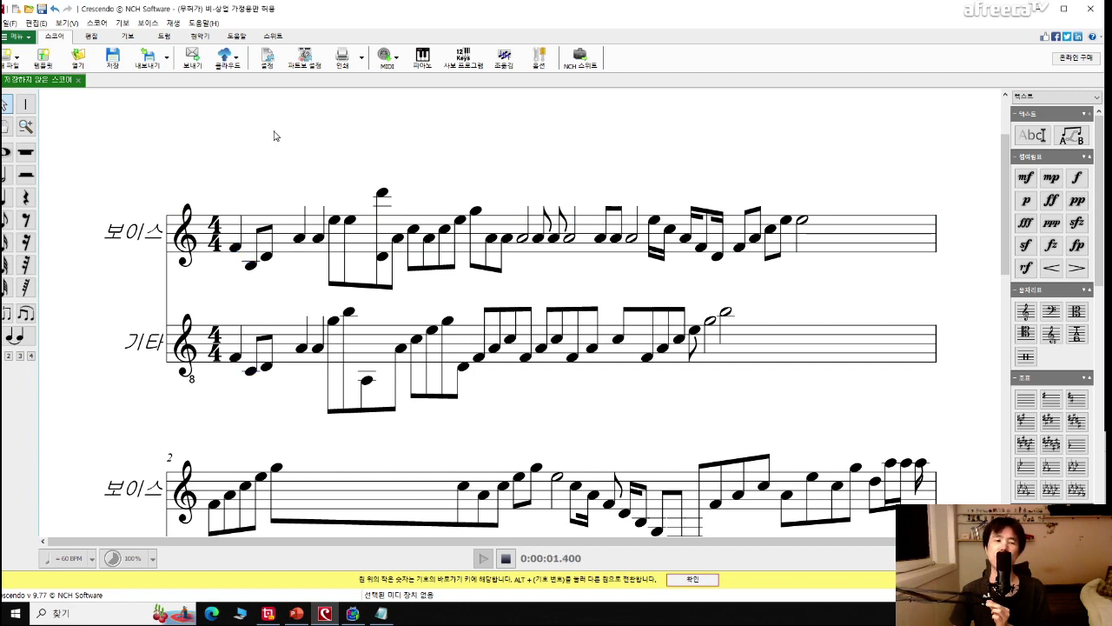
{"action": "key", "text": "space"}
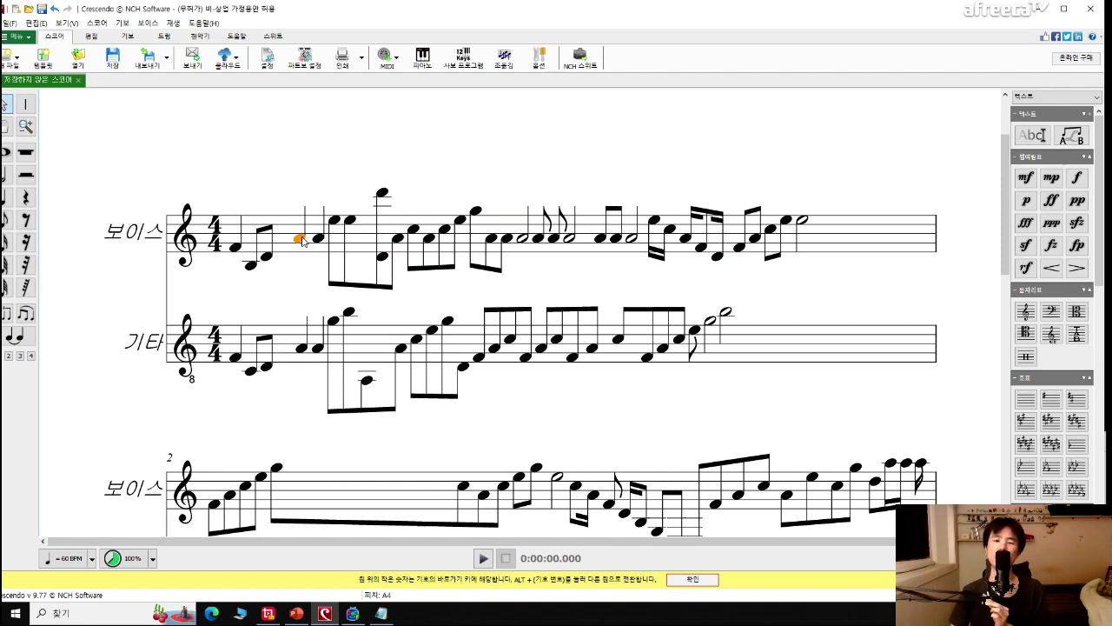
{"action": "key", "text": "space"}
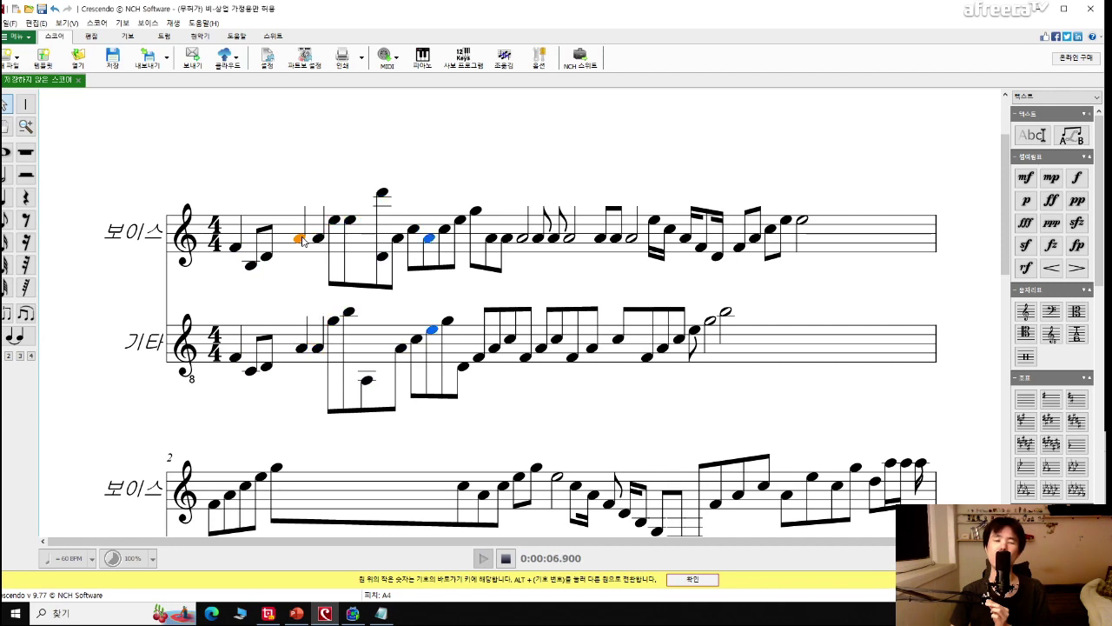
{"action": "key", "text": "space"}
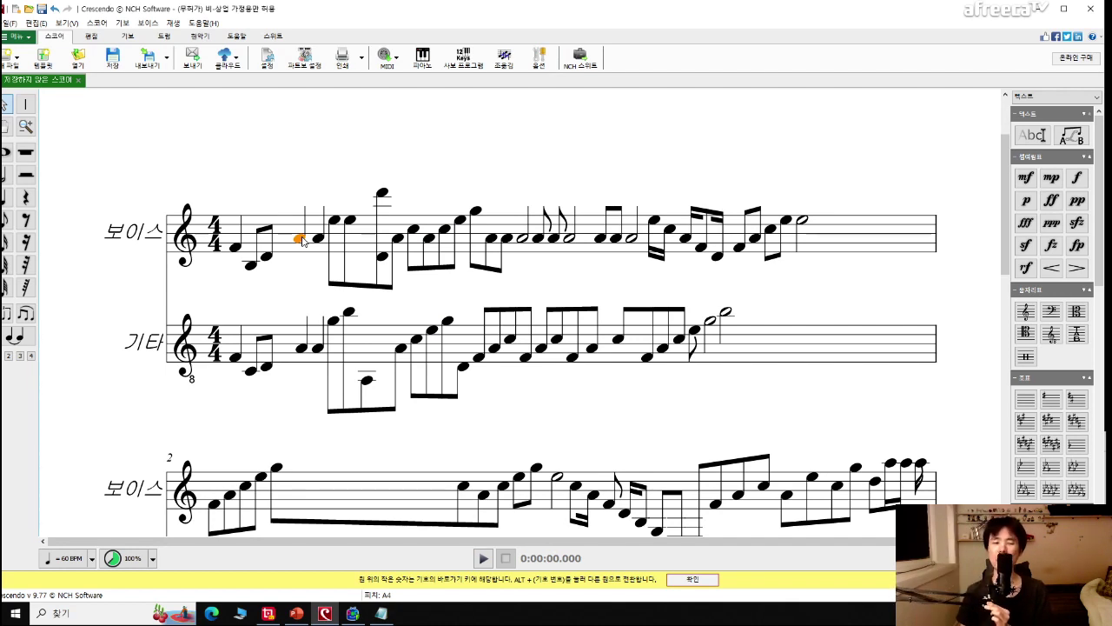
Examine the notes of both parts in all three measures, including the empty guitar staff of measure 2.
{"action": "scroll", "coordinate": [432, 273], "scroll_direction": "down", "scroll_amount": 2}
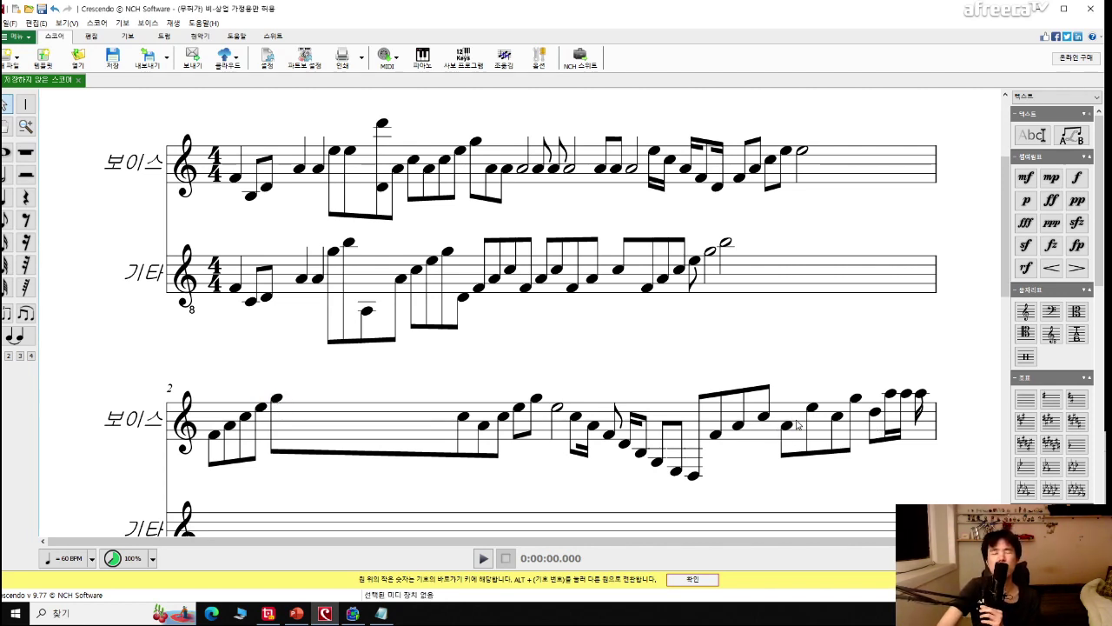
{"action": "scroll", "coordinate": [798, 424], "scroll_direction": "down", "scroll_amount": 3}
{"action": "scroll", "coordinate": [739, 418], "scroll_direction": "down", "scroll_amount": 3}
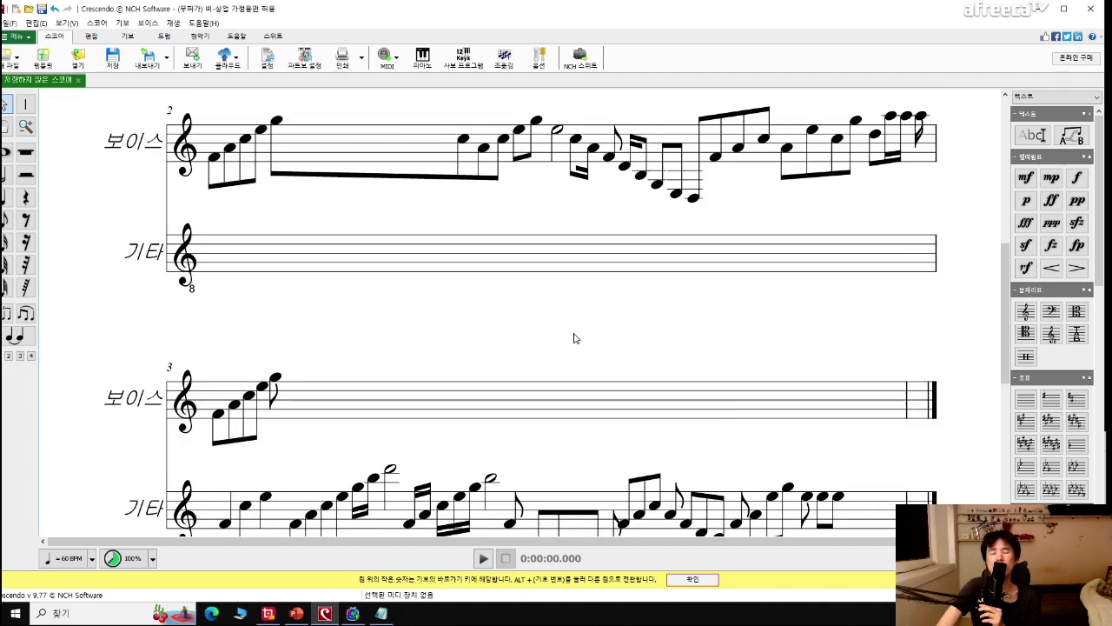
{"action": "scroll", "coordinate": [645, 338], "scroll_direction": "down", "scroll_amount": 2}
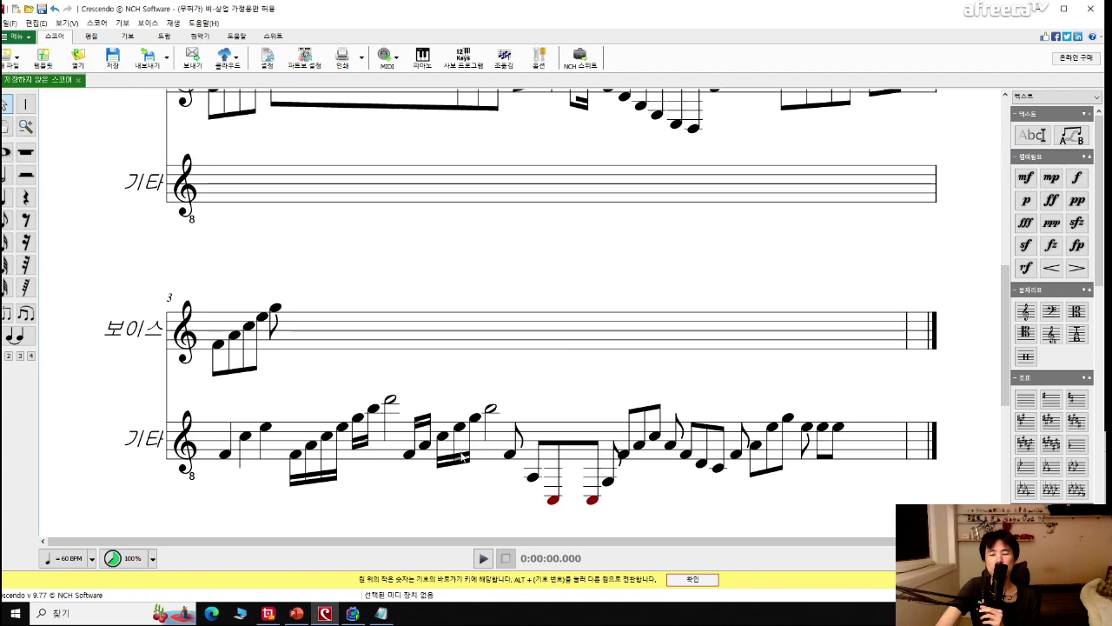
{"action": "scroll", "coordinate": [460, 456], "scroll_direction": "down", "scroll_amount": 2}
{"action": "scroll", "coordinate": [462, 457], "scroll_direction": "down", "scroll_amount": 2}
{"action": "scroll", "coordinate": [464, 457], "scroll_direction": "down", "scroll_amount": 5}
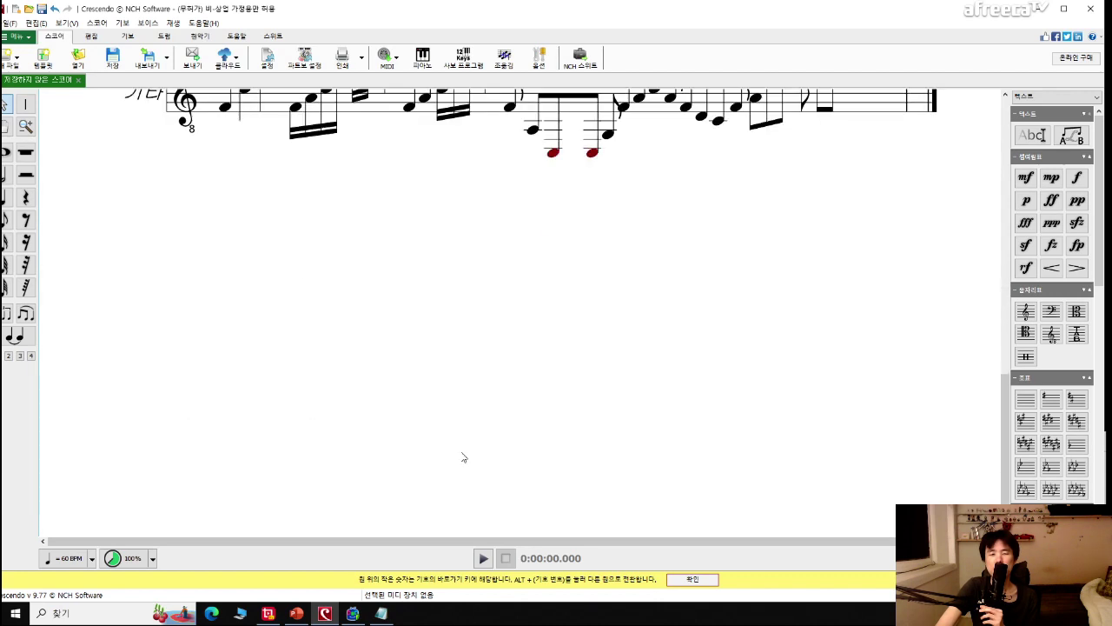
{"action": "scroll", "coordinate": [462, 457], "scroll_direction": "up", "scroll_amount": 11}
{"action": "scroll", "coordinate": [462, 457], "scroll_direction": "up", "scroll_amount": 8}
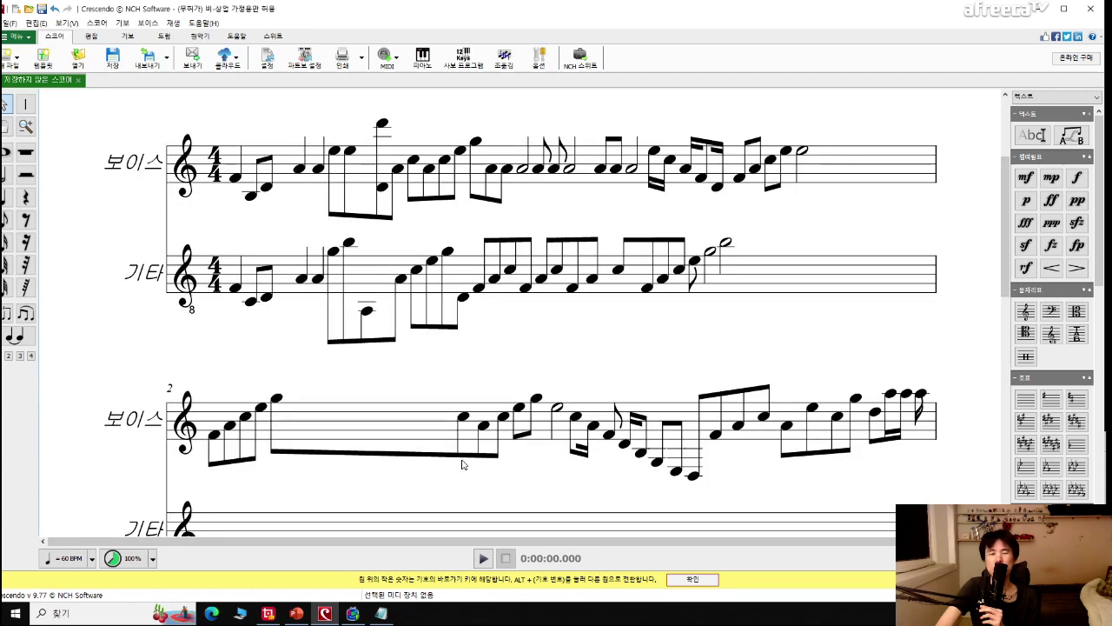
{"action": "scroll", "coordinate": [458, 466], "scroll_direction": "up", "scroll_amount": 4}
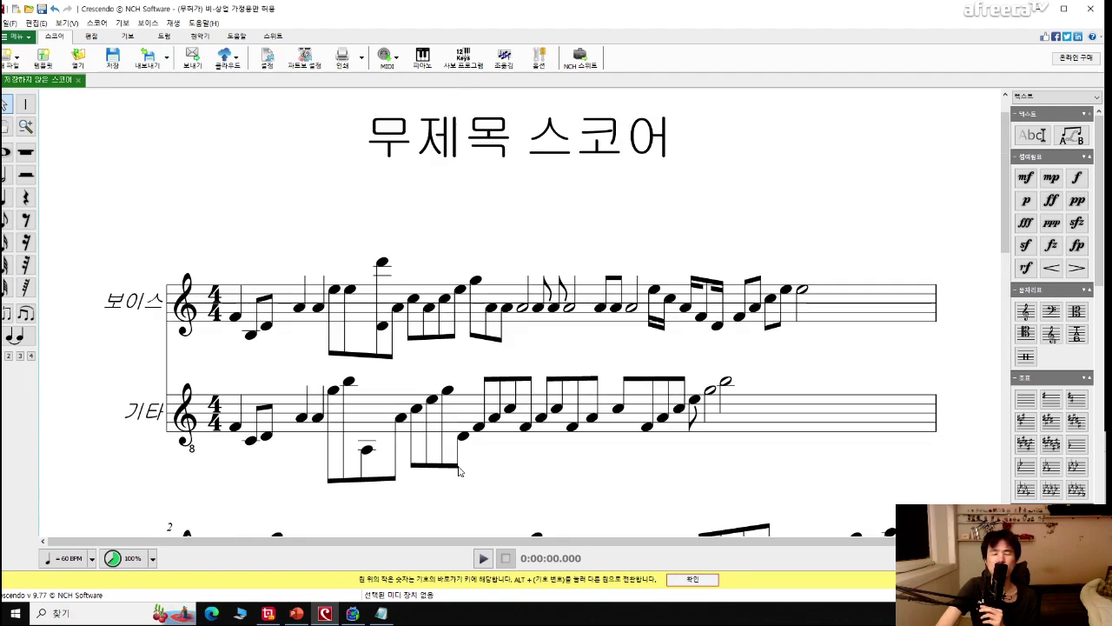
{"action": "scroll", "coordinate": [458, 474], "scroll_direction": "up", "scroll_amount": 1}
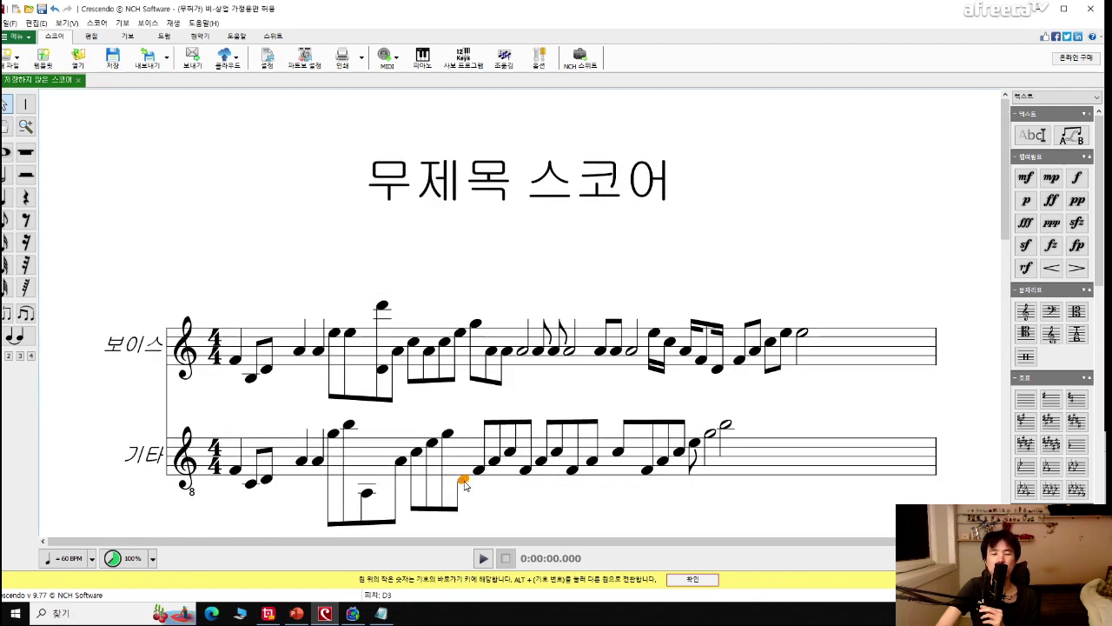
{"action": "left_click", "coordinate": [463, 480]}
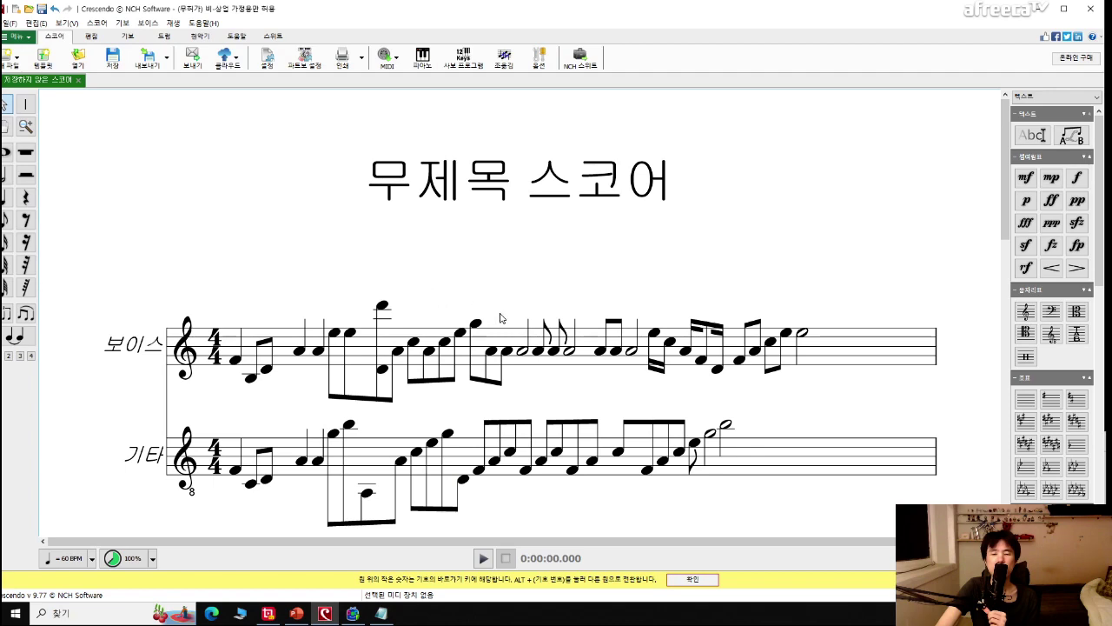
{"action": "scroll", "coordinate": [501, 319], "scroll_direction": "down", "scroll_amount": 2}
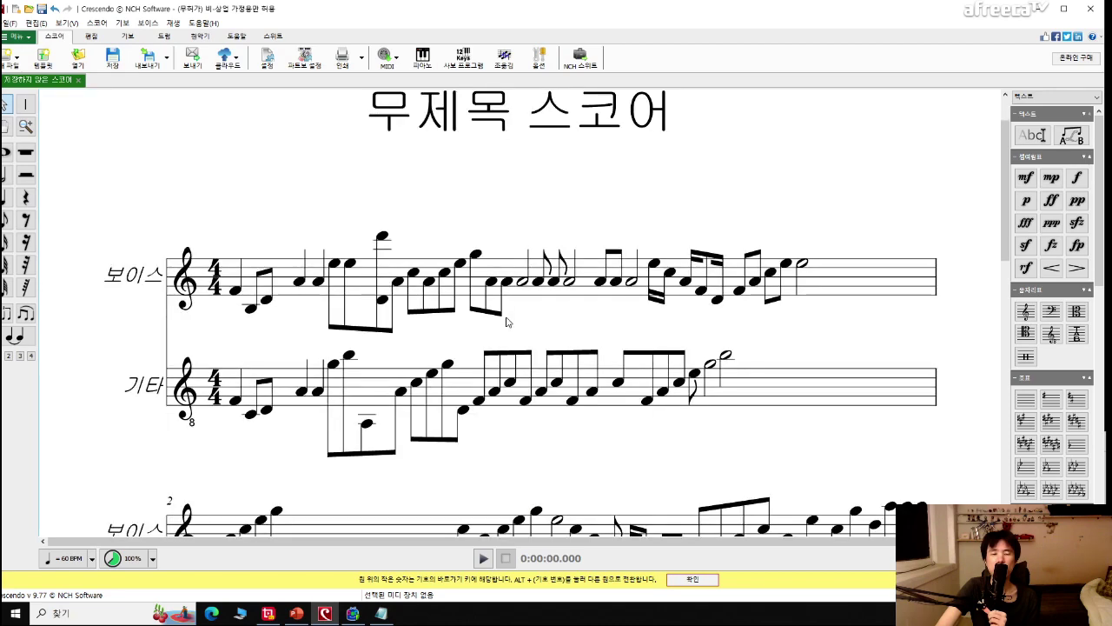
{"action": "scroll", "coordinate": [507, 322], "scroll_direction": "down", "scroll_amount": 2}
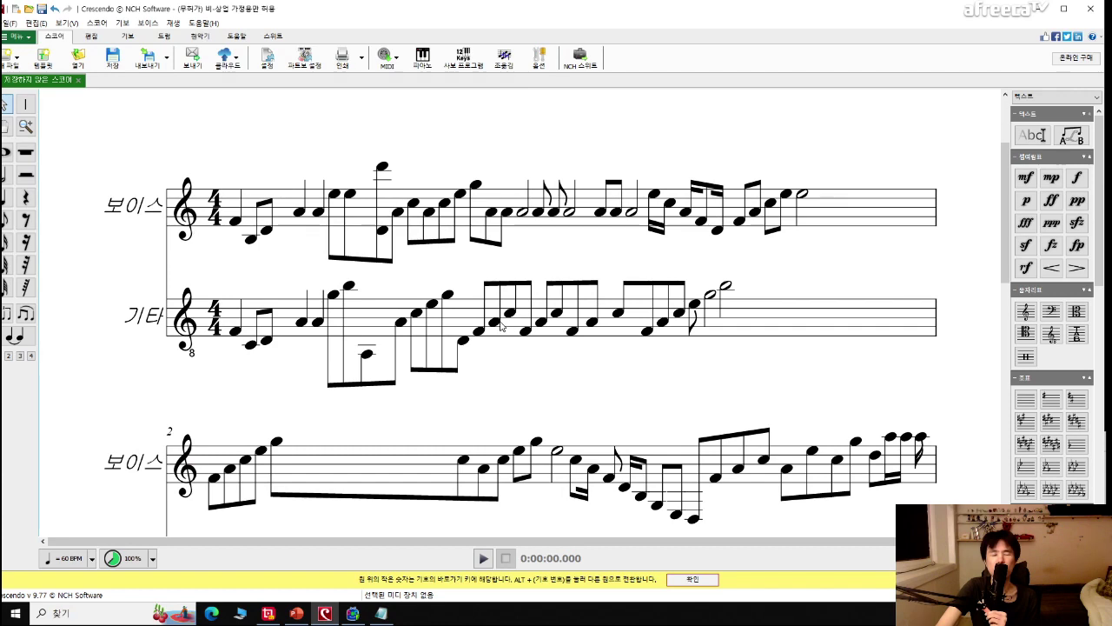
{"action": "scroll", "coordinate": [507, 325], "scroll_direction": "down", "scroll_amount": 4}
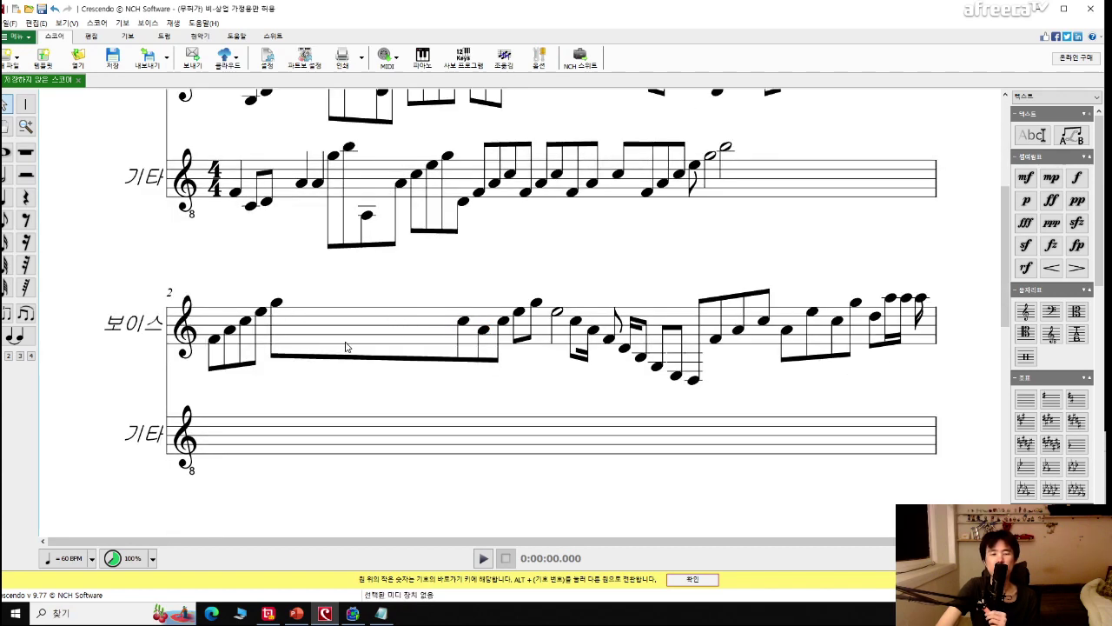
Switch to the Notepad lyrics, place their window below the desktop icons and close the advertisement pop-up.
{"action": "left_click", "coordinate": [1039, 9]}
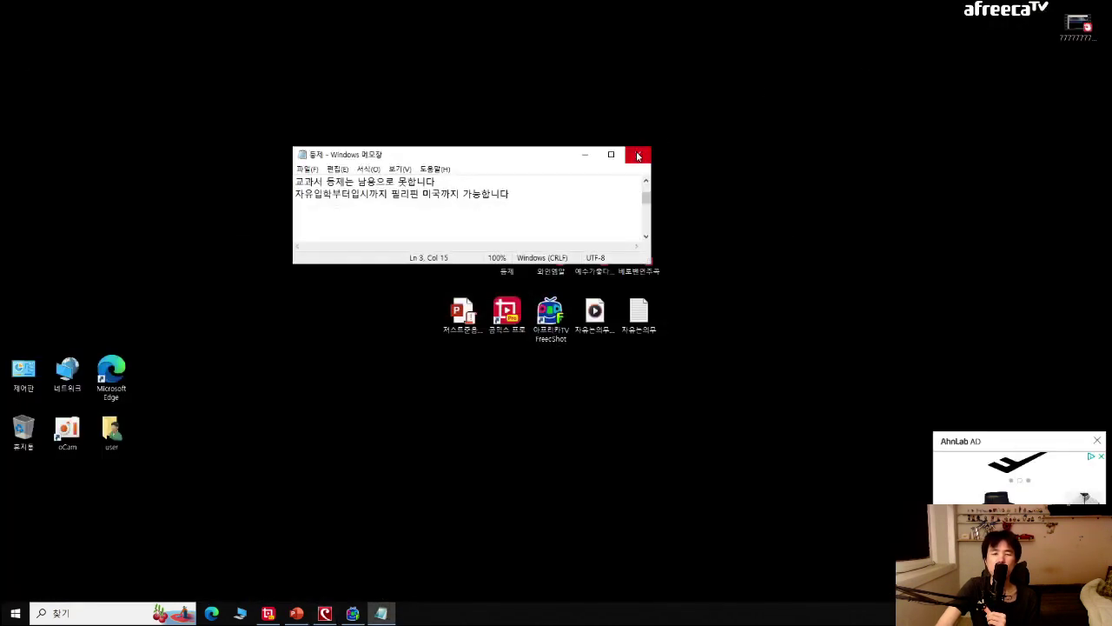
{"action": "left_click_drag", "start_coordinate": [565, 157], "coordinate": [669, 381]}
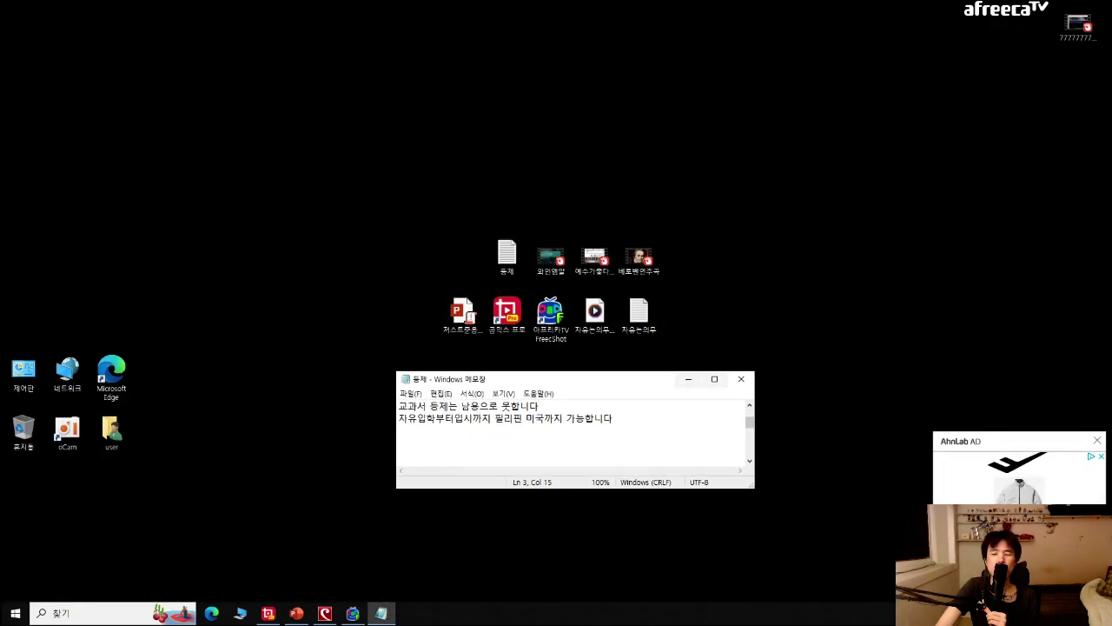
{"action": "left_click", "coordinate": [1098, 445]}
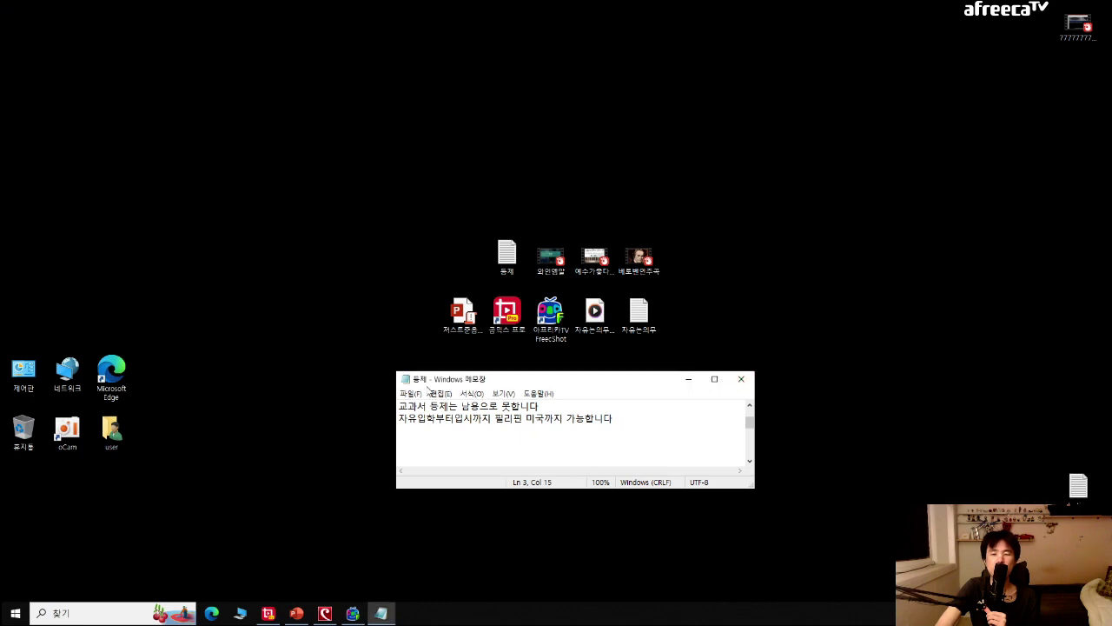
{"action": "scroll", "coordinate": [518, 429], "scroll_direction": "up", "scroll_amount": 1}
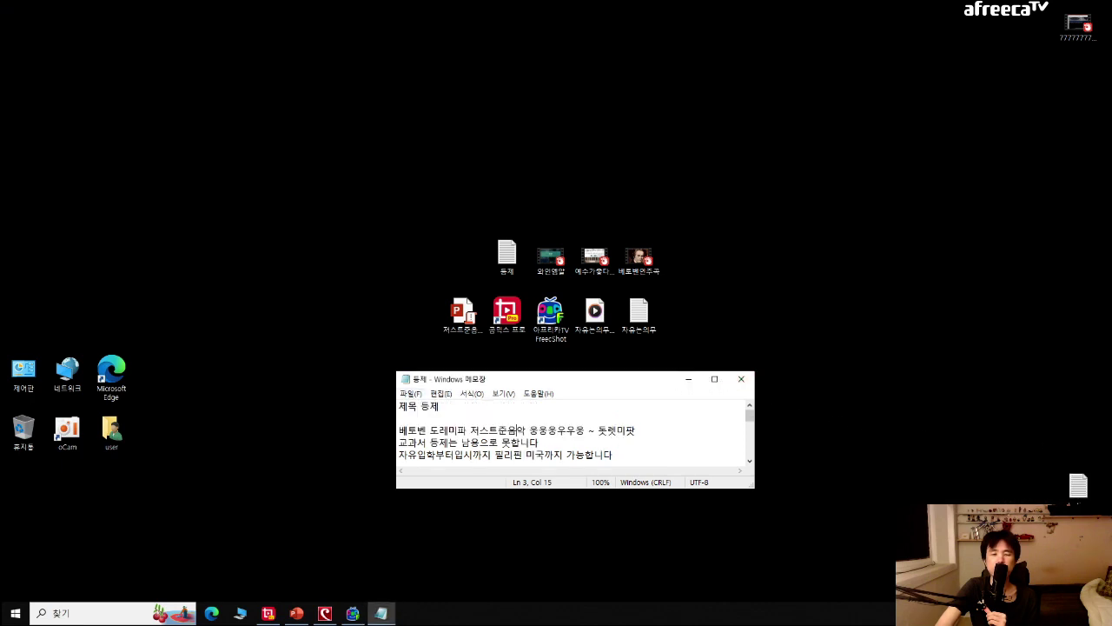
Save the lyrics file 등제 under its existing name and close its Notepad window.
{"action": "left_click", "coordinate": [404, 393]}
{"action": "mouse_move", "coordinate": [441, 393]}
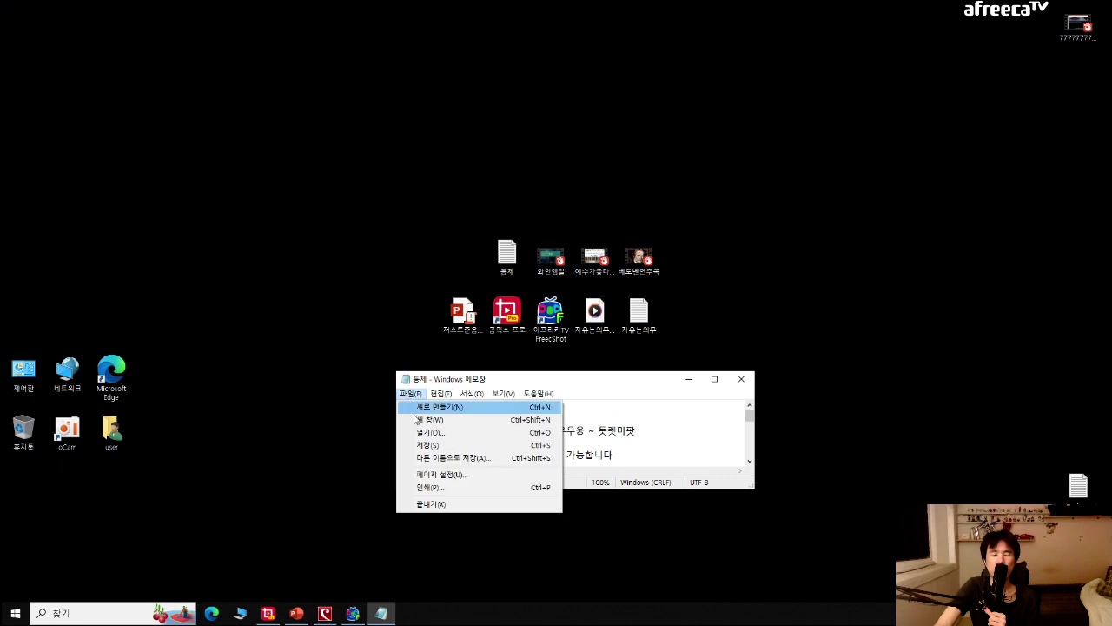
{"action": "left_click", "coordinate": [460, 443]}
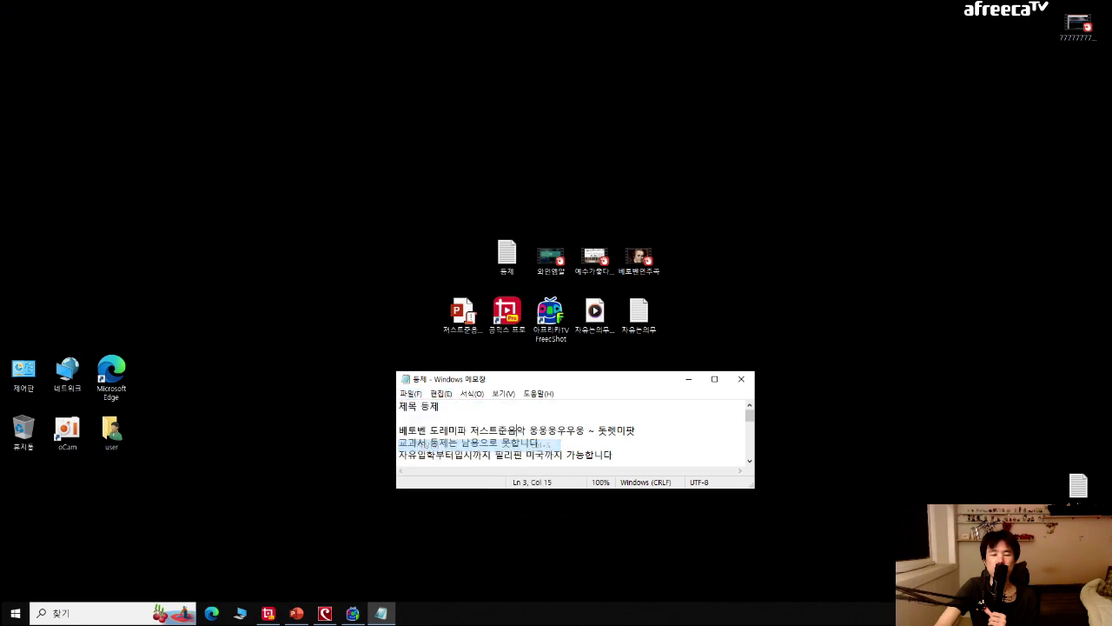
{"action": "left_click", "coordinate": [743, 380]}
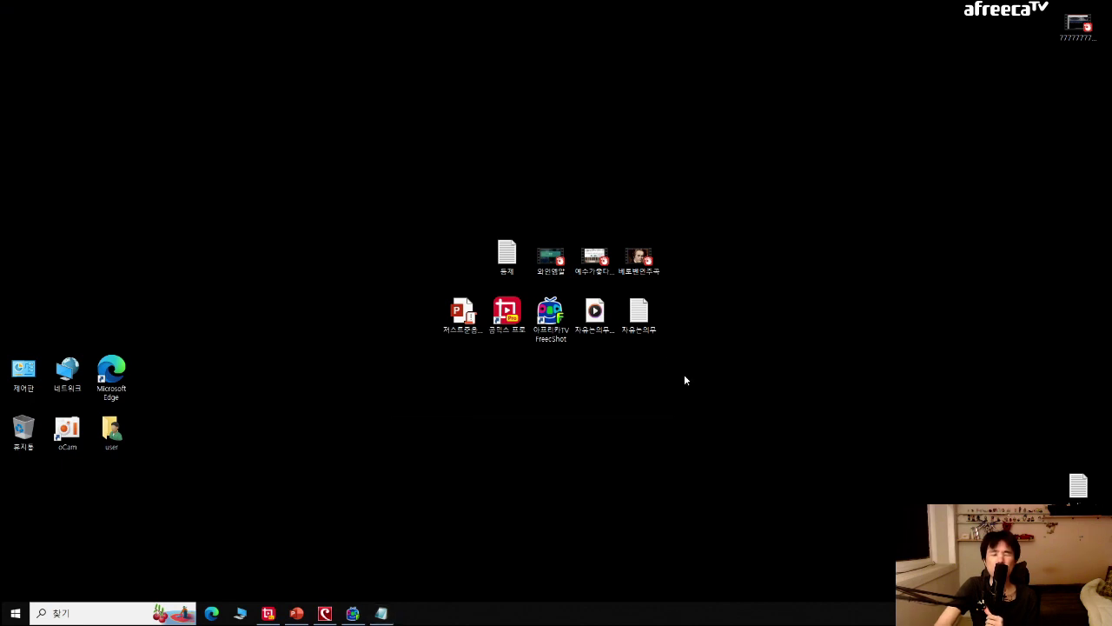
Open the desktop video 베토벤연주곡 in GOM Player and show it in full screen.
{"action": "double_click", "coordinate": [625, 253]}
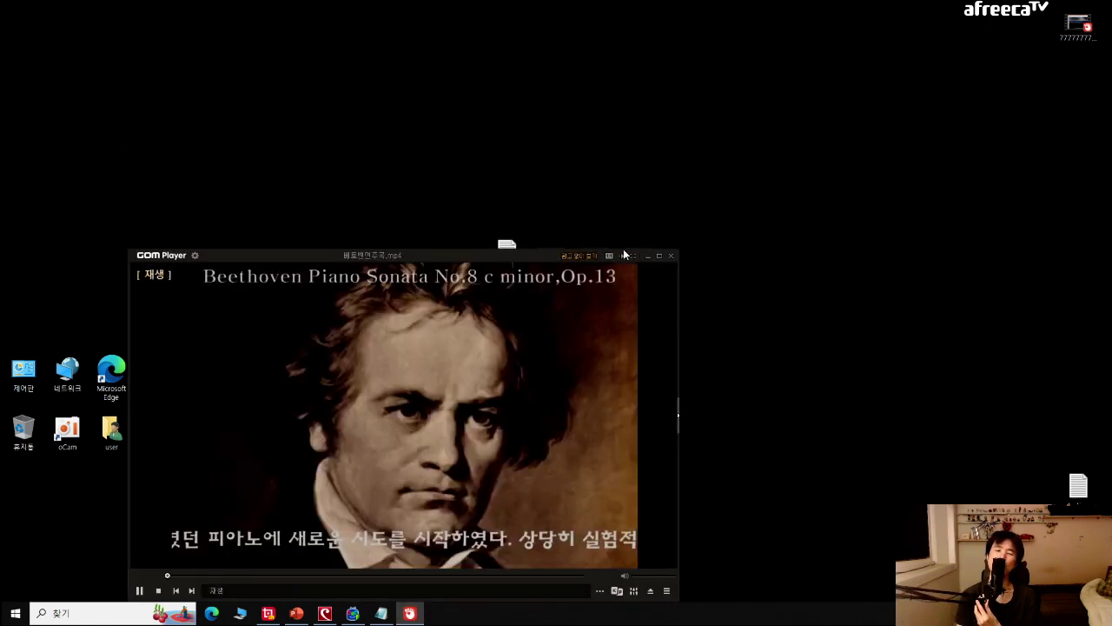
{"action": "right_click", "coordinate": [556, 322]}
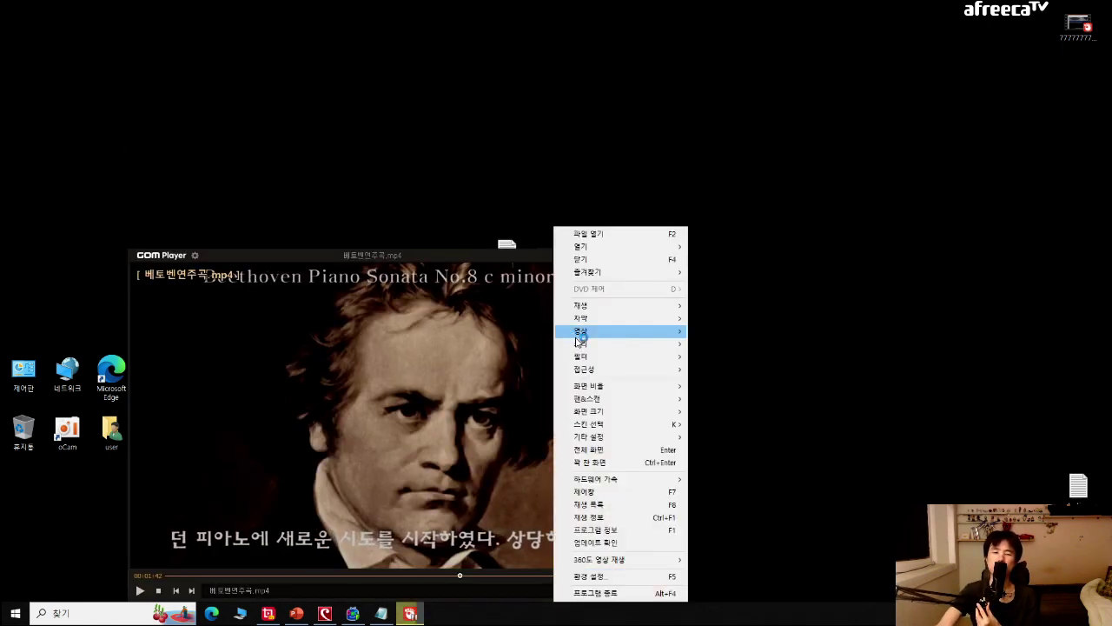
{"action": "left_click", "coordinate": [628, 449]}
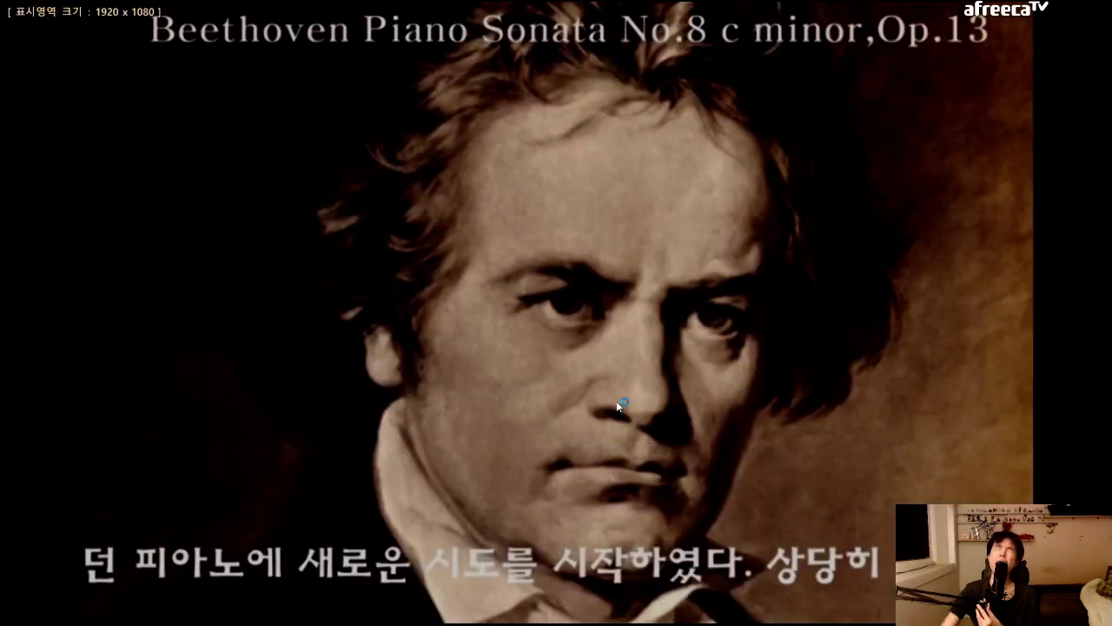
Raise the playback volume of the Beethoven video to 20%.
{"action": "scroll", "coordinate": [623, 401], "scroll_direction": "up", "scroll_amount": 10}
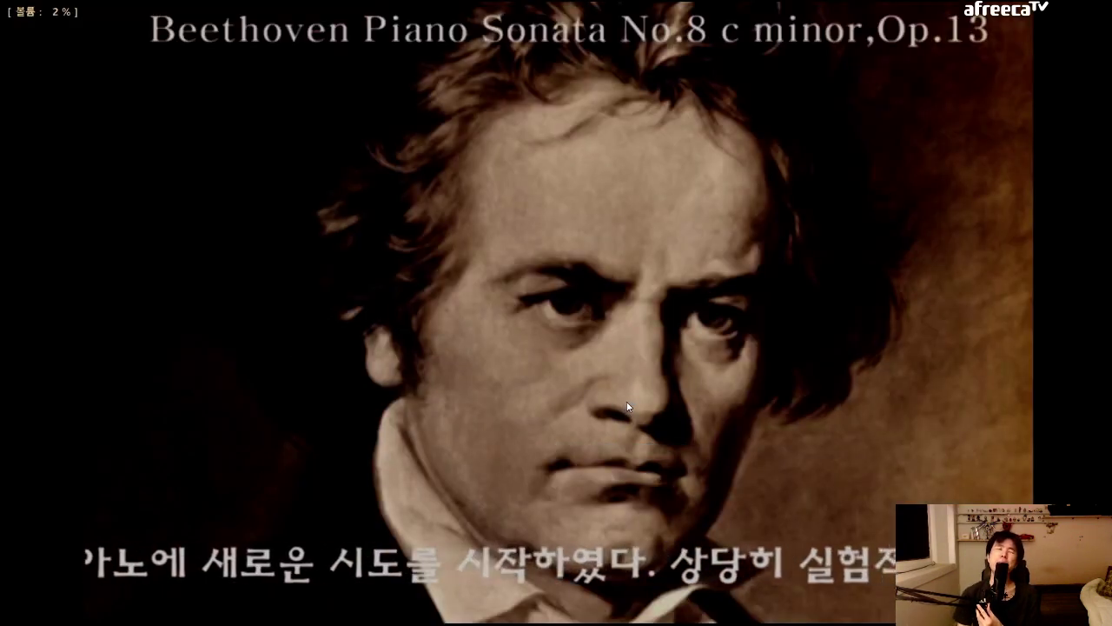
{"action": "scroll", "coordinate": [630, 401], "scroll_direction": "up", "scroll_amount": 5}
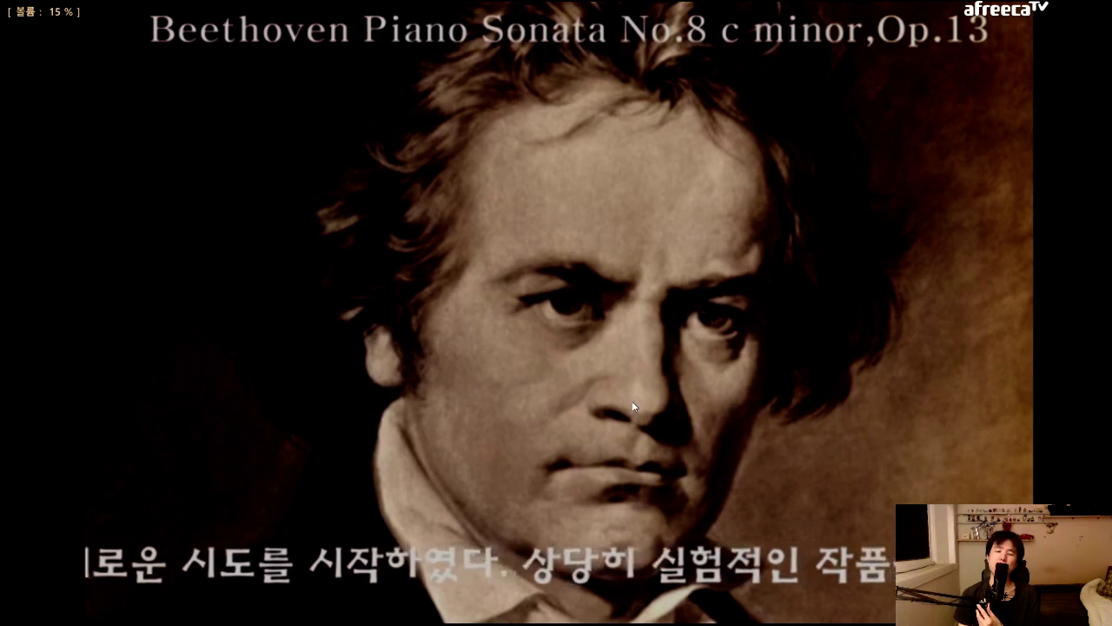
{"action": "scroll", "coordinate": [634, 400], "scroll_direction": "up", "scroll_amount": 5}
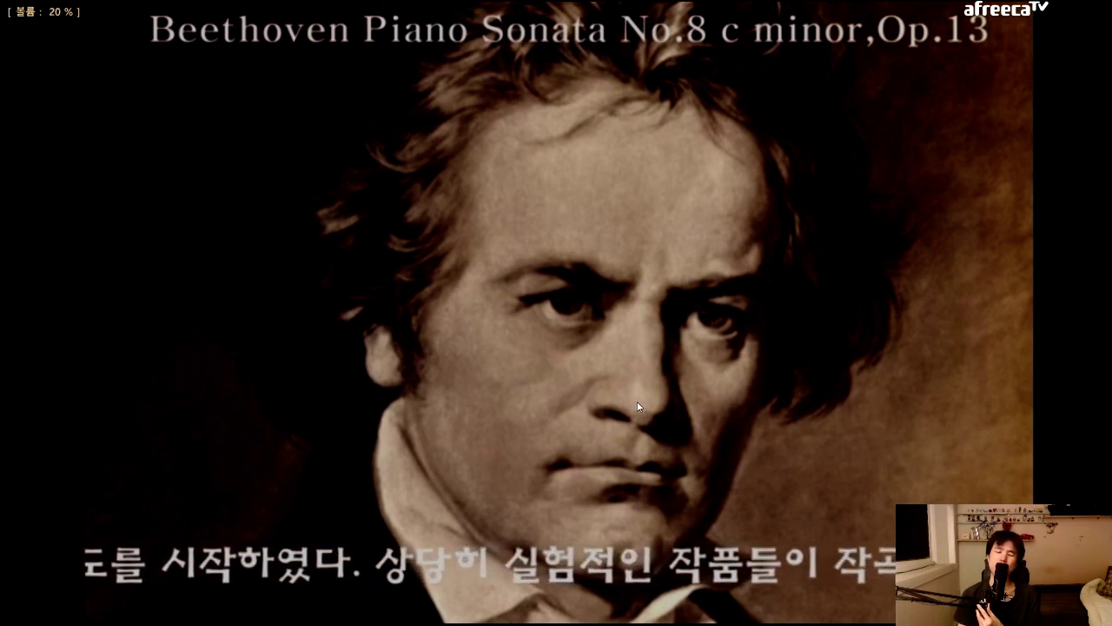